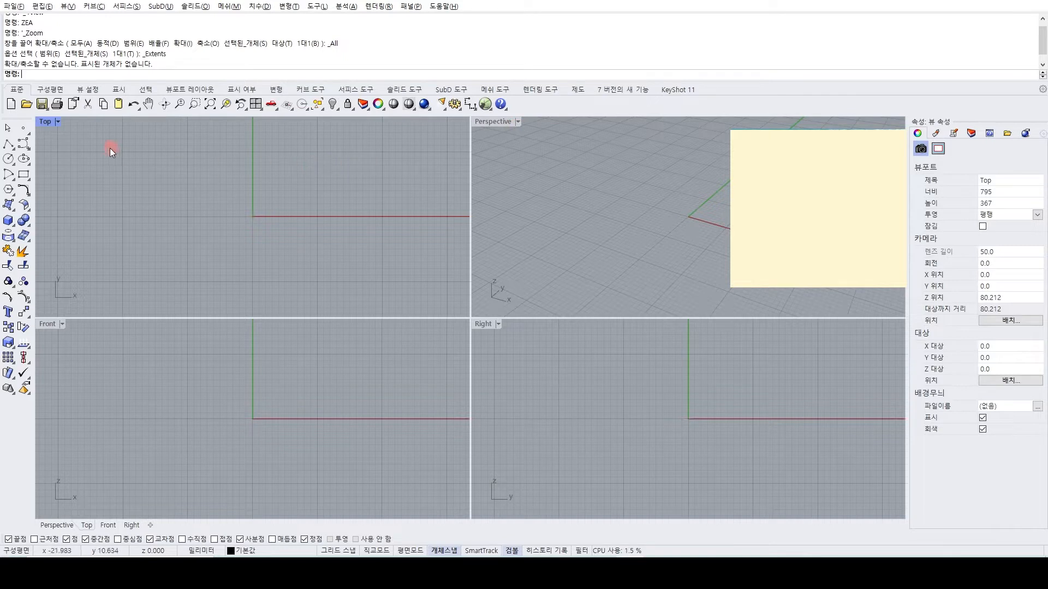
# Maximize the Top viewport, examine its construction grid at several zoom levels, and return to the four-view layout.
pyautogui.scroll(-6, 291, 207)
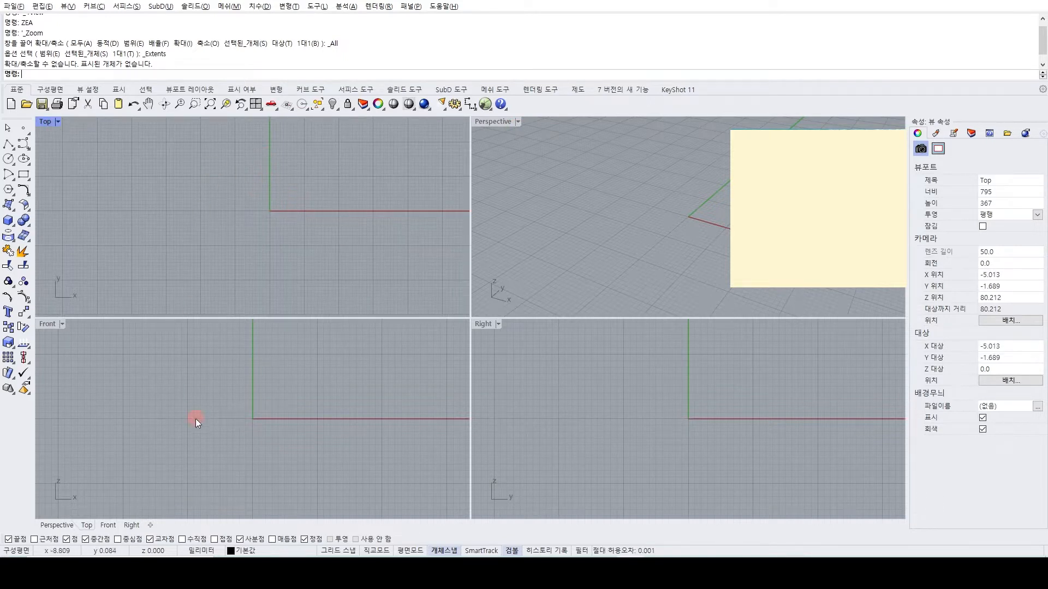
pyautogui.doubleClick(43, 123)
pyautogui.scroll(-8, 578, 302)
pyautogui.moveTo(620, 306); pyautogui.dragTo(492, 290, button='right')
pyautogui.scroll(-3, 496, 297)
pyautogui.scroll(3, 496, 287)
pyautogui.scroll(-3, 498, 285)
pyautogui.scroll(3, 485, 271)
pyautogui.scroll(-3, 485, 284)
pyautogui.scroll(4, 513, 243)
pyautogui.scroll(-1, 515, 240)
pyautogui.scroll(-4, 505, 261)
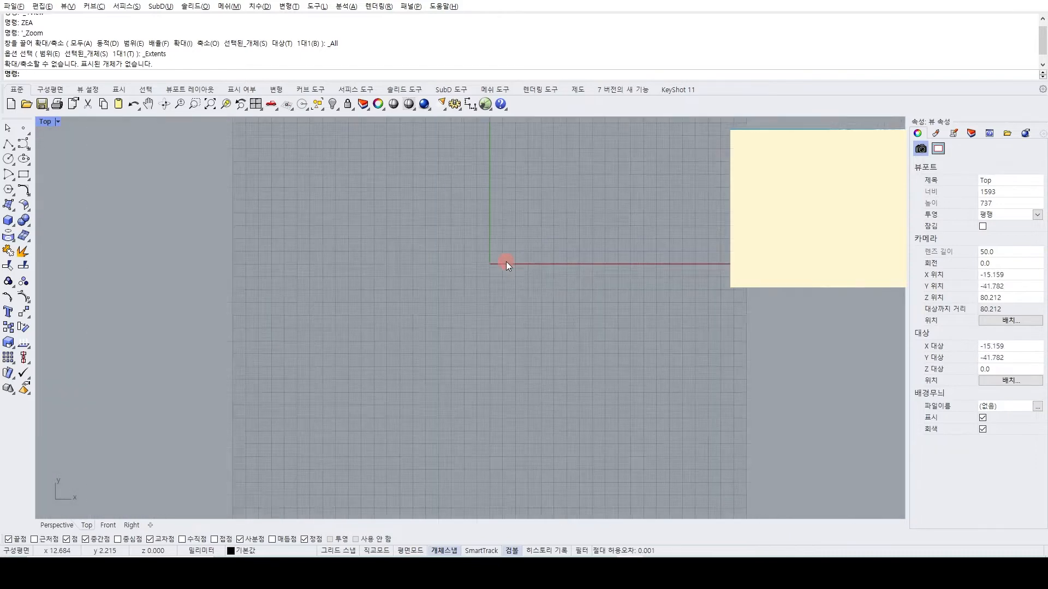
pyautogui.scroll(-4, 507, 260)
pyautogui.scroll(5, 506, 261)
pyautogui.scroll(-5, 506, 261)
pyautogui.scroll(5, 507, 261)
pyautogui.scroll(-5, 506, 262)
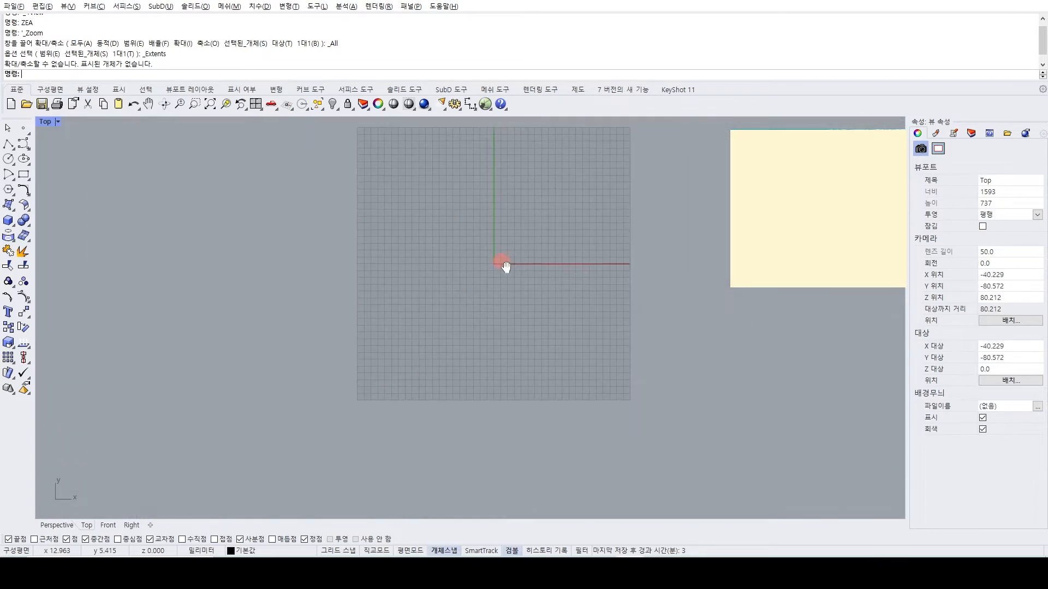
pyautogui.moveTo(489, 251); pyautogui.dragTo(405, 300, button='right')
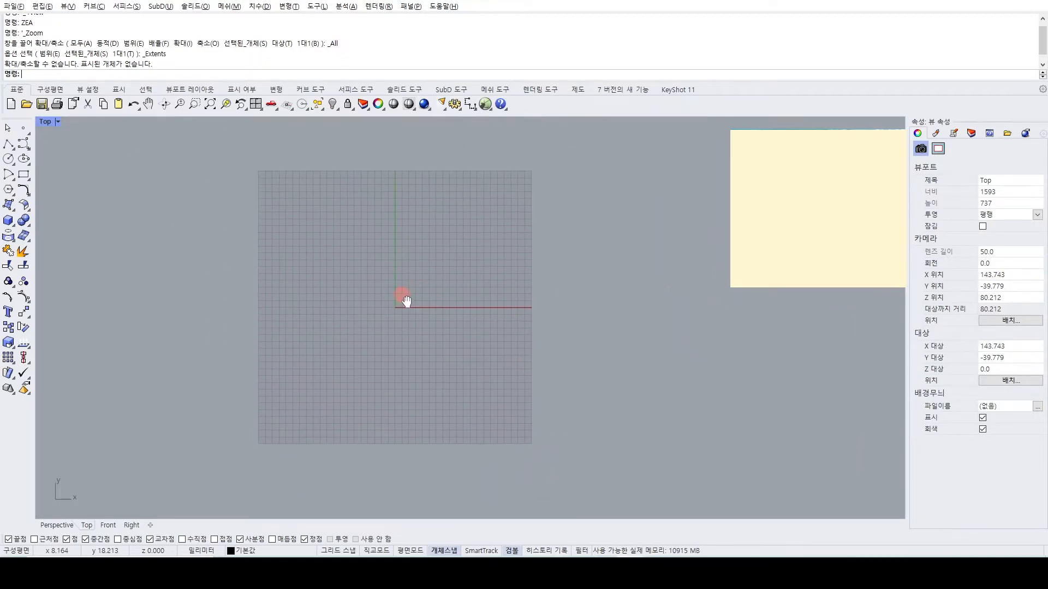
pyautogui.doubleClick(42, 120)
# View the Front and Right viewports maximized one after the other, restoring the four-view layout after each.
pyautogui.doubleClick(51, 323)
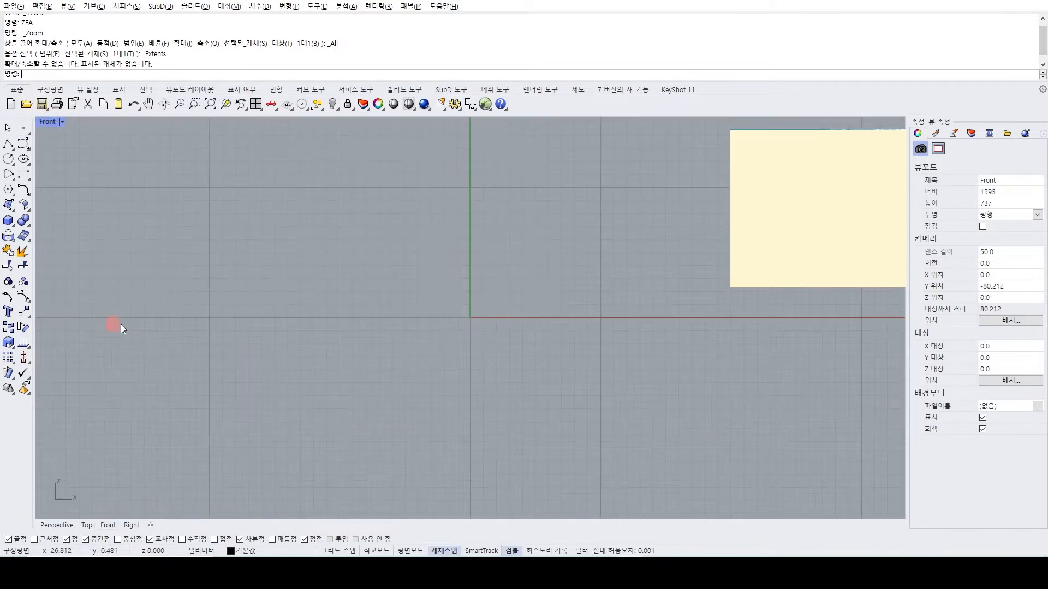
pyautogui.moveTo(254, 283); pyautogui.dragTo(381, 273, button='right')
pyautogui.doubleClick(41, 123)
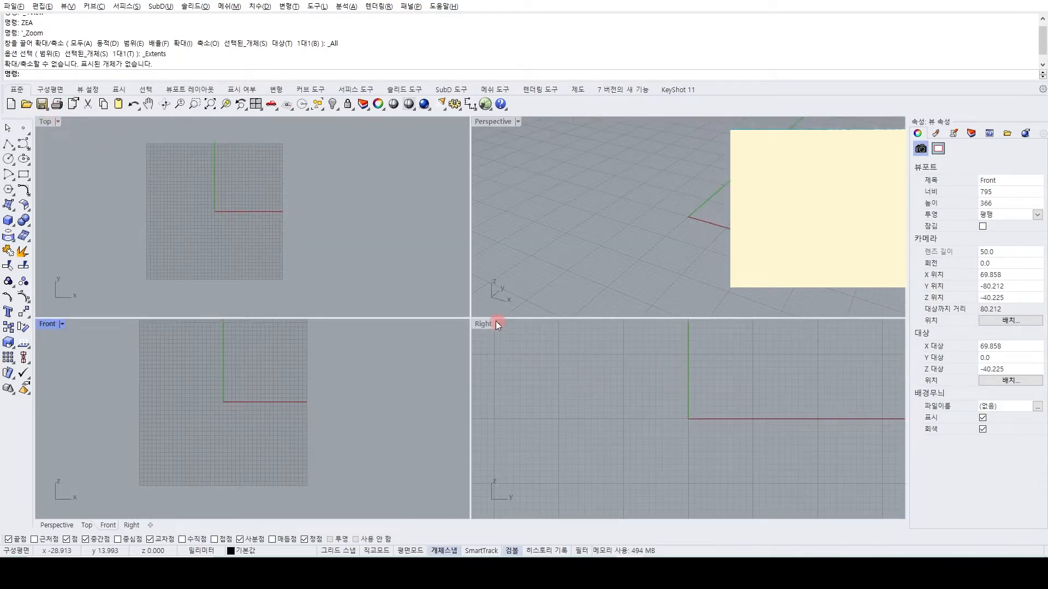
pyautogui.doubleClick(483, 324)
pyautogui.scroll(-3, 476, 321)
pyautogui.moveTo(475, 321); pyautogui.dragTo(418, 281, button='right')
pyautogui.doubleClick(45, 123)
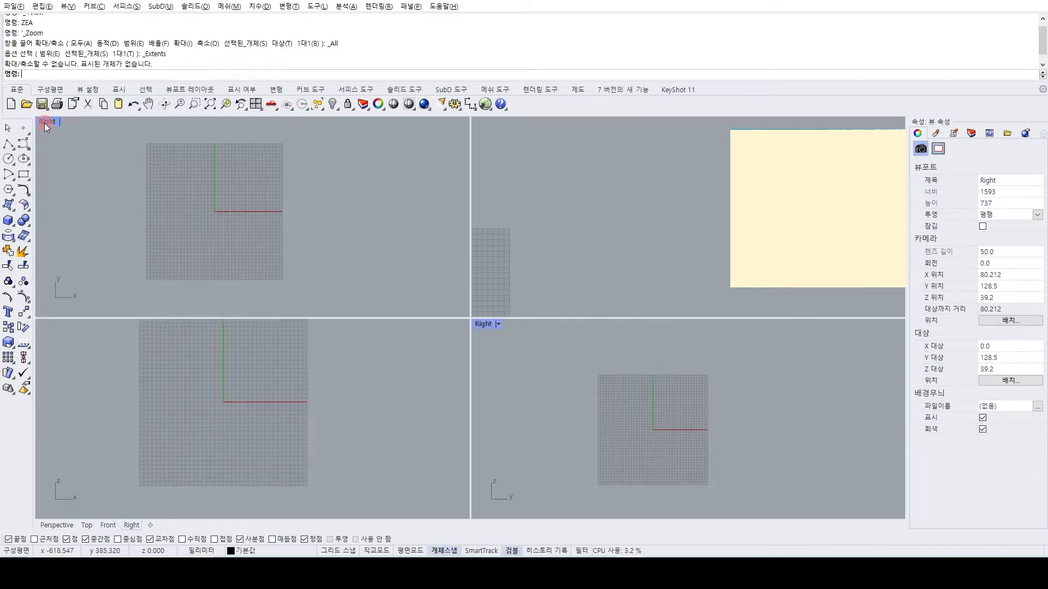
# Maximize the Perspective viewport, examine the grid from different angles and distances, and restore the four-view layout.
pyautogui.doubleClick(491, 125)
pyautogui.scroll(-5, 420, 307)
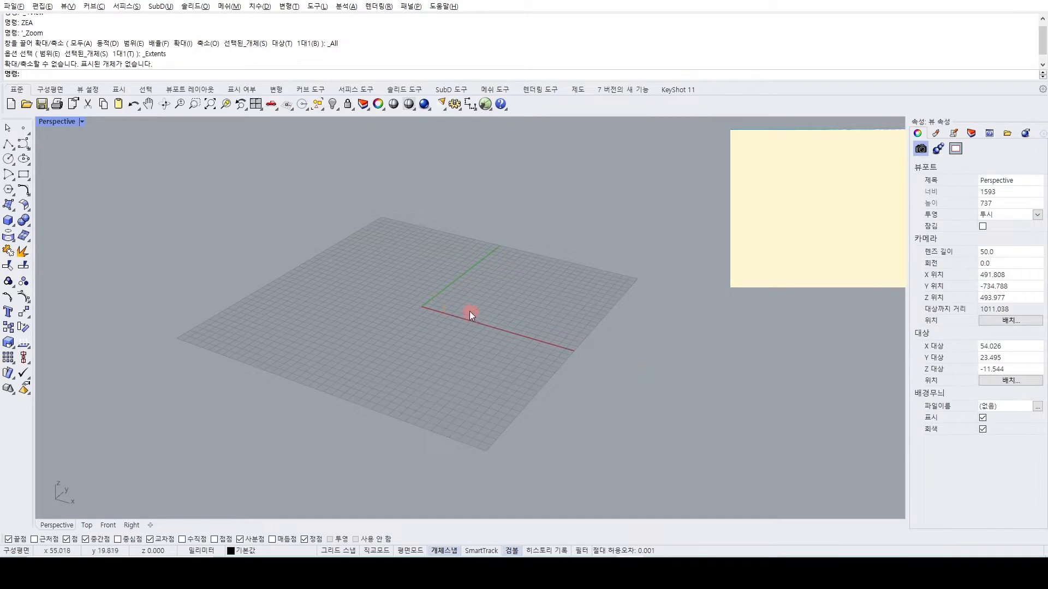
pyautogui.moveTo(410, 303)
pyautogui.mouseDown(button='right')
pyautogui.moveTo(529, 295)
pyautogui.moveTo(386, 297)
pyautogui.moveTo(415, 298)
pyautogui.mouseUp(button='right')
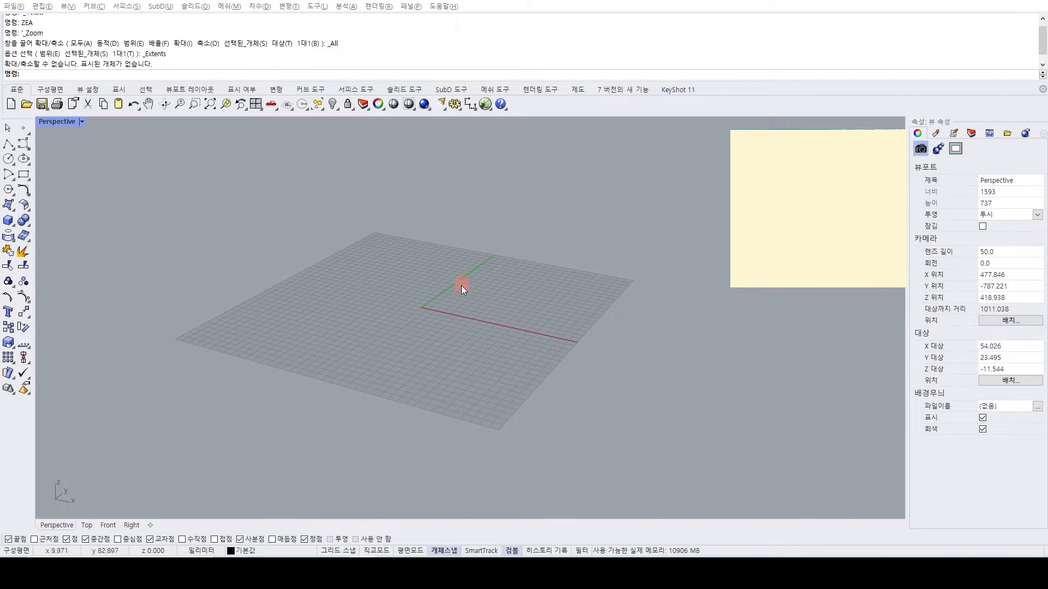
pyautogui.moveTo(443, 309)
pyautogui.mouseDown(button='right')
pyautogui.moveTo(545, 297)
pyautogui.moveTo(338, 300)
pyautogui.moveTo(431, 306)
pyautogui.moveTo(482, 297)
pyautogui.moveTo(393, 302)
pyautogui.moveTo(508, 301)
pyautogui.moveTo(328, 297)
pyautogui.moveTo(487, 306)
pyautogui.moveTo(394, 330)
pyautogui.moveTo(453, 308)
pyautogui.moveTo(432, 315)
pyautogui.mouseUp(button='right')
pyautogui.scroll(7, 394, 330)
pyautogui.scroll(-9, 432, 314)
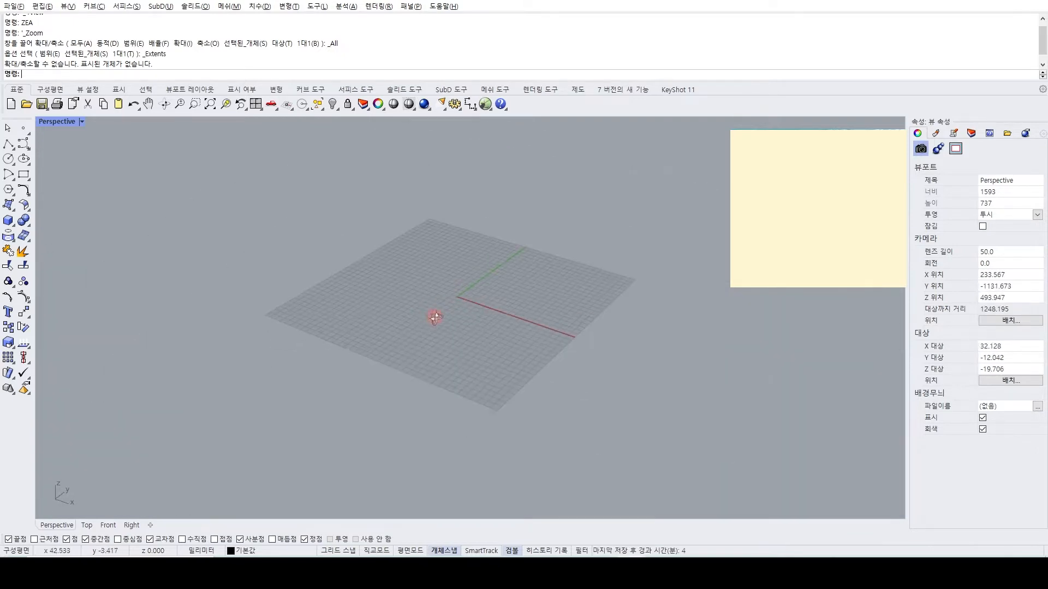
pyautogui.scroll(6, 440, 313)
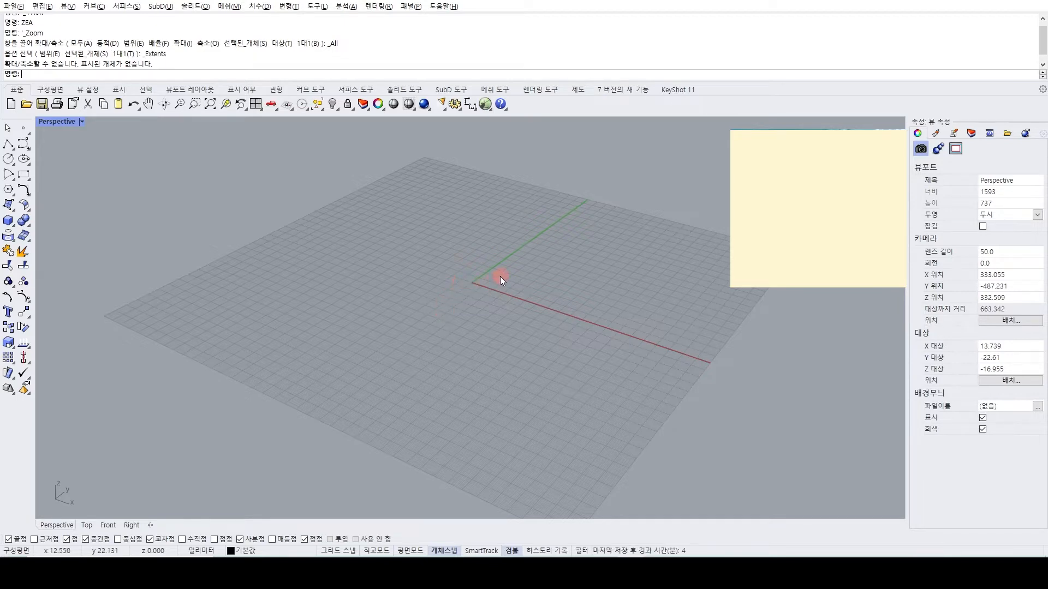
pyautogui.keyDown('shift'); pyautogui.moveTo(501, 276); pyautogui.dragTo(470, 267, button='right'); pyautogui.keyUp('shift')
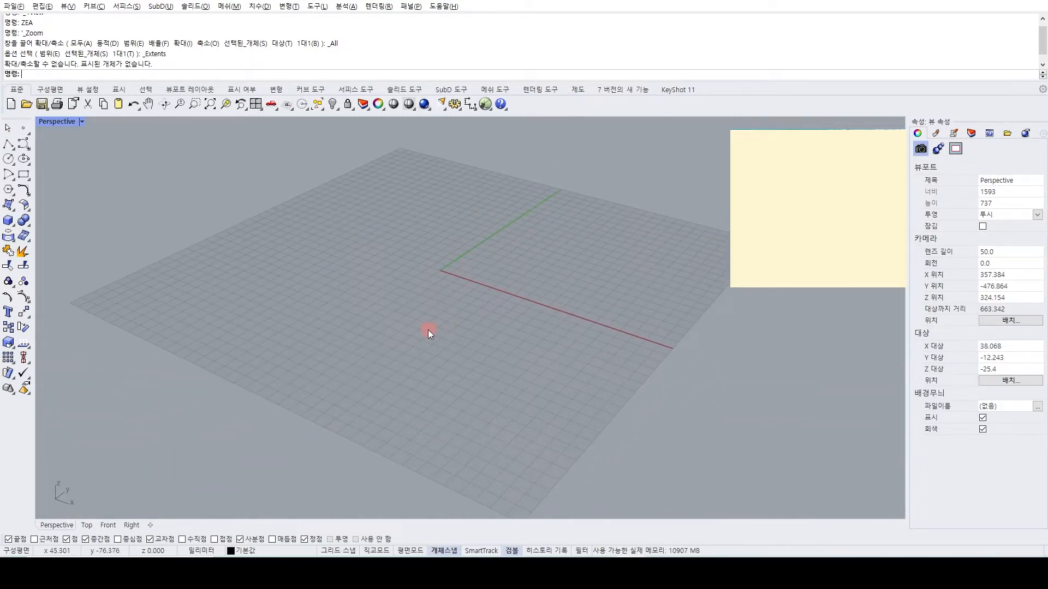
pyautogui.moveTo(427, 331); pyautogui.dragTo(415, 300, button='right')
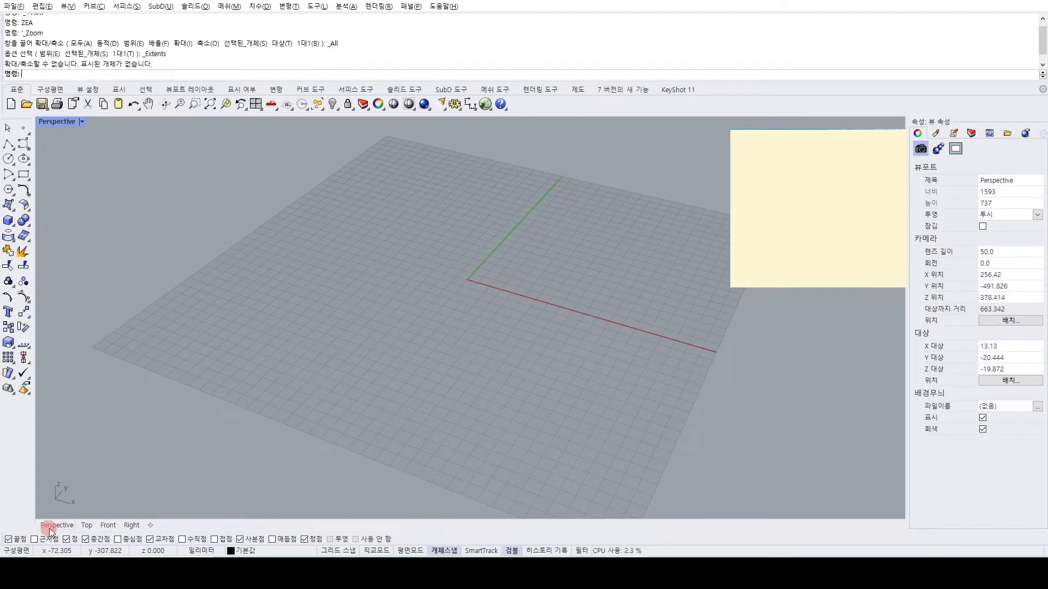
pyautogui.doubleClick(49, 122)
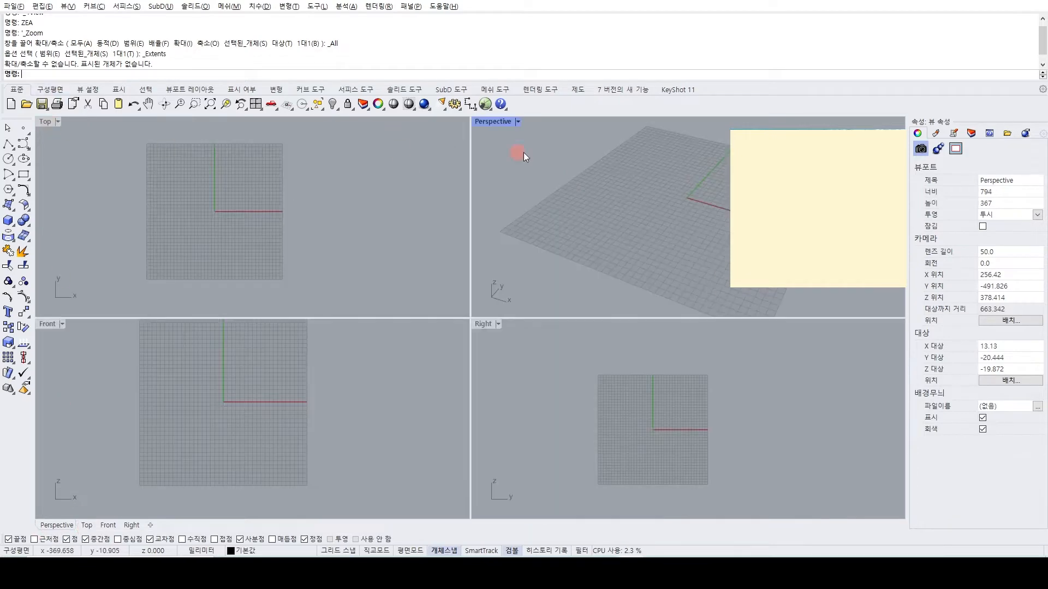
# Enlarge the Perspective viewport again to view the whole grid from a steeper angle, ending in the four-view layout.
pyautogui.doubleClick(493, 121)
pyautogui.scroll(-6, 439, 254)
pyautogui.moveTo(440, 253); pyautogui.dragTo(444, 241, button='right')
pyautogui.scroll(6, 445, 252)
pyautogui.scroll(-4, 445, 253)
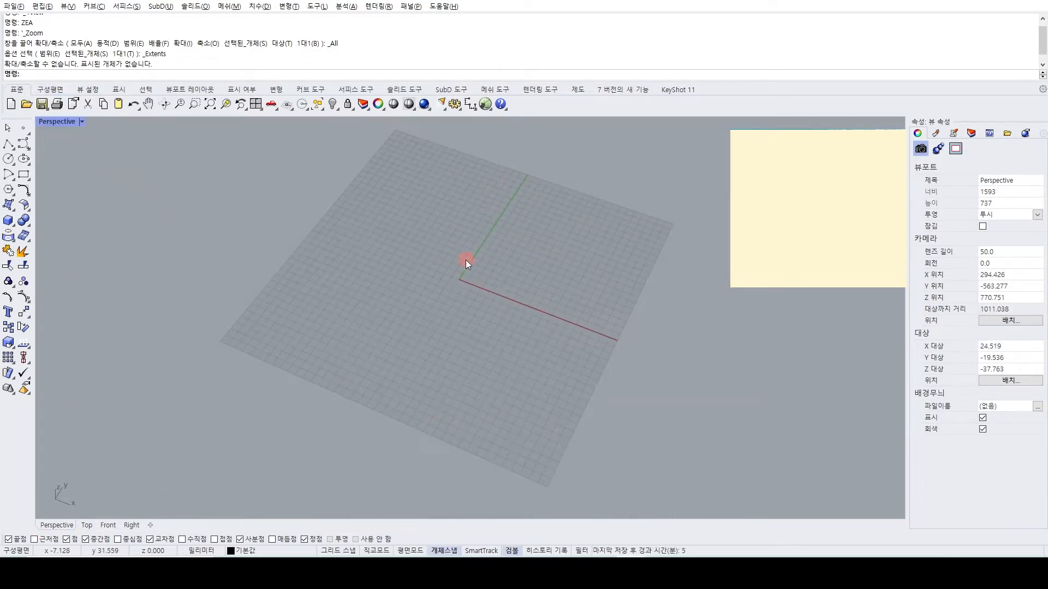
pyautogui.doubleClick(58, 122)
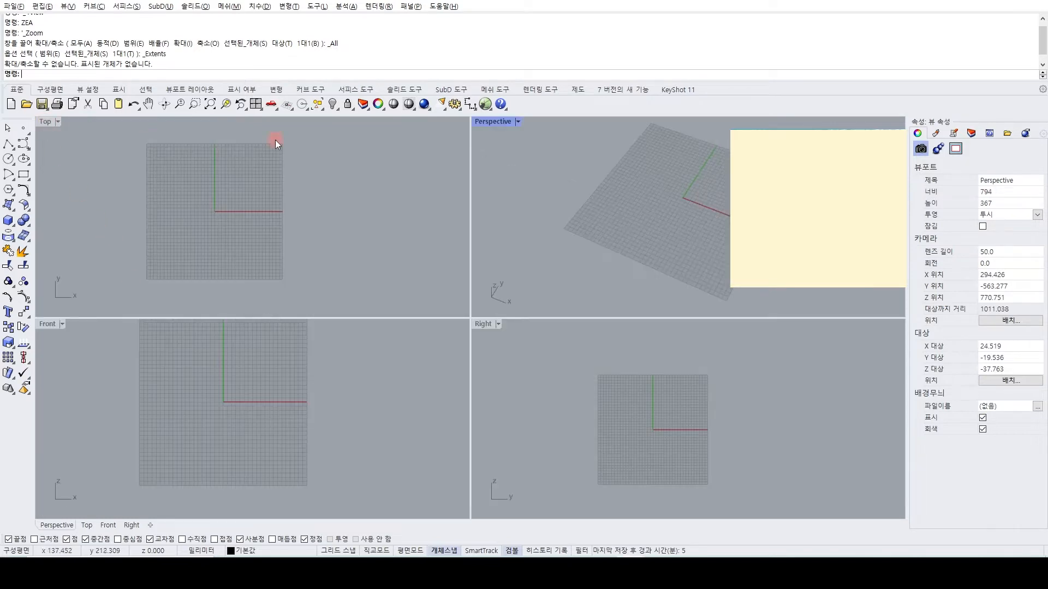
# Toggle the Top viewport between maximized and four-view display, and maximize the Right viewport.
pyautogui.doubleClick(47, 122)
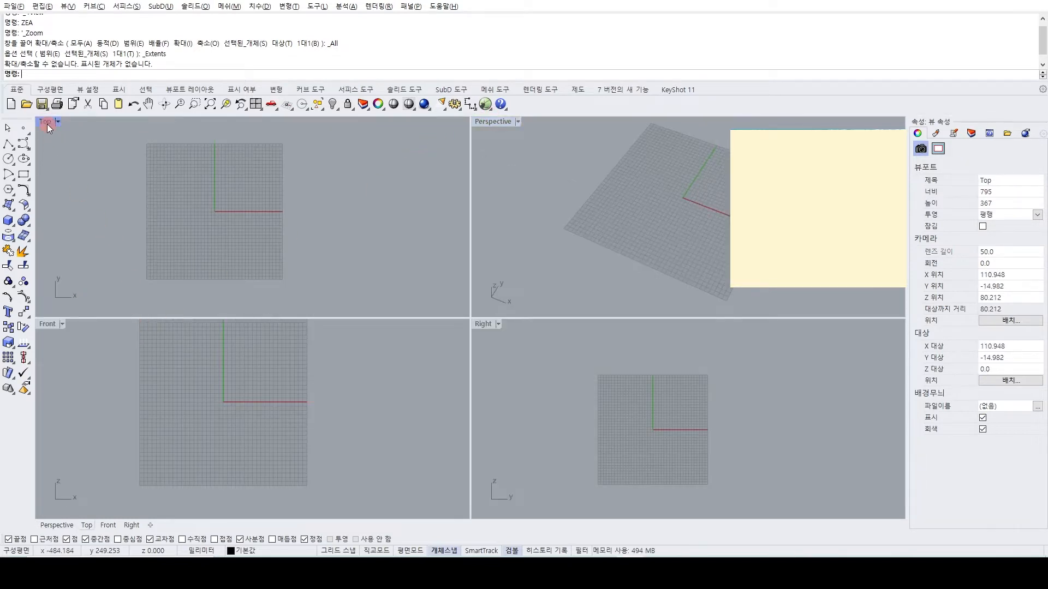
pyautogui.doubleClick(46, 121)
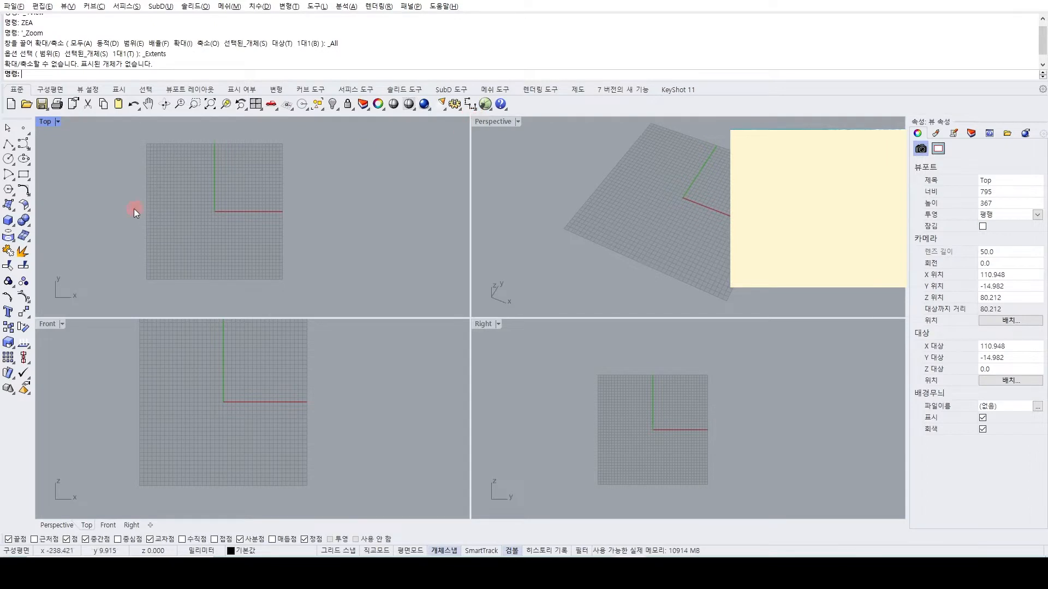
pyautogui.doubleClick(45, 122)
pyautogui.doubleClick(44, 123)
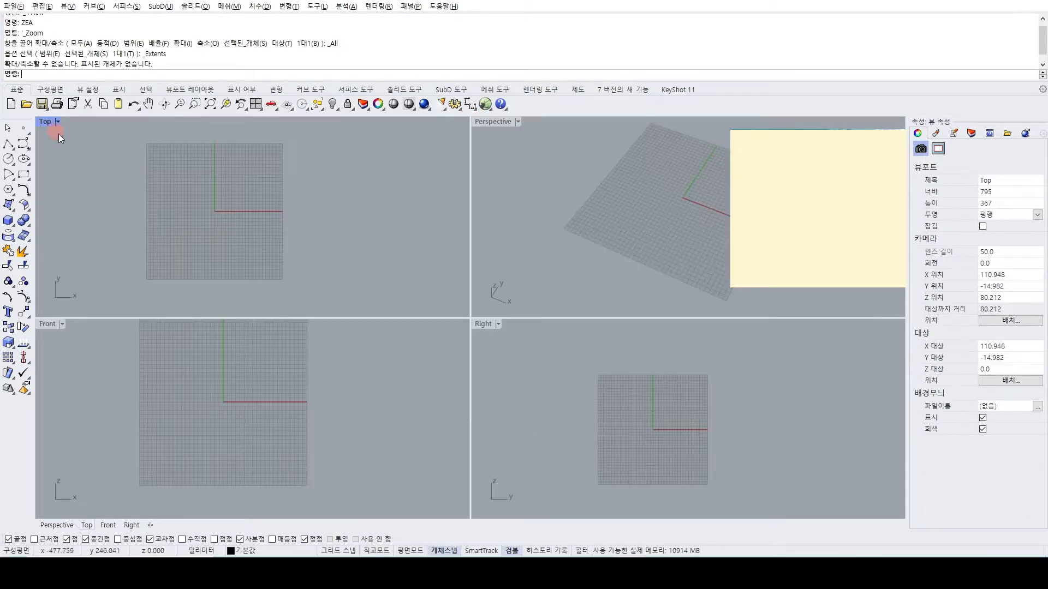
pyautogui.doubleClick(482, 323)
pyautogui.scroll(2, 325, 345)
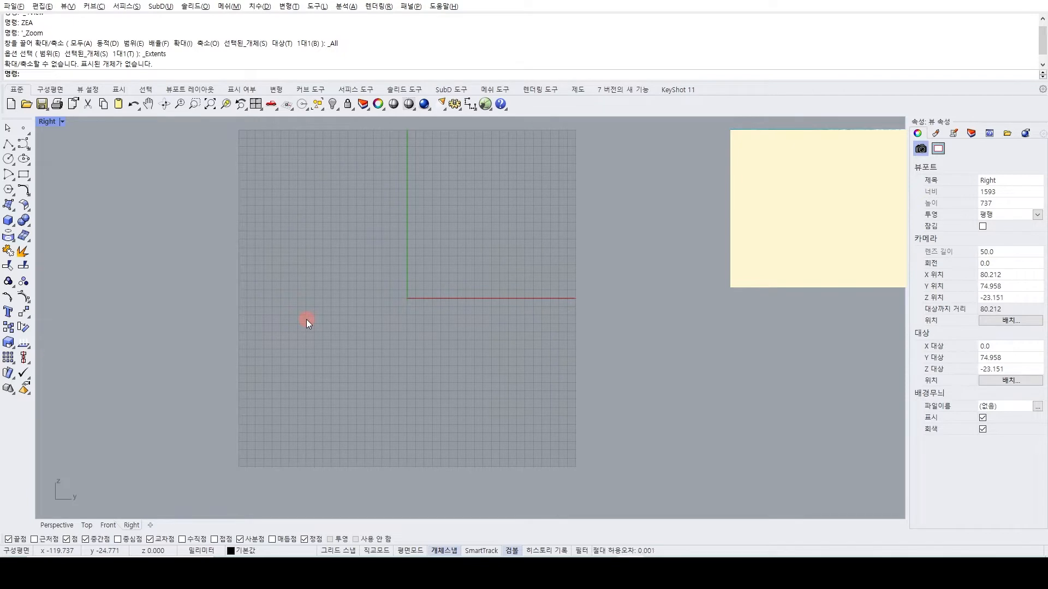
# Show the Perspective, Top, Front and Right views individually in the maximized viewport, finishing on Right.
pyautogui.click(55, 525)
pyautogui.click(86, 525)
pyautogui.click(108, 525)
pyautogui.click(130, 525)
pyautogui.click(82, 526)
pyautogui.click(58, 525)
pyautogui.click(87, 525)
pyautogui.click(109, 525)
pyautogui.click(133, 525)
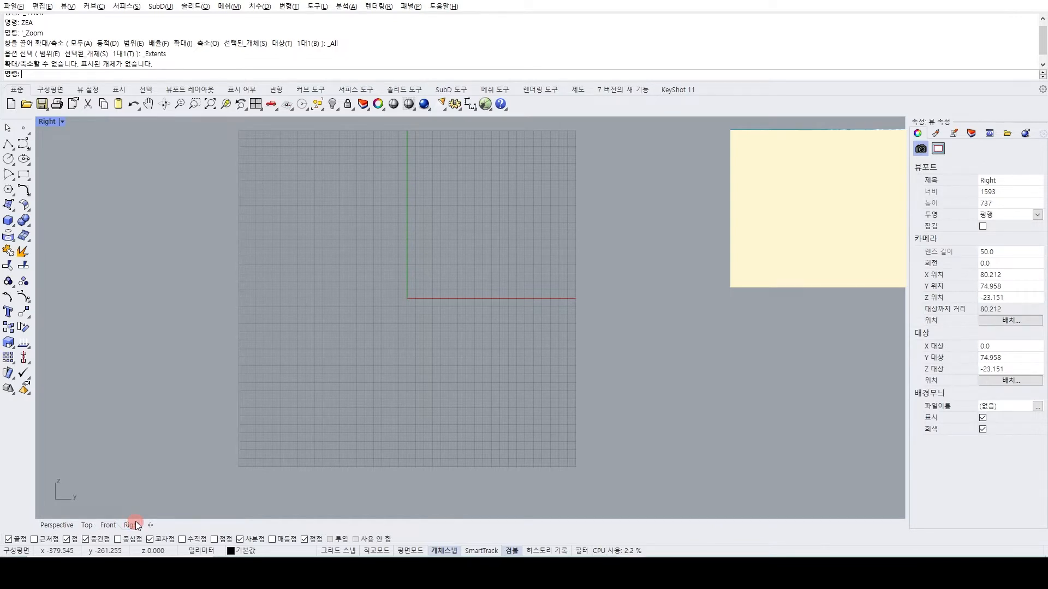
# Cycle repeatedly through the maximized Right, Front, Top and Perspective viewports.
pyautogui.hotkey('ctrl', 'Tab')
pyautogui.hotkey('ctrl', 'Tab')
pyautogui.hotkey('ctrl', 'Tab')
pyautogui.hotkey('ctrl', 'Tab')
pyautogui.hotkey('ctrl', 'Tab')
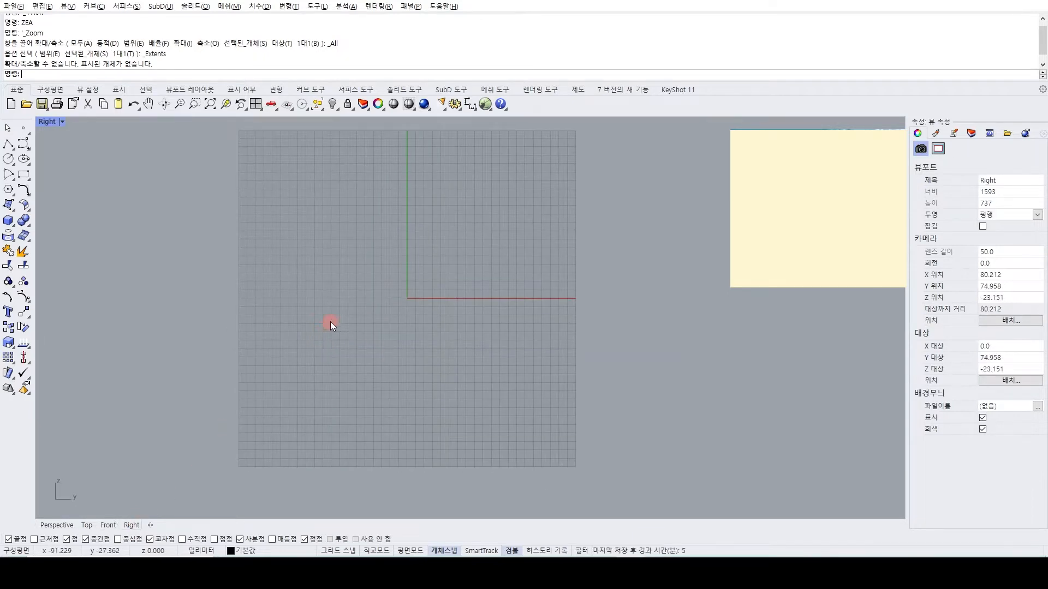
pyautogui.hotkey('ctrl', 'Tab')
pyautogui.hotkey('ctrl', 'Tab')
pyautogui.hotkey('ctrl', 'Tab')
pyautogui.hotkey('ctrl', 'Tab')
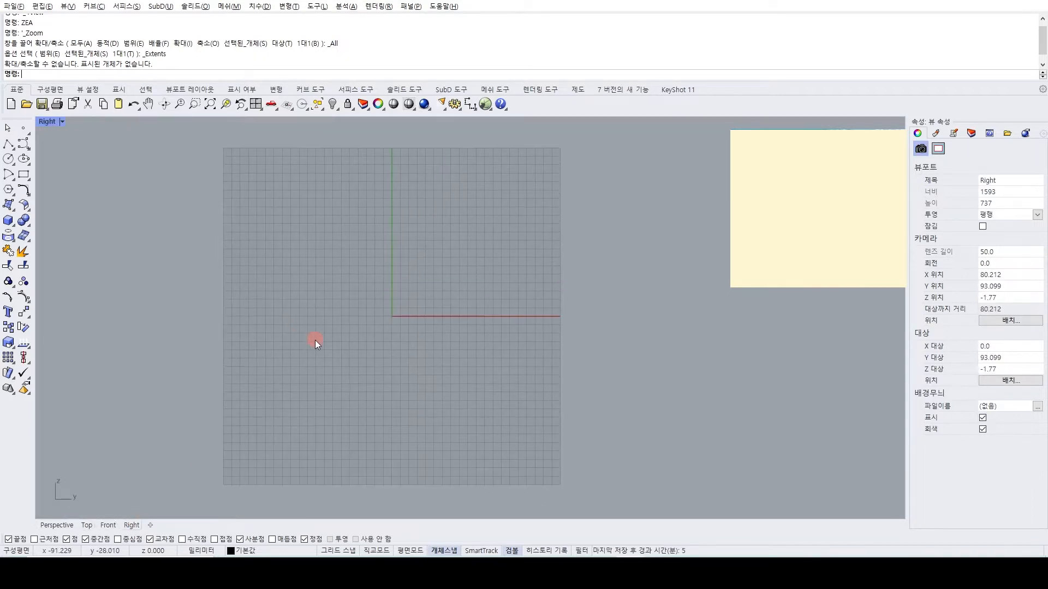
pyautogui.hotkey('ctrl', 'Tab')
pyautogui.hotkey('ctrl', 'Tab')
pyautogui.hotkey('ctrl', 'Tab')
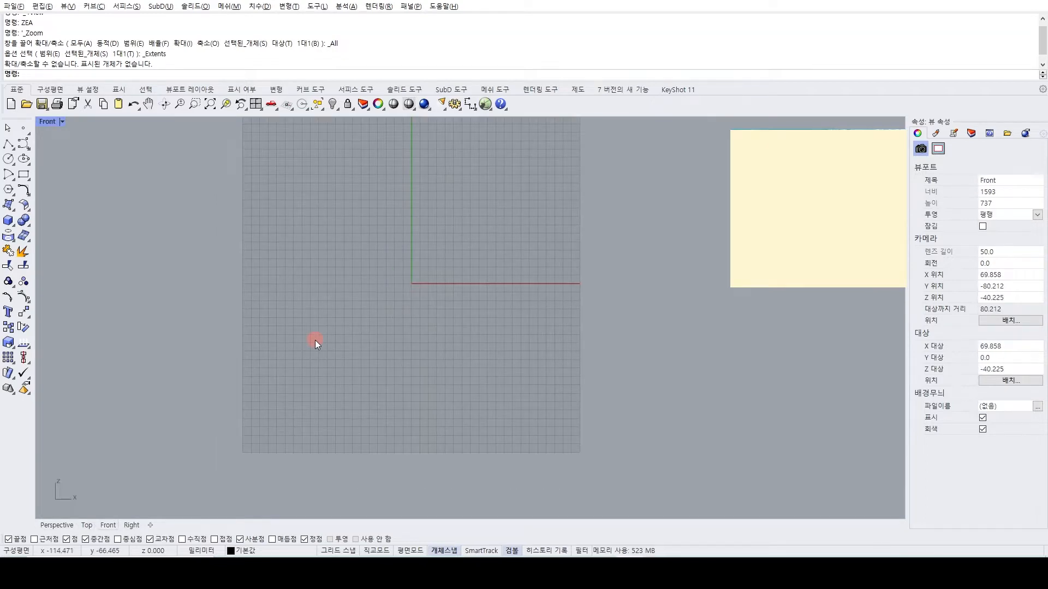
pyautogui.hotkey('ctrl', 'Tab')
pyautogui.hotkey('ctrl', 'Tab')
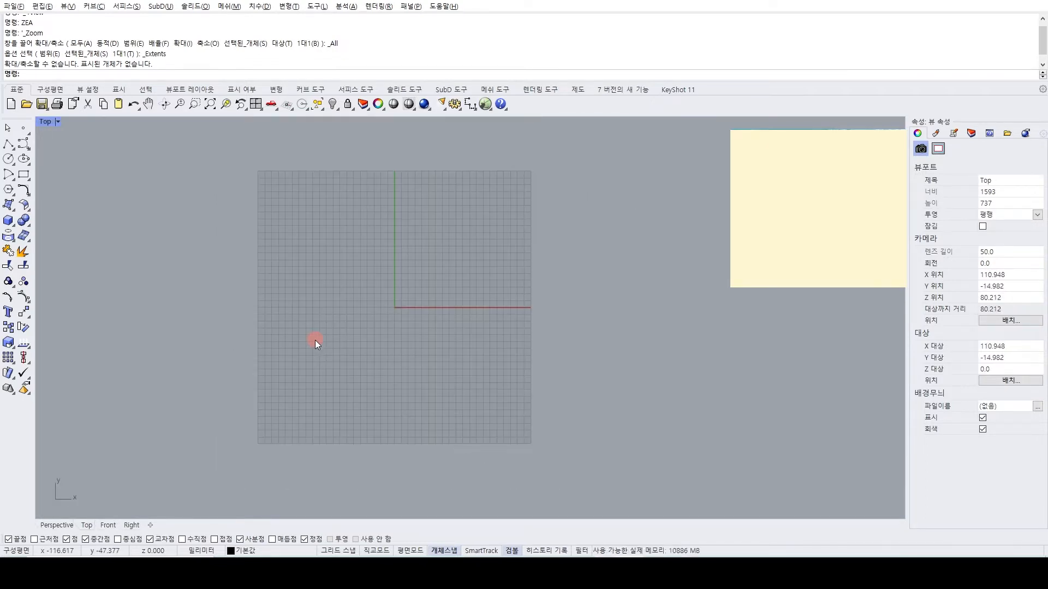
pyautogui.hotkey('ctrl', 'Tab')
pyautogui.hotkey('ctrl', 'Tab')
pyautogui.hotkey('ctrl', 'Tab')
pyautogui.hotkey('ctrl', 'Tab')
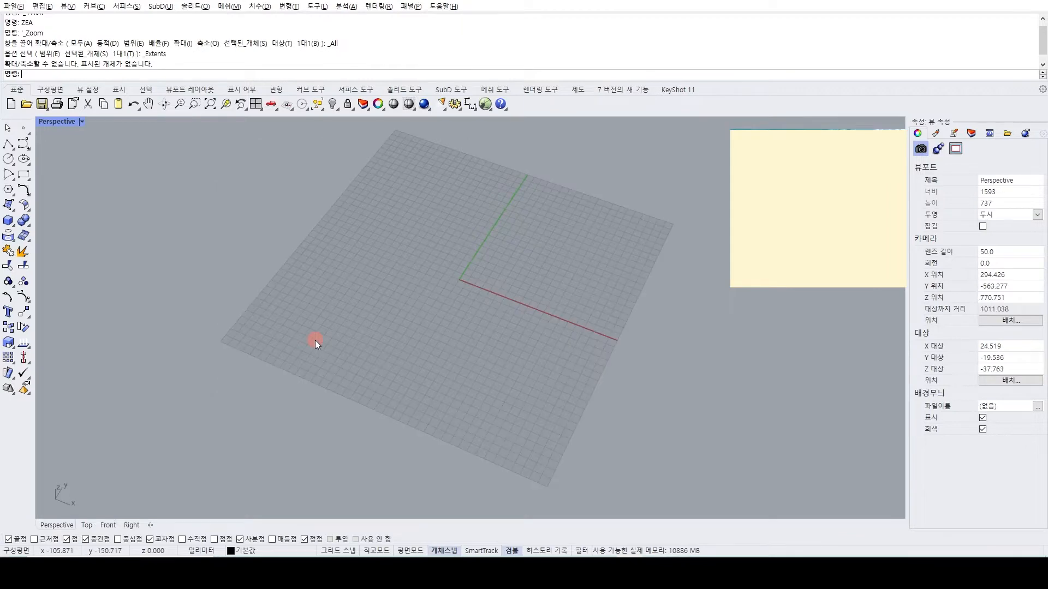
# Bring up the Perspective view, restore the four-view layout, and fit the grids in the Top and Perspective viewports.
pyautogui.moveTo(341, 312); pyautogui.dragTo(318, 328, button='right')
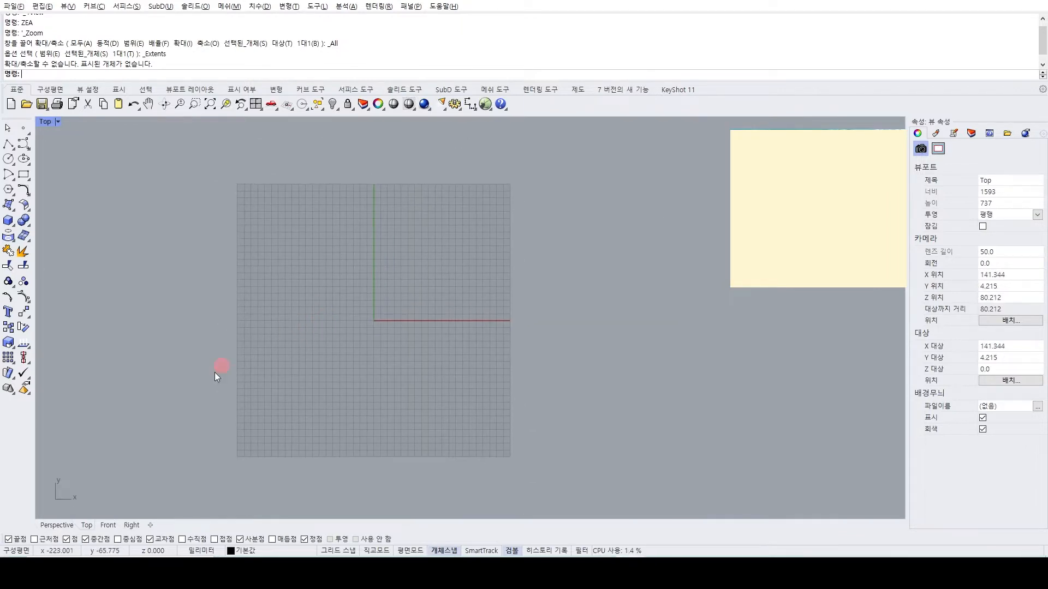
pyautogui.click(56, 525)
pyautogui.scroll(-3, 202, 482)
pyautogui.doubleClick(48, 120)
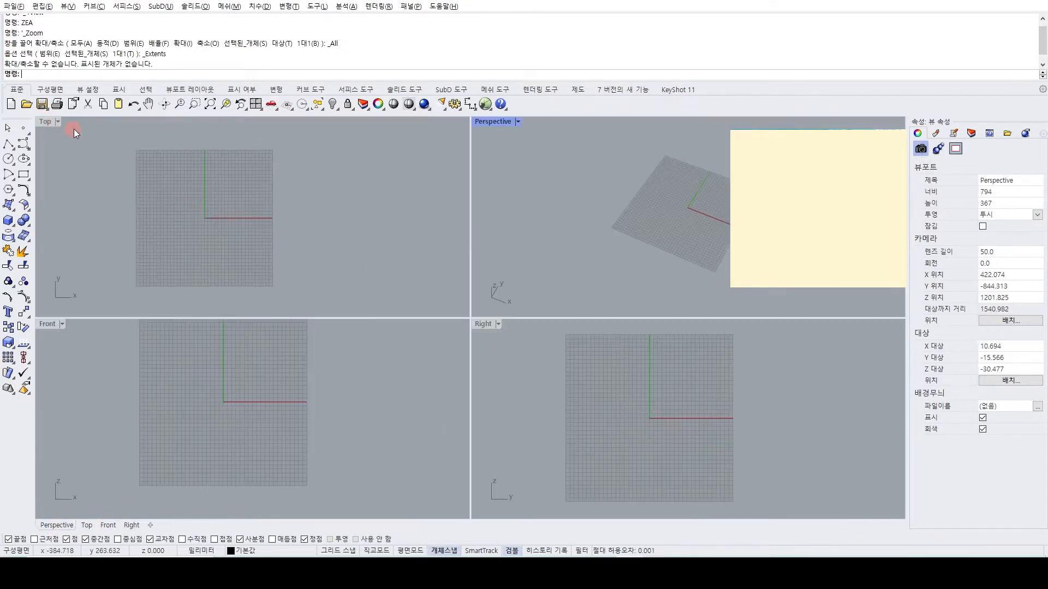
pyautogui.click(331, 245)
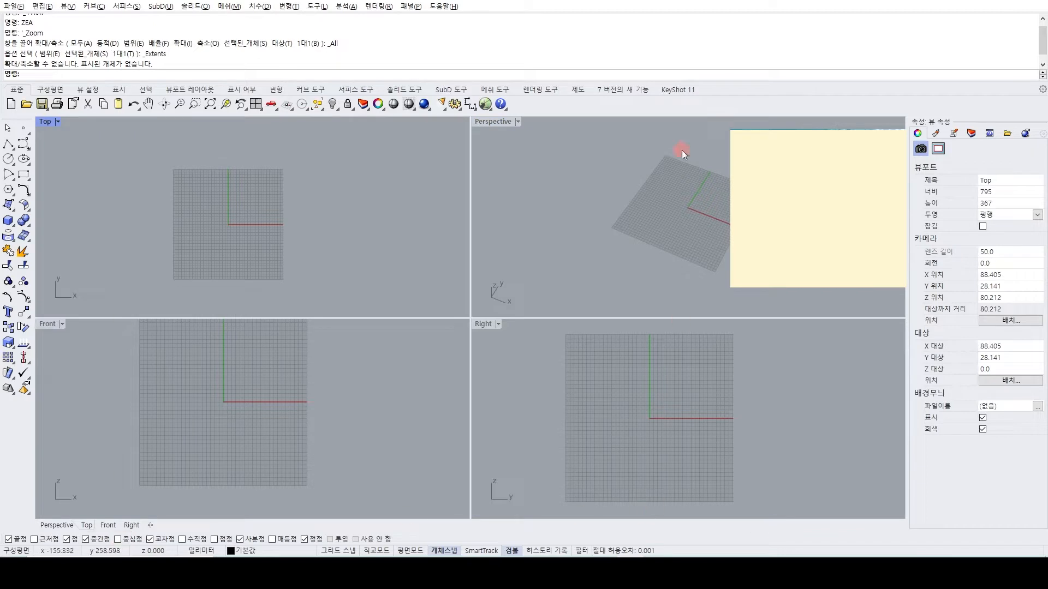
pyautogui.scroll(2, 680, 202)
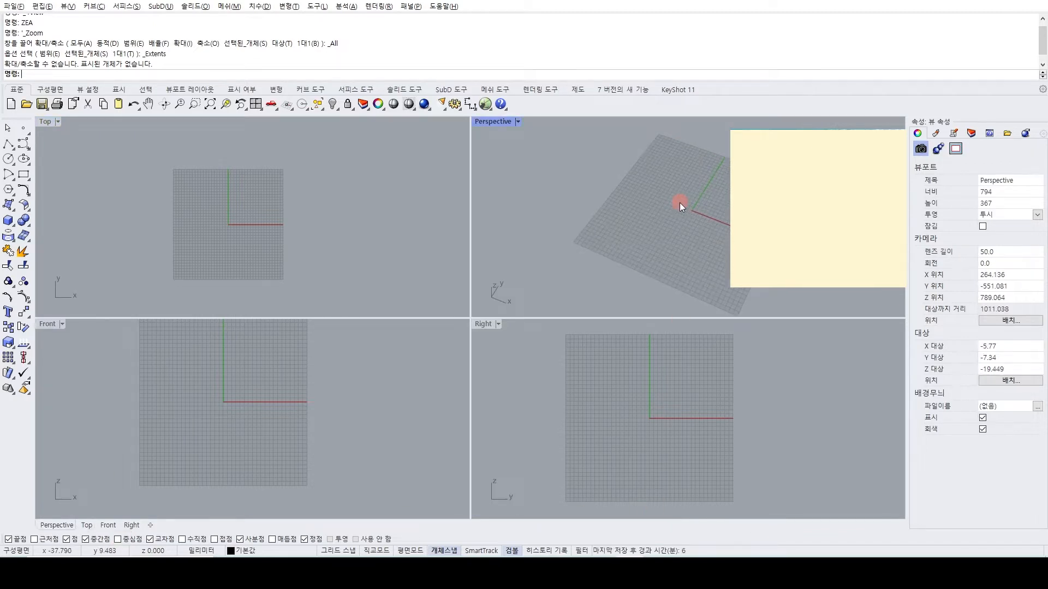
# Switch to the sticky note and write "top front right = 평면뷰" as its first line.
pyautogui.click(770, 228)
pyautogui.write('ㅅ')
pyautogui.press('BackSpace')
pyautogui.write('top fo')
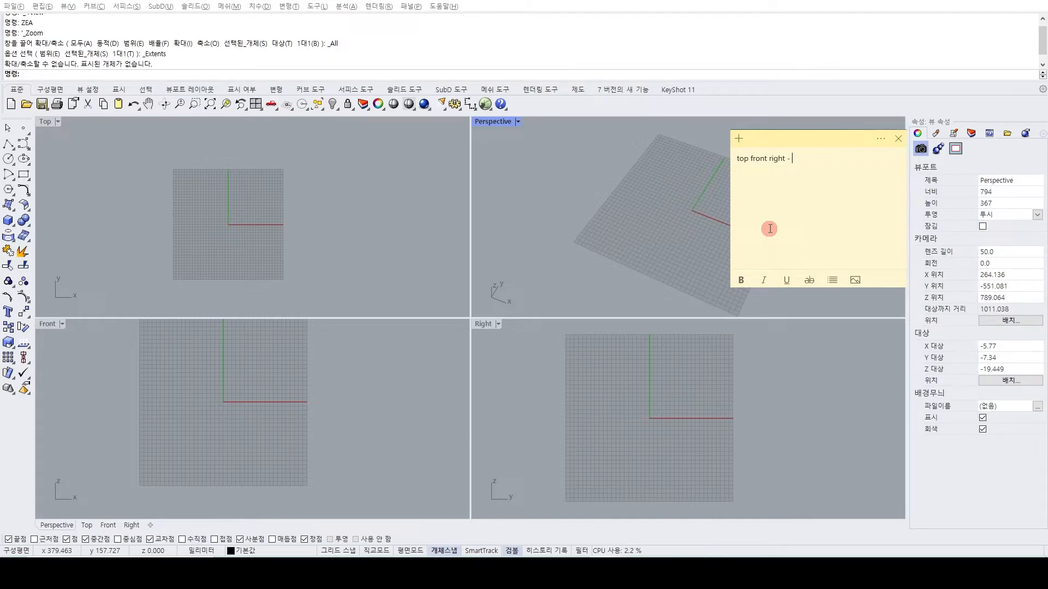
pyautogui.press('BackSpace')
pyautogui.write('평')
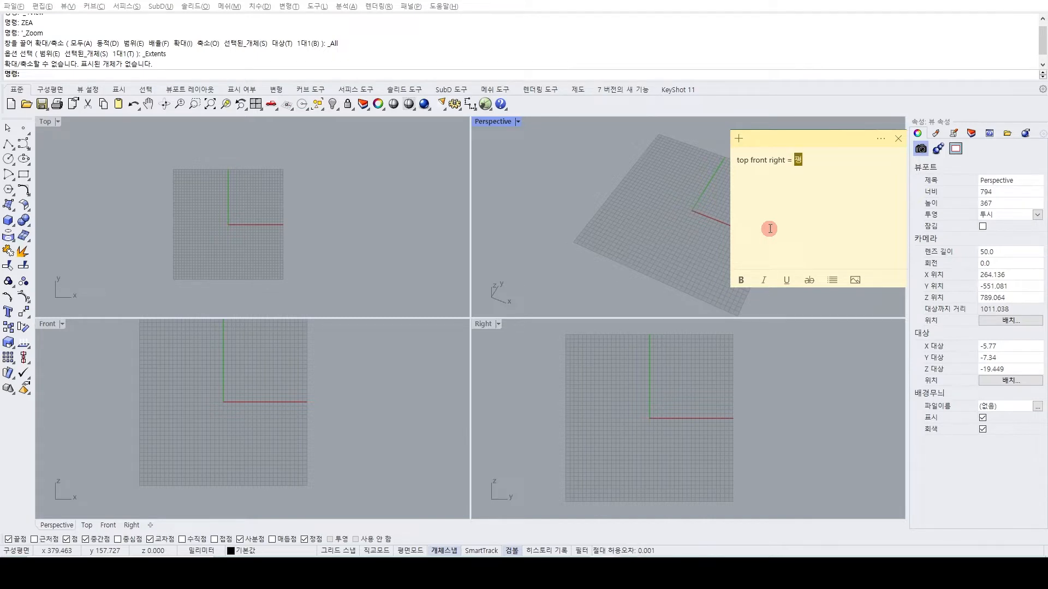
pyautogui.write('ㅇ면뷰')
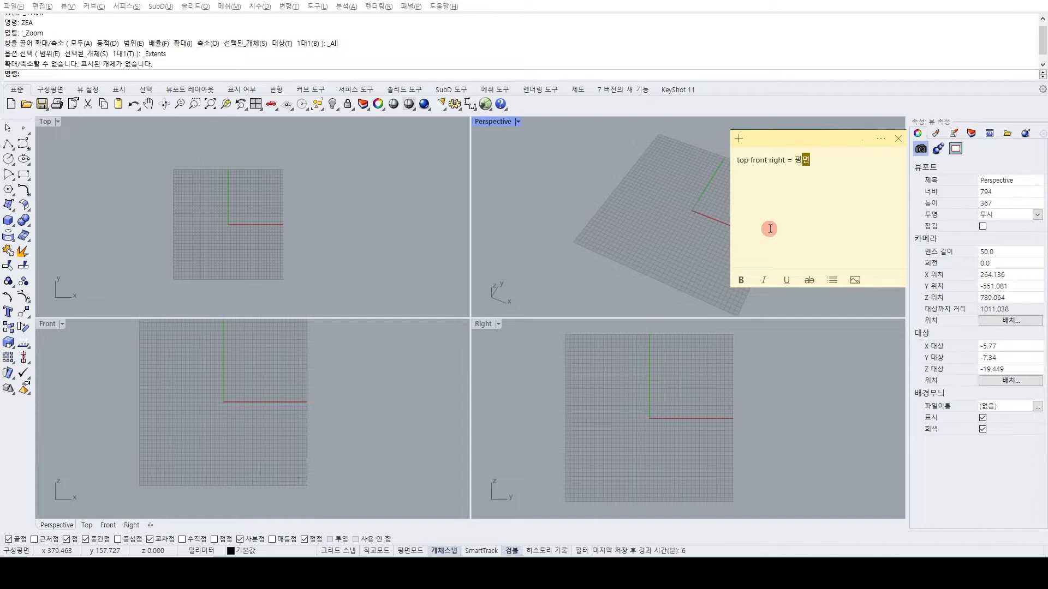
# Add a second line to the sticky note reading "perspective = 3d 입체뷰".
pyautogui.press('Return')
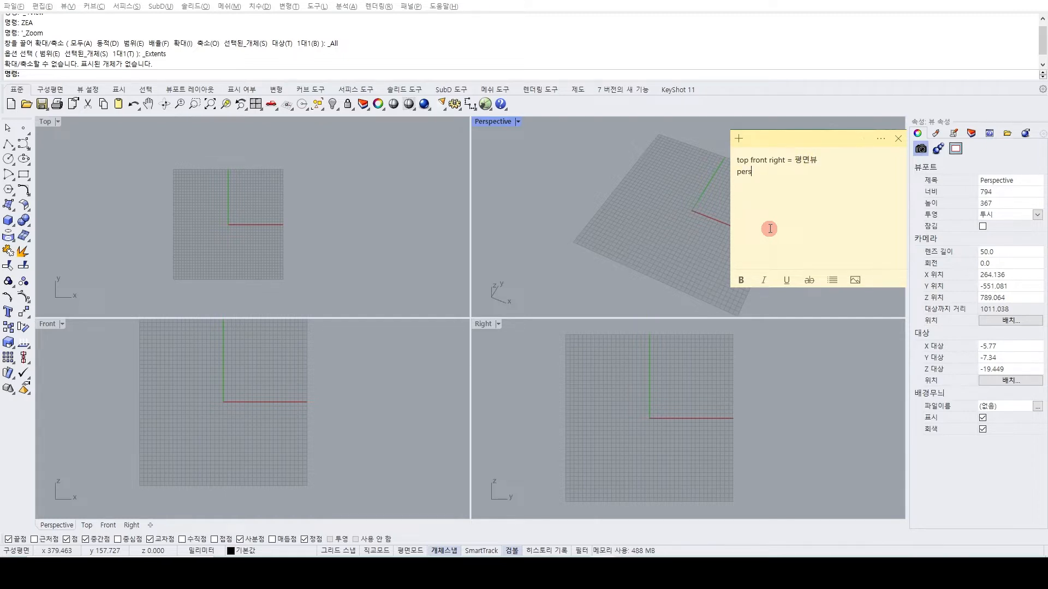
pyautogui.write('perspectiv')
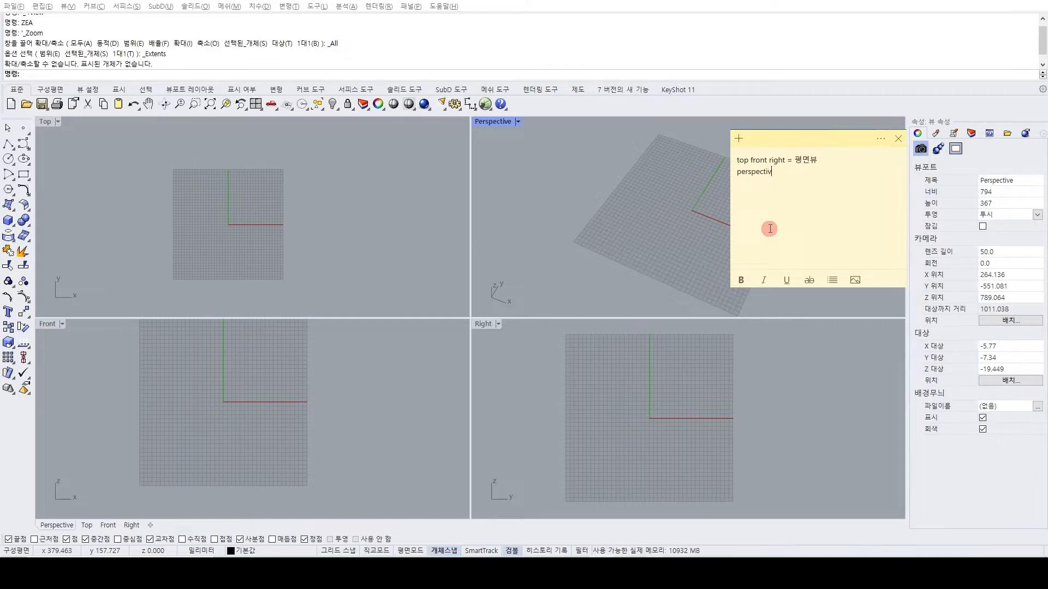
pyautogui.write('e = 3d 입체')
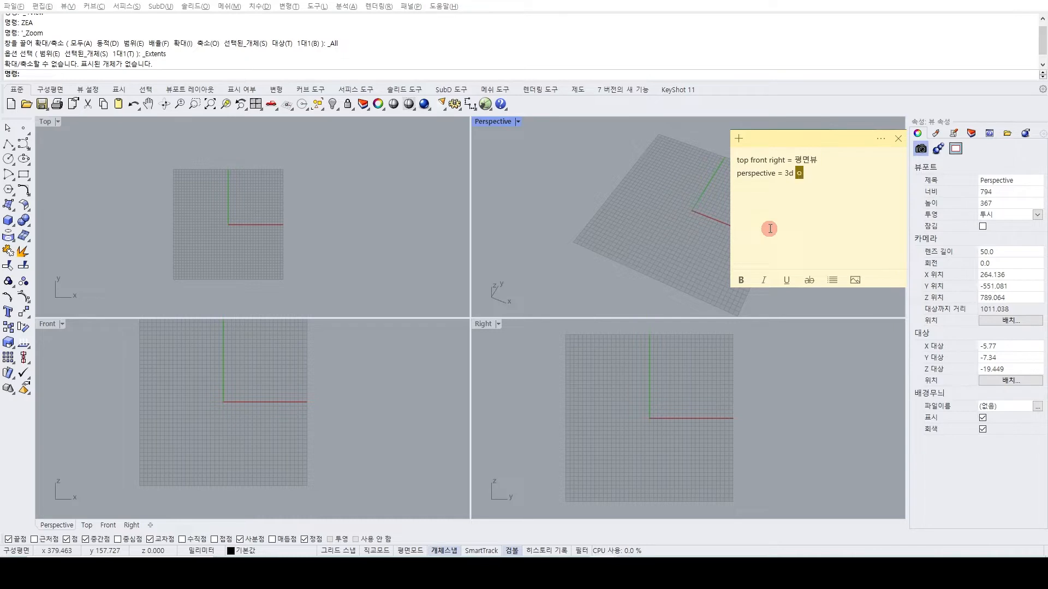
pyautogui.write('뷰')
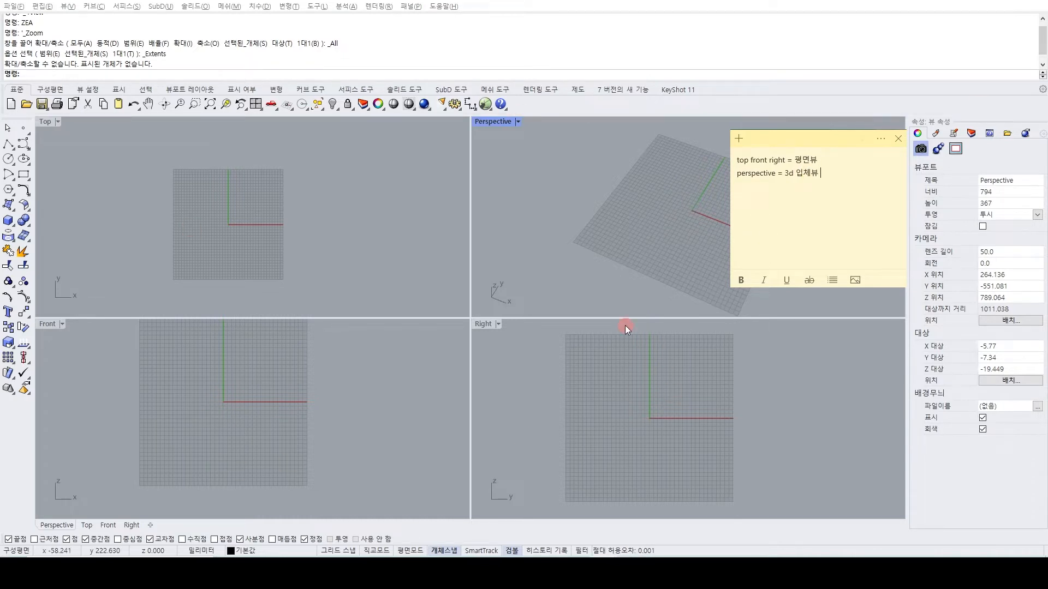
# Switch back to Rhino and maximize the Top viewport, with its grid filling most of the view.
pyautogui.moveTo(639, 271); pyautogui.dragTo(668, 220, button='right')
pyautogui.scroll(6, 693, 217)
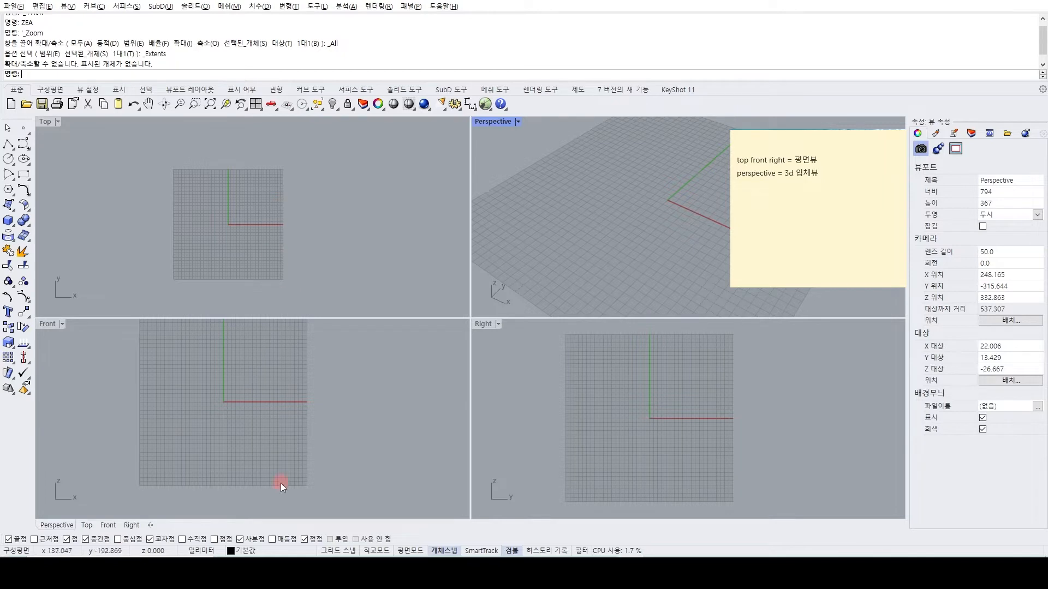
pyautogui.click(175, 198)
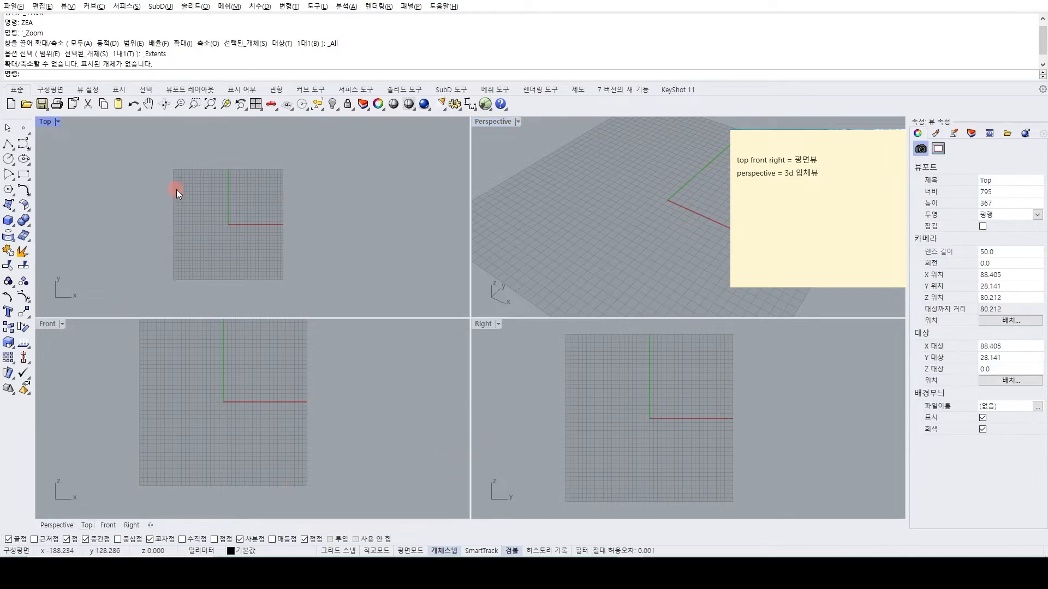
pyautogui.doubleClick(44, 123)
pyautogui.scroll(2, 399, 314)
pyautogui.scroll(2, 447, 311)
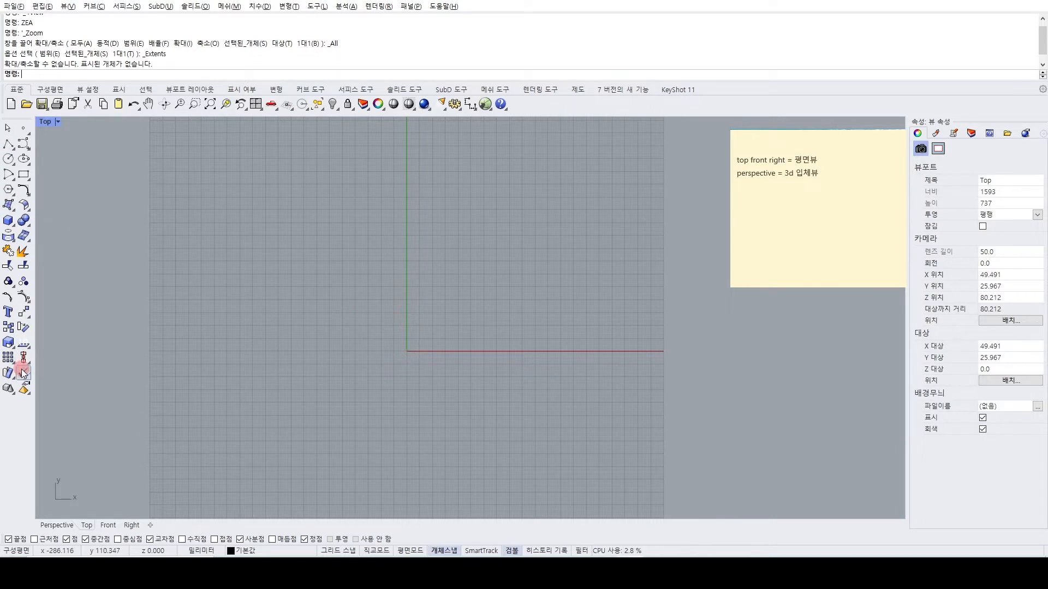
# Start a single Point, turn on grid snap, and place the point at -170,90 in the Top view.
pyautogui.click(8, 131)
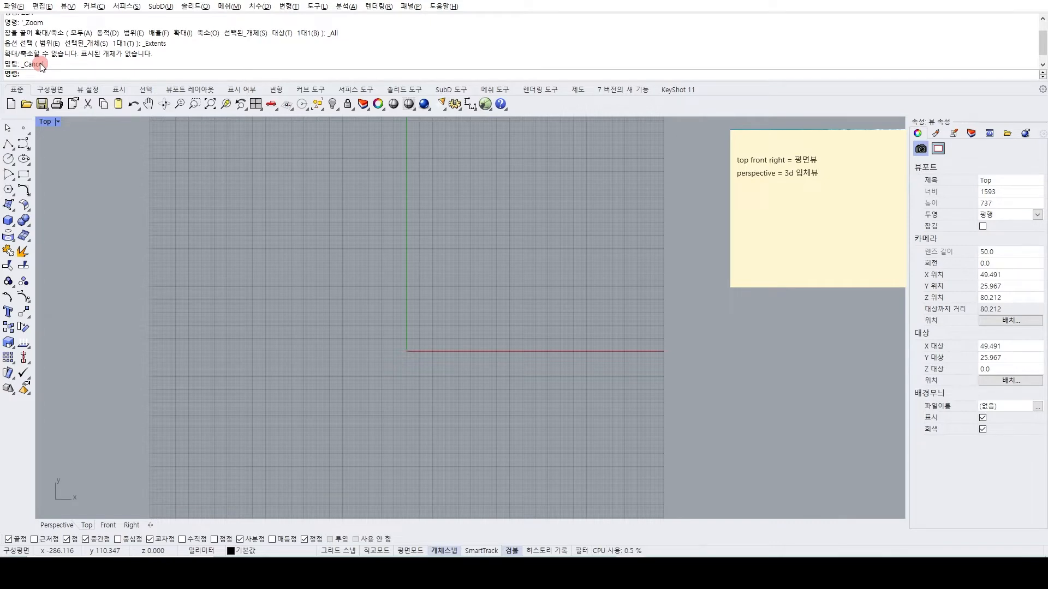
pyautogui.click(23, 129)
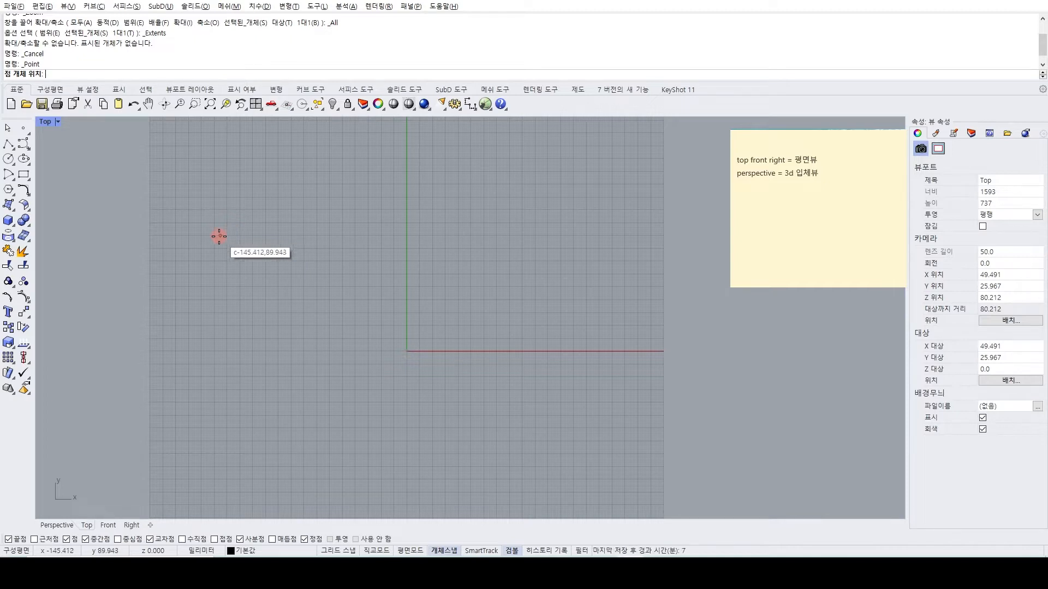
pyautogui.click(340, 551)
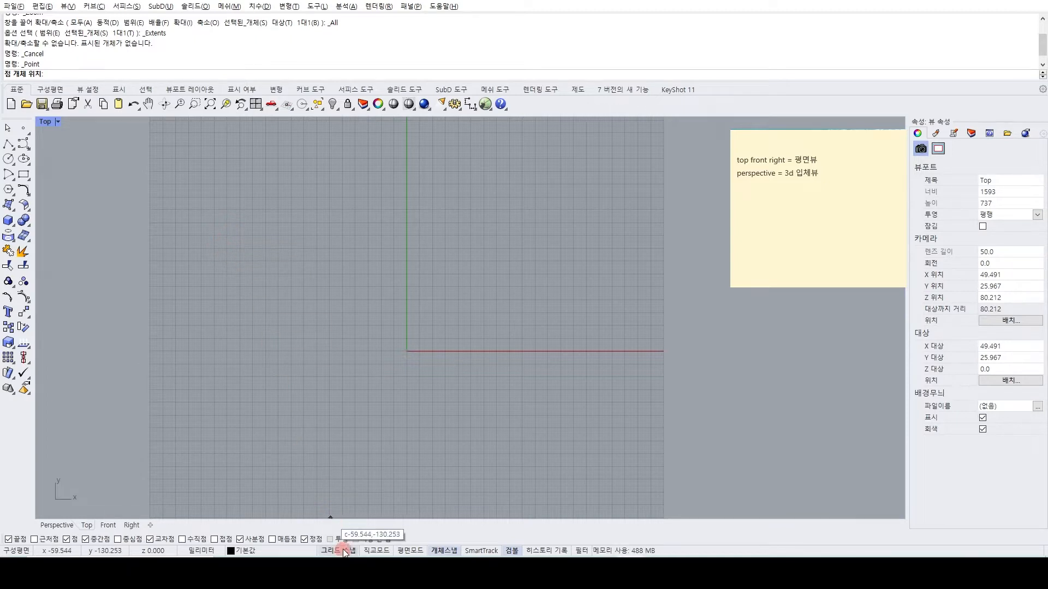
pyautogui.click(188, 236)
pyautogui.scroll(4, 214, 263)
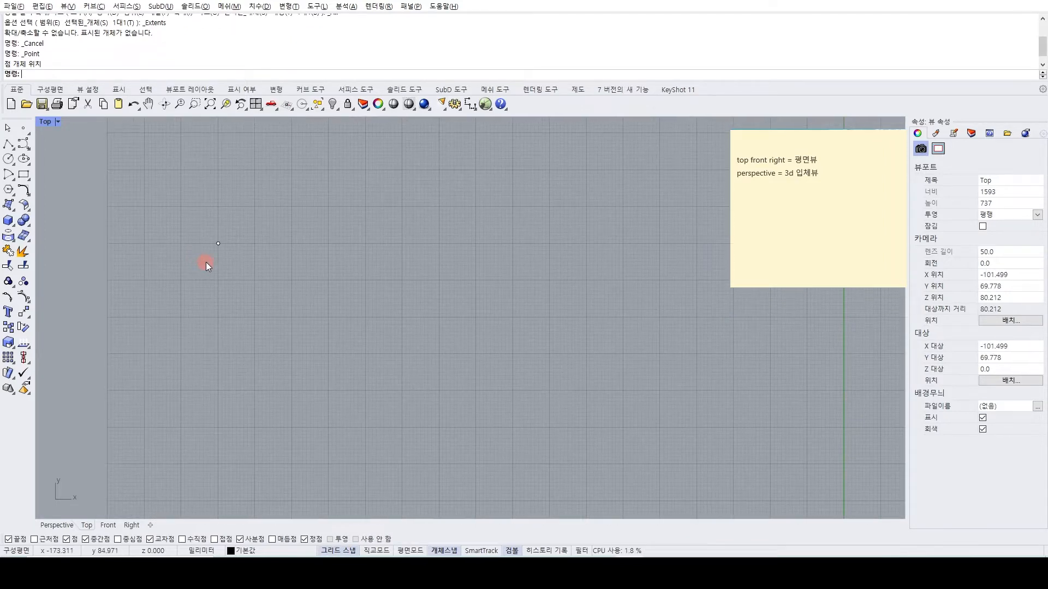
pyautogui.scroll(-4, 207, 265)
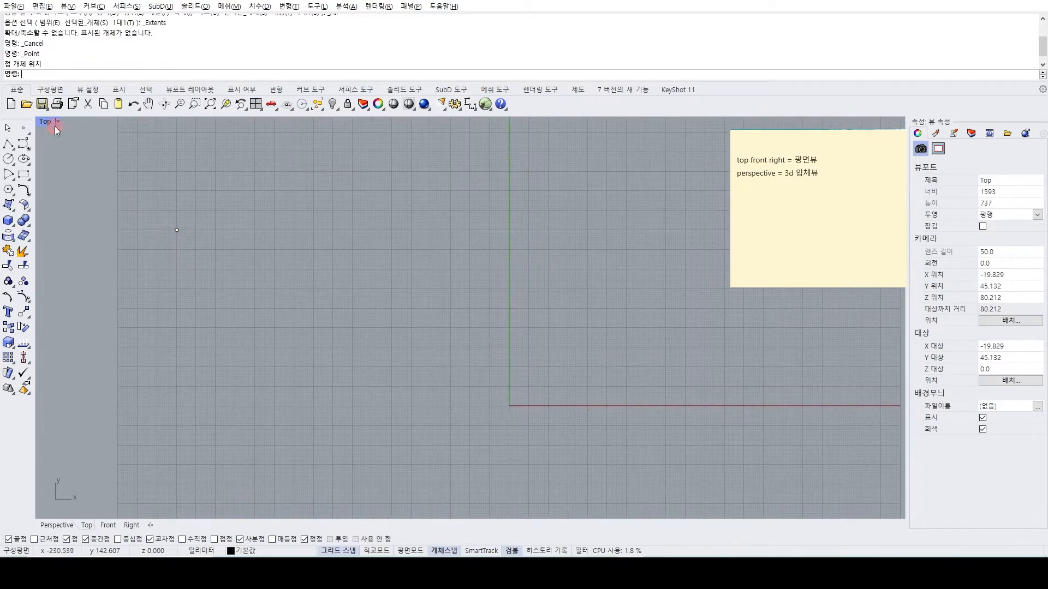
# Place 13 more single points in a zigzag row from the first point toward the Y axis.
pyautogui.click(25, 131)
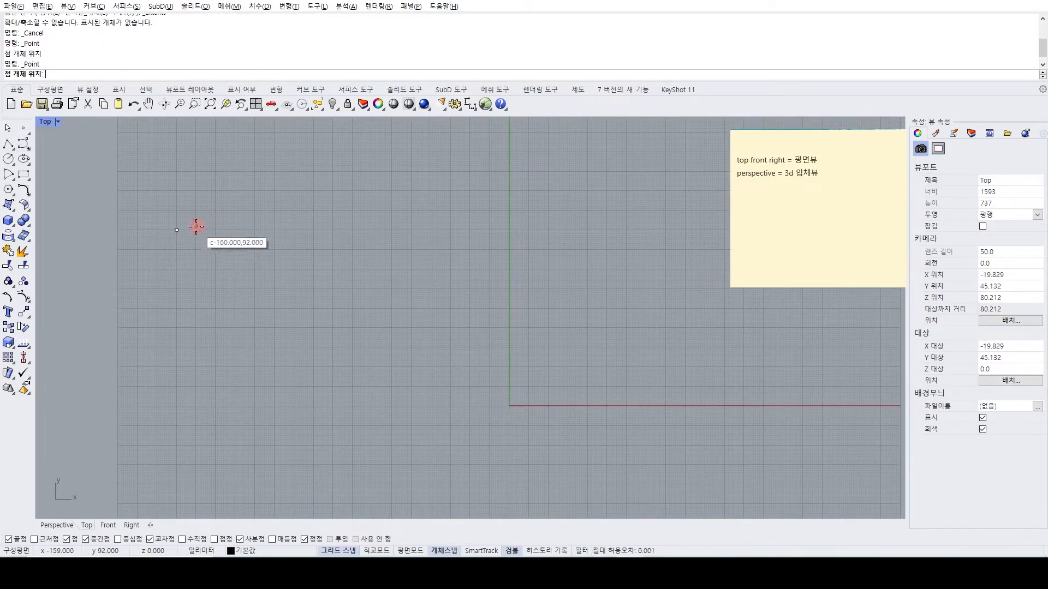
pyautogui.click(195, 230)
pyautogui.click(25, 131)
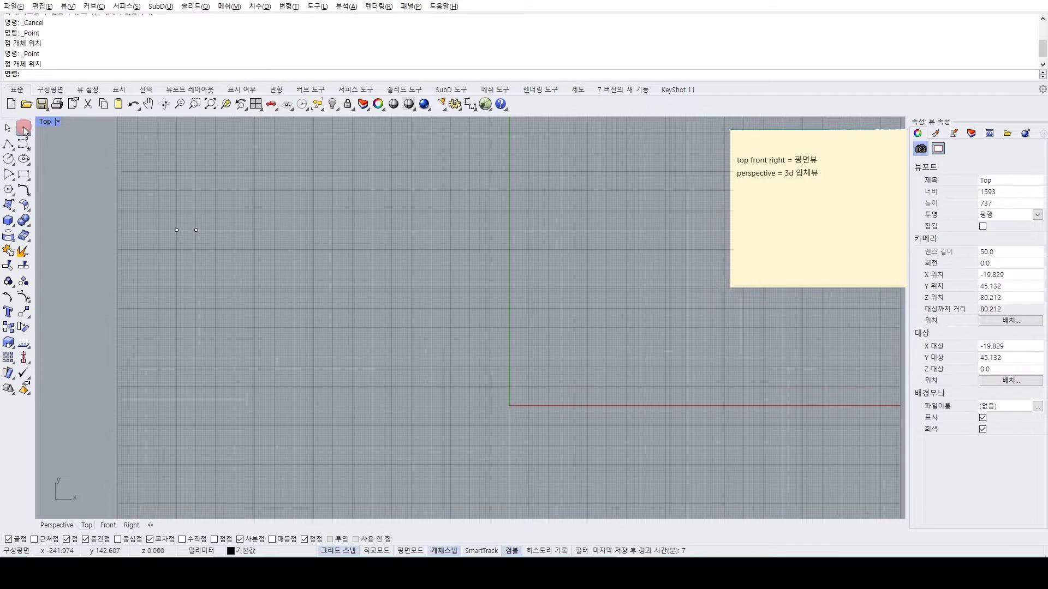
pyautogui.click(195, 252)
pyautogui.click(25, 131)
pyautogui.click(217, 249)
pyautogui.click(23, 129)
pyautogui.click(232, 232)
pyautogui.click(22, 128)
pyautogui.click(258, 248)
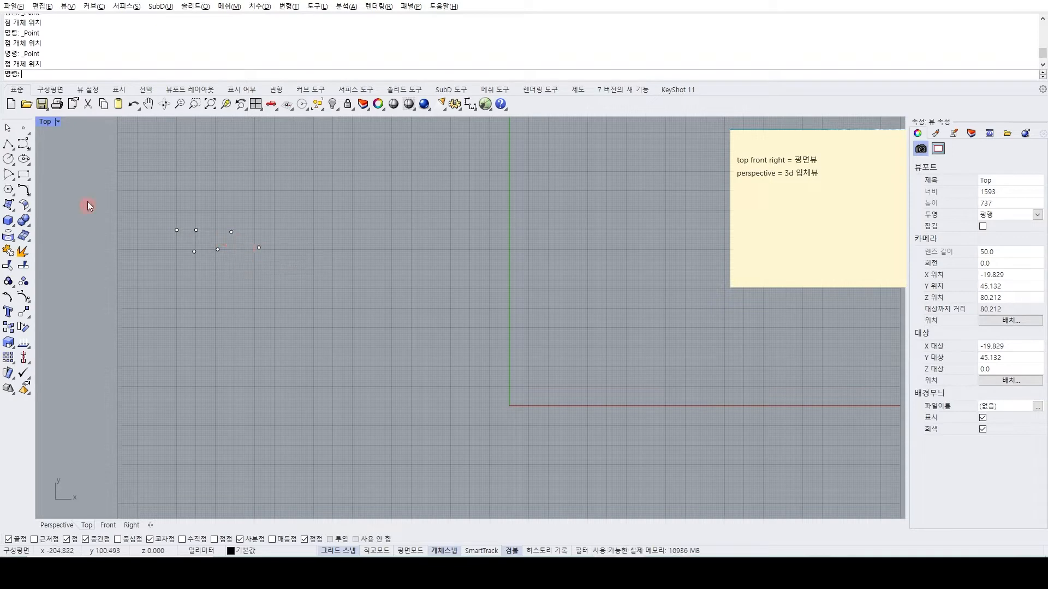
pyautogui.click(23, 129)
pyautogui.click(272, 230)
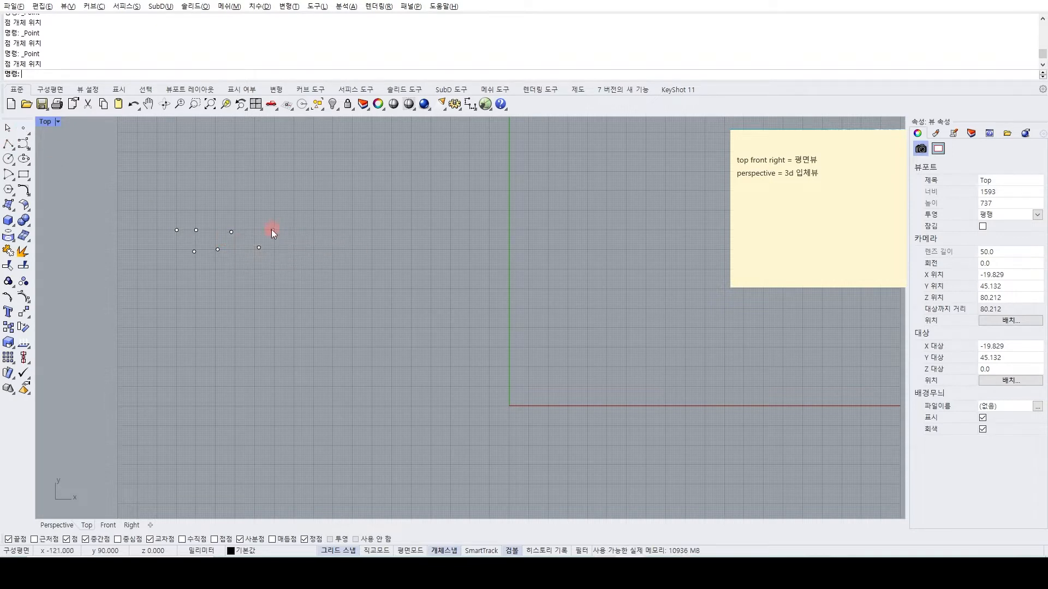
pyautogui.click(23, 129)
pyautogui.click(298, 248)
pyautogui.click(23, 129)
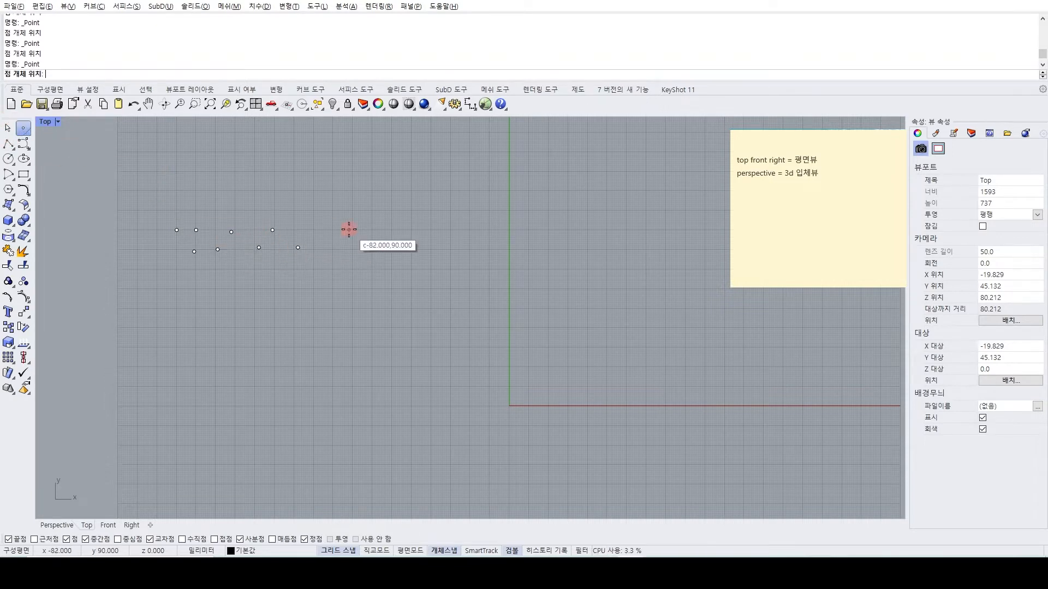
pyautogui.click(311, 223)
pyautogui.click(23, 129)
pyautogui.click(340, 244)
pyautogui.click(23, 128)
pyautogui.click(361, 224)
pyautogui.click(23, 128)
pyautogui.click(377, 244)
pyautogui.click(23, 129)
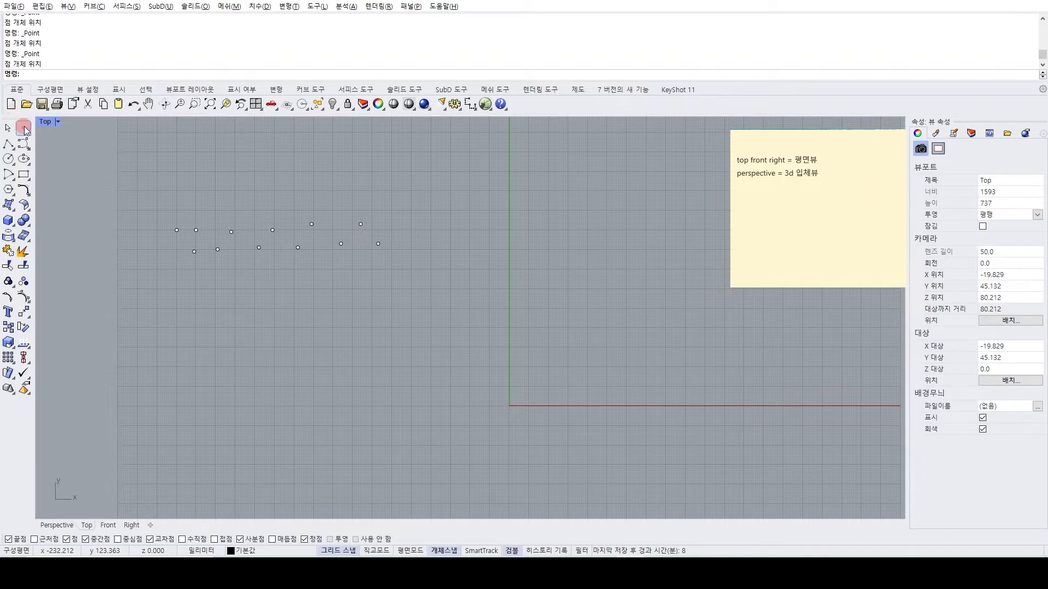
pyautogui.click(396, 227)
pyautogui.click(23, 129)
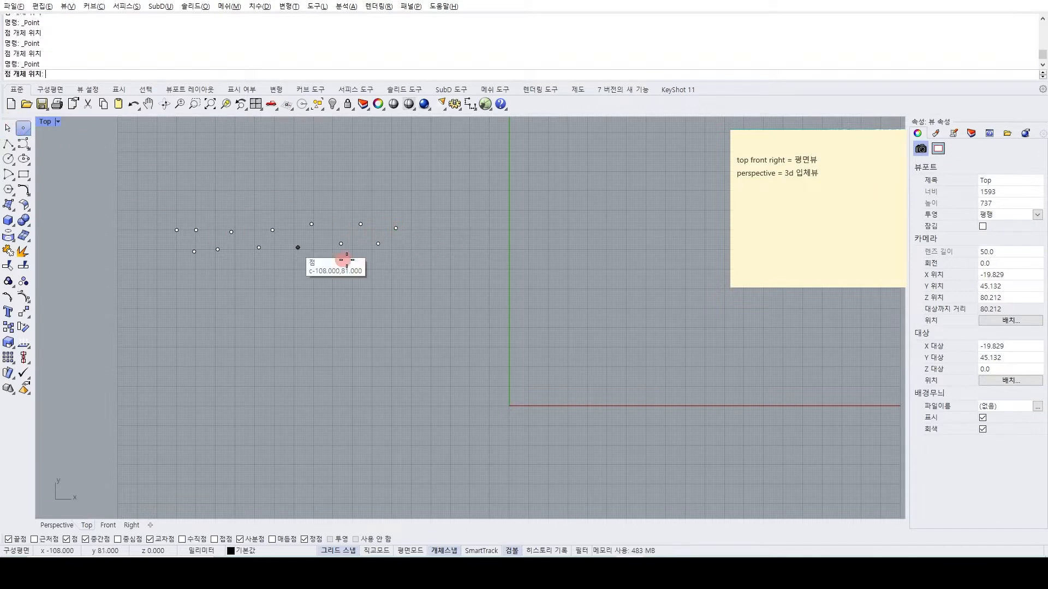
pyautogui.click(411, 245)
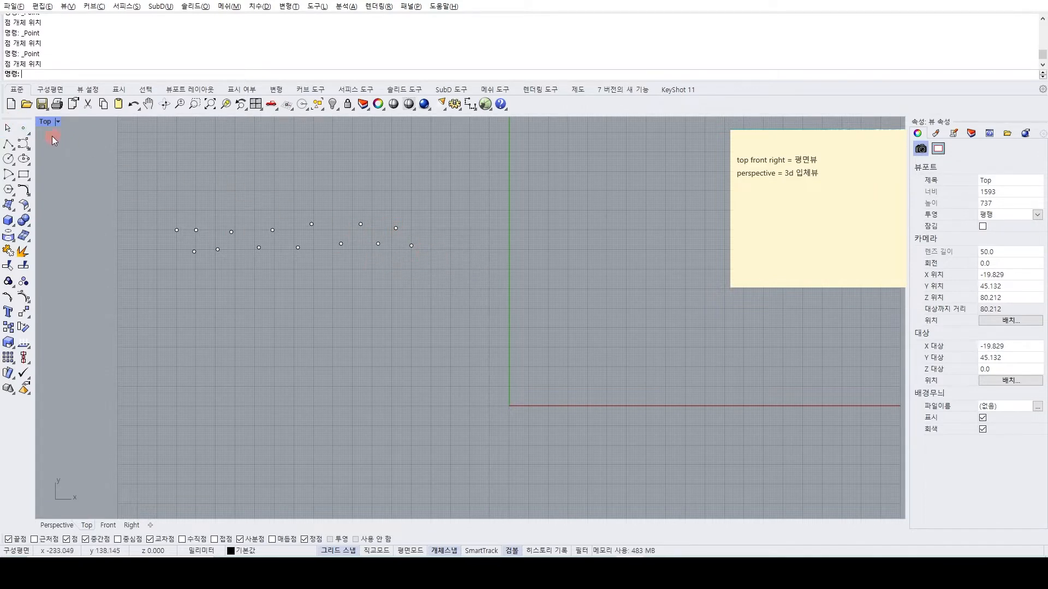
pyautogui.click(23, 129)
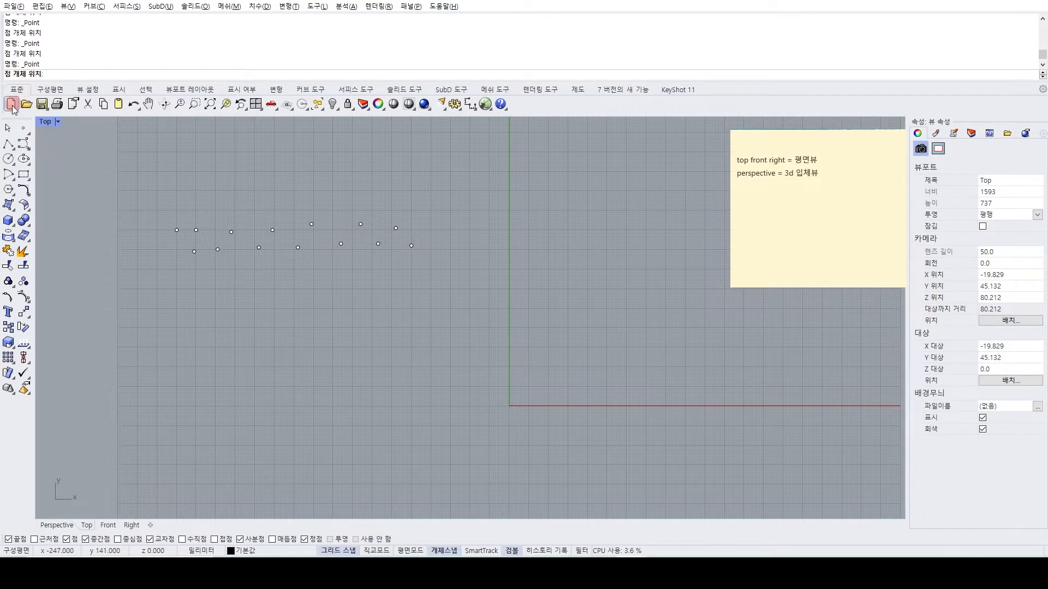
pyautogui.press('Escape')
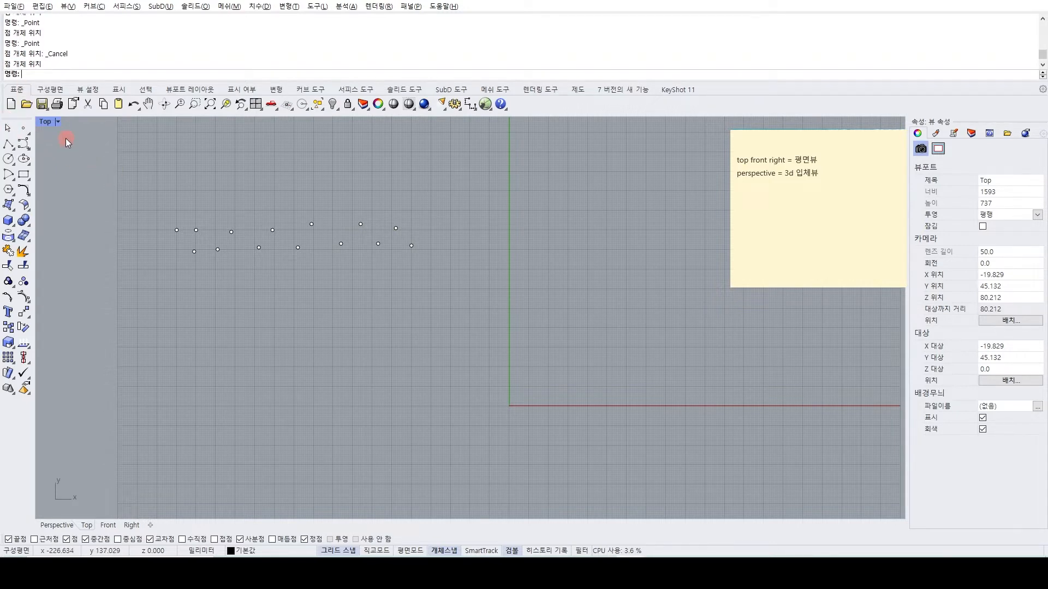
# Repeat the Point command to place a second series below the zigzag row, running toward the Y axis and looping back beneath itself.
pyautogui.click(22, 130)
pyautogui.click(186, 283)
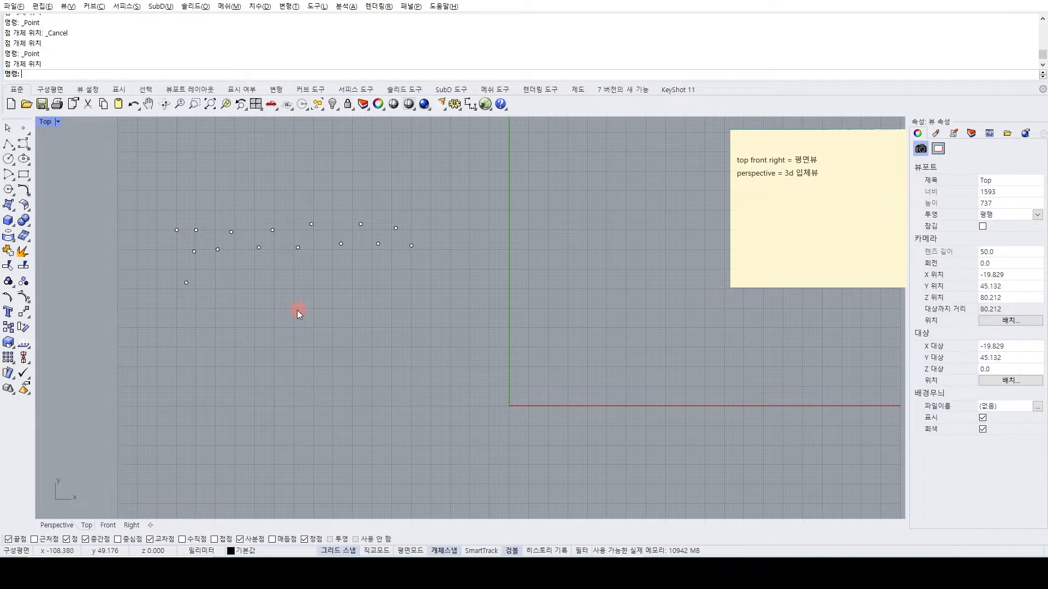
pyautogui.press('Return')
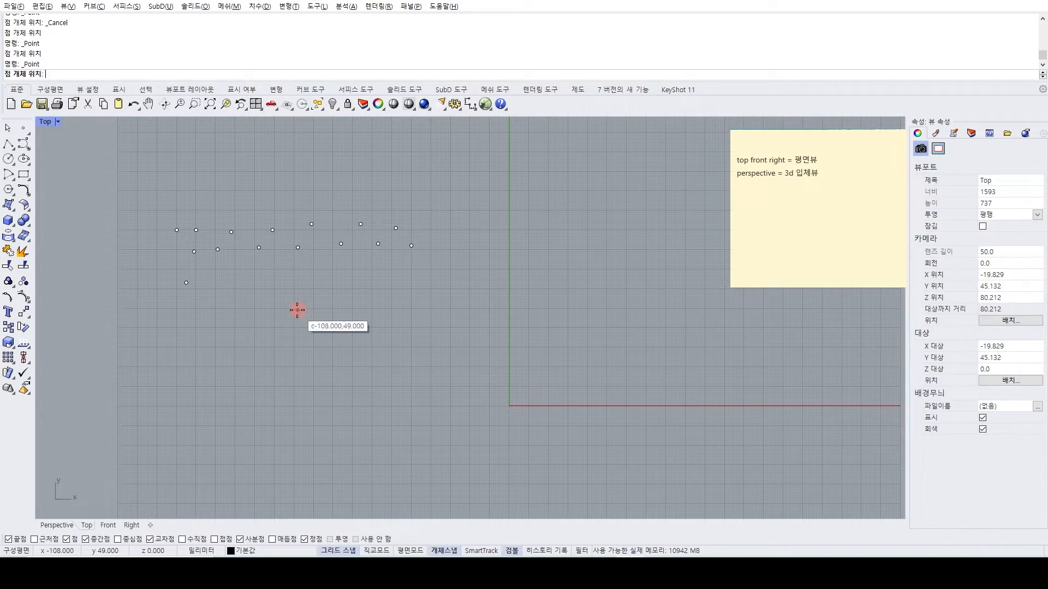
pyautogui.click(217, 281)
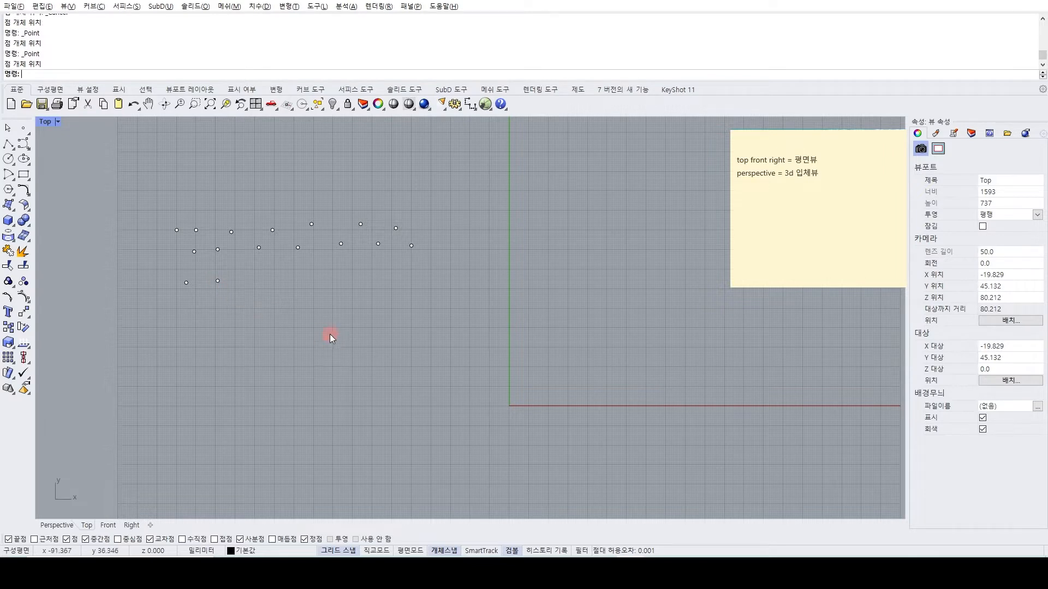
pyautogui.press('Return')
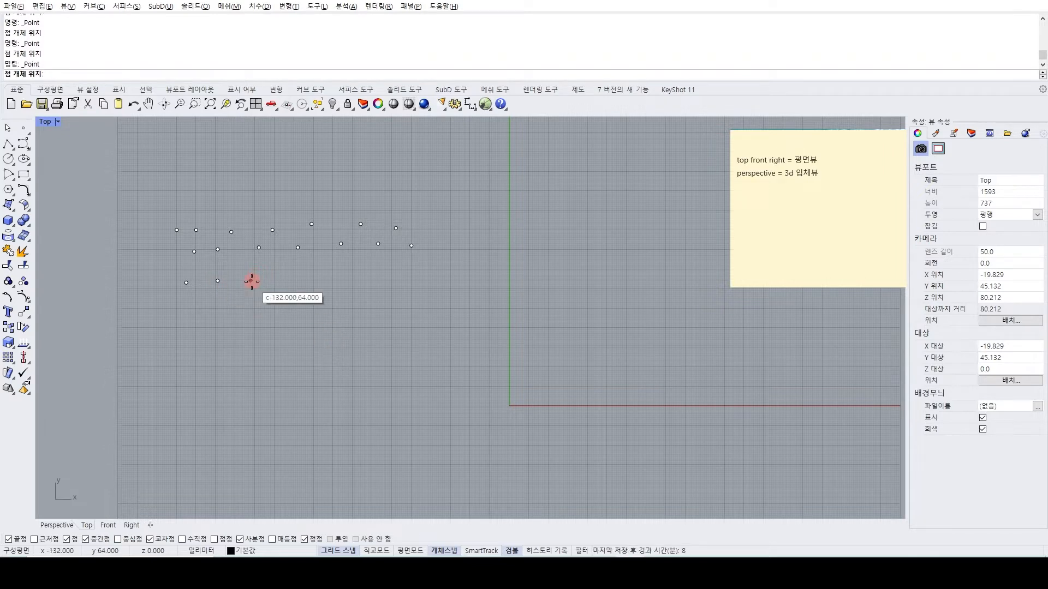
pyautogui.click(257, 281)
pyautogui.press('Return')
pyautogui.click(299, 284)
pyautogui.press('Return')
pyautogui.click(331, 293)
pyautogui.press('Return')
pyautogui.click(361, 300)
pyautogui.press('Return')
pyautogui.click(384, 298)
pyautogui.press('Return')
pyautogui.click(410, 291)
pyautogui.click(429, 287)
pyautogui.click(450, 285)
pyautogui.click(462, 302)
pyautogui.click(452, 311)
pyautogui.click(438, 316)
pyautogui.click(420, 319)
pyautogui.click(393, 327)
pyautogui.click(359, 327)
pyautogui.click(338, 329)
pyautogui.click(311, 330)
pyautogui.click(291, 331)
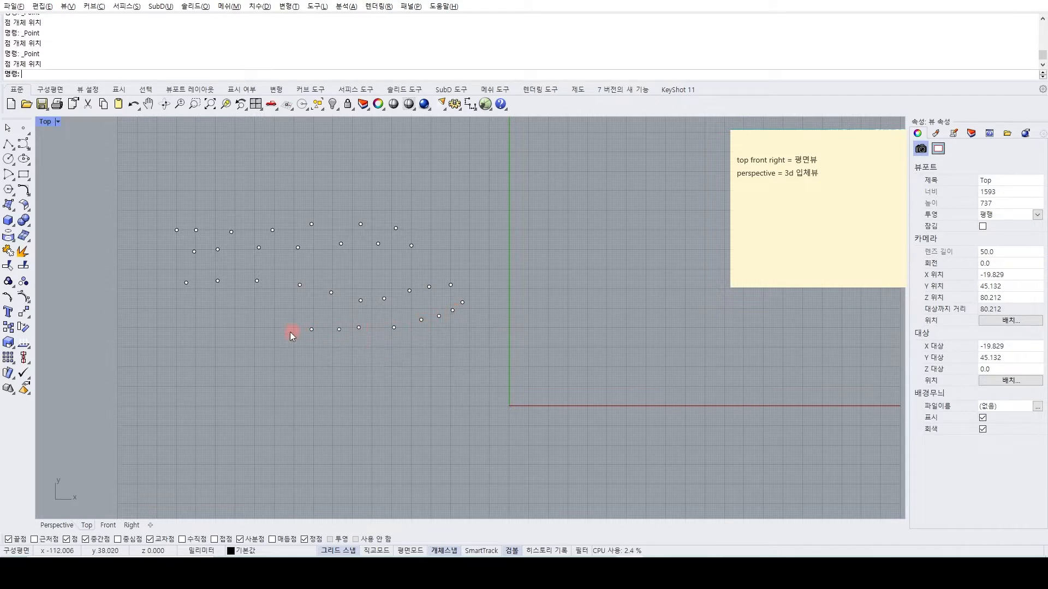
# Repeat the Point command to place a nearly straight row of 11 points below the looping series, just above the X axis level.
pyautogui.rightClick(180, 371)
pyautogui.click(180, 371)
pyautogui.rightClick(181, 372)
pyautogui.click(198, 369)
pyautogui.rightClick(200, 369)
pyautogui.click(225, 368)
pyautogui.rightClick(245, 369)
pyautogui.click(249, 368)
pyautogui.rightClick(257, 369)
pyautogui.click(290, 373)
pyautogui.rightClick(305, 374)
pyautogui.click(319, 374)
pyautogui.rightClick(330, 375)
pyautogui.click(339, 374)
pyautogui.rightClick(352, 374)
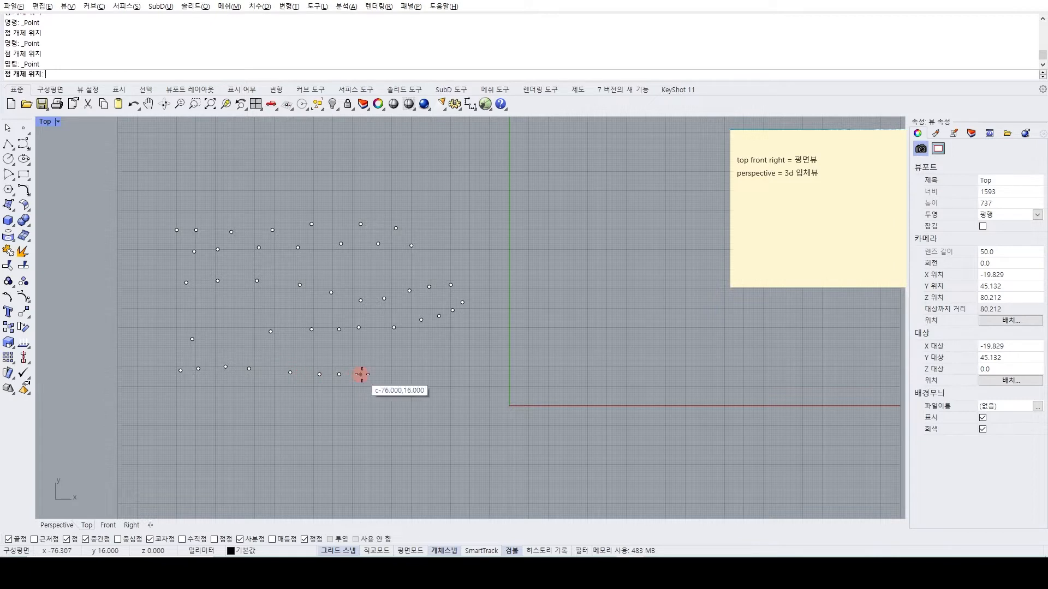
pyautogui.click(362, 374)
pyautogui.rightClick(376, 375)
pyautogui.click(386, 373)
pyautogui.rightClick(403, 375)
pyautogui.click(419, 372)
pyautogui.rightClick(428, 373)
pyautogui.click(436, 372)
# Repeat the Point command to place three points around the Y axis near the origin and 11 in a zigzag row below the X axis level.
pyautogui.rightClick(477, 345)
pyautogui.click(484, 334)
pyautogui.rightClick(539, 346)
pyautogui.click(528, 356)
pyautogui.rightClick(495, 378)
pyautogui.click(486, 386)
pyautogui.rightClick(401, 407)
pyautogui.click(337, 416)
pyautogui.rightClick(259, 416)
pyautogui.click(186, 414)
pyautogui.rightClick(189, 429)
pyautogui.click(196, 435)
pyautogui.rightClick(232, 433)
pyautogui.click(233, 431)
pyautogui.rightClick(248, 419)
pyautogui.click(255, 415)
pyautogui.rightClick(274, 421)
pyautogui.click(294, 431)
pyautogui.rightClick(293, 431)
pyautogui.click(356, 437)
pyautogui.rightClick(372, 427)
pyautogui.click(386, 421)
pyautogui.rightClick(408, 420)
pyautogui.click(415, 419)
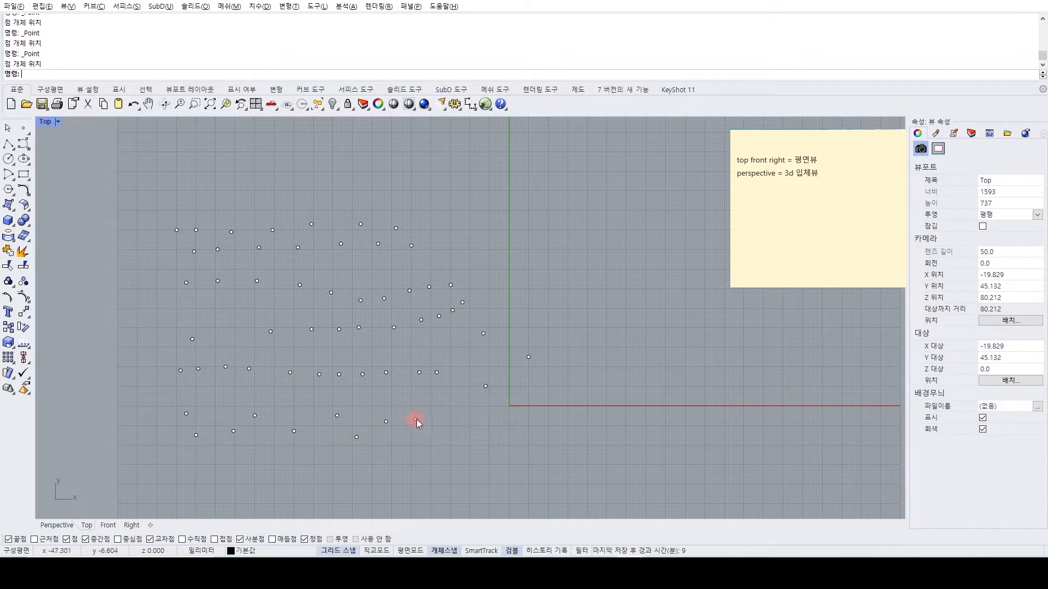
pyautogui.rightClick(436, 417)
pyautogui.click(453, 413)
pyautogui.rightClick(468, 413)
pyautogui.click(473, 411)
# Add to the sticky note, after a blank line, "명령키를 반복해서 쓰는 방법은? 스페이스바, 엔터, 오른쪽마우스 (맥은 안됨!)".
pyautogui.click(847, 198)
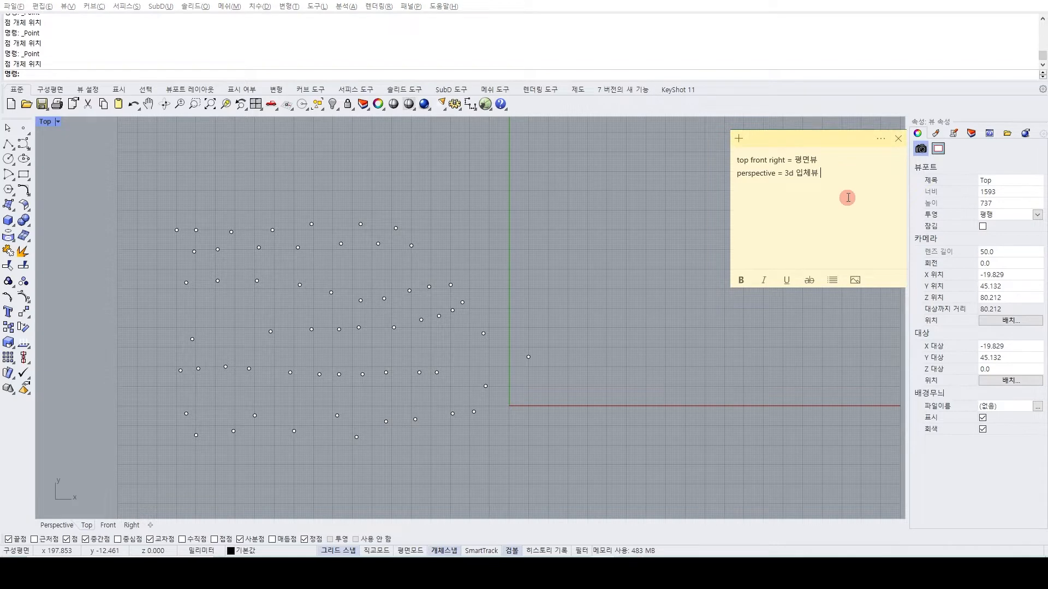
pyautogui.press('Return')
pyautogui.press('Return')
pyautogui.write('ㅁ명령키를 반복해서 ㅆ')
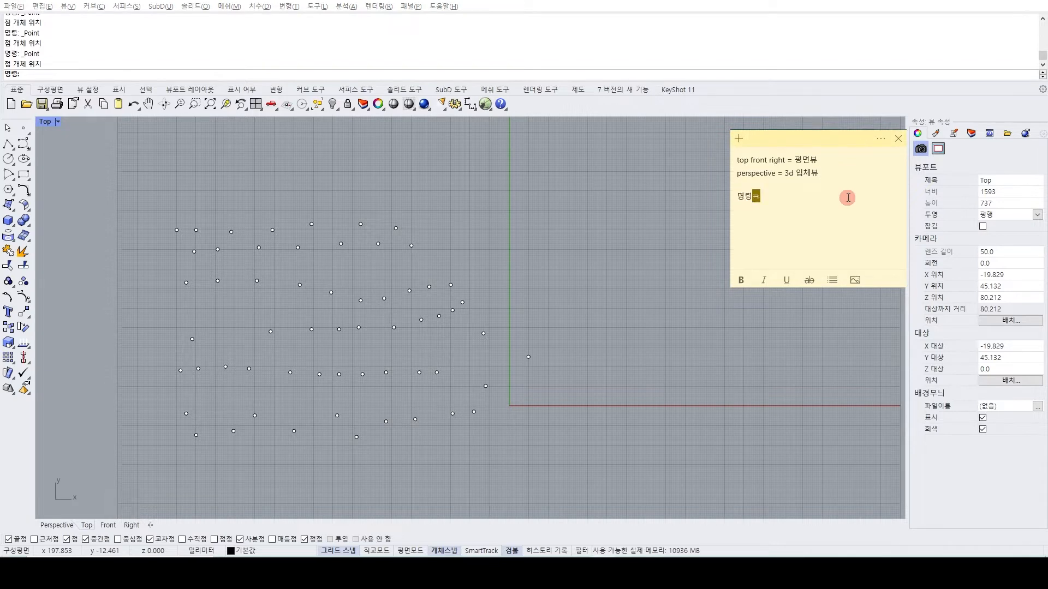
pyautogui.write('ㅡ는 방')
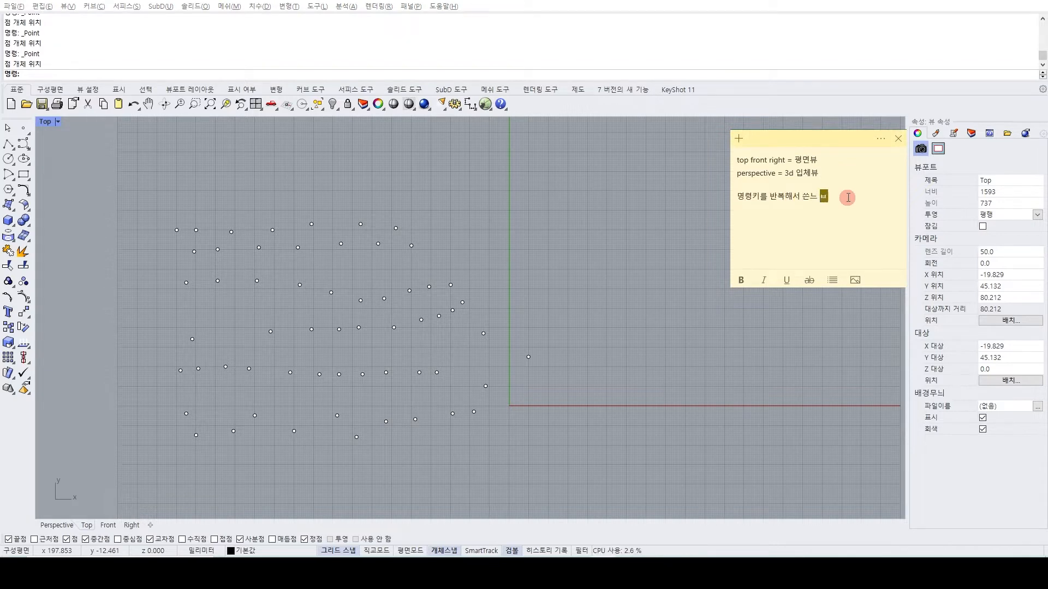
pyautogui.write('는 방법ㅇ')
pyautogui.write('ㅡㄴ?')
pyautogui.write(' 스페이스바')
pyautogui.write(', ㅇㅔㄴ터, ')
pyautogui.write('오른쪽마우스 ')
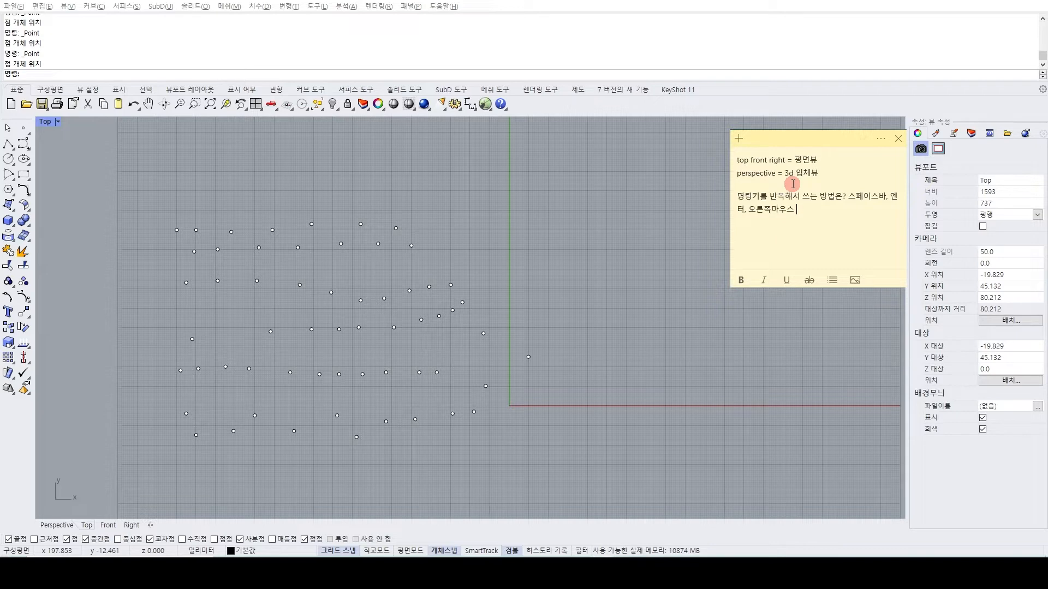
pyautogui.write('(맥은 안됨!')
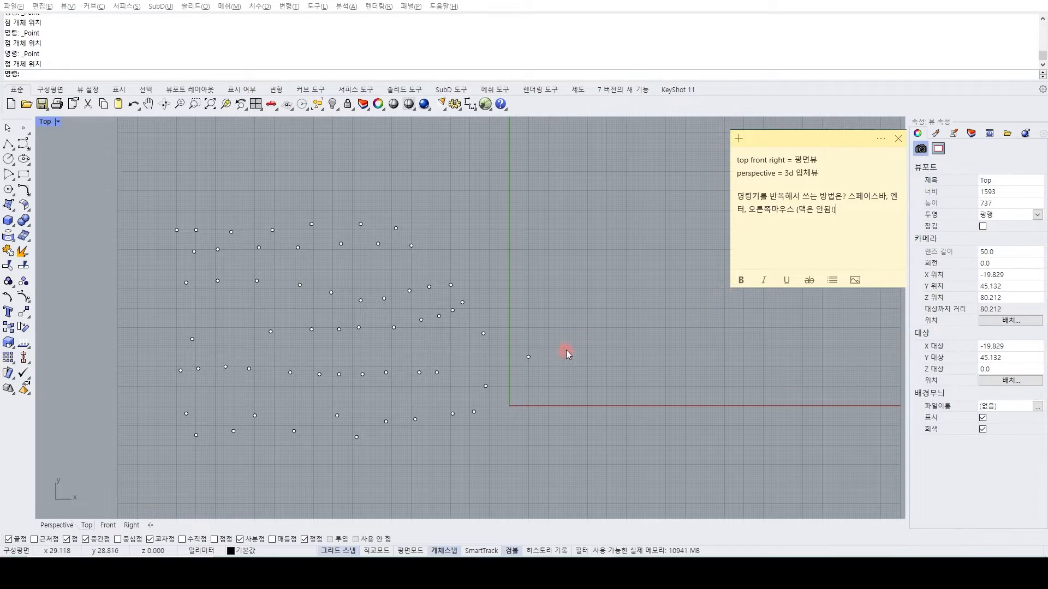
pyautogui.scroll(-4, 580, 343)
pyautogui.moveTo(590, 363); pyautogui.dragTo(553, 367, button='right')
pyautogui.scroll(4, 515, 342)
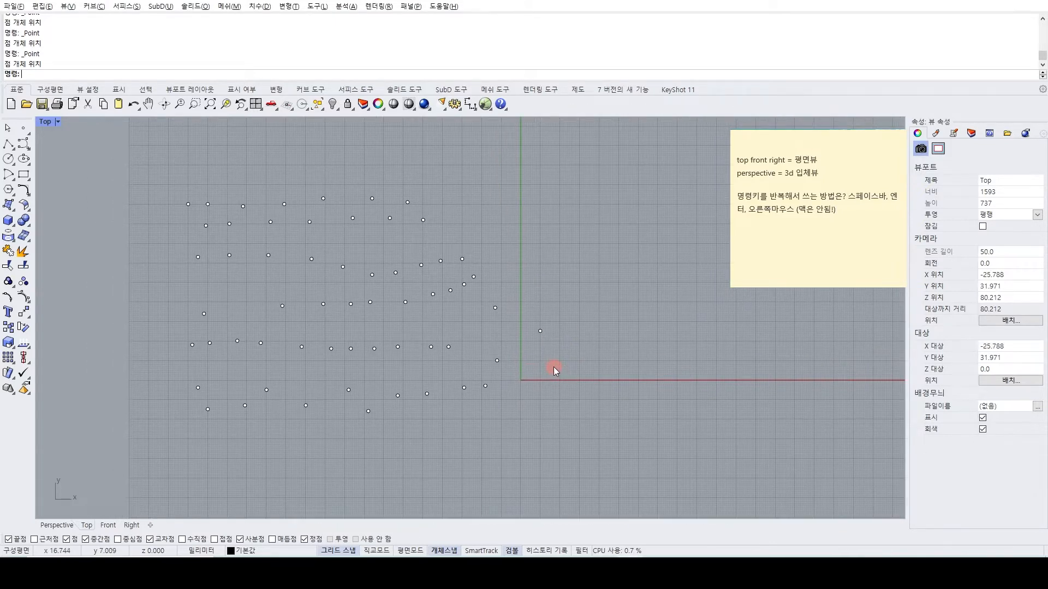
pyautogui.moveTo(520, 331)
pyautogui.mouseDown(button='right')
pyautogui.moveTo(539, 332)
pyautogui.moveTo(513, 335)
pyautogui.mouseUp(button='right')
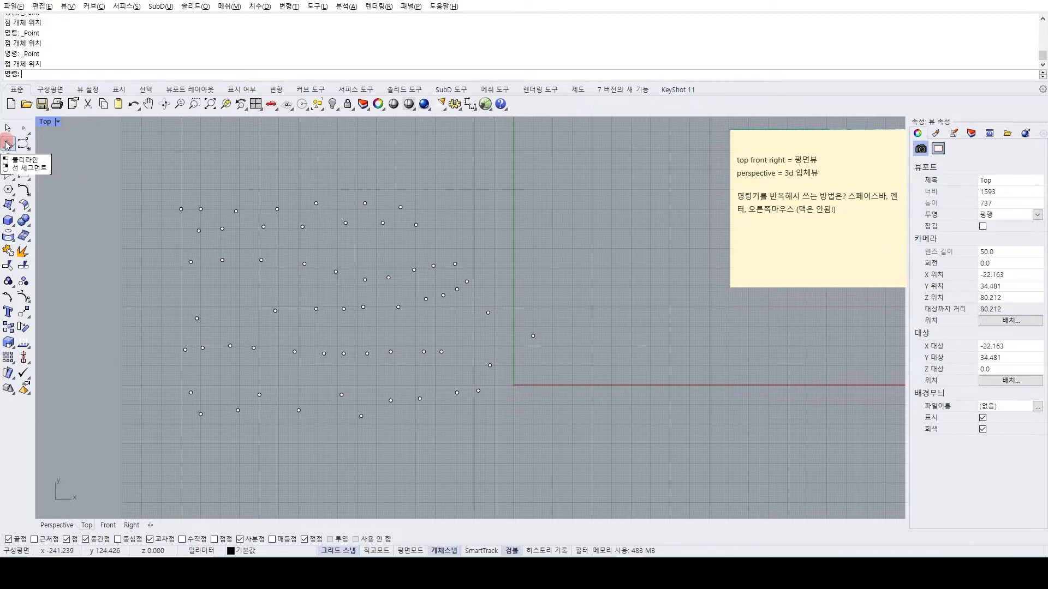
# Draw a closed six-vertex polyline with two sharp peaks on the positive X side of the Top view, ending back on its start point.
pyautogui.click(8, 146)
pyautogui.moveTo(585, 312); pyautogui.dragTo(341, 360, button='right')
pyautogui.click(344, 305)
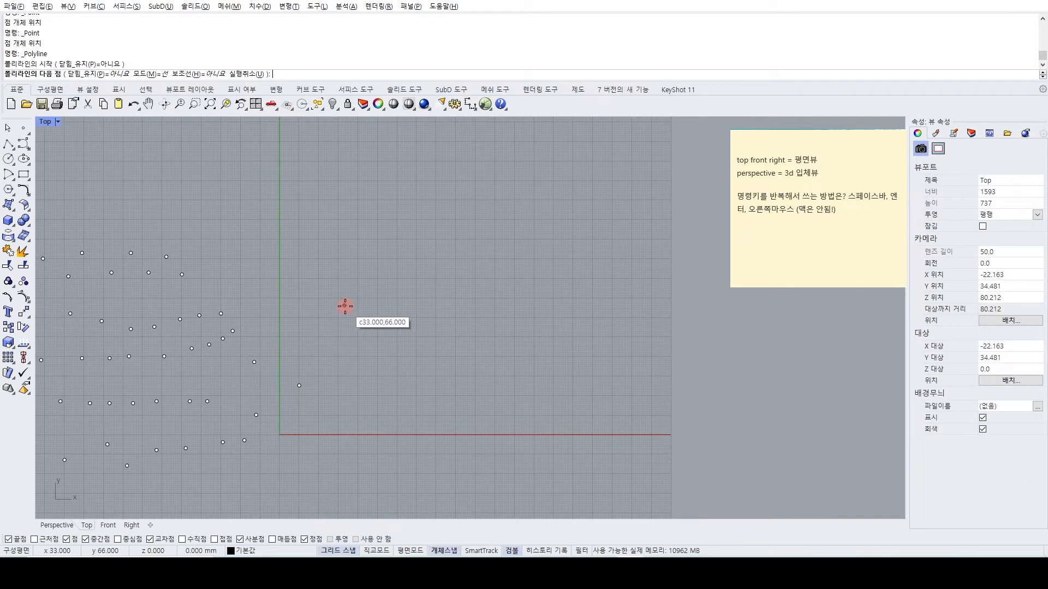
pyautogui.click(469, 208)
pyautogui.click(437, 368)
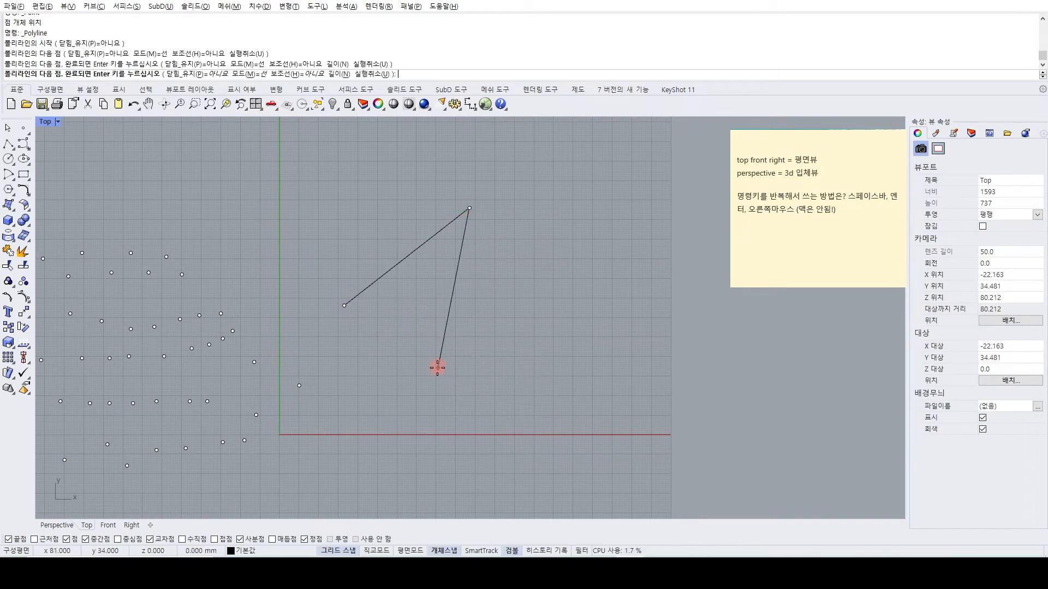
pyautogui.click(600, 322)
pyautogui.click(503, 427)
pyautogui.click(355, 435)
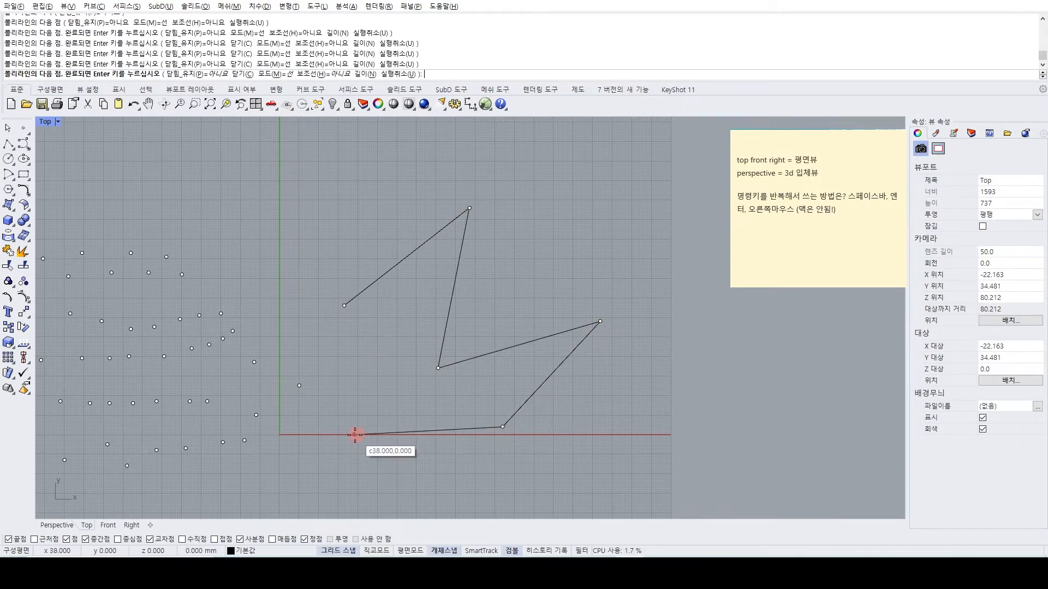
pyautogui.click(311, 335)
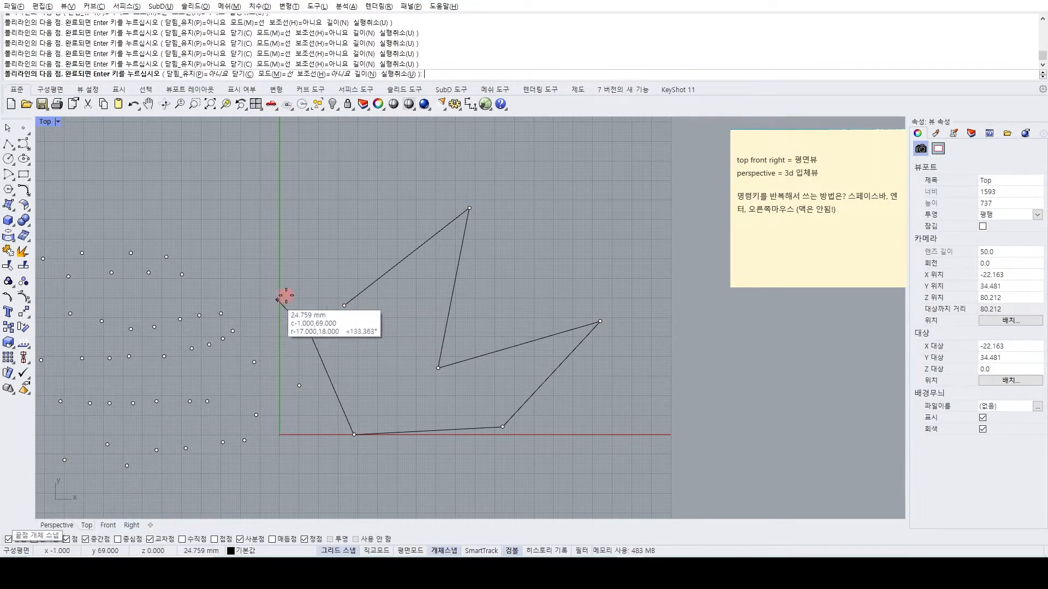
pyautogui.click(340, 307)
# Draw a second zigzag polyline above the point rows and finish it open, leaving a gap between its two ends.
pyautogui.scroll(-5, 345, 314)
pyautogui.moveTo(430, 327); pyautogui.dragTo(462, 389, button='right')
pyautogui.click(8, 144)
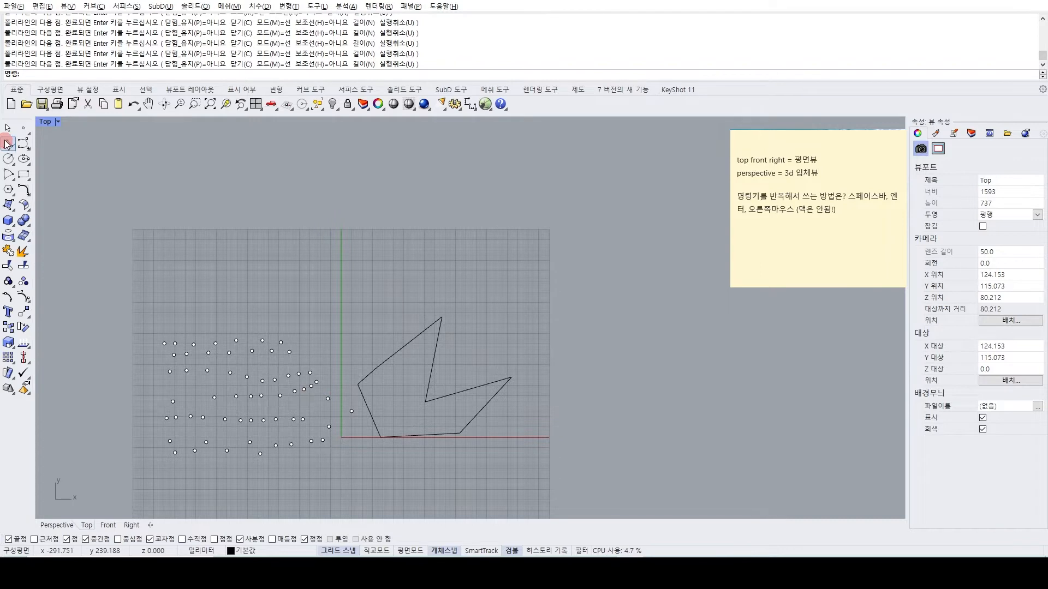
pyautogui.click(218, 245)
pyautogui.click(309, 179)
pyautogui.click(270, 260)
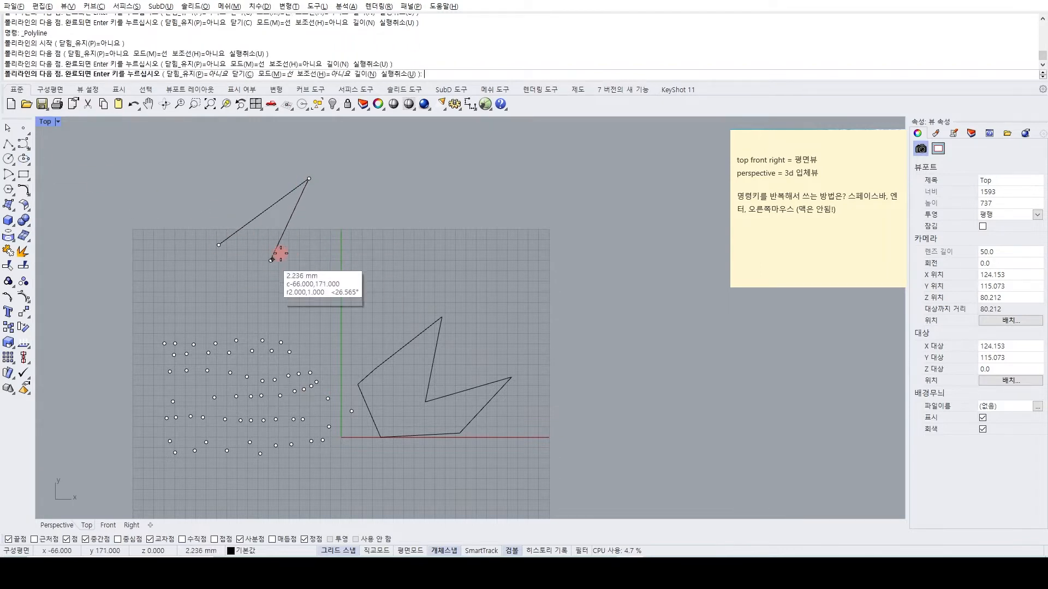
pyautogui.click(370, 217)
pyautogui.click(316, 297)
pyautogui.click(247, 307)
pyautogui.click(200, 287)
pyautogui.click(172, 275)
pyautogui.click(174, 259)
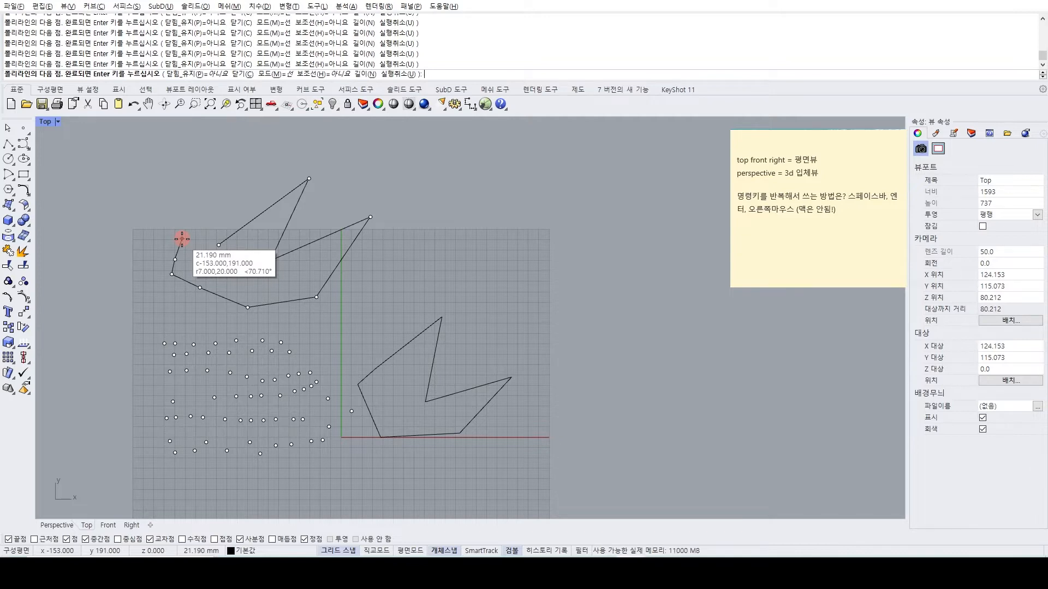
pyautogui.press('Return')
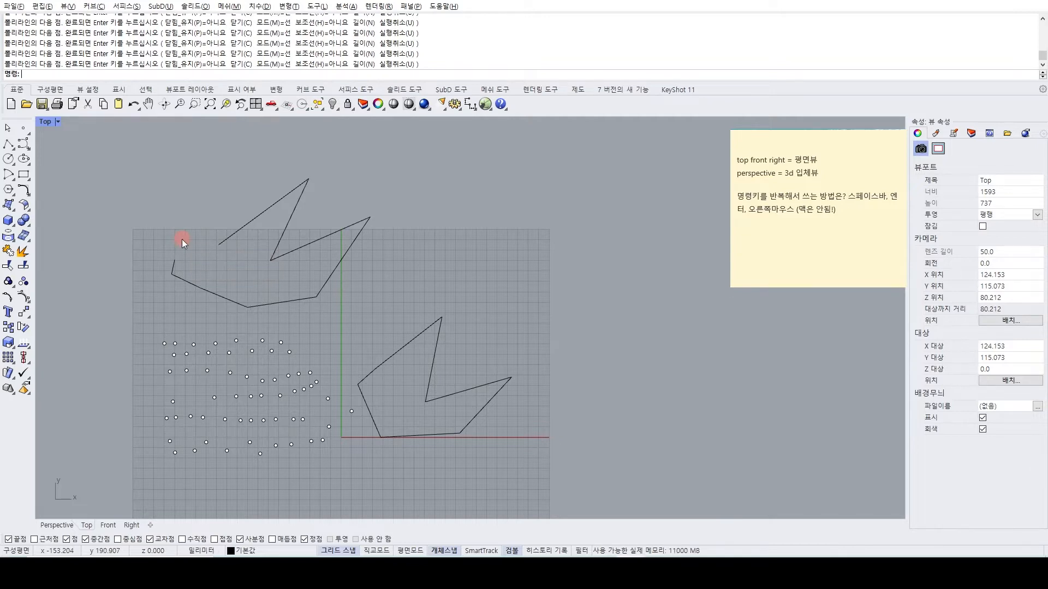
pyautogui.scroll(6, 160, 263)
pyautogui.scroll(-4, 261, 257)
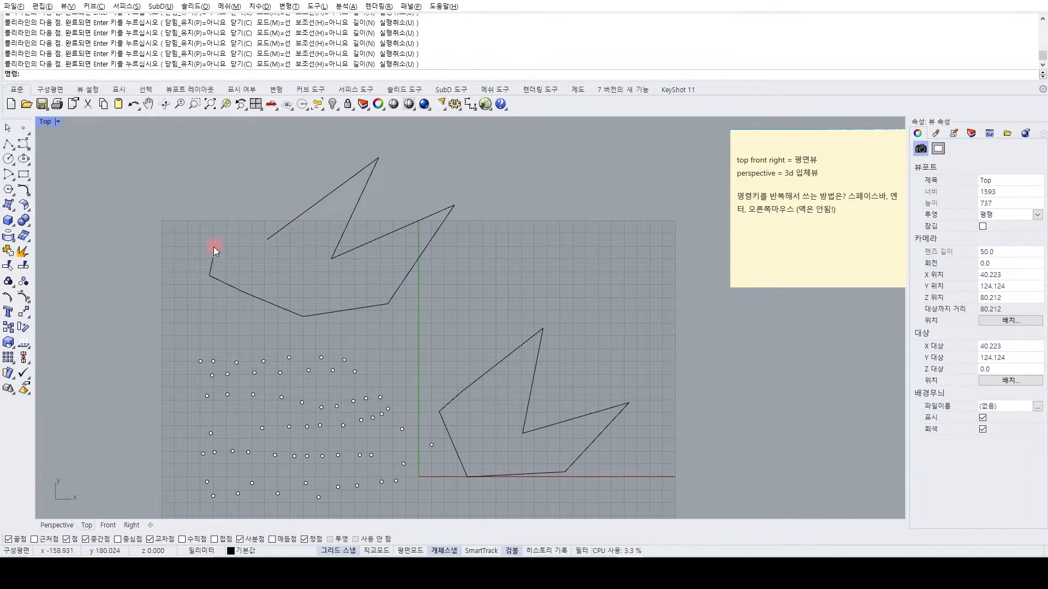
pyautogui.scroll(-7, 260, 234)
pyautogui.moveTo(281, 306); pyautogui.dragTo(288, 285, button='right')
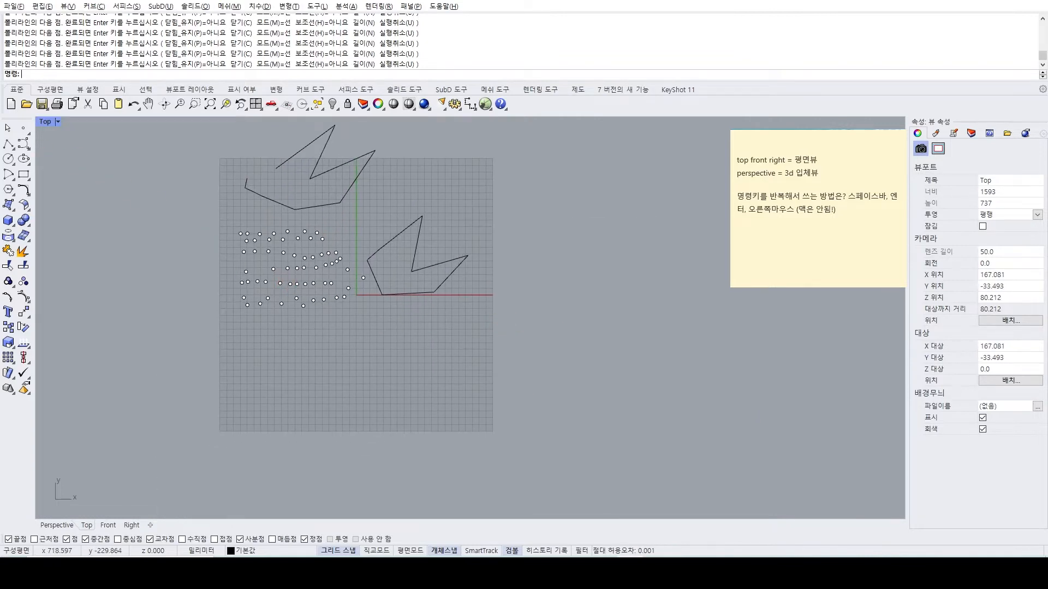
pyautogui.scroll(7, 270, 235)
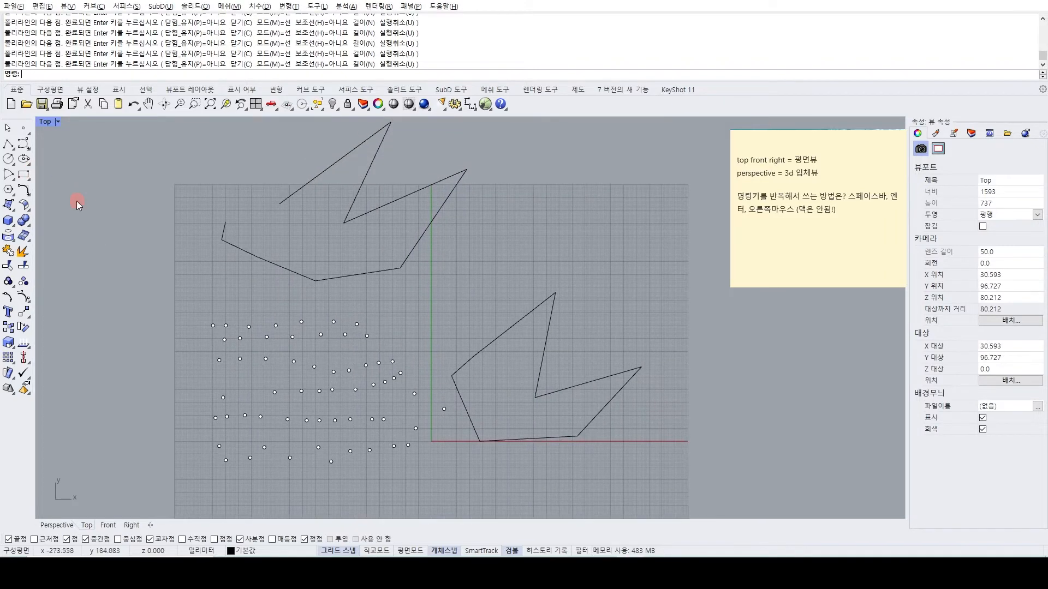
# Draw a closed, degree 3 control point curve above the closed polyline, placing nine control points and ending on the start point.
pyautogui.click(23, 148)
pyautogui.moveTo(624, 258); pyautogui.dragTo(499, 297, button='right')
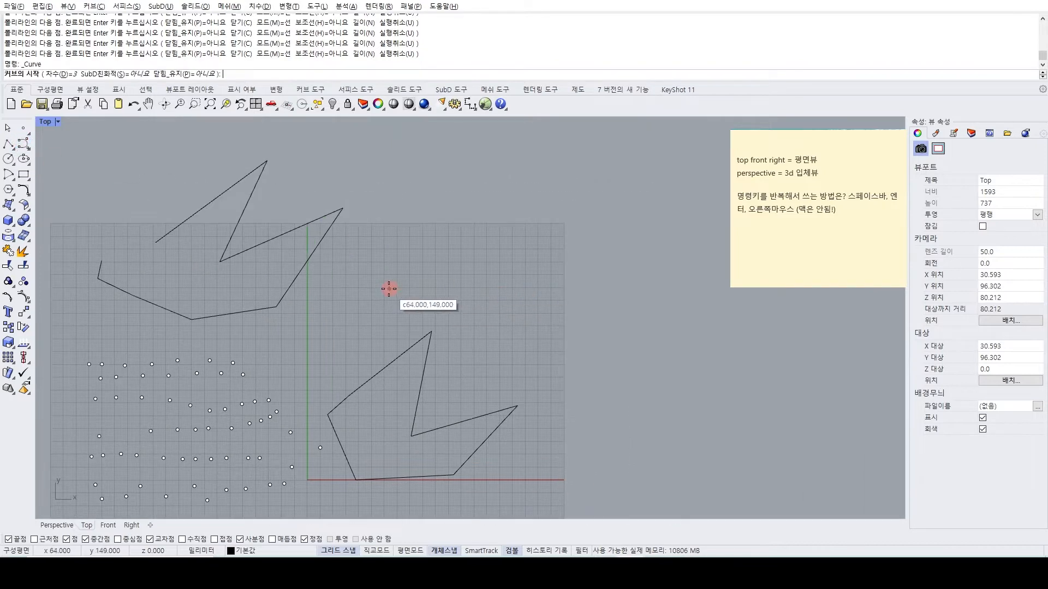
pyautogui.click(390, 289)
pyautogui.click(413, 212)
pyautogui.click(468, 199)
pyautogui.click(509, 245)
pyautogui.click(491, 271)
pyautogui.click(443, 278)
pyautogui.click(421, 296)
pyautogui.click(373, 314)
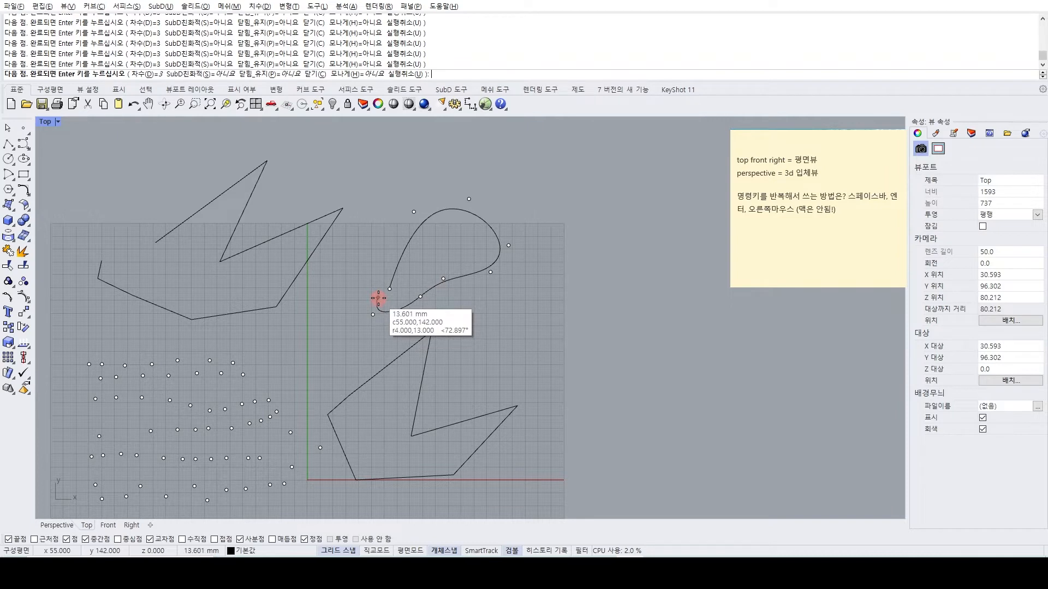
pyautogui.click(378, 297)
pyautogui.click(390, 289)
# Repeat the control point curve command to draw an open, rounded eight-point curve beside the closed one, finishing short of its start.
pyautogui.scroll(-4, 456, 315)
pyautogui.moveTo(485, 314); pyautogui.dragTo(418, 315, button='right')
pyautogui.press('space')
pyautogui.click(420, 315)
pyautogui.click(453, 258)
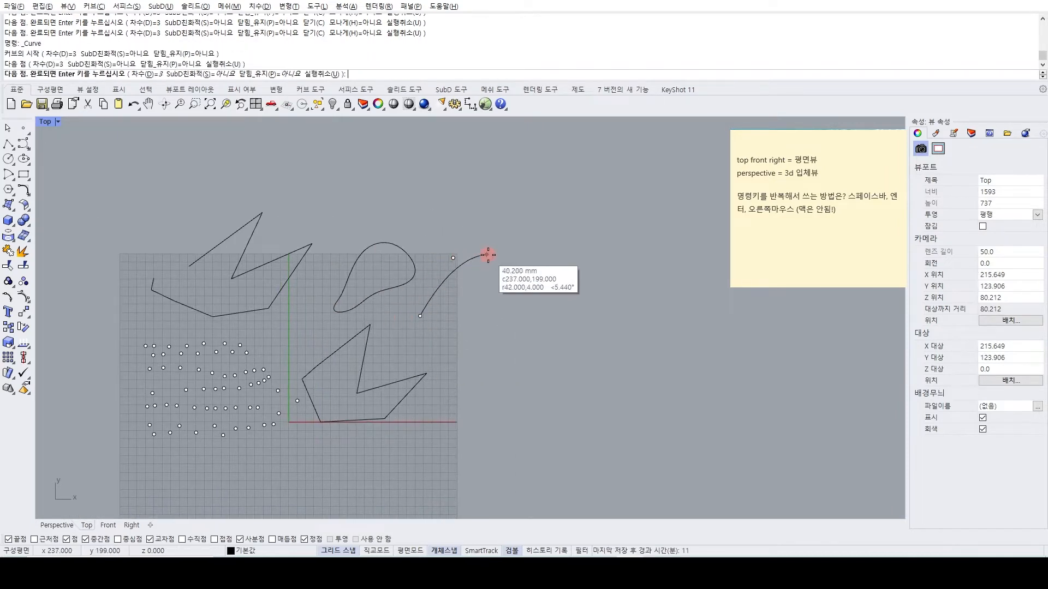
pyautogui.click(488, 255)
pyautogui.click(502, 295)
pyautogui.click(477, 342)
pyautogui.click(436, 347)
pyautogui.click(408, 346)
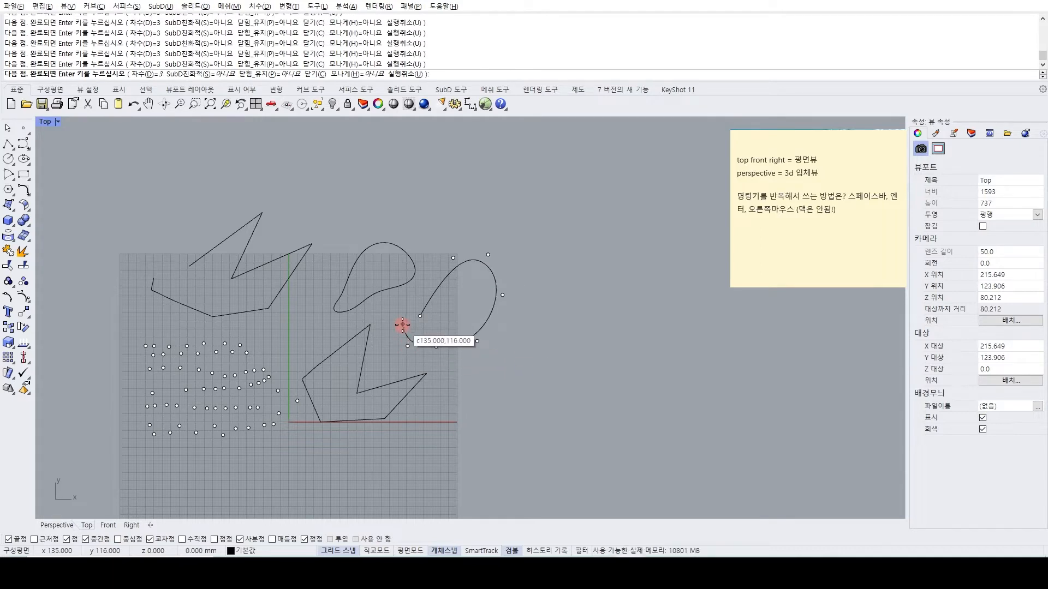
pyautogui.click(402, 325)
pyautogui.press('Return')
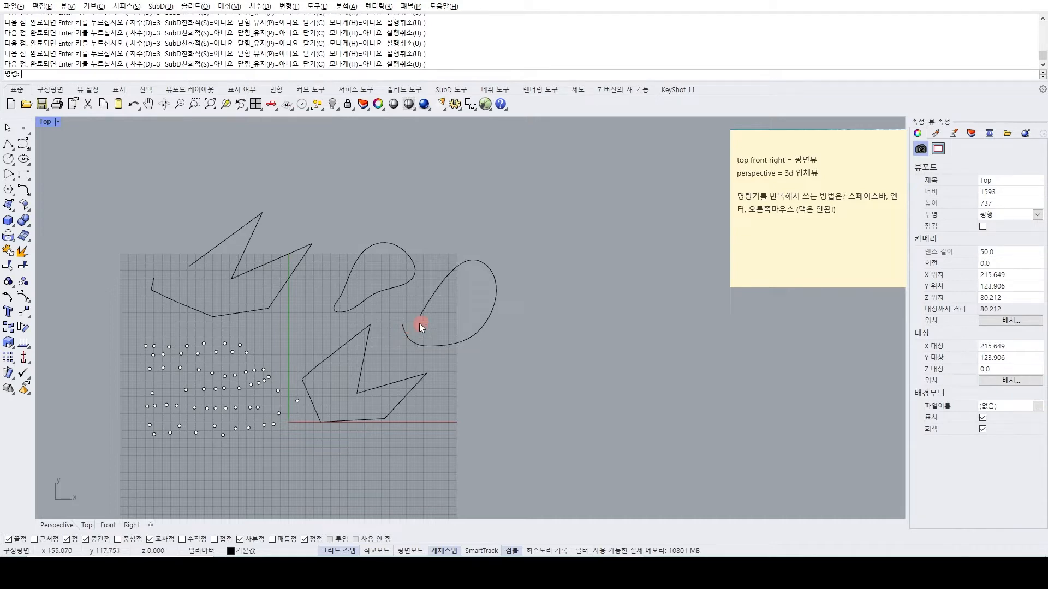
# Select all the points and curves in the Top view and delete them.
pyautogui.moveTo(397, 329); pyautogui.dragTo(461, 278, button='right')
pyautogui.moveTo(433, 316); pyautogui.dragTo(469, 331, button='right')
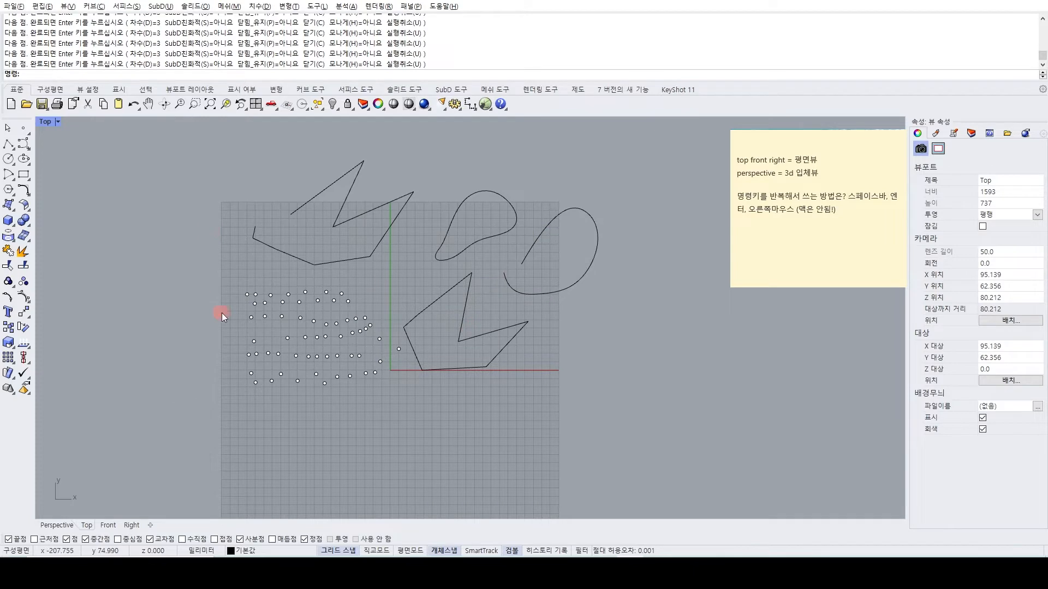
pyautogui.moveTo(296, 343); pyautogui.dragTo(327, 307, button='right')
pyautogui.moveTo(263, 272); pyautogui.dragTo(226, 310, button='right')
pyautogui.moveTo(204, 240); pyautogui.dragTo(165, 195)
pyautogui.moveTo(221, 316); pyautogui.dragTo(184, 271, button='right')
pyautogui.press('Delete')
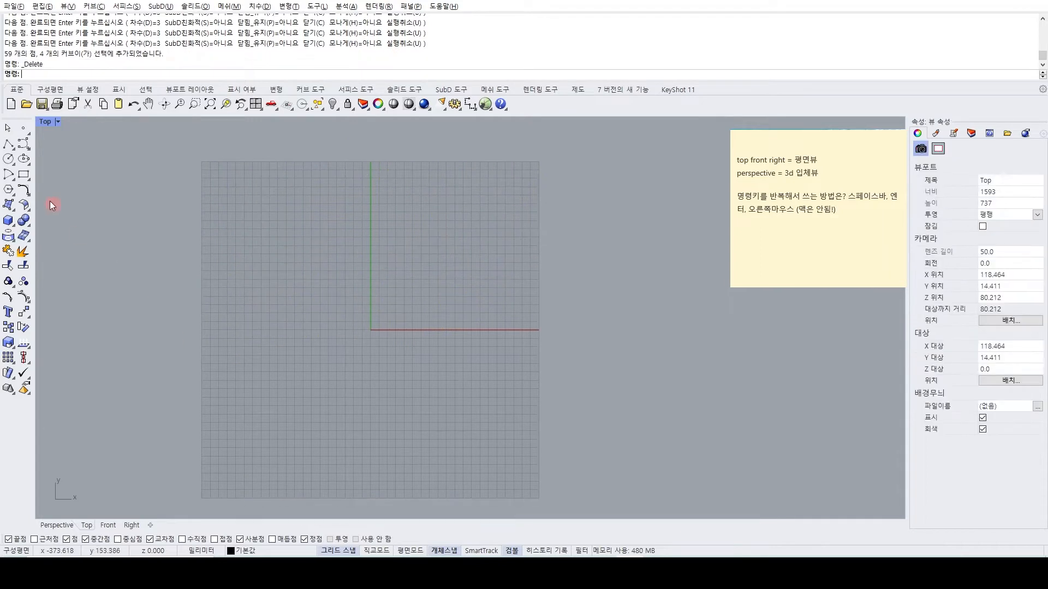
# Draw a center-radius circle centred at about -189,-5, picking its radius of about 75 mm freely in a diagonal direction.
pyautogui.click(10, 164)
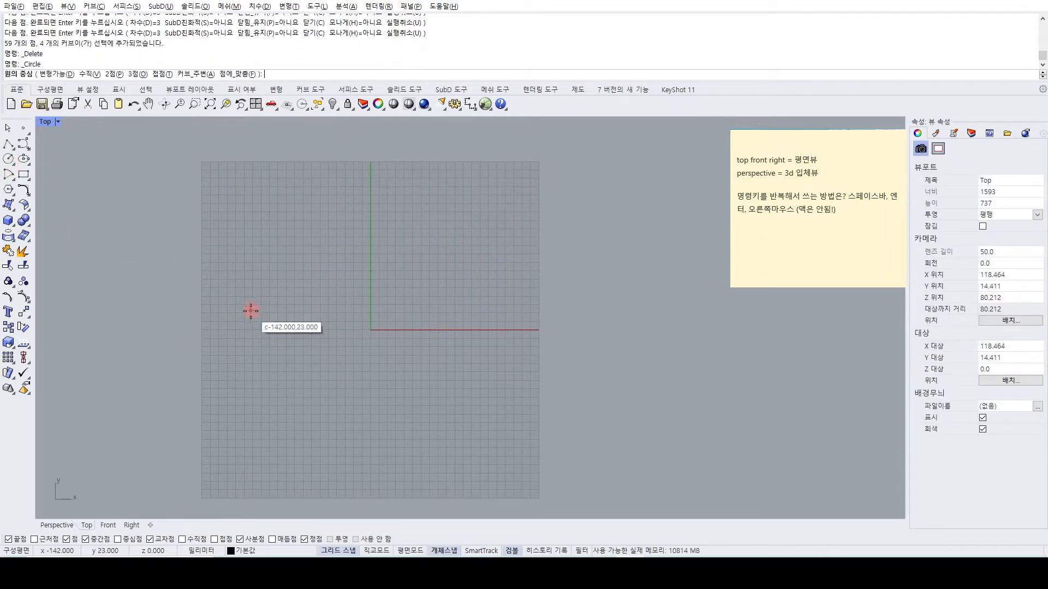
pyautogui.click(211, 333)
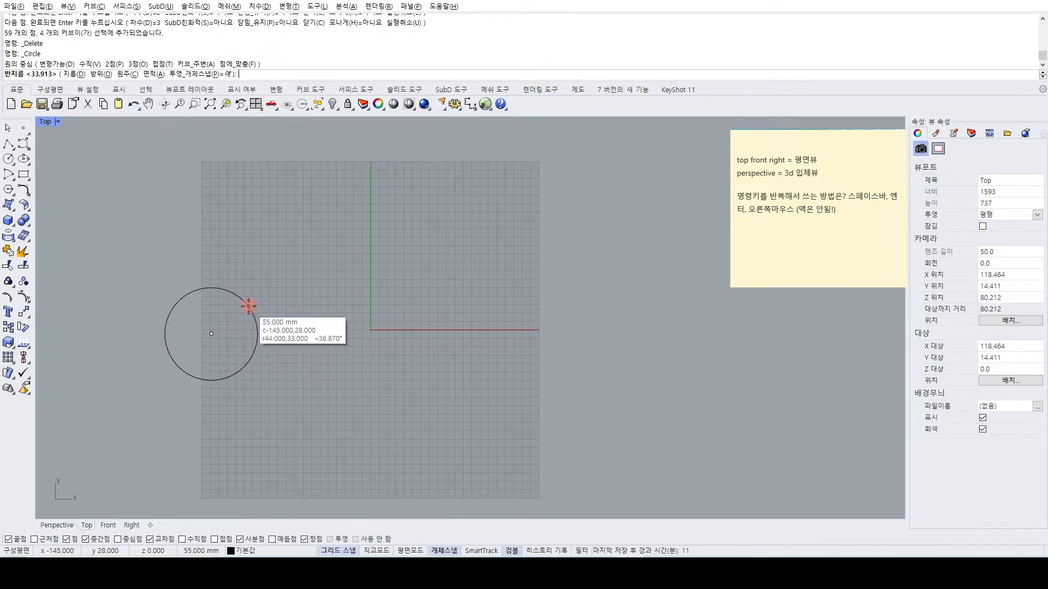
pyautogui.scroll(4, 248, 306)
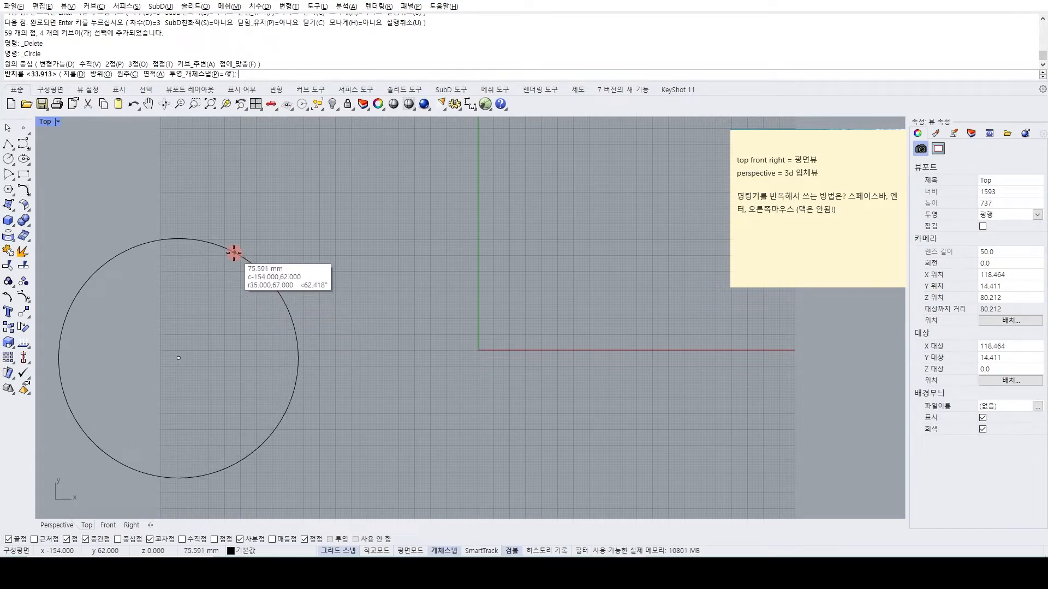
pyautogui.click(251, 264)
# Repeat the Circle command and draw a circle of about 82 mm radius centred at about -13,-5, constraining the radius horizontally.
pyautogui.scroll(-6, 251, 264)
pyautogui.moveTo(286, 285); pyautogui.dragTo(264, 283, button='right')
pyautogui.rightClick(343, 330)
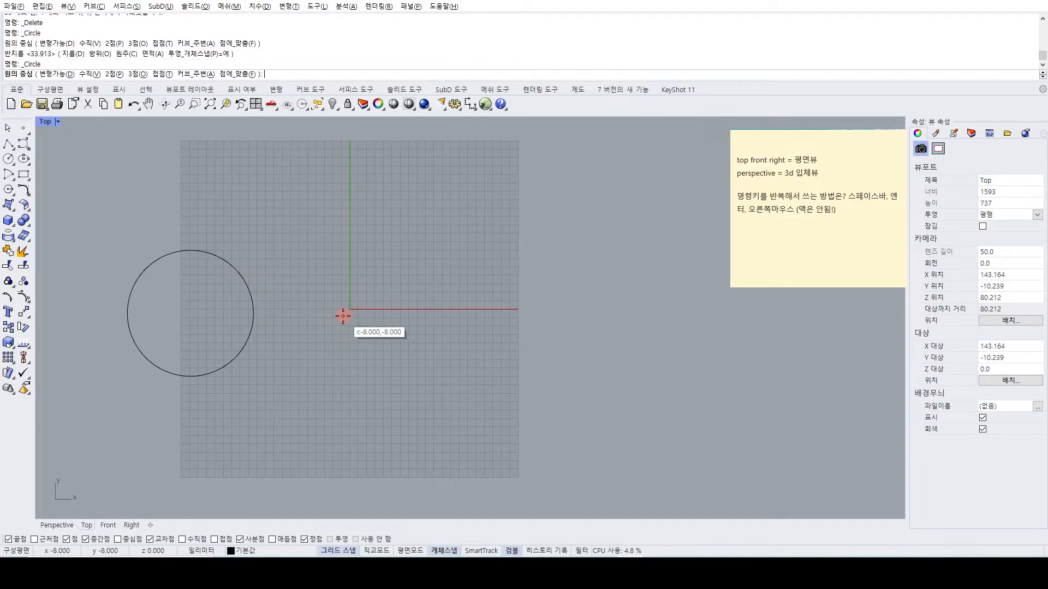
pyautogui.click(339, 313)
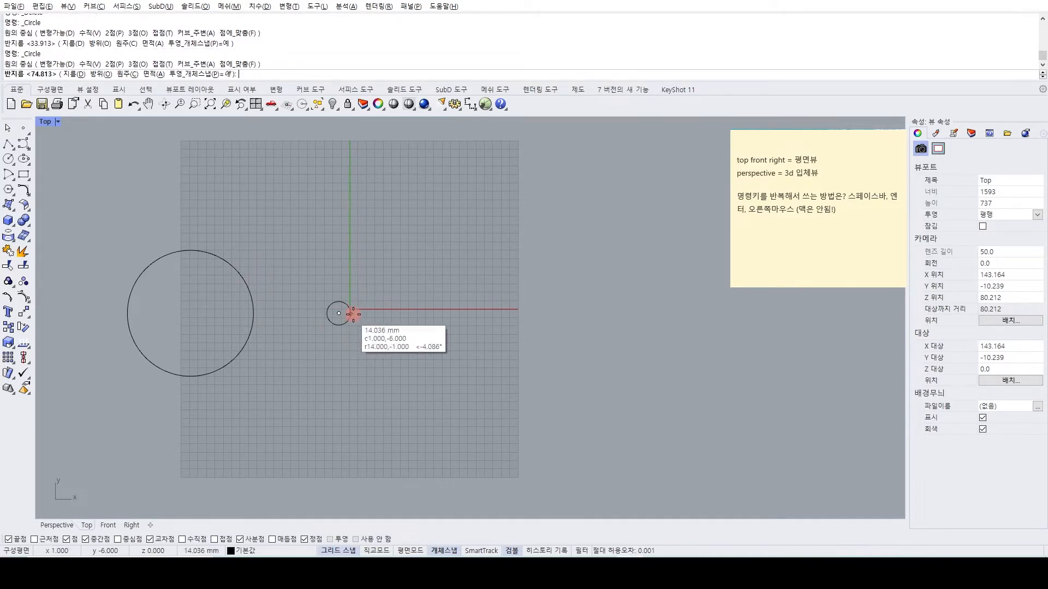
pyautogui.scroll(5, 398, 317)
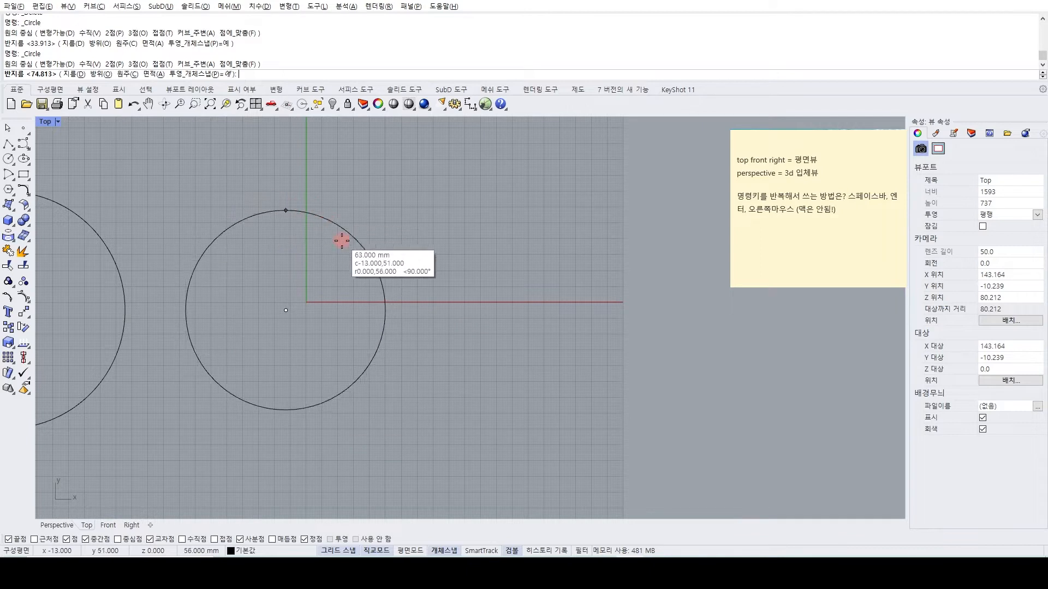
pyautogui.click(414, 313)
# Select the two circles in turn to compare the orientation of their control points, and clear the selection.
pyautogui.scroll(-3, 437, 319)
pyautogui.scroll(1, 328, 333)
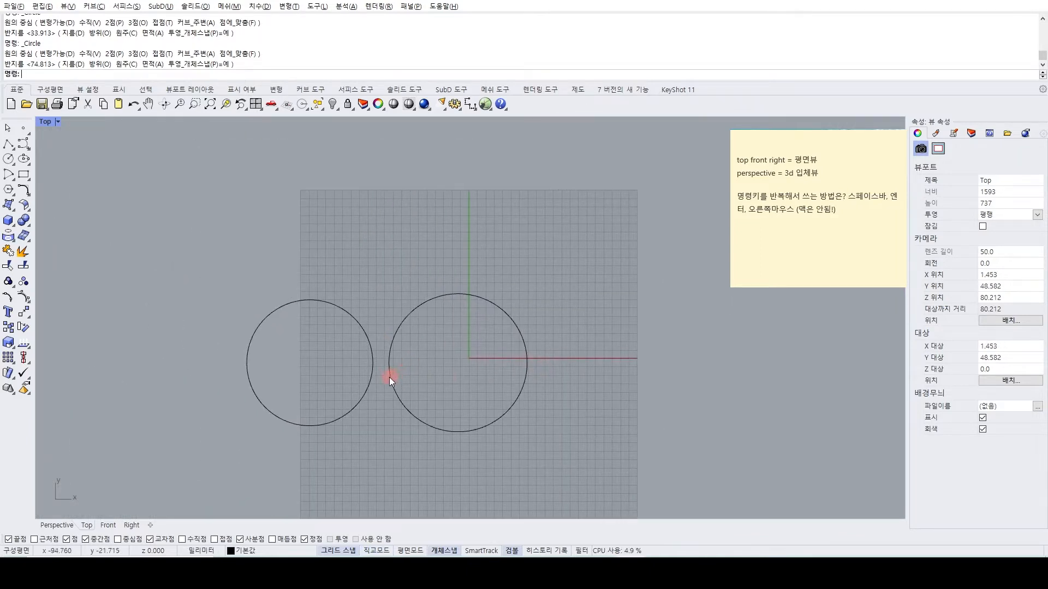
pyautogui.click(371, 381)
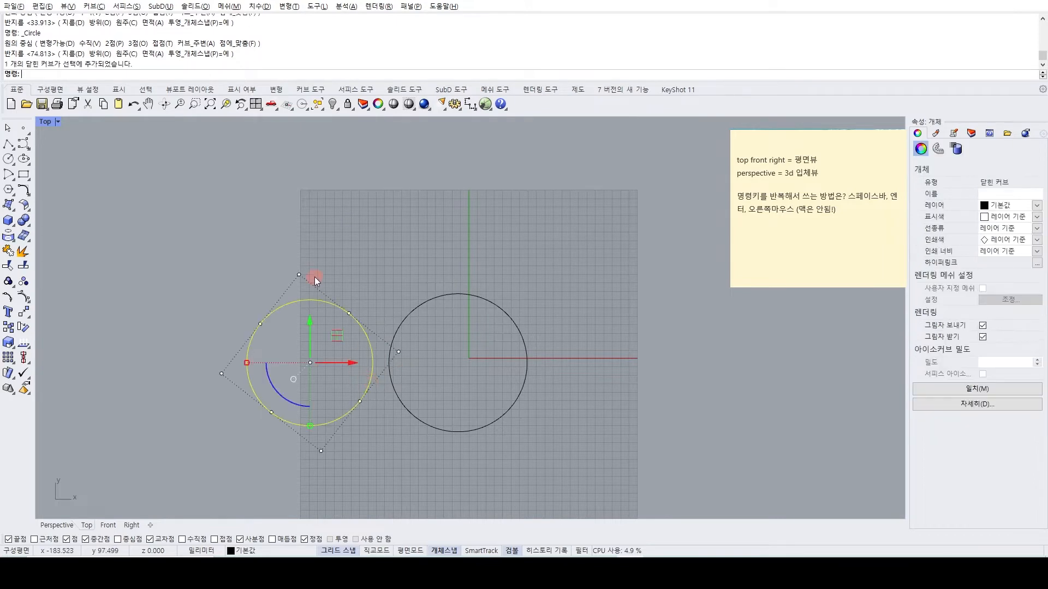
pyautogui.click(395, 327)
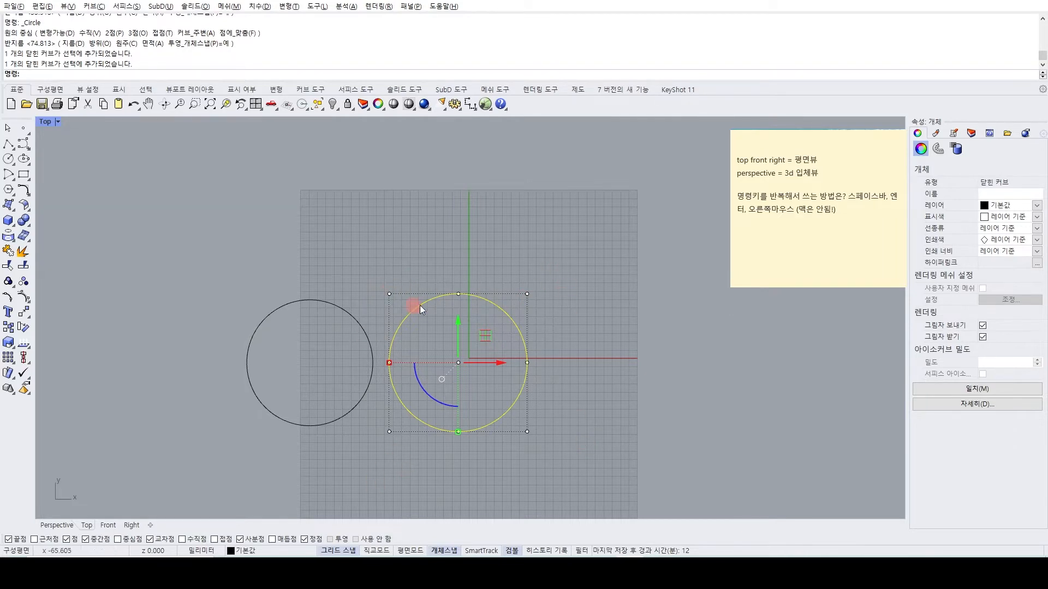
pyautogui.click(349, 421)
pyautogui.click(295, 307)
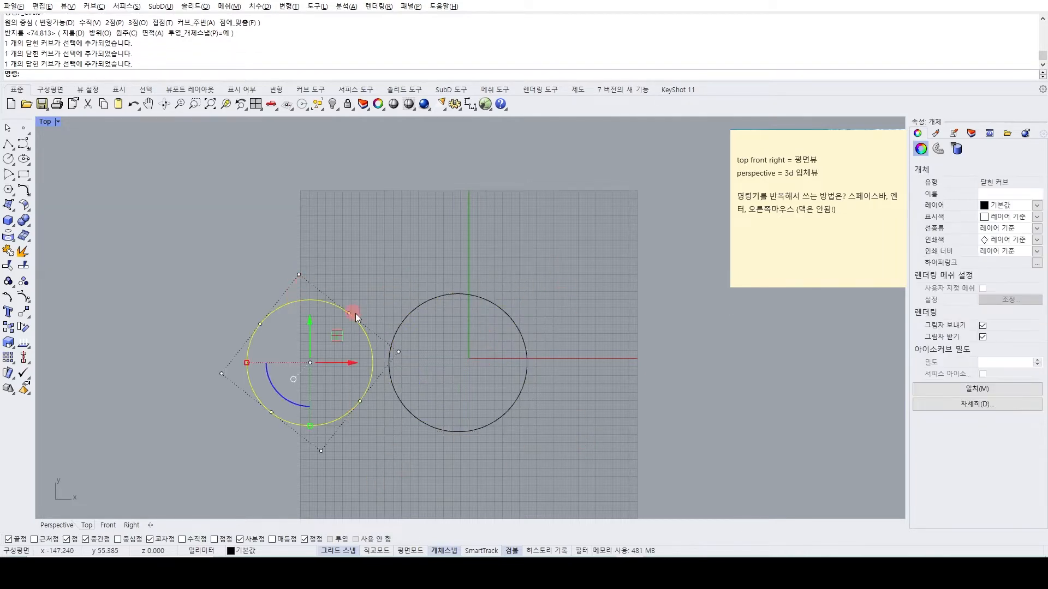
pyautogui.moveTo(288, 276); pyautogui.dragTo(178, 268, button='right')
pyautogui.click(331, 282)
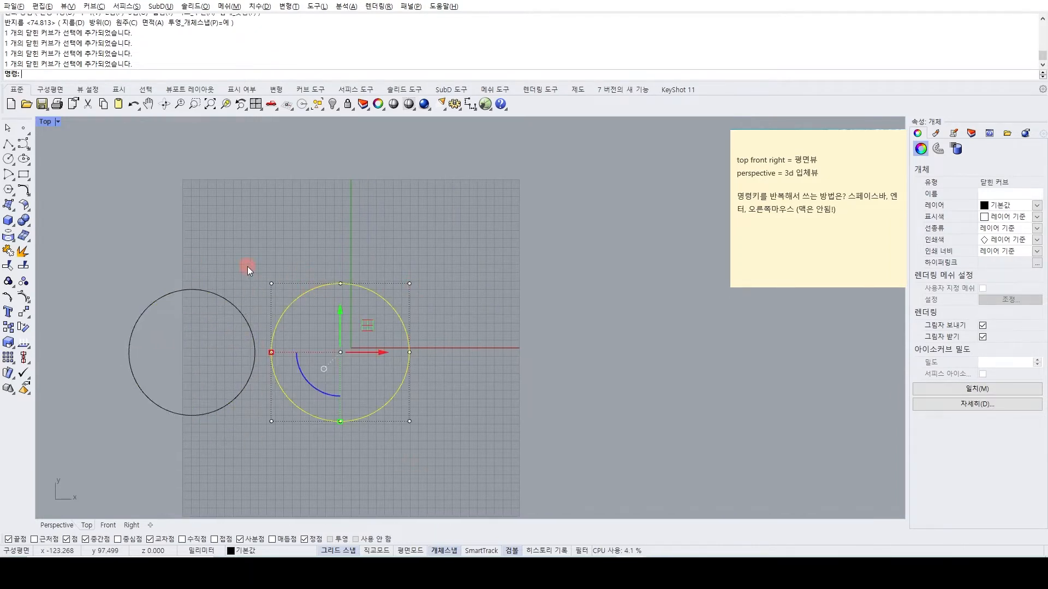
pyautogui.moveTo(257, 274); pyautogui.dragTo(346, 256, button='right')
pyautogui.click(282, 253)
# Draw a third circle centred at about 193,3, near the end of the X axis, constraining the radius horizontally.
pyautogui.click(8, 159)
pyautogui.moveTo(498, 276); pyautogui.dragTo(331, 302, button='right')
pyautogui.click(396, 360)
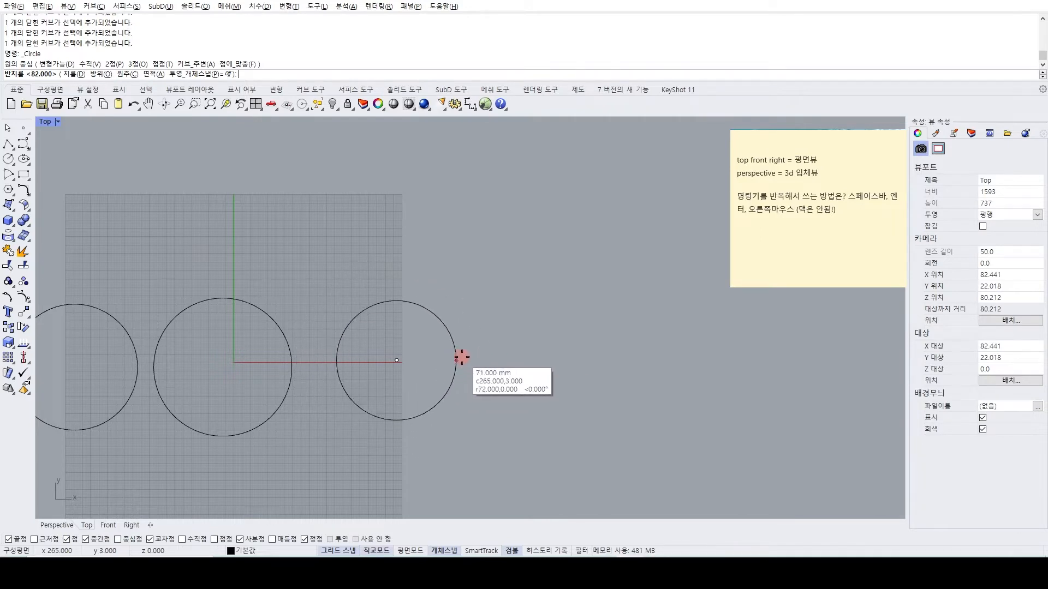
pyautogui.click(473, 357)
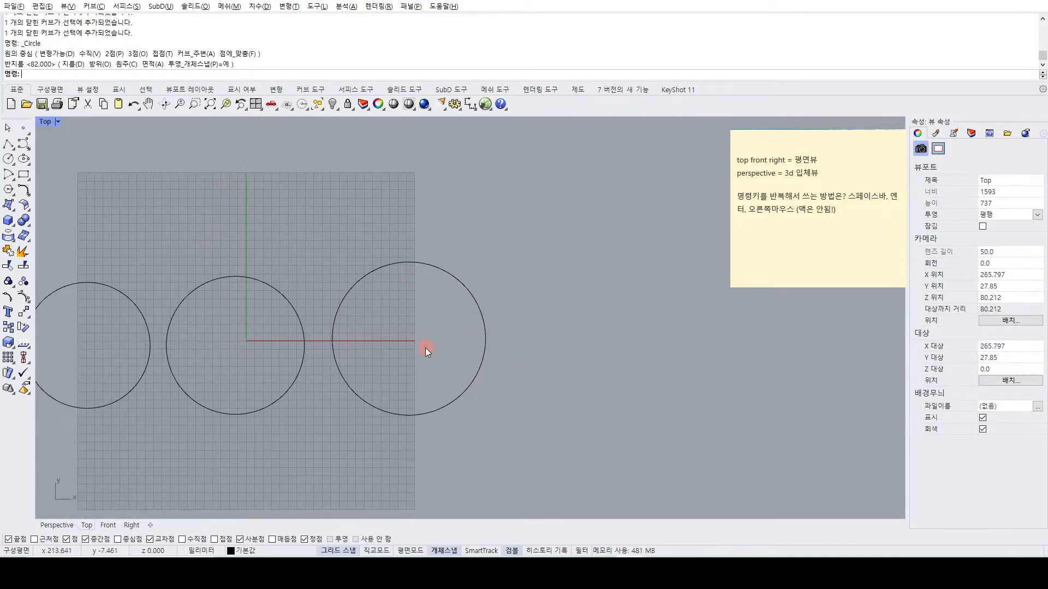
# Turn on Ortho mode while trying out a center ellipse at about -500,53 with a horizontal first semi-axis of about 96 mm.
pyautogui.moveTo(427, 343); pyautogui.dragTo(523, 313, button='right')
pyautogui.moveTo(217, 296); pyautogui.dragTo(350, 298, button='right')
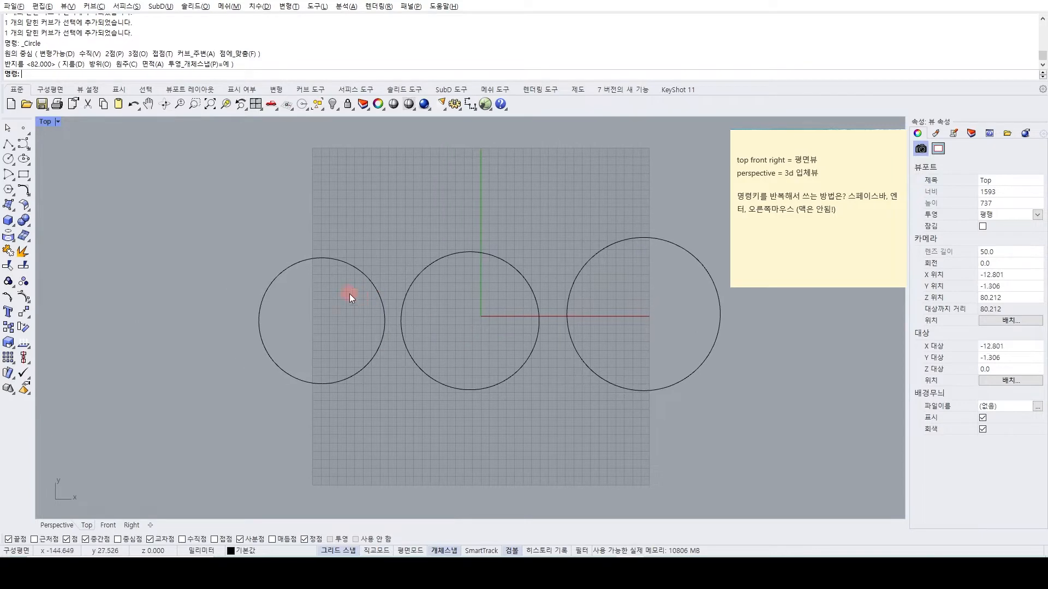
pyautogui.click(22, 160)
pyautogui.moveTo(77, 259); pyautogui.dragTo(211, 258, button='right')
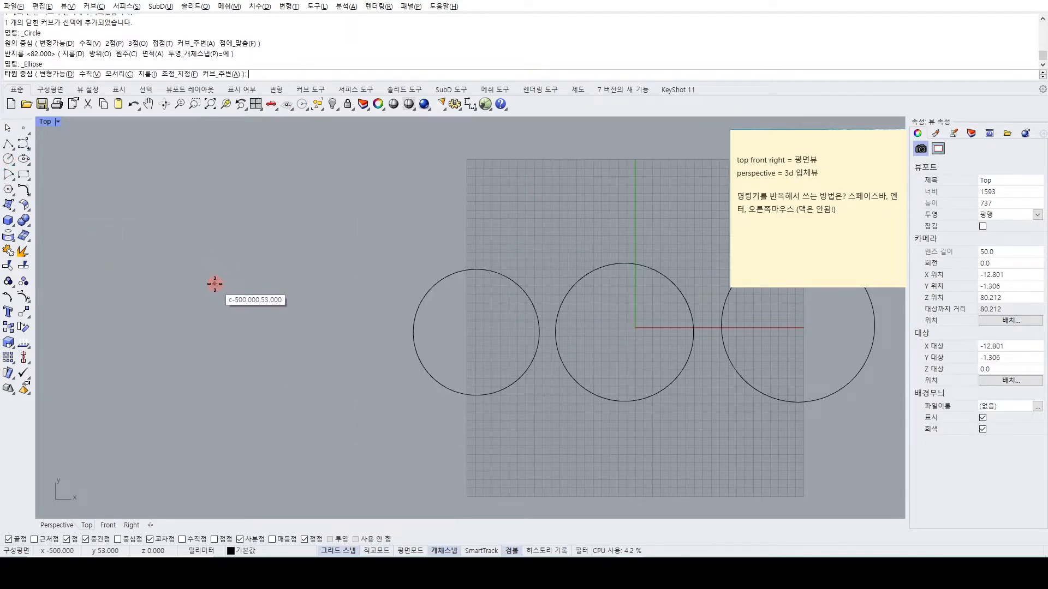
pyautogui.click(214, 283)
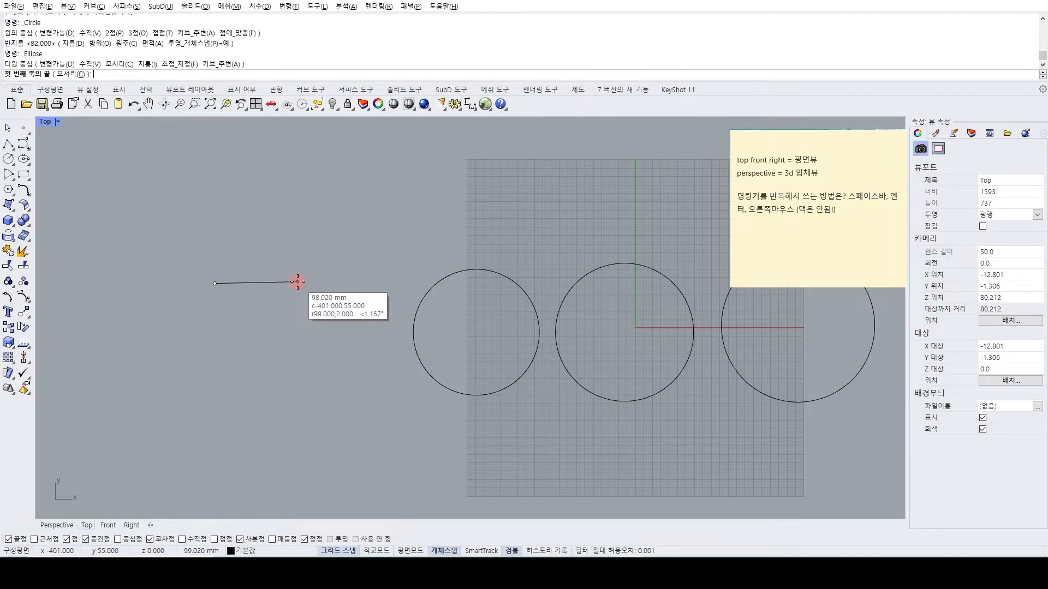
pyautogui.click(365, 549)
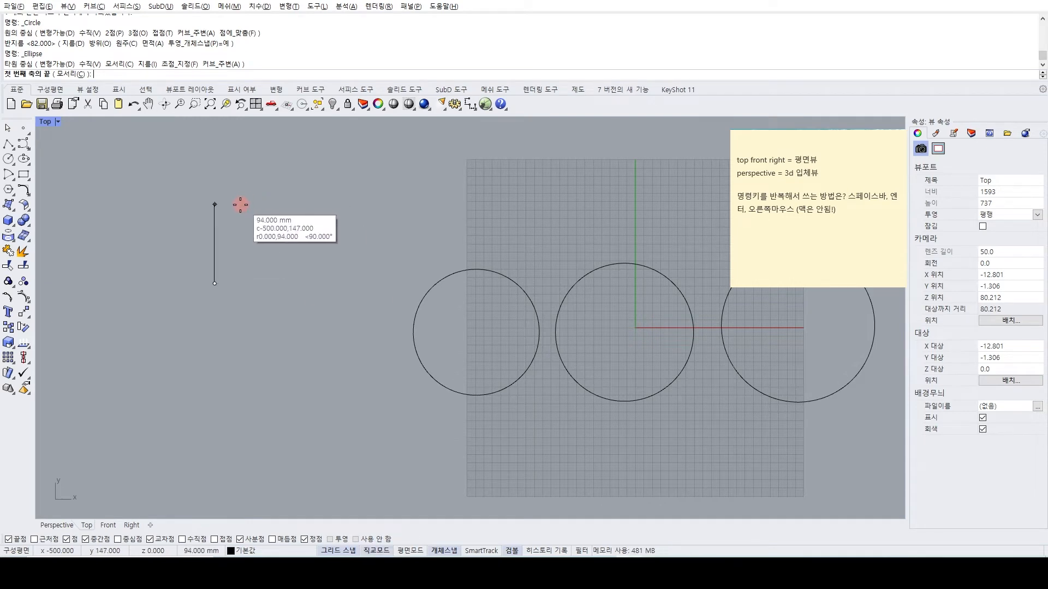
pyautogui.click(295, 263)
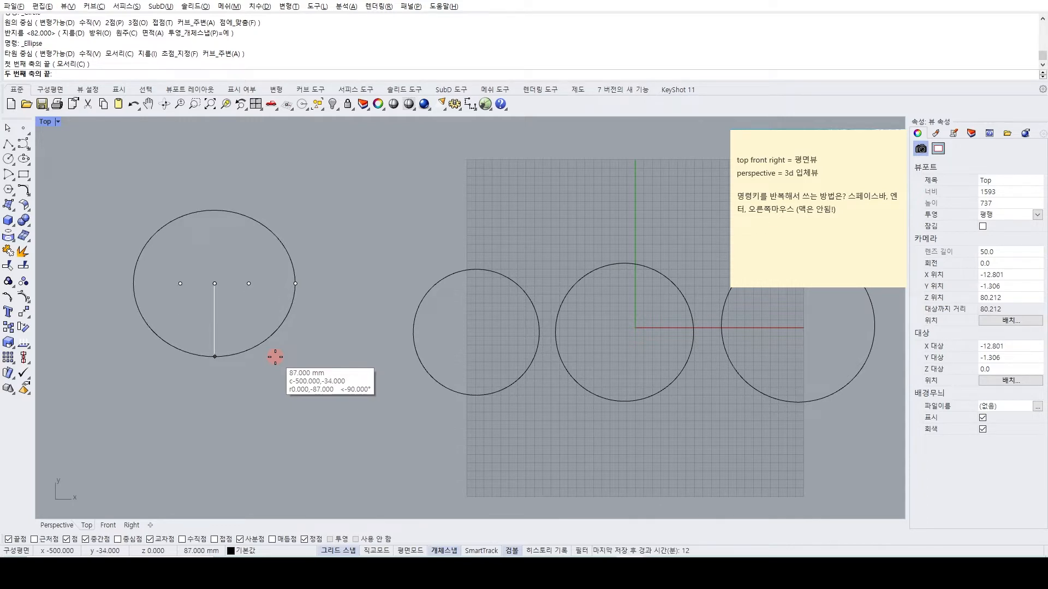
pyautogui.press('Escape')
# Repeat the Ellipse command and draw an ellipse centred at about -485,79 with a horizontal first axis and a vertical semi-axis of about 109 mm.
pyautogui.press('space')
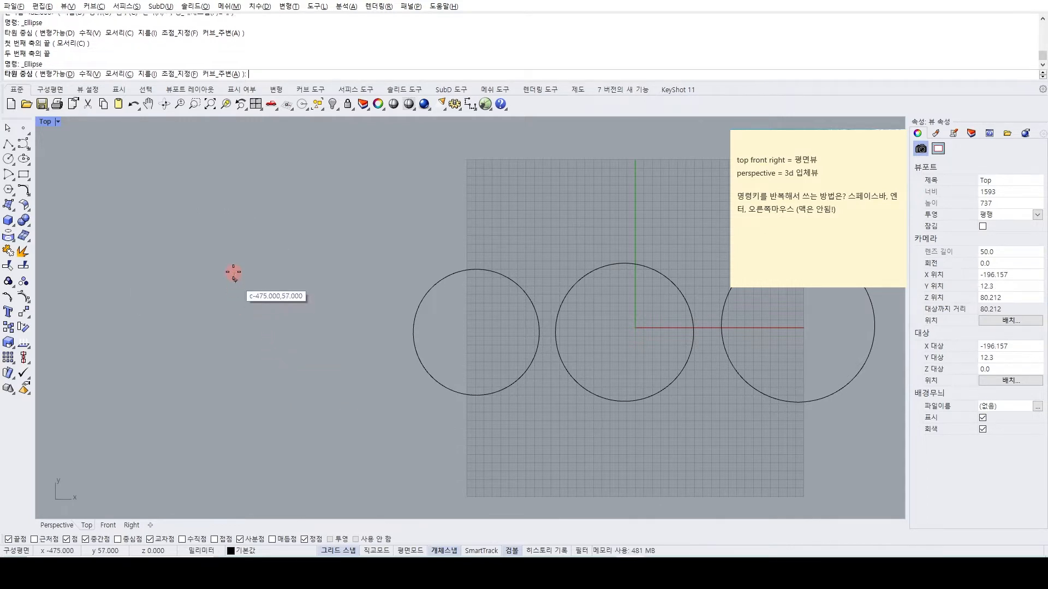
pyautogui.click(226, 262)
pyautogui.click(347, 262)
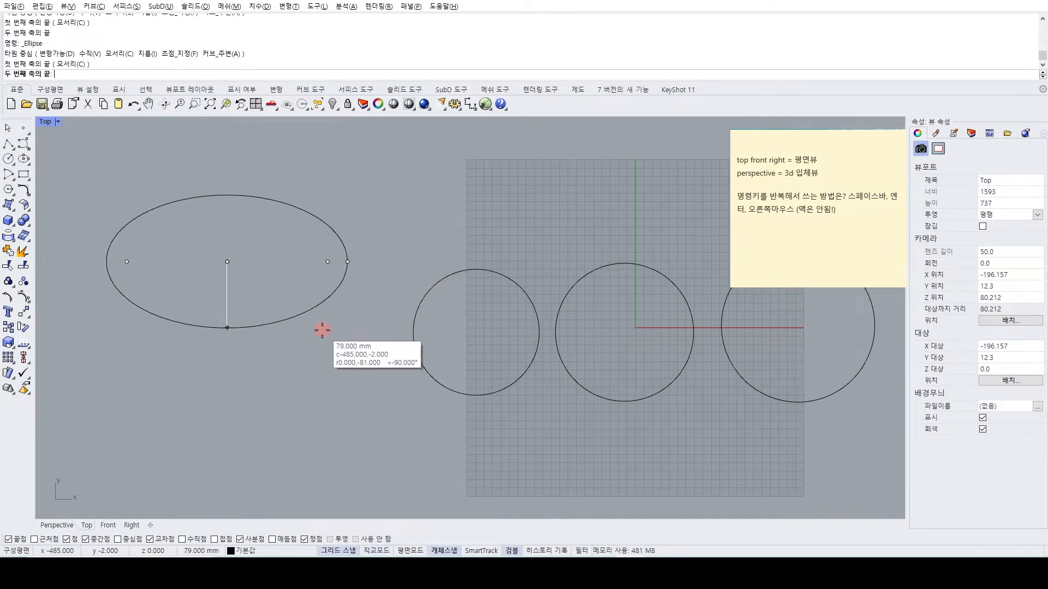
pyautogui.click(316, 353)
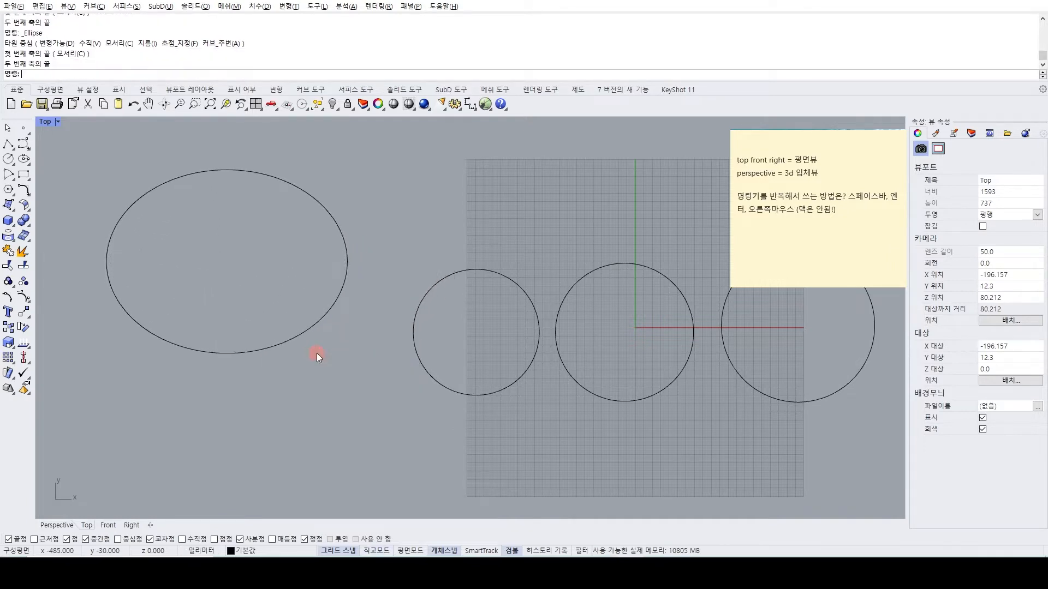
# Draw a center-start-angle arc centred at about -205,141, starting straight above the center at about 319 mm radius and sweeping clockwise.
pyautogui.scroll(-5, 316, 353)
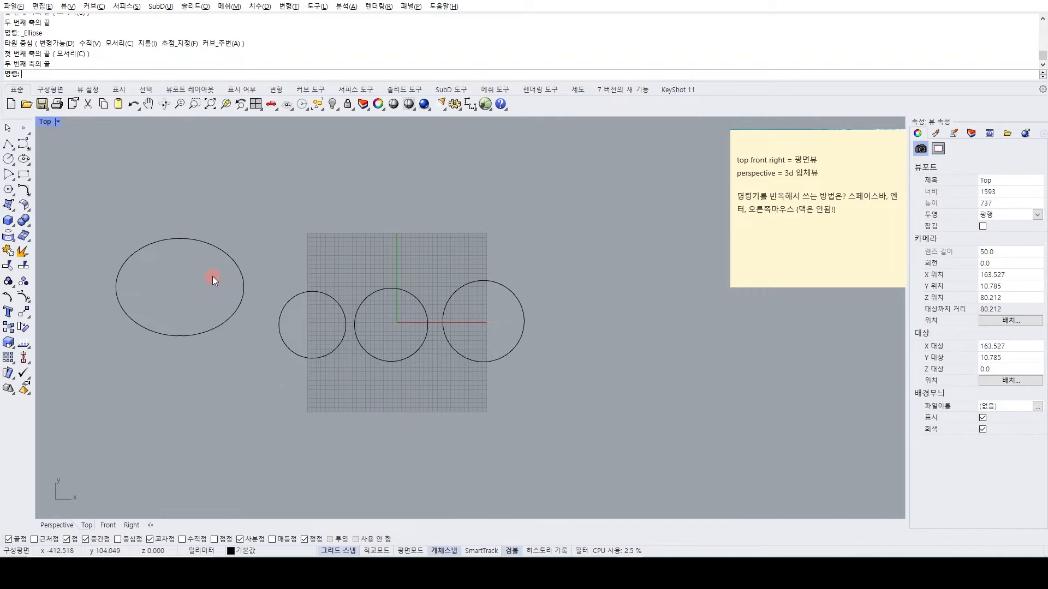
pyautogui.moveTo(189, 303); pyautogui.dragTo(197, 292, button='right')
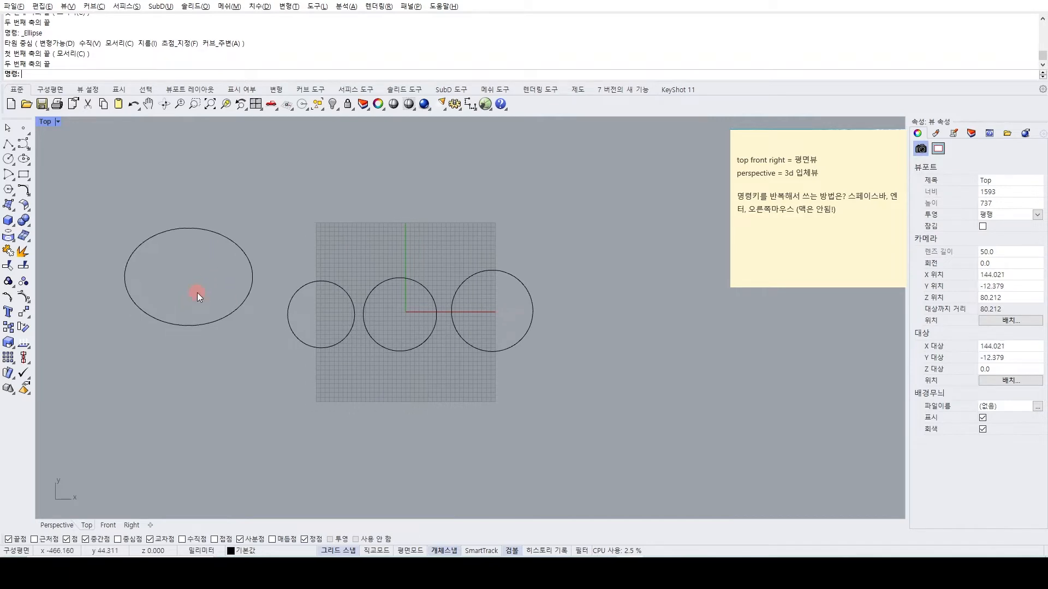
pyautogui.click(8, 176)
pyautogui.moveTo(316, 198); pyautogui.dragTo(252, 280, button='right')
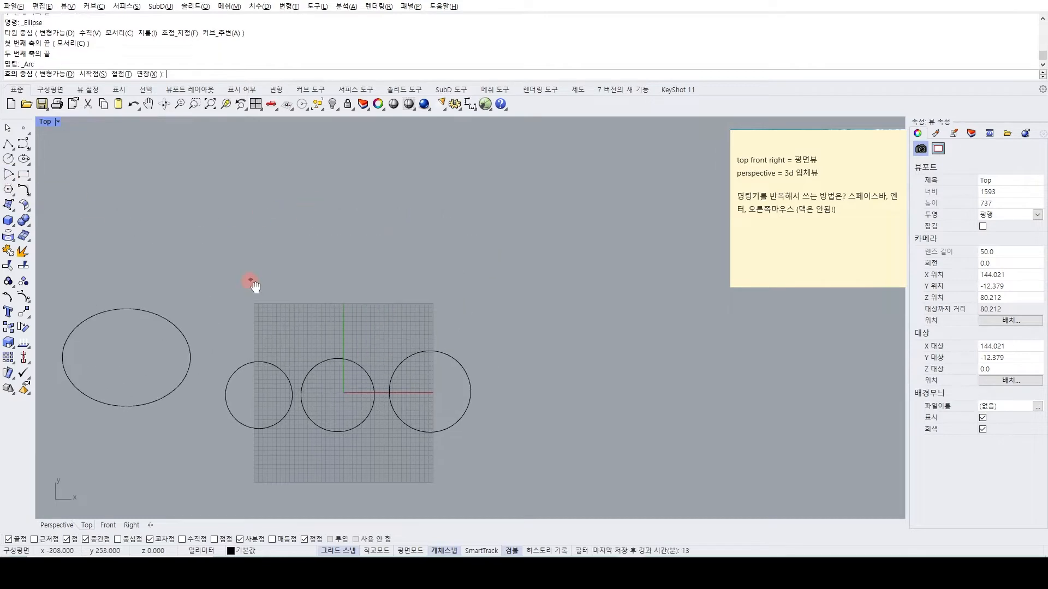
pyautogui.click(250, 188)
pyautogui.click(369, 296)
# Repeat the Arc command and draw an arc of about 167 mm radius centred at about -372,250, sweeping counterclockwise from straight above the center.
pyautogui.press('Return')
pyautogui.click(176, 283)
pyautogui.click(175, 208)
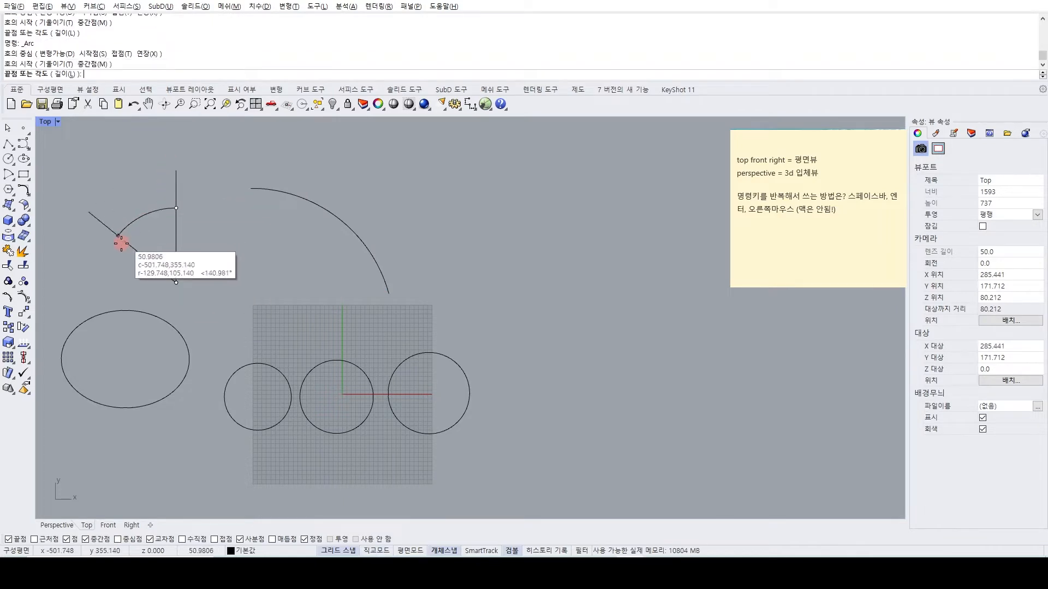
pyautogui.click(110, 247)
# Draw an arc with the start-point option from about -370,250 to a horizontally aligned endpoint, bulging slightly downward.
pyautogui.write('Arc')
pyautogui.press('Return')
pyautogui.write('s')
pyautogui.press('Return')
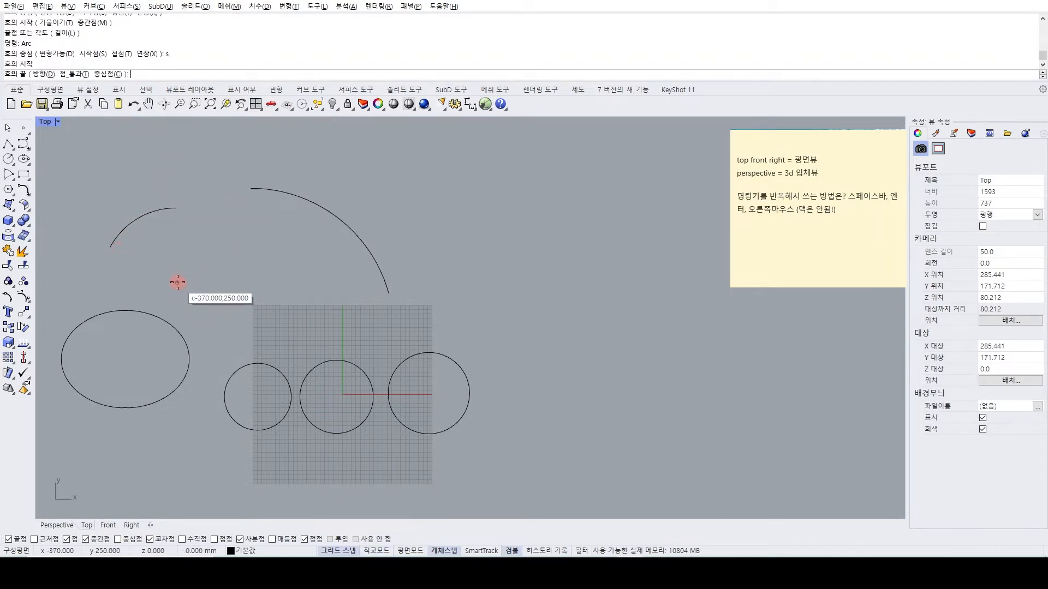
pyautogui.click(177, 282)
pyautogui.click(291, 283)
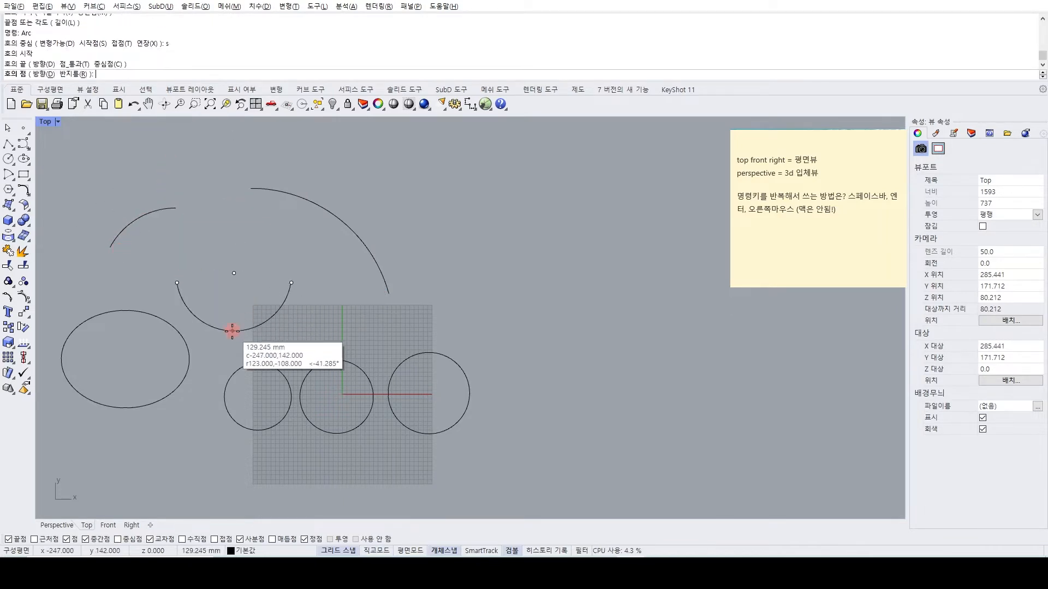
pyautogui.click(234, 292)
# Draw a corner-to-corner rectangle of about 225 by 155 mm below the ellipse, with its first corner at about -586,-332.
pyautogui.scroll(-2, 293, 300)
pyautogui.moveTo(227, 327); pyautogui.dragTo(240, 236, button='right')
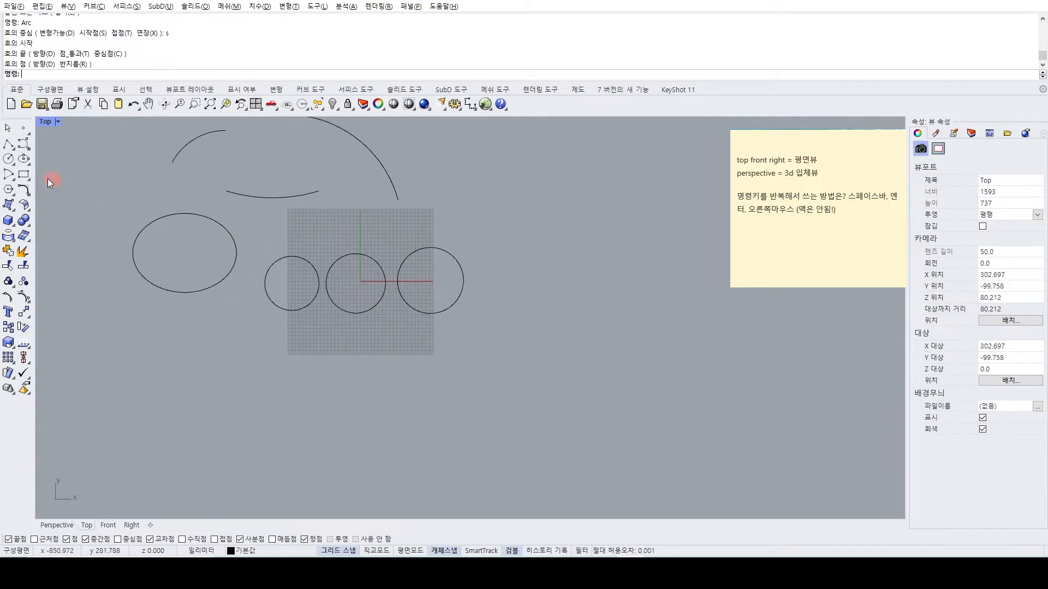
pyautogui.click(23, 175)
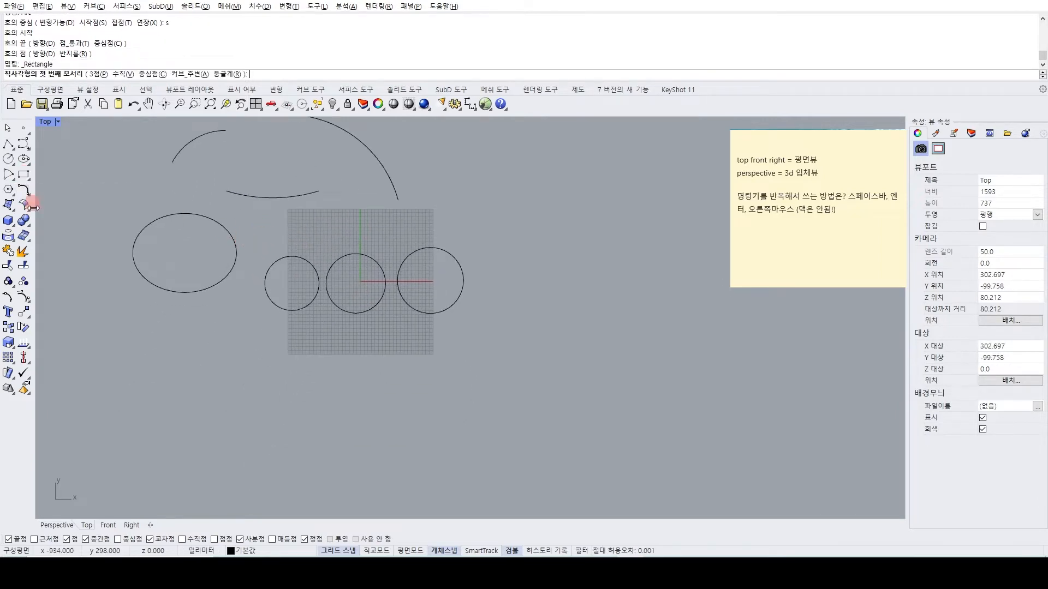
pyautogui.click(147, 403)
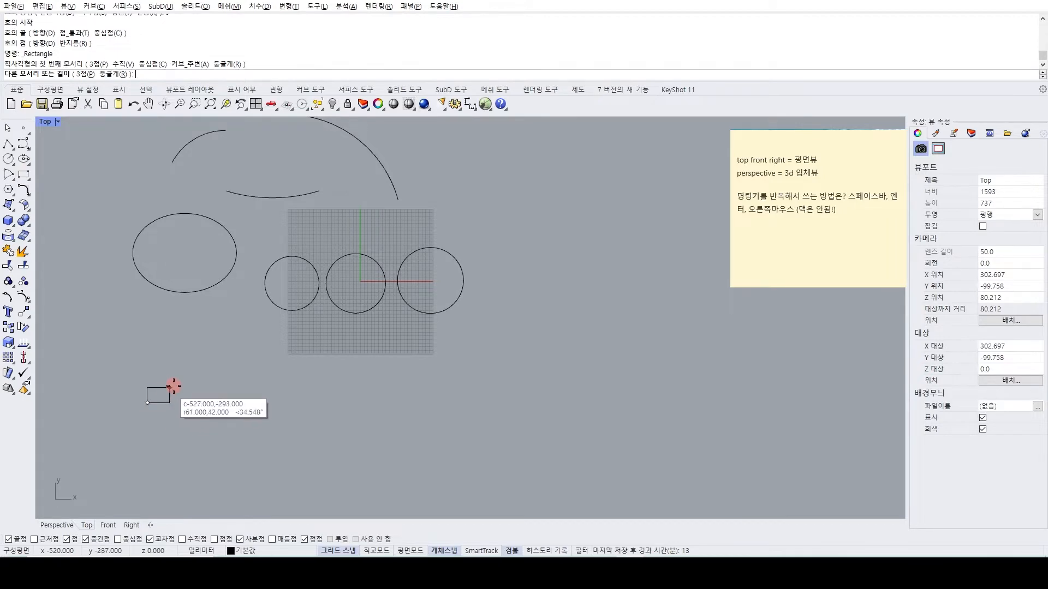
pyautogui.click(229, 346)
# Repeat the Rectangle command and draw a square beside the first rectangle, upward from a first corner at about -235,-350.
pyautogui.moveTo(278, 423); pyautogui.dragTo(223, 431, button='right')
pyautogui.press('space')
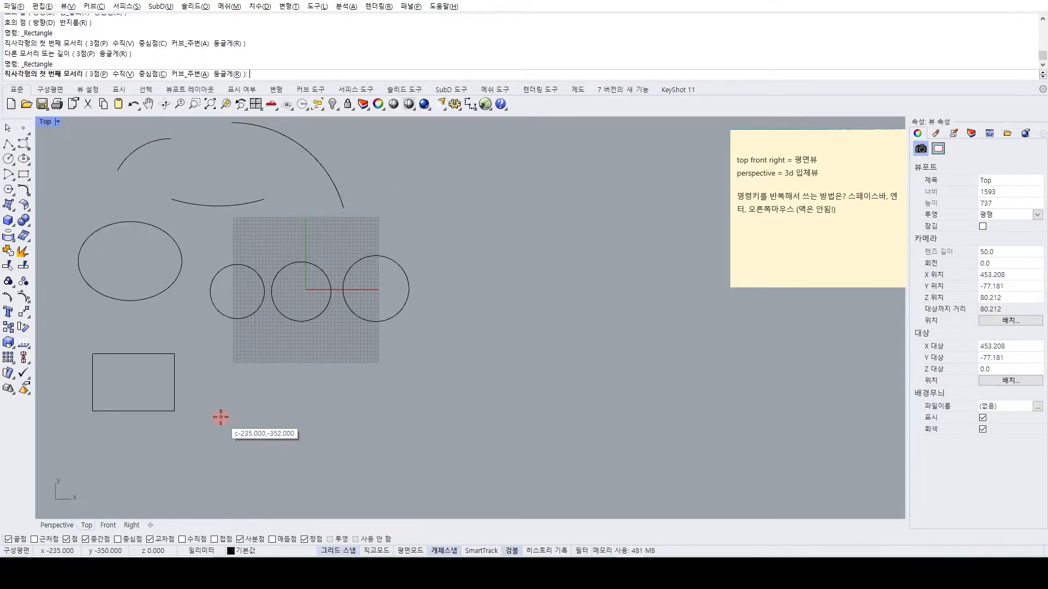
pyautogui.click(220, 417)
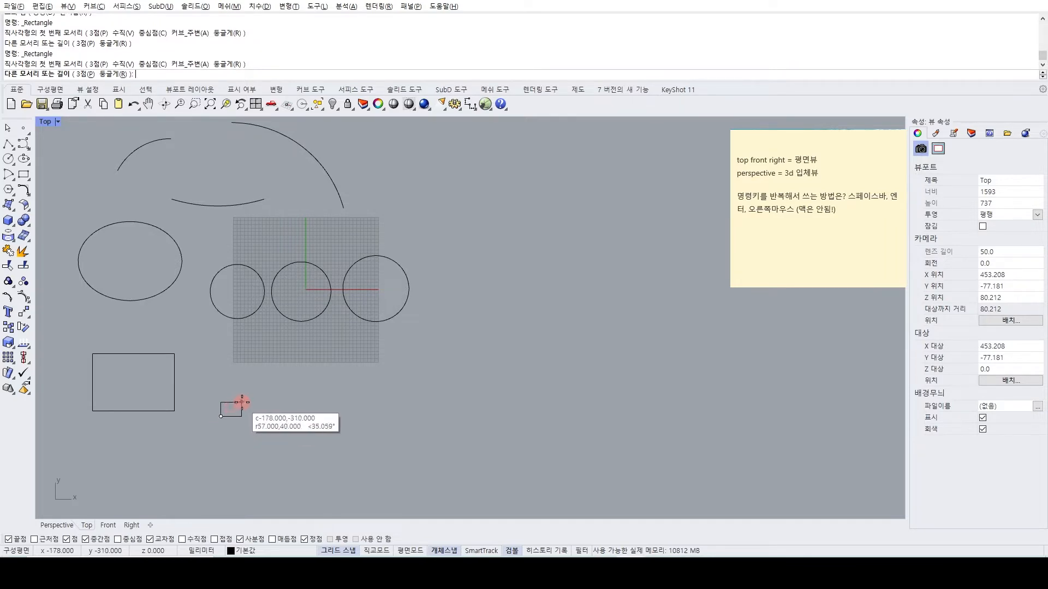
pyautogui.click(299, 361)
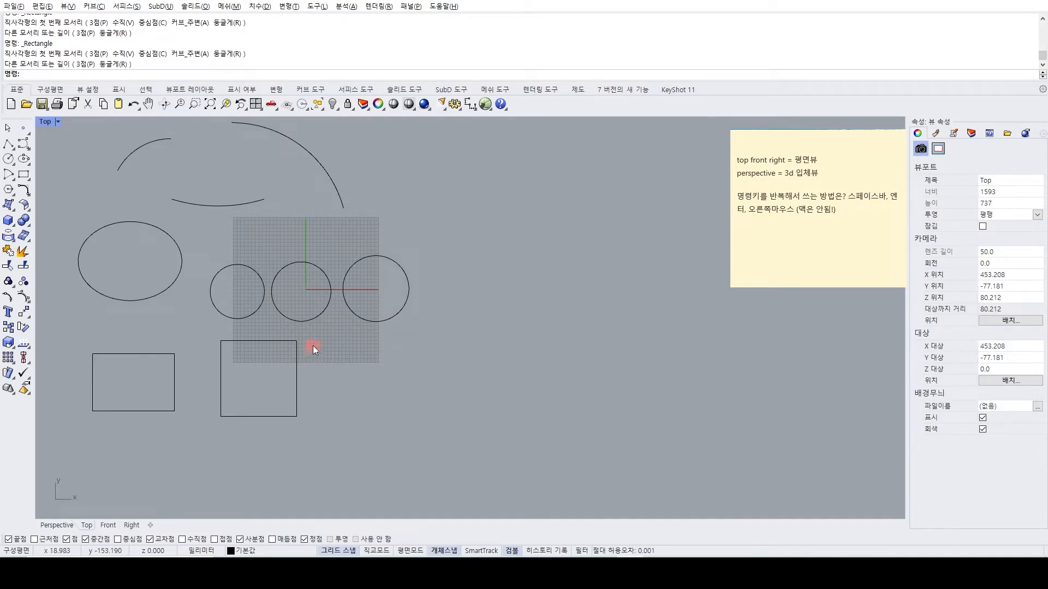
# Draw an inscribed 10-sided polygon centred at about 330,-326, with its corner placed horizontally at about 176 mm radius.
pyautogui.moveTo(272, 303); pyautogui.dragTo(309, 317, button='right')
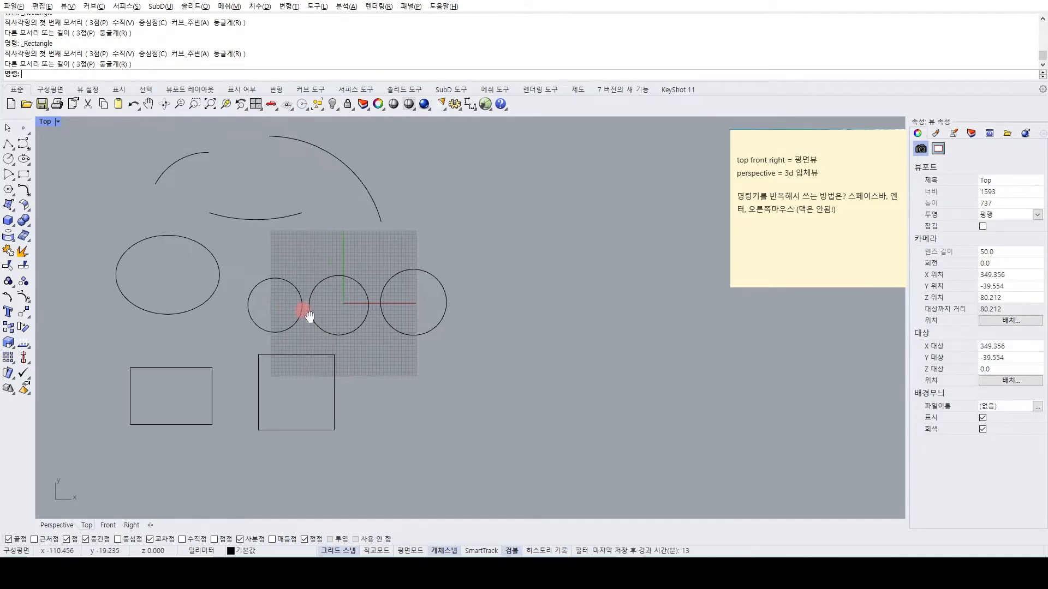
pyautogui.click(10, 190)
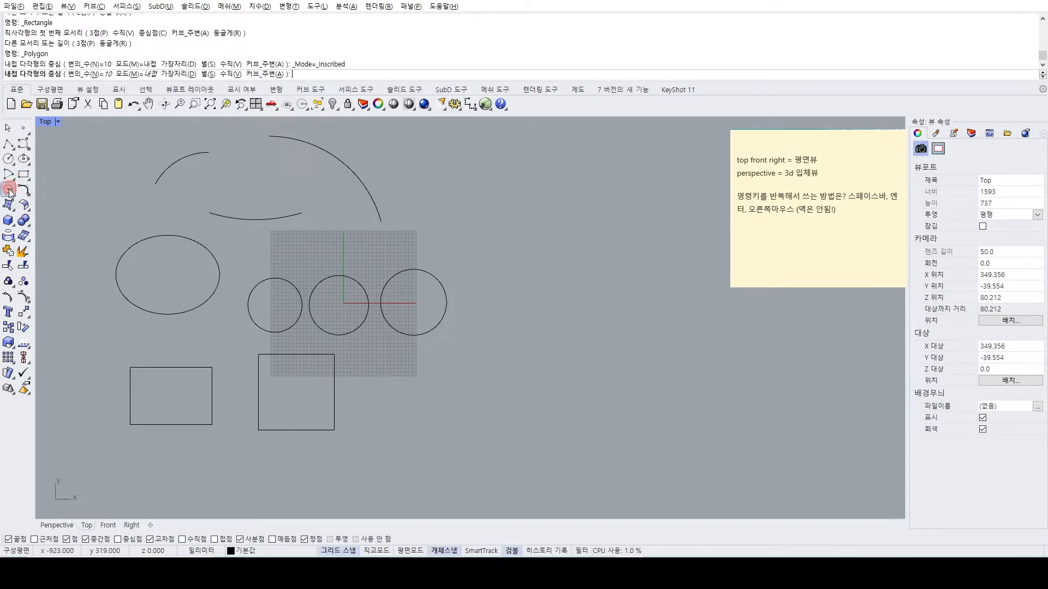
pyautogui.moveTo(120, 238); pyautogui.dragTo(219, 278, button='right')
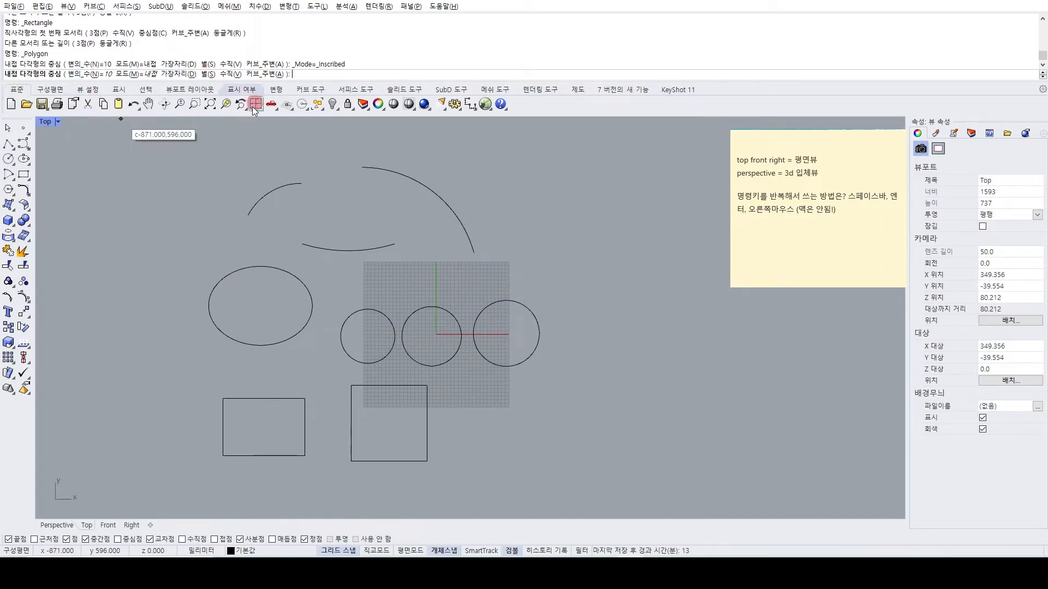
pyautogui.moveTo(279, 281); pyautogui.dragTo(164, 240, button='right')
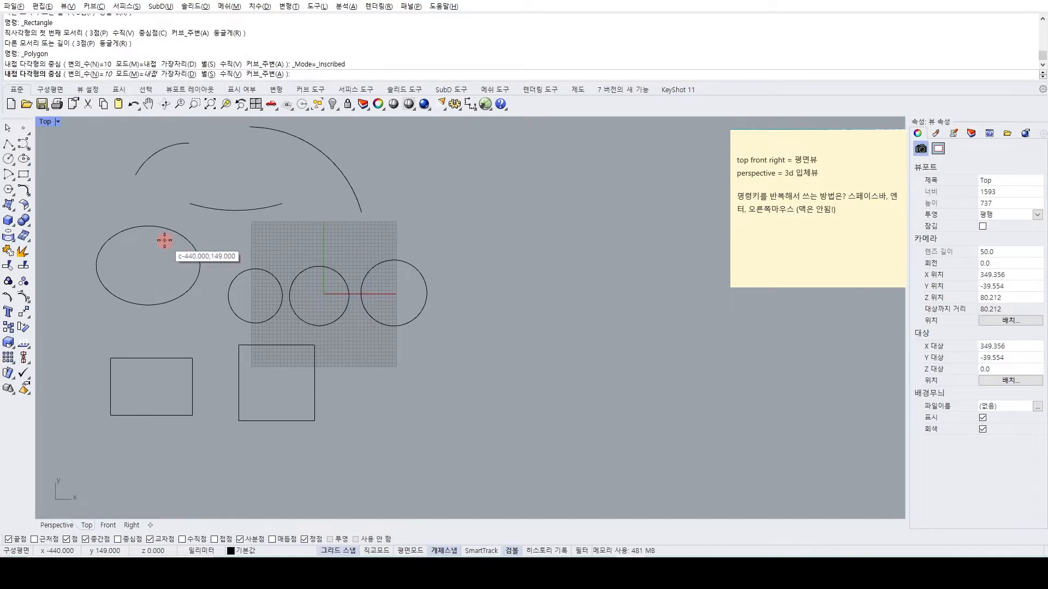
pyautogui.moveTo(505, 293); pyautogui.dragTo(465, 234, button='right')
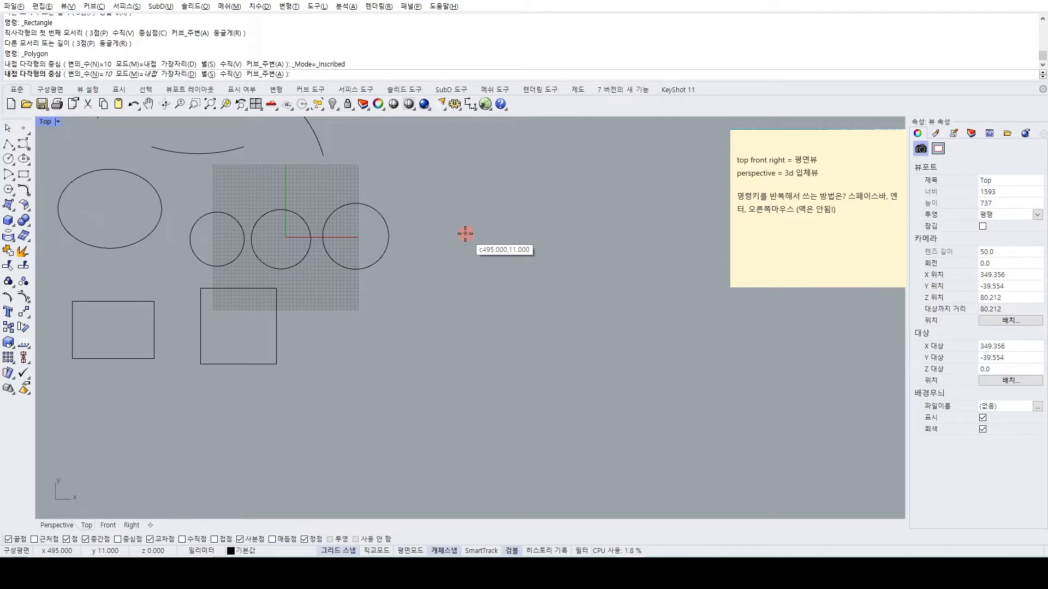
pyautogui.click(406, 355)
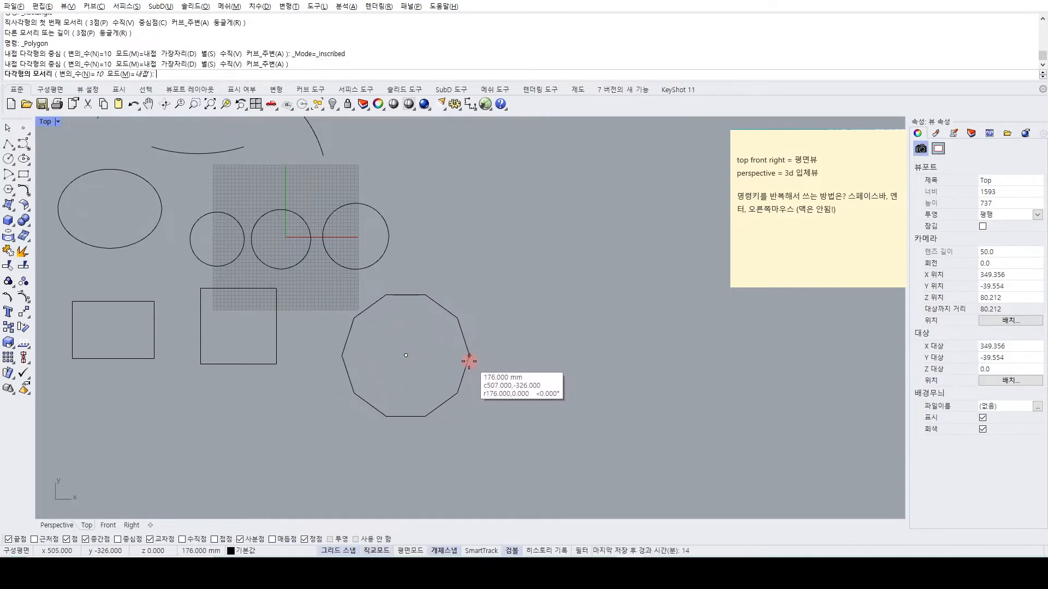
pyautogui.click(469, 362)
# Repeat the Polygon command with 4 sides, centred at about 633,-138 with a corner placed horizontally at about 167 mm radius.
pyautogui.moveTo(484, 359); pyautogui.dragTo(404, 339, button='right')
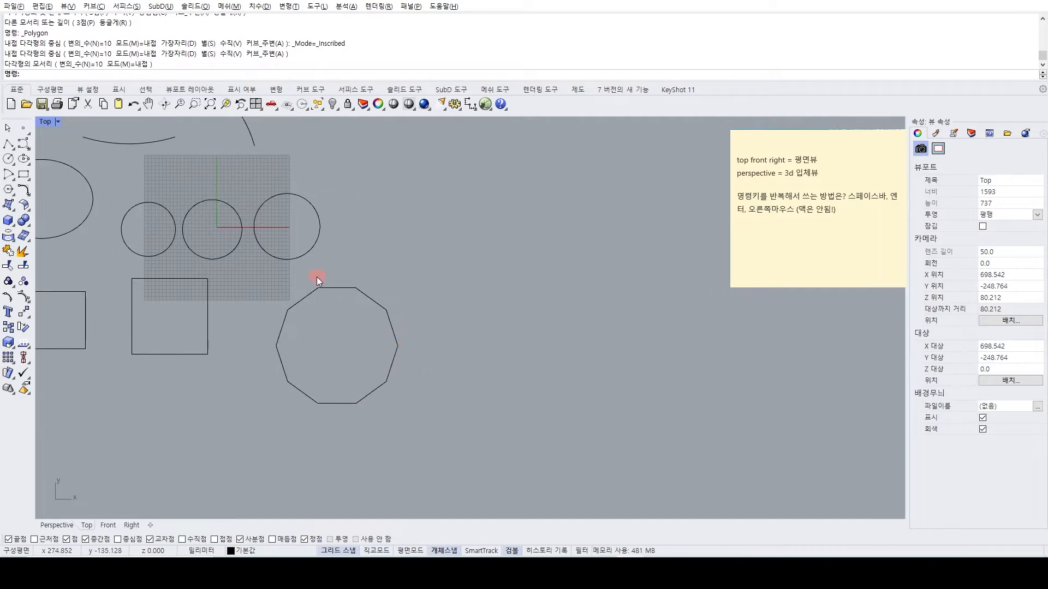
pyautogui.moveTo(533, 360); pyautogui.dragTo(456, 361, button='right')
pyautogui.rightClick(452, 361)
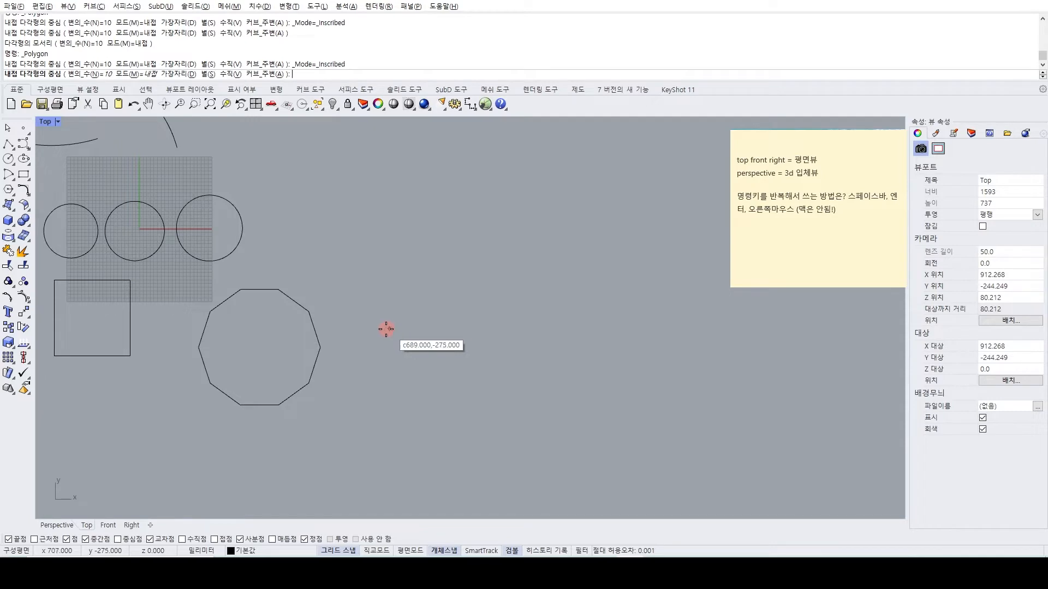
pyautogui.click(97, 74)
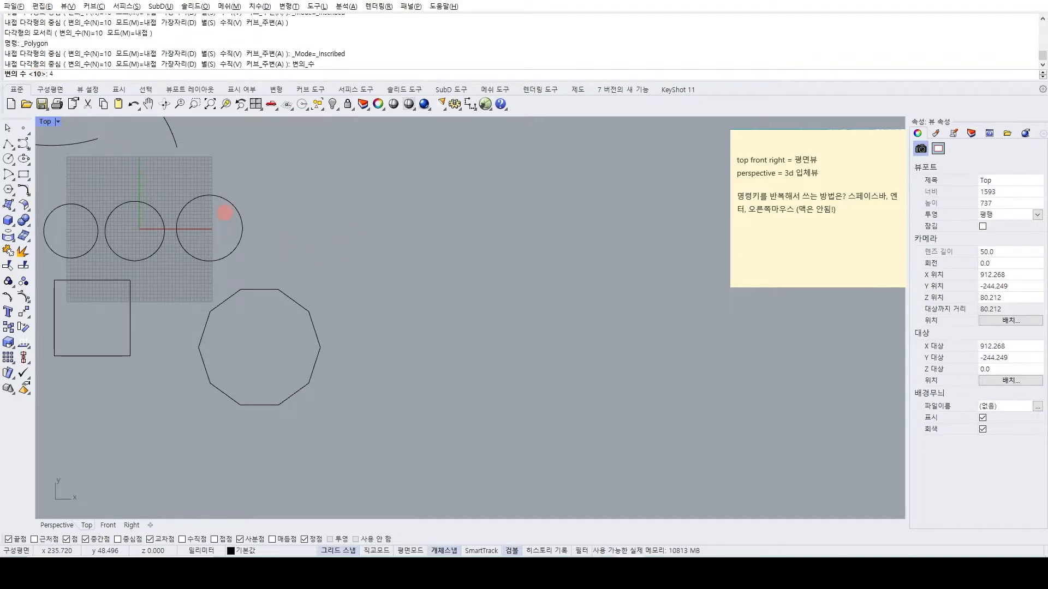
pyautogui.write('4')
pyautogui.press('Return')
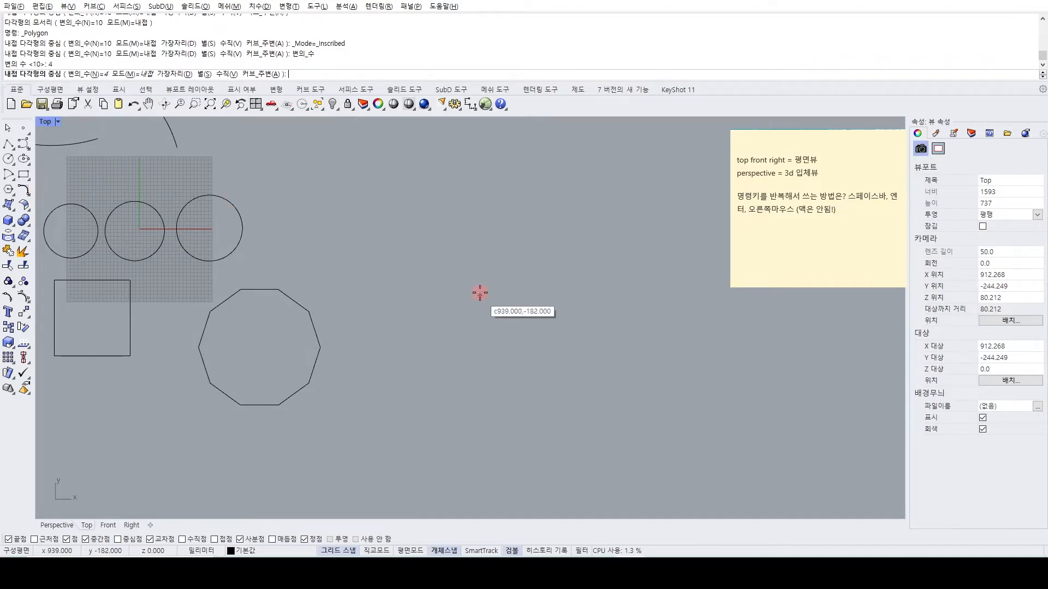
pyautogui.click(370, 278)
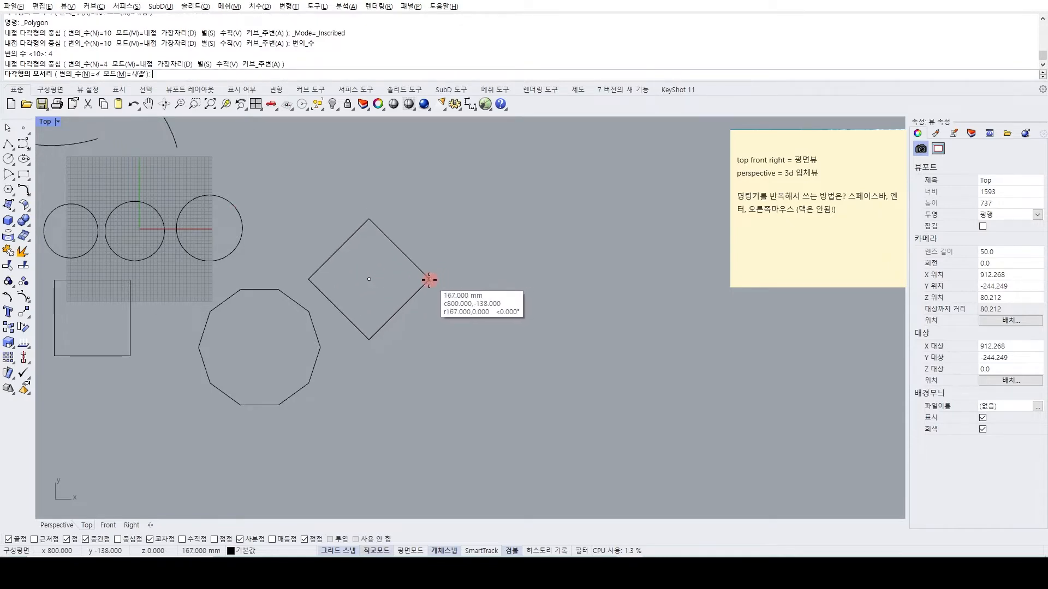
pyautogui.click(429, 279)
# Repeat the Polygon command with 12 sides and draw the inscribed polygon below the square, with its corner placed horizontally from the centre.
pyautogui.moveTo(118, 214); pyautogui.dragTo(240, 175, button='right')
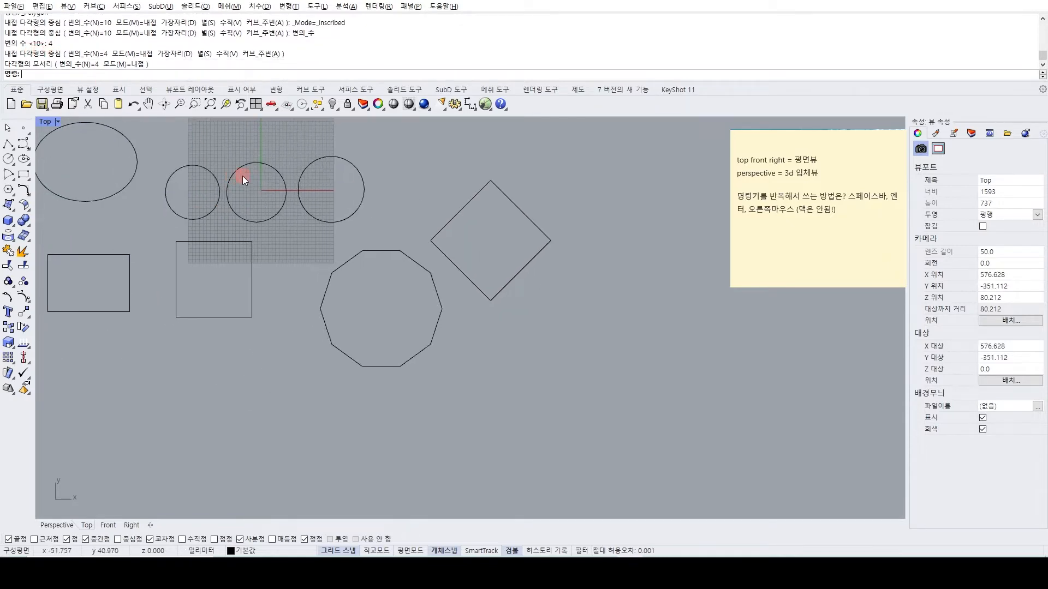
pyautogui.rightClick(249, 178)
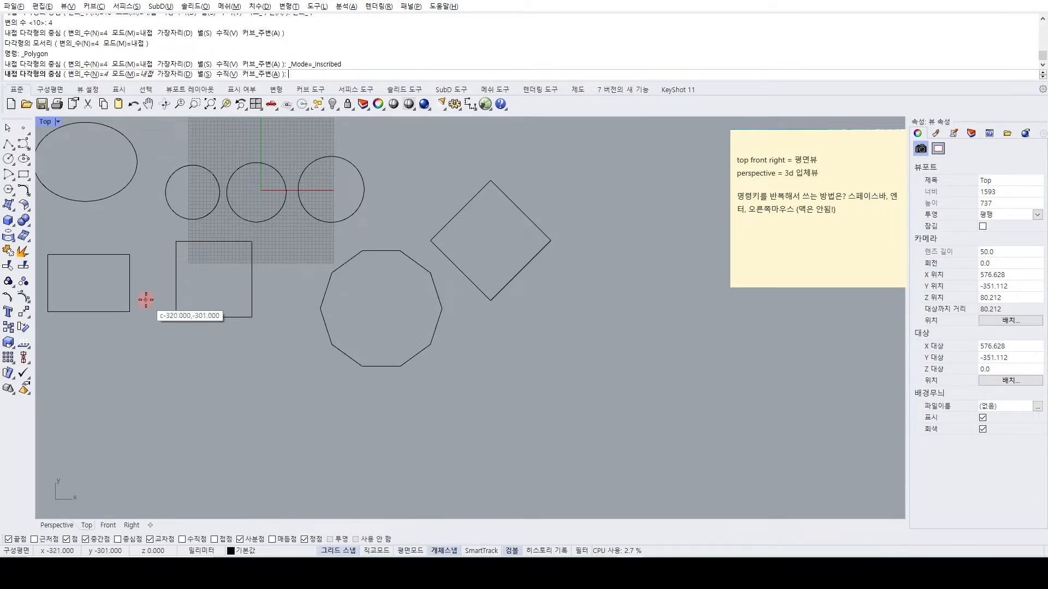
pyautogui.press('Return')
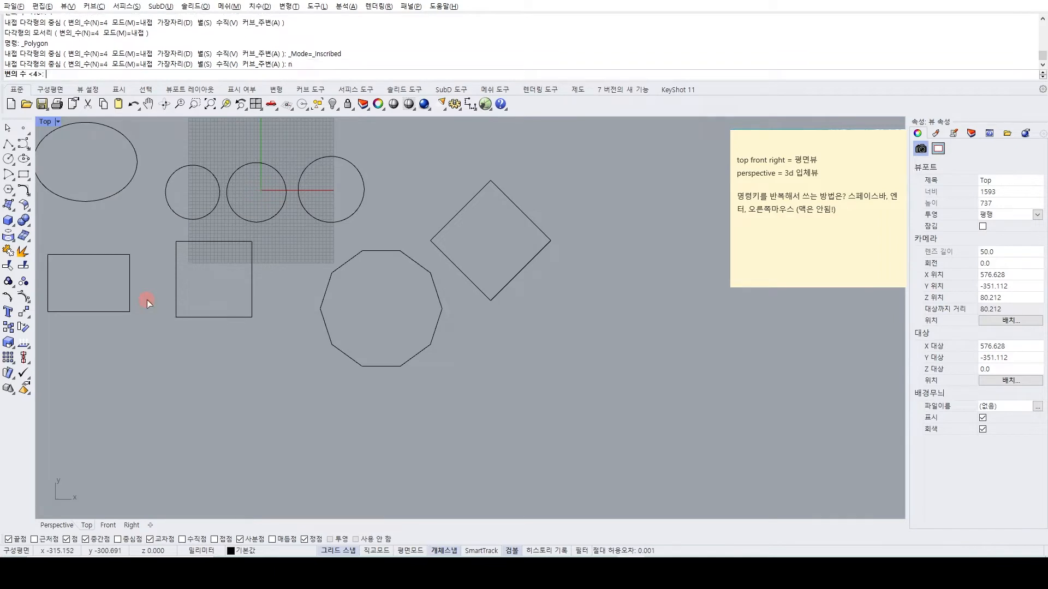
pyautogui.write('12')
pyautogui.press('Return')
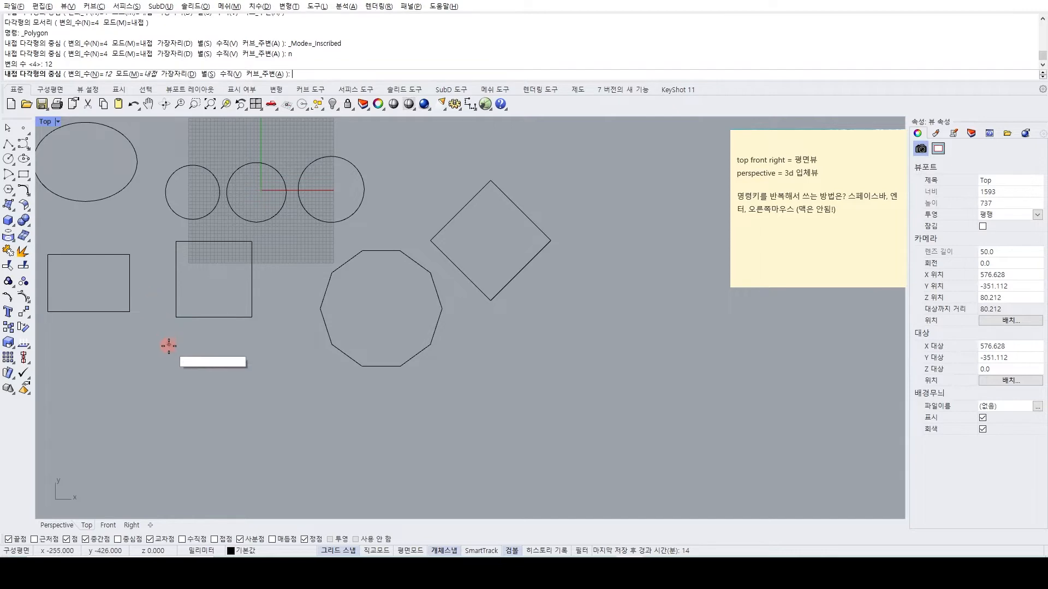
pyautogui.click(172, 408)
pyautogui.click(233, 407)
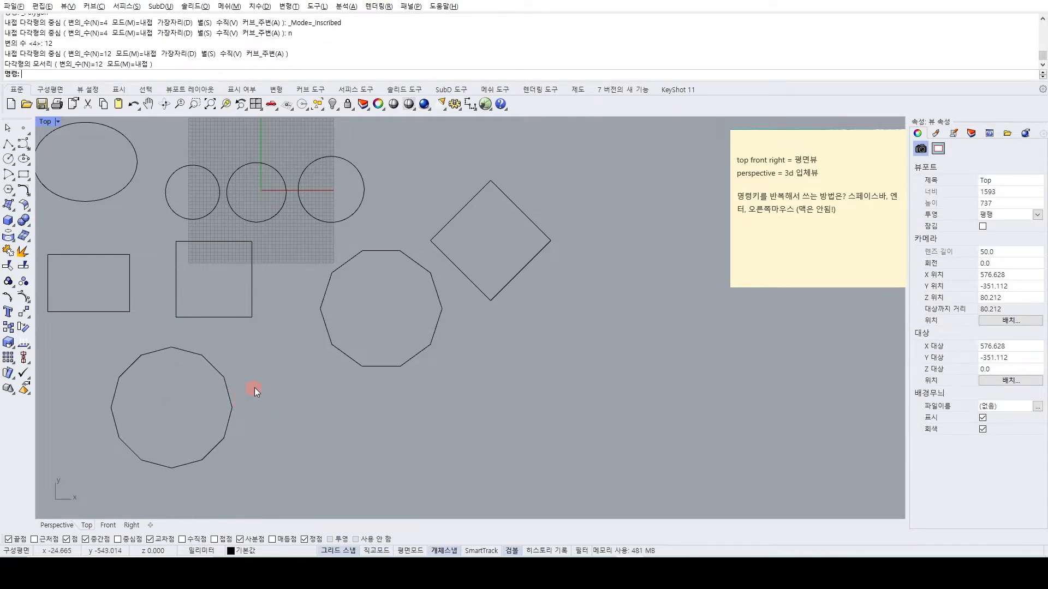
# Repeat the Polygon command and enter side counts of 6, 7, 5, 3 and 8 in turn directly at the centre prompt.
pyautogui.scroll(-3, 255, 388)
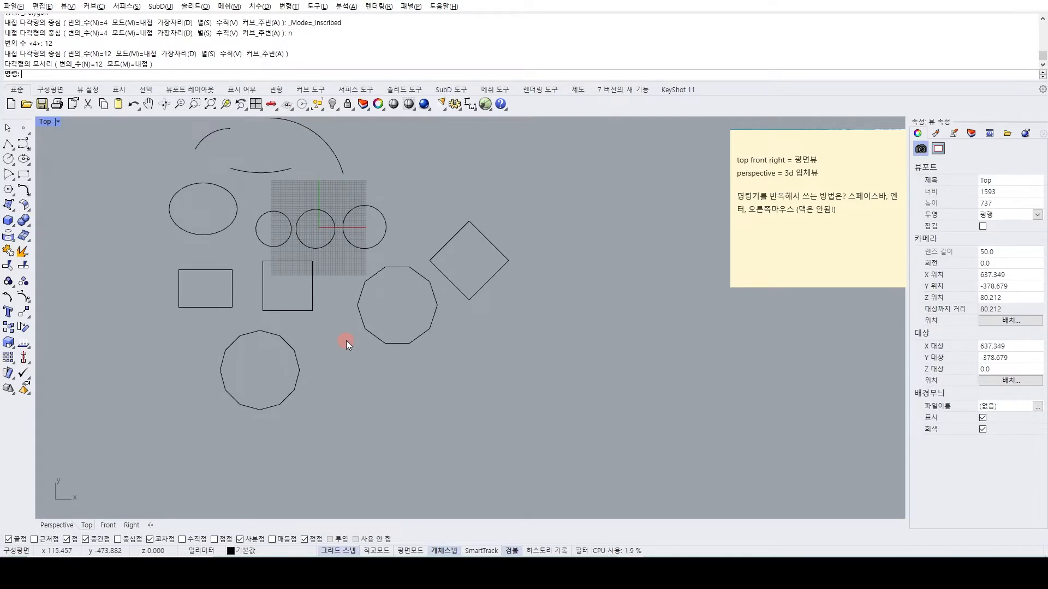
pyautogui.moveTo(300, 290); pyautogui.dragTo(248, 293, button='right')
pyautogui.rightClick(227, 282)
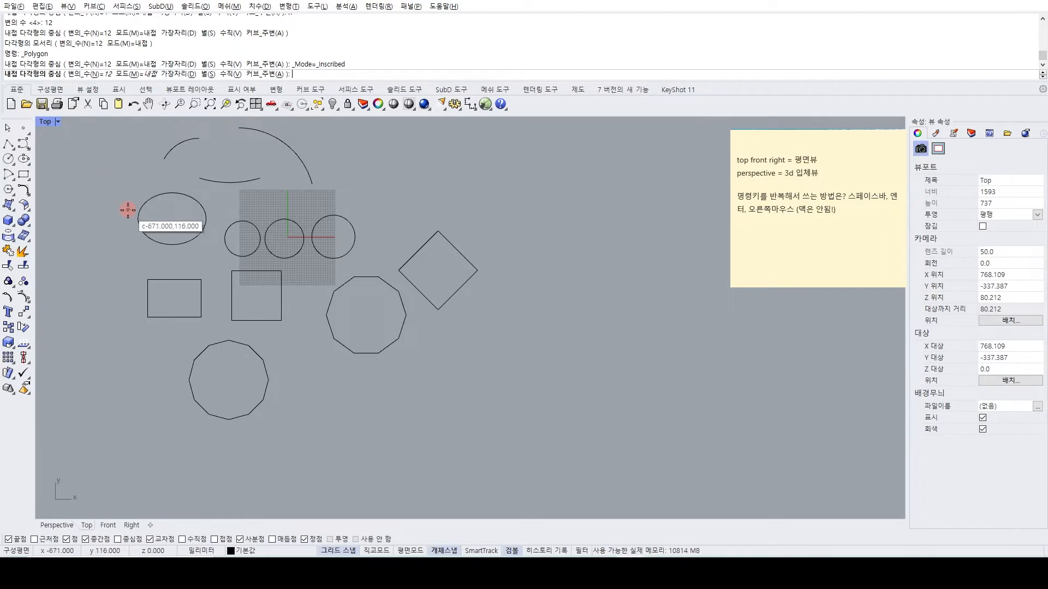
pyautogui.moveTo(129, 203); pyautogui.dragTo(181, 239, button='right')
pyautogui.moveTo(271, 297)
pyautogui.mouseDown(button='right')
pyautogui.moveTo(257, 287)
pyautogui.moveTo(272, 279)
pyautogui.mouseUp(button='right')
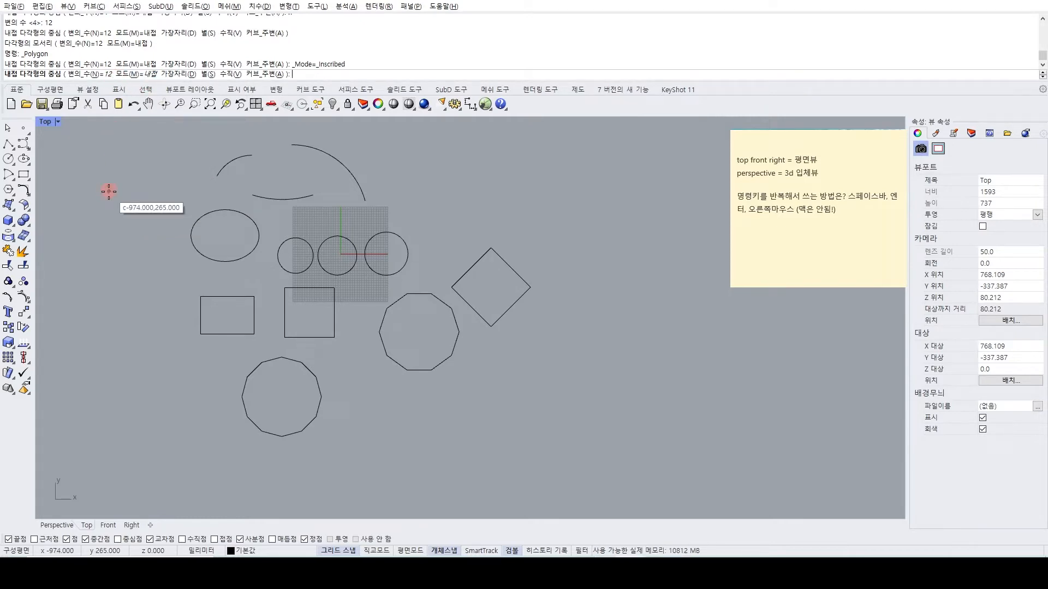
pyautogui.write('6')
pyautogui.press('Return')
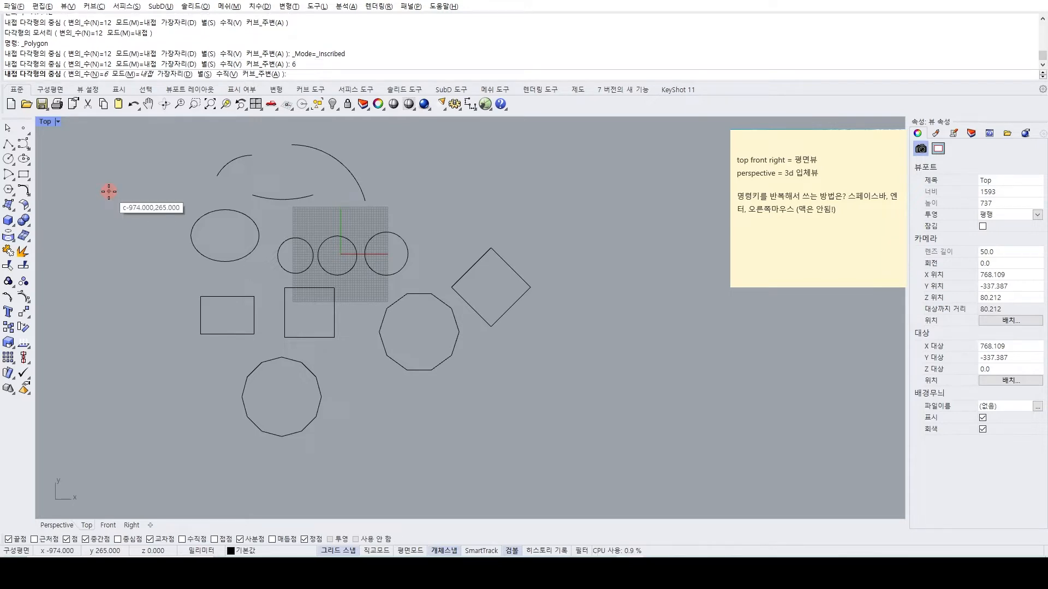
pyautogui.write('7')
pyautogui.press('Return')
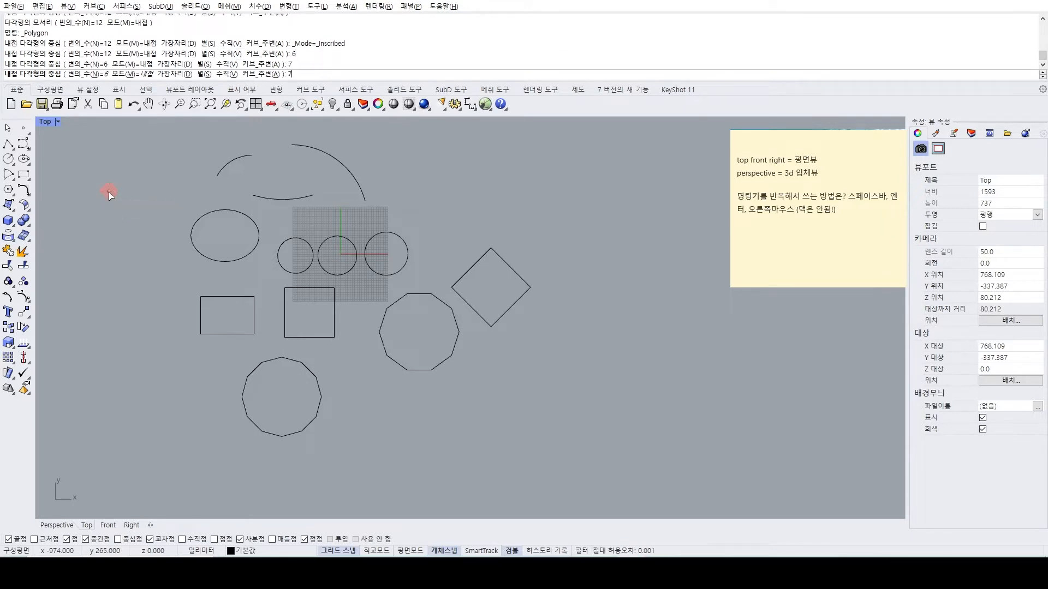
pyautogui.write('5')
pyautogui.press('Return')
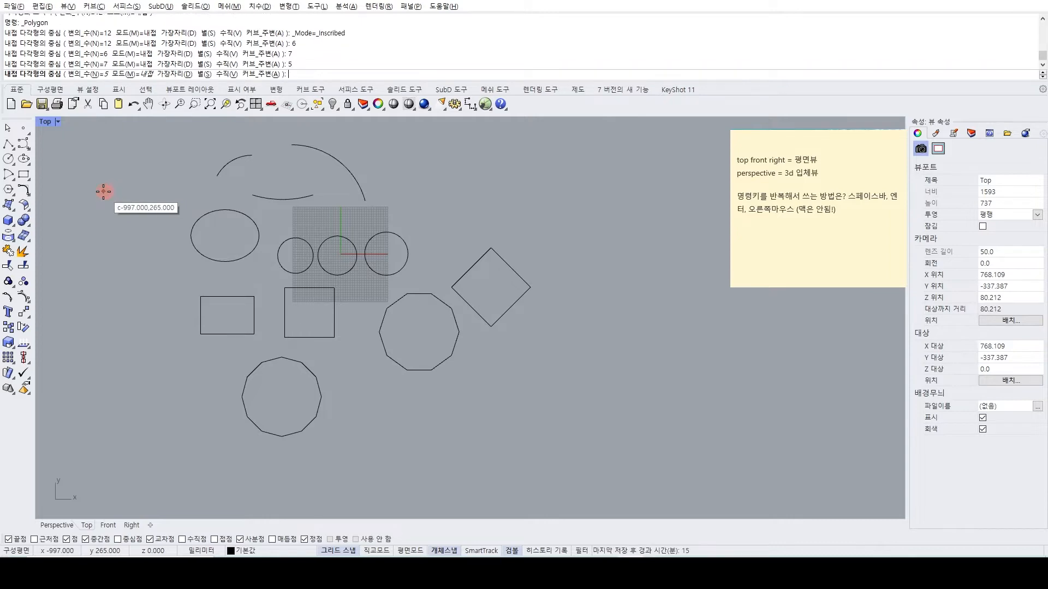
pyautogui.write('3')
pyautogui.press('Return')
pyautogui.write('8')
pyautogui.press('Return')
# Set the polygon to 10 sides and draw it in the empty area left of the rectangle, with its corner placed horizontally.
pyautogui.write('10')
pyautogui.press('Return')
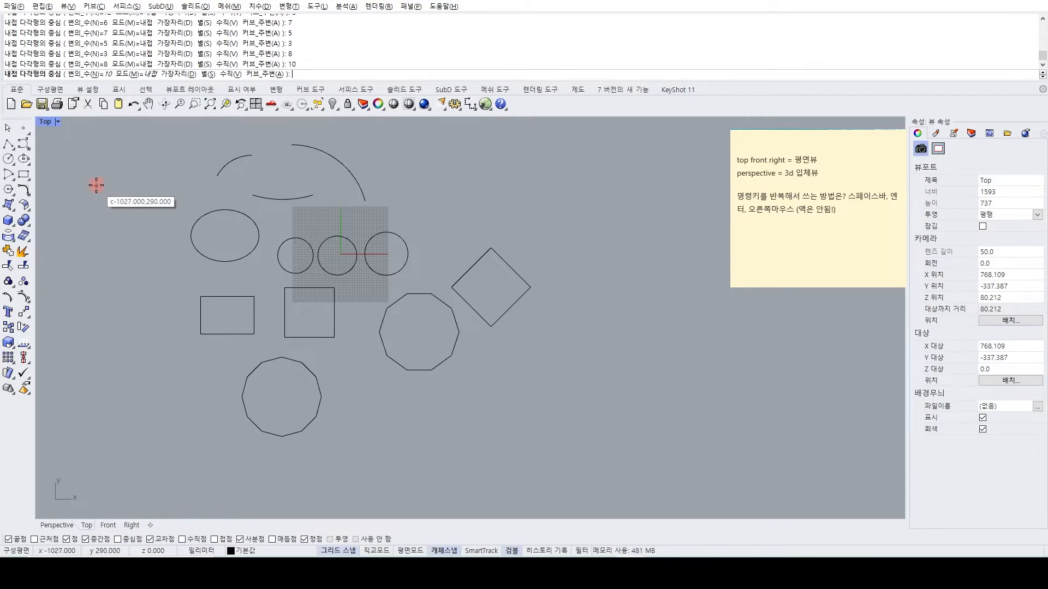
pyautogui.click(93, 326)
pyautogui.click(147, 321)
# Repeat the Polygon command with the Star option and draw a 10-pointed star centred at about -1376,315, picking its outer and inner radii.
pyautogui.moveTo(165, 339); pyautogui.dragTo(382, 359, button='right')
pyautogui.rightClick(291, 343)
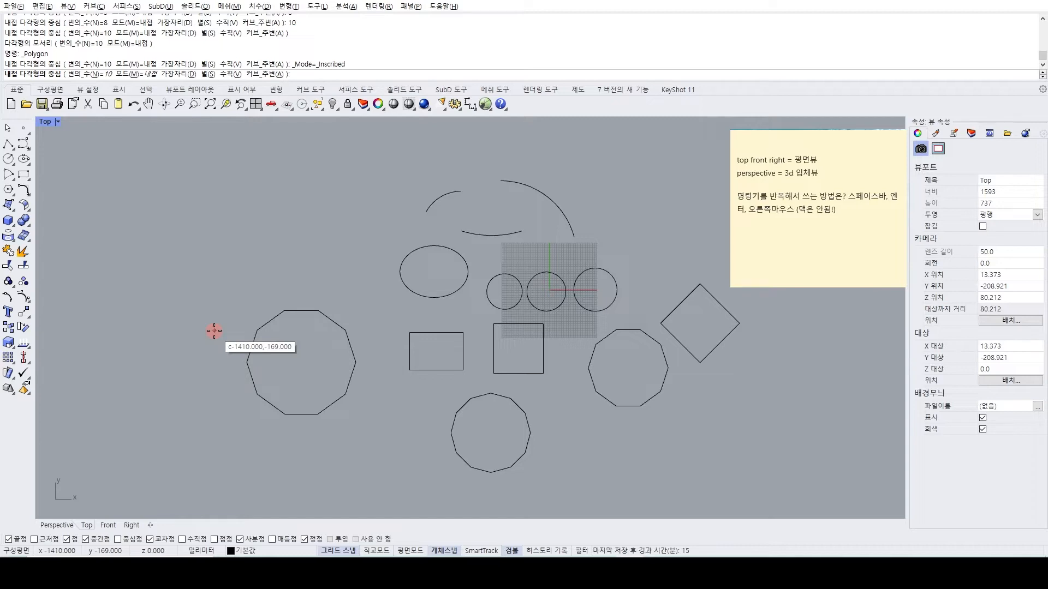
pyautogui.write('s')
pyautogui.press('Return')
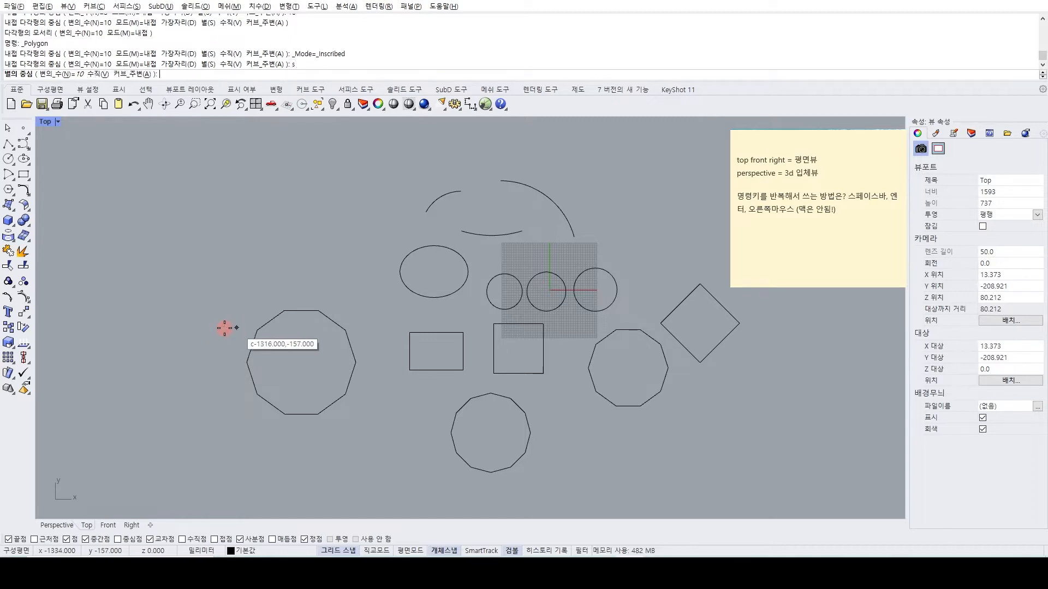
pyautogui.click(222, 215)
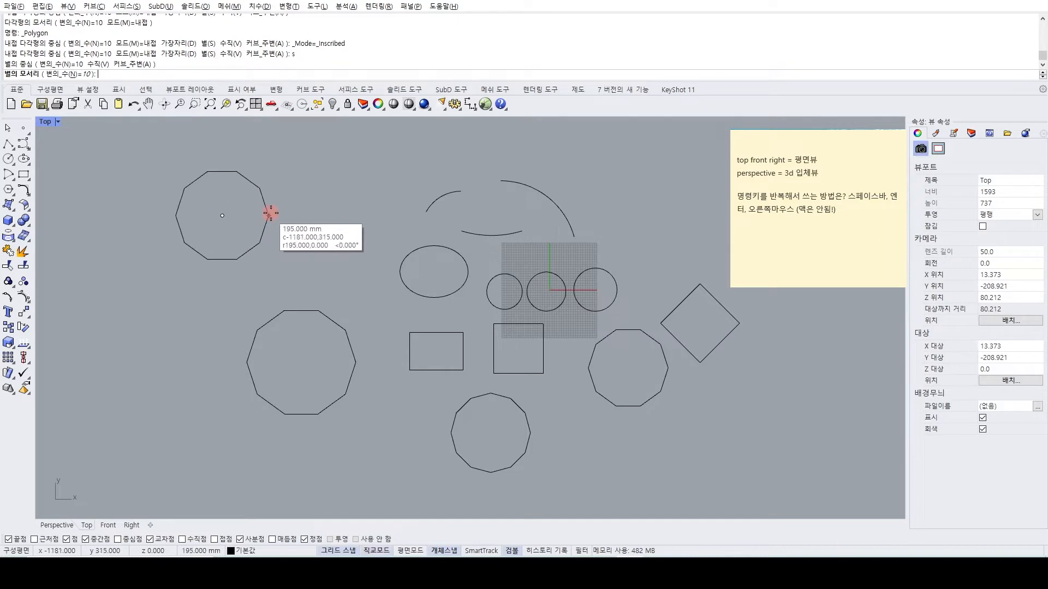
pyautogui.click(303, 212)
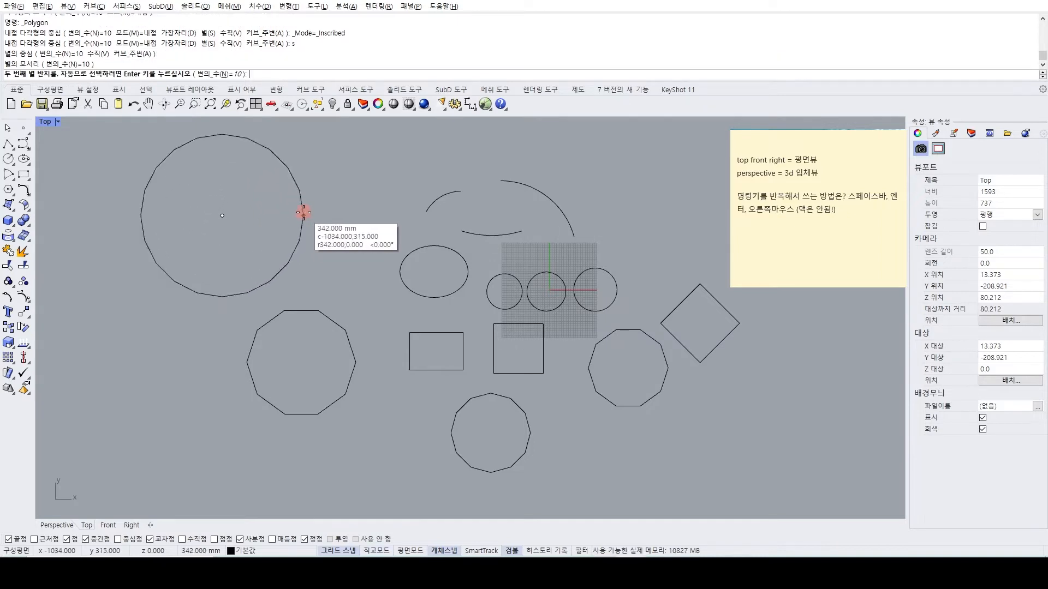
pyautogui.click(251, 229)
# Switch to File Explorer and open the 3dm lesson file on curves, surfaces and solids from the 라이노 이해하기 folder.
pyautogui.scroll(-2, 281, 305)
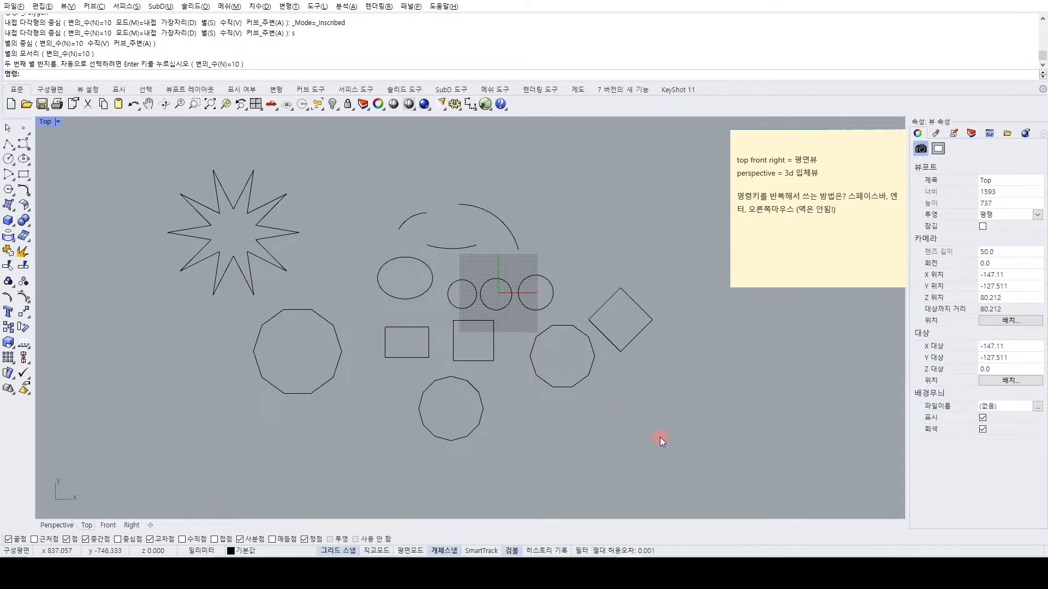
pyautogui.moveTo(660, 438); pyautogui.dragTo(630, 424, button='right')
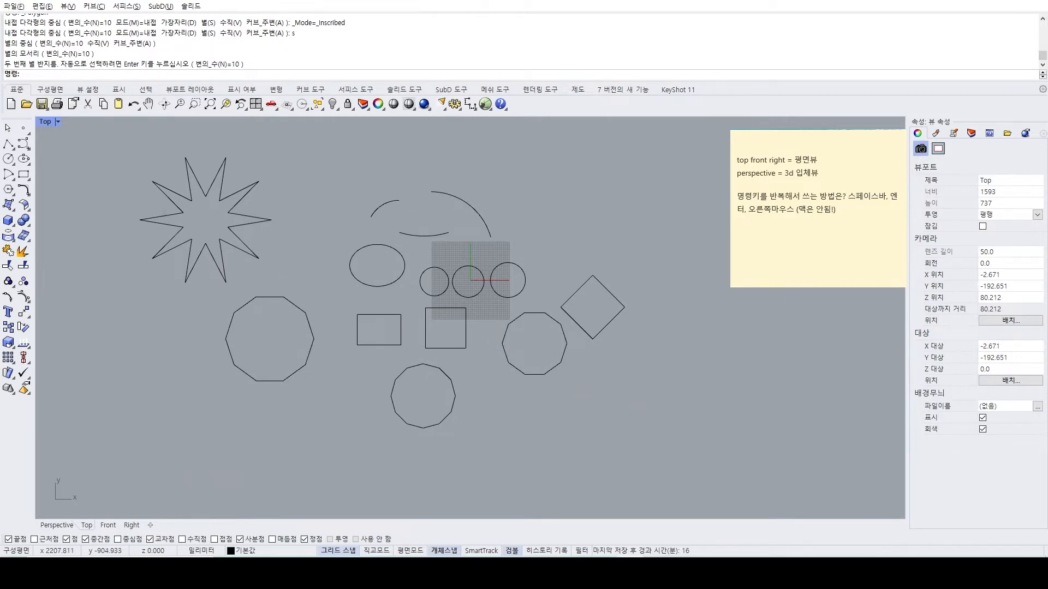
pyautogui.hotkey('alt', 'Tab')
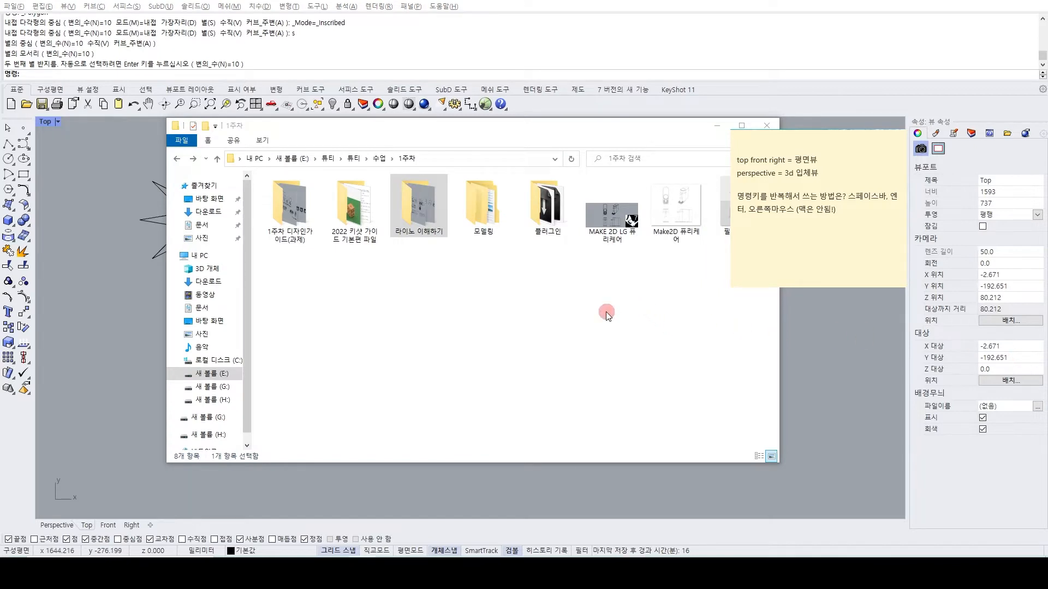
pyautogui.click(563, 321)
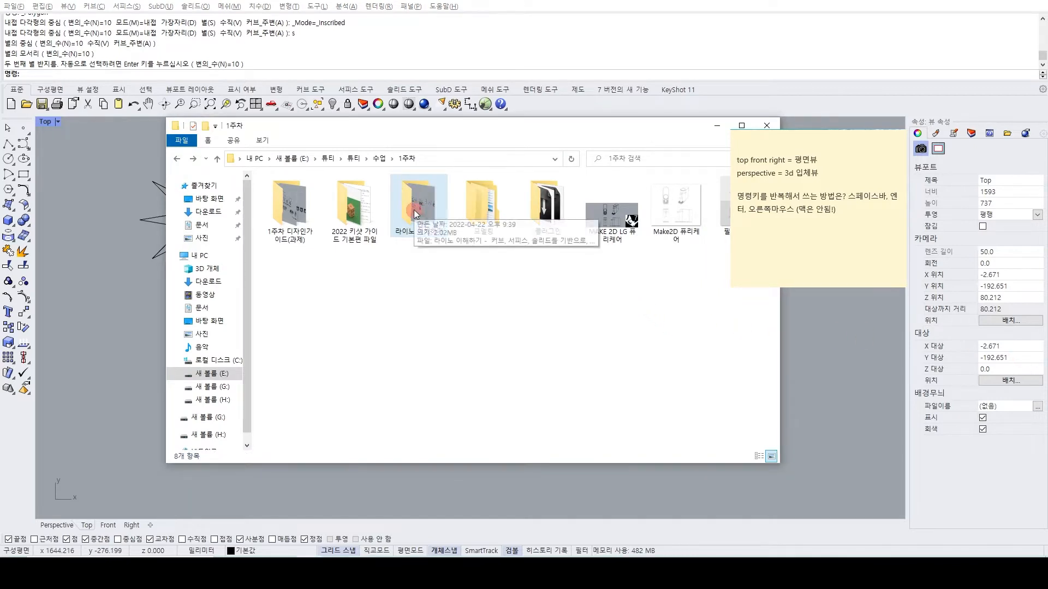
pyautogui.doubleClick(414, 210)
pyautogui.click(310, 251)
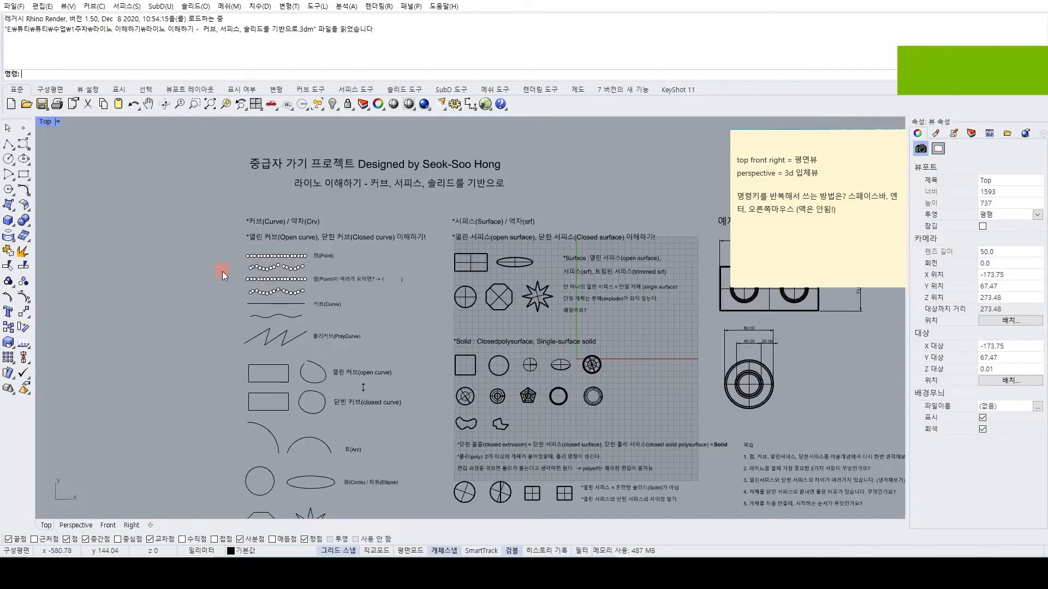
# View the lesson file's curve, surface and solid examples in the Perspective view and return to the Top view.
pyautogui.moveTo(222, 271); pyautogui.dragTo(202, 295, button='right')
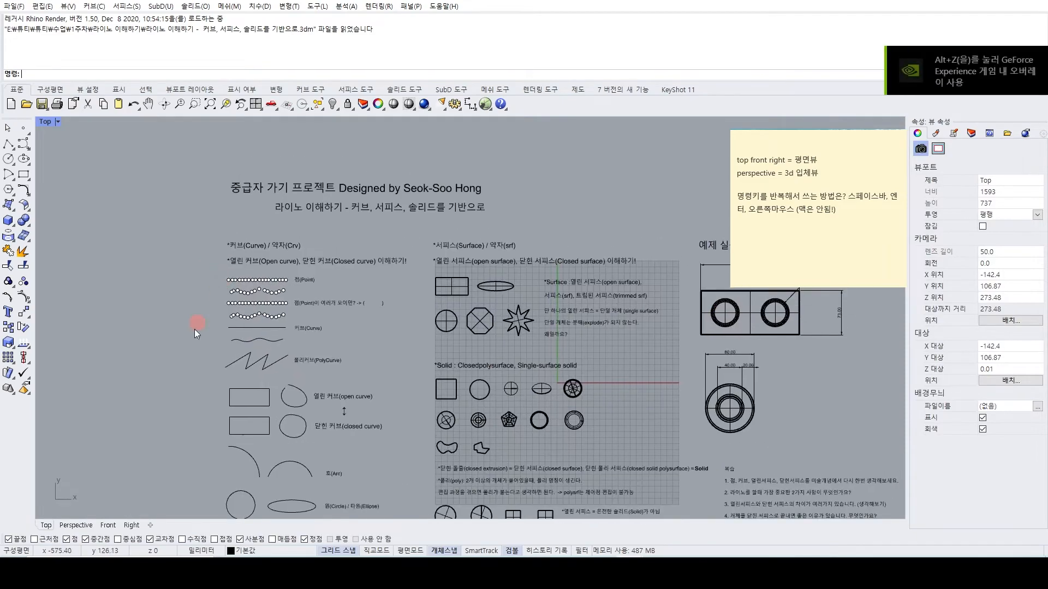
pyautogui.click(76, 525)
pyautogui.moveTo(267, 424)
pyautogui.mouseDown(button='right')
pyautogui.moveTo(289, 381)
pyautogui.moveTo(280, 435)
pyautogui.moveTo(270, 404)
pyautogui.mouseUp(button='right')
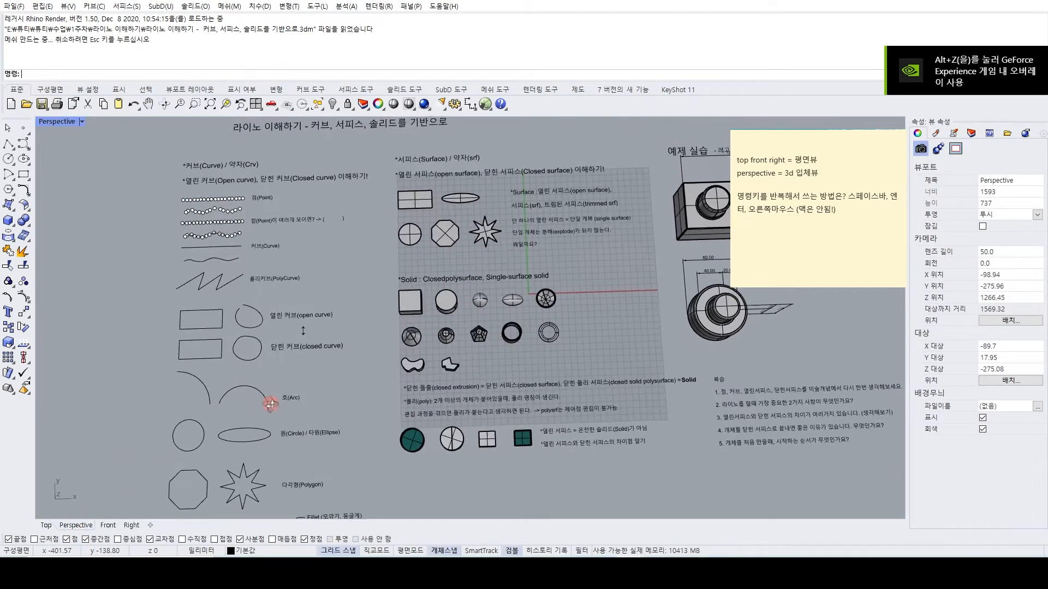
pyautogui.click(46, 525)
pyautogui.moveTo(388, 307); pyautogui.dragTo(363, 322, button='right')
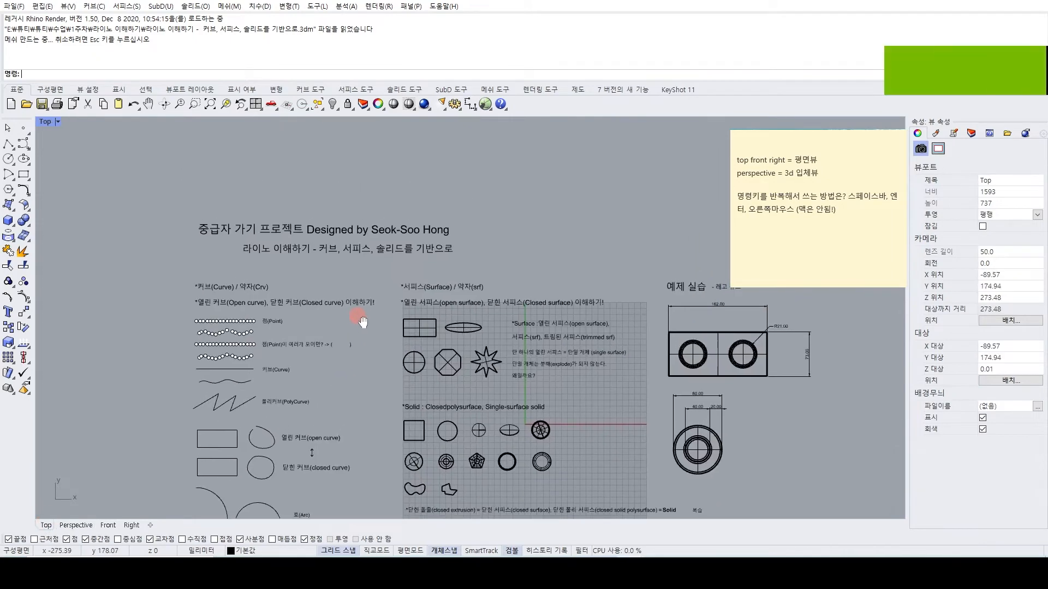
# Examine the lesson title and the Curve section's headings, point rows and curve examples up close.
pyautogui.scroll(2, 362, 322)
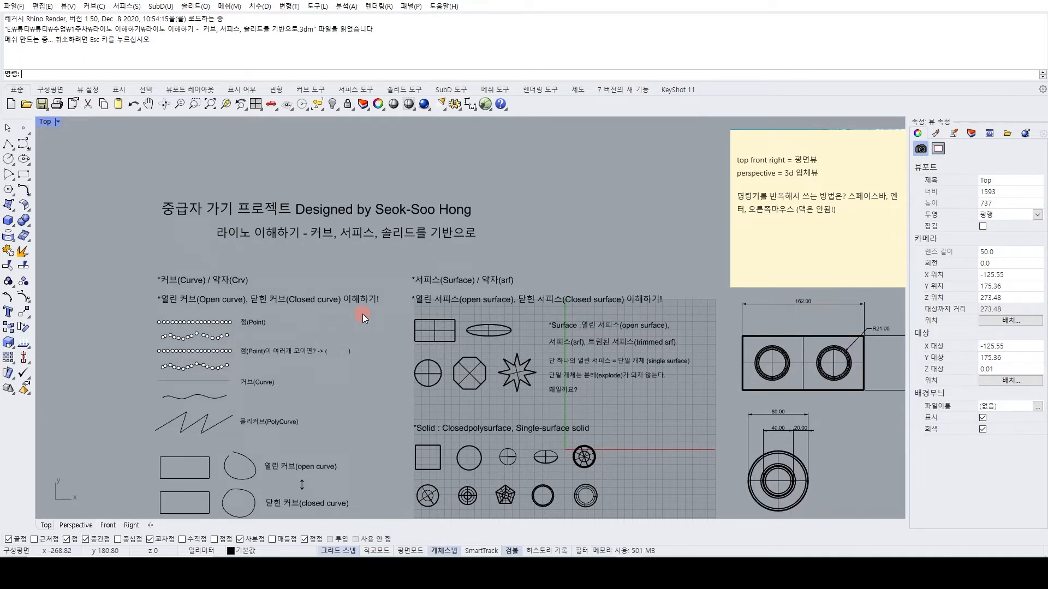
pyautogui.scroll(4, 295, 300)
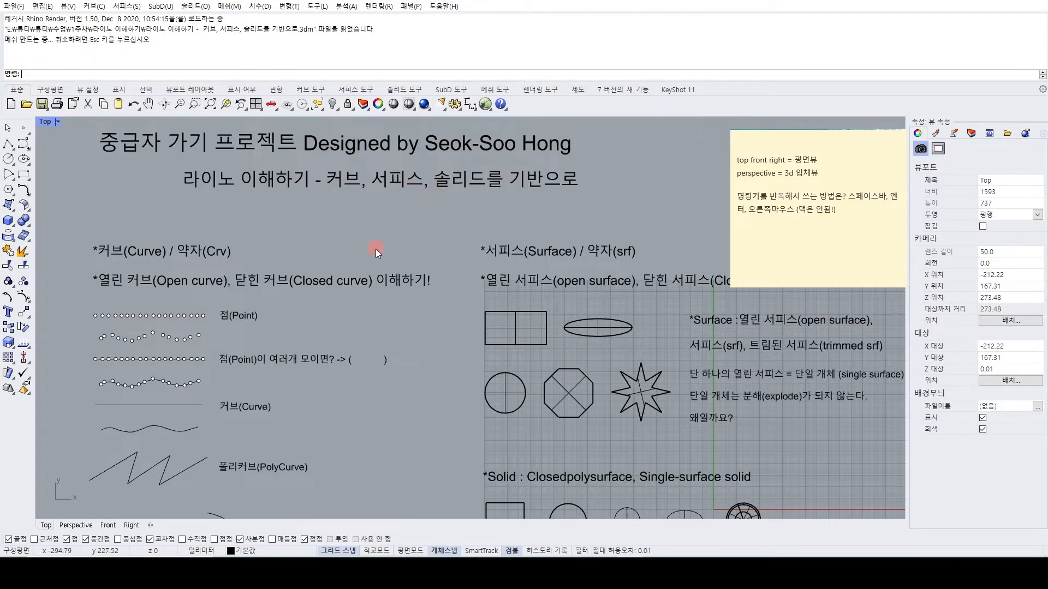
pyautogui.scroll(-2, 376, 249)
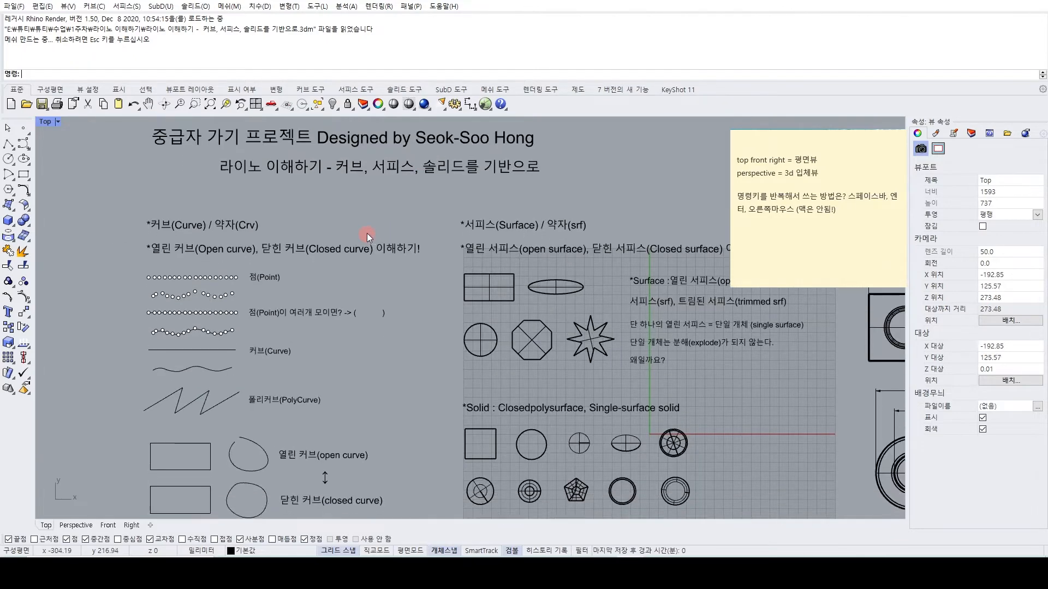
pyautogui.scroll(4, 236, 241)
pyautogui.moveTo(239, 243); pyautogui.dragTo(244, 260, button='right')
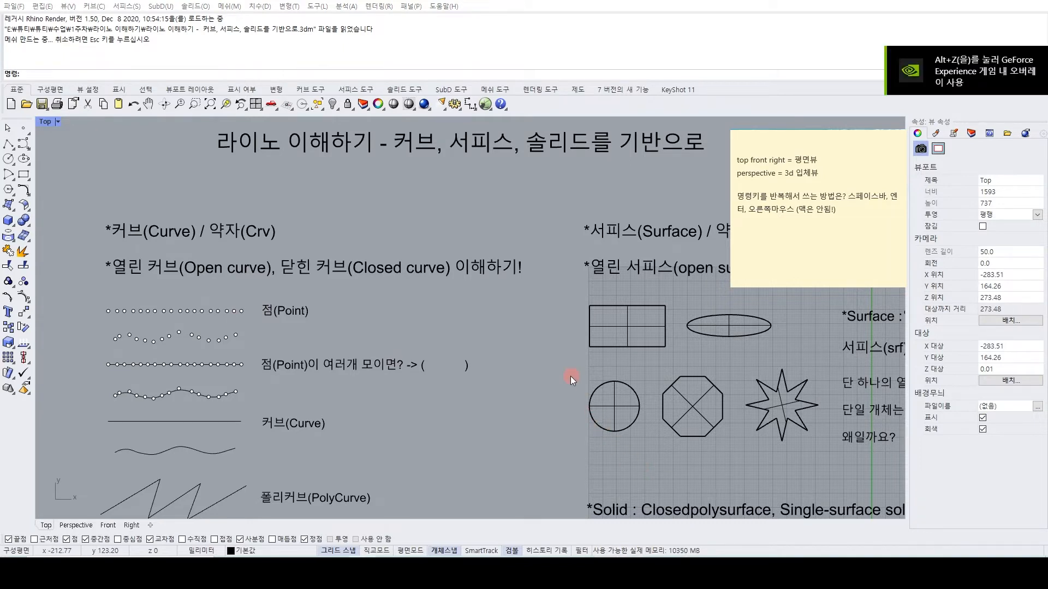
pyautogui.moveTo(374, 320); pyautogui.dragTo(427, 303, button='right')
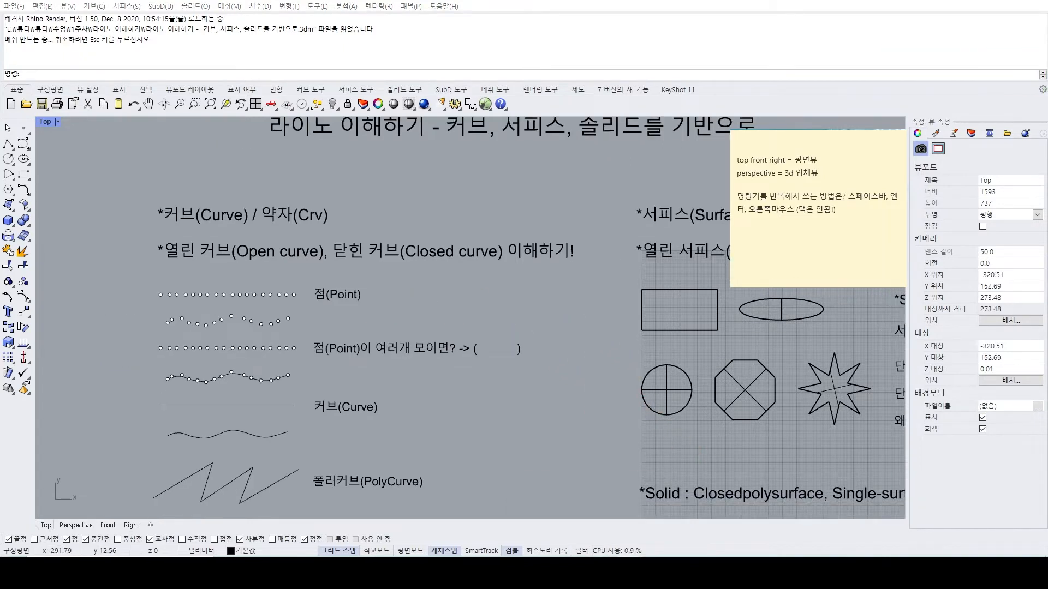
# Check the practice drawing's window, return to the lesson file and examine its open and closed curve examples.
pyautogui.click(613, 545)
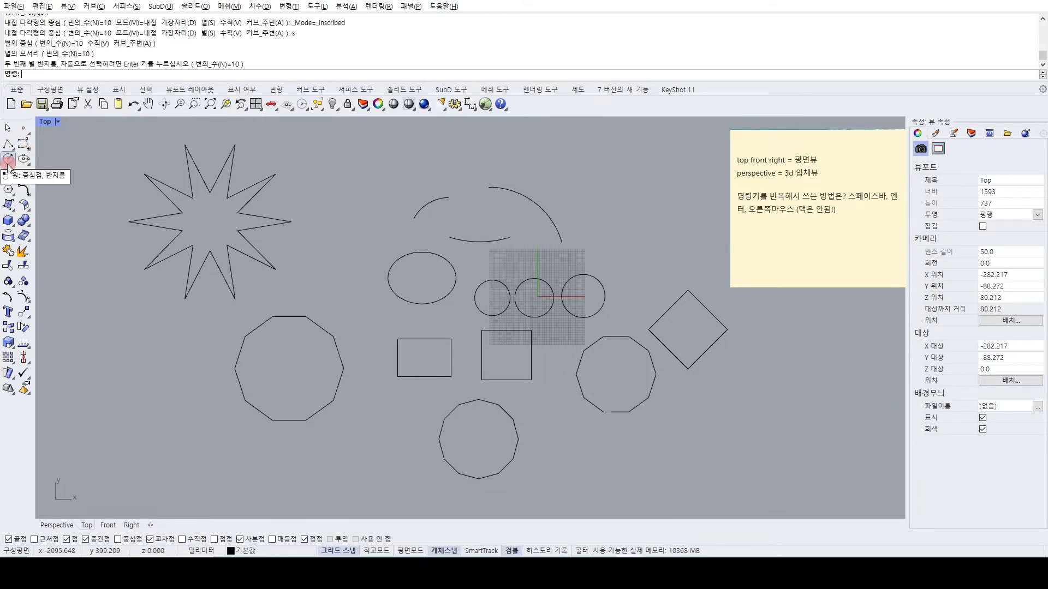
pyautogui.moveTo(627, 573)
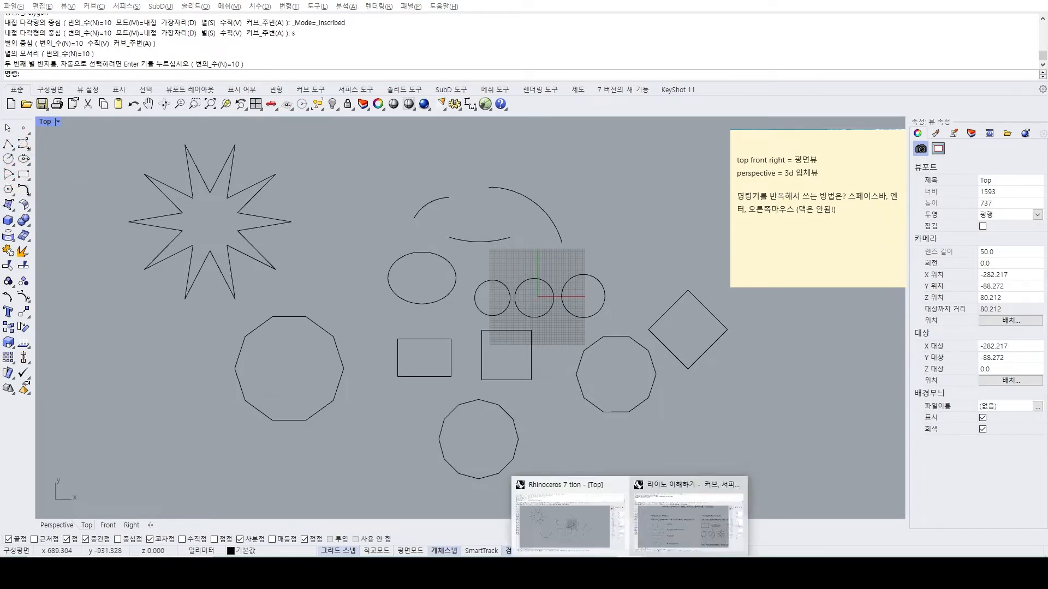
pyautogui.click(651, 532)
pyautogui.scroll(-3, 440, 337)
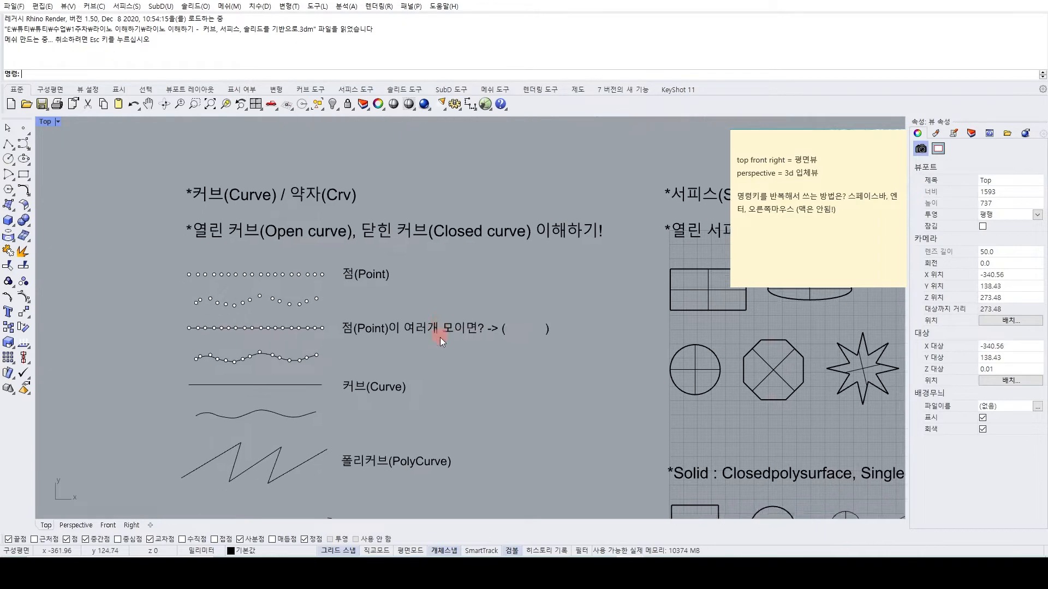
pyautogui.scroll(5, 414, 304)
pyautogui.scroll(-3, 247, 187)
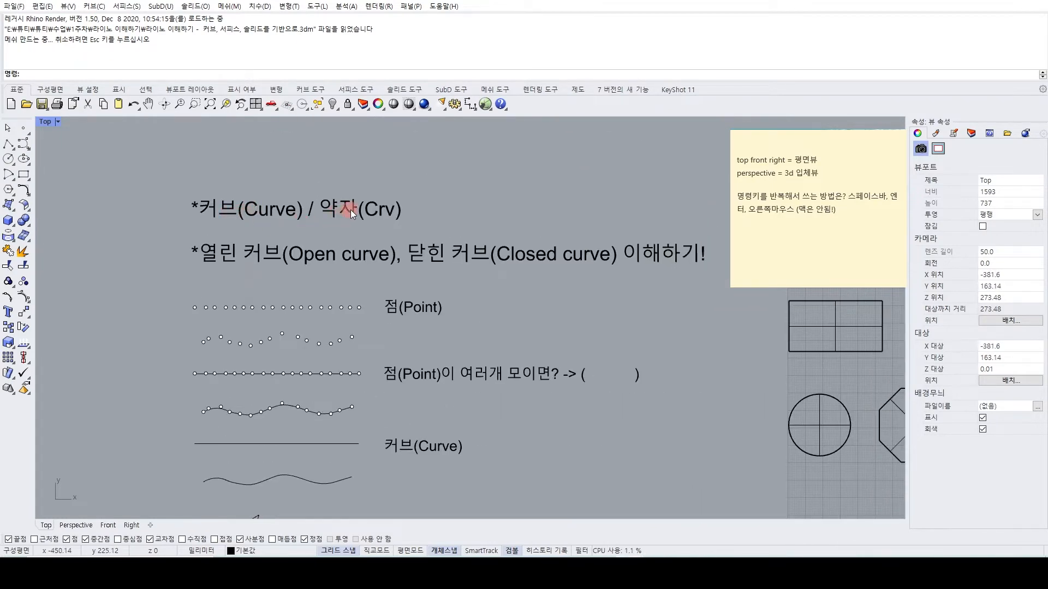
pyautogui.scroll(-4, 391, 219)
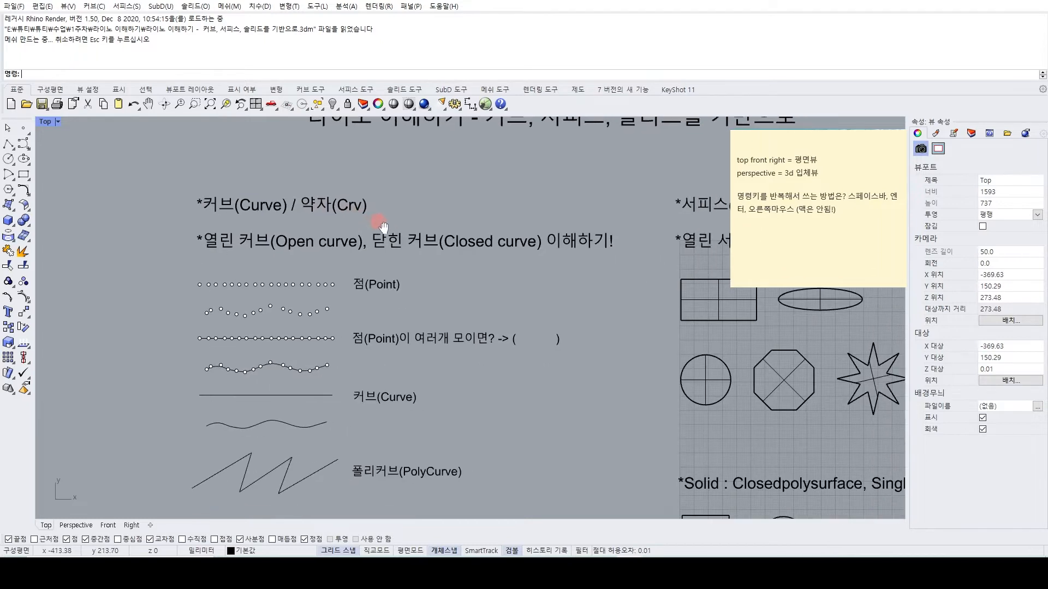
pyautogui.moveTo(420, 266); pyautogui.dragTo(381, 259, button='right')
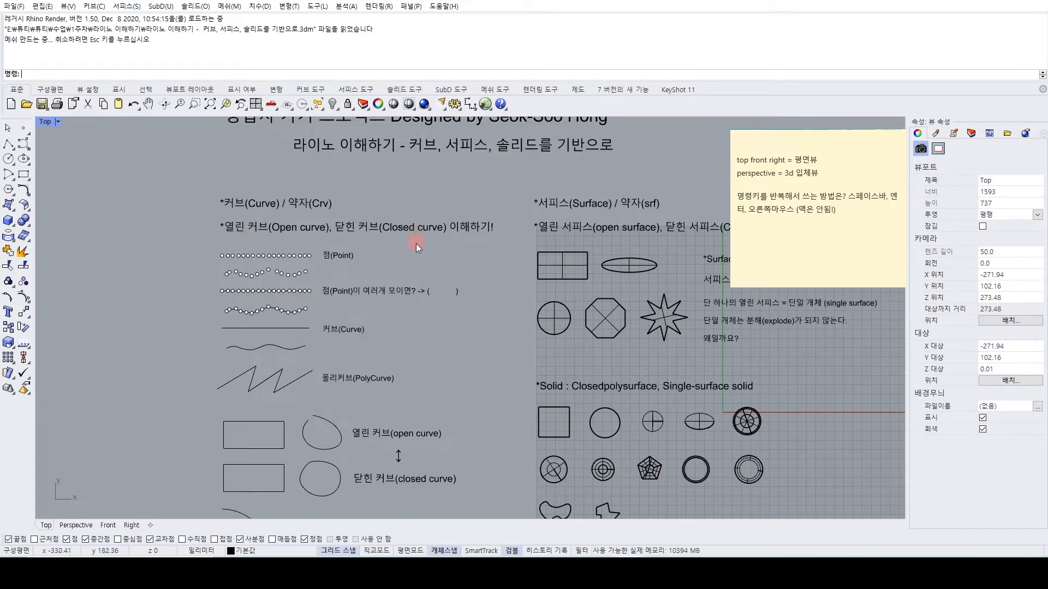
# Switch to the practice drawing and select the large decagon below the star to check its object type.
pyautogui.scroll(3, 415, 243)
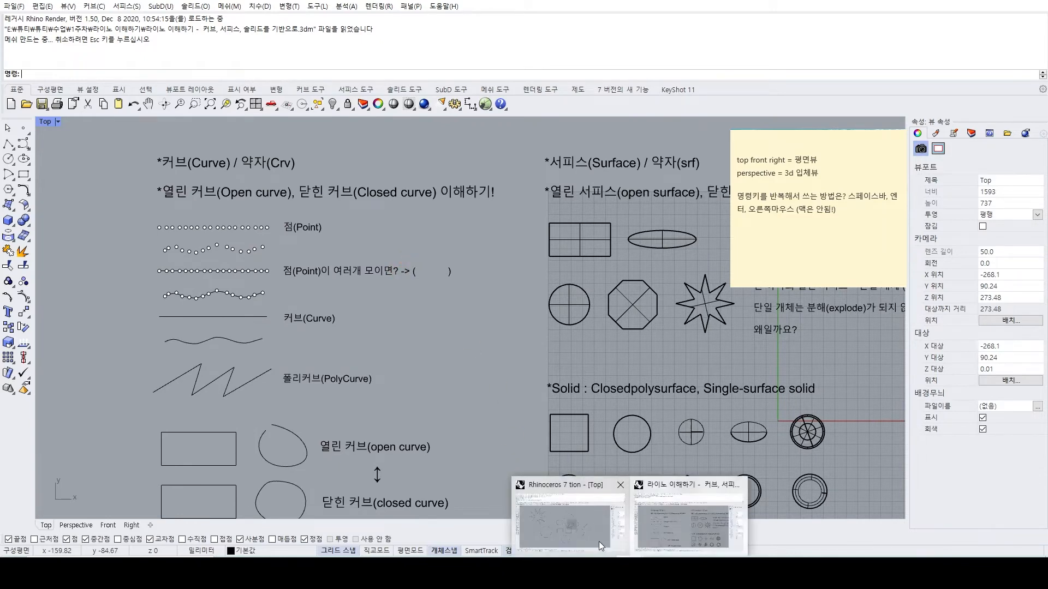
pyautogui.click(598, 542)
pyautogui.moveTo(409, 440); pyautogui.dragTo(410, 413, button='right')
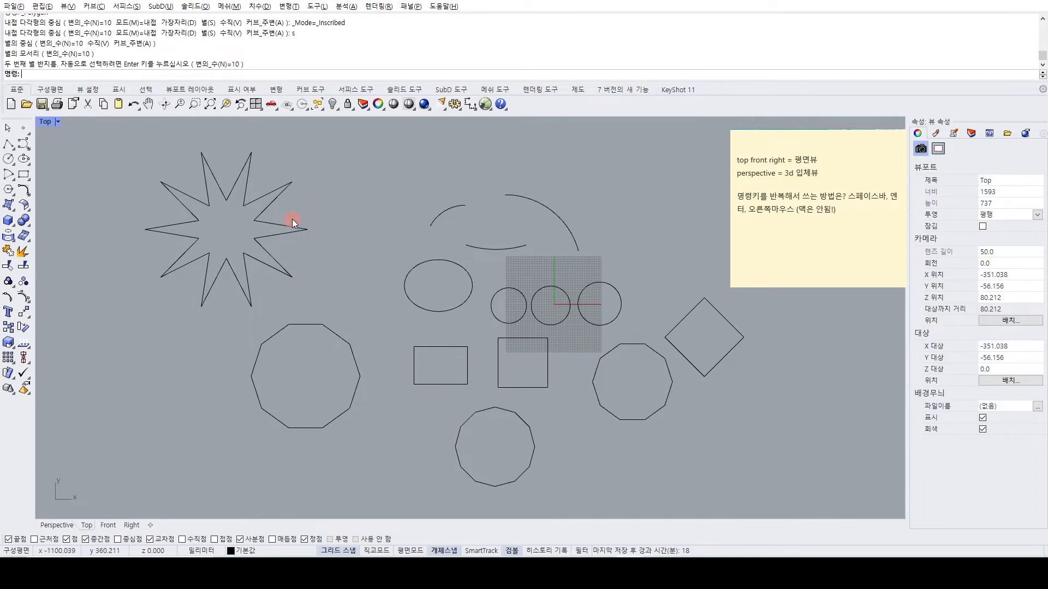
pyautogui.moveTo(293, 222); pyautogui.dragTo(283, 225, button='right')
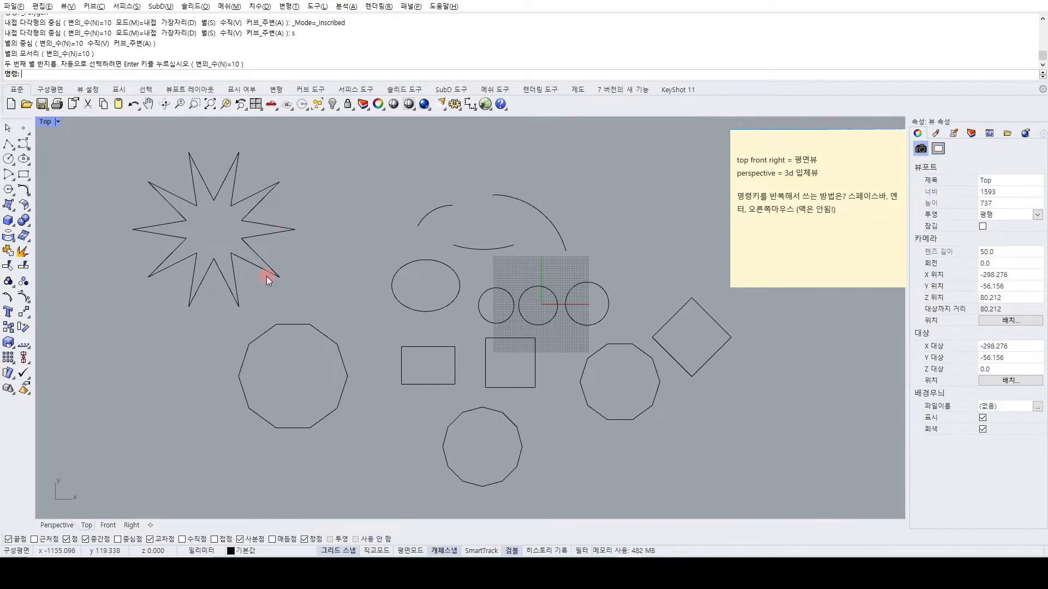
pyautogui.click(287, 324)
pyautogui.moveTo(338, 339)
pyautogui.mouseDown(button='right')
pyautogui.moveTo(328, 310)
pyautogui.moveTo(328, 328)
pyautogui.mouseUp(button='right')
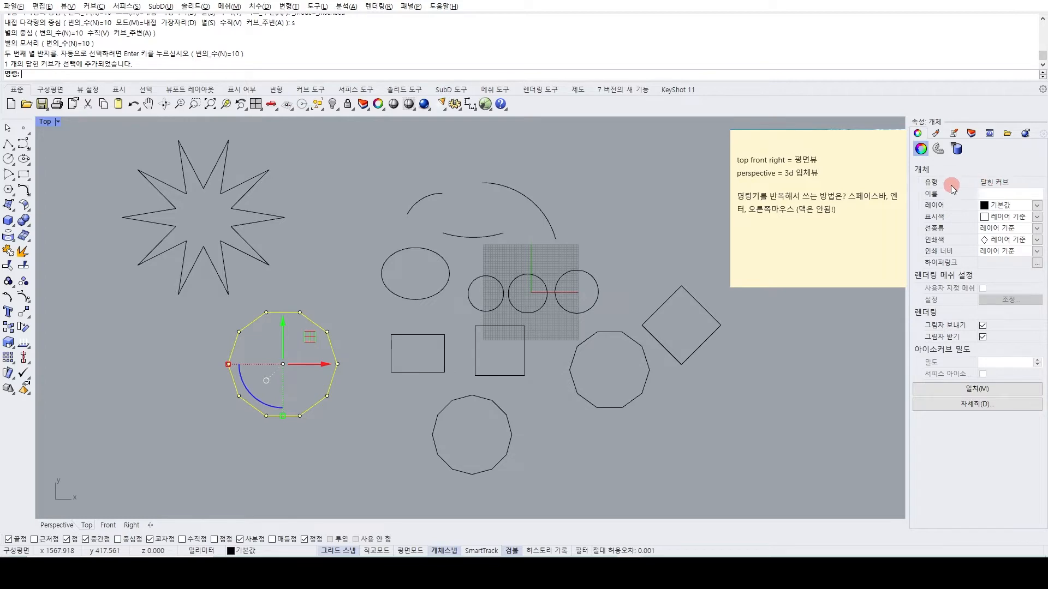
# Select the rectangles, polygons, diamond, star, ellipse and circles one at a time to check each object's type.
pyautogui.click(441, 371)
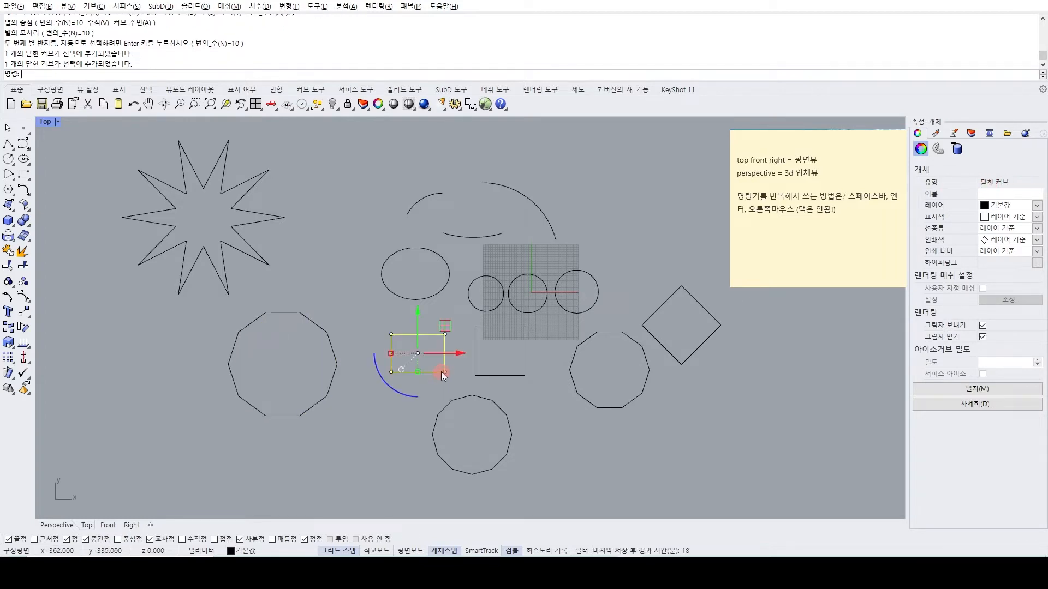
pyautogui.click(492, 375)
pyautogui.click(579, 386)
pyautogui.click(673, 355)
pyautogui.click(588, 309)
pyautogui.click(450, 274)
pyautogui.click(248, 243)
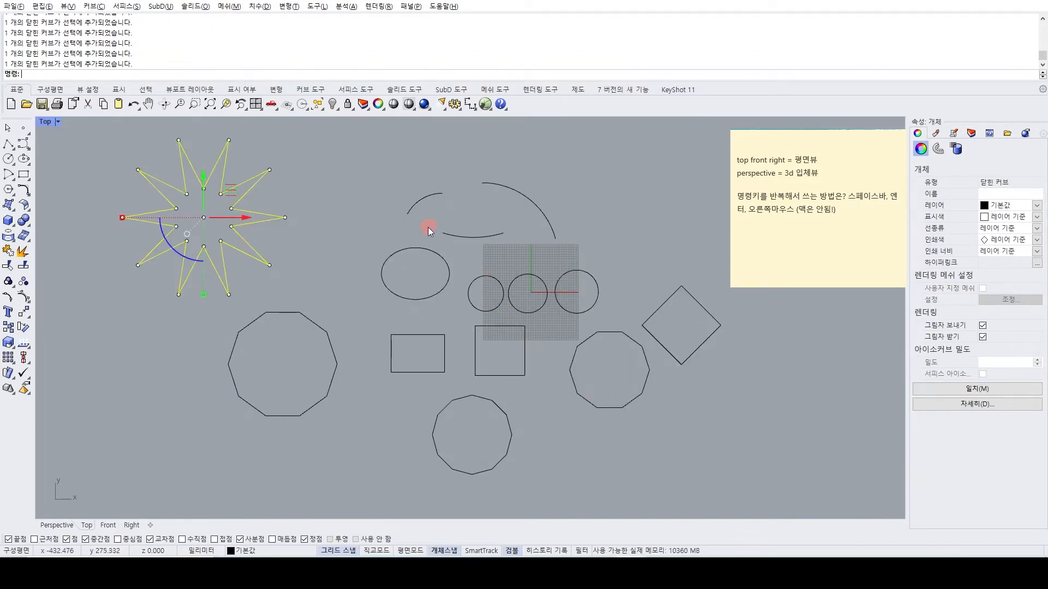
pyautogui.click(425, 248)
pyautogui.click(483, 276)
pyautogui.click(525, 274)
pyautogui.click(575, 271)
pyautogui.click(440, 331)
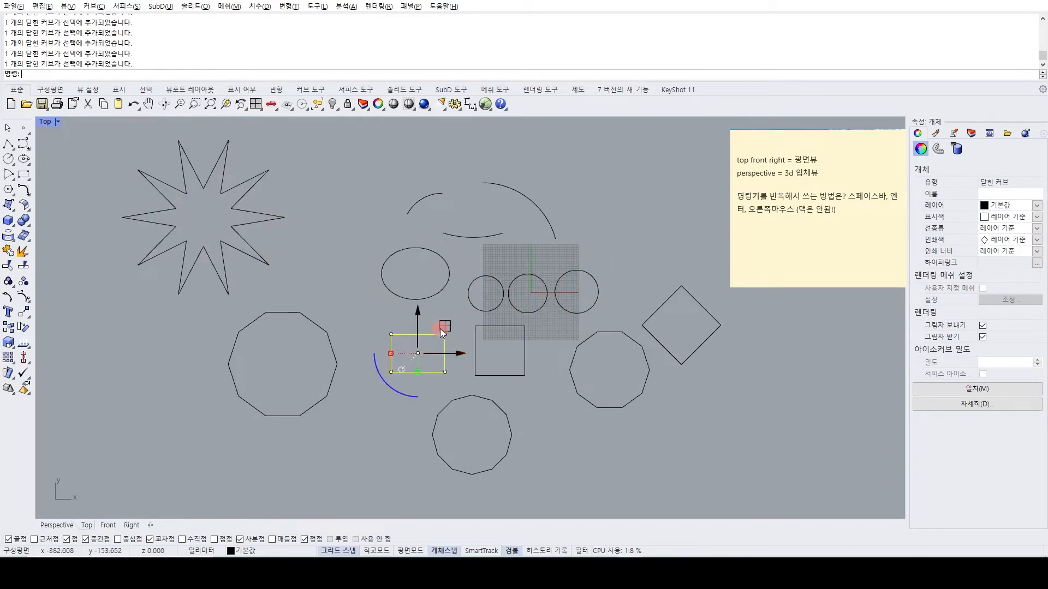
# Select the arcs above the ellipse and circles one at a time to check their object type.
pyautogui.click(435, 197)
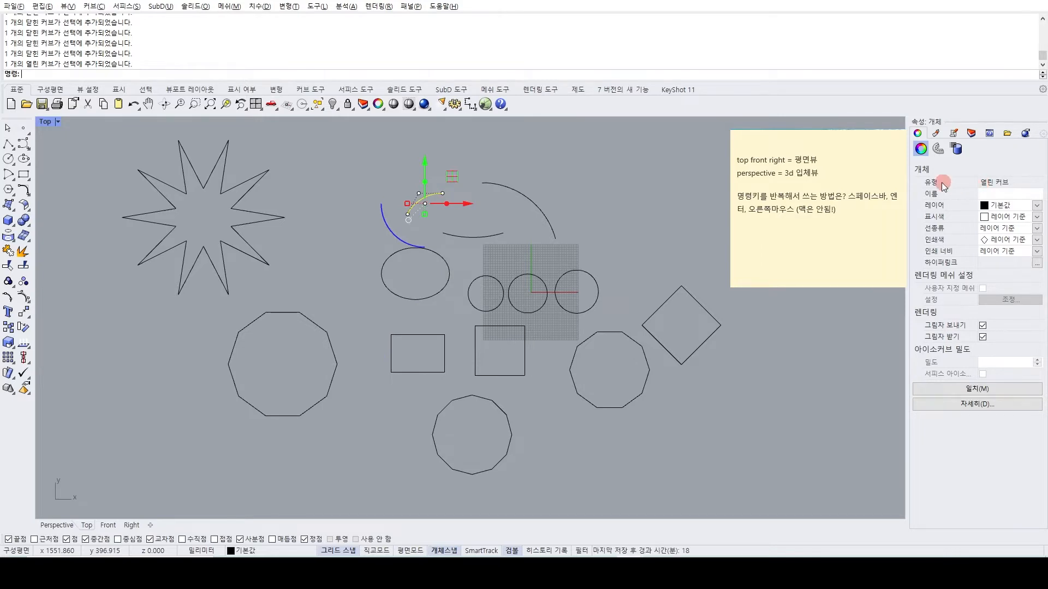
pyautogui.scroll(3, 512, 235)
pyautogui.moveTo(506, 217); pyautogui.dragTo(448, 333, button='right')
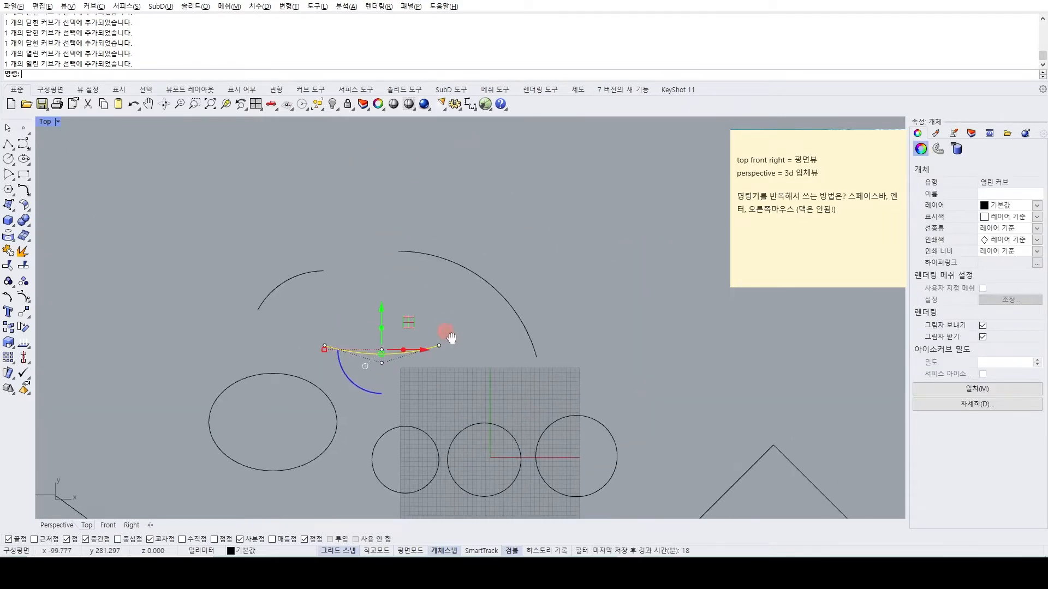
pyautogui.scroll(-6, 480, 300)
pyautogui.click(313, 308)
pyautogui.moveTo(351, 370); pyautogui.dragTo(355, 284, button='right')
pyautogui.moveTo(448, 235); pyautogui.dragTo(407, 322, button='right')
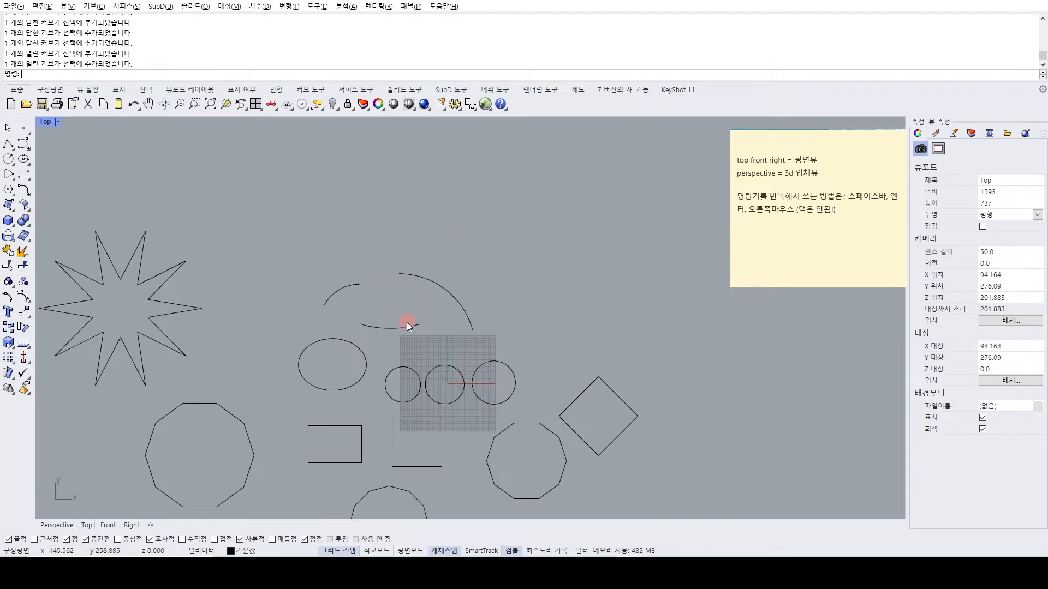
pyautogui.scroll(6, 390, 332)
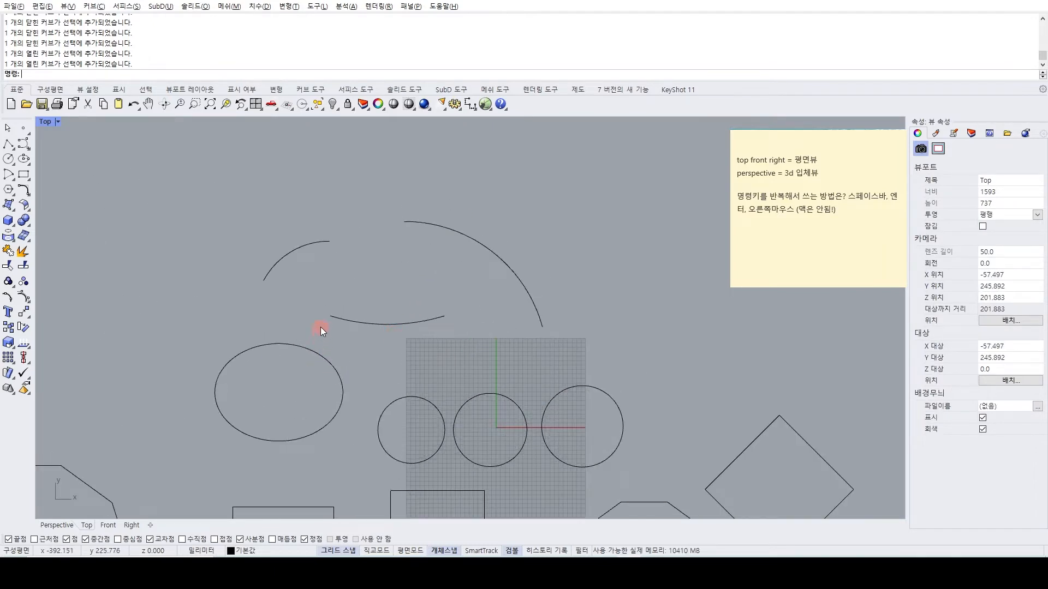
pyautogui.moveTo(289, 388); pyautogui.dragTo(296, 358, button='right')
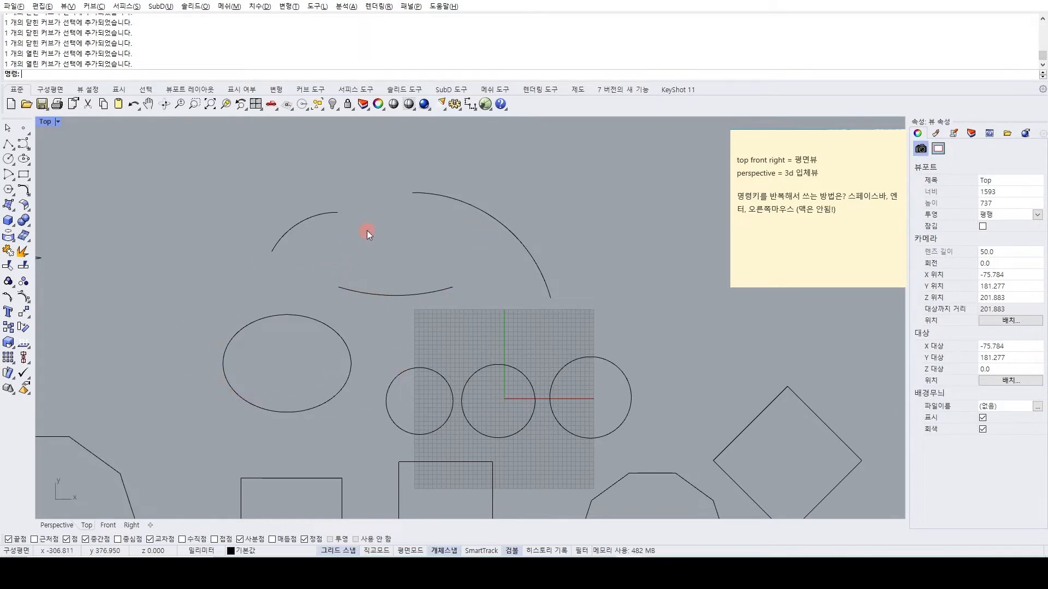
# Undo back to the earlier drawing of points, polylines and freeform curves, and redo the last undone curve.
pyautogui.scroll(-3, 439, 275)
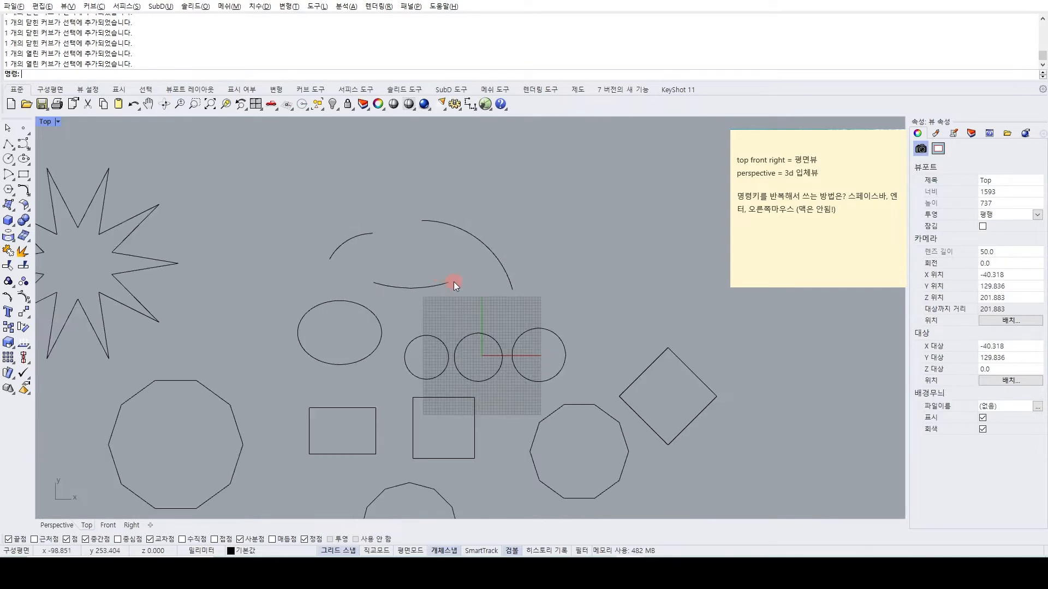
pyautogui.moveTo(529, 328); pyautogui.dragTo(448, 307, button='right')
pyautogui.scroll(-2, 541, 256)
pyautogui.moveTo(546, 259); pyautogui.dragTo(556, 293, button='right')
pyautogui.hotkey('ctrl', 'z')
pyautogui.hotkey('ctrl', 'z')
pyautogui.hotkey('ctrl', 'z')
pyautogui.hotkey('ctrl', 'z')
pyautogui.hotkey('ctrl', 'z')
pyautogui.hotkey('ctrl', 'z')
pyautogui.hotkey('ctrl', 'z')
pyautogui.hotkey('ctrl', 'z')
pyautogui.hotkey('ctrl', 'z')
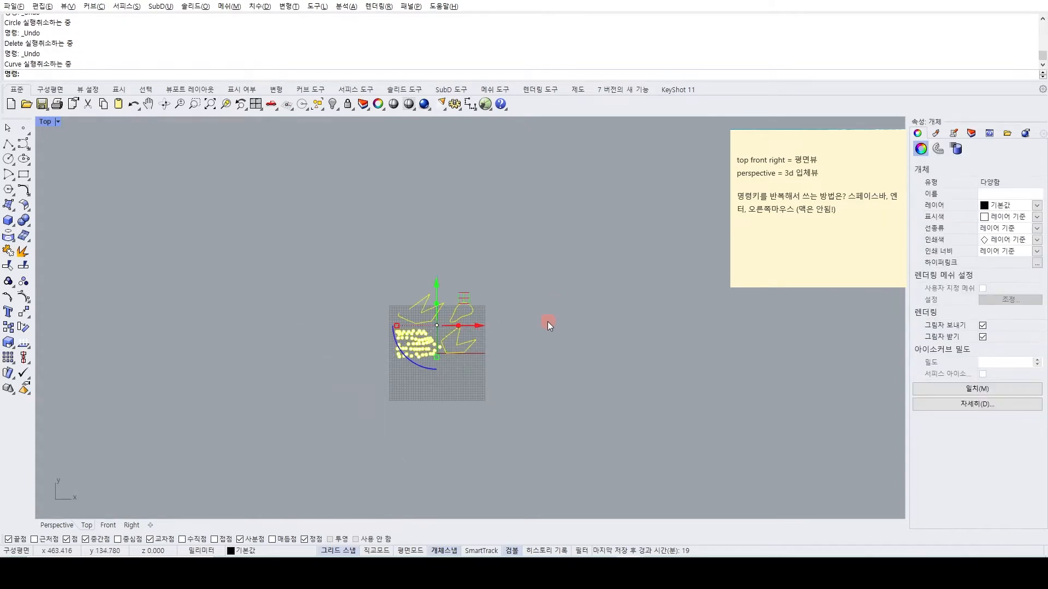
pyautogui.hotkey('ctrl', 'y')
pyautogui.scroll(8, 441, 325)
pyautogui.scroll(4, 480, 328)
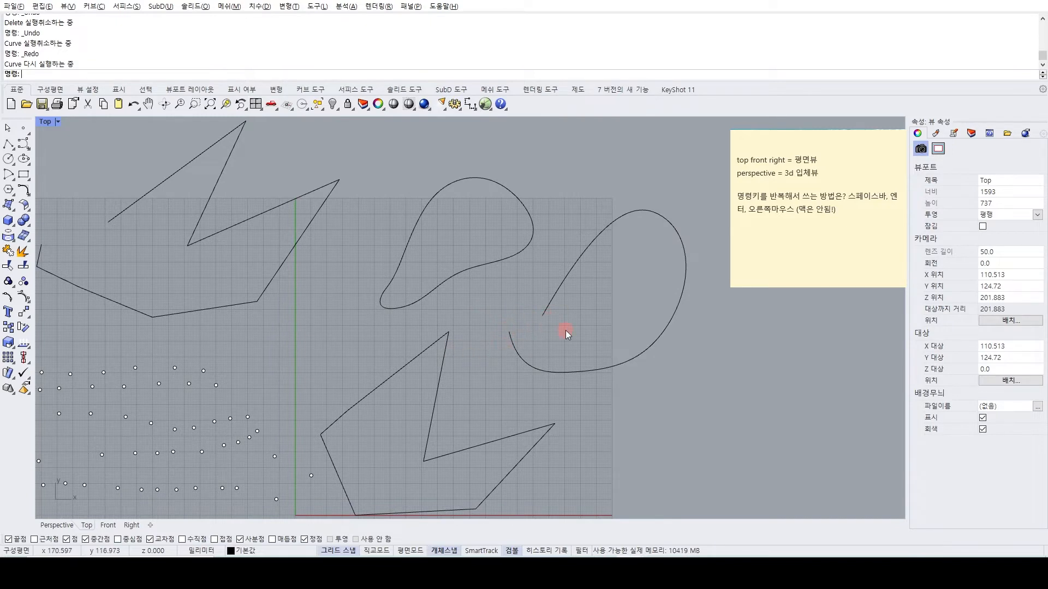
# Select the two freeform curves in turn to compare their object types, and clear the selection.
pyautogui.moveTo(565, 330); pyautogui.dragTo(618, 326, button='right')
pyautogui.moveTo(472, 313); pyautogui.dragTo(452, 297, button='right')
pyautogui.moveTo(236, 290); pyautogui.dragTo(229, 336, button='right')
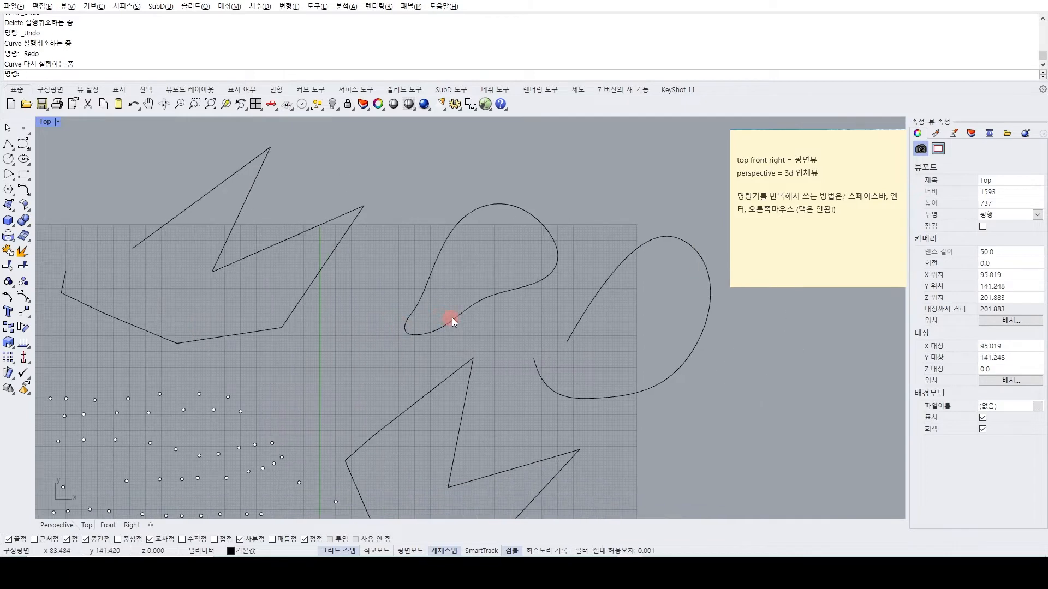
pyautogui.click(415, 312)
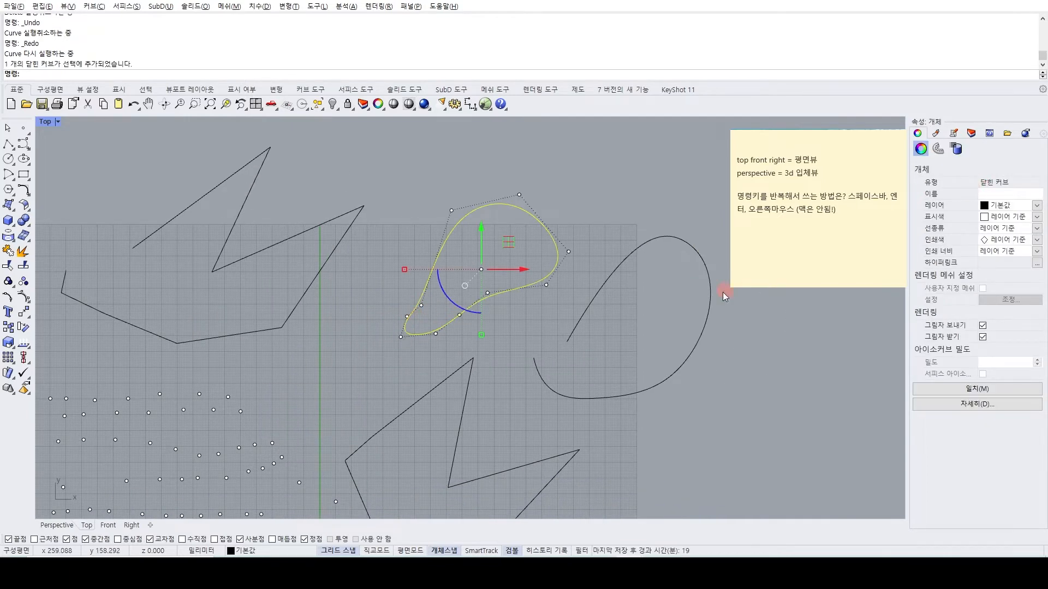
pyautogui.click(566, 341)
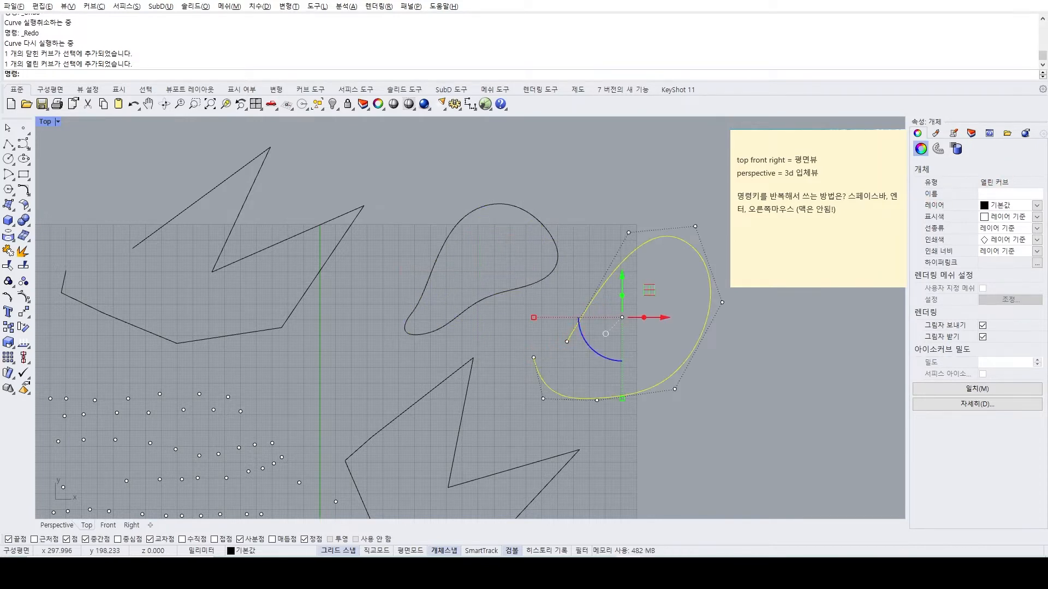
pyautogui.click(667, 473)
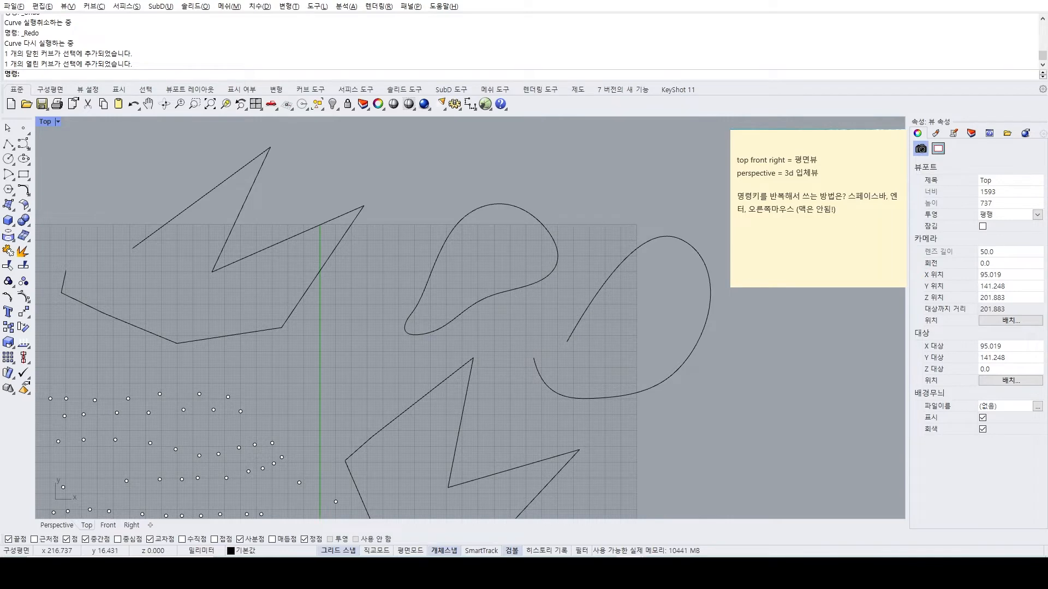
# Return to the lesson file and examine the Point, Curve, PolyCurve, open curve and closed curve examples.
pyautogui.click(687, 498)
pyautogui.scroll(4, 401, 316)
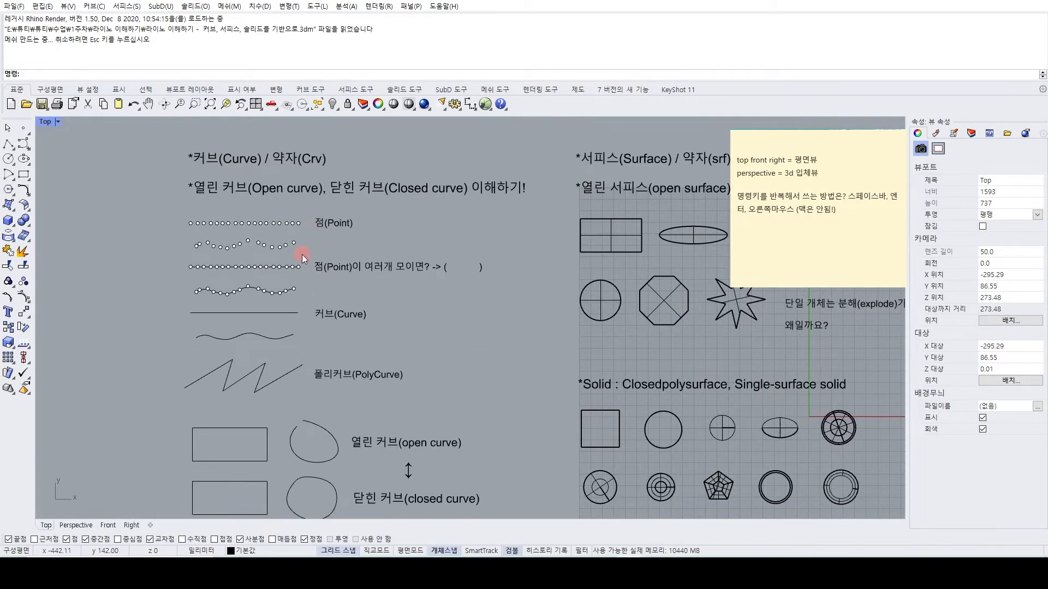
pyautogui.scroll(-1, 302, 267)
pyautogui.scroll(3, 280, 323)
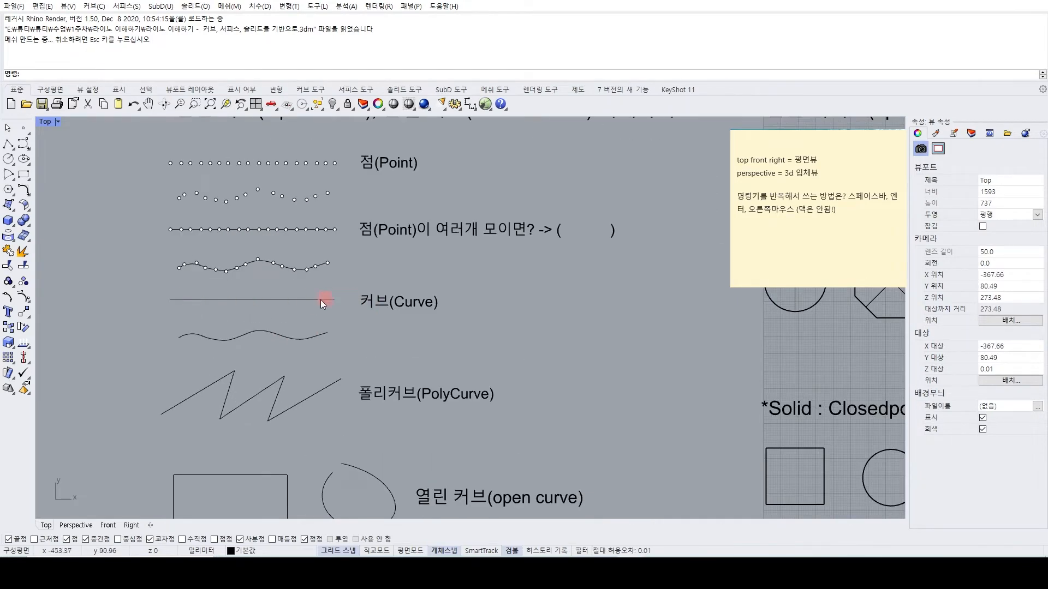
pyautogui.scroll(-2, 352, 303)
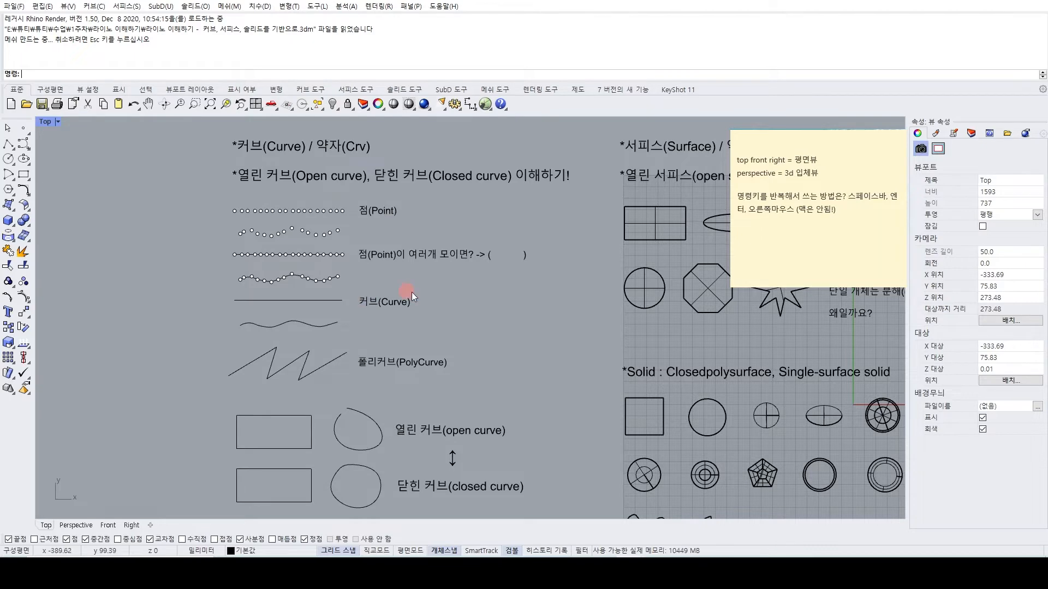
pyautogui.scroll(-3, 362, 293)
pyautogui.scroll(5, 395, 381)
pyautogui.scroll(3, 402, 372)
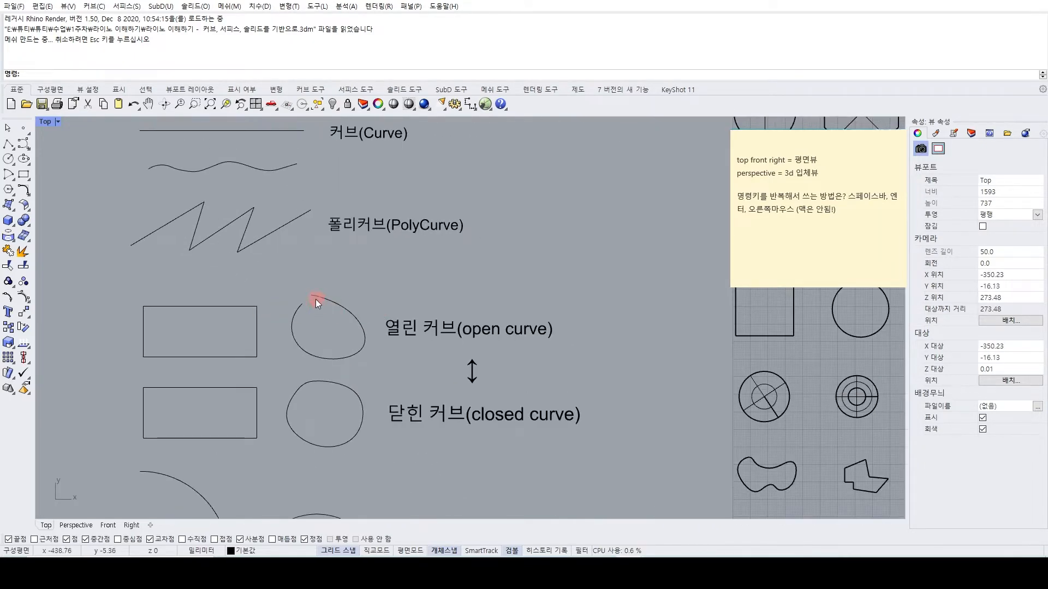
pyautogui.moveTo(428, 320); pyautogui.dragTo(425, 281, button='right')
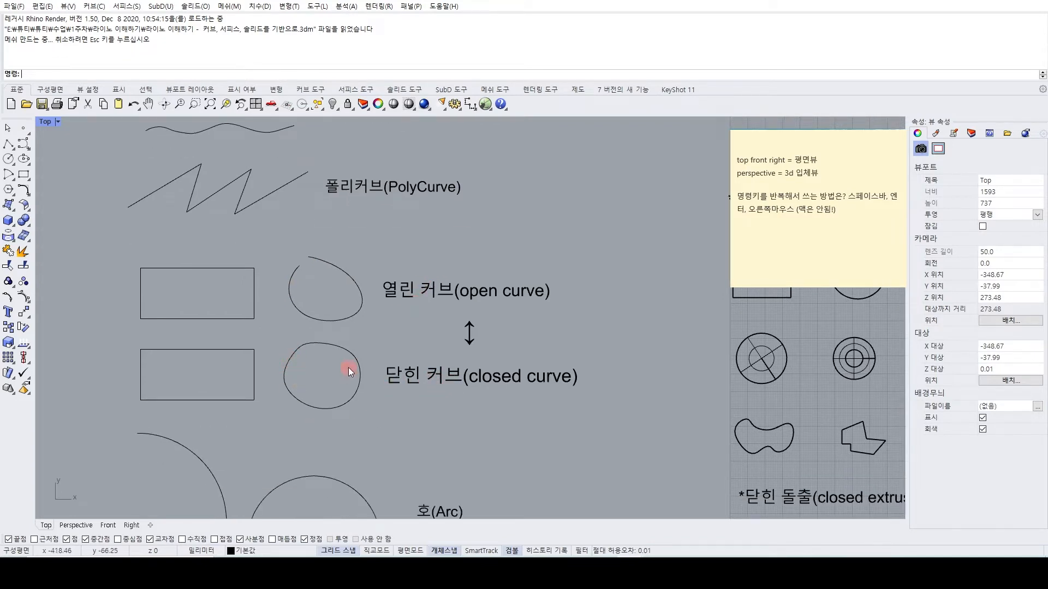
pyautogui.moveTo(288, 336); pyautogui.dragTo(382, 316, button='right')
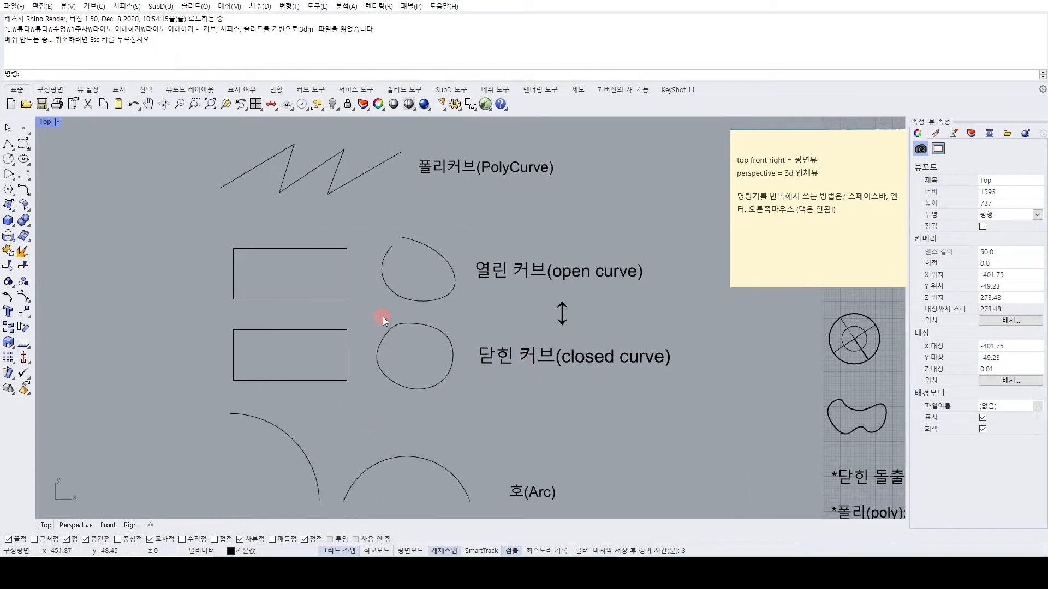
pyautogui.moveTo(382, 317); pyautogui.dragTo(396, 323, button='right')
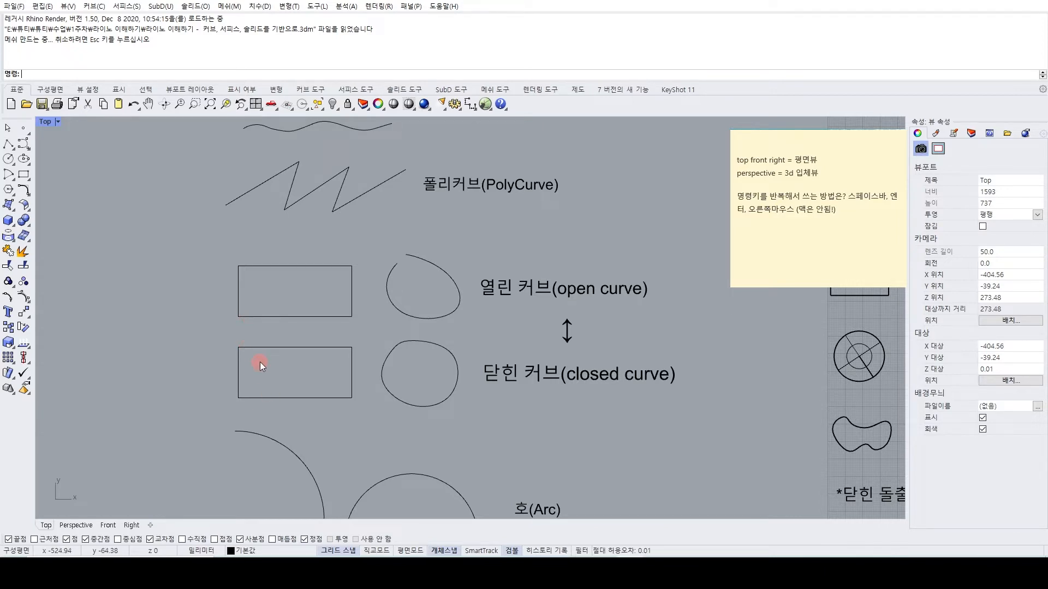
pyautogui.moveTo(260, 362); pyautogui.dragTo(264, 363, button='right')
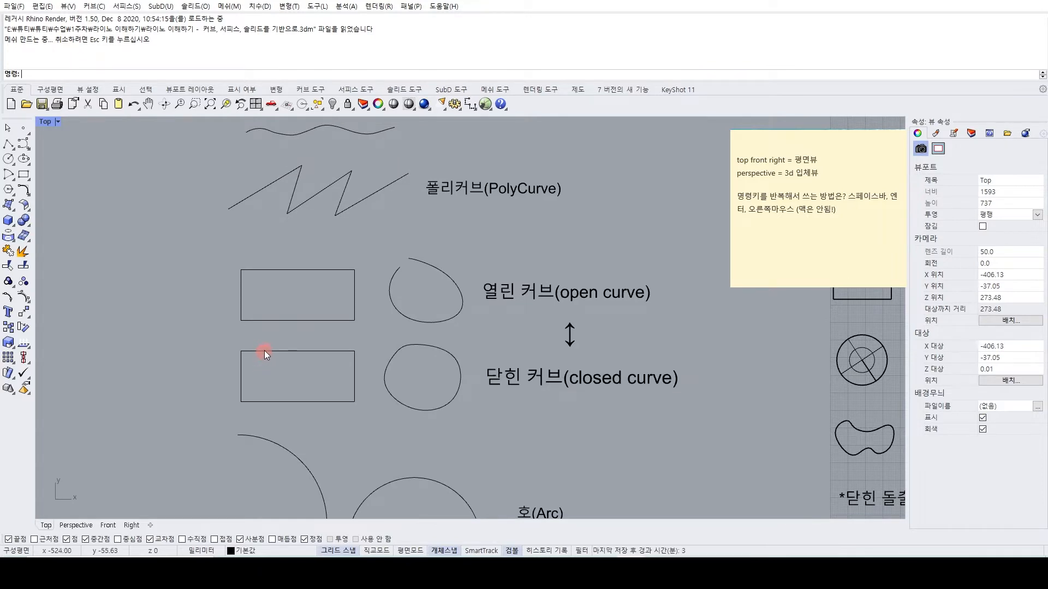
# Compare the object types of the closed-curve rectangle and the individual edges of the open-curve rectangle.
pyautogui.click(266, 352)
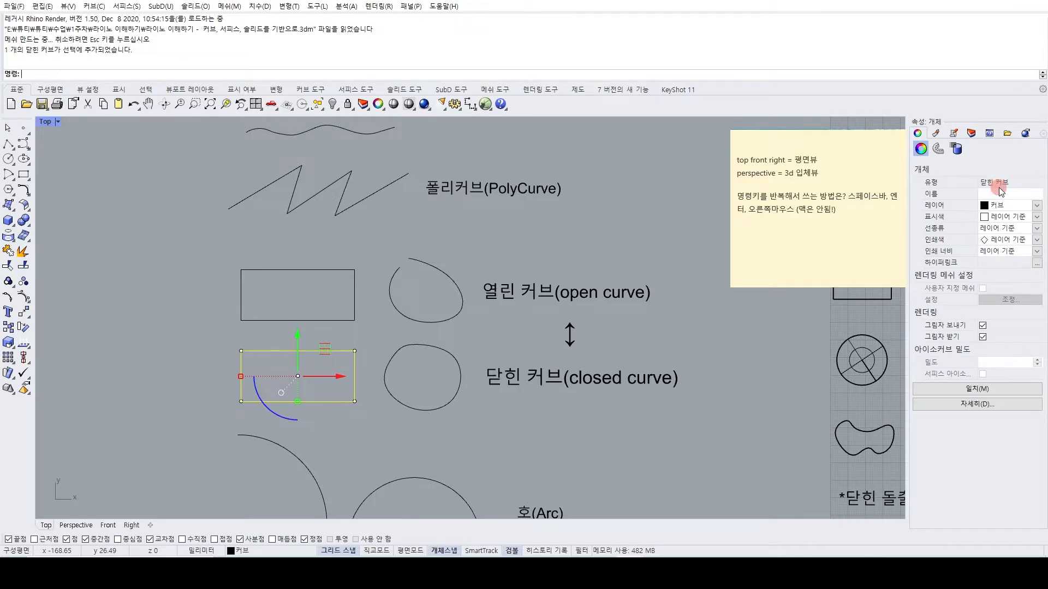
pyautogui.click(189, 324)
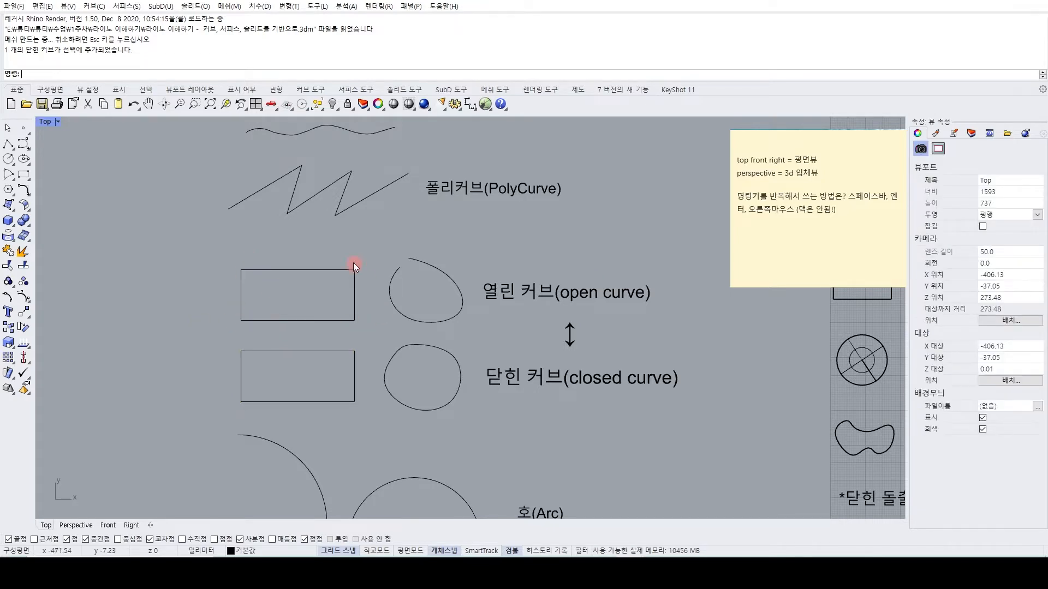
pyautogui.click(309, 320)
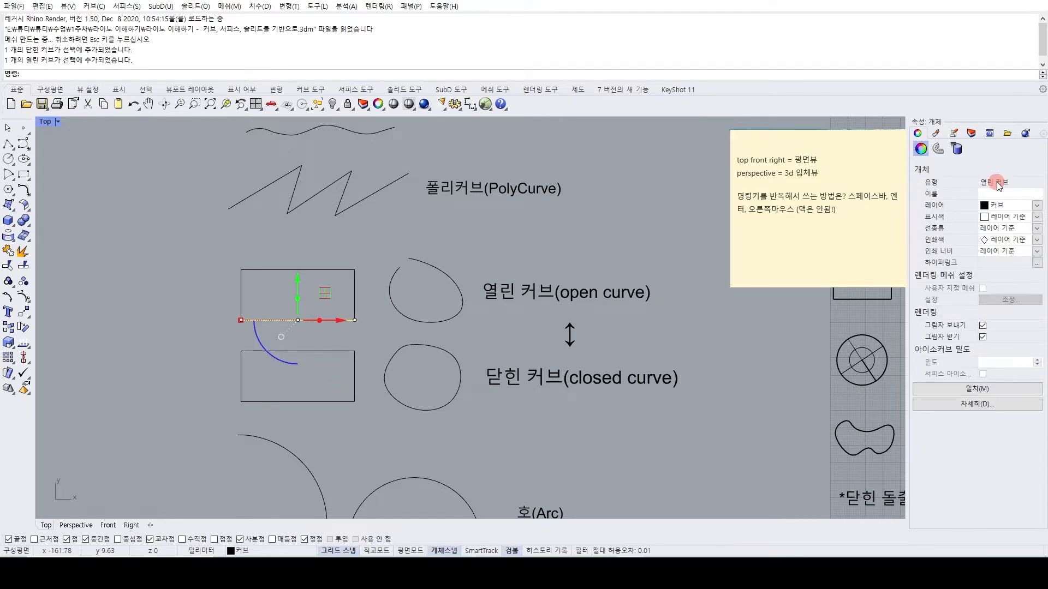
pyautogui.click(240, 280)
pyautogui.click(327, 268)
pyautogui.click(354, 284)
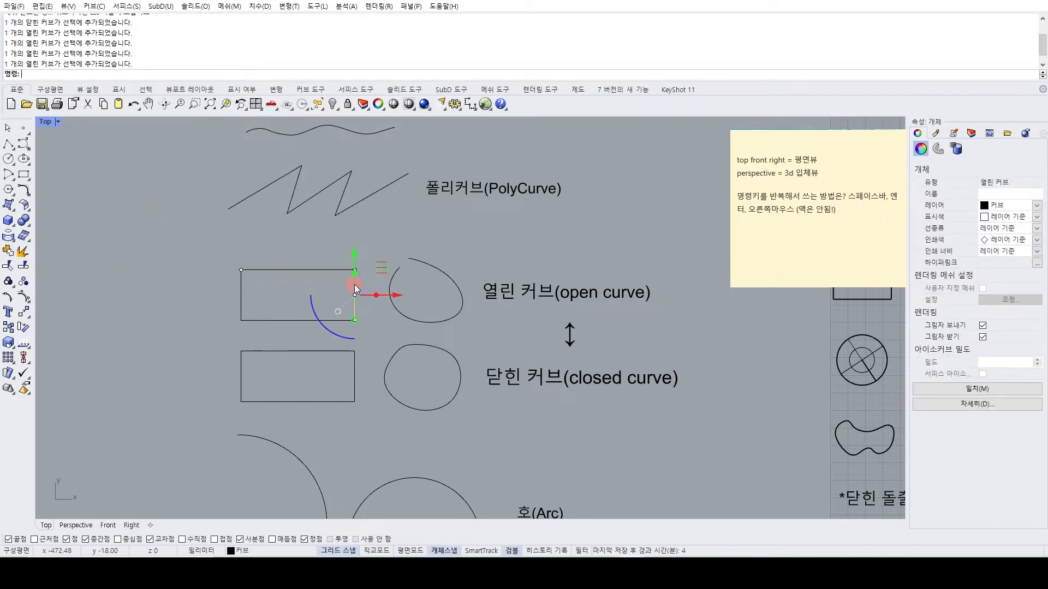
pyautogui.click(249, 313)
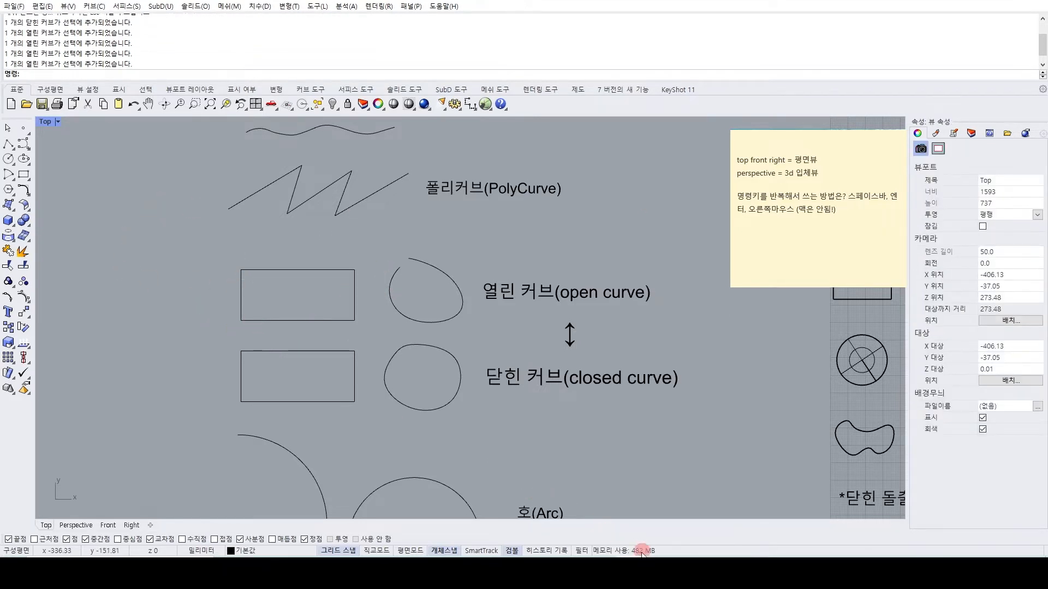
# Switch to the practice drawing and draw an open six-point polyline outside the grid, beyond the earlier zigzag polyline.
pyautogui.moveTo(631, 555)
pyautogui.click(578, 520)
pyautogui.scroll(-4, 323, 326)
pyautogui.moveTo(322, 326); pyautogui.dragTo(445, 350, button='right')
pyautogui.click(8, 144)
pyautogui.click(193, 199)
pyautogui.click(124, 289)
pyautogui.click(150, 330)
pyautogui.click(188, 304)
pyautogui.click(227, 275)
pyautogui.click(264, 256)
pyautogui.press('Return')
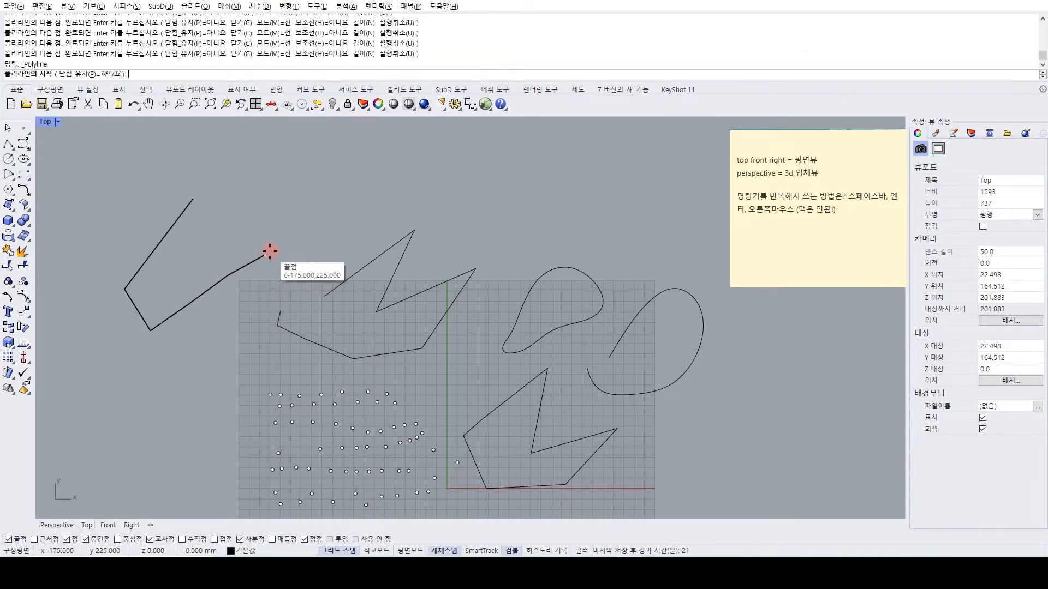
# Draw a separate single-segment polyline from the new polyline's end point at -175,225 up toward its open side.
pyautogui.click(266, 253)
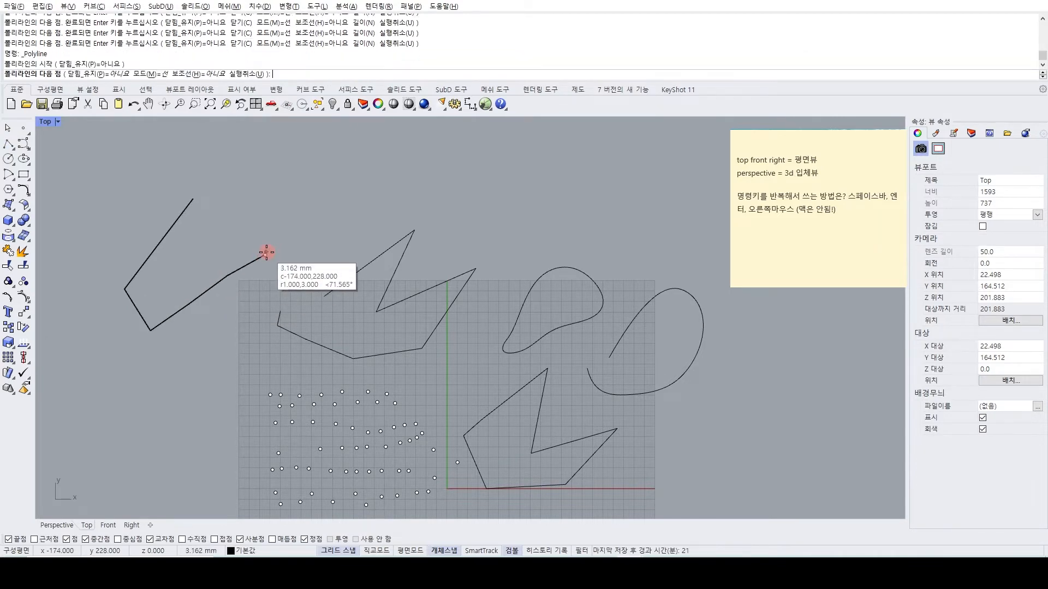
pyautogui.click(242, 215)
pyautogui.press('Return')
pyautogui.scroll(3, 262, 257)
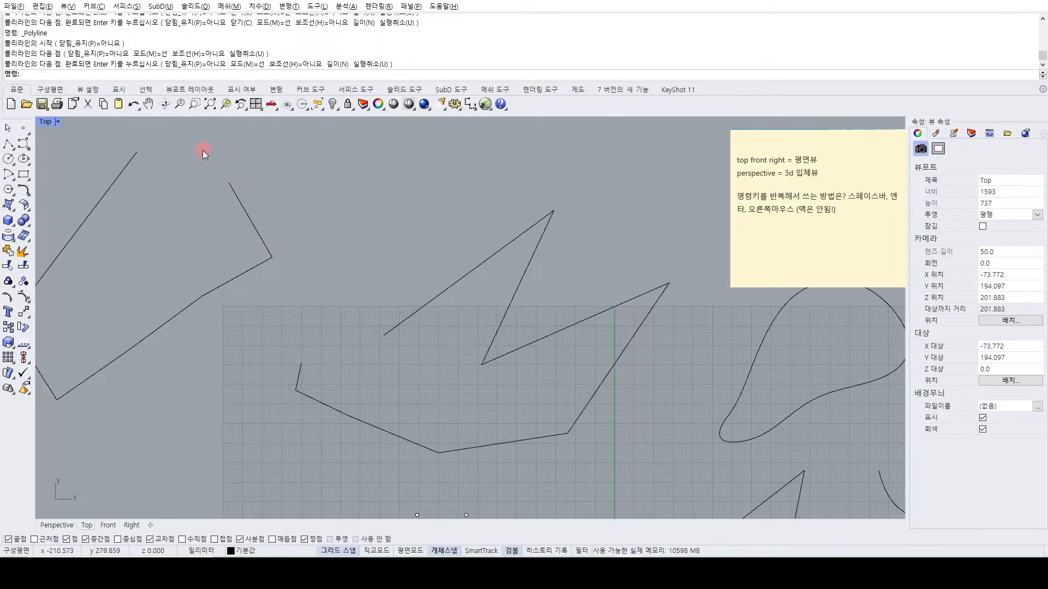
# Close the remaining gap with a separate single-segment polyline from the short segment's free end to the six-point polyline's open end.
pyautogui.moveTo(235, 199); pyautogui.dragTo(301, 270, button='right')
pyautogui.rightClick(300, 266)
pyautogui.click(297, 254)
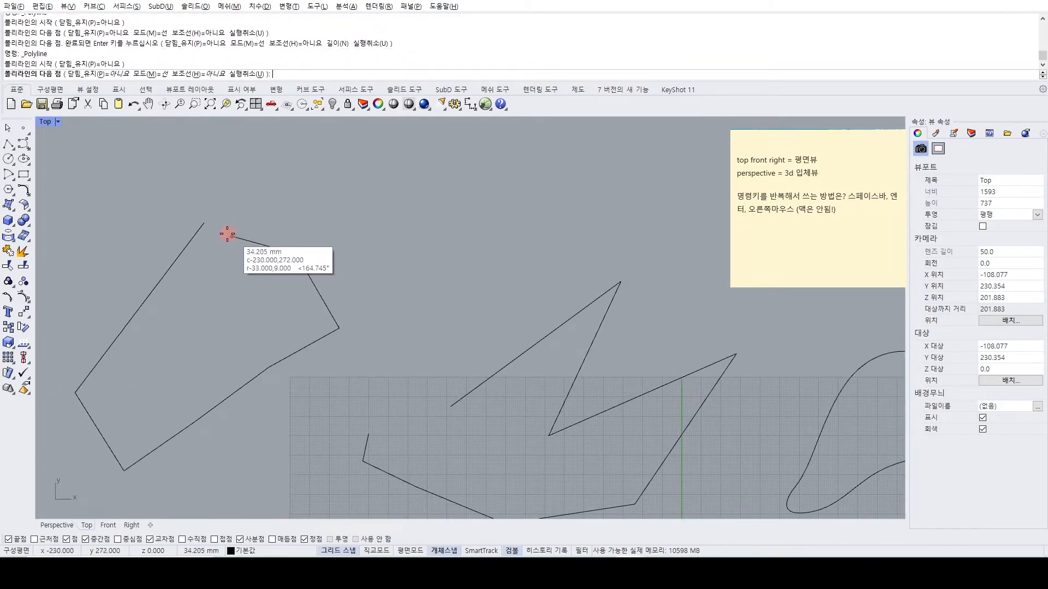
pyautogui.click(205, 223)
pyautogui.rightClick(229, 235)
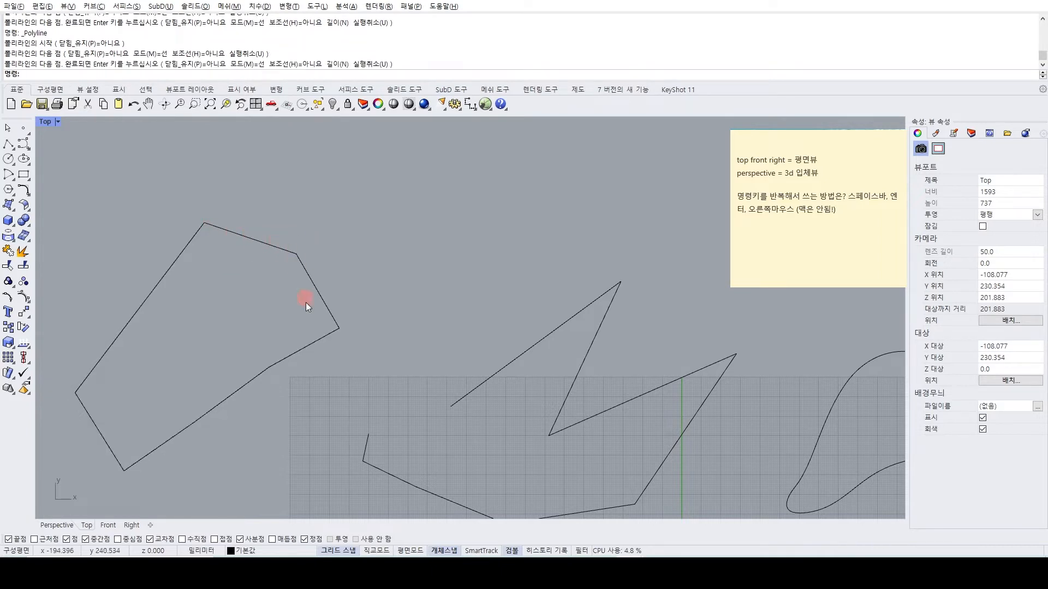
# Check the object types of the separate pieces forming the new outline, alternating between its two single segments.
pyautogui.click(311, 346)
pyautogui.click(332, 316)
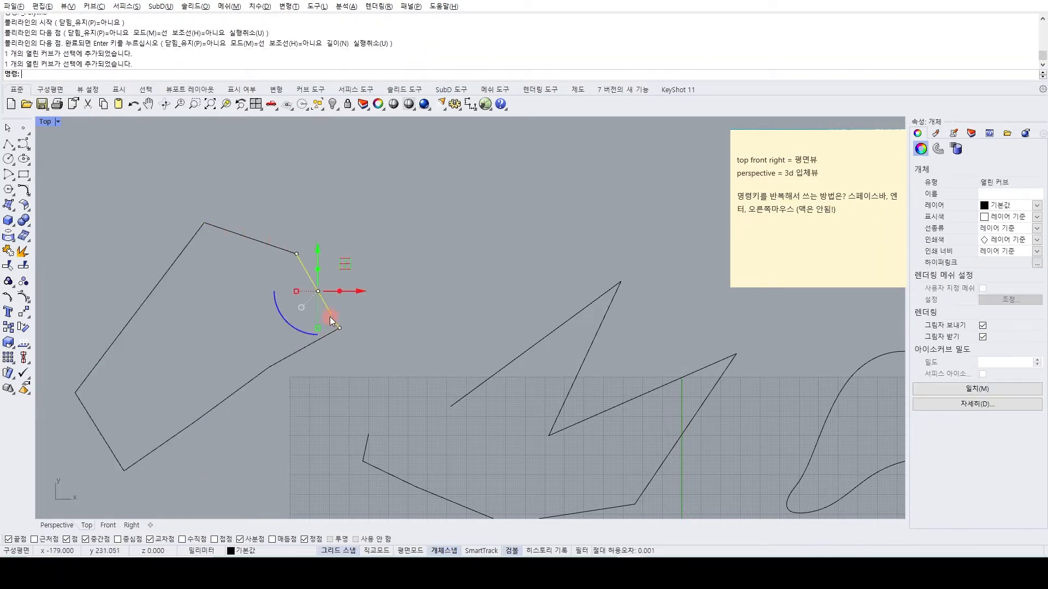
pyautogui.click(284, 251)
pyautogui.click(304, 268)
pyautogui.click(277, 244)
pyautogui.click(307, 270)
pyautogui.click(280, 248)
pyautogui.click(302, 267)
pyautogui.click(276, 246)
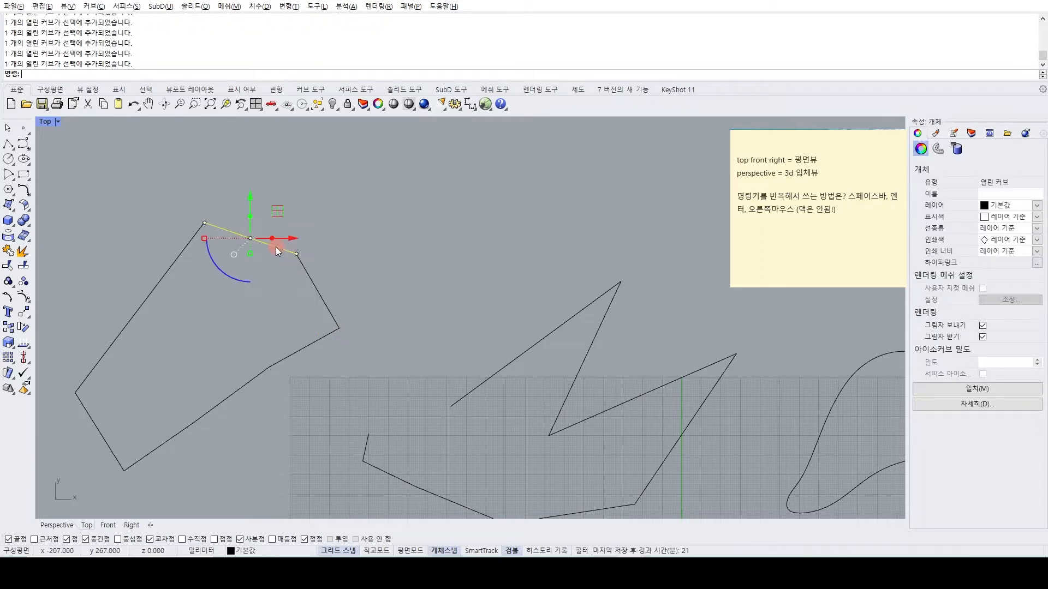
pyautogui.click(388, 256)
# Examine whether the outline is one curve by selecting all of it together and then its pieces individually.
pyautogui.scroll(-5, 343, 264)
pyautogui.scroll(3, 342, 265)
pyautogui.scroll(-1, 346, 267)
pyautogui.scroll(2, 347, 268)
pyautogui.moveTo(321, 228); pyautogui.dragTo(201, 374)
pyautogui.click(332, 275)
pyautogui.click(298, 241)
pyautogui.click(342, 296)
pyautogui.click(287, 327)
pyautogui.moveTo(355, 327); pyautogui.dragTo(206, 213)
pyautogui.click(99, 262)
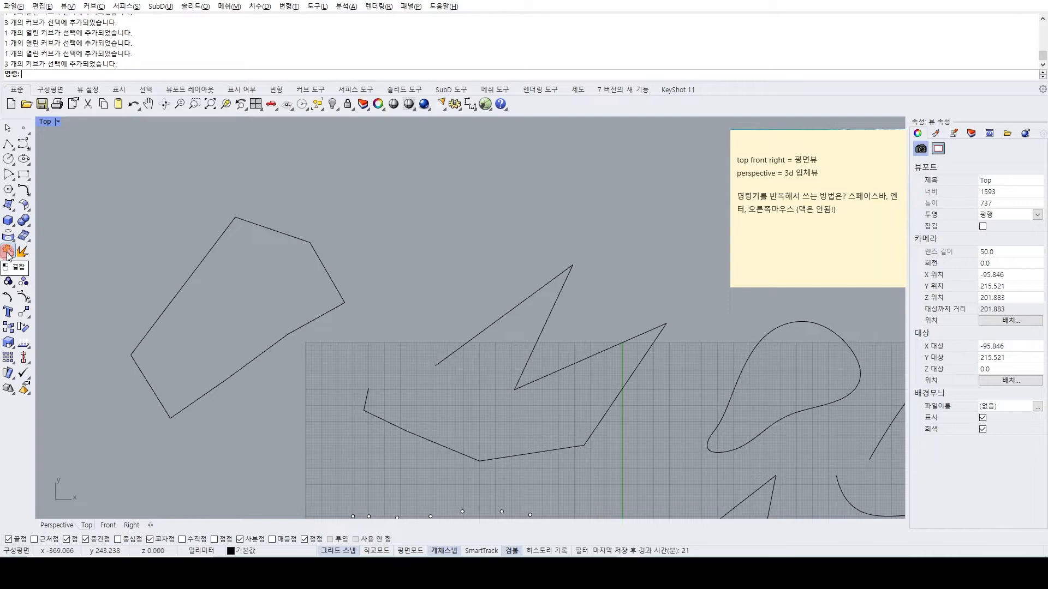
# Join the outline's two single segments and the long polyline into one curve, and check its object type.
pyautogui.click(8, 252)
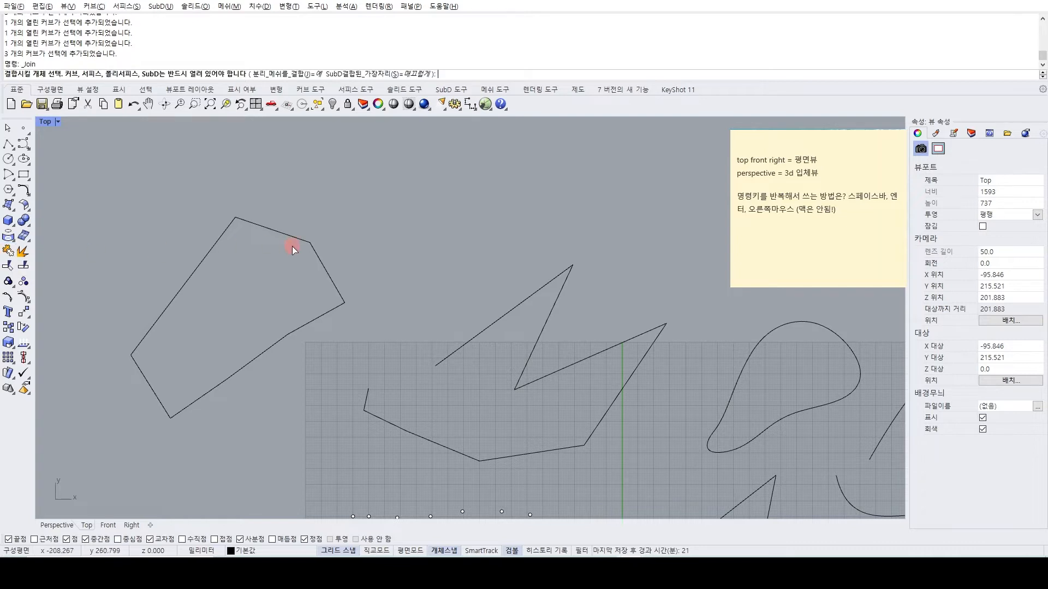
pyautogui.click(330, 274)
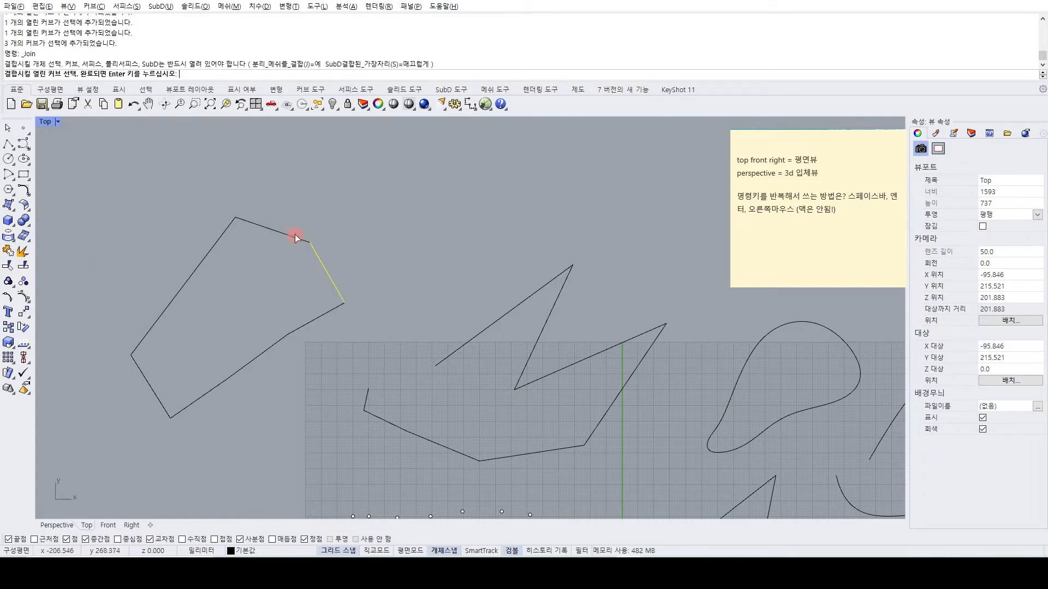
pyautogui.click(224, 234)
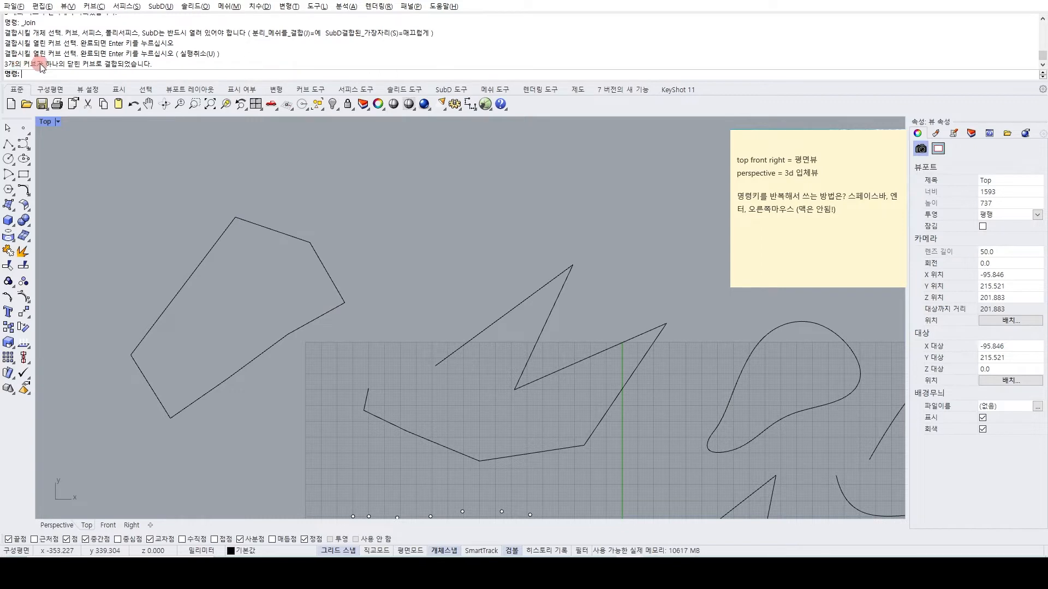
pyautogui.click(270, 230)
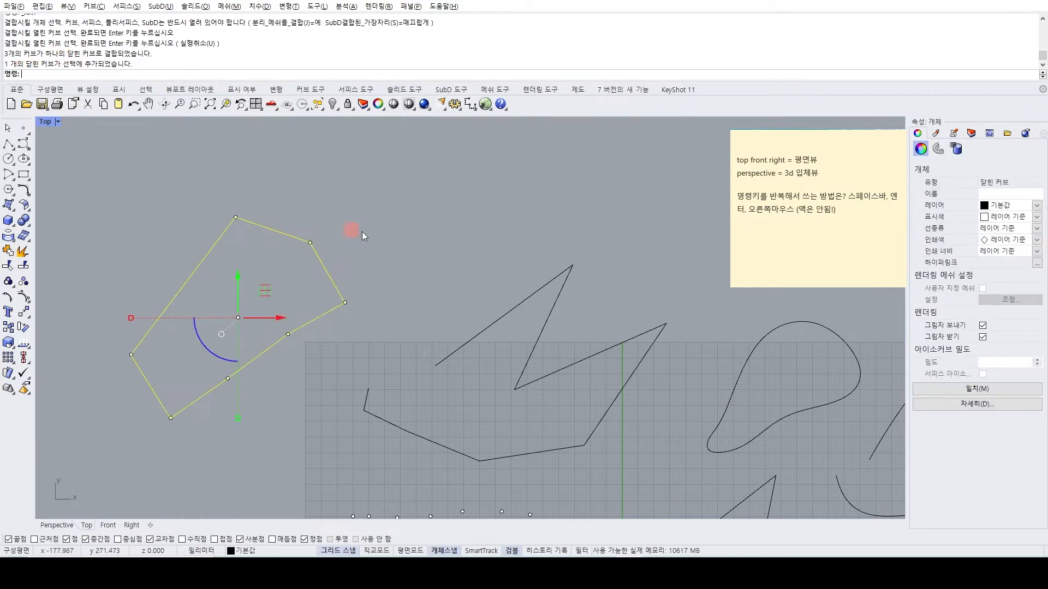
pyautogui.scroll(-6, 439, 286)
pyautogui.moveTo(449, 282); pyautogui.dragTo(350, 274, button='right')
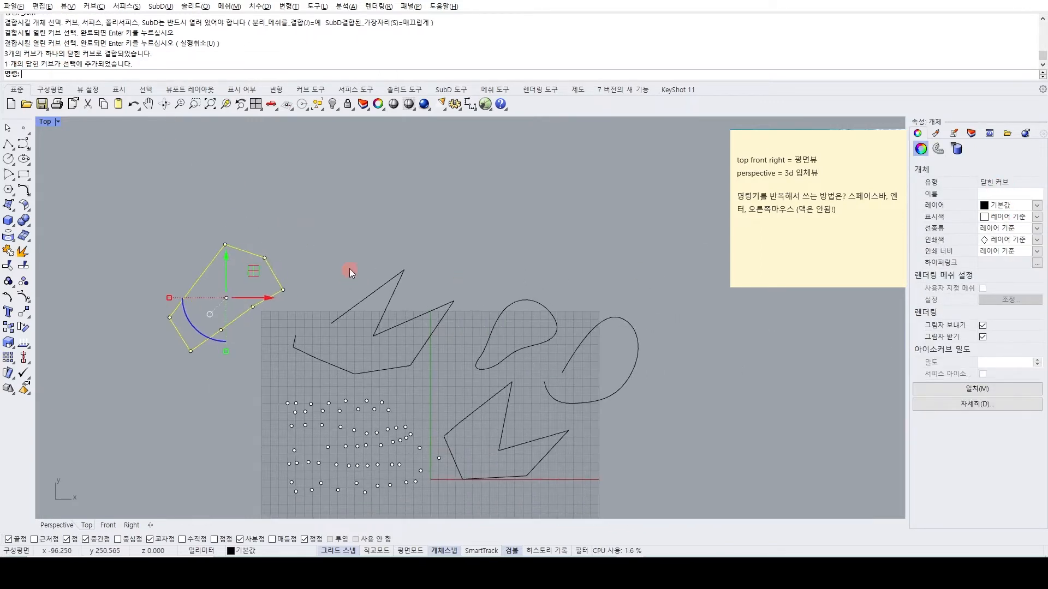
pyautogui.click(343, 251)
pyautogui.moveTo(310, 311); pyautogui.dragTo(332, 292, button='right')
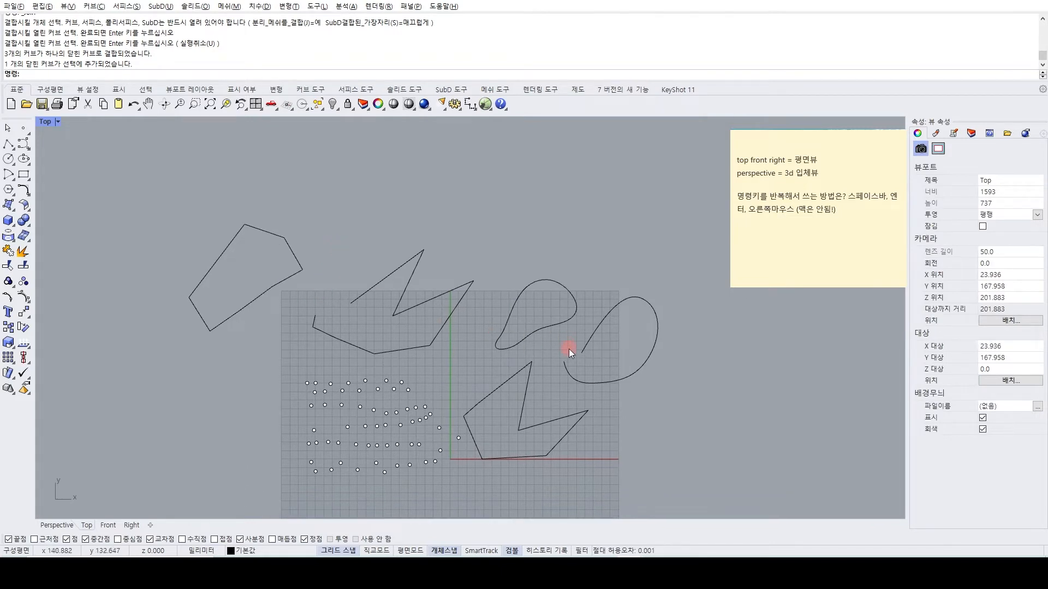
# Switch to the lesson file's open and closed curve examples and add the question "open crv, closed crv 차이?" to the sticky note.
pyautogui.click(650, 546)
pyautogui.scroll(-2, 551, 426)
pyautogui.moveTo(535, 369); pyautogui.dragTo(446, 299, button='right')
pyautogui.scroll(2, 428, 274)
pyautogui.click(867, 232)
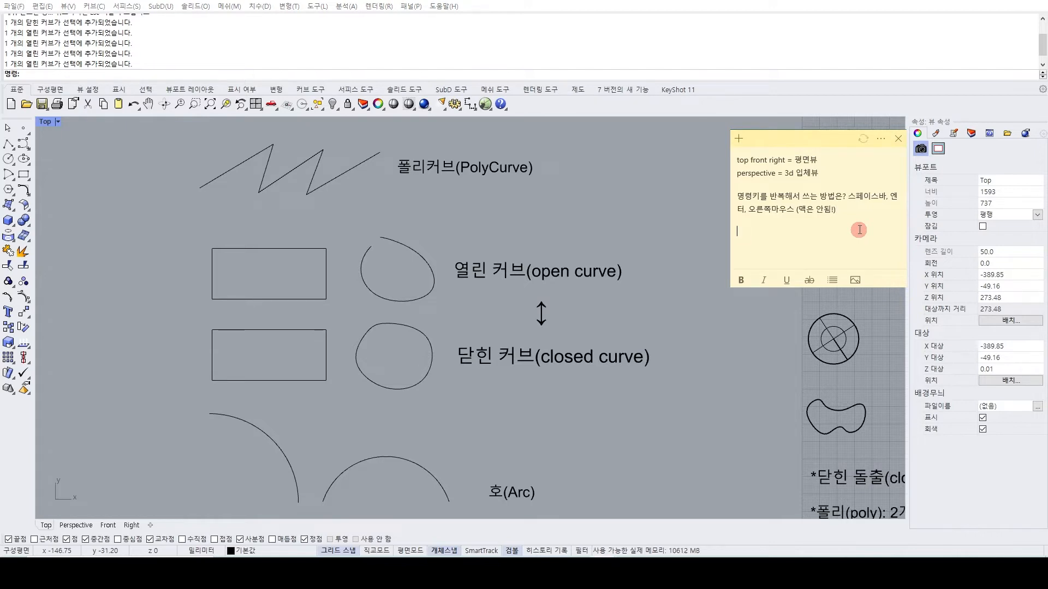
pyautogui.write('ope')
pyautogui.press('BackSpace')
pyautogui.press('BackSpace')
pyautogui.write('r')
pyautogui.write('v ')
pyautogui.write('/')
pyautogui.write(' closed')
pyautogui.write(' crv 차이')
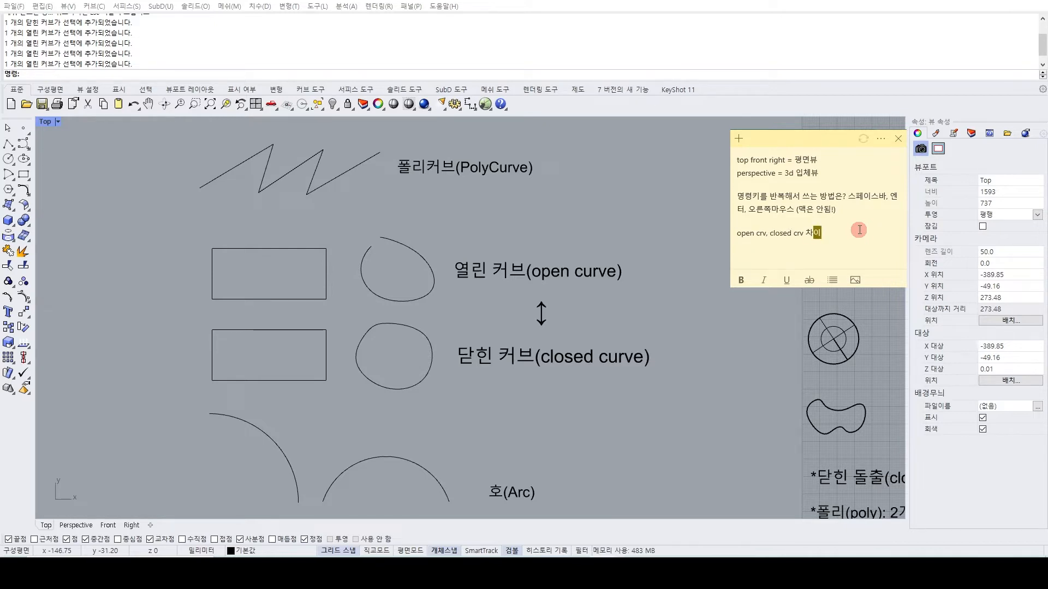
pyautogui.write('? 1. 끝과 끝이')
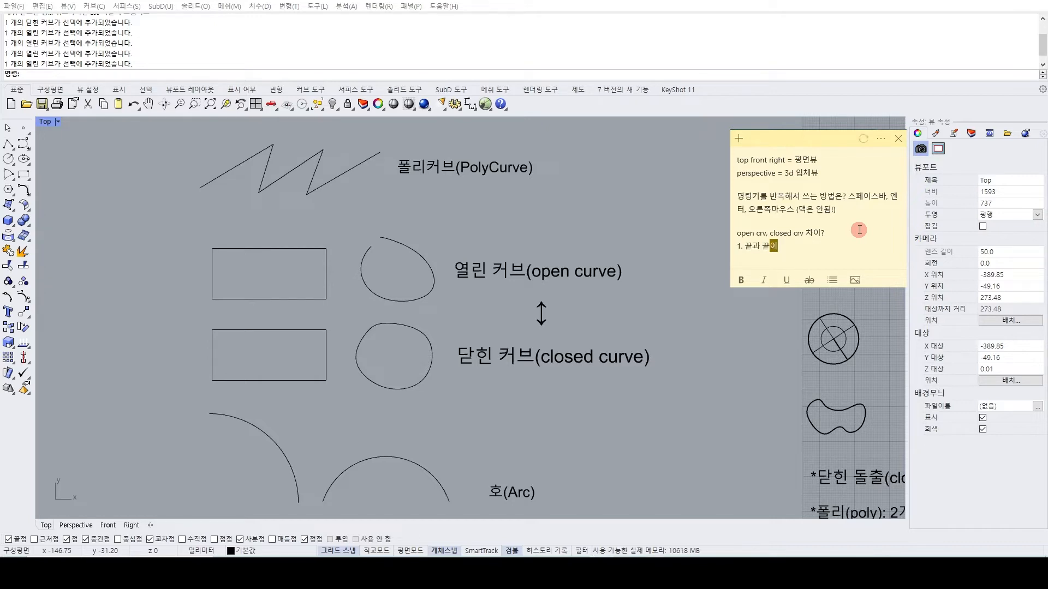
pyautogui.write(' 맺혀 있어야지')
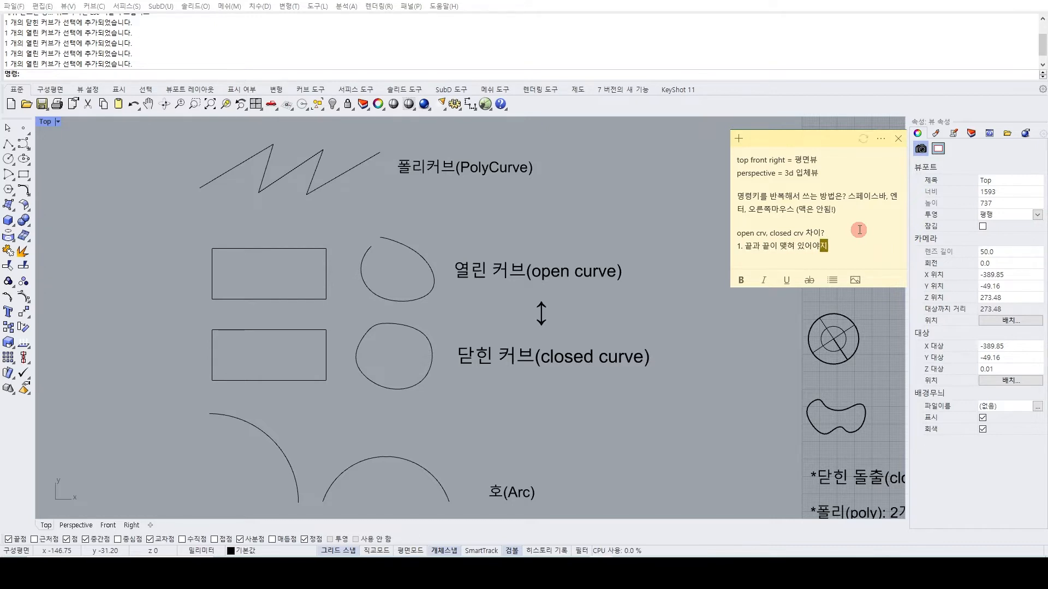
pyautogui.write(' ㄷ닫힌 커브')
pyautogui.write(' /')
pyautogui.write(' 끝과 ㄲ')
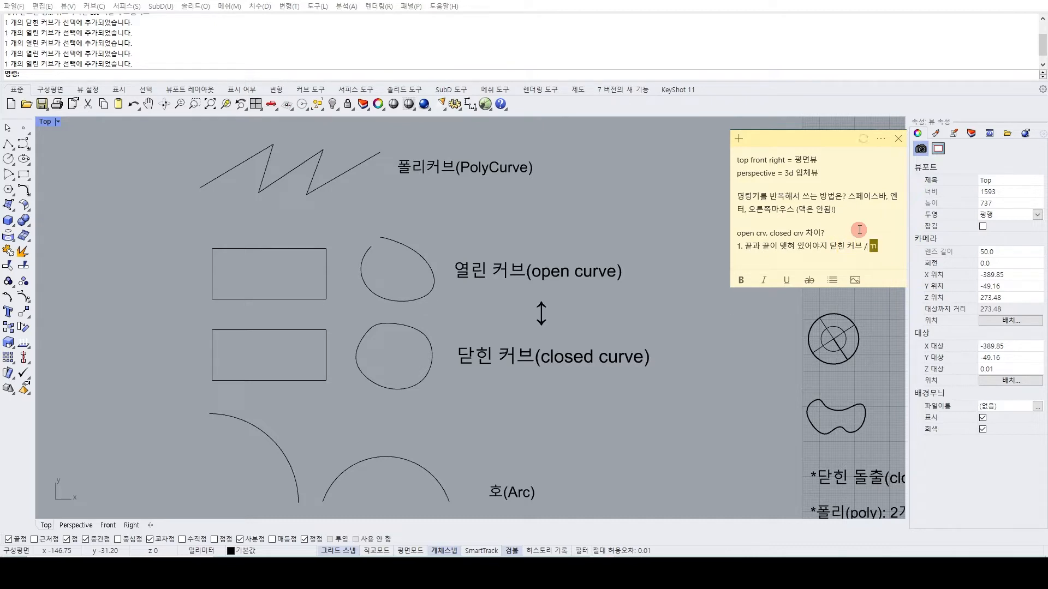
pyautogui.write('이 맺')
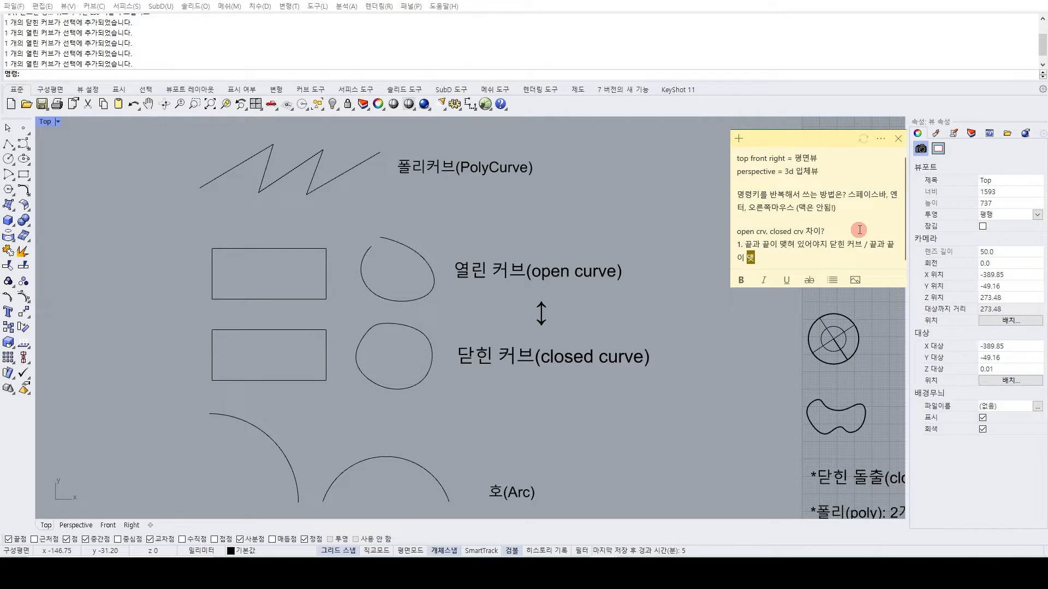
pyautogui.write('혀 이지 않으면 열린커브')
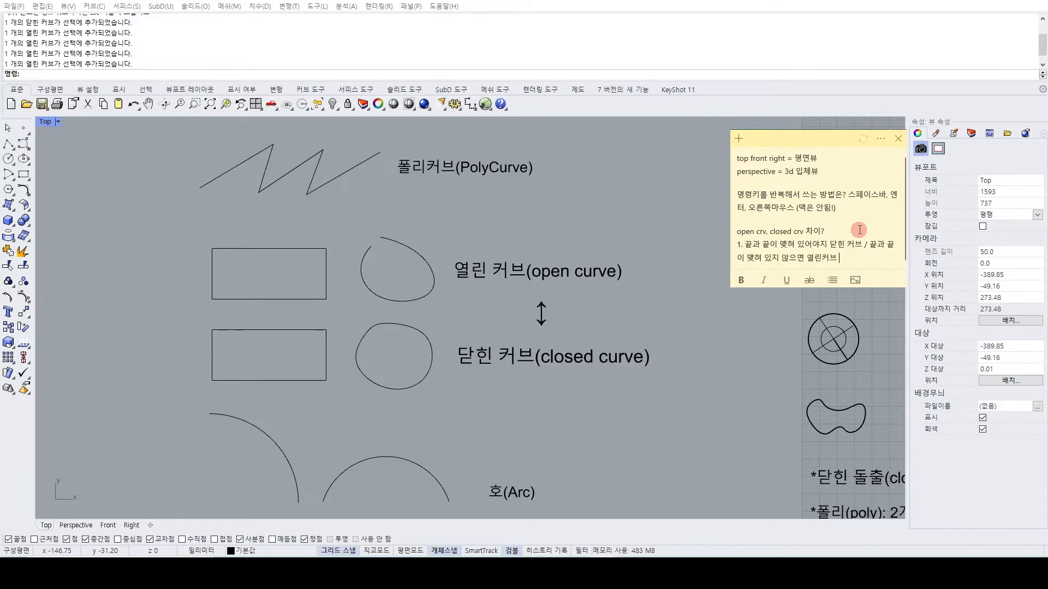
# Add the note line "1. 끝과 끝이 맺혀 있어야지 닫힌 커브 / 끝과 끝이 맺혀 있지 않으면 열린커브" below the question.
pyautogui.press('Return')
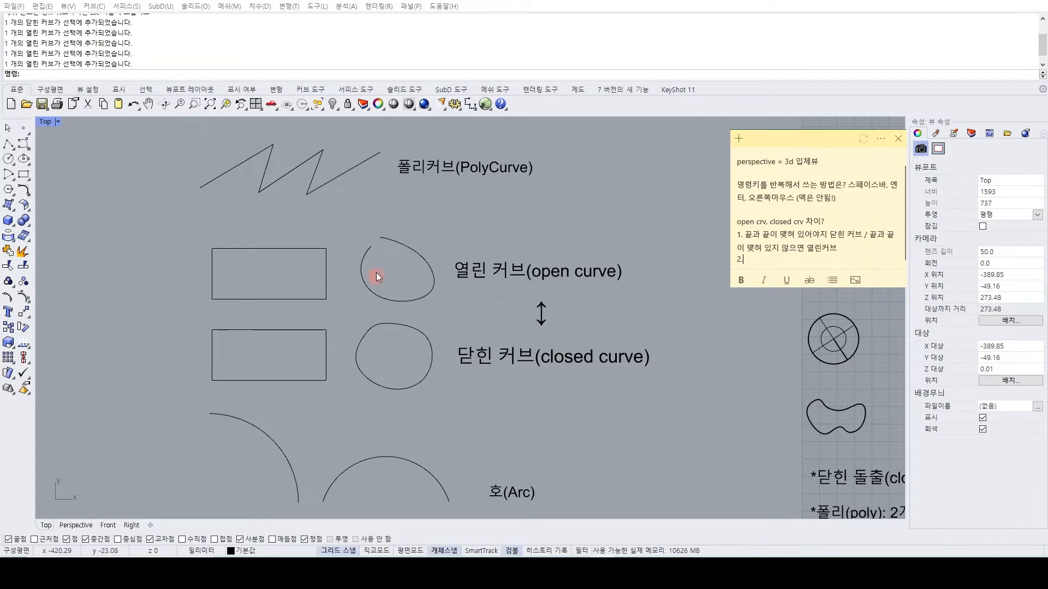
# Examine the open and closed curve examples and check the left edge of the open-curve rectangle.
pyautogui.click(146, 279)
pyautogui.moveTo(244, 324); pyautogui.dragTo(319, 299, button='right')
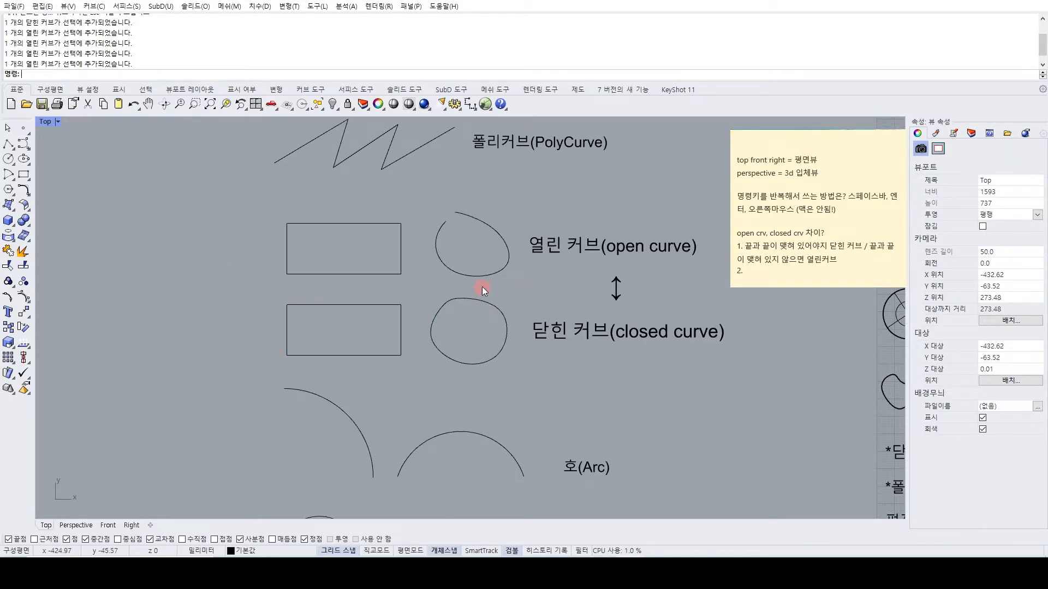
pyautogui.moveTo(482, 288); pyautogui.dragTo(464, 293, button='right')
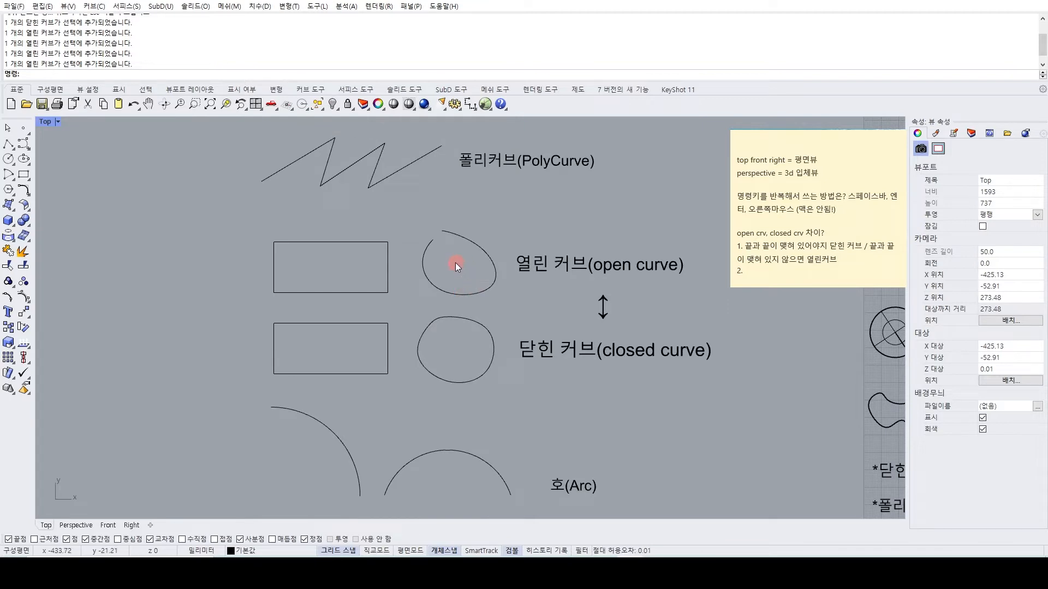
pyautogui.click(274, 252)
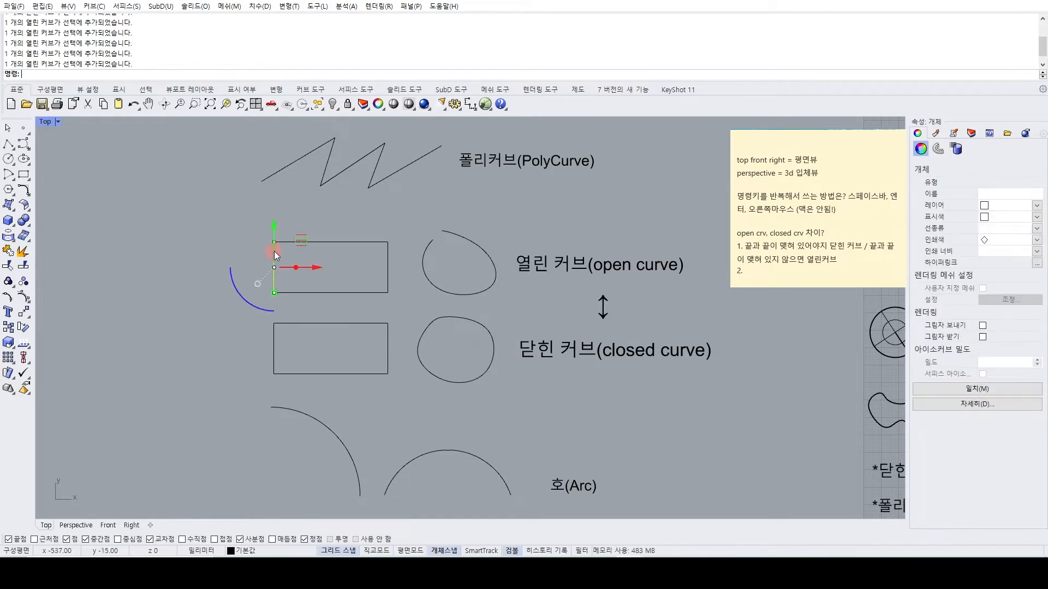
pyautogui.click(187, 330)
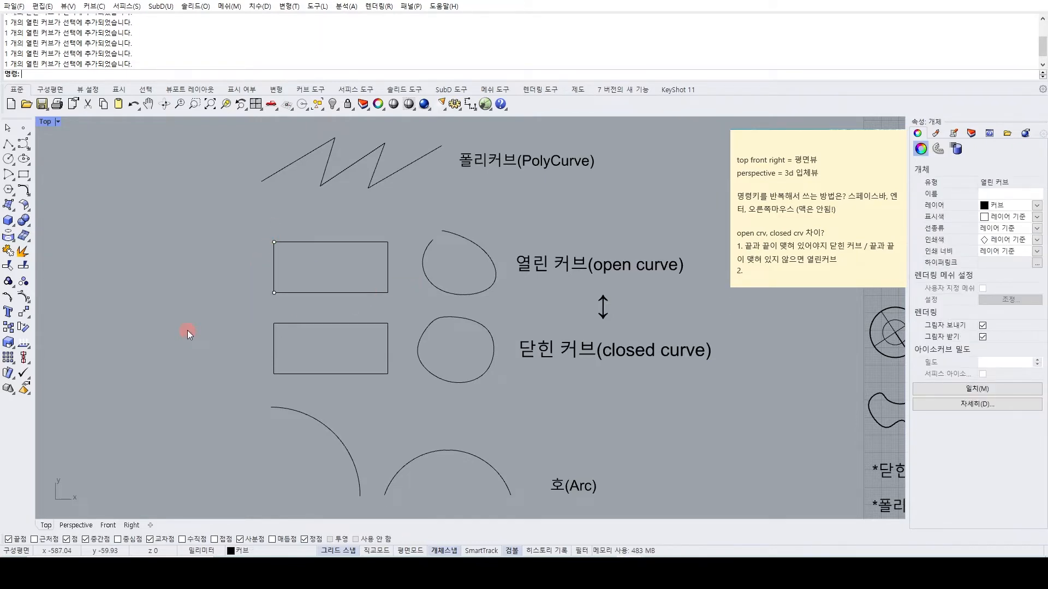
# Complete the second note line as "2. 모든 엣지가 결합이 되서 완전히 닫혀야지 닫힌커브라고 볼 수 있다.".
pyautogui.click(764, 272)
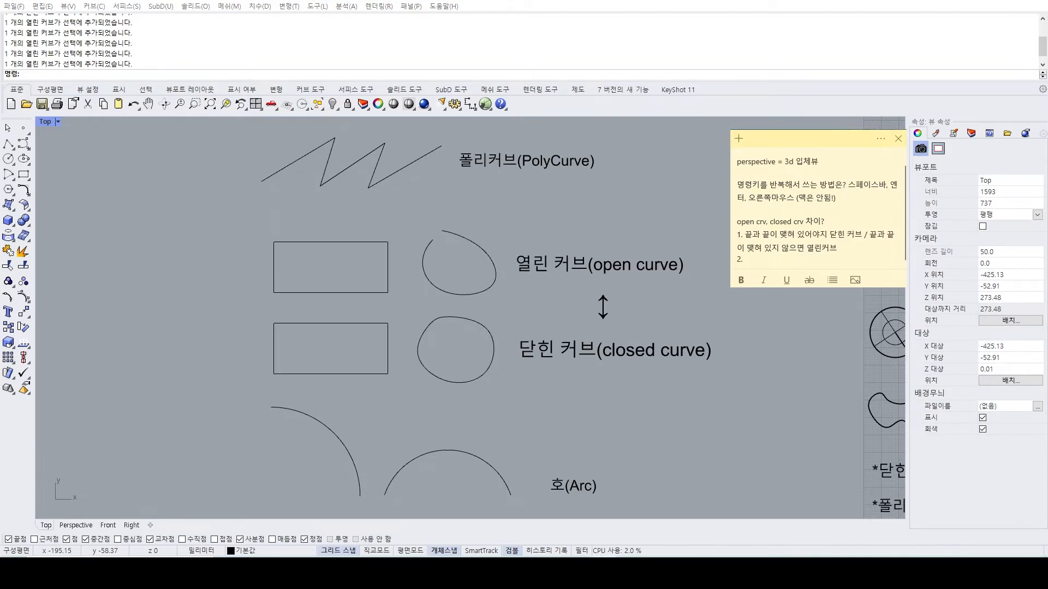
pyautogui.write('ㅁ')
pyautogui.press('BackSpace')
pyautogui.press('BackSpace')
pyautogui.press('BackSpace')
pyautogui.write('모든 엣지가')
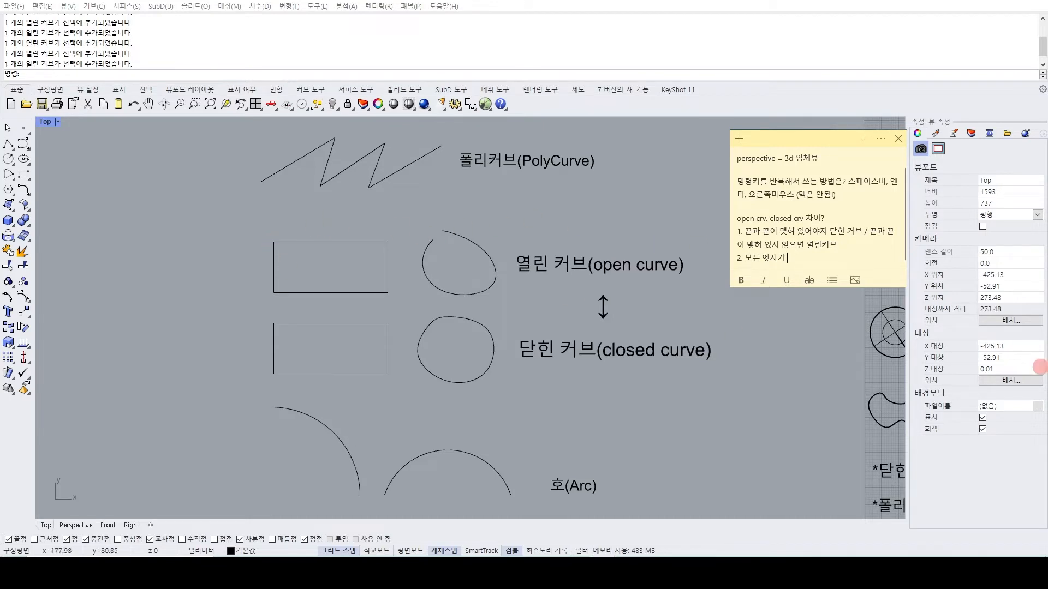
pyautogui.write('겹합이 되이')
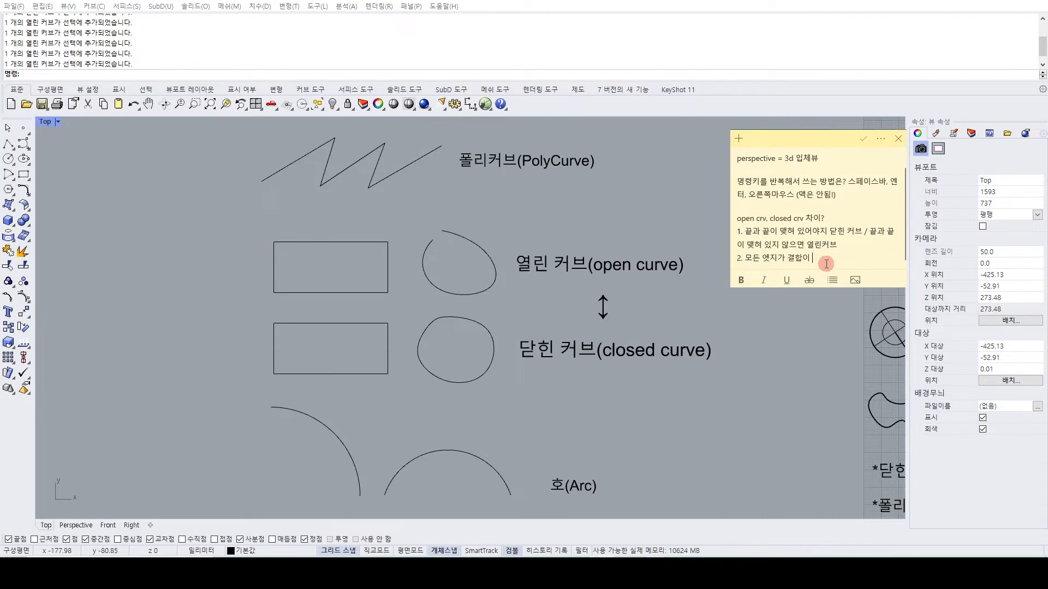
pyautogui.write(' 완전히 단')
pyautogui.write('혀야지')
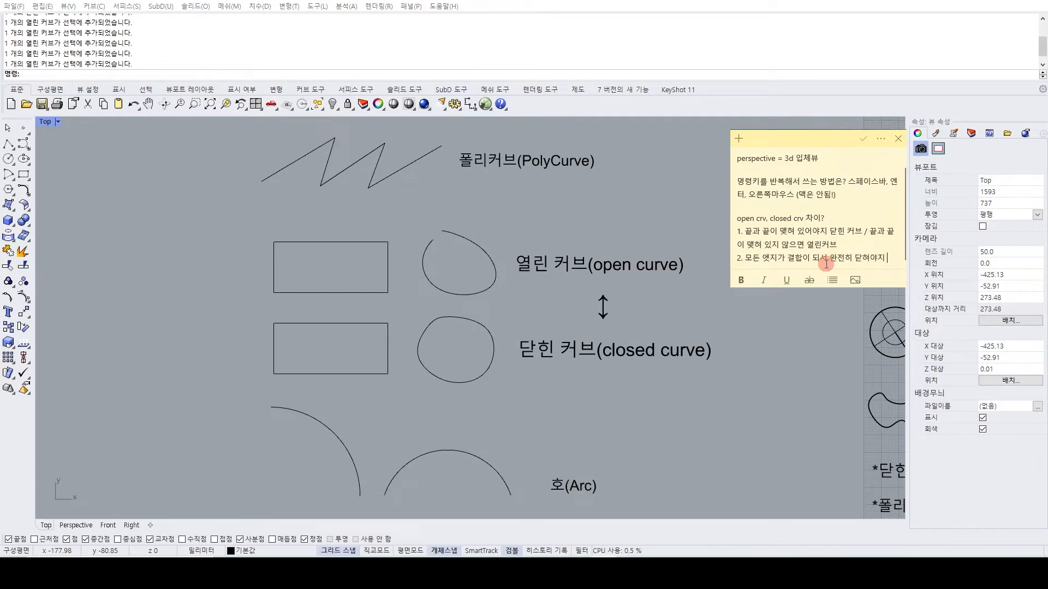
pyautogui.write(' 닫힌커')
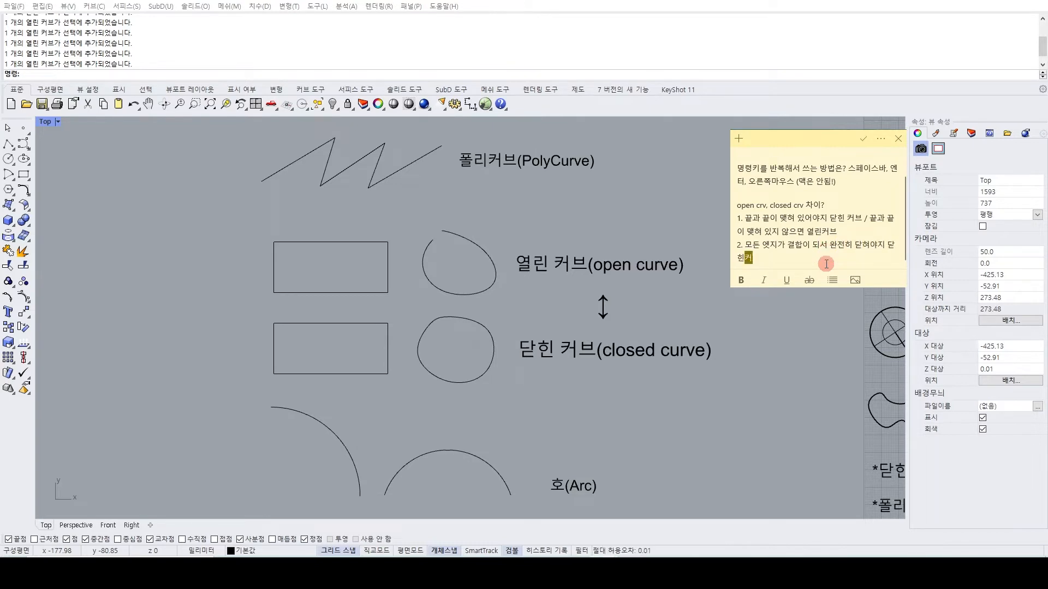
pyautogui.write('브라고 부를 수')
pyautogui.press('BackSpace')
pyautogui.write('볼 수 있다.')
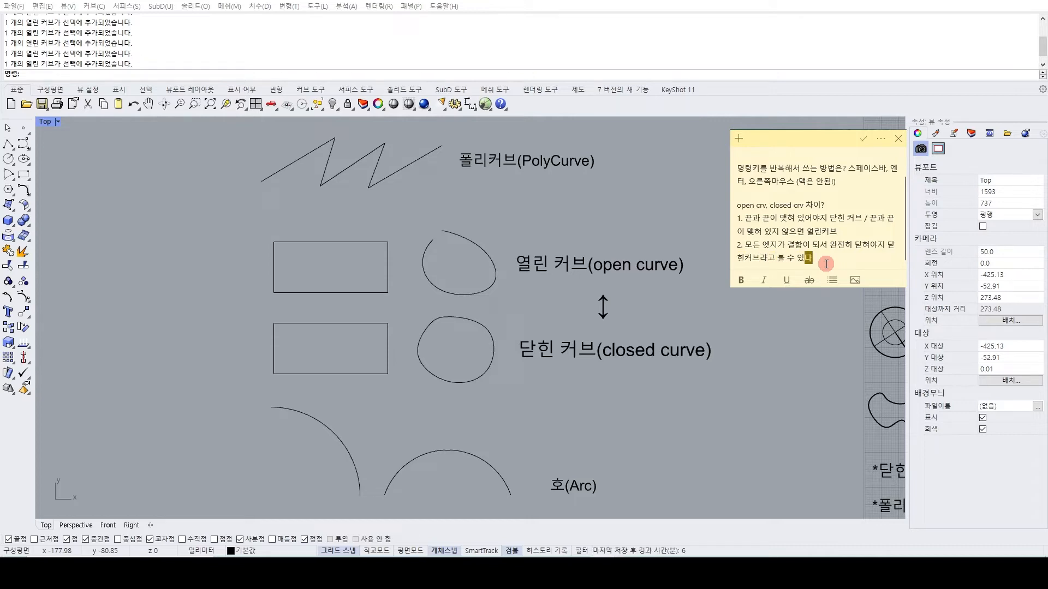
# Shorten the open-curve rectangle's top edge with Scale1D from its right end, leaving a small gap at the upper-left corner.
pyautogui.click(292, 241)
pyautogui.click(230, 250)
pyautogui.scroll(10, 230, 249)
pyautogui.click(304, 256)
pyautogui.write('Sc')
pyautogui.press('Return')
pyautogui.click(724, 254)
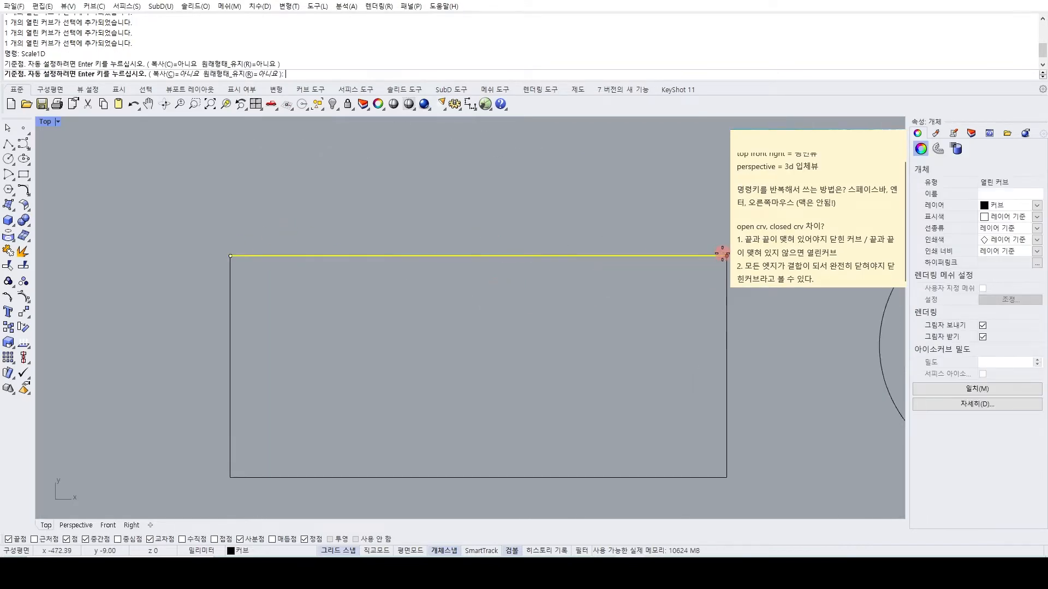
pyautogui.click(234, 260)
pyautogui.click(243, 274)
pyautogui.click(241, 272)
pyautogui.scroll(2, 227, 262)
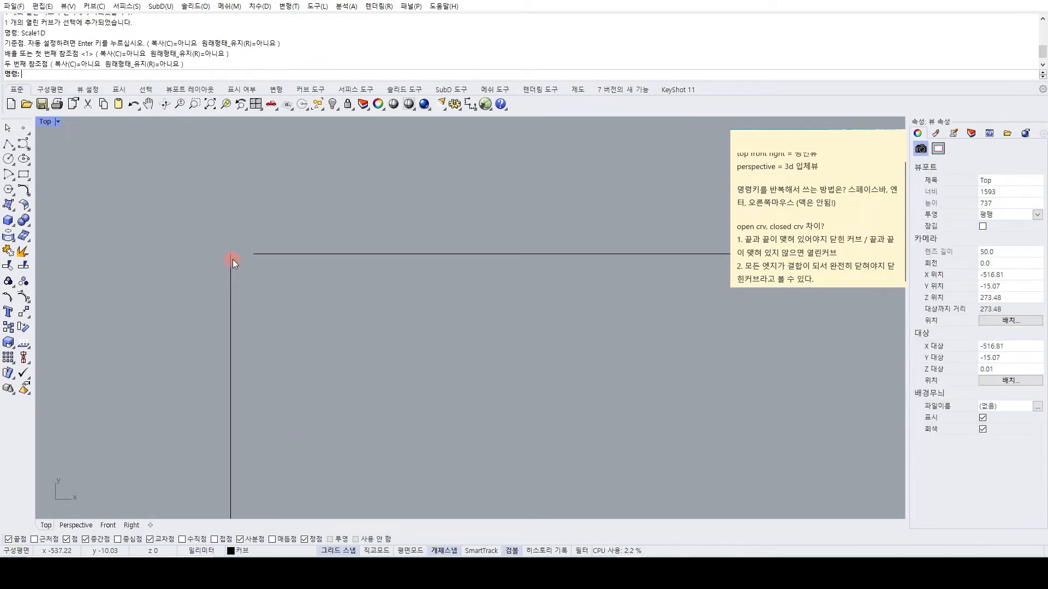
# Join the four edges of the gapped rectangle and inspect the gap at its upper-left corner.
pyautogui.scroll(-3, 224, 248)
pyautogui.moveTo(215, 240); pyautogui.dragTo(565, 436)
pyautogui.click(185, 250)
pyautogui.scroll(2, 196, 257)
pyautogui.scroll(-2, 220, 260)
pyautogui.moveTo(164, 242); pyautogui.dragTo(526, 417)
pyautogui.hotkey('ctrl', 'j')
pyautogui.scroll(6, 212, 221)
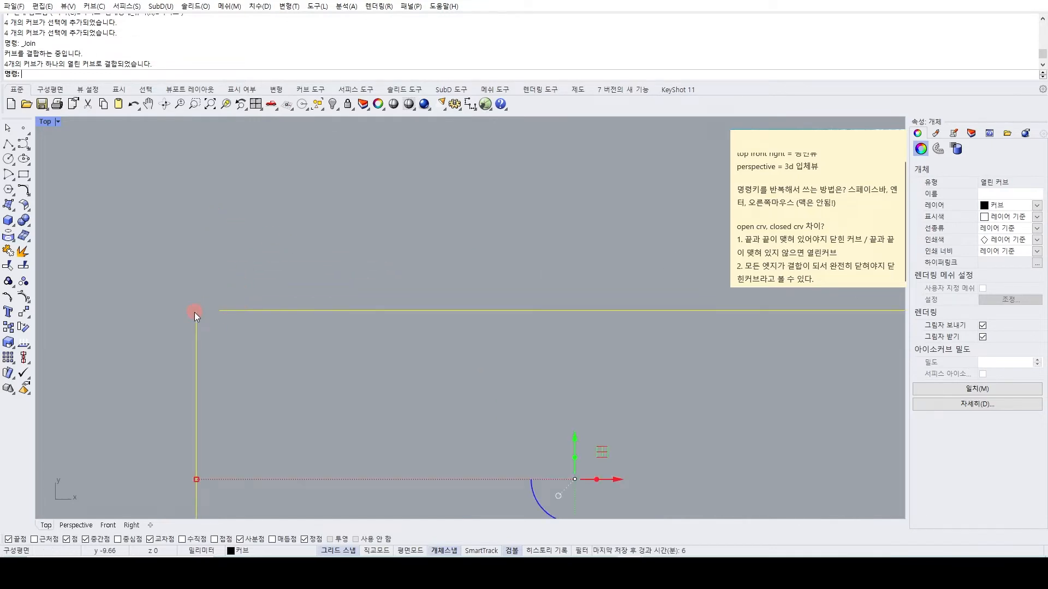
pyautogui.scroll(-6, 242, 300)
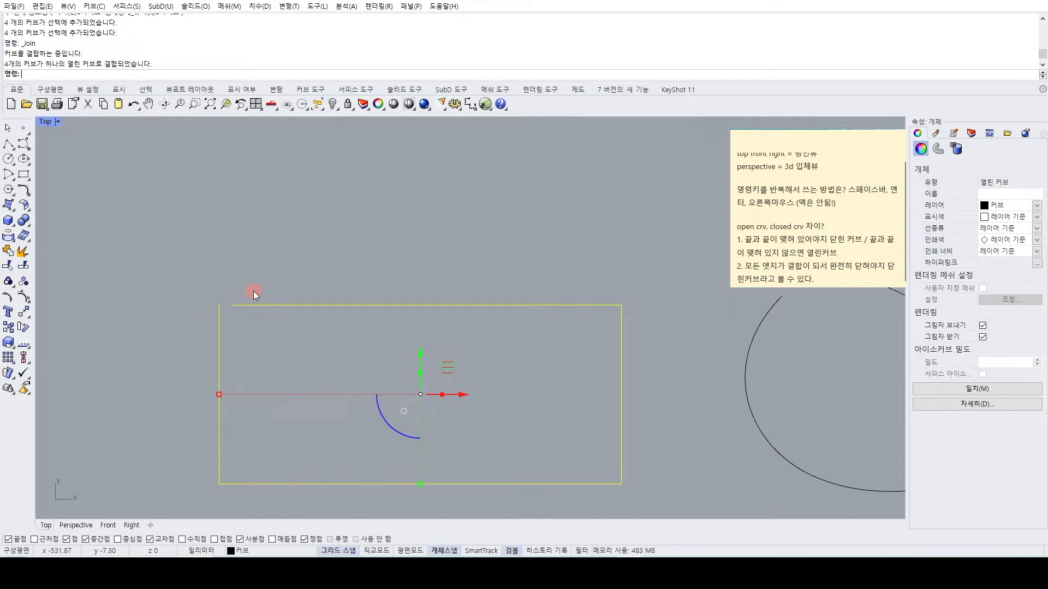
# Undo the join and the top edge's Scale1D shortening, and reselect the rectangle's top edge.
pyautogui.hotkey('ctrl', 'z')
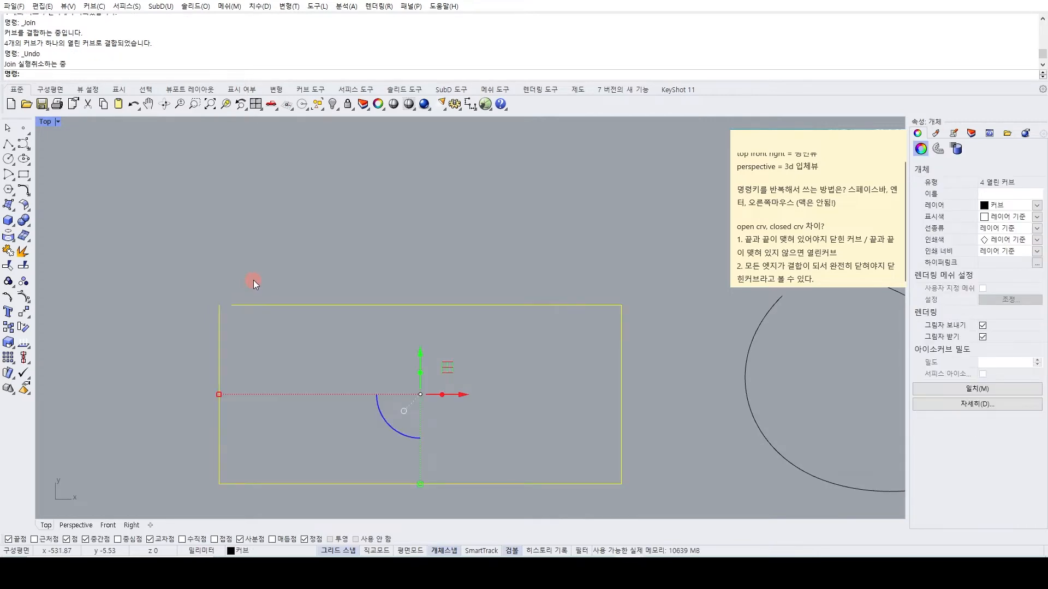
pyautogui.hotkey('ctrl', 'z')
pyautogui.click(229, 305)
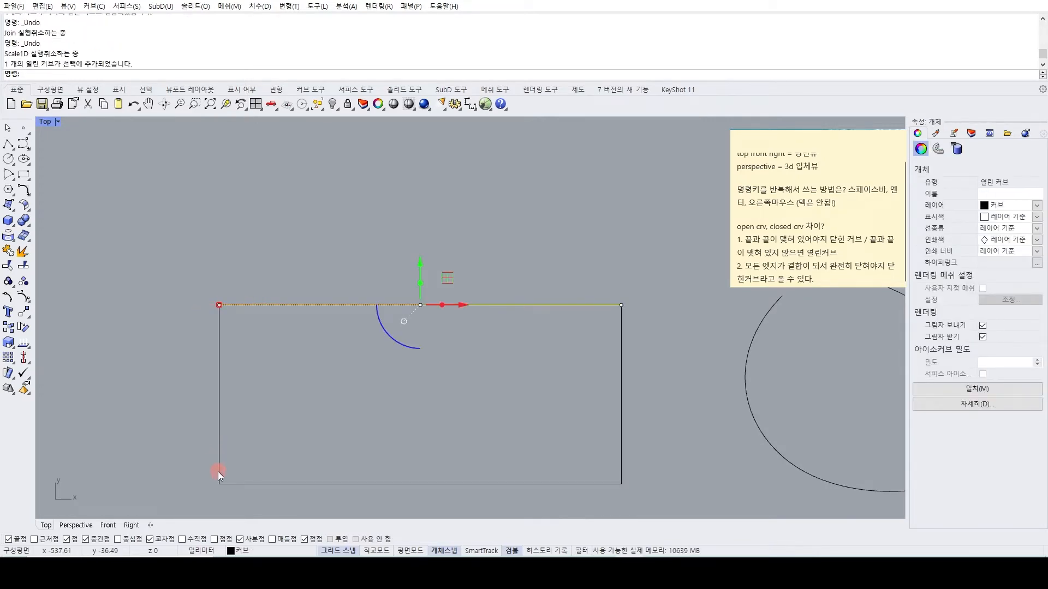
# Join the four edges of the open-curve rectangle into one closed curve.
pyautogui.scroll(-2, 611, 463)
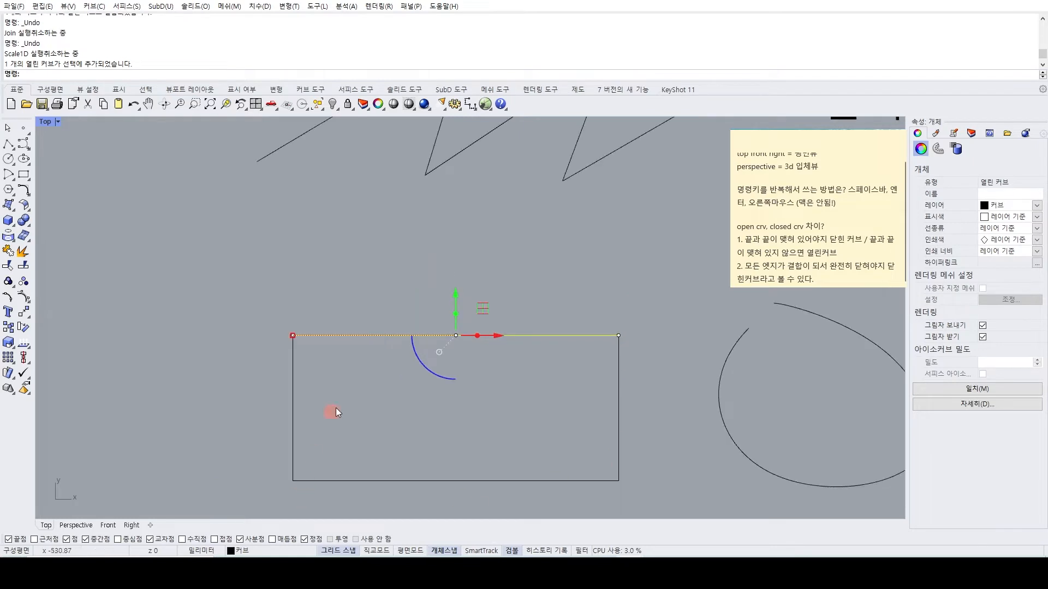
pyautogui.click(312, 447)
pyautogui.scroll(-4, 382, 321)
pyautogui.moveTo(284, 279); pyautogui.dragTo(601, 459)
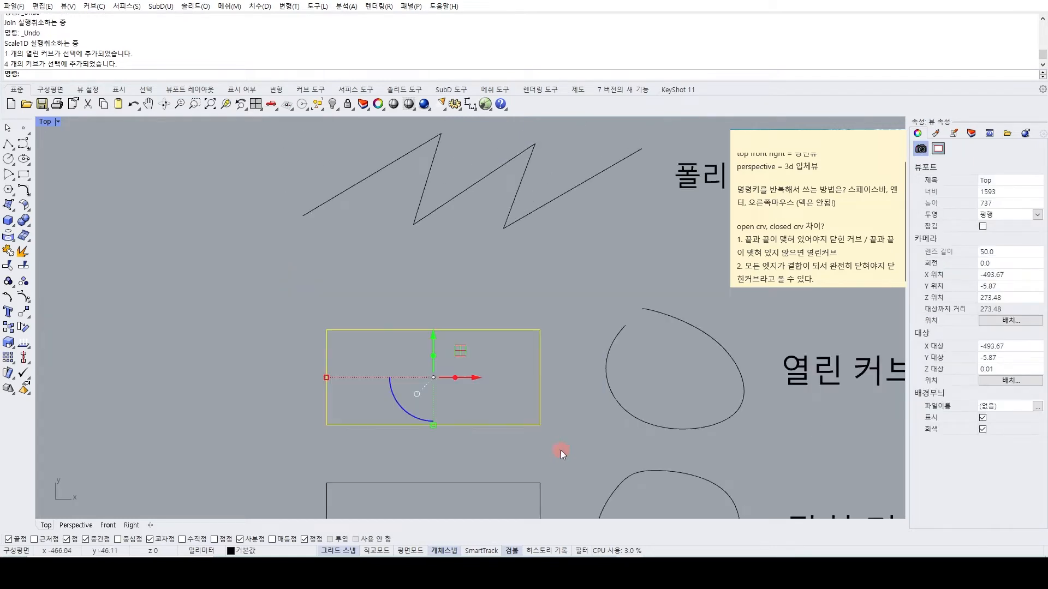
pyautogui.click(8, 251)
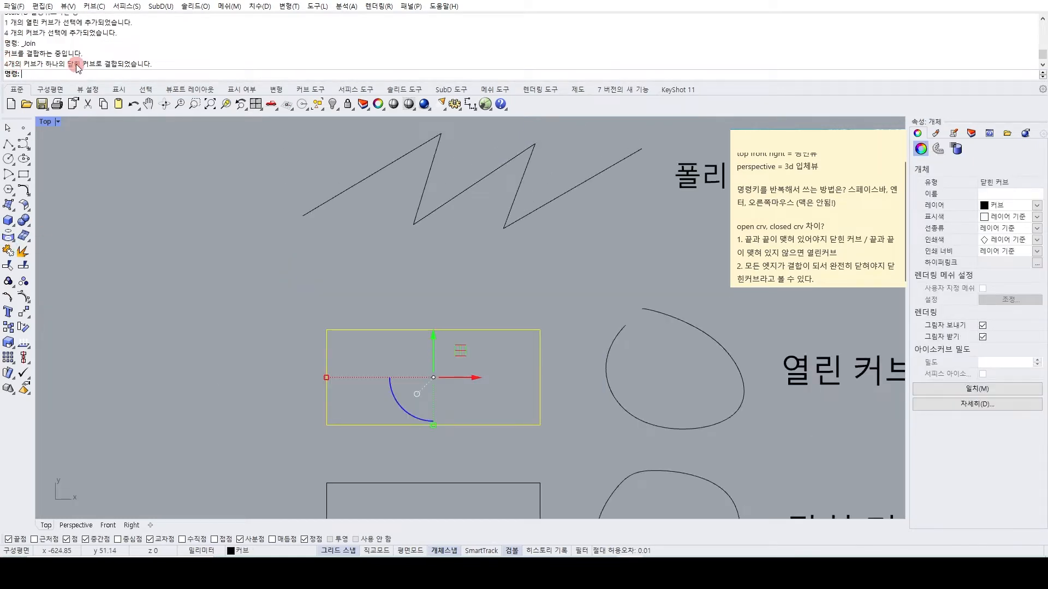
pyautogui.click(76, 197)
# Check the object type of the closed-curve example rectangle in its properties, and clear the selection.
pyautogui.scroll(-8, 512, 279)
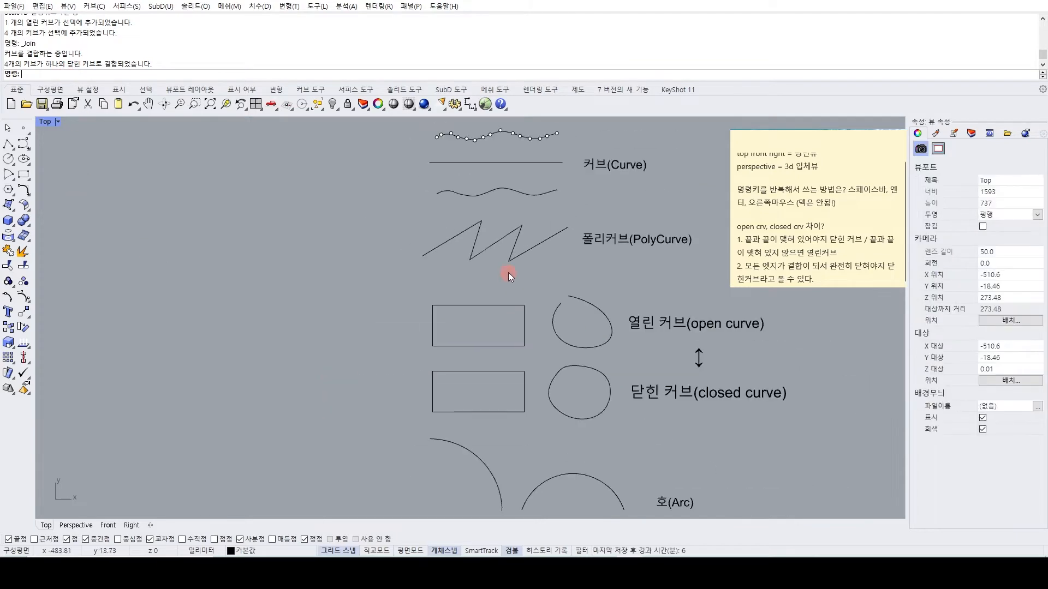
pyautogui.moveTo(519, 307); pyautogui.dragTo(429, 259, button='right')
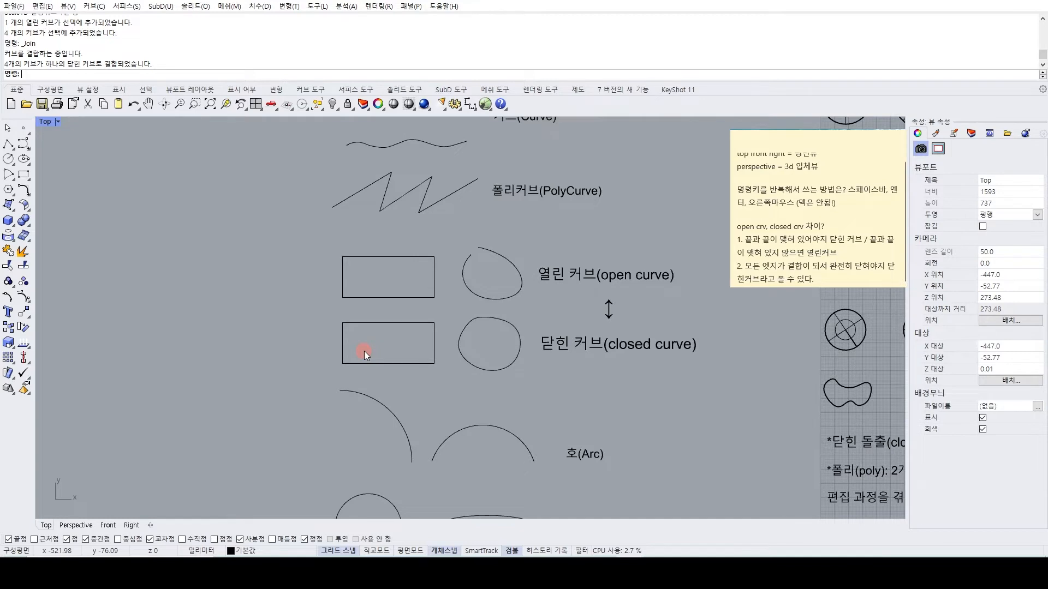
pyautogui.click(361, 324)
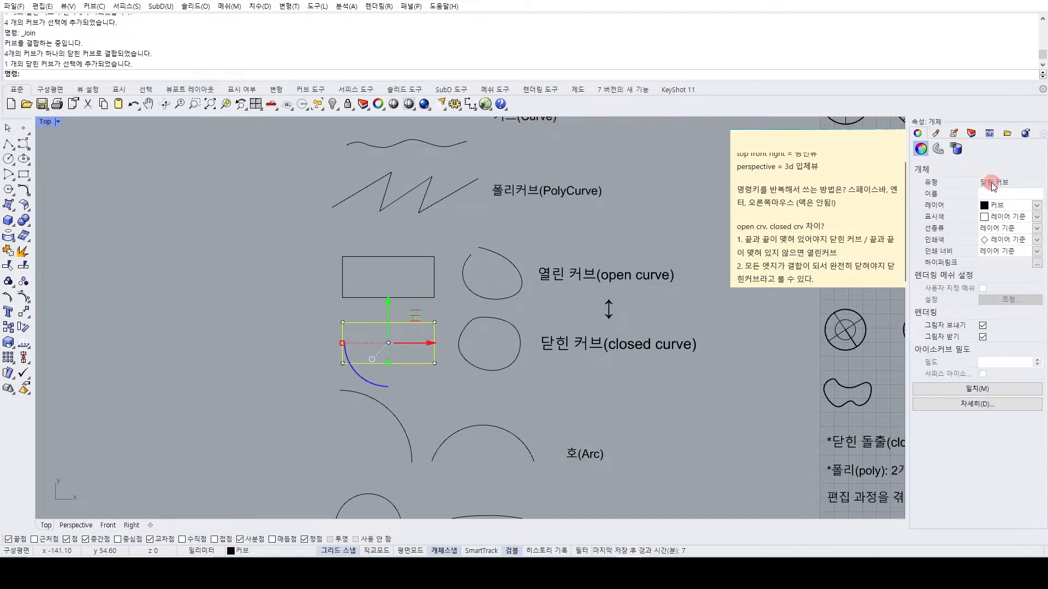
pyautogui.click(219, 289)
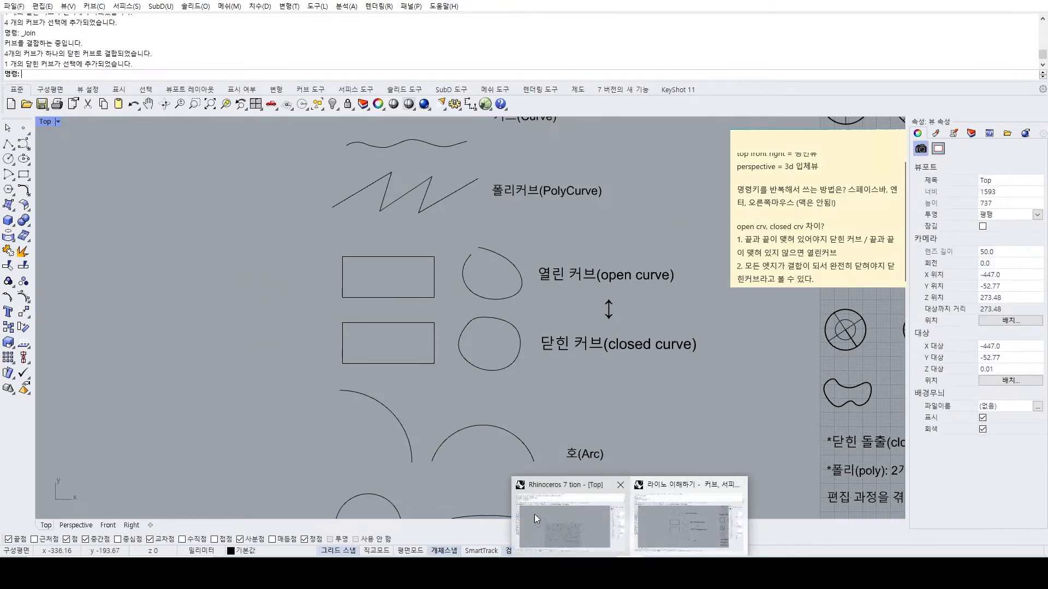
# Look over the lesson examples from open and closed curves down through arc, circle, polygon, fillet, chamfer, offset and mirror.
pyautogui.scroll(-6, 332, 303)
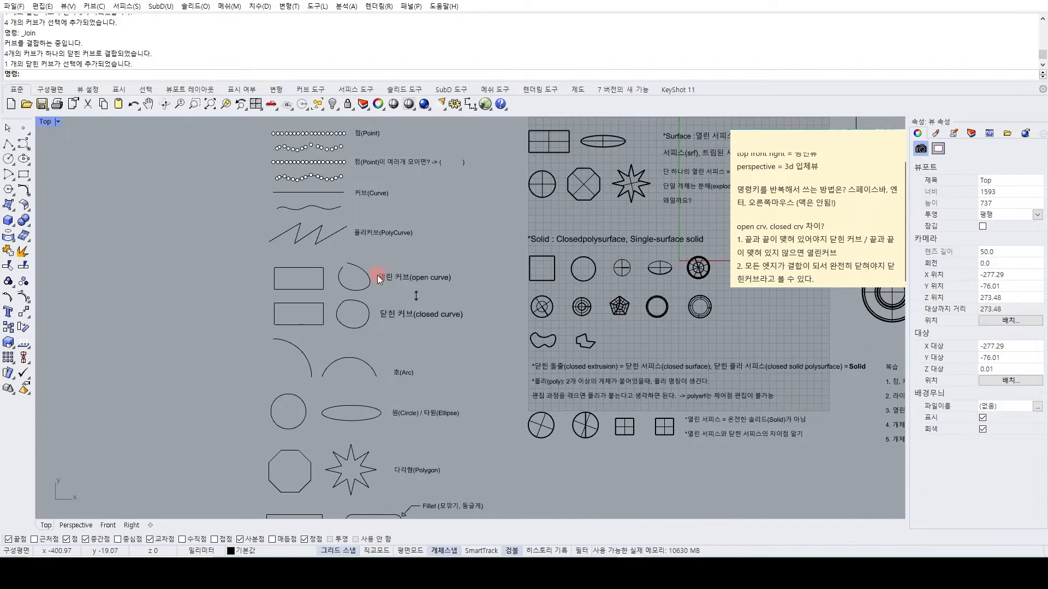
pyautogui.scroll(4, 378, 272)
pyautogui.moveTo(388, 232)
pyautogui.mouseDown(button='right')
pyautogui.moveTo(388, 381)
pyautogui.moveTo(369, 272)
pyautogui.mouseUp(button='right')
pyautogui.scroll(-4, 376, 216)
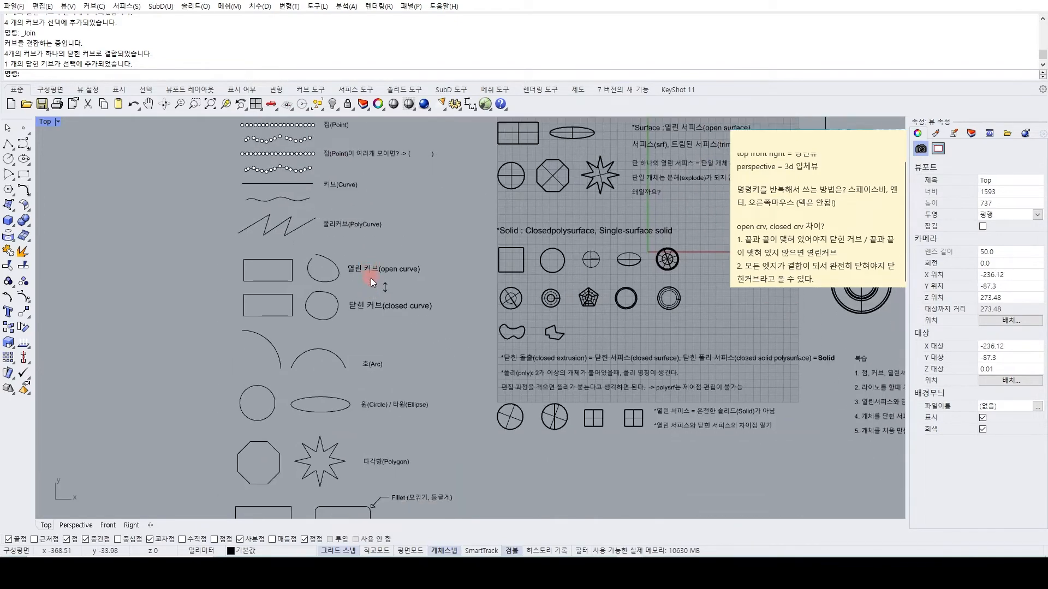
pyautogui.moveTo(374, 313); pyautogui.dragTo(382, 276, button='right')
pyautogui.moveTo(398, 313); pyautogui.dragTo(394, 265, button='right')
pyautogui.moveTo(319, 294); pyautogui.dragTo(306, 249, button='right')
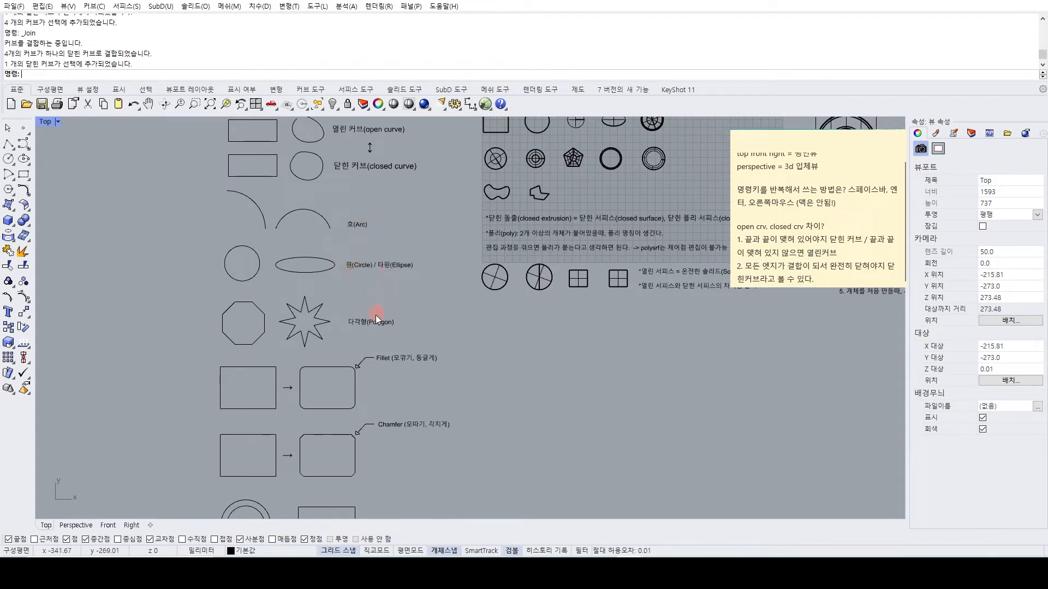
pyautogui.moveTo(309, 316); pyautogui.dragTo(301, 265, button='right')
pyautogui.moveTo(340, 294); pyautogui.dragTo(359, 258, button='right')
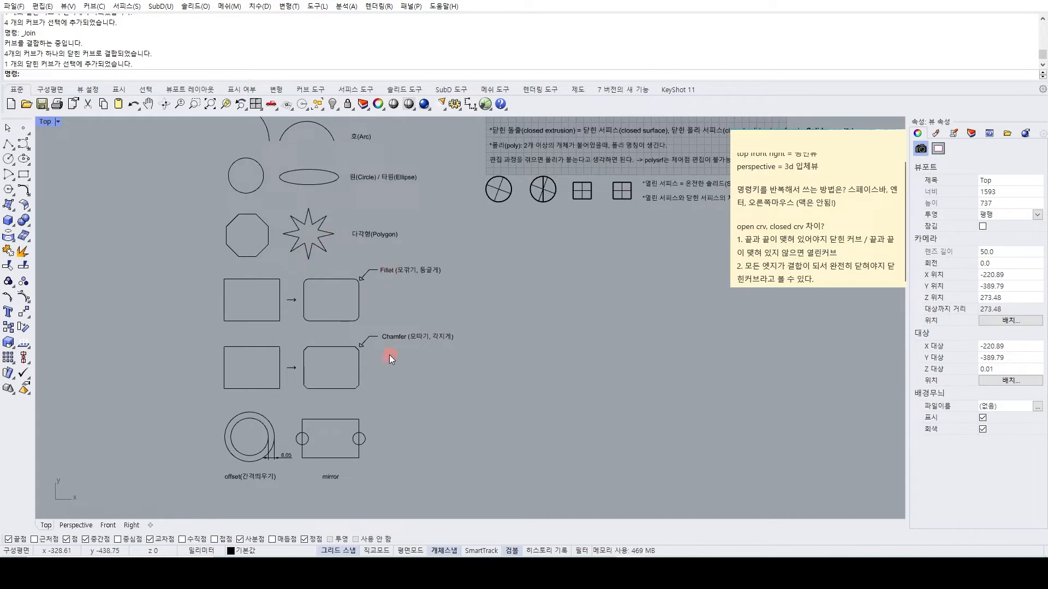
# Switch to the other Rhino window with the practice points and curves.
pyautogui.moveTo(630, 579)
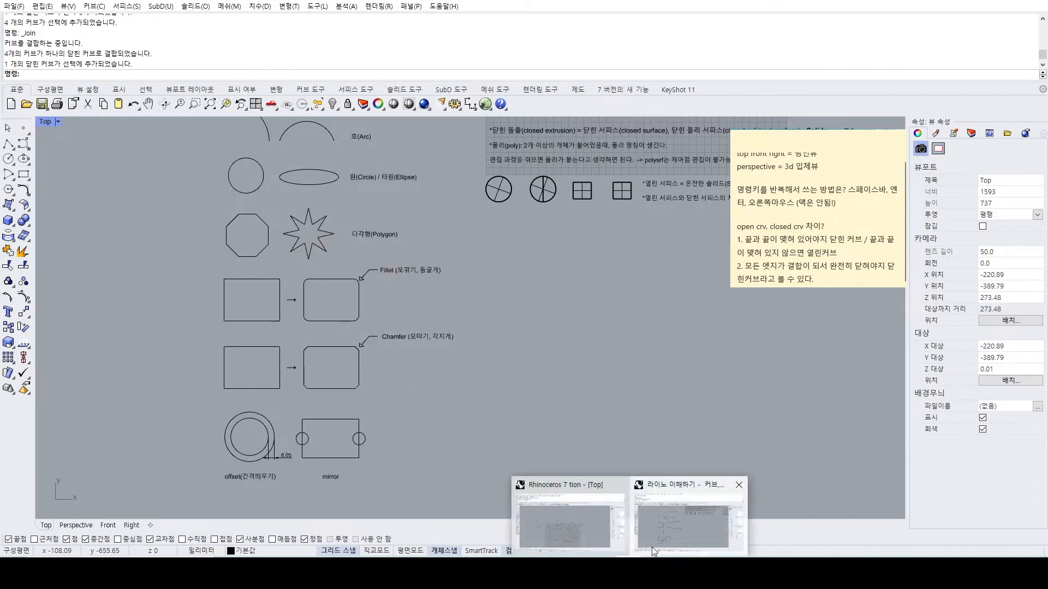
pyautogui.click(598, 526)
pyautogui.scroll(-3, 665, 371)
pyautogui.scroll(1, 610, 346)
pyautogui.scroll(3, 610, 346)
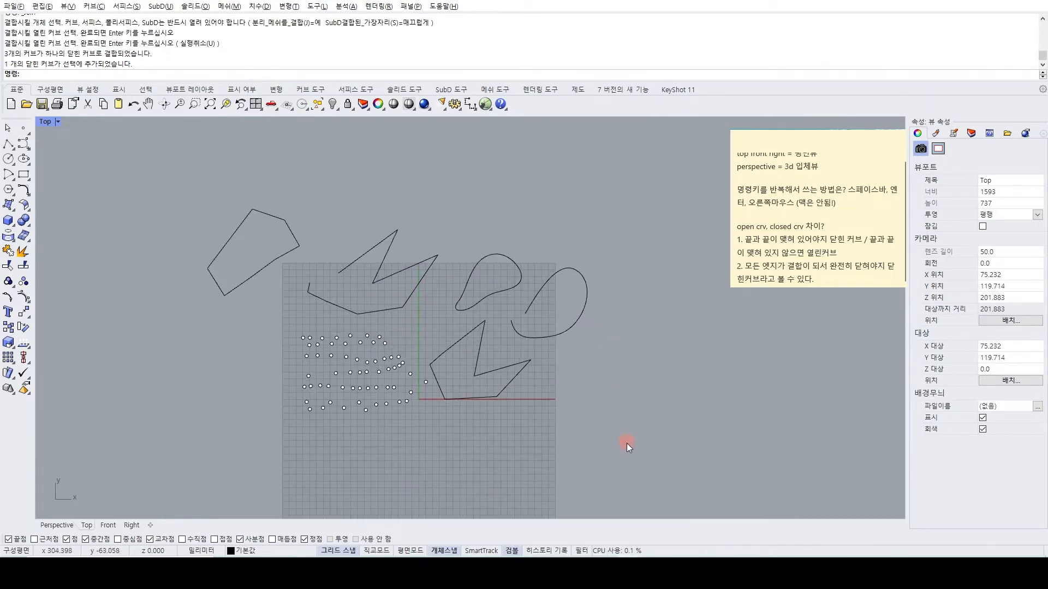
# Try deleting all practice points and curves together, undo the deletion and clear the selection.
pyautogui.moveTo(638, 443); pyautogui.dragTo(214, 225)
pyautogui.click(508, 220)
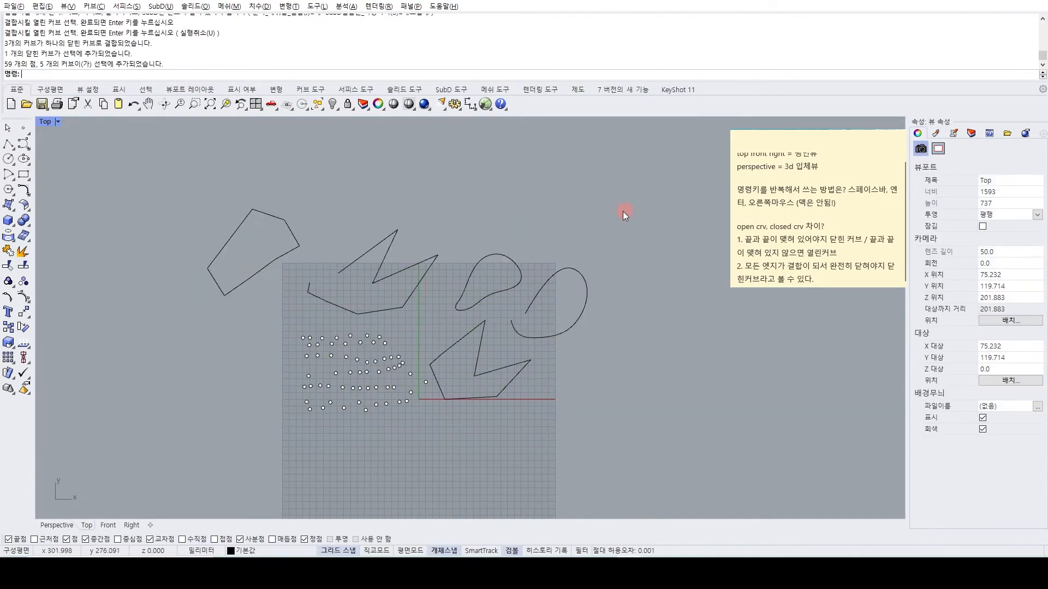
pyautogui.moveTo(569, 245); pyautogui.dragTo(117, 477)
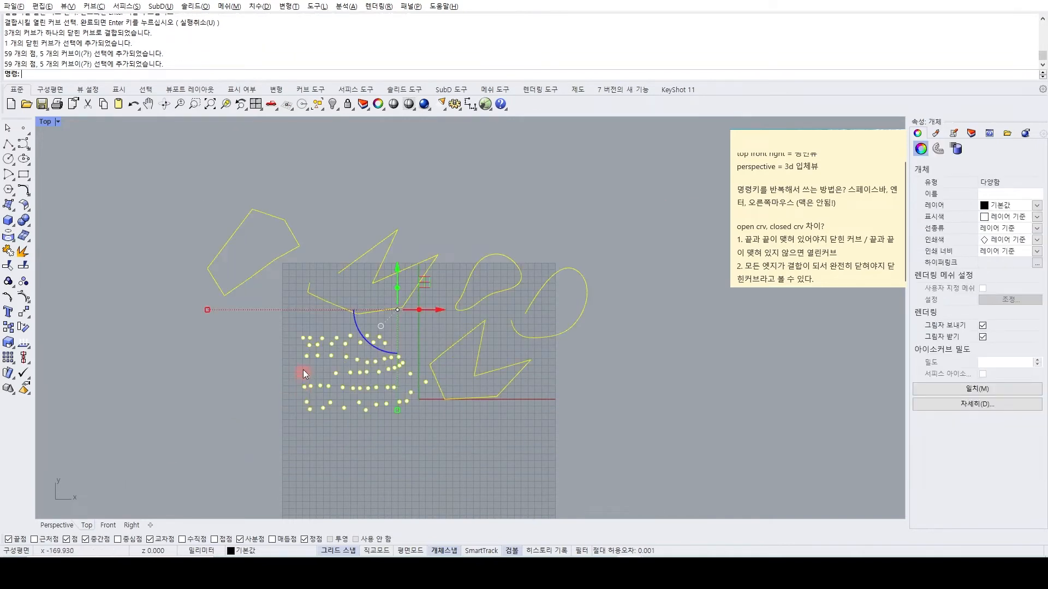
pyautogui.click(135, 256)
pyautogui.moveTo(127, 187); pyautogui.dragTo(661, 483)
pyautogui.press('Delete')
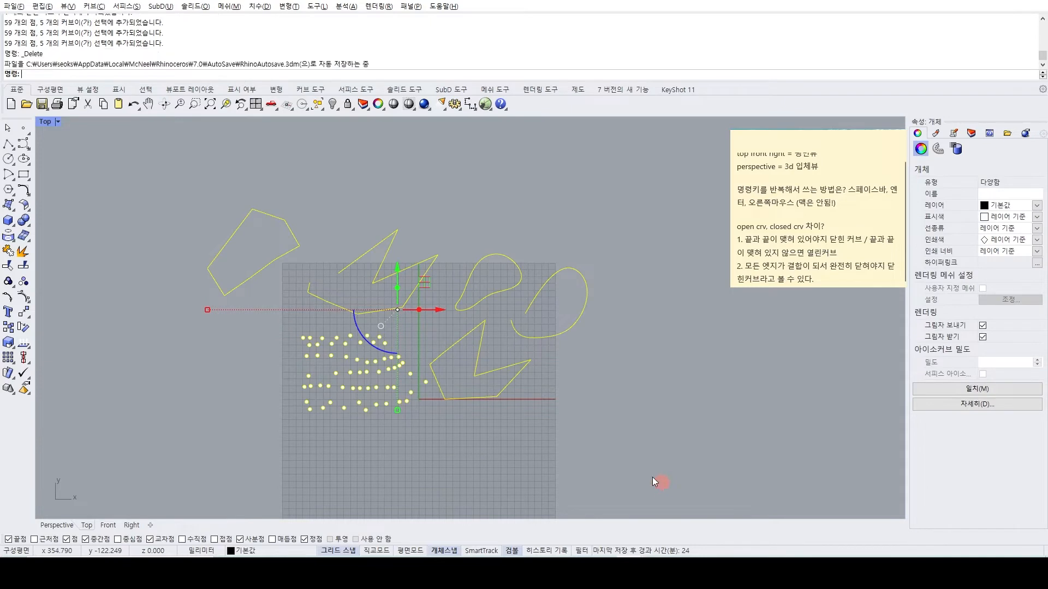
pyautogui.hotkey('ctrl', 'z')
pyautogui.click(210, 389)
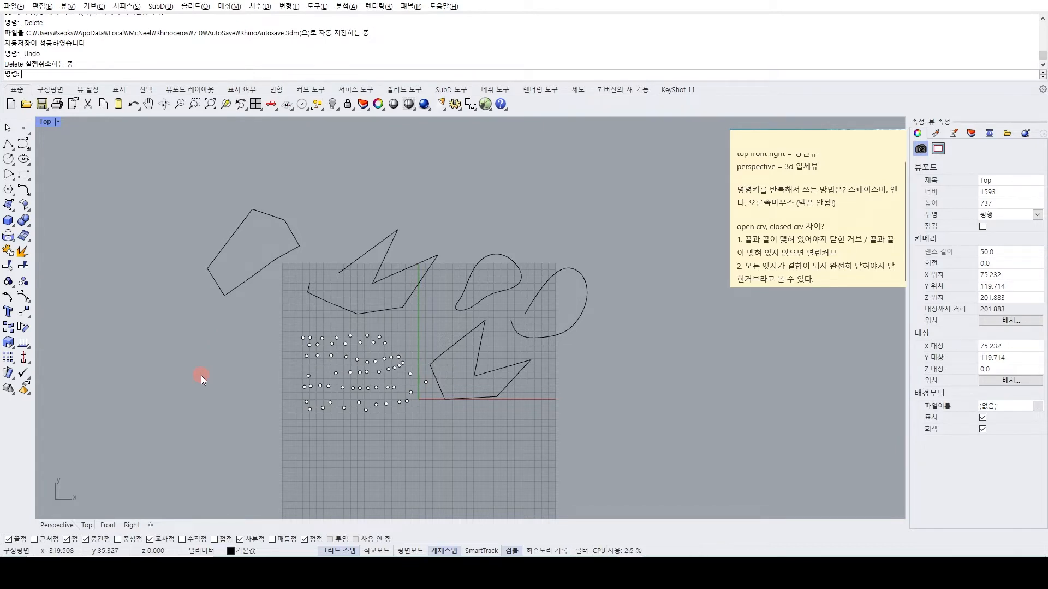
# Undo the earlier practice operations repeatedly, back past the joins, polylines and curves to the point placements.
pyautogui.hotkey('ctrl', 'z')
pyautogui.hotkey('ctrl', 'z')
pyautogui.hotkey('ctrl', 'z')
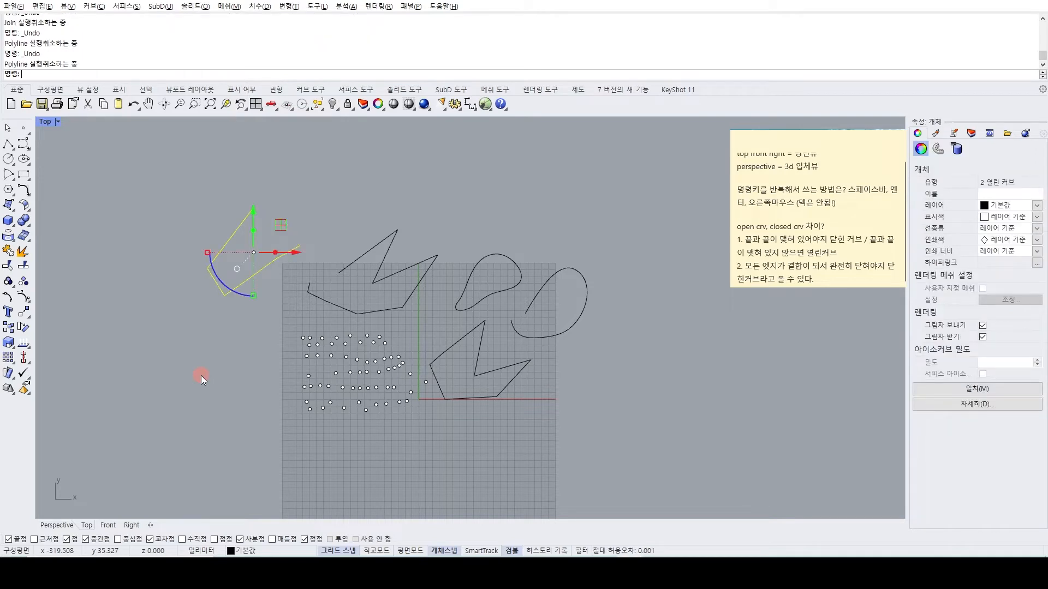
pyautogui.hotkey('ctrl', 'z')
pyautogui.hotkey('ctrl', 'z')
pyautogui.hotkey('ctrl', 'z')
pyautogui.hotkey('ctrl', 'z')
pyautogui.hotkey('ctrl', 'z')
pyautogui.hotkey('ctrl', 'z')
pyautogui.hotkey('ctrl', 'z')
pyautogui.hotkey('ctrl', 'z')
pyautogui.hotkey('ctrl', 'z')
pyautogui.hotkey('ctrl', 'z')
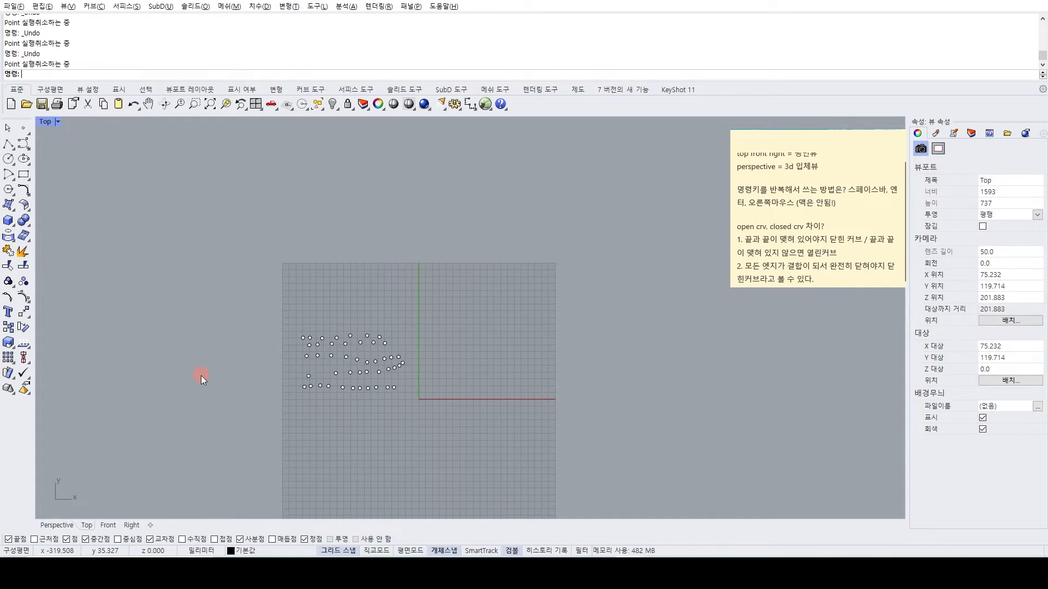
# Redo the undone operations repeatedly to restore the practice points, polylines and curves.
pyautogui.hotkey('ctrl', 'y')
pyautogui.hotkey('ctrl', 'y')
pyautogui.hotkey('ctrl', 'y')
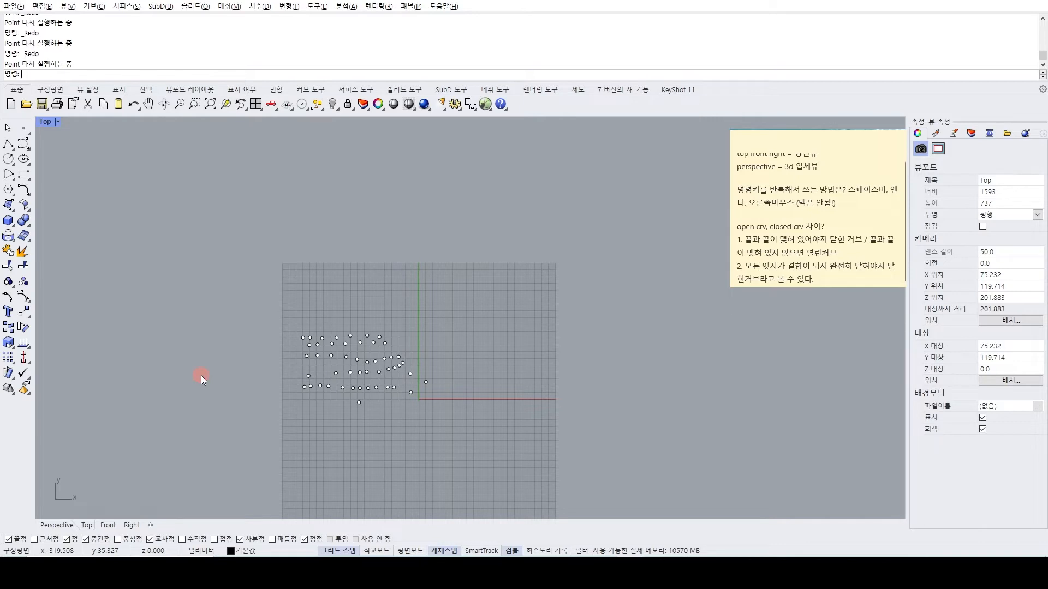
pyautogui.hotkey('ctrl', 'y')
pyautogui.hotkey('ctrl', 'y')
pyautogui.hotkey('ctrl', 'y')
pyautogui.hotkey('ctrl', 'y')
pyautogui.hotkey('ctrl', 'y')
pyautogui.hotkey('ctrl', 'y')
pyautogui.hotkey('ctrl', 'y')
pyautogui.hotkey('ctrl', 'y')
# Undo the latest practice operations again, back through the far-left polyline shape and the open curve at the right.
pyautogui.hotkey('ctrl', 'z')
pyautogui.hotkey('ctrl', 'z')
pyautogui.hotkey('ctrl', 'z')
pyautogui.hotkey('ctrl', 'z')
pyautogui.hotkey('ctrl', 'z')
pyautogui.hotkey('ctrl', 'z')
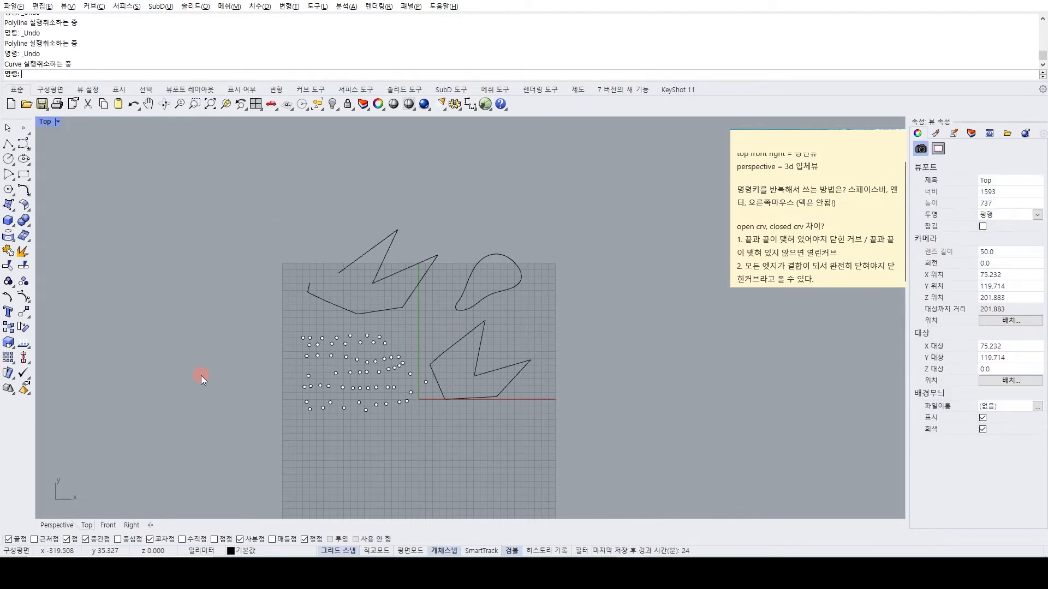
# Add the note line "뒤로가기 ctrl + z 맥 : command + z" below the open and closed curve notes.
pyautogui.click(829, 278)
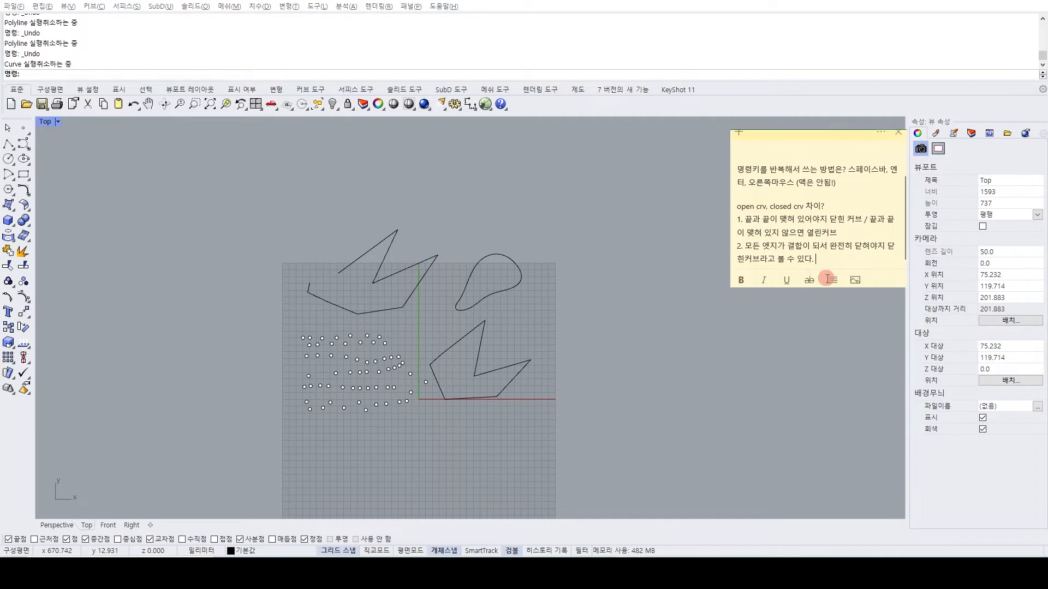
pyautogui.press('Return')
pyautogui.press('Return')
pyautogui.write('뒤로가기 ct')
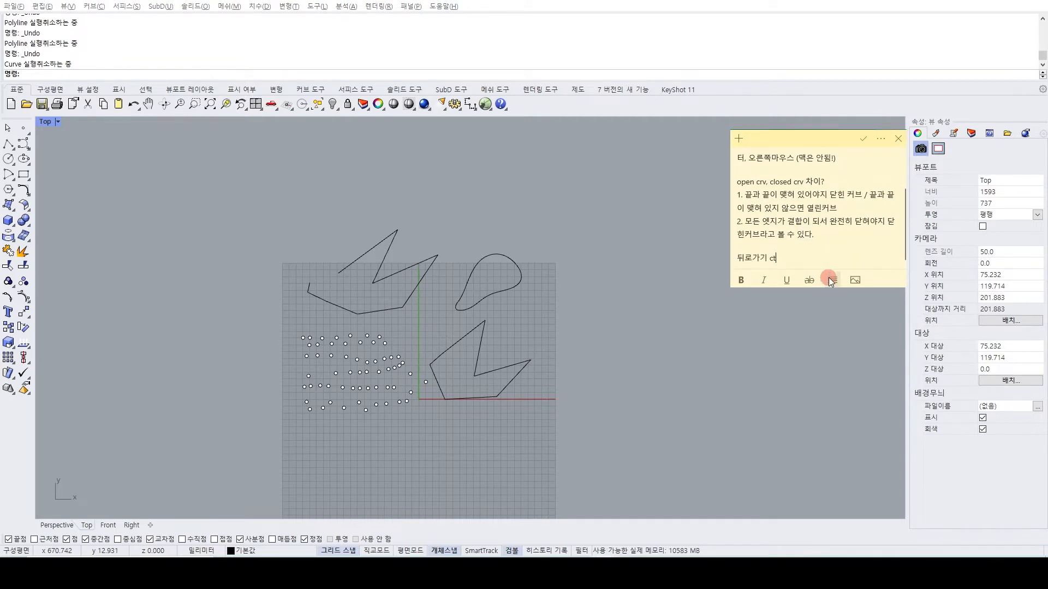
pyautogui.write('rl + z ㅁ맥 : co')
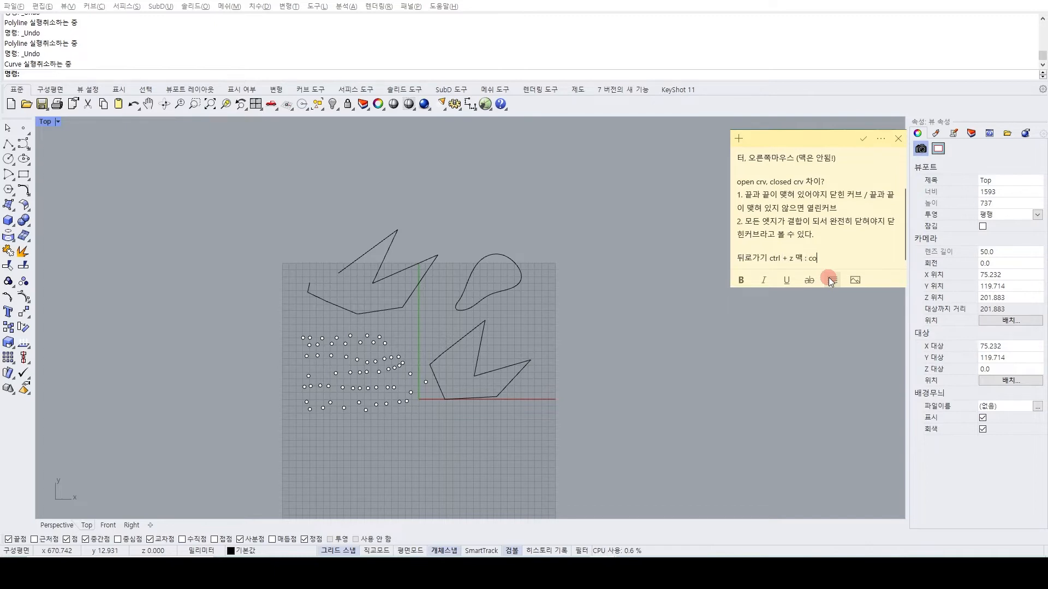
pyautogui.write('mmand + z')
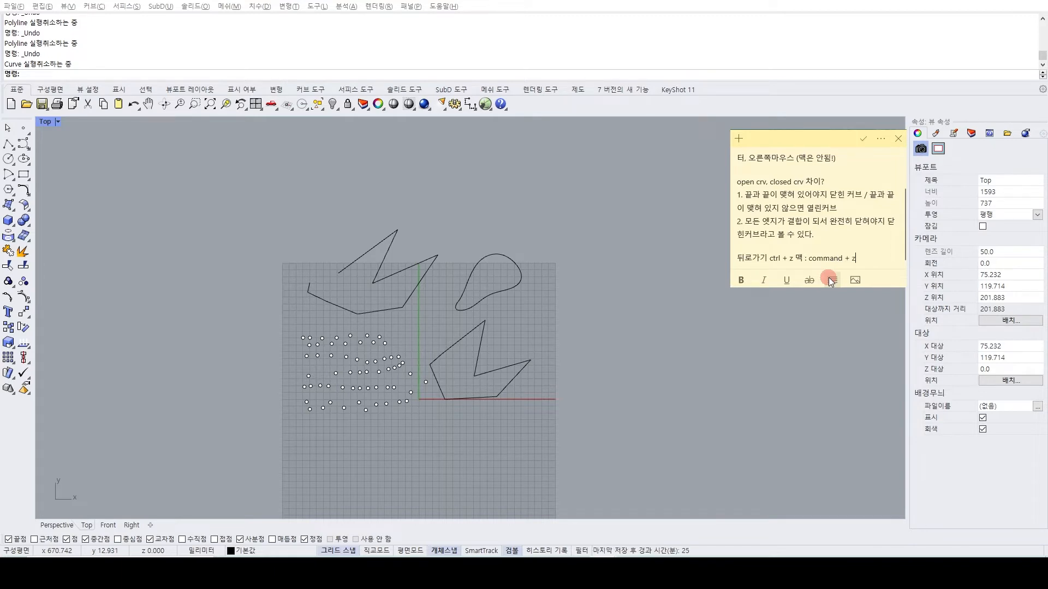
# Add the note line "앞으로가기 ctrl + y 맥 : command + shift + z" under the undo shortcut note.
pyautogui.press('Return')
pyautogui.write('앞으로가기 ct')
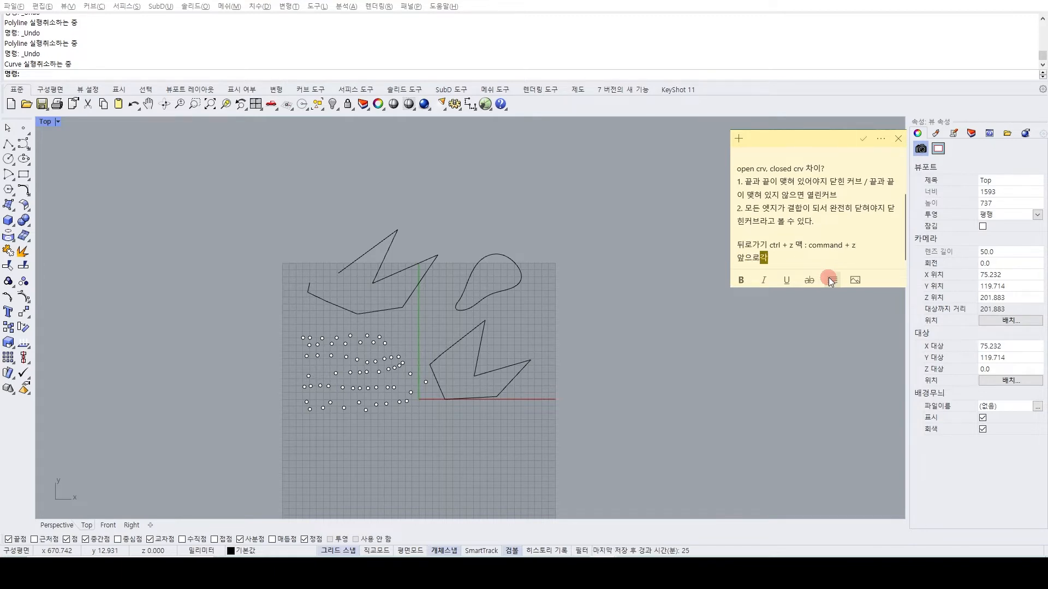
pyautogui.write('rl ')
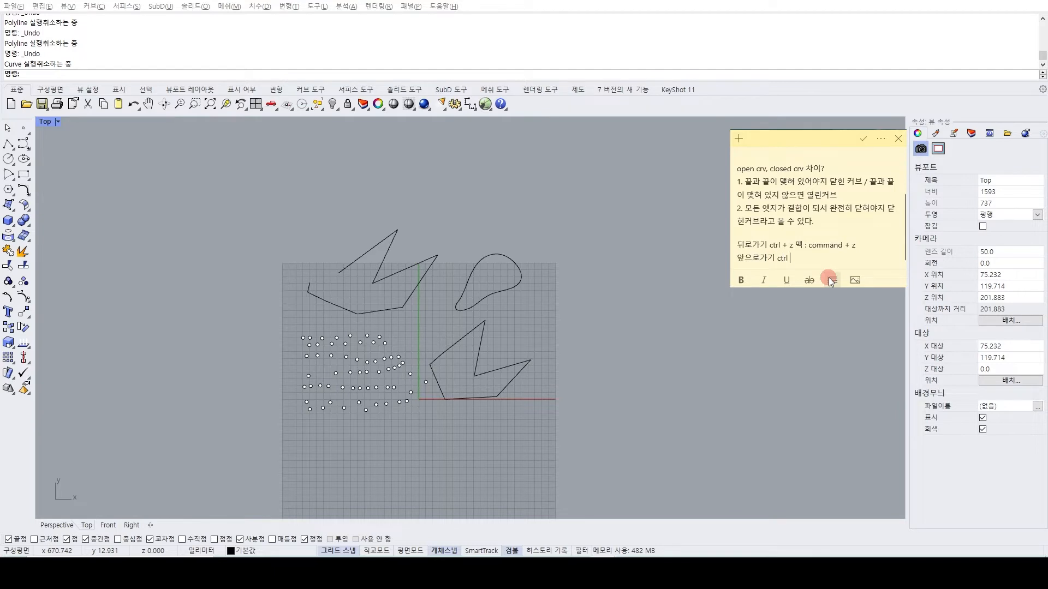
pyautogui.write('+ y')
pyautogui.press('BackSpace')
pyautogui.write('y 맥 ')
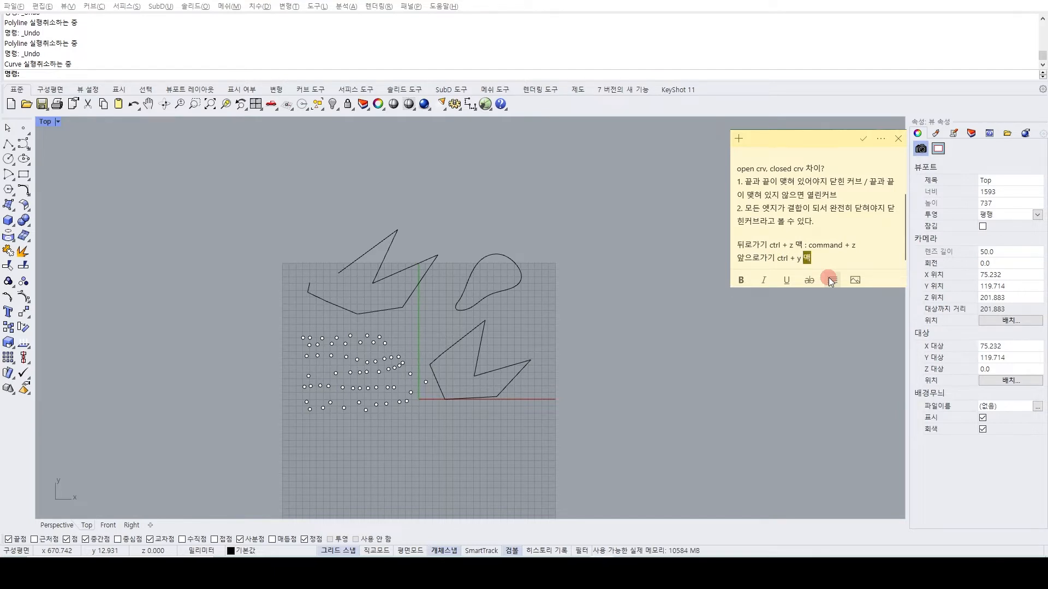
pyautogui.write(': comm')
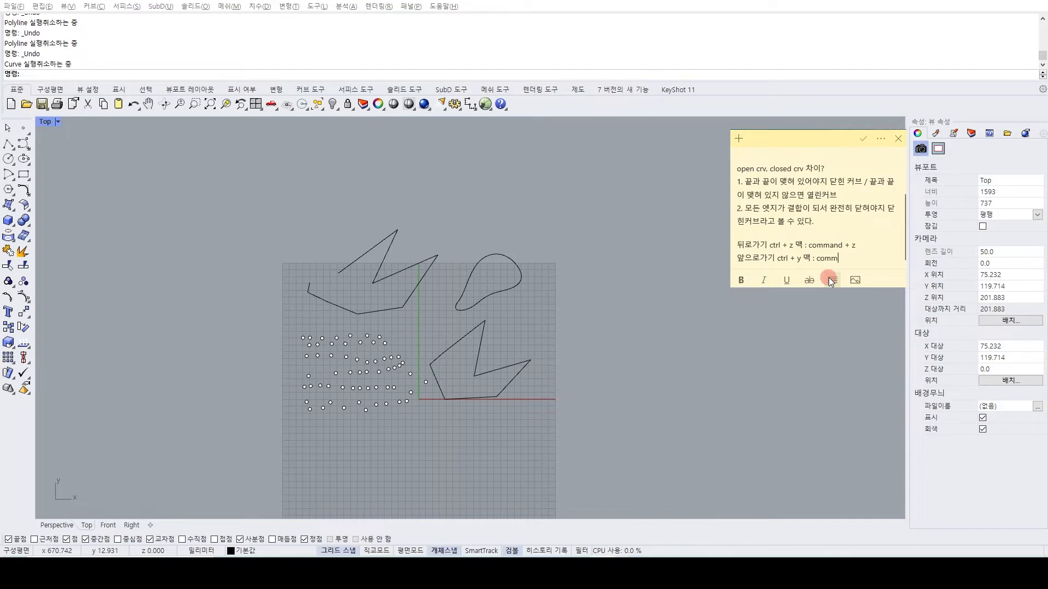
pyautogui.write('and + shift + z')
# Delete all remaining practice points and curves from the Top view.
pyautogui.click(502, 343)
pyautogui.moveTo(660, 168); pyautogui.dragTo(223, 485)
pyautogui.press('Delete')
# Draw a large, nearly square corner-to-corner rectangle on the left part of the grid, extending just past the vertical axis.
pyautogui.moveTo(358, 431); pyautogui.dragTo(374, 374, button='right')
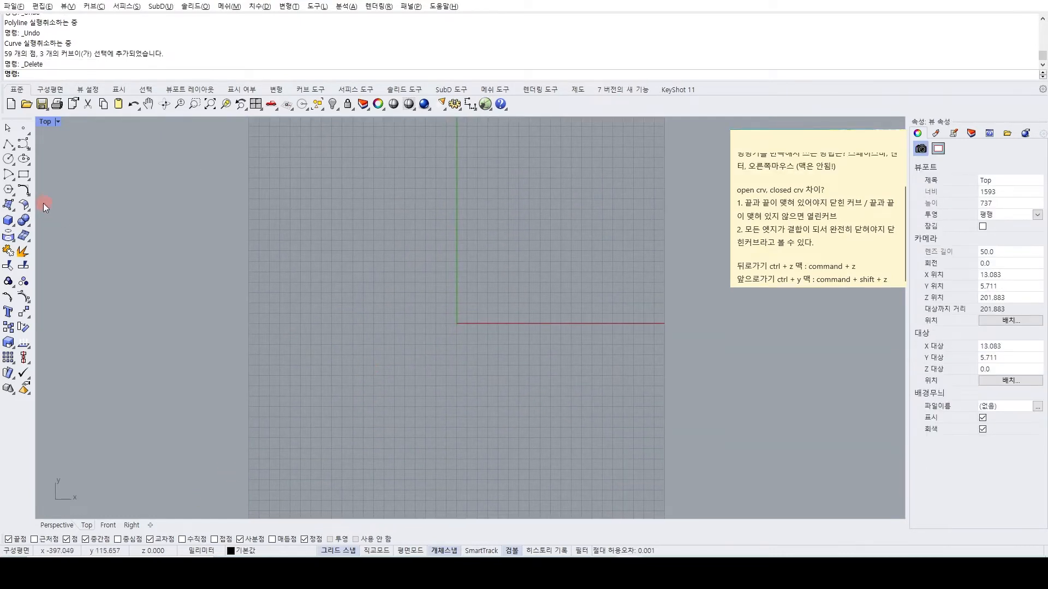
pyautogui.click(25, 178)
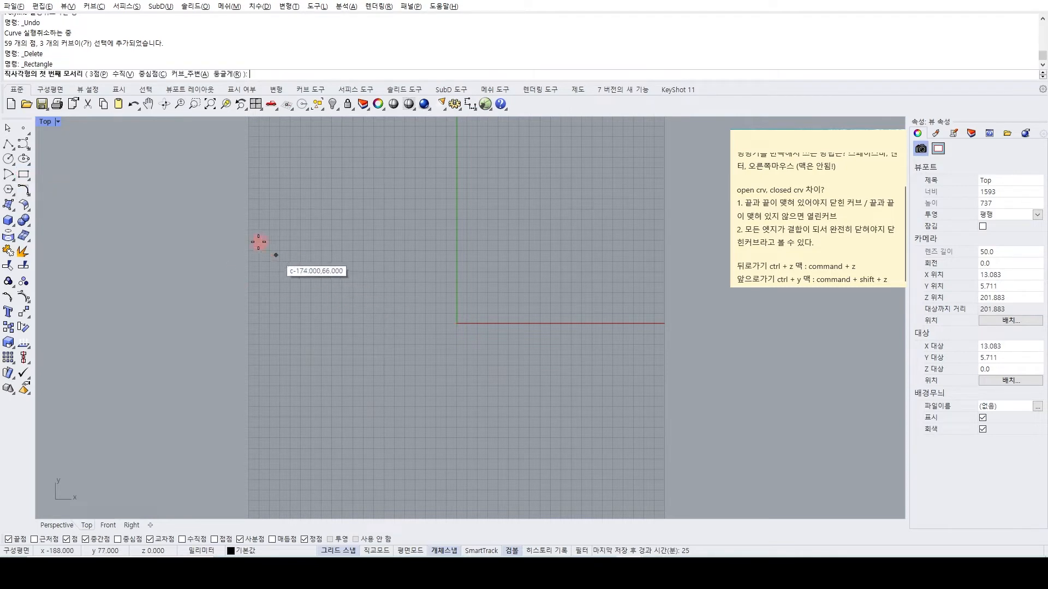
pyautogui.click(256, 241)
pyautogui.click(467, 437)
pyautogui.moveTo(531, 456); pyautogui.dragTo(478, 400, button='right')
# Duplicate the rectangle in place and move the copy horizontally to the right, leaving a narrow gap between the two.
pyautogui.click(323, 304)
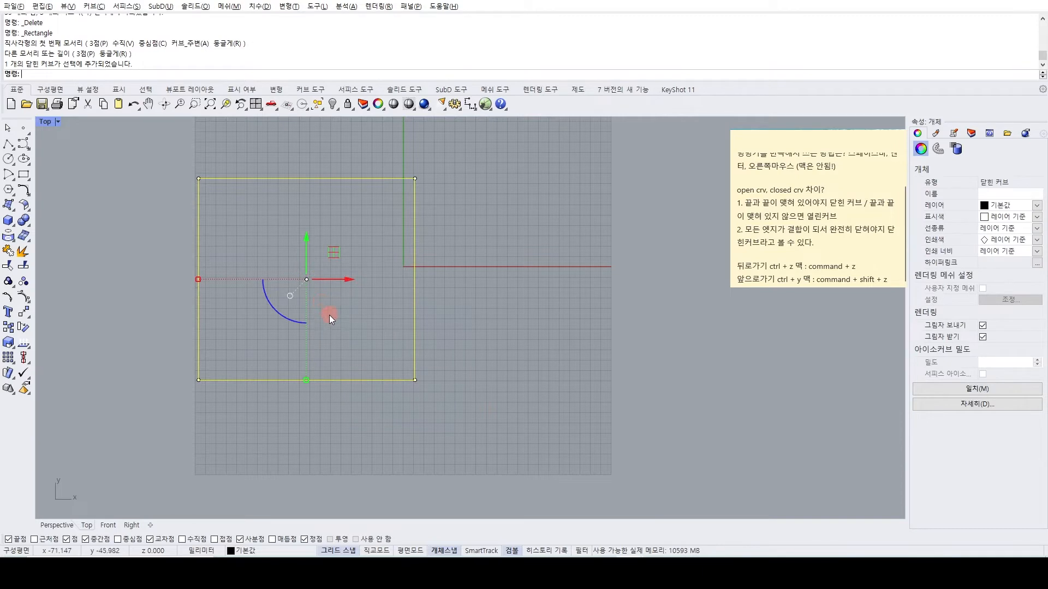
pyautogui.hotkey('ctrl', 'c')
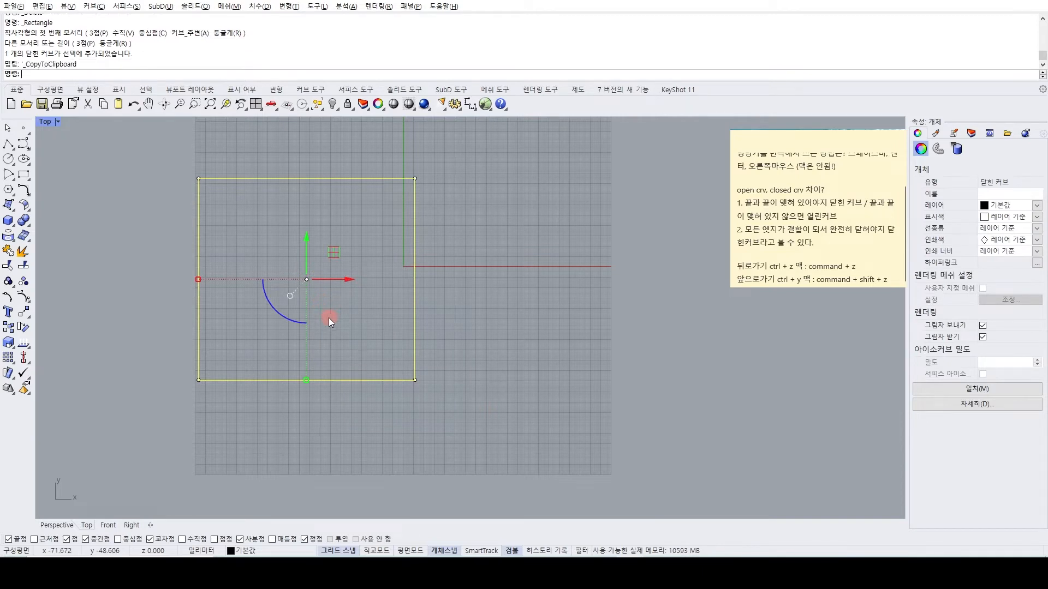
pyautogui.hotkey('ctrl', 'v')
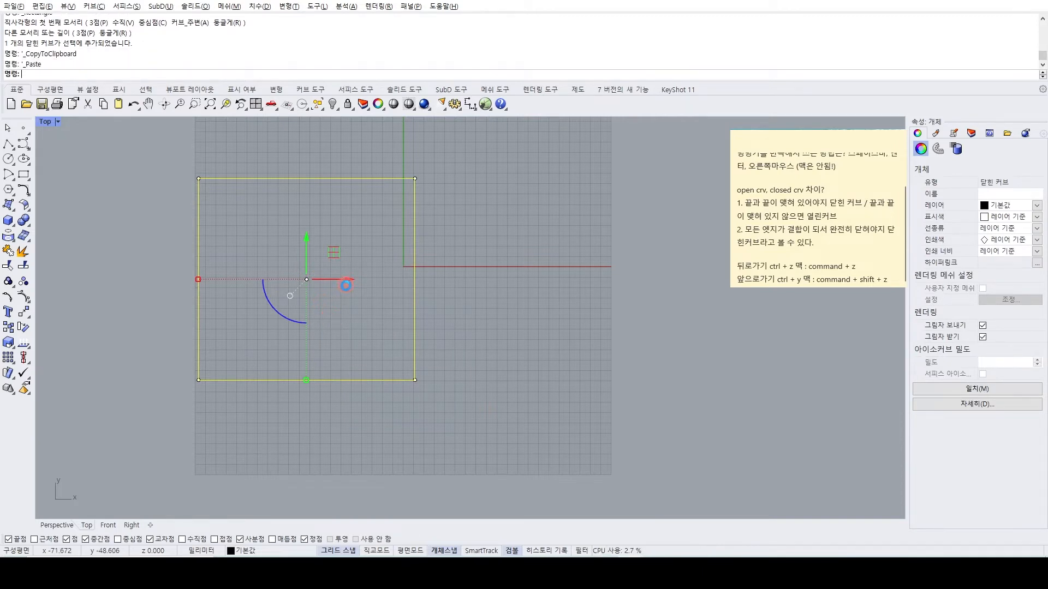
pyautogui.press('Escape')
pyautogui.click(396, 279)
pyautogui.moveTo(345, 282); pyautogui.dragTo(588, 297)
pyautogui.click(410, 460)
# Start the Fillet command for rounding the left rectangle's corners.
pyautogui.moveTo(406, 380); pyautogui.dragTo(408, 404, button='right')
pyautogui.scroll(2, 401, 387)
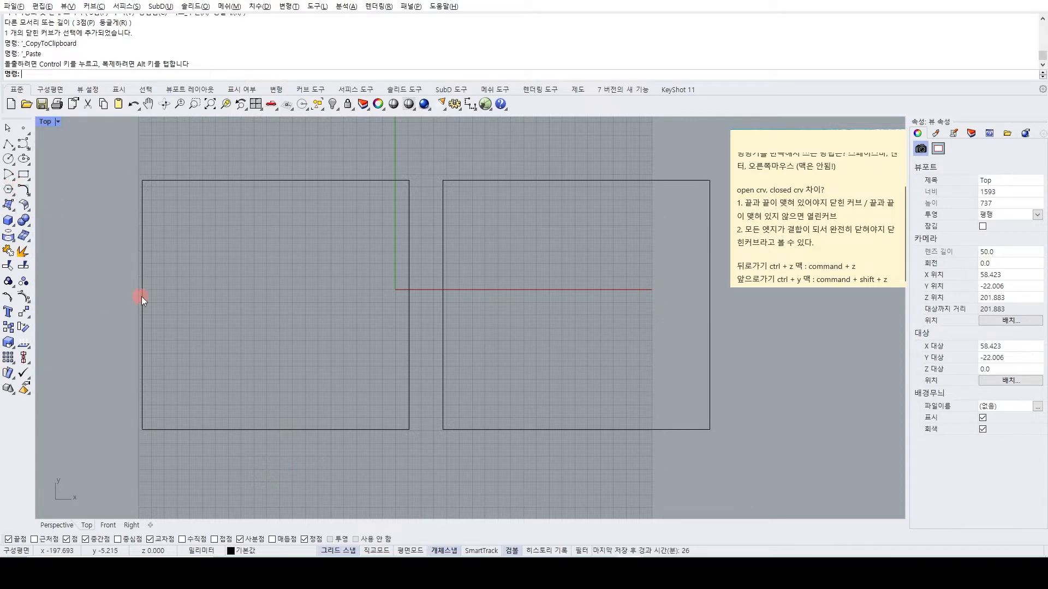
pyautogui.write('illet')
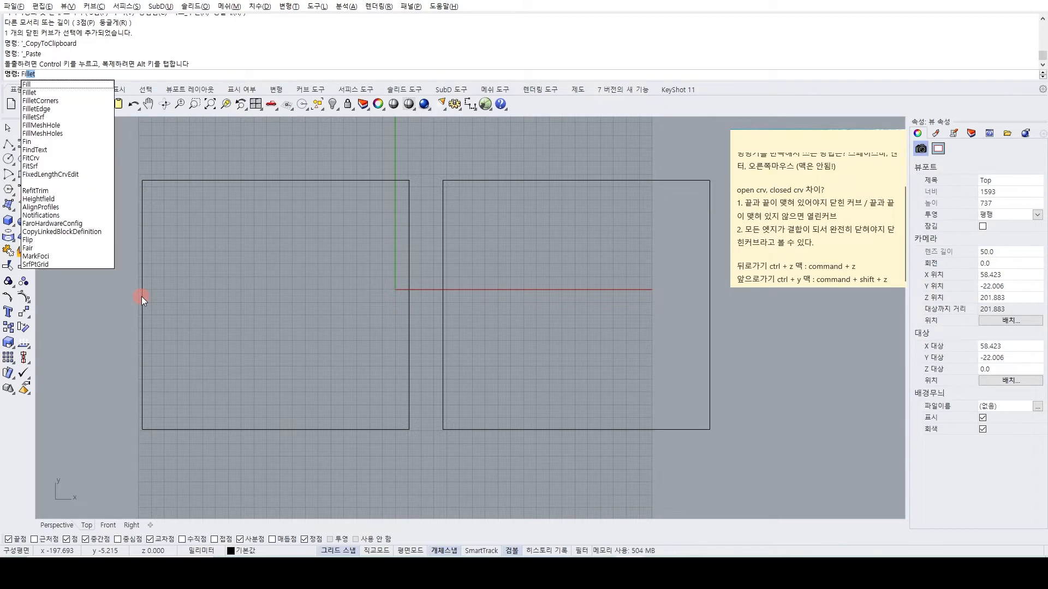
pyautogui.press('Return')
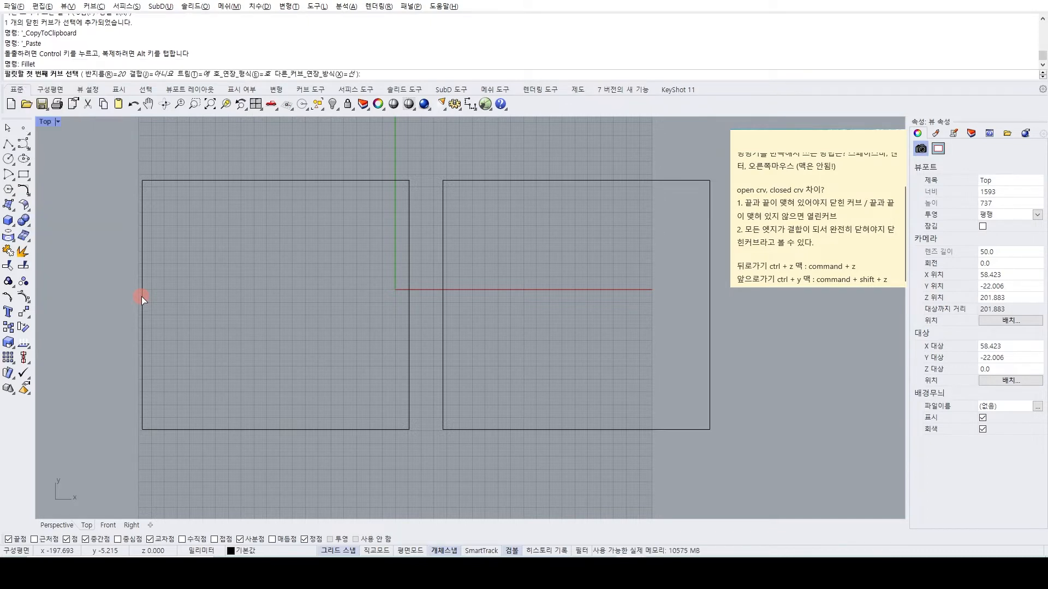
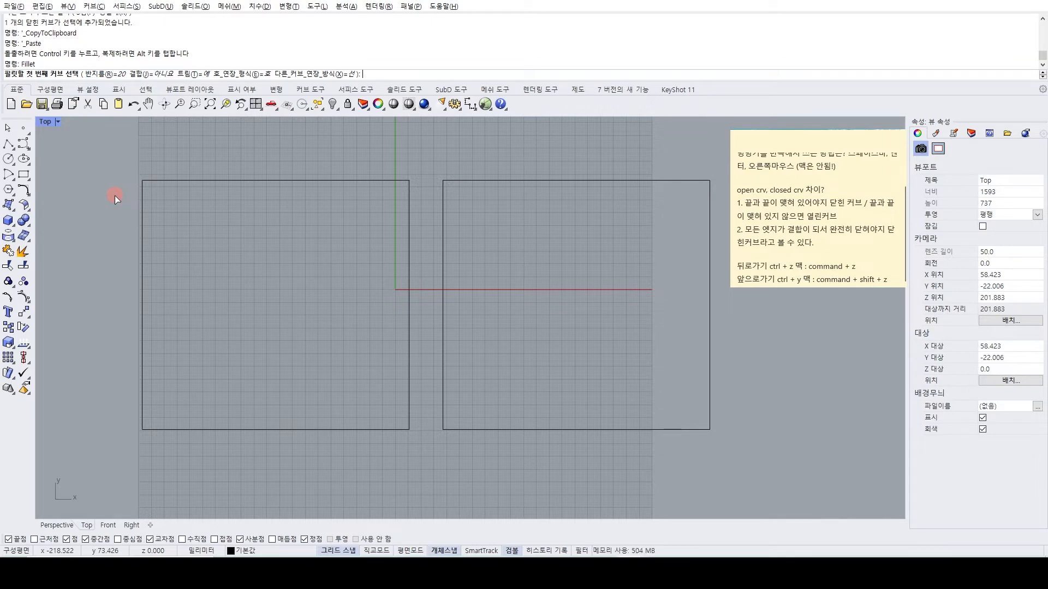
# Fillet the left rectangle's upper-left corner with a radius of 10 mm.
pyautogui.write('10')
pyautogui.press('Return')
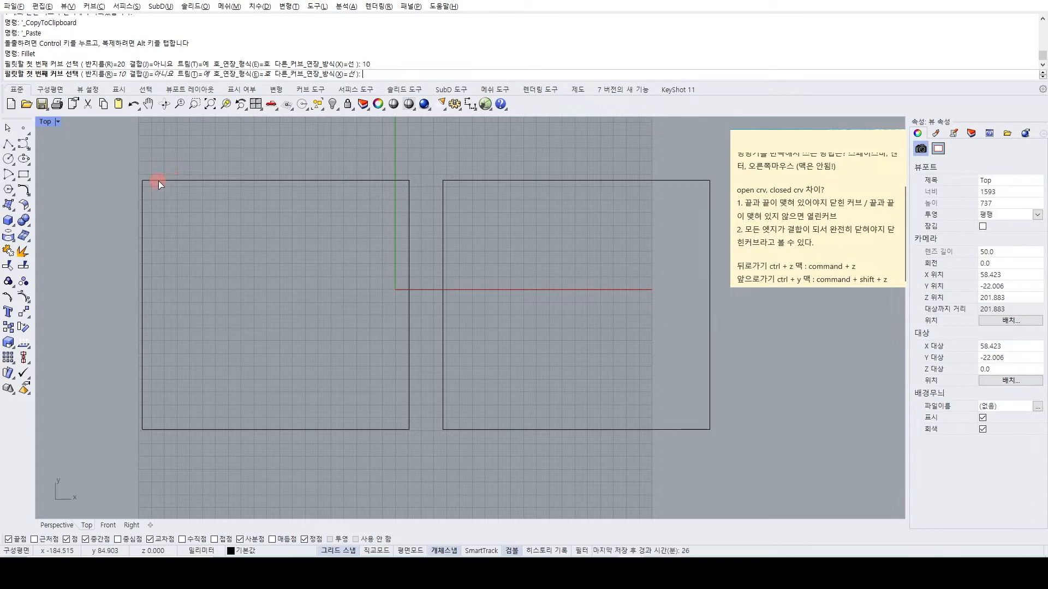
pyautogui.scroll(3, 158, 183)
pyautogui.scroll(-3, 135, 206)
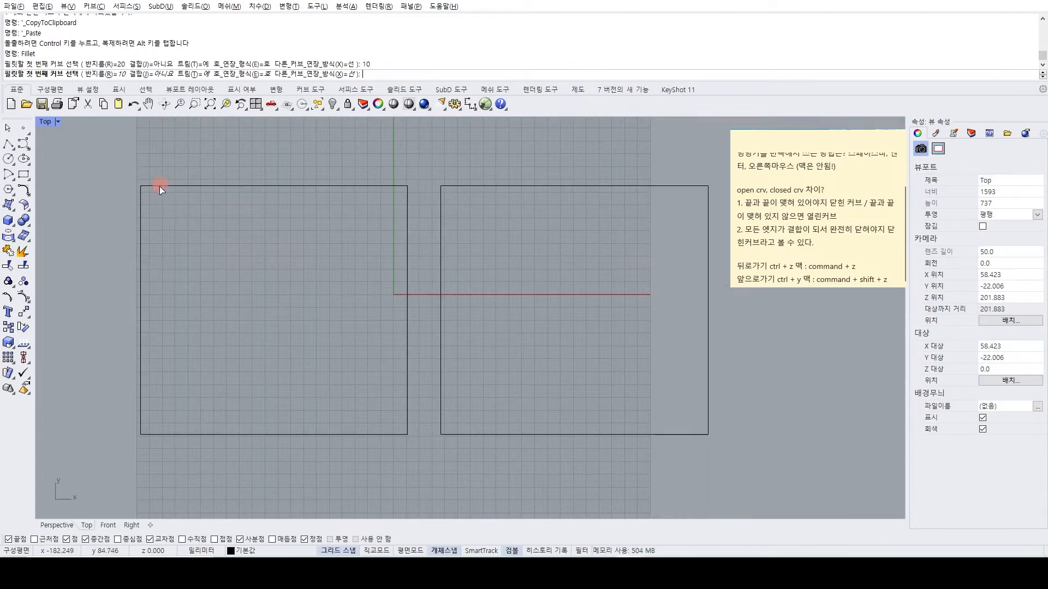
pyautogui.scroll(3, 164, 195)
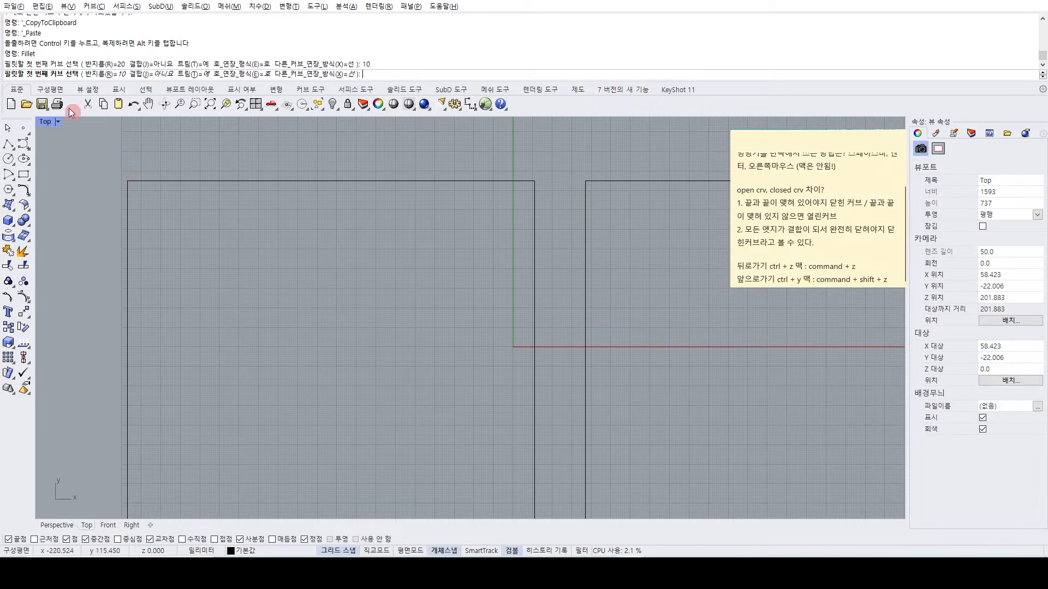
pyautogui.click(168, 180)
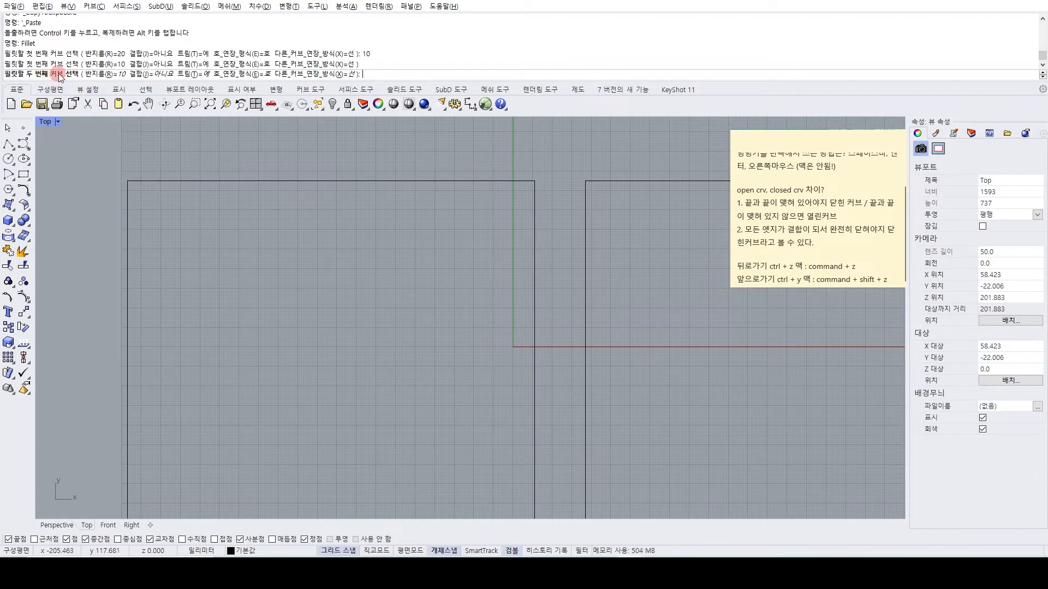
pyautogui.click(128, 216)
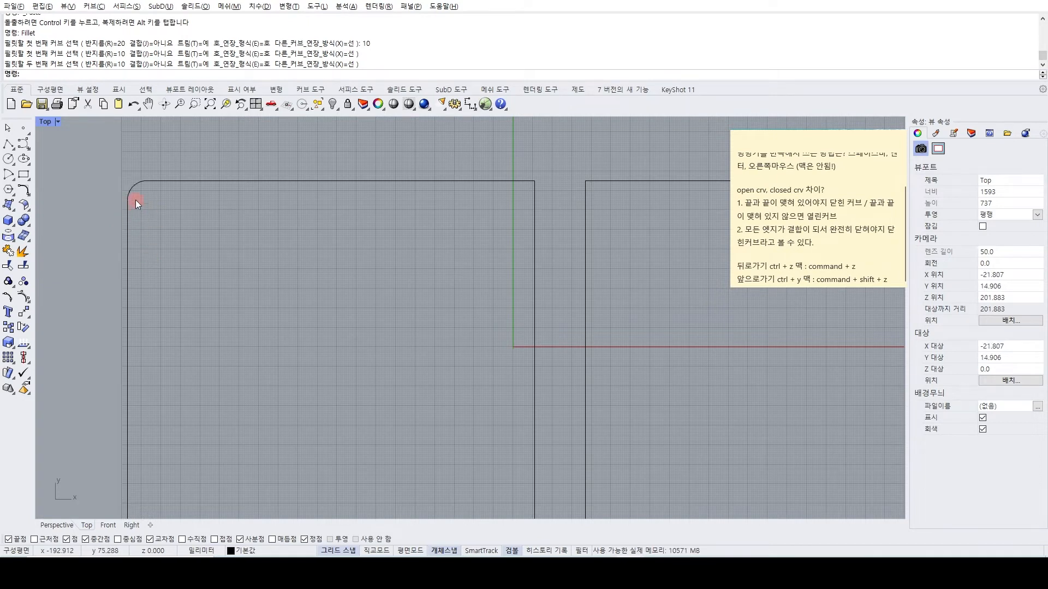
# Fillet the left rectangle's upper-right corner with the same 10 mm radius.
pyautogui.scroll(-4, 175, 187)
pyautogui.press('space')
pyautogui.scroll(6, 461, 191)
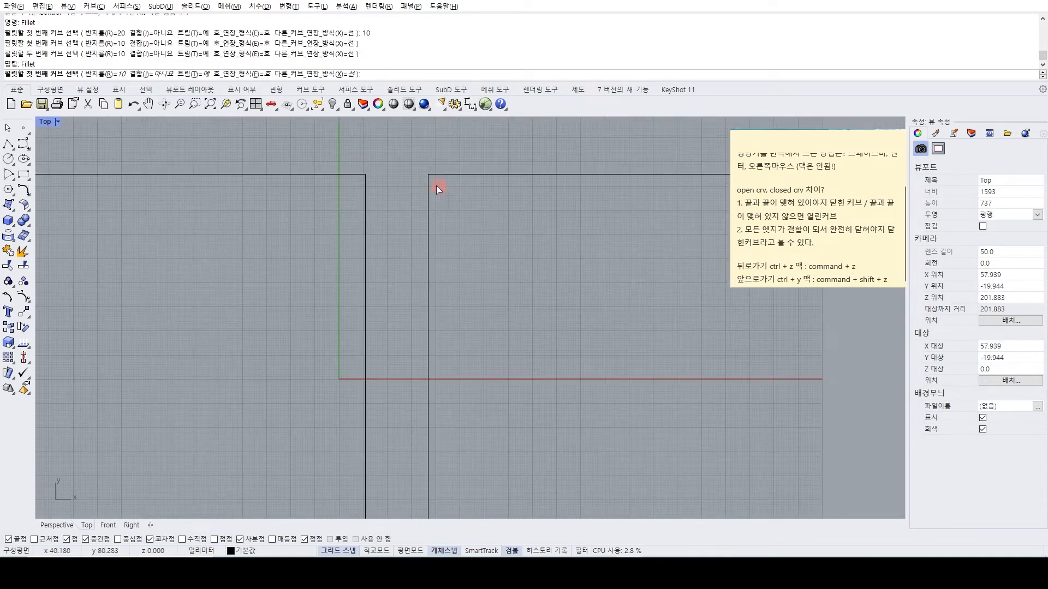
pyautogui.click(342, 173)
pyautogui.click(365, 202)
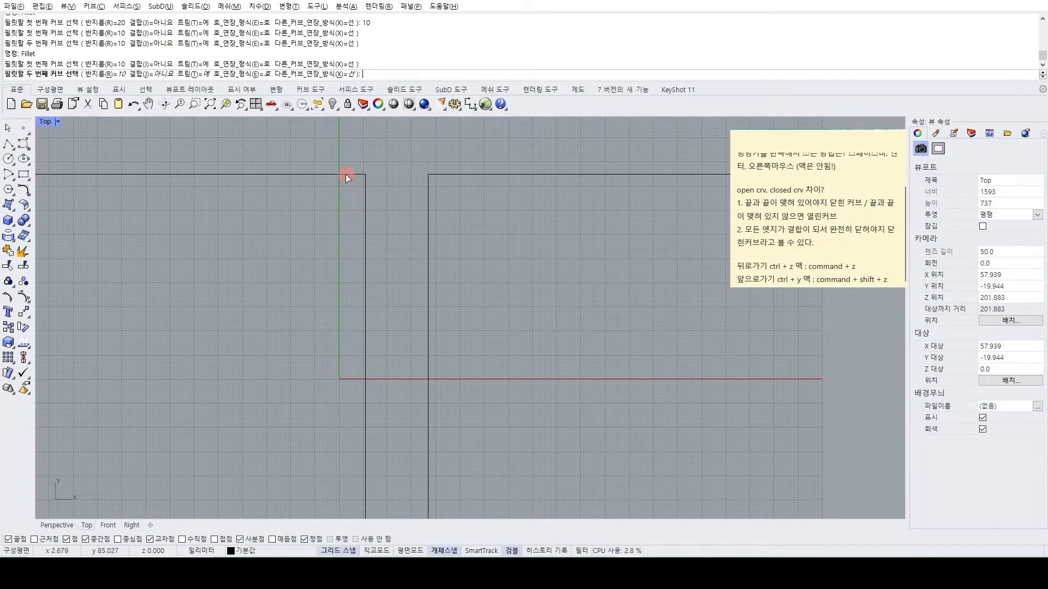
# Fillet the left rectangle's lower-left corner with the same 10 mm radius.
pyautogui.scroll(-4, 414, 229)
pyautogui.press('space')
pyautogui.scroll(5, 204, 392)
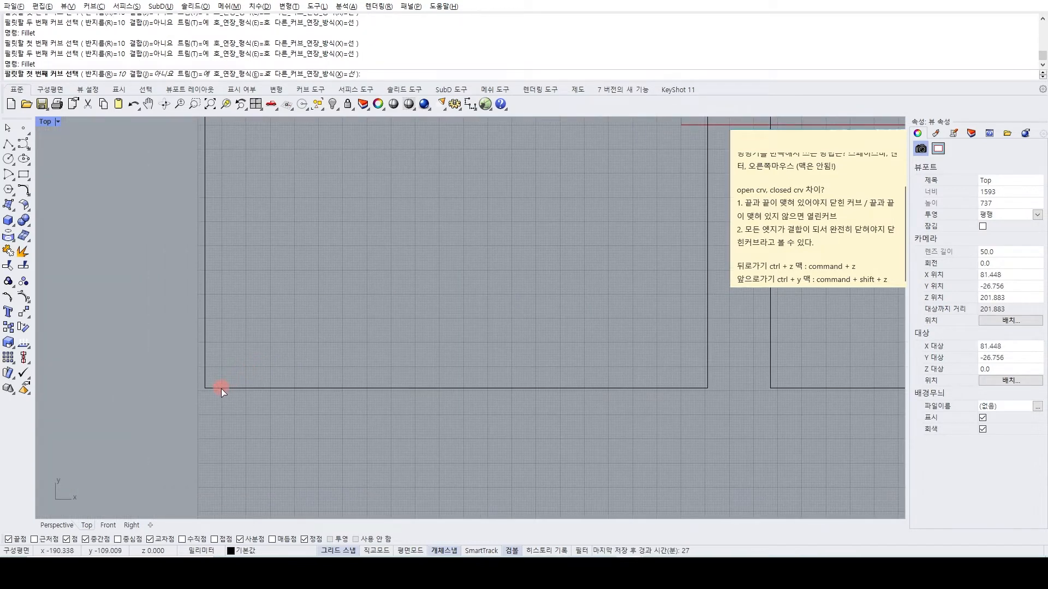
pyautogui.click(221, 388)
pyautogui.click(222, 387)
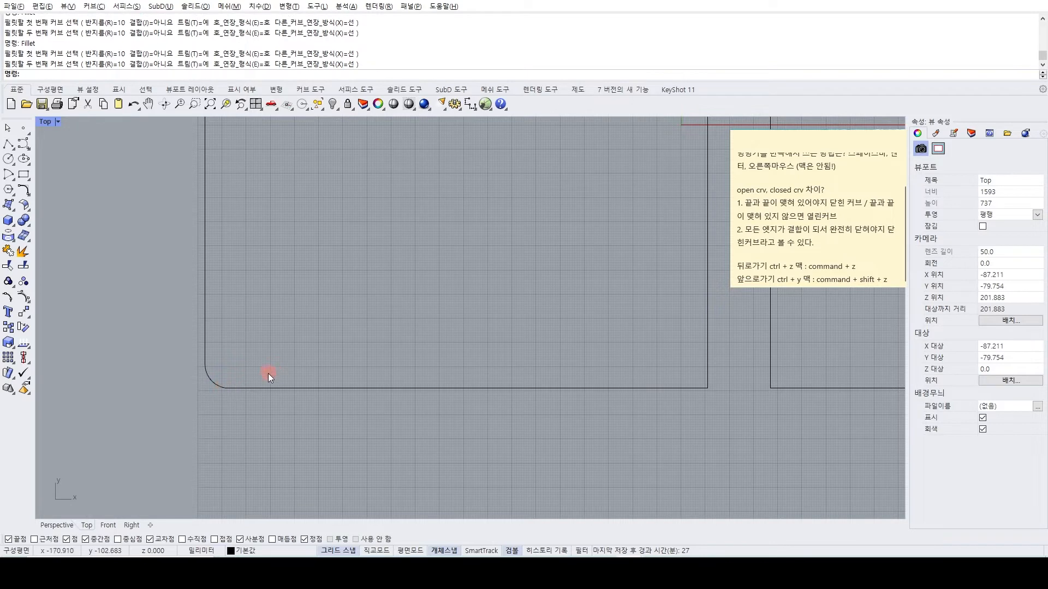
# Fillet the left rectangle's lower-right corner with the same 10 mm radius.
pyautogui.scroll(-3, 268, 374)
pyautogui.moveTo(366, 384); pyautogui.dragTo(333, 387, button='right')
pyautogui.press('space')
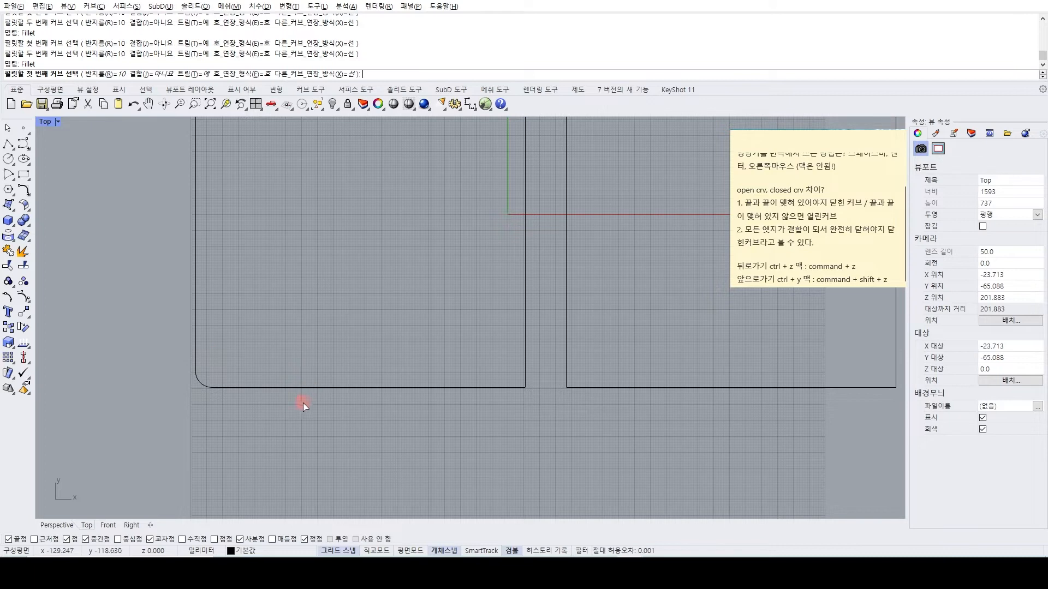
pyautogui.scroll(2, 530, 388)
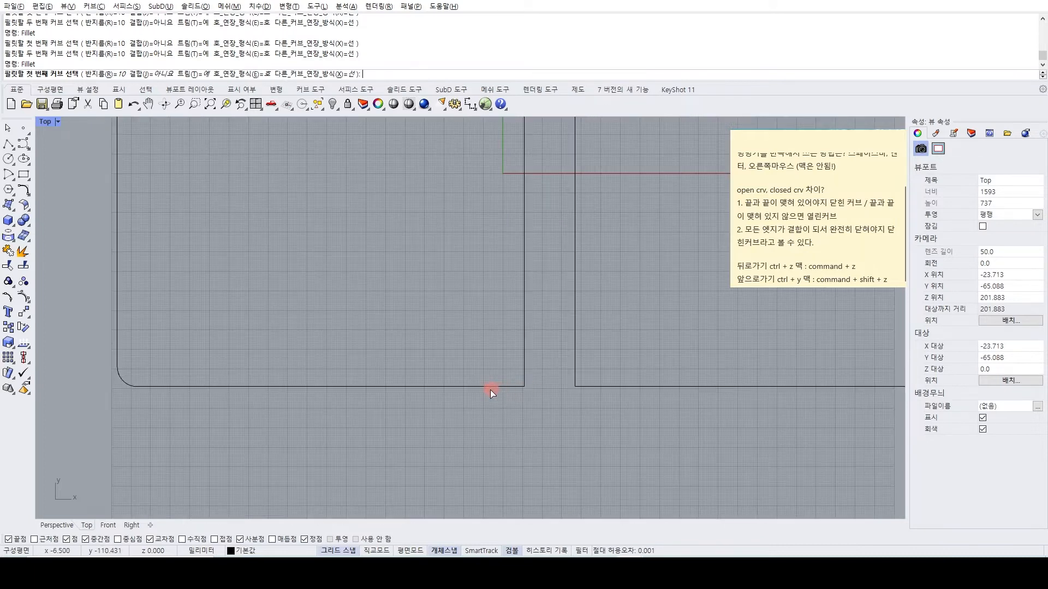
pyautogui.click(486, 387)
pyautogui.scroll(2, 508, 371)
pyautogui.click(525, 358)
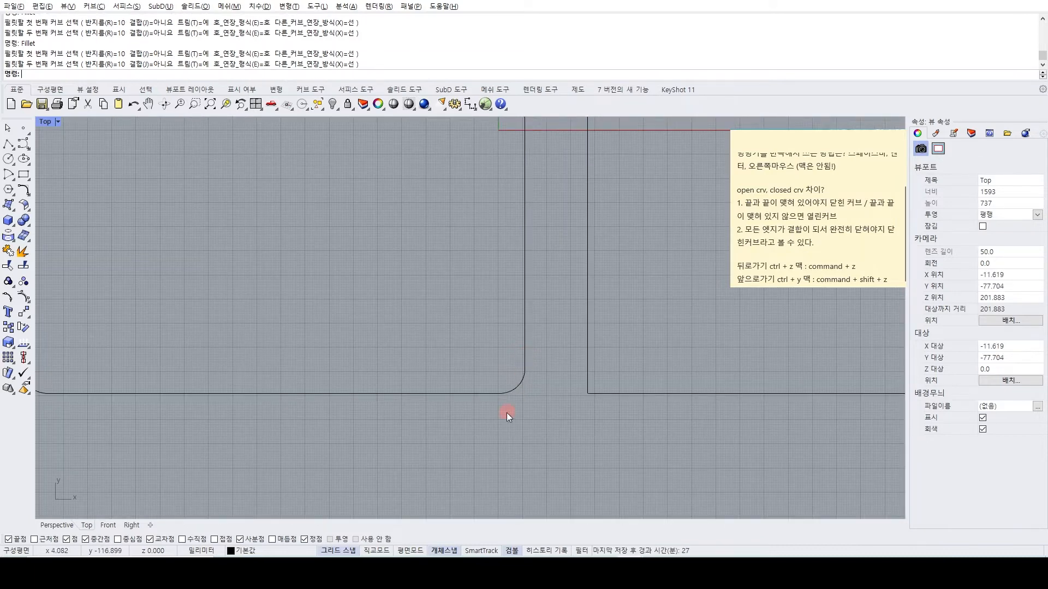
# Undo the fillets on all four corners of the left rectangle.
pyautogui.scroll(-3, 516, 409)
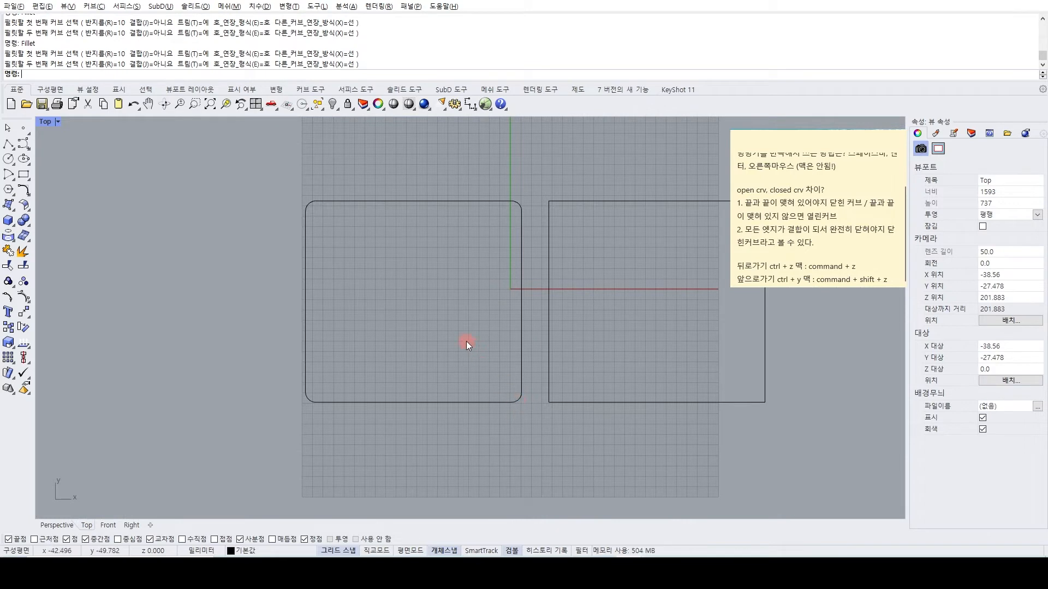
pyautogui.hotkey('ctrl', 'z')
pyautogui.hotkey('ctrl', 'z')
# Fillet both upper corners of the left rectangle with a radius of 10 mm.
pyautogui.press('space')
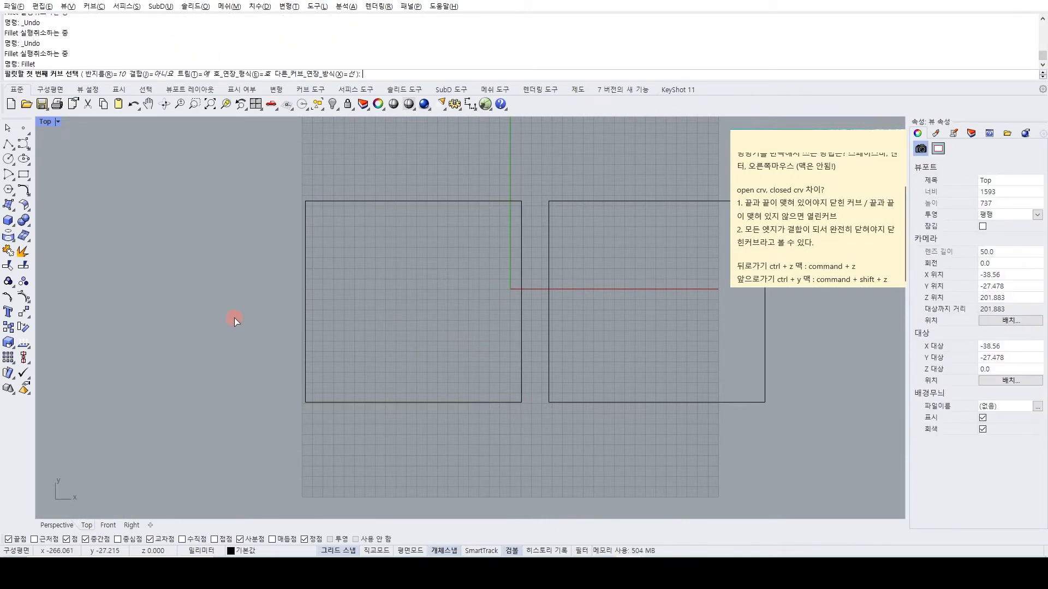
pyautogui.click(309, 224)
pyautogui.click(320, 200)
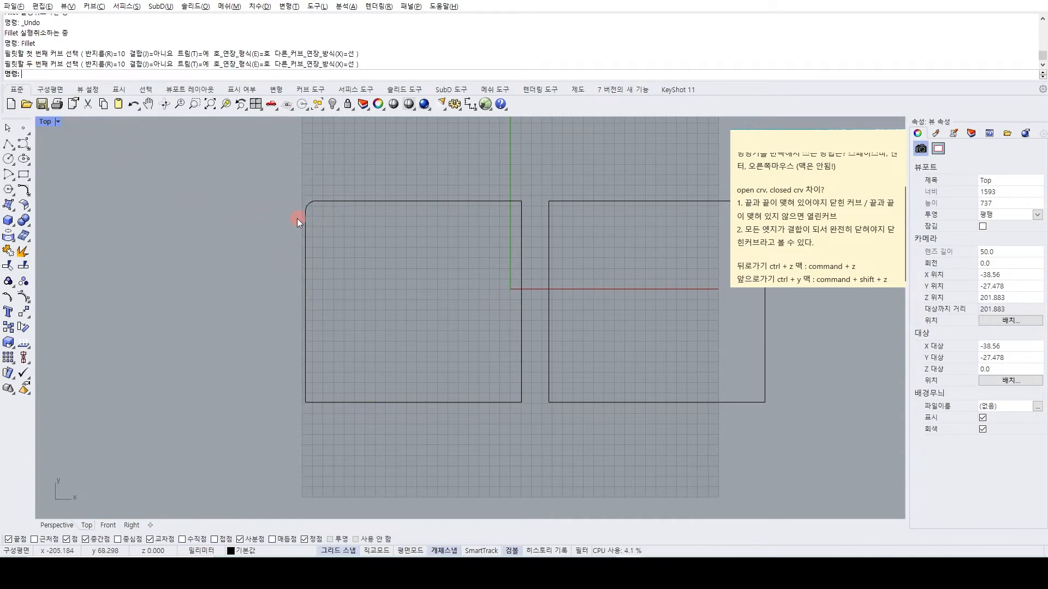
pyautogui.rightClick(231, 224)
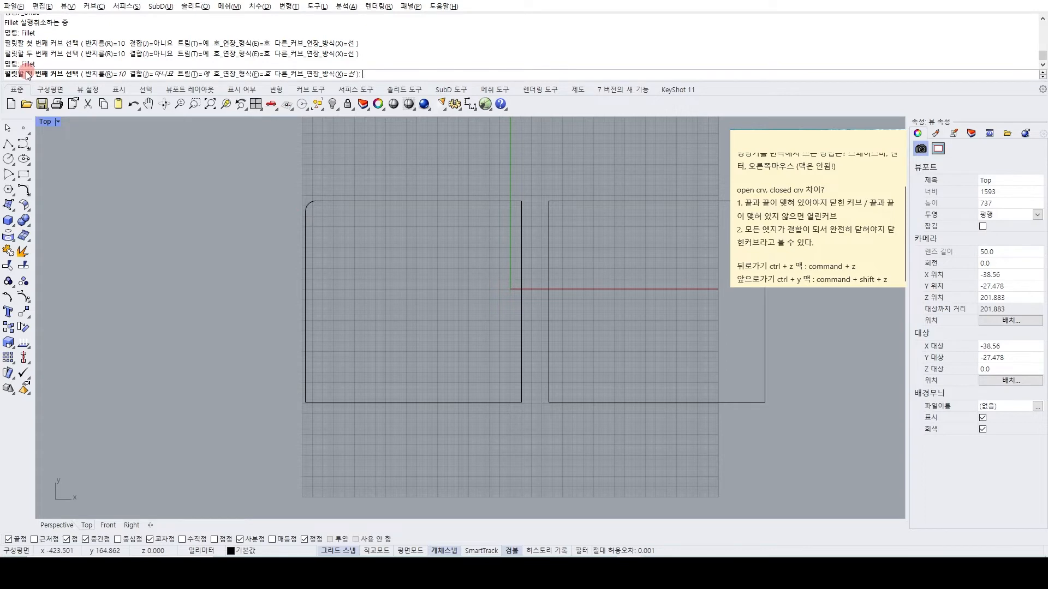
pyautogui.click(509, 202)
pyautogui.click(522, 214)
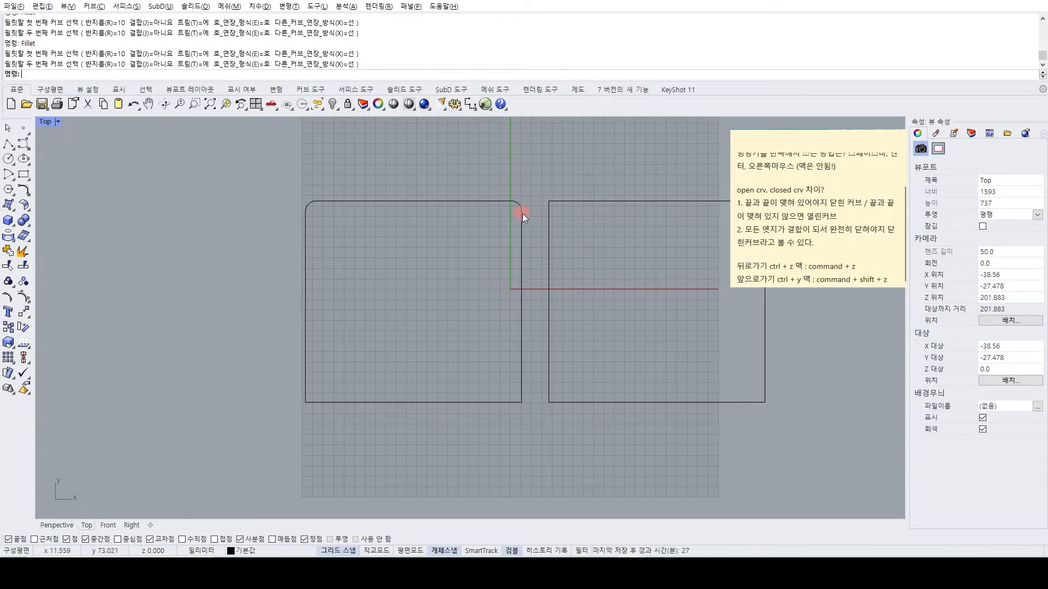
# Fillet both lower corners of the left rectangle with a radius of 10 mm.
pyautogui.rightClick(532, 402)
pyautogui.click(522, 386)
pyautogui.click(508, 403)
pyautogui.rightClick(333, 395)
pyautogui.click(312, 403)
pyautogui.click(306, 391)
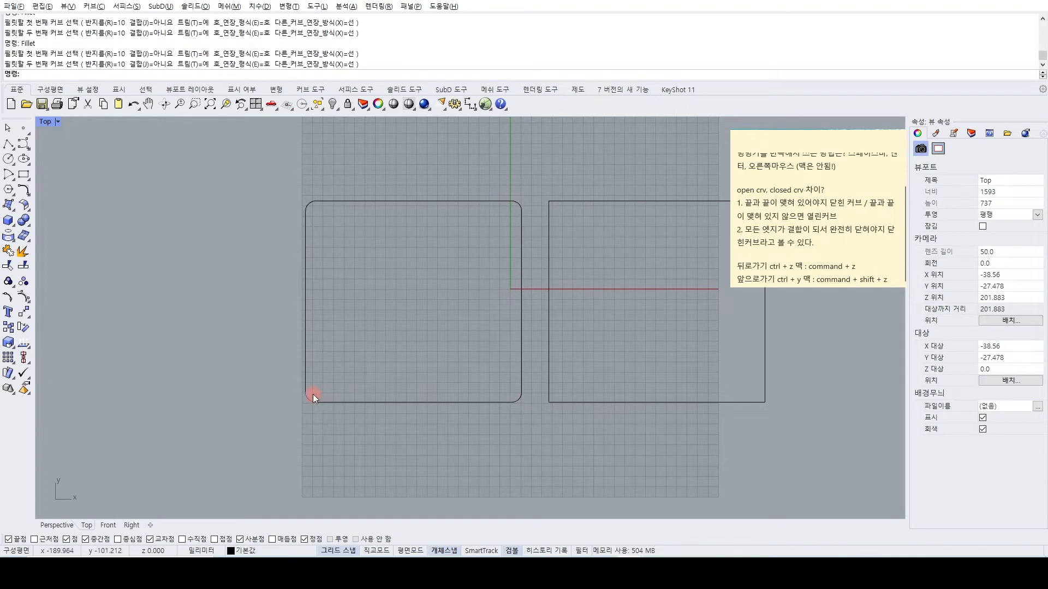
# Duplicate the sharp-cornered rectangle in place and move the copy horizontally to its right, leaving a narrow gap between them.
pyautogui.scroll(-2, 316, 368)
pyautogui.moveTo(350, 354); pyautogui.dragTo(281, 342, button='right')
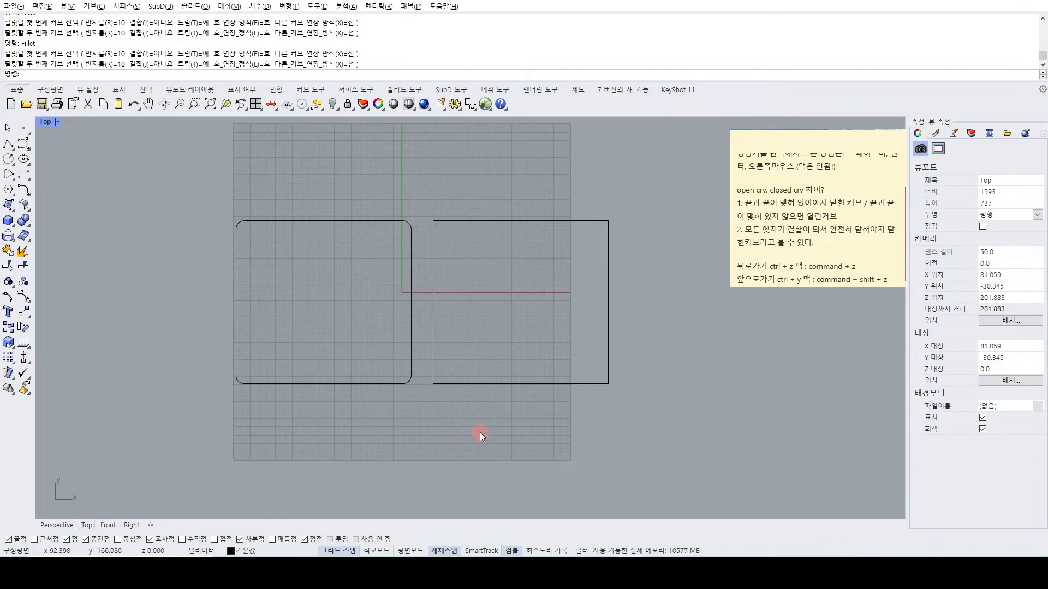
pyautogui.moveTo(480, 432); pyautogui.dragTo(422, 333)
pyautogui.hotkey('ctrl', 'c')
pyautogui.hotkey('ctrl', 'v')
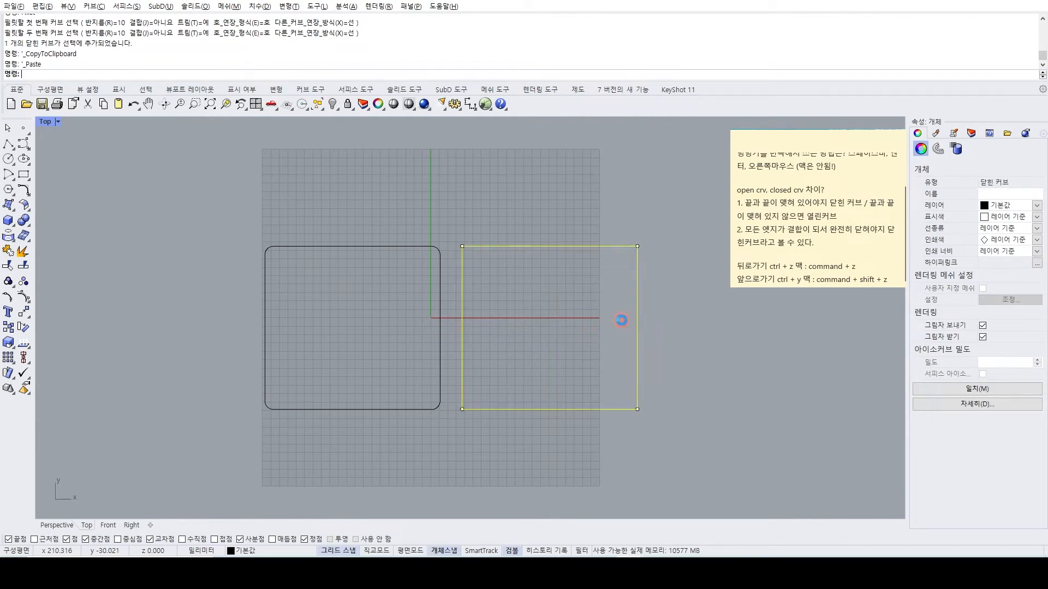
pyautogui.moveTo(590, 328); pyautogui.dragTo(792, 337)
pyautogui.click(469, 376)
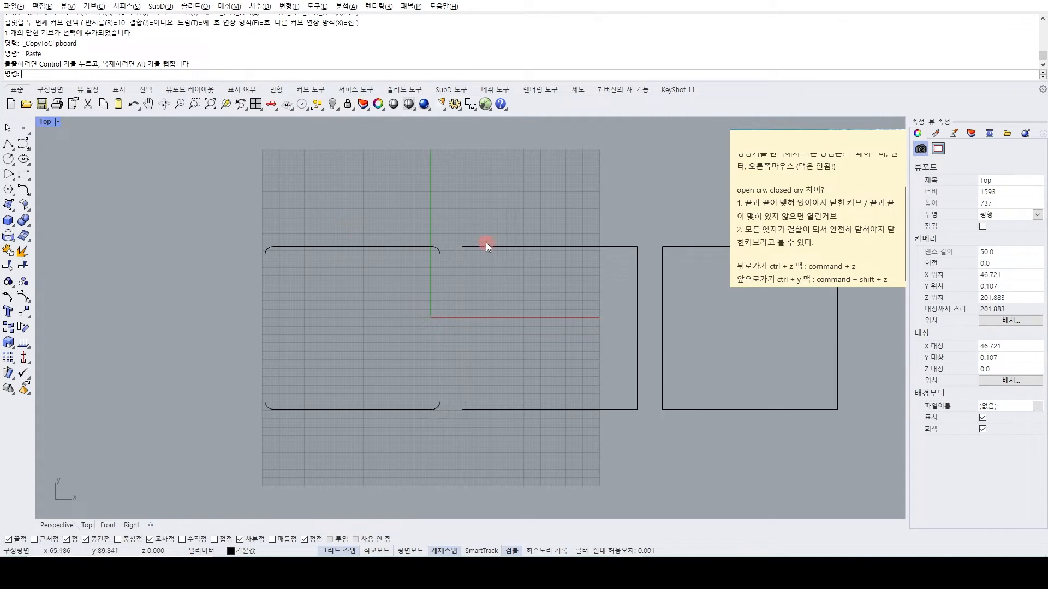
# Round all corners of the middle rectangle at once using FilletCorners with a radius of 10 mm.
pyautogui.moveTo(469, 297); pyautogui.dragTo(447, 300, button='right')
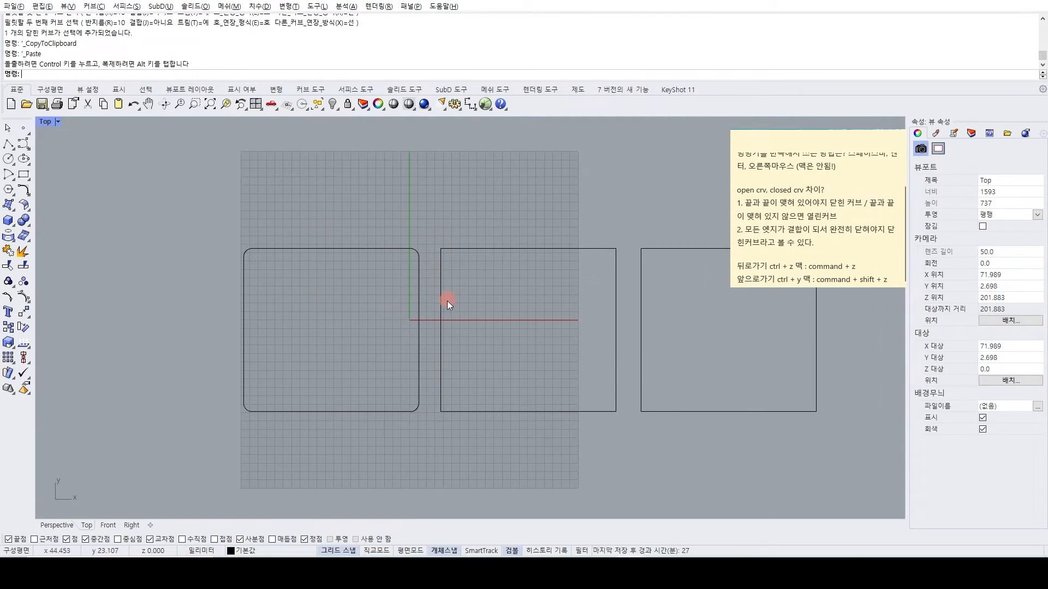
pyautogui.scroll(2, 447, 306)
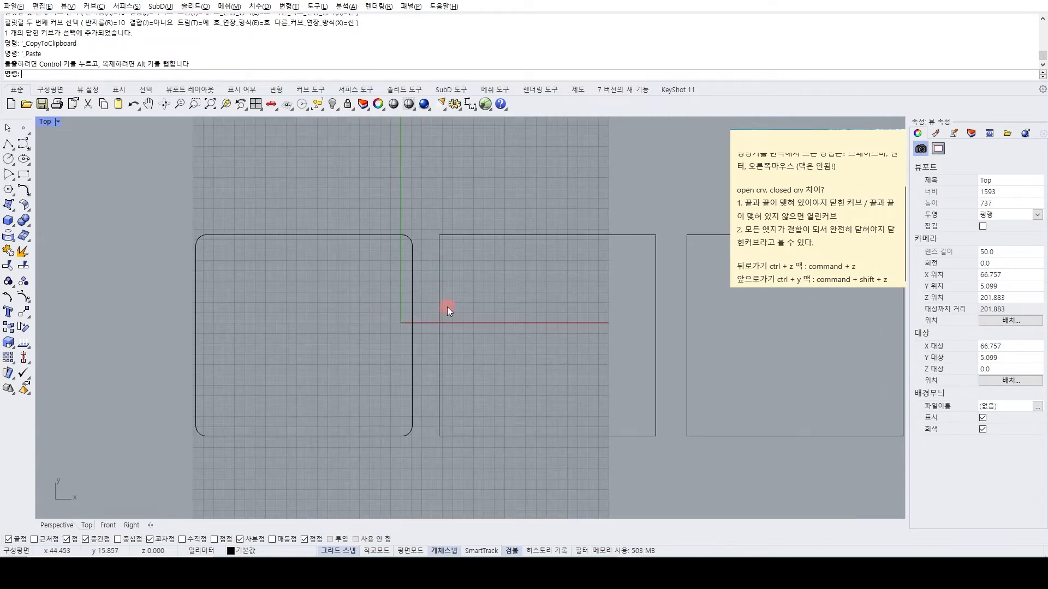
pyautogui.moveTo(454, 277); pyautogui.dragTo(444, 300, button='right')
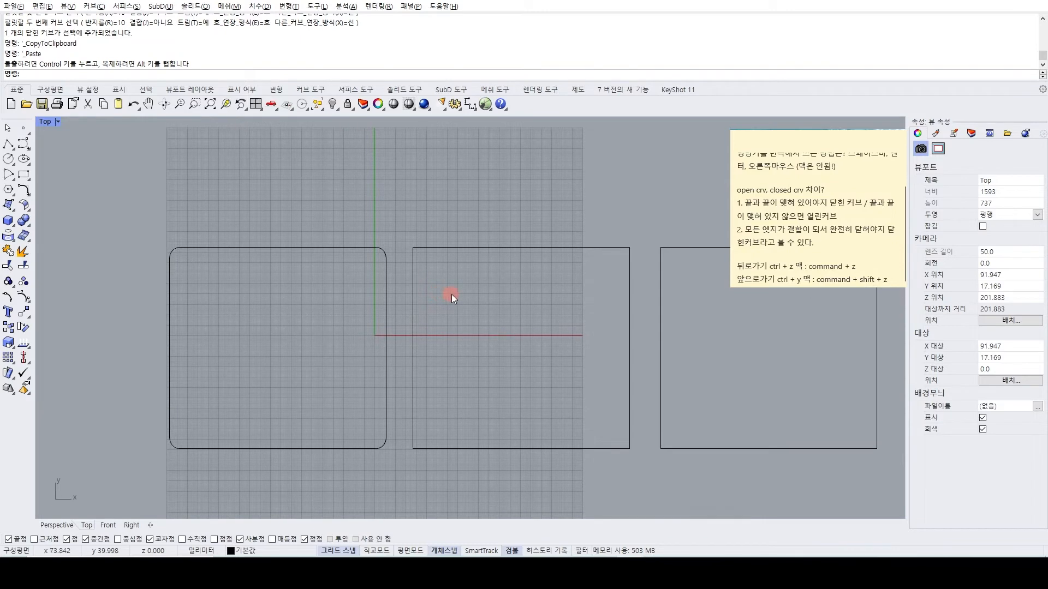
pyautogui.write('fil')
pyautogui.press('Down')
pyautogui.press('Down')
pyautogui.press('Down')
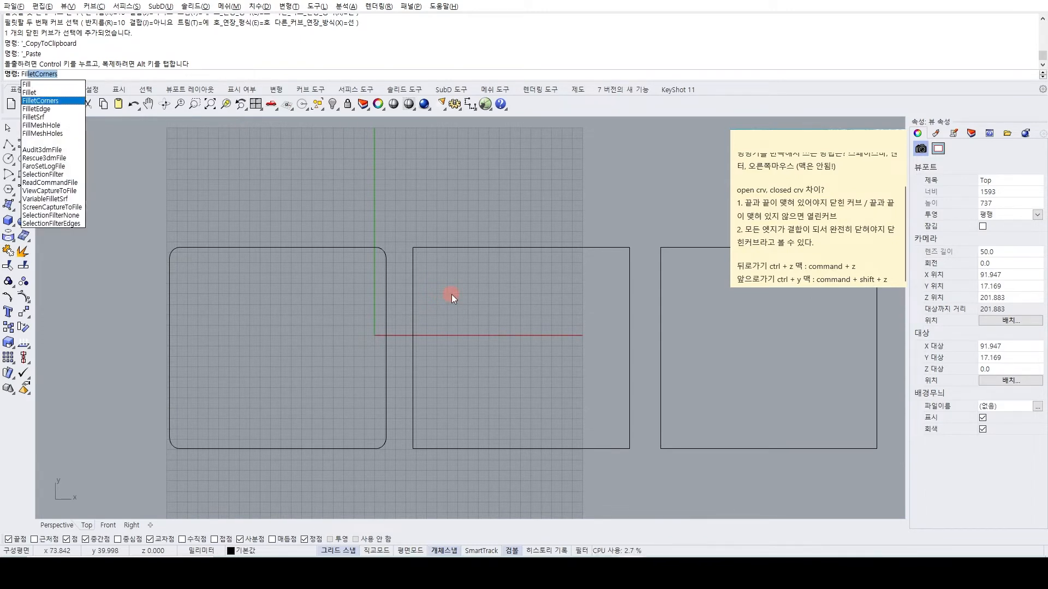
pyautogui.press('Return')
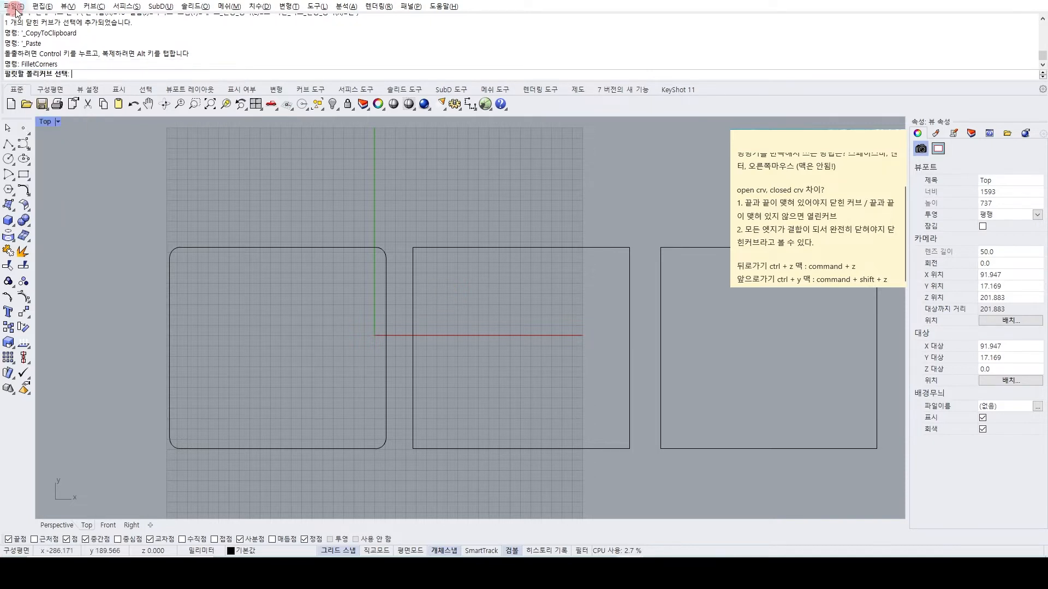
pyautogui.moveTo(417, 244); pyautogui.dragTo(360, 228, button='right')
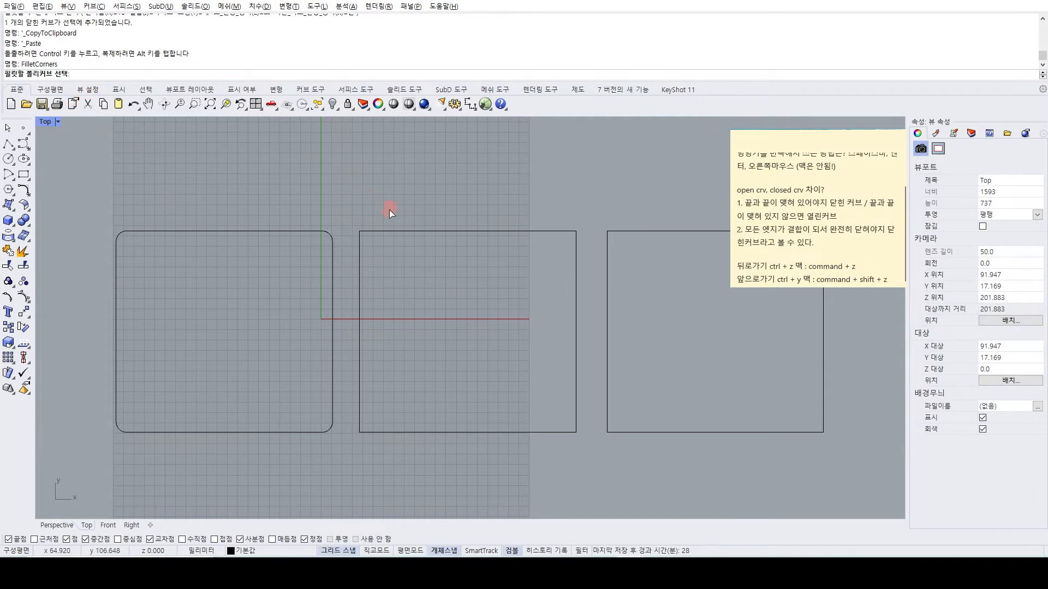
pyautogui.click(393, 230)
pyautogui.press('Return')
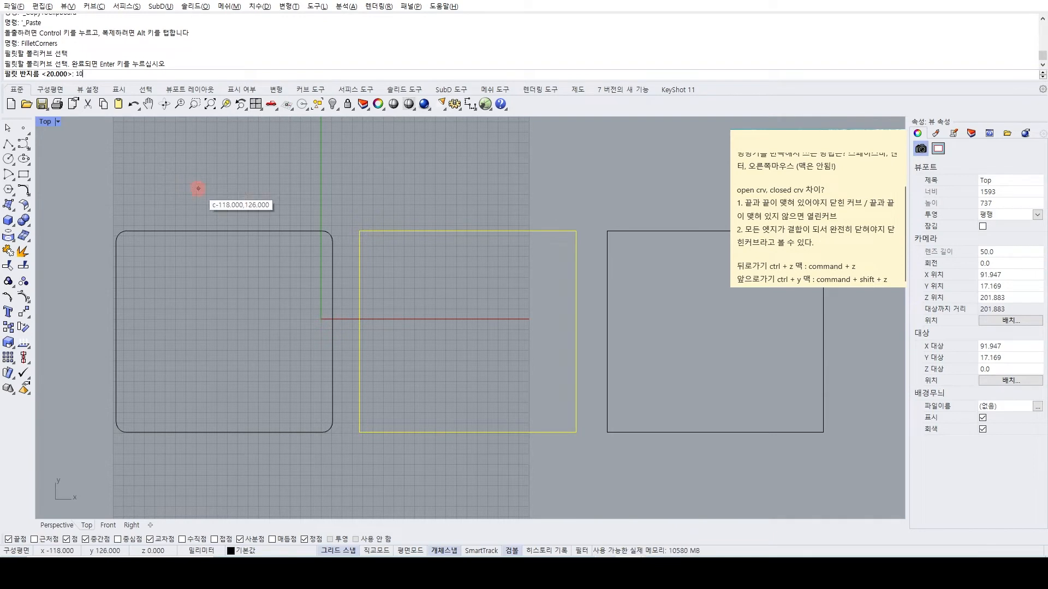
pyautogui.press('Return')
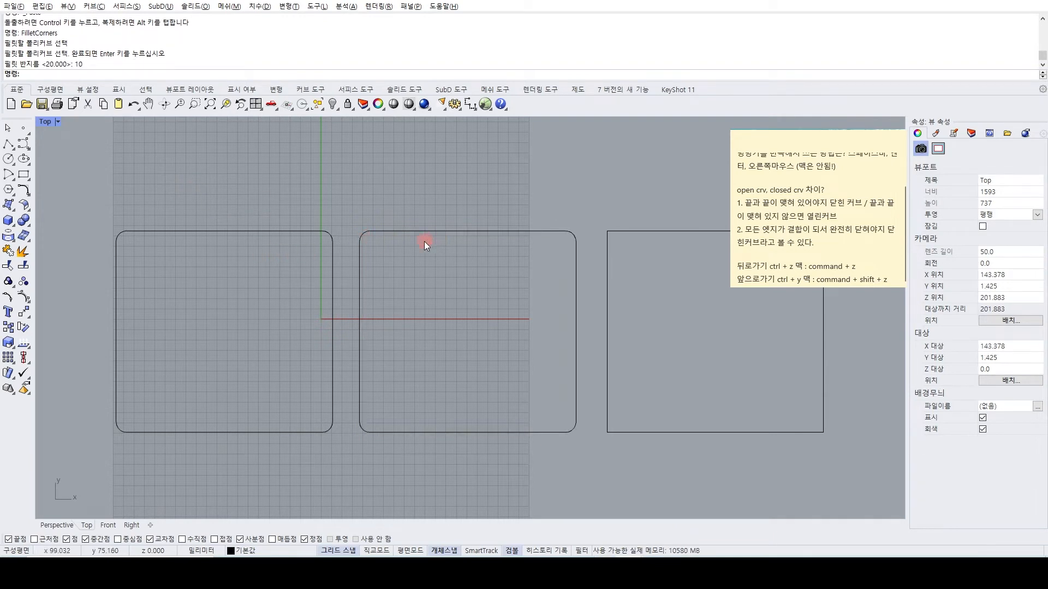
# Start chamfering the sharp-cornered third rectangle and set both chamfer distances to 10 mm.
pyautogui.moveTo(489, 256); pyautogui.dragTo(419, 296, button='right')
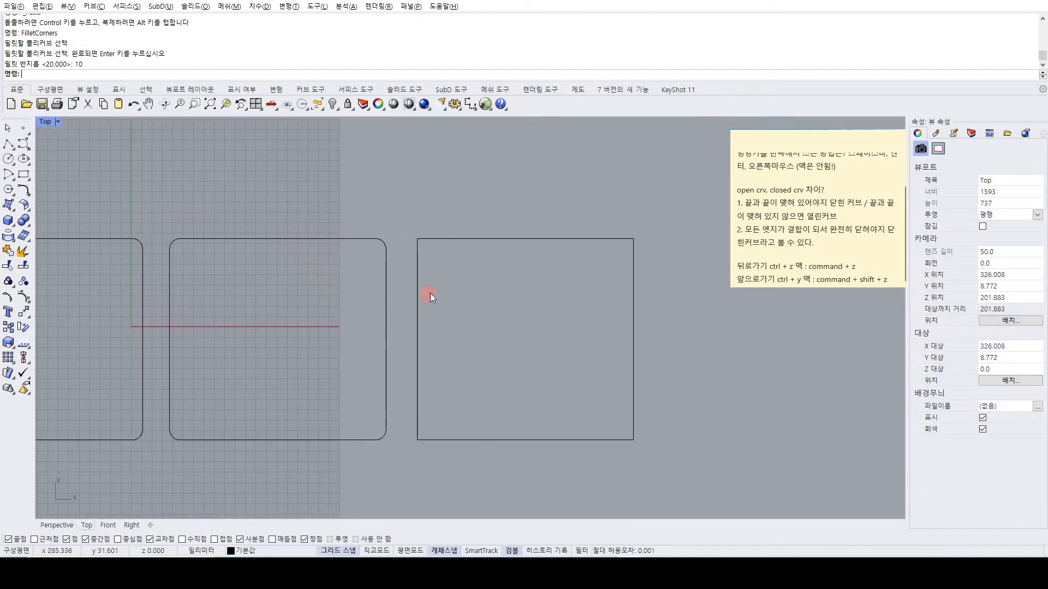
pyautogui.write('hamfer')
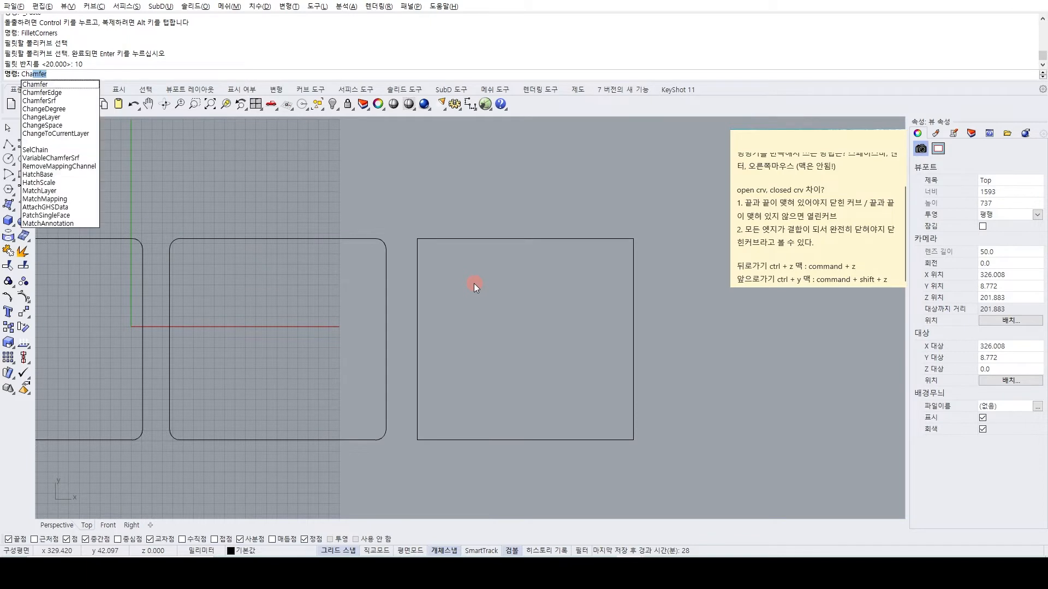
pyautogui.press('Return')
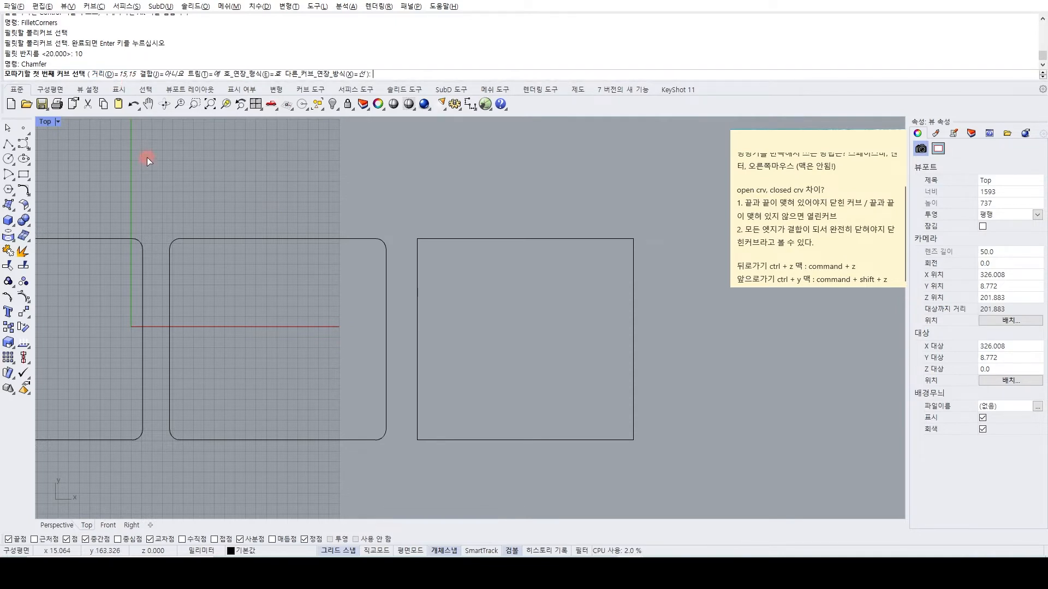
pyautogui.write('10')
pyautogui.press('Return')
pyautogui.write('10')
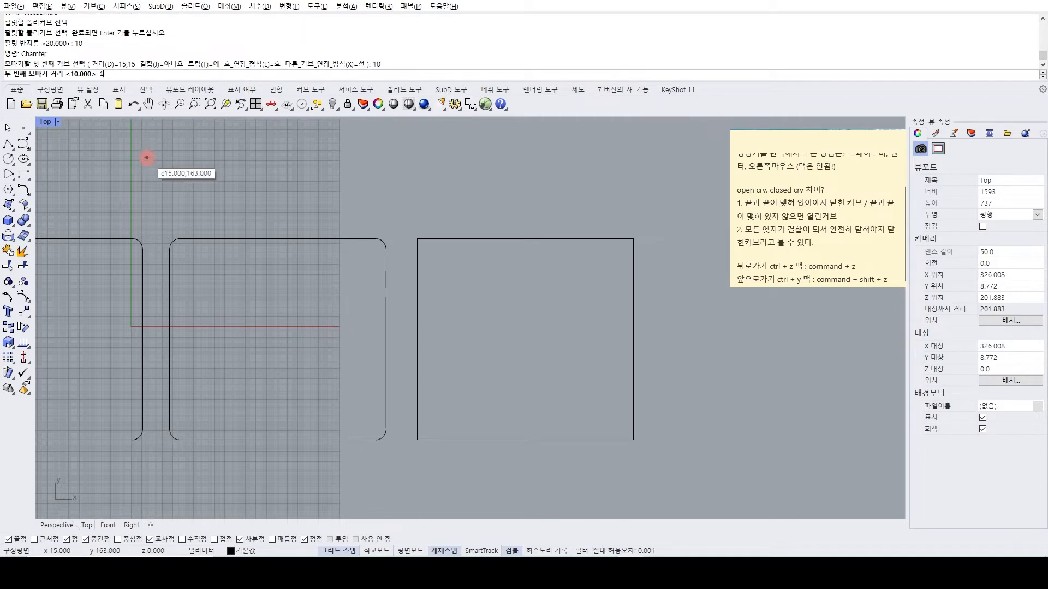
pyautogui.press('Return')
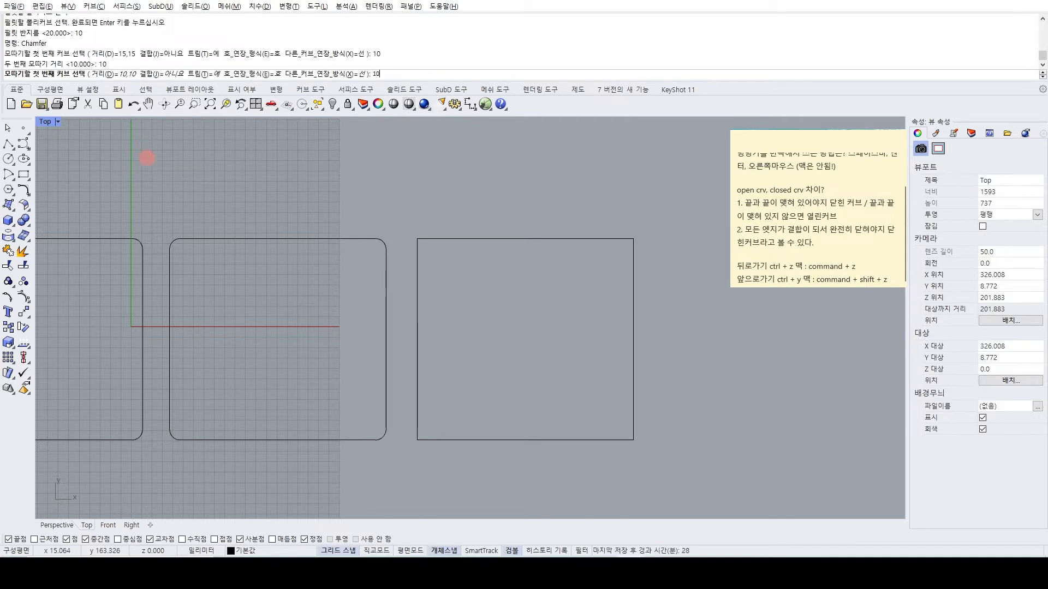
pyautogui.write('10,10')
pyautogui.press('Return')
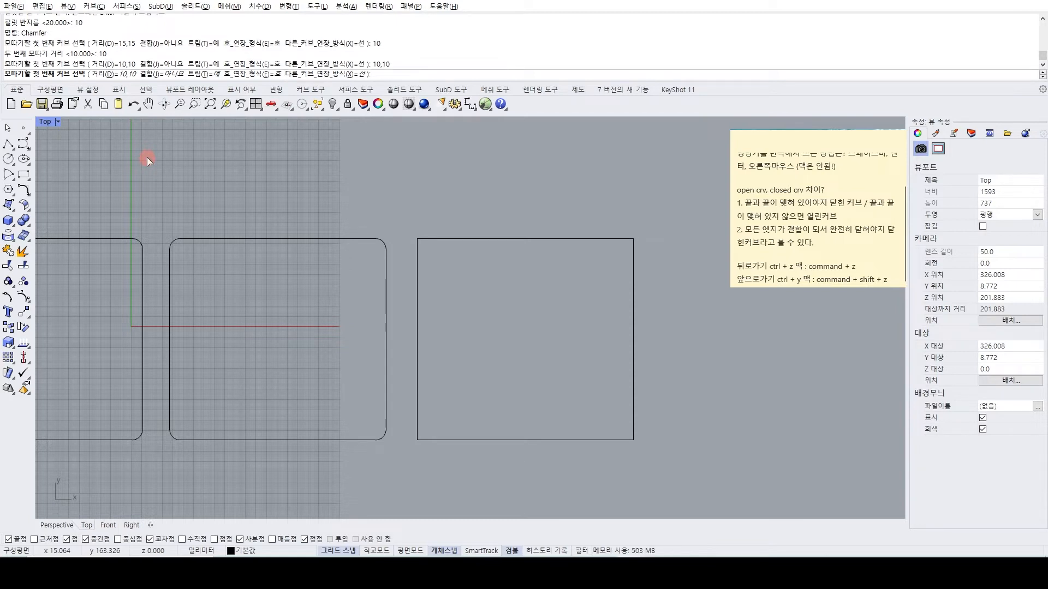
# Try chamfer distances of 12,12 and 5,5.
pyautogui.write('12,12')
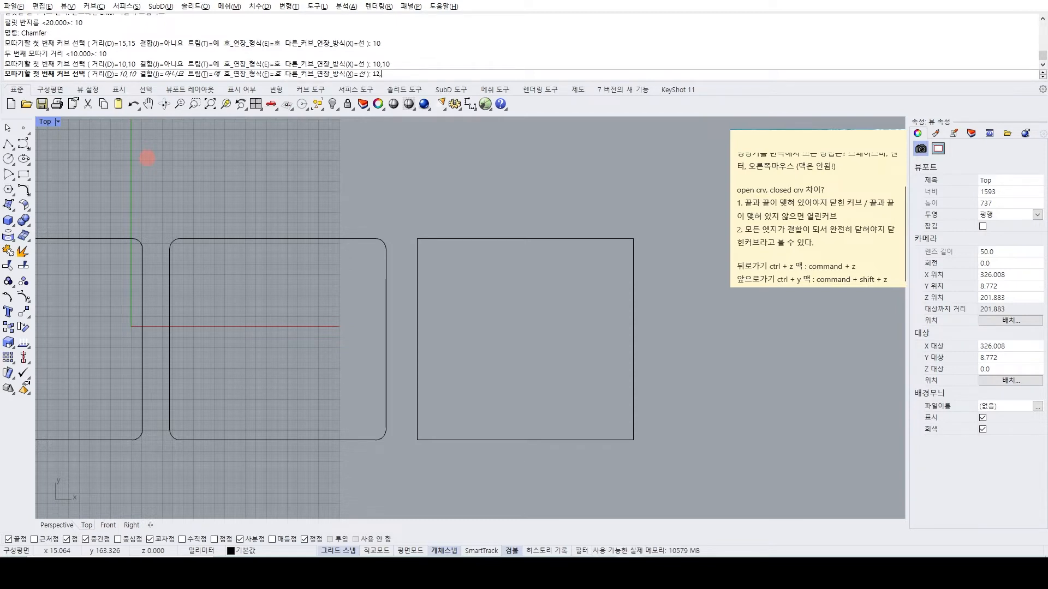
pyautogui.press('Return')
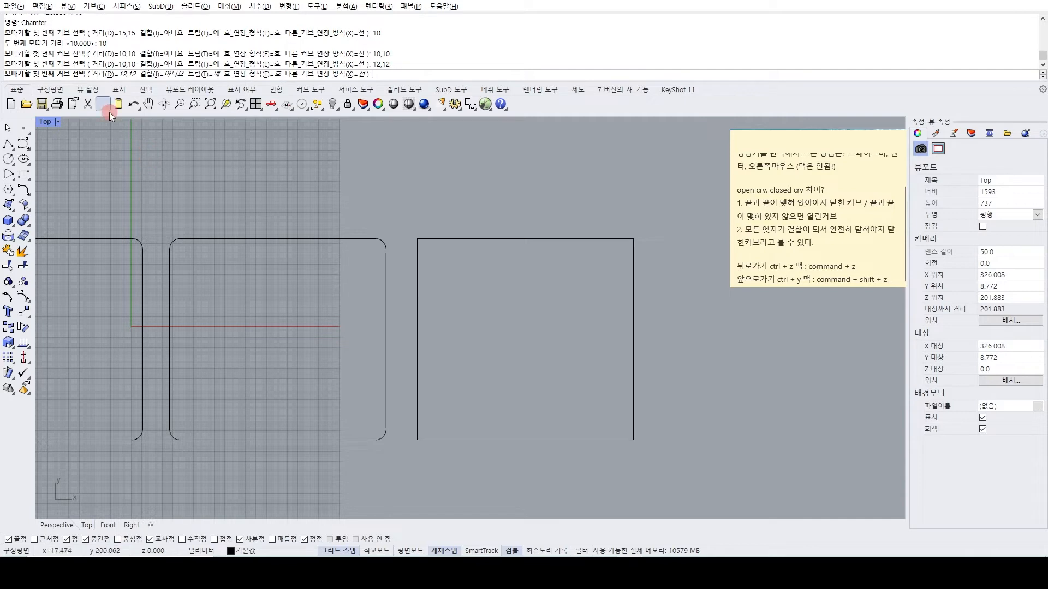
pyautogui.click(119, 74)
pyautogui.write('5')
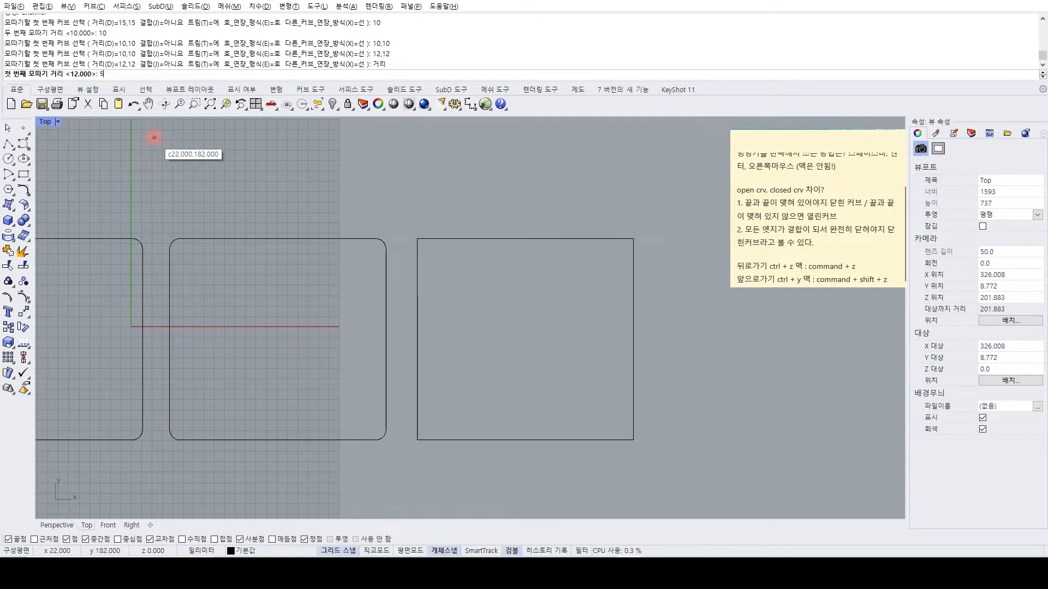
pyautogui.press('Return')
pyautogui.write('5')
pyautogui.press('Return')
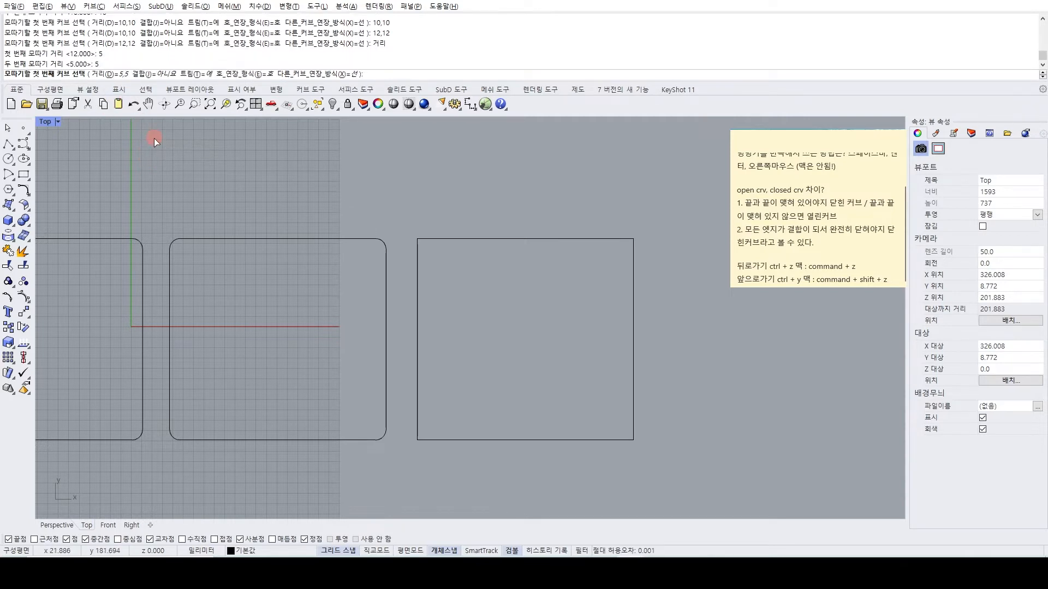
# Chamfer both upper corners of the third rectangle with distances of 10,10.
pyautogui.scroll(3, 431, 244)
pyautogui.write('10,1')
pyautogui.press('Return')
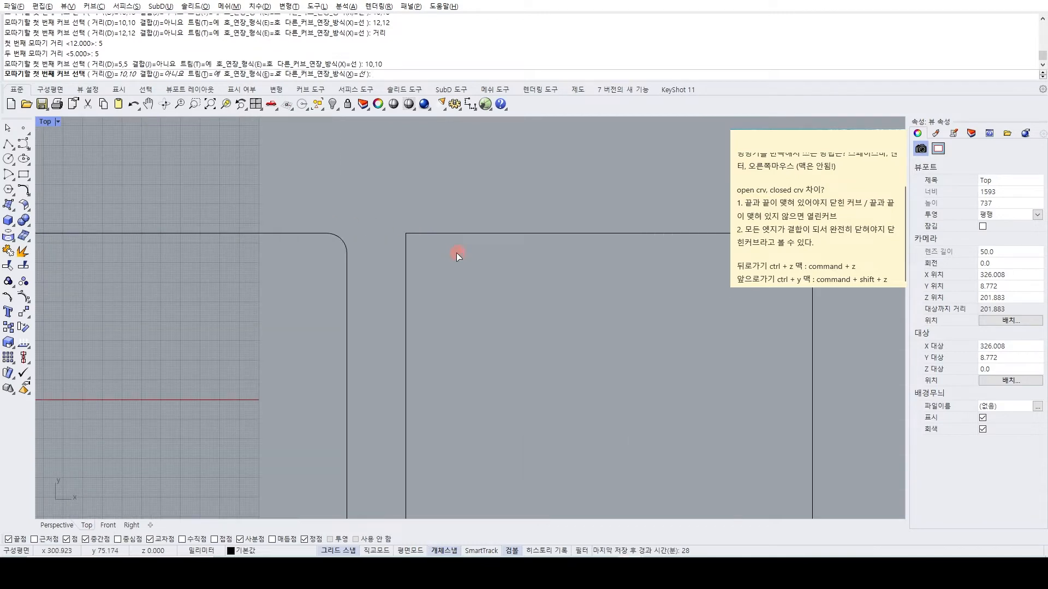
pyautogui.click(417, 234)
pyautogui.click(416, 231)
pyautogui.moveTo(757, 244); pyautogui.dragTo(572, 230, button='right')
pyautogui.press('space')
pyautogui.click(604, 218)
pyautogui.click(626, 235)
# Chamfer both lower corners of the third rectangle with the same 10,10 distances.
pyautogui.moveTo(620, 420); pyautogui.dragTo(626, 265, button='right')
pyautogui.press('space')
pyautogui.click(636, 418)
pyautogui.click(622, 444)
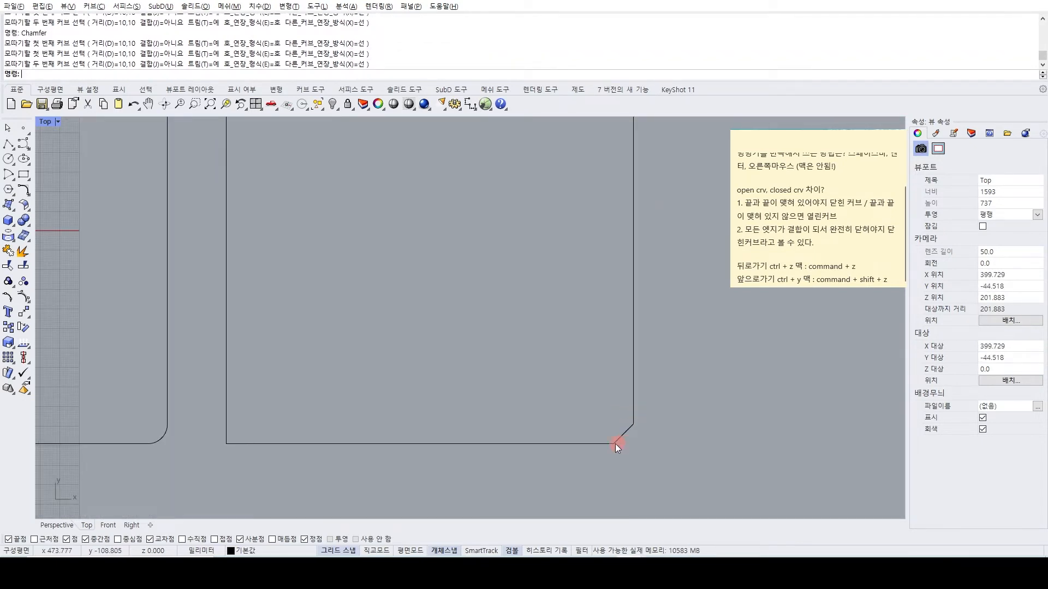
pyautogui.press('space')
pyautogui.click(232, 426)
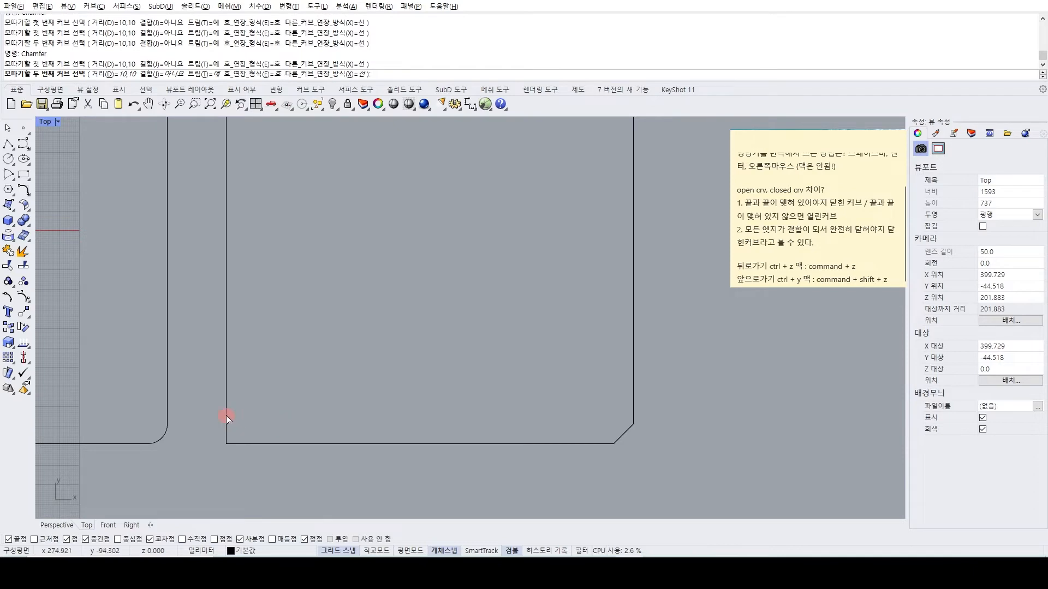
pyautogui.click(254, 442)
# Undo all the corner chamfers on the third rectangle.
pyautogui.scroll(-2, 284, 420)
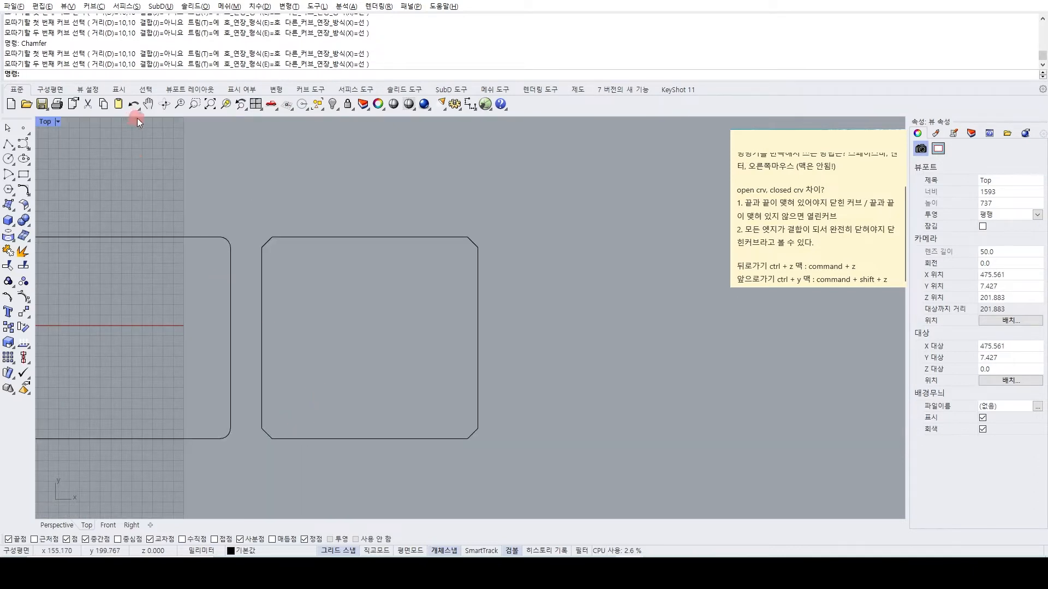
pyautogui.click(164, 104)
pyautogui.hotkey('ctrl', 'z')
pyautogui.hotkey('ctrl', 'z')
pyautogui.hotkey('ctrl', 'z')
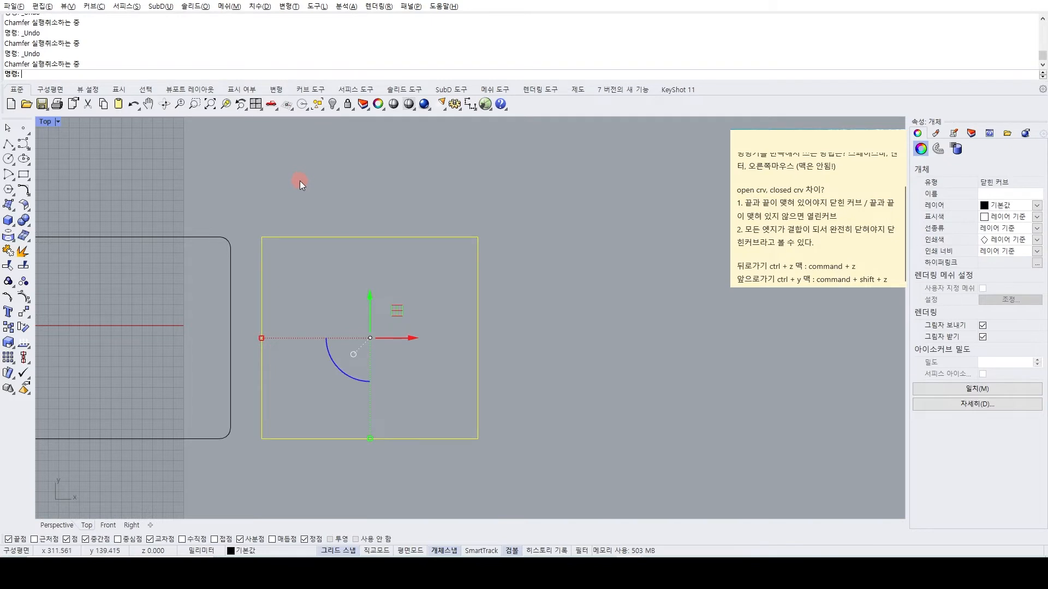
# Chamfer the third rectangle's upper-left corner with distances of 10 mm on the vertical side and 30 mm on the horizontal side.
pyautogui.press('Return')
pyautogui.scroll(5, 266, 226)
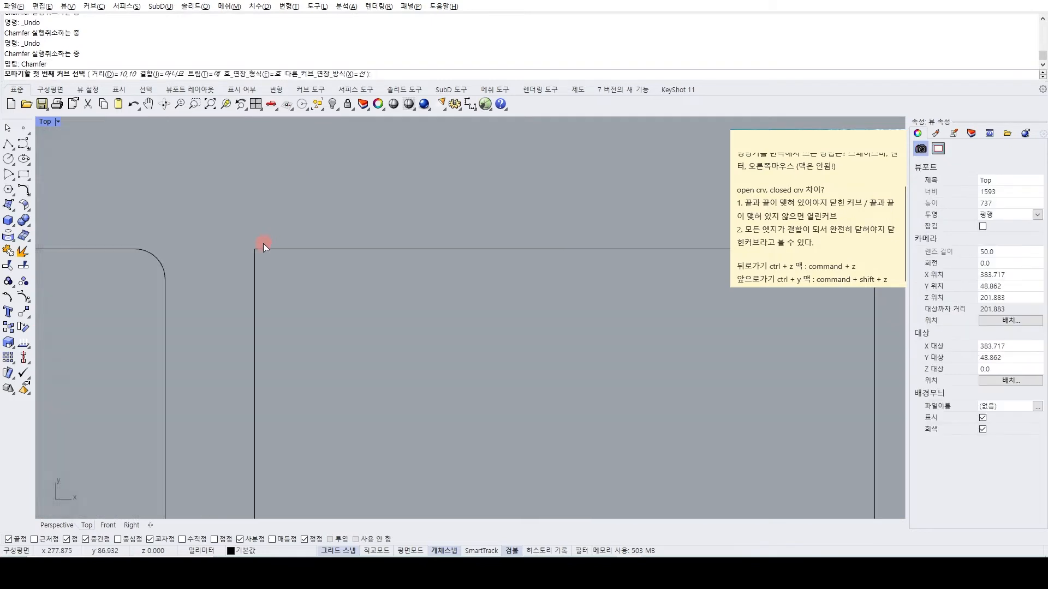
pyautogui.click(109, 74)
pyautogui.write('10')
pyautogui.press('Return')
pyautogui.write('30')
pyautogui.press('Return')
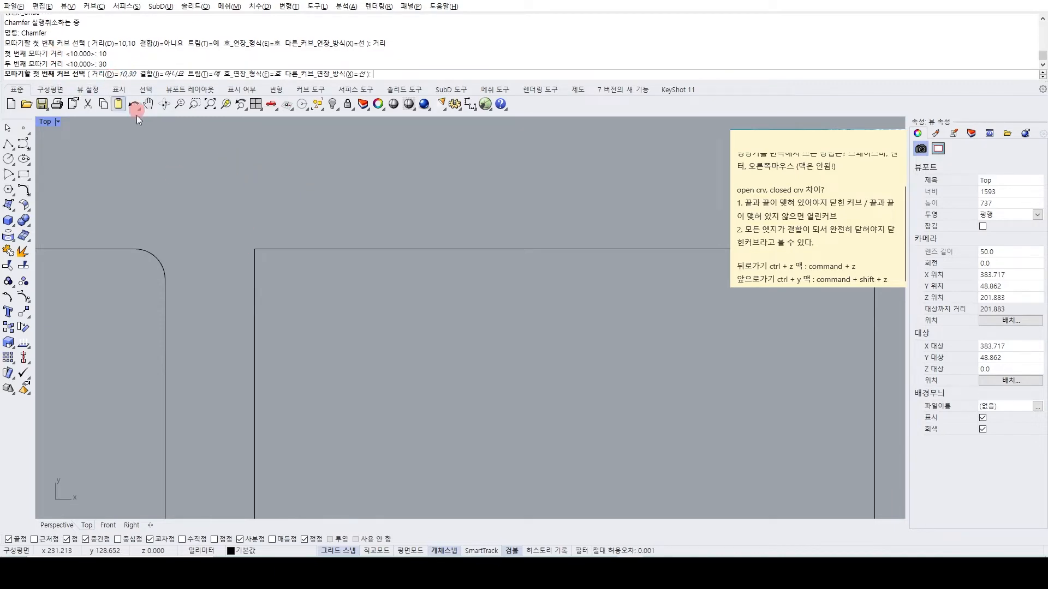
pyautogui.click(257, 287)
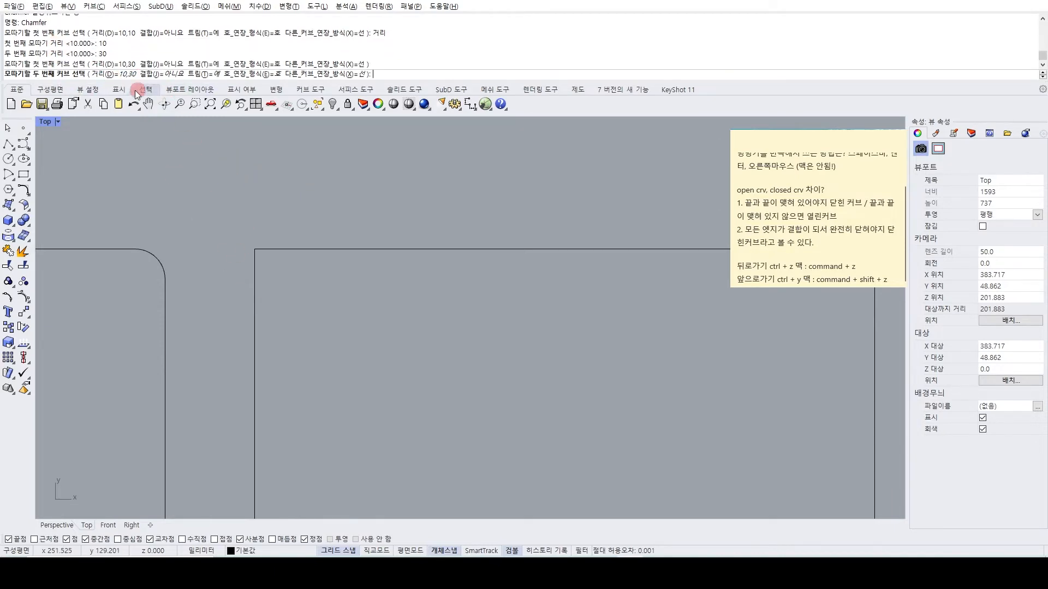
pyautogui.click(293, 249)
# Draw a 10 mm vertical line from the chamfer's lower end up to the original corner position.
pyautogui.write('Line')
pyautogui.press('Return')
pyautogui.click(254, 279)
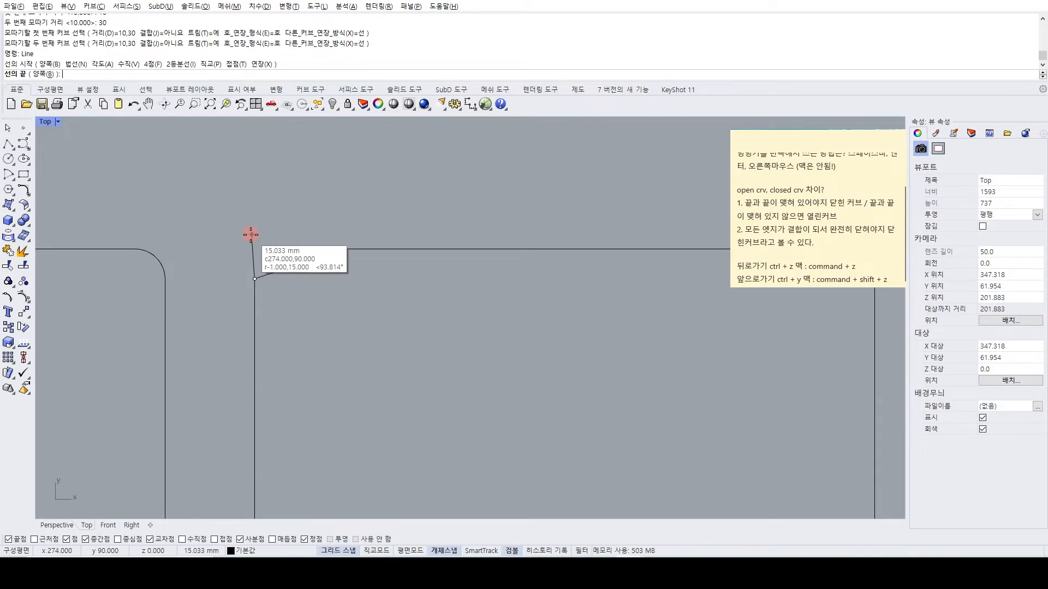
pyautogui.write('10')
pyautogui.press('Return')
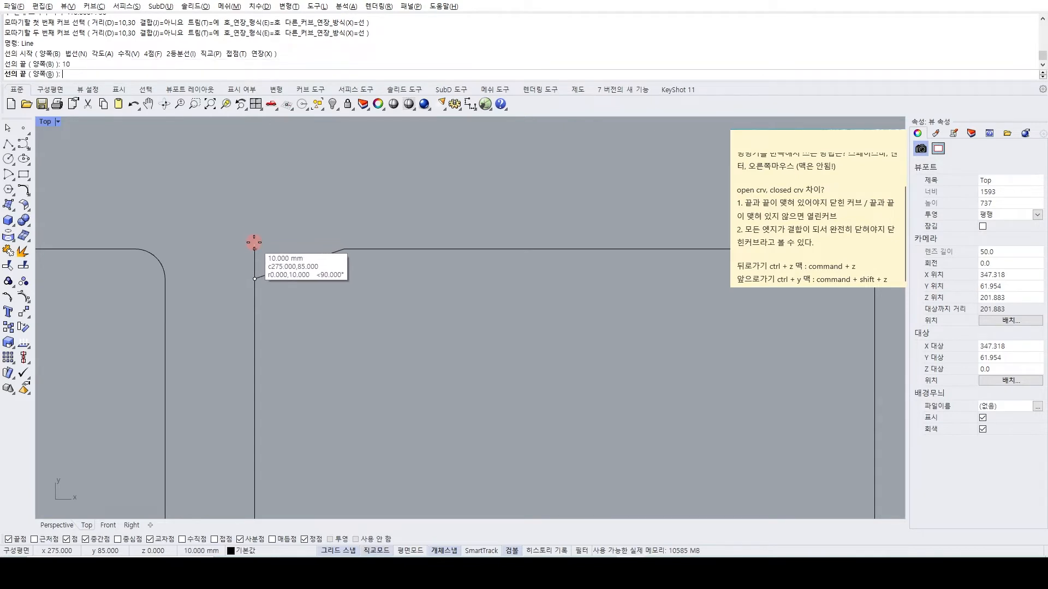
pyautogui.keyDown('shift'); pyautogui.click(253, 242); pyautogui.keyUp('shift')
# Draw a 30 mm horizontal line from the chamfer's upper end back to the original corner position.
pyautogui.press('space')
pyautogui.click(347, 250)
pyautogui.write('30')
pyautogui.press('Return')
pyautogui.click(254, 250)
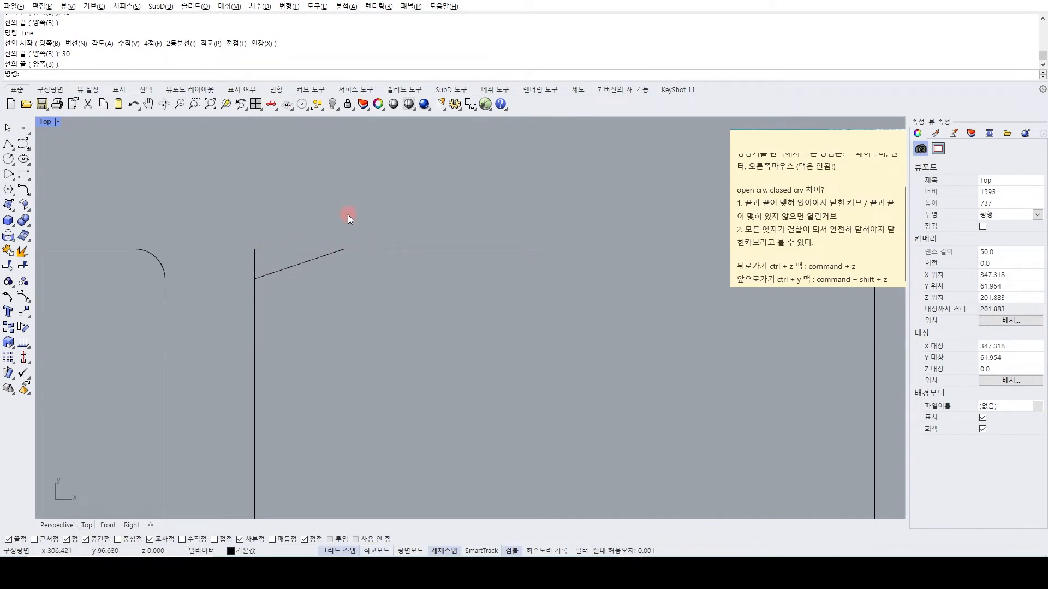
pyautogui.scroll(-3, 236, 264)
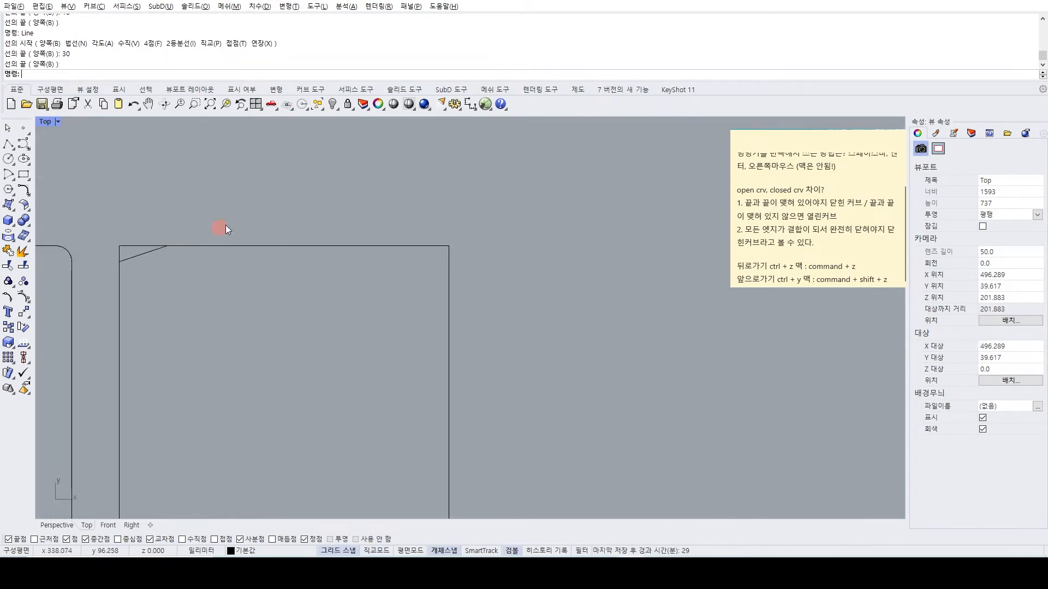
pyautogui.press('space')
pyautogui.press('Escape')
pyautogui.write('Ch')
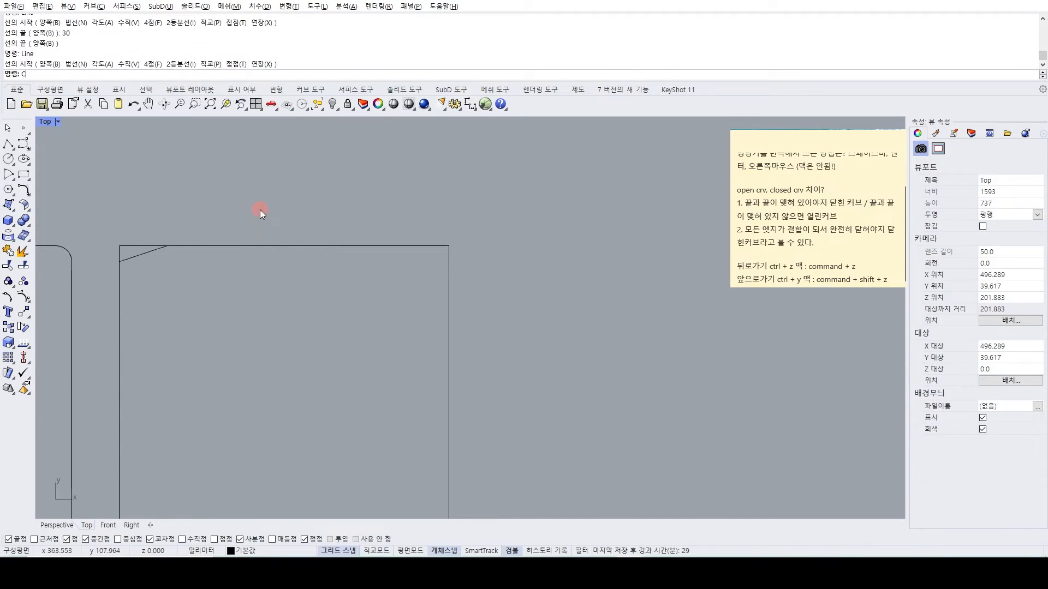
pyautogui.press('Return')
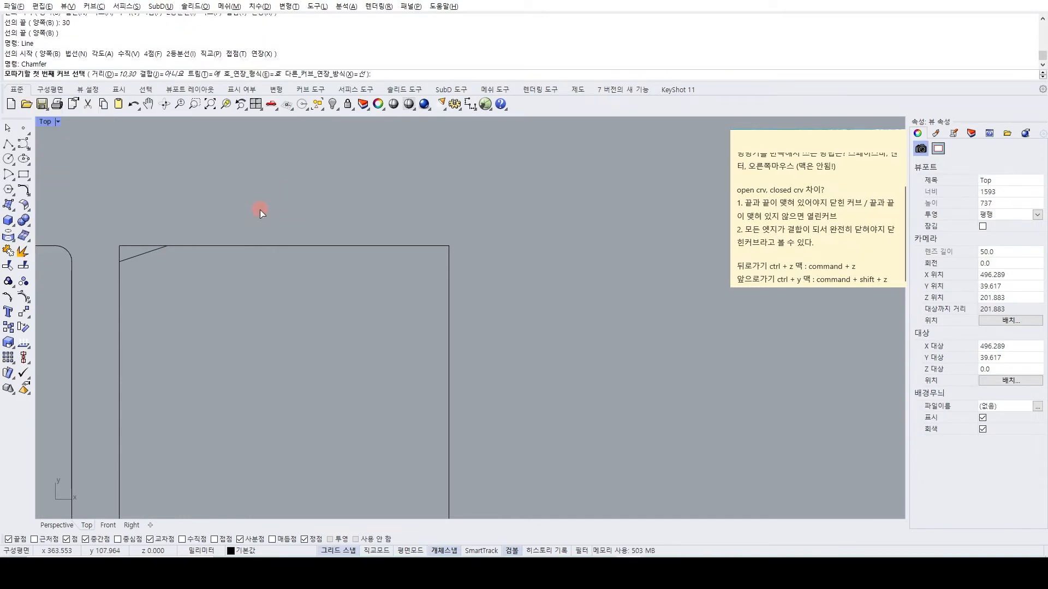
pyautogui.write('d')
pyautogui.press('Return')
pyautogui.write('20')
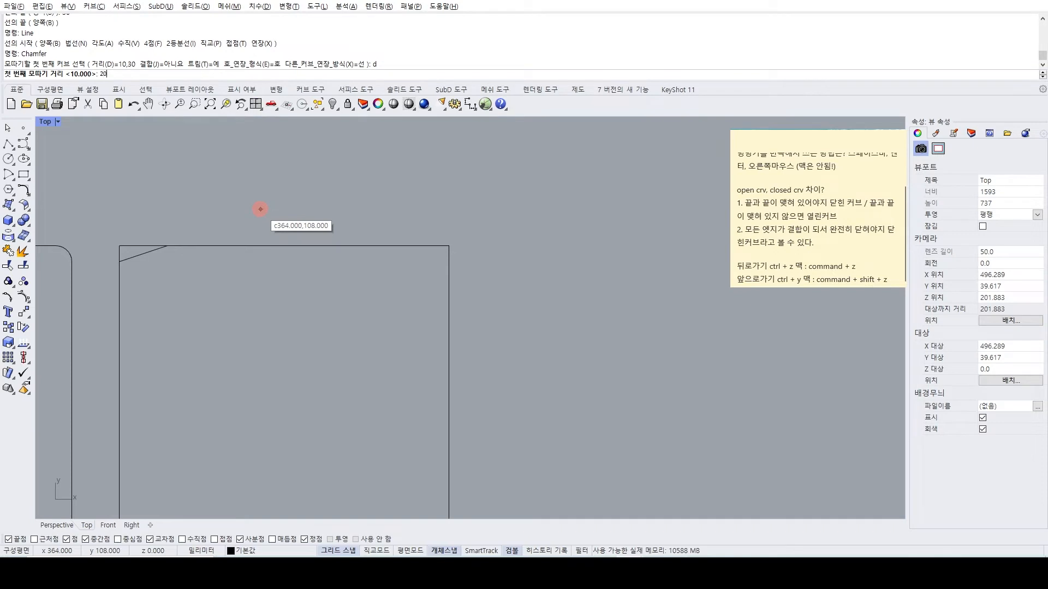
pyautogui.write(',20')
pyautogui.press('Return')
pyautogui.write('20')
pyautogui.press('Return')
pyautogui.press('Escape')
# Chamfer the third rectangle's upper-right corner with distances of 20,20.
pyautogui.press('Return')
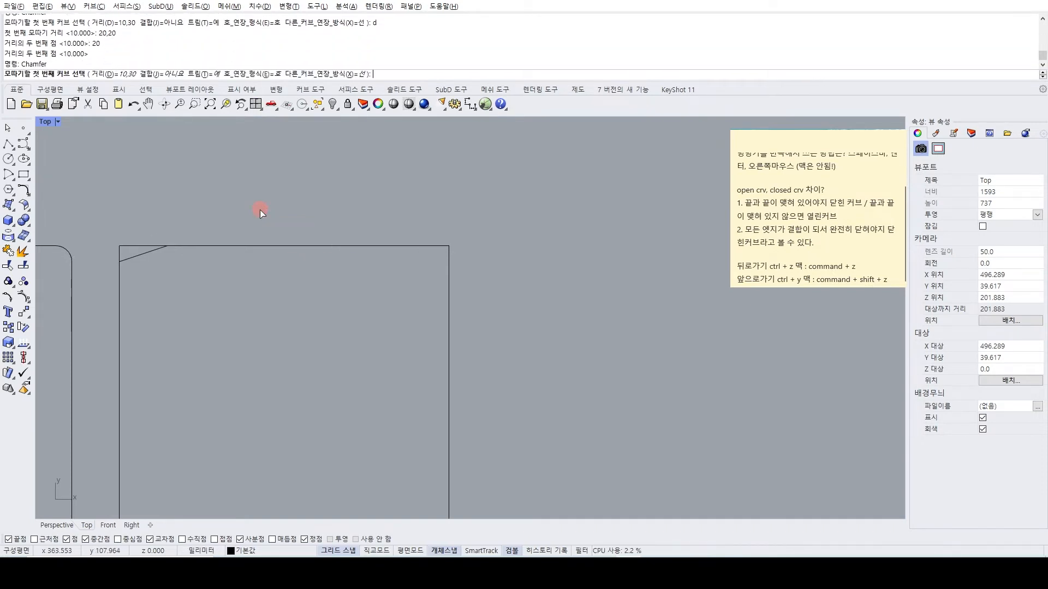
pyautogui.write('20,20')
pyautogui.press('Return')
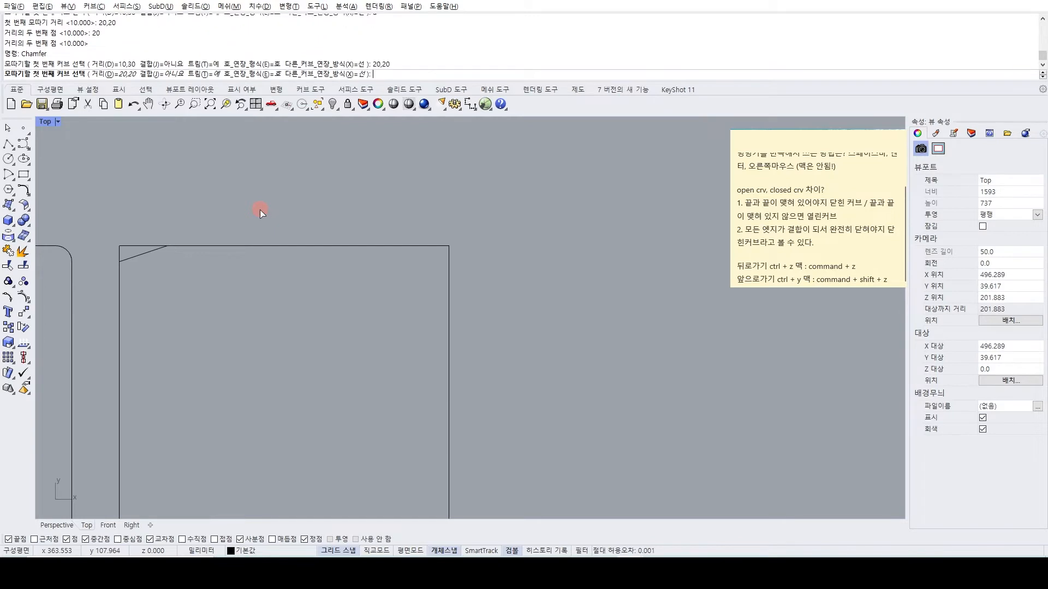
pyautogui.click(434, 249)
pyautogui.click(449, 257)
pyautogui.scroll(-2, 449, 272)
# Chamfer both lower corners of the third rectangle with distances of 20,20.
pyautogui.press('Return')
pyautogui.click(448, 404)
pyautogui.click(436, 424)
pyautogui.press('Return')
pyautogui.click(283, 421)
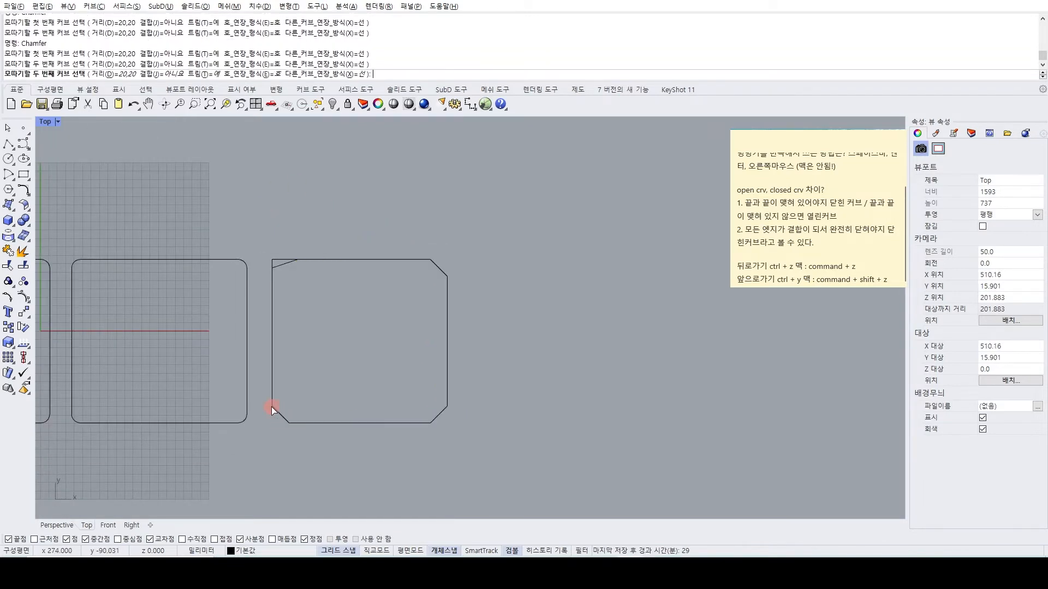
pyautogui.click(271, 407)
# Extrude the filleted middle rectangle and the chamfered third rectangle together upward into solids in the Perspective view.
pyautogui.scroll(-4, 327, 316)
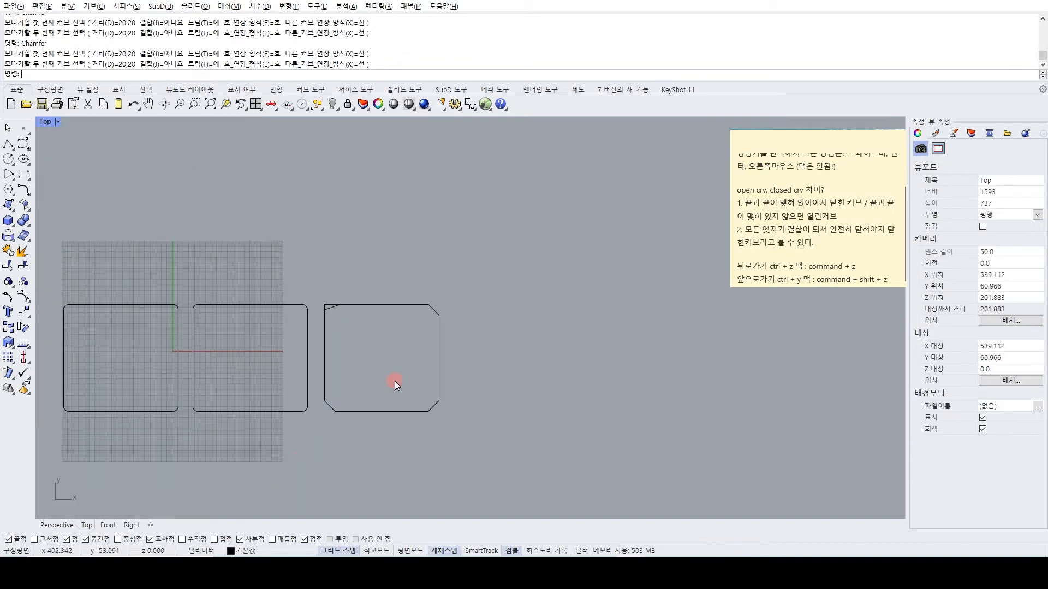
pyautogui.moveTo(394, 381); pyautogui.dragTo(279, 436)
pyautogui.click(54, 526)
pyautogui.moveTo(364, 318); pyautogui.dragTo(326, 258, button='right')
pyautogui.write('extrudecrv')
pyautogui.press('Return')
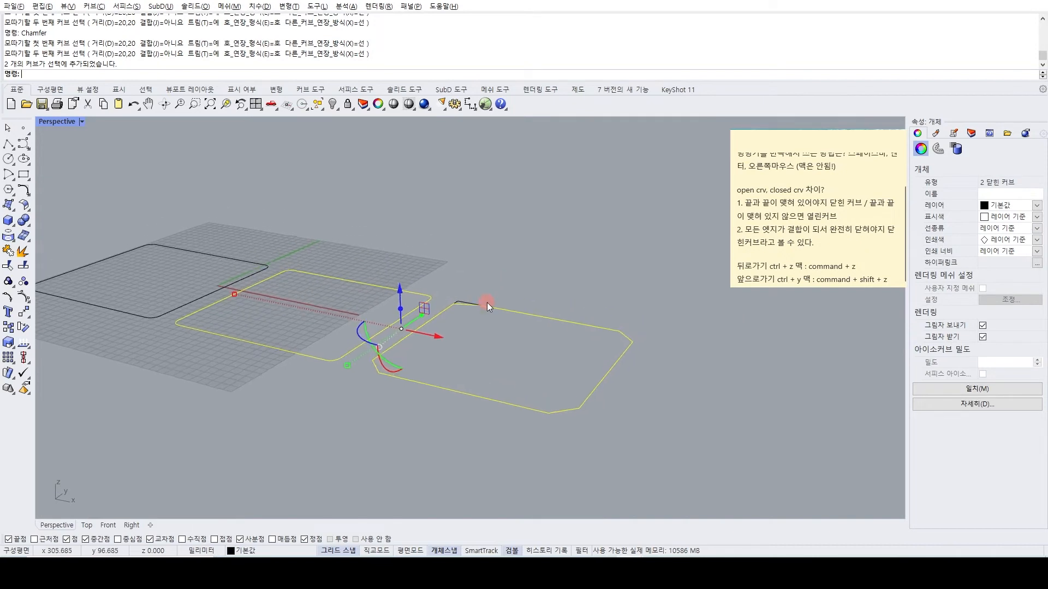
pyautogui.click(468, 206)
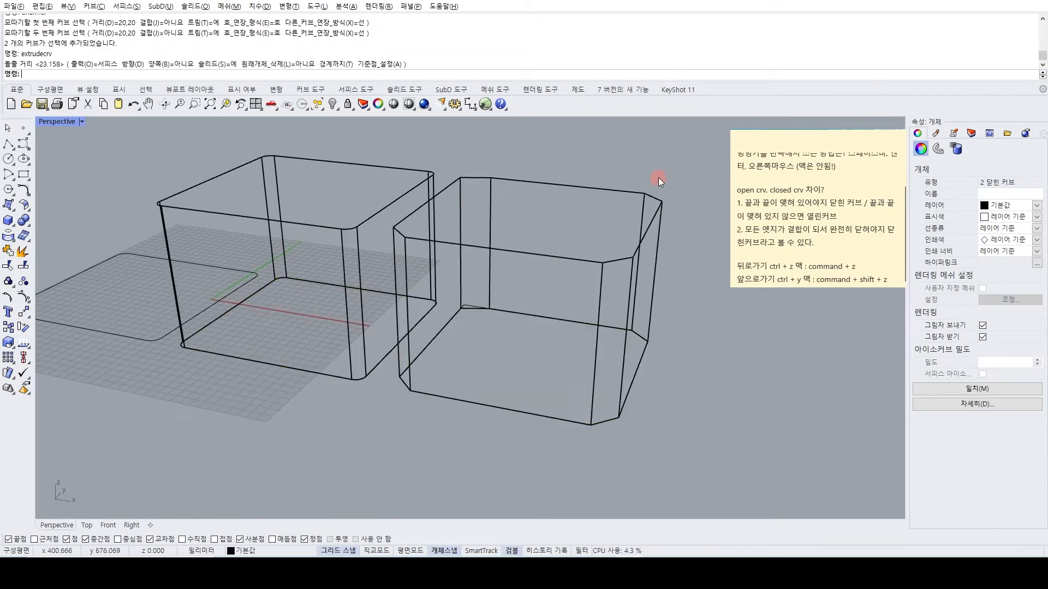
# Set the Perspective view to Shaded and then Rendered display, and compare the rounded and chamfered vertical edges of the two solids.
pyautogui.middleClick(525, 200)
pyautogui.click(555, 204)
pyautogui.moveTo(452, 232); pyautogui.dragTo(470, 262, button='right')
pyautogui.scroll(2, 331, 321)
pyautogui.middleClick(331, 321)
pyautogui.click(301, 332)
pyautogui.scroll(2, 385, 284)
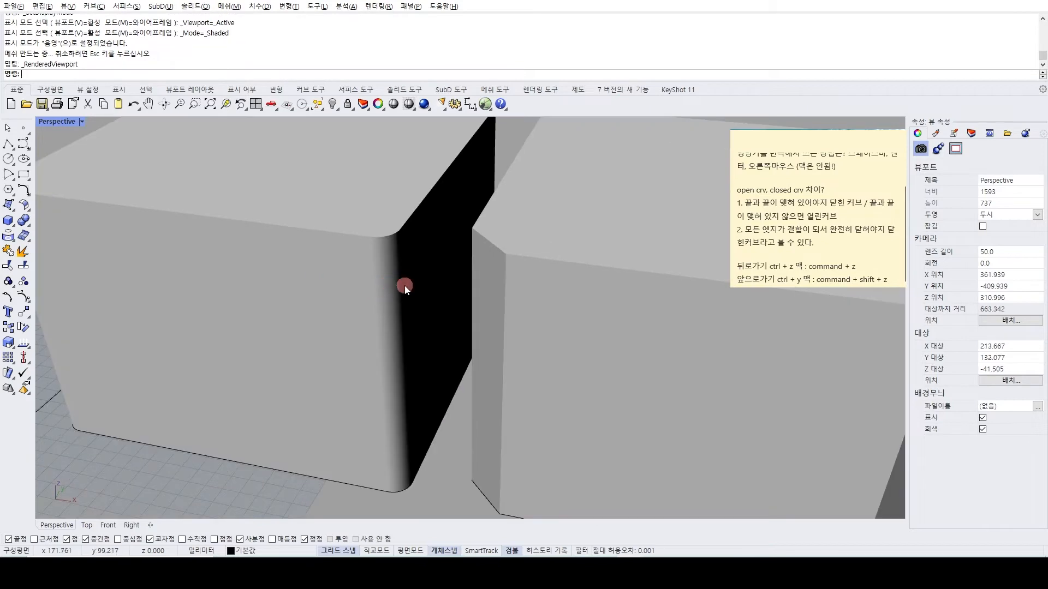
pyautogui.scroll(-3, 427, 314)
pyautogui.moveTo(436, 298); pyautogui.dragTo(547, 326, button='right')
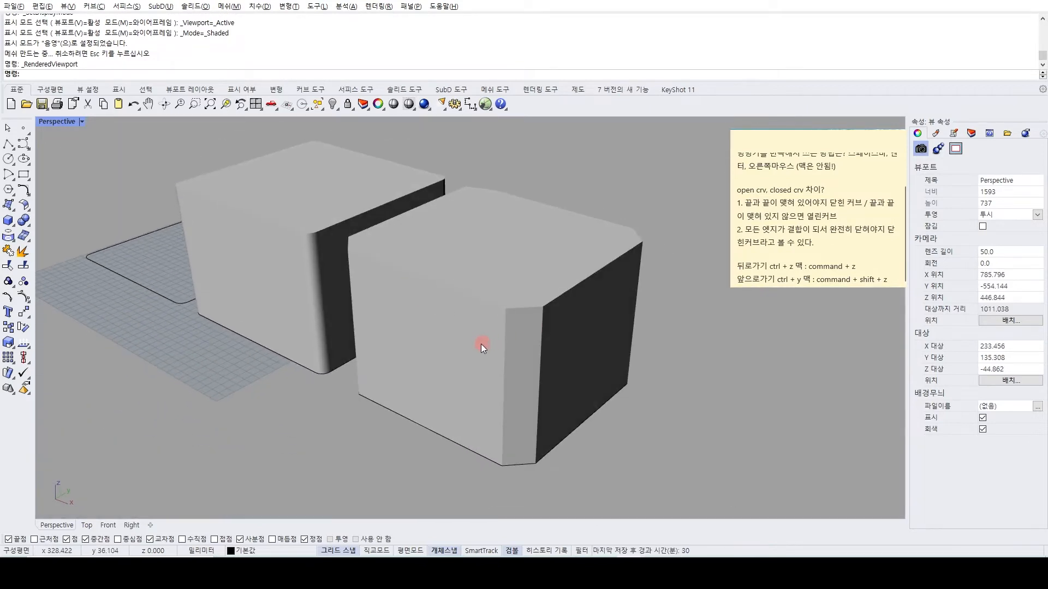
pyautogui.moveTo(493, 332); pyautogui.dragTo(534, 352, button='right')
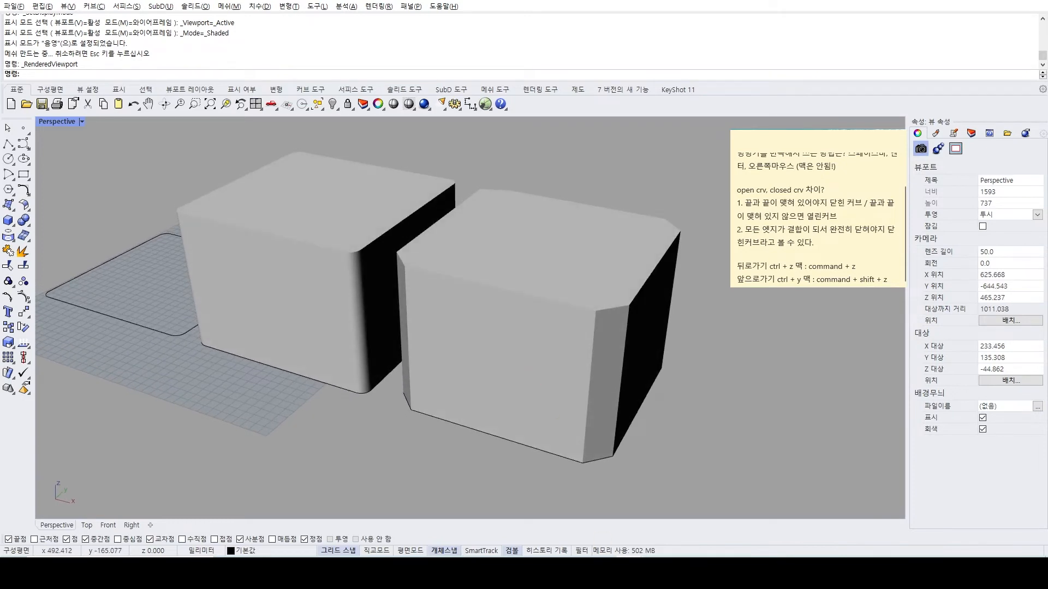
# Switch to the other Rhino window containing the reference drawing of curve commands.
pyautogui.click(670, 523)
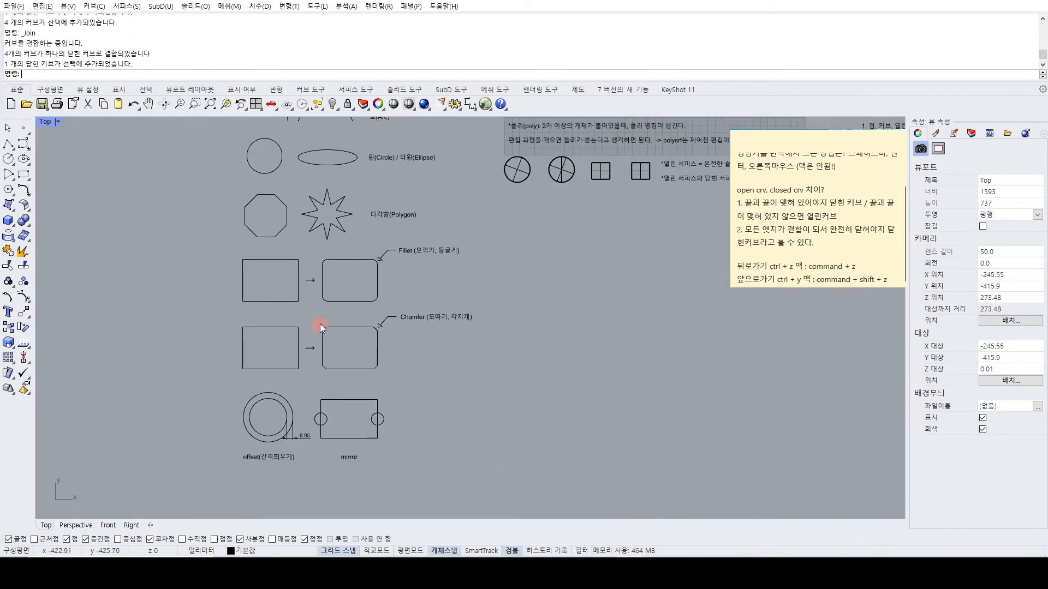
# Add the line "fillet, filletedge - R값의 역할 (둥글게, 모깎기)" at the end of the sticky note.
pyautogui.scroll(2, 339, 333)
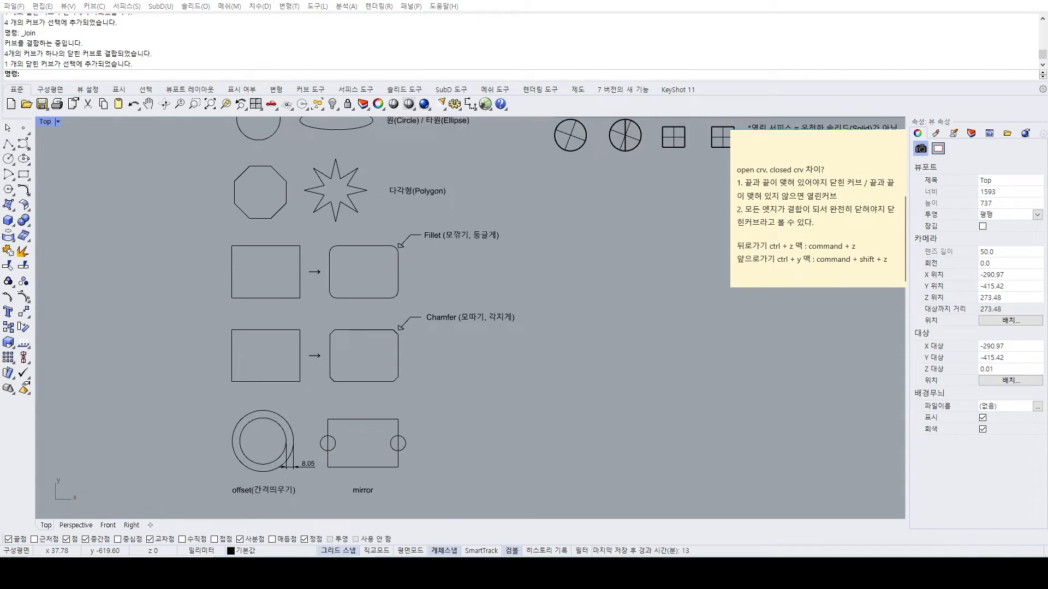
pyautogui.click(788, 262)
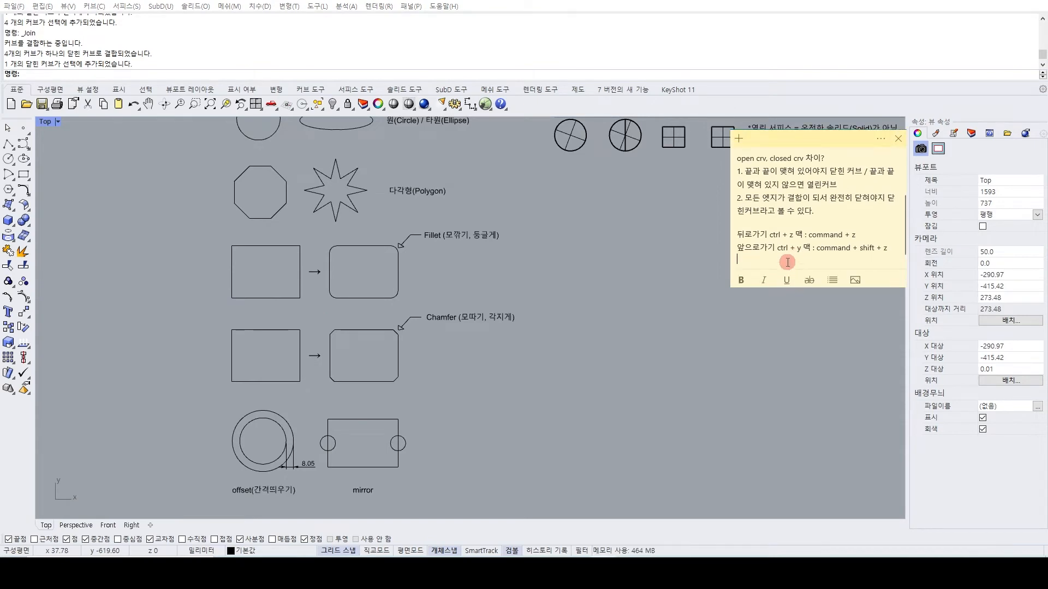
pyautogui.press('Return')
pyautogui.press('Return')
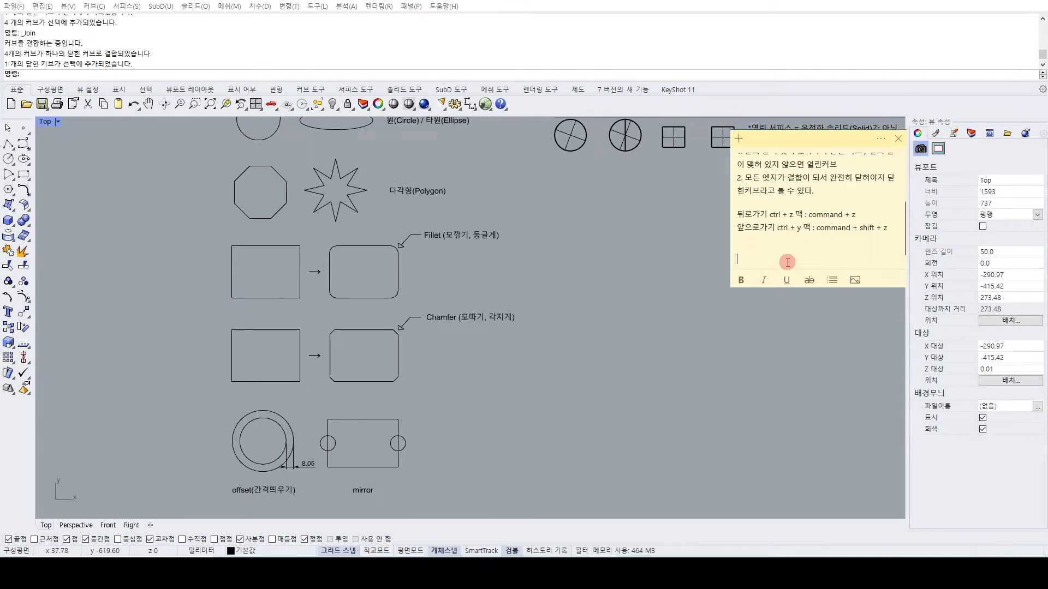
pyautogui.write('fillet, filleto')
pyautogui.press('BackSpace')
pyautogui.press('BackSpace')
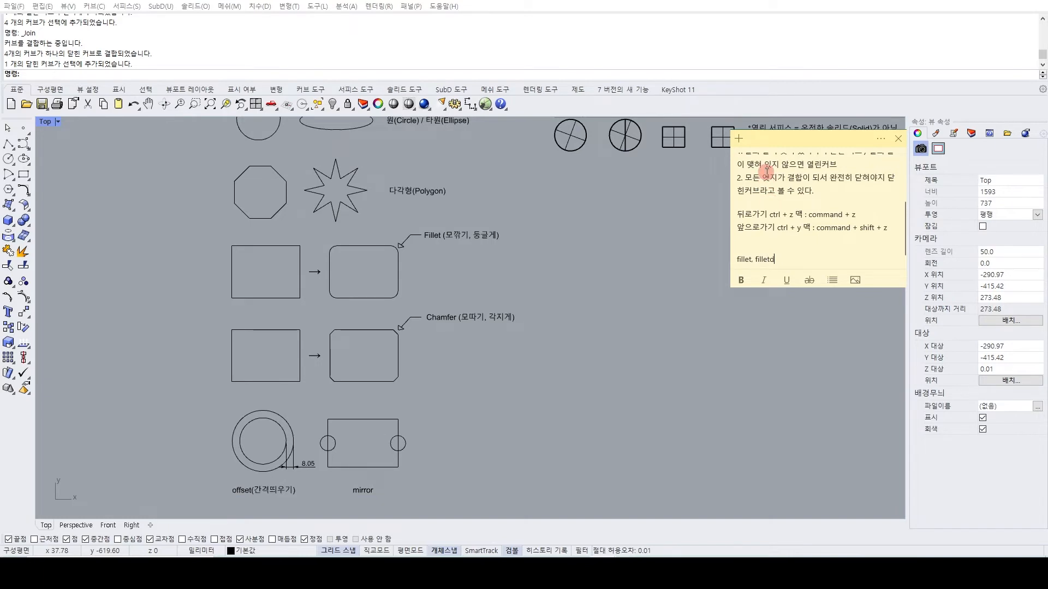
pyautogui.write('ge - ')
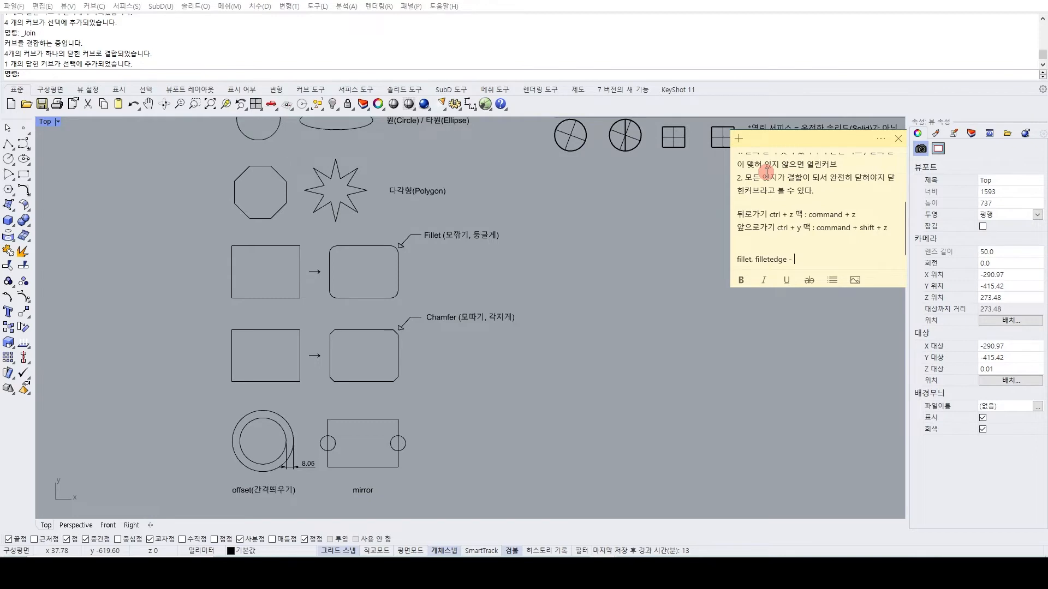
pyautogui.write('R값의 역할')
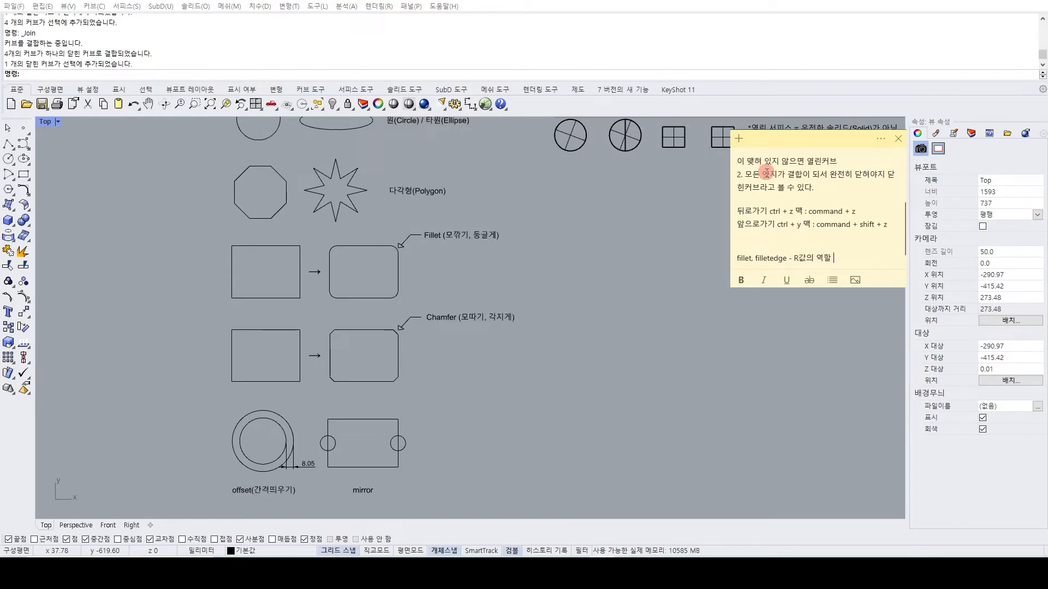
pyautogui.write(' (둥글게)')
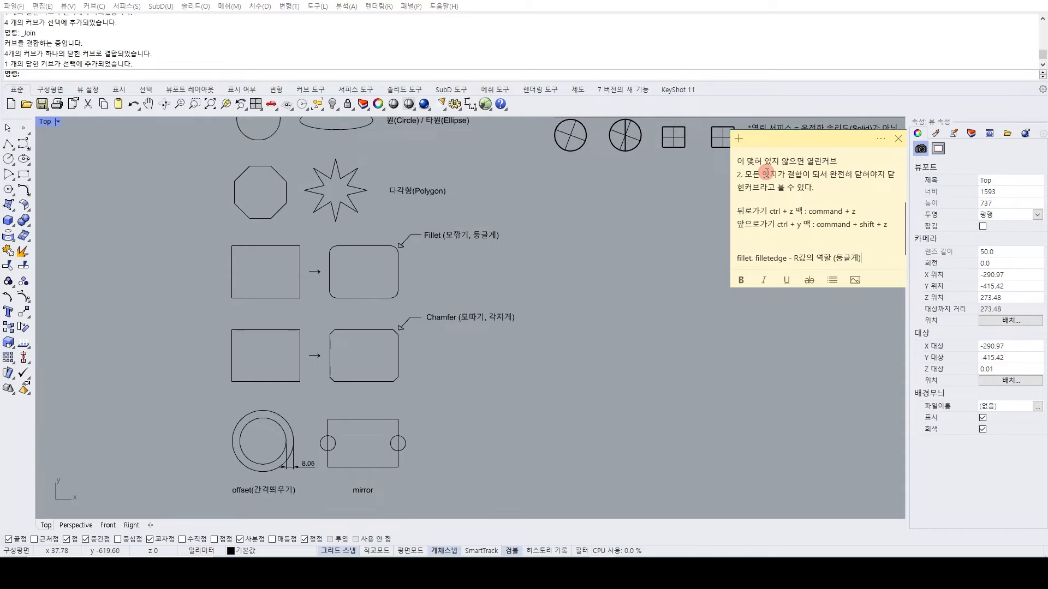
pyautogui.write(', 모깎기')
pyautogui.press('Return')
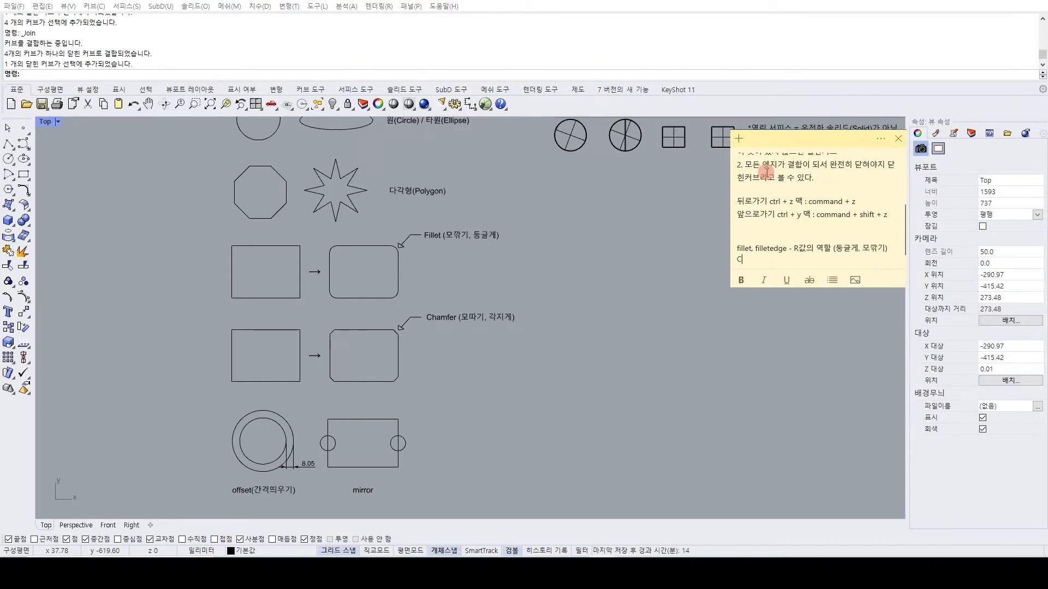
# Add the line "chamfer, chamferedge - 각지게, 모따기" below the fillet entry in the sticky note.
pyautogui.press('BackSpace')
pyautogui.press('BackSpace')
pyautogui.write('chamfer, chamferedge')
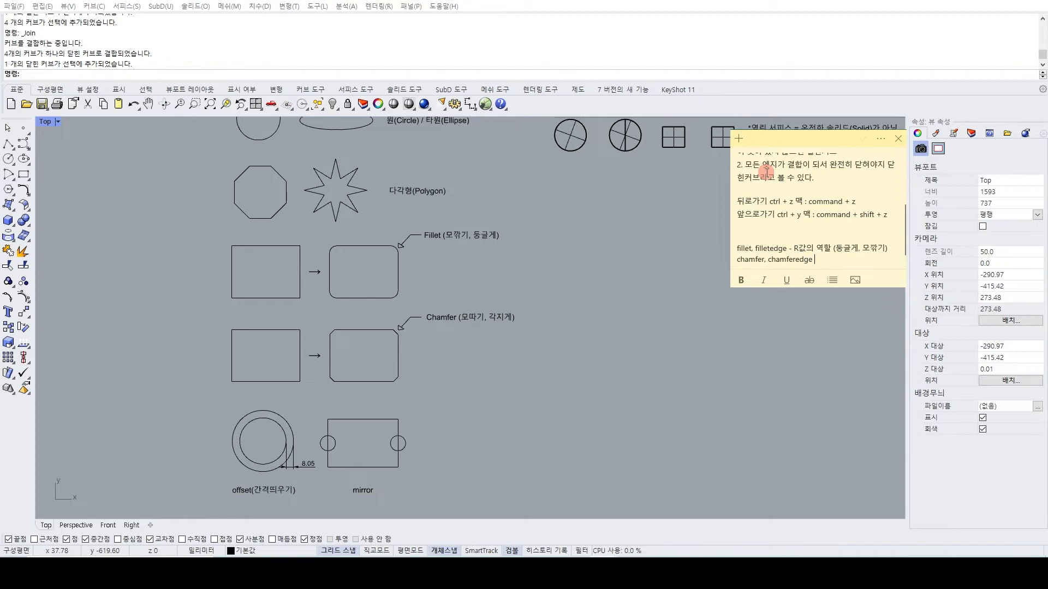
pyautogui.write(' - 각')
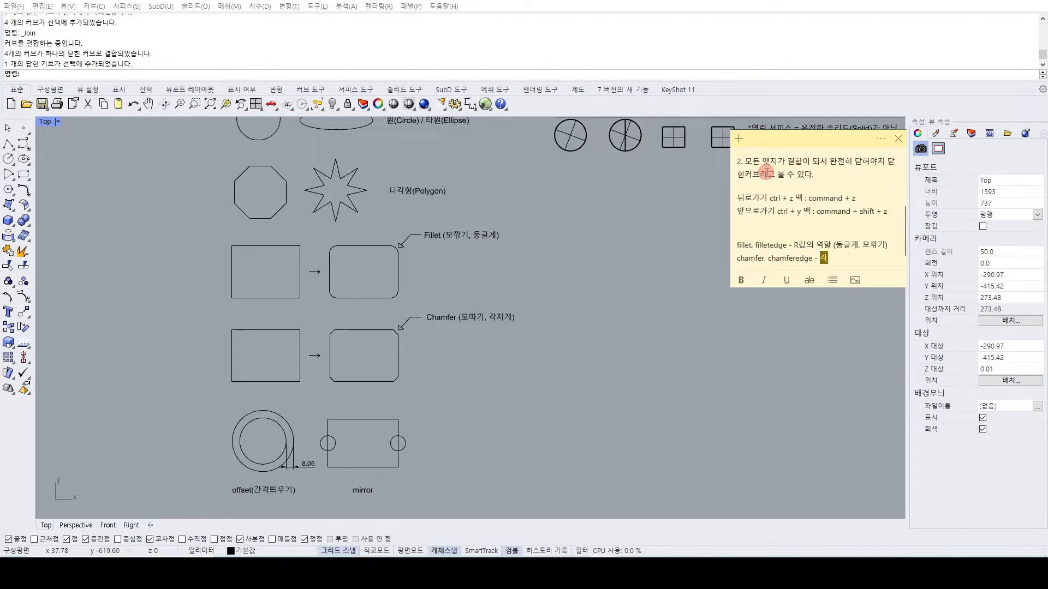
pyautogui.write('지게, 모따기')
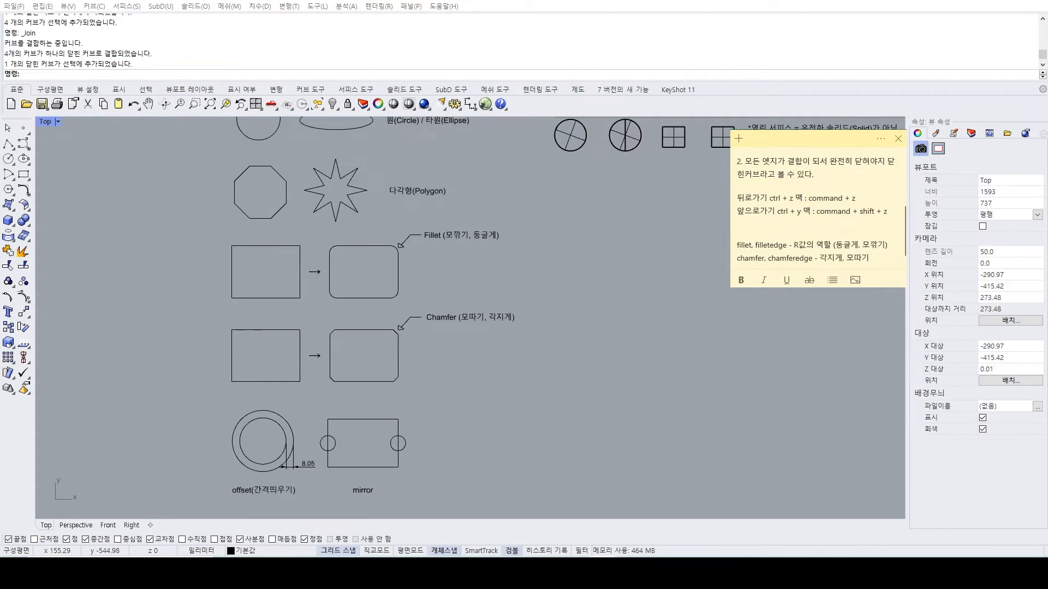
# Switch to the photo viewer and examine the edge finishes in the phone and laptop pictures.
pyautogui.hotkey('alt', 'Tab')
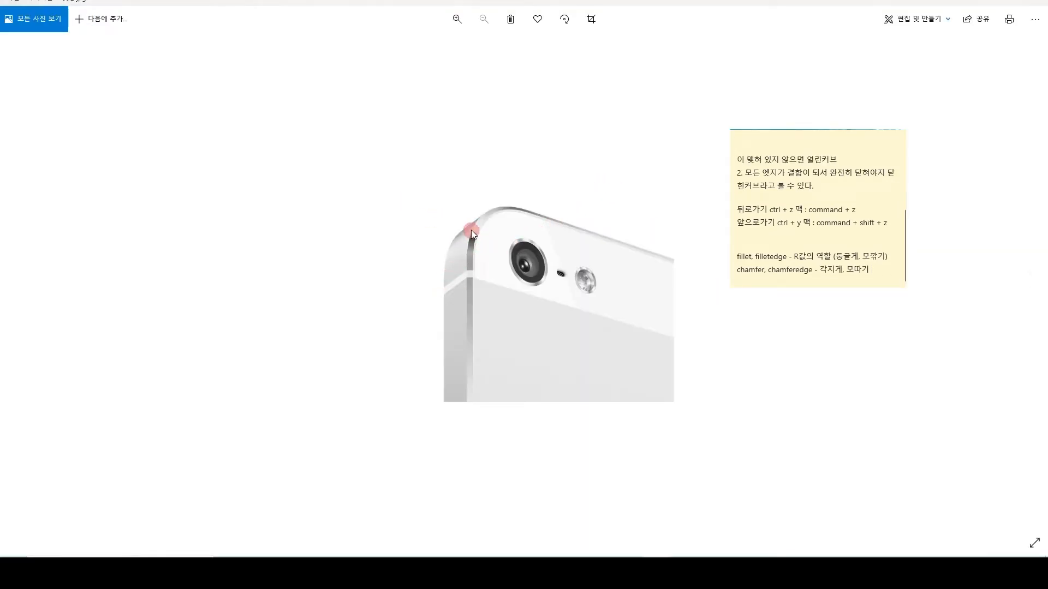
pyautogui.press('Right')
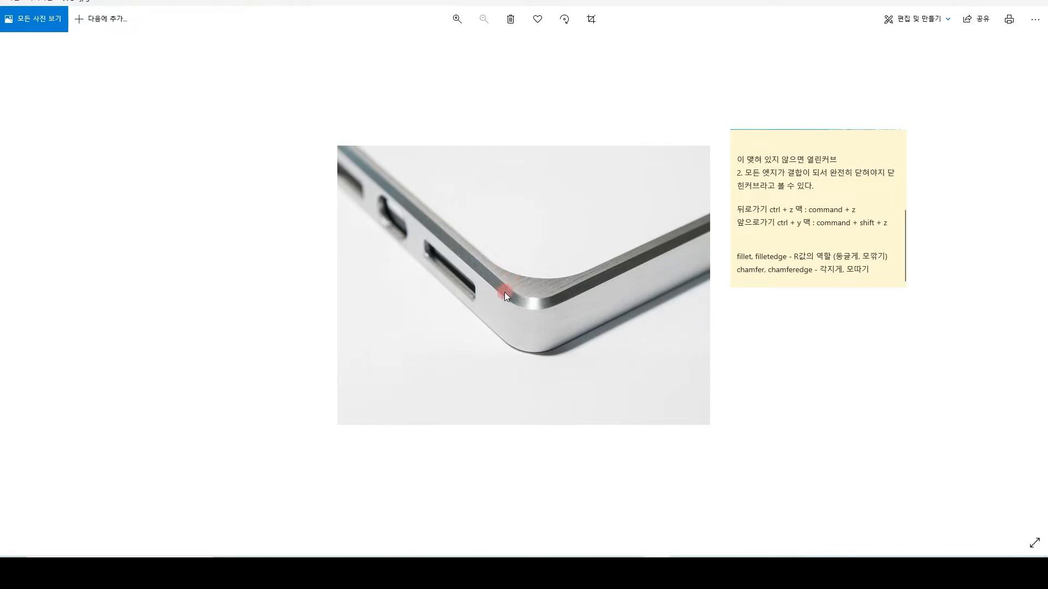
pyautogui.press('Left')
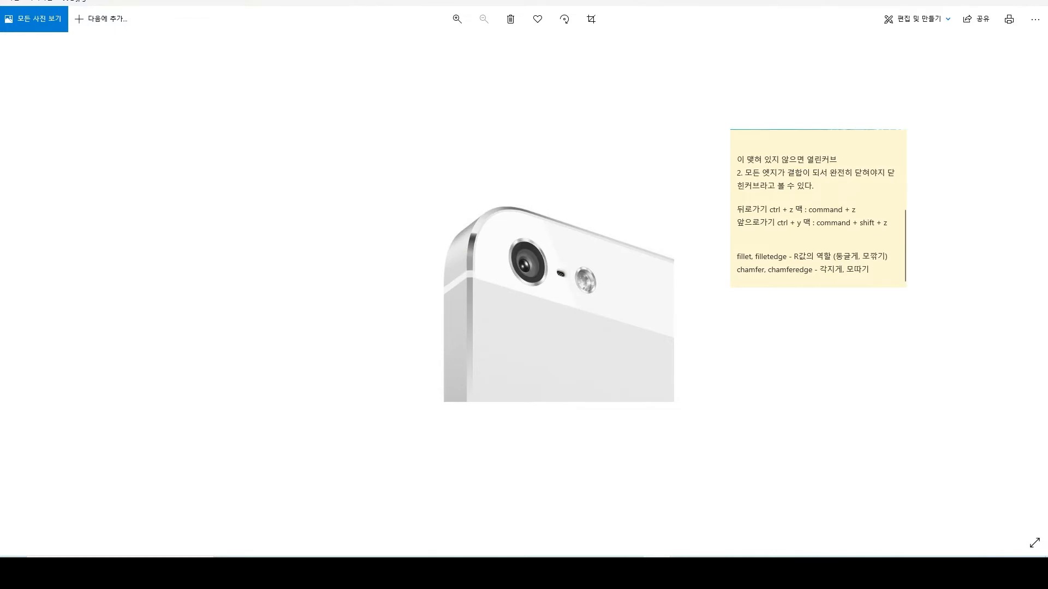
# Review the offset example in Rhino's reference drawing, and switch to the Rhino window with the practice rectangles.
pyautogui.hotkey('alt', 'Tab')
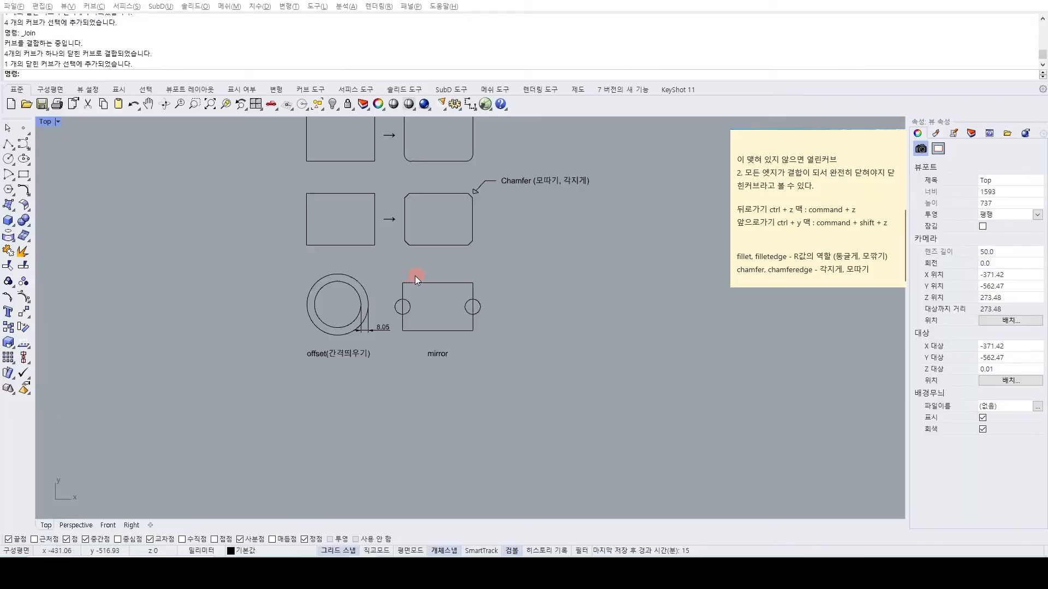
pyautogui.scroll(3, 382, 327)
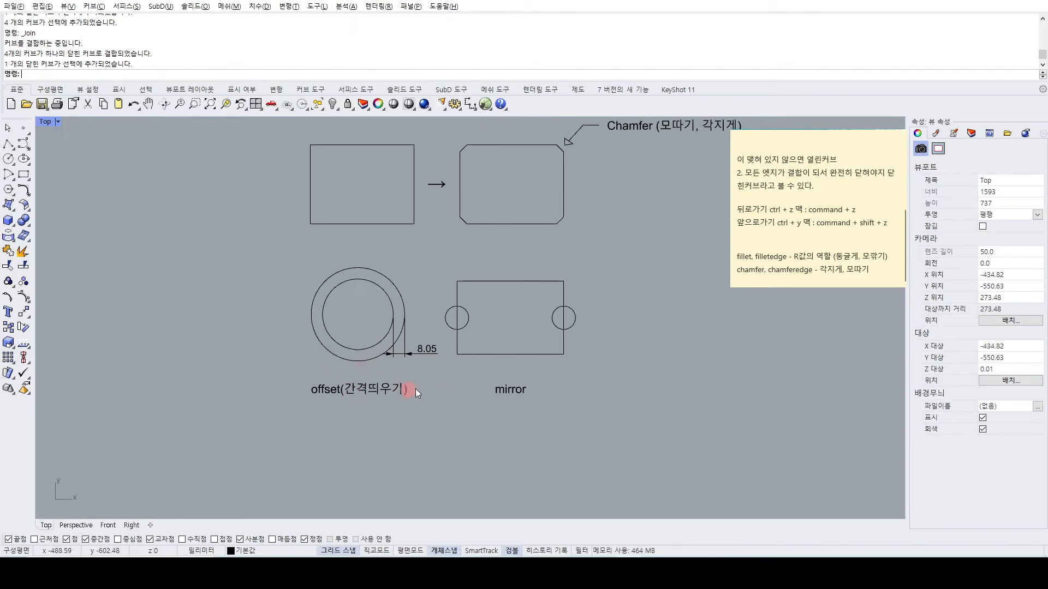
pyautogui.hotkey('alt', 'Tab')
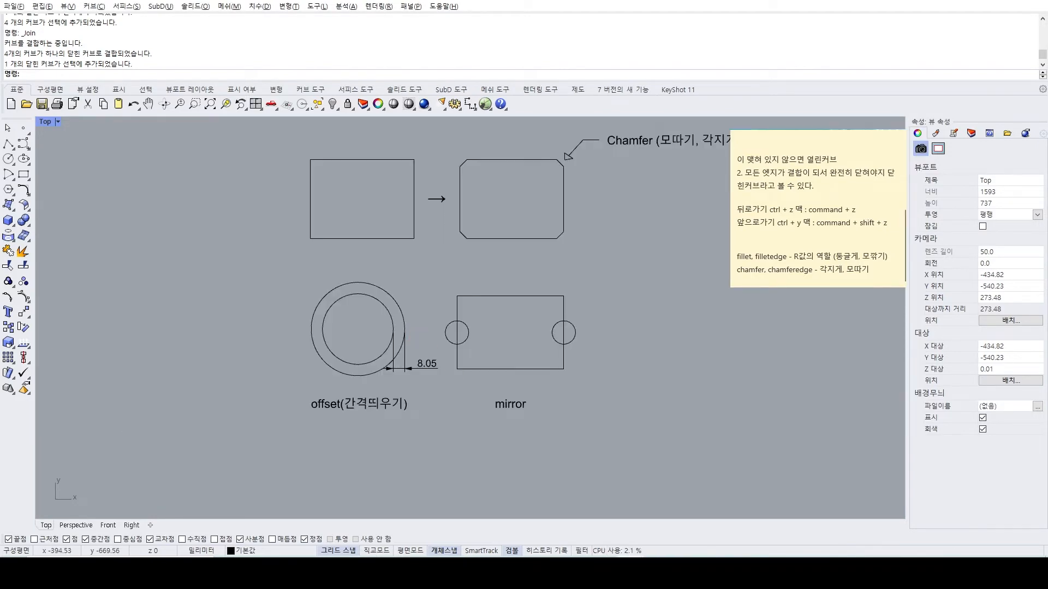
pyautogui.moveTo(632, 572)
pyautogui.click(615, 532)
# Delete both extruded solids in the Perspective view, keeping their base curves, and return to the Top view.
pyautogui.moveTo(185, 265); pyautogui.dragTo(212, 312, button='right')
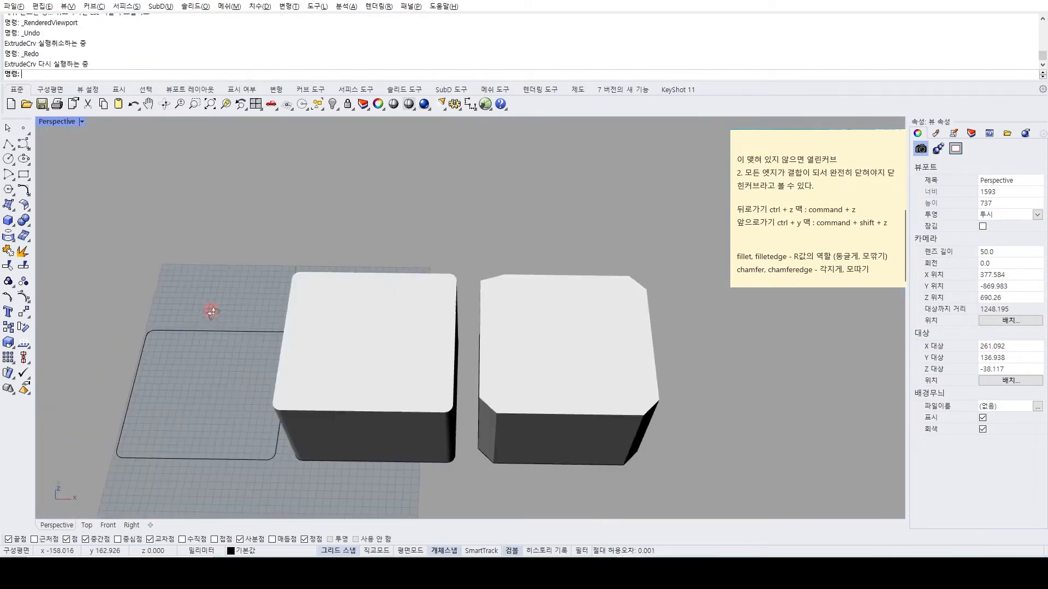
pyautogui.click(87, 524)
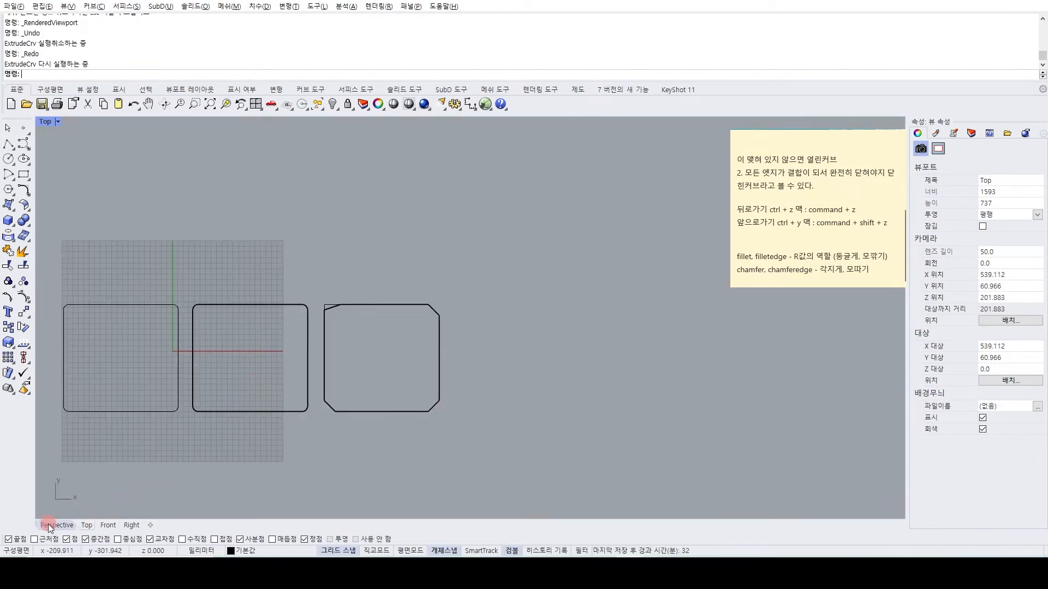
pyautogui.click(49, 525)
pyautogui.click(327, 355)
pyautogui.press('Delete')
pyautogui.click(494, 374)
pyautogui.press('Delete')
pyautogui.moveTo(537, 379); pyautogui.dragTo(474, 290)
pyautogui.click(85, 525)
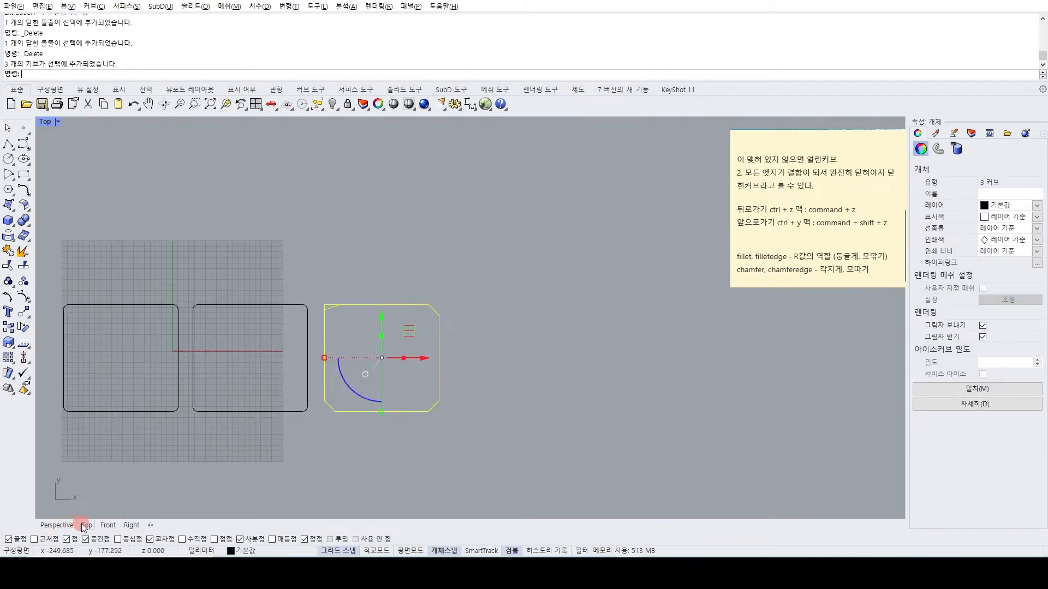
pyautogui.click(217, 428)
pyautogui.moveTo(227, 412); pyautogui.dragTo(404, 360, button='right')
pyautogui.scroll(6, 345, 326)
pyautogui.moveTo(306, 302); pyautogui.dragTo(413, 319, button='right')
pyautogui.moveTo(412, 317); pyautogui.dragTo(288, 196)
pyautogui.moveTo(287, 196); pyautogui.dragTo(307, 260, button='right')
pyautogui.click(193, 310)
pyautogui.moveTo(156, 312); pyautogui.dragTo(130, 268, button='right')
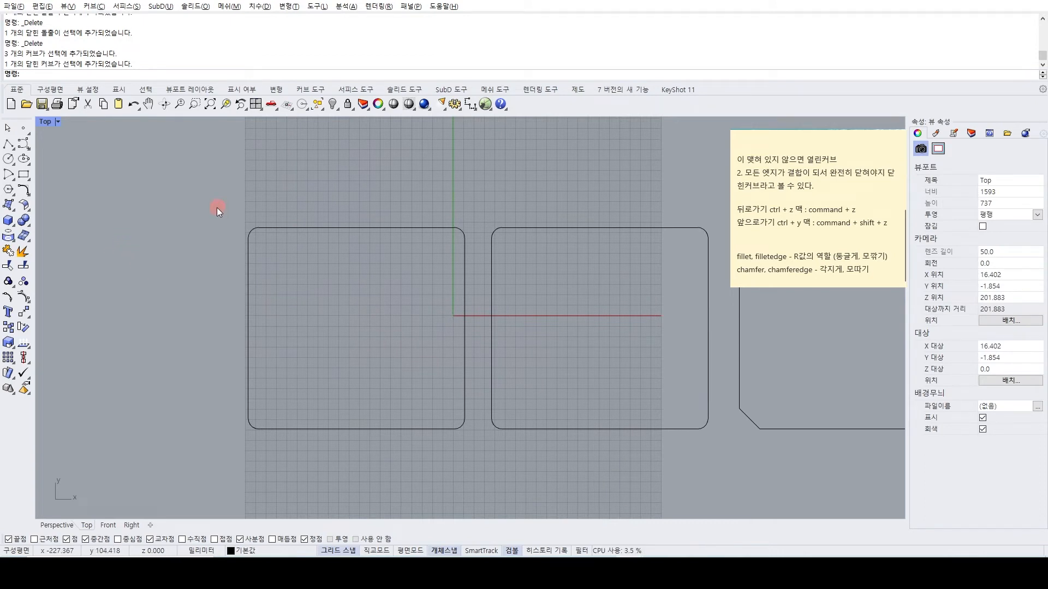
pyautogui.click(300, 228)
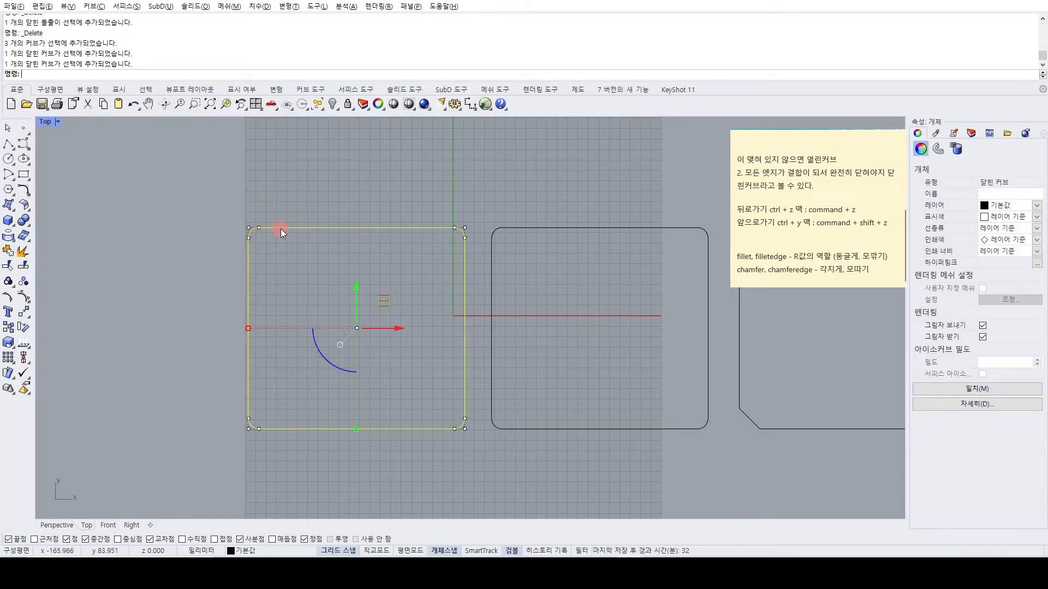
pyautogui.click(192, 247)
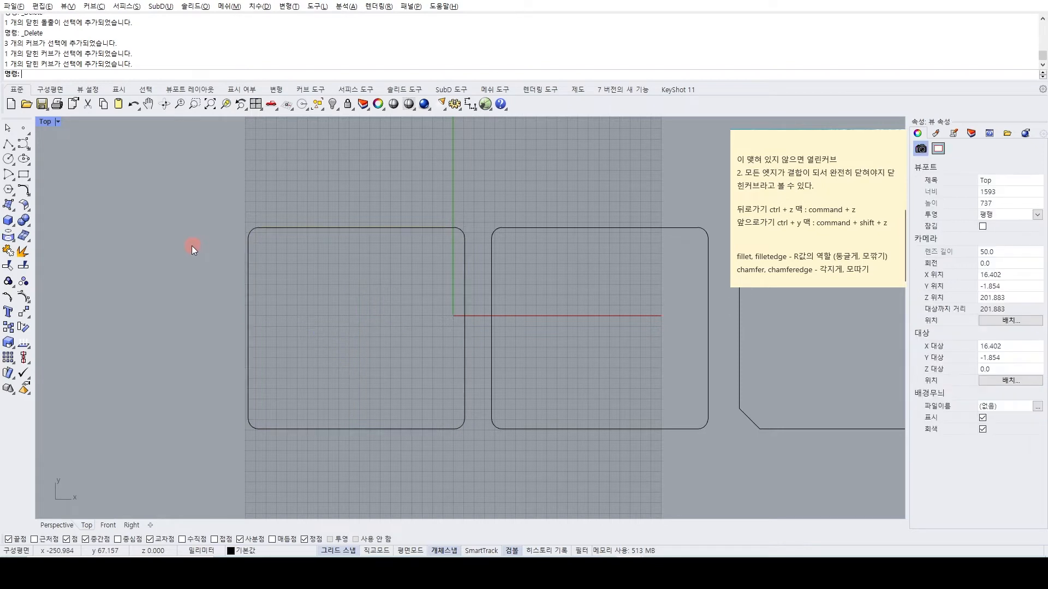
pyautogui.click(316, 227)
pyautogui.click(274, 237)
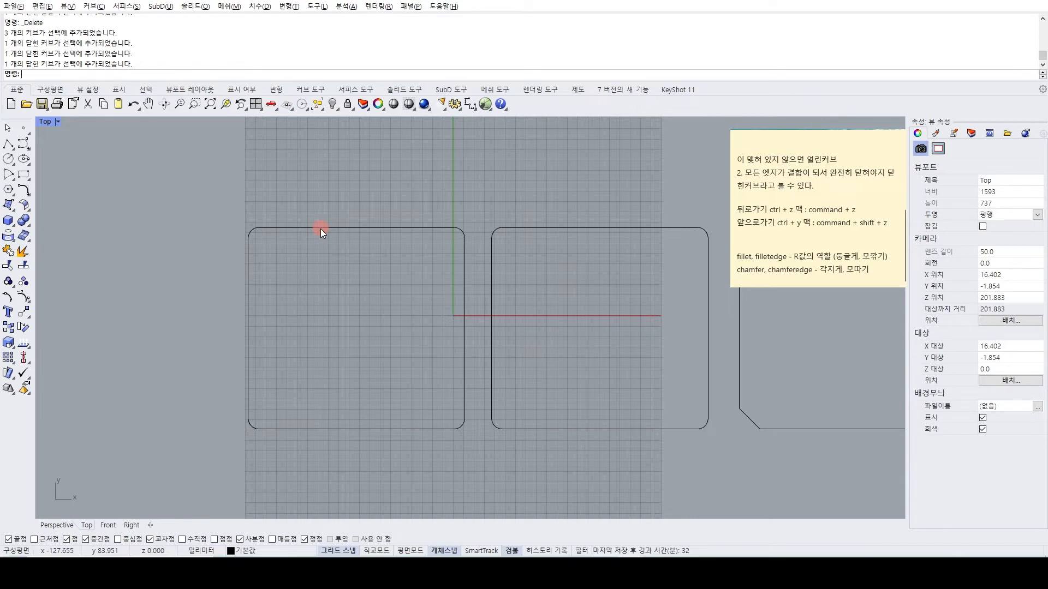
# Offset the first rounded rectangle outward by a distance of 10.
pyautogui.write('offset')
pyautogui.press('Return')
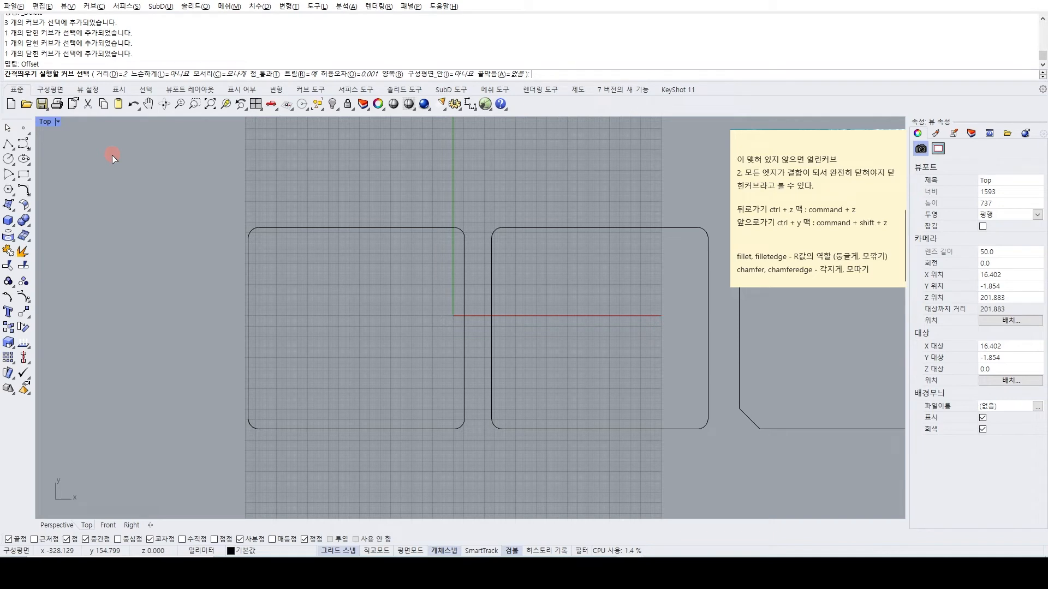
pyautogui.press('Return')
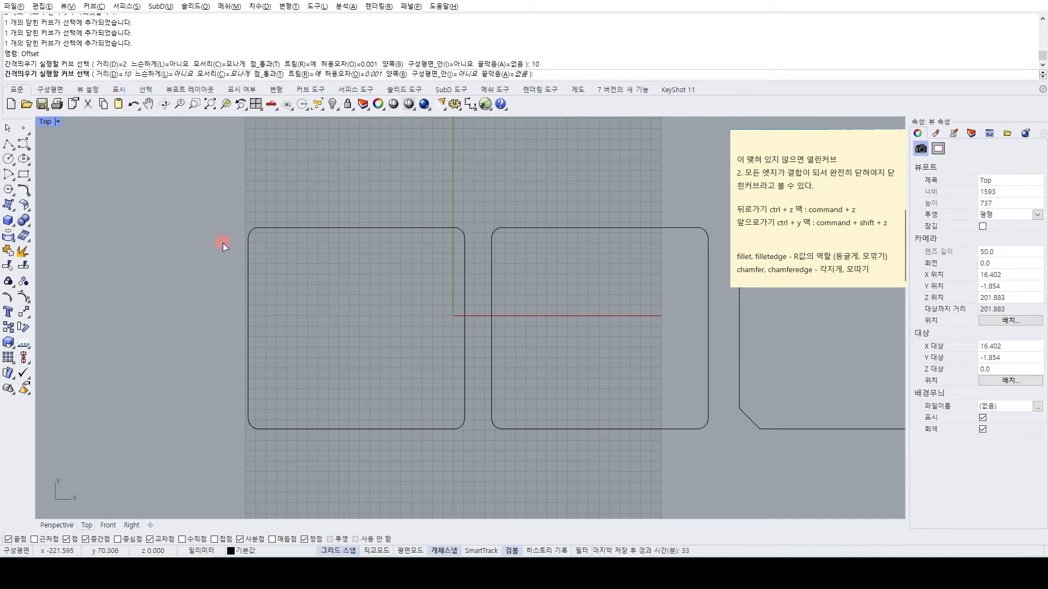
pyautogui.scroll(3, 257, 238)
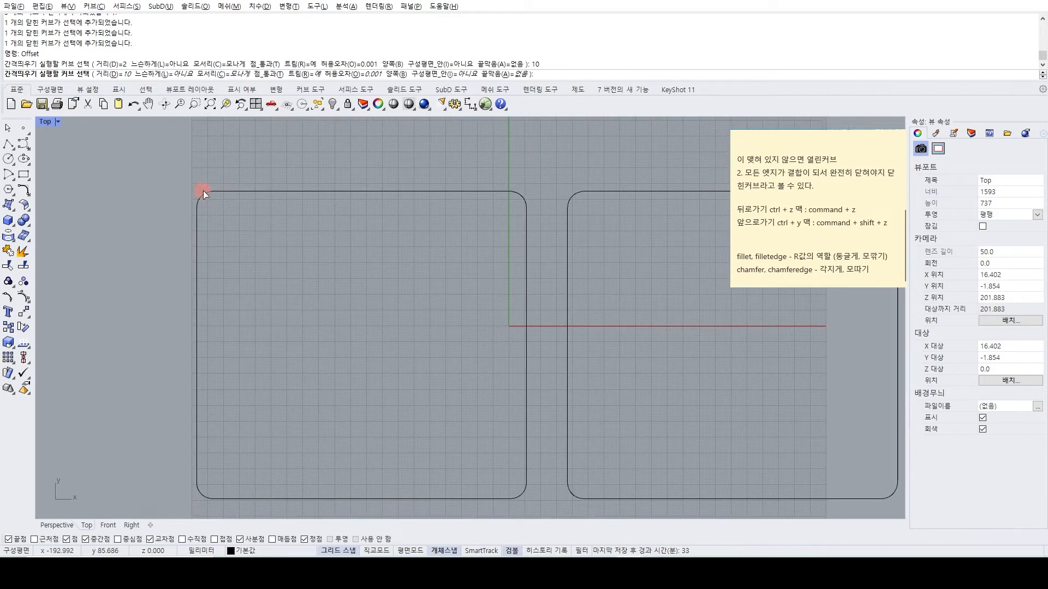
pyautogui.click(206, 194)
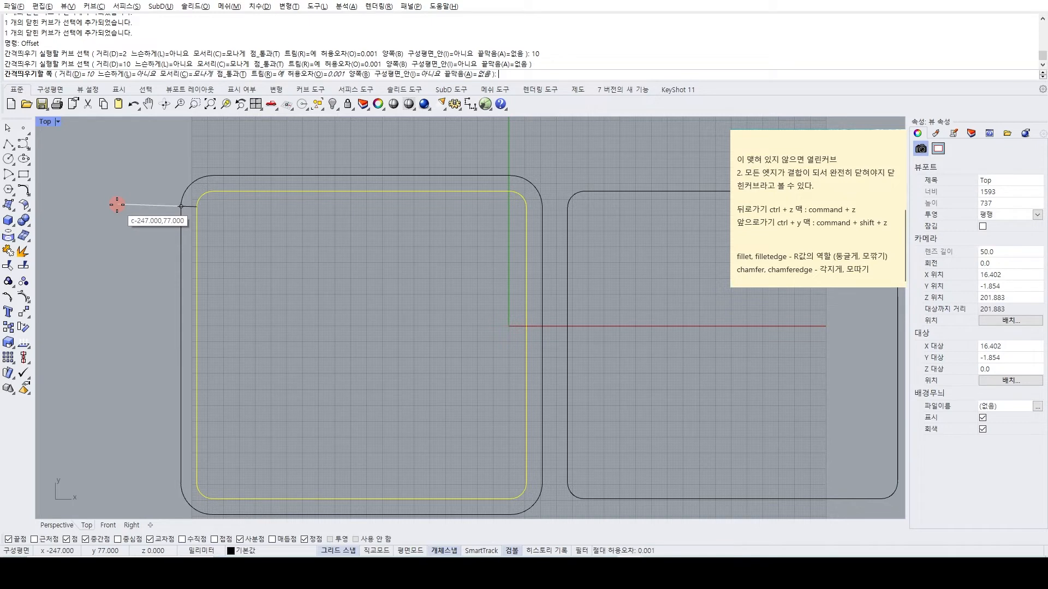
pyautogui.press('Escape')
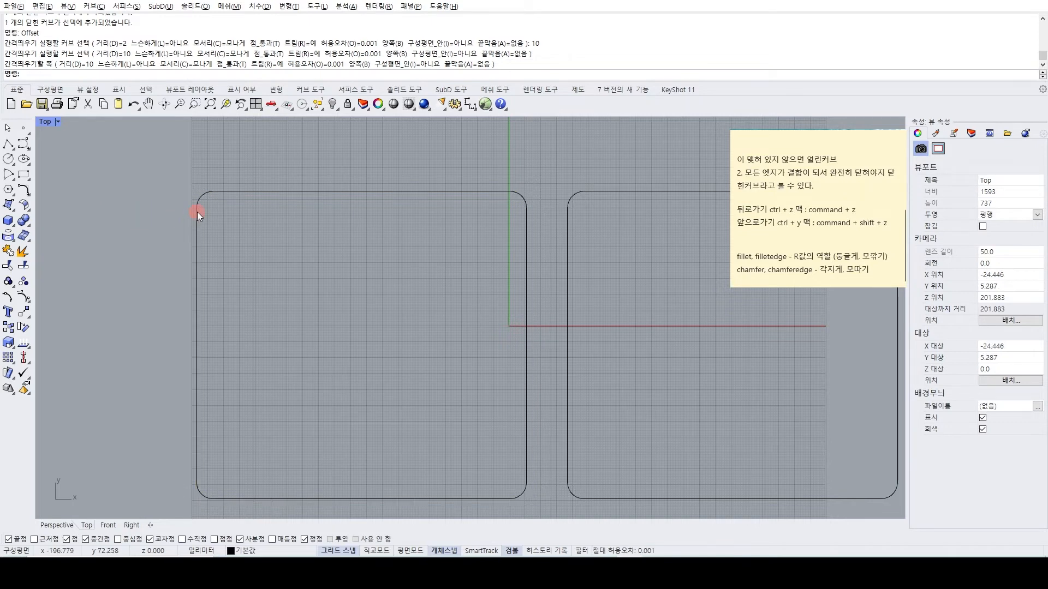
pyautogui.rightClick(201, 203)
pyautogui.click(202, 203)
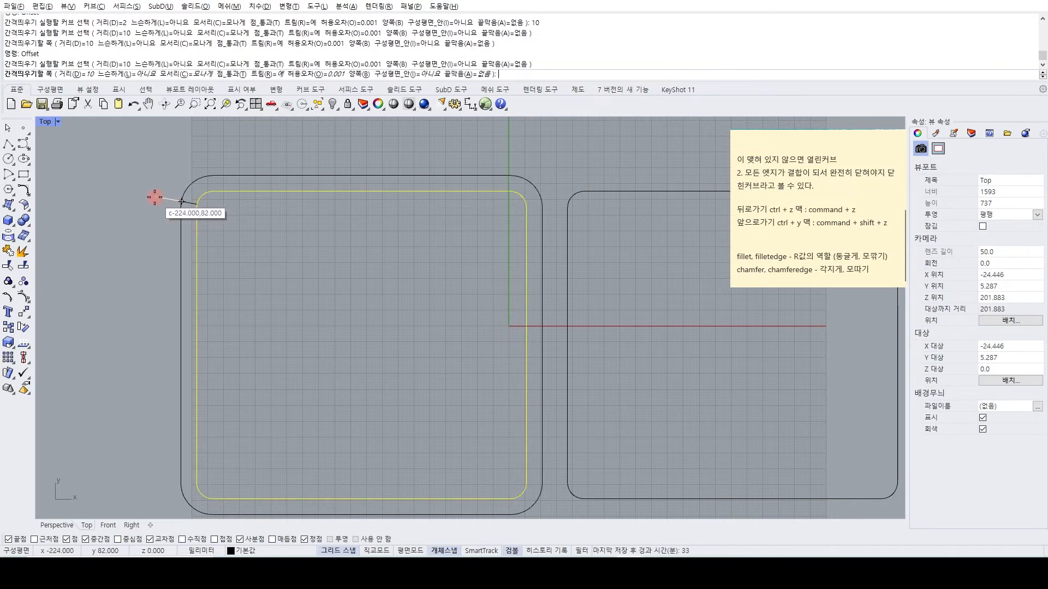
pyautogui.click(162, 206)
# Add a linear dimension for the horizontal gap between the original and offset curves, placed above their upper-left corner.
pyautogui.scroll(4, 161, 205)
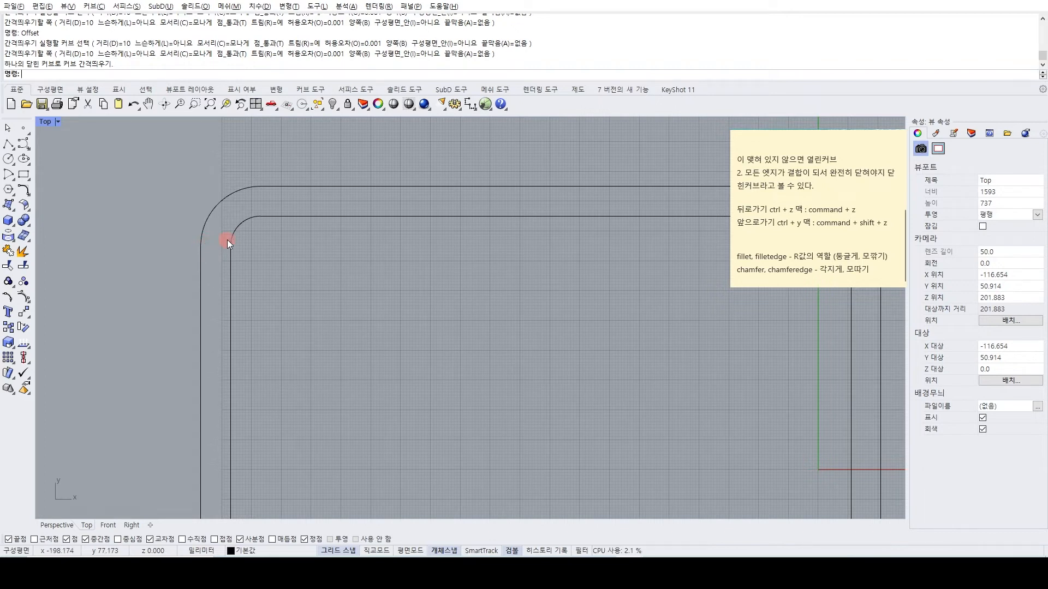
pyautogui.click(471, 107)
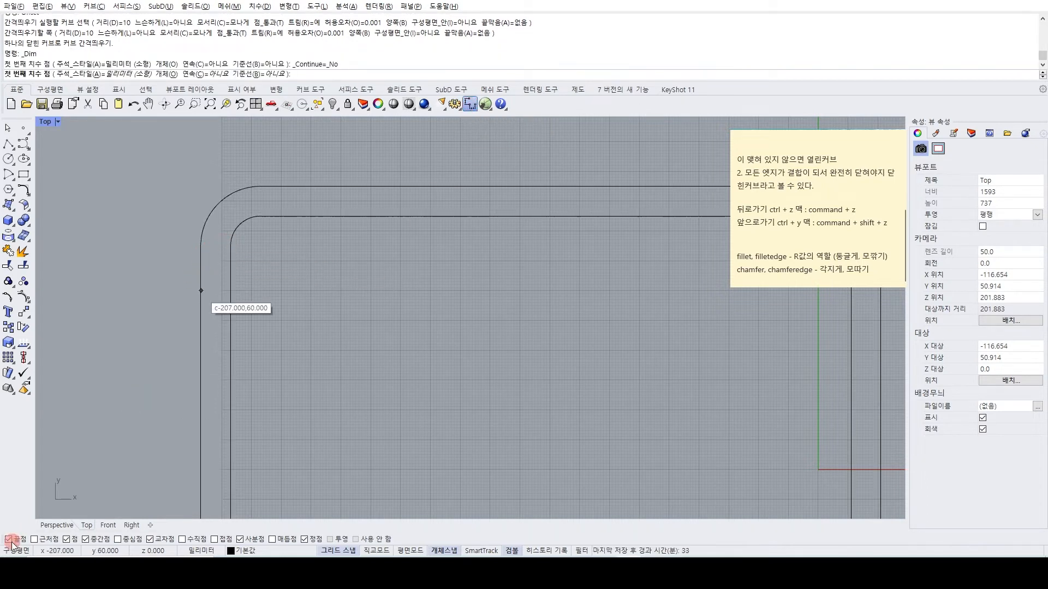
pyautogui.click(232, 242)
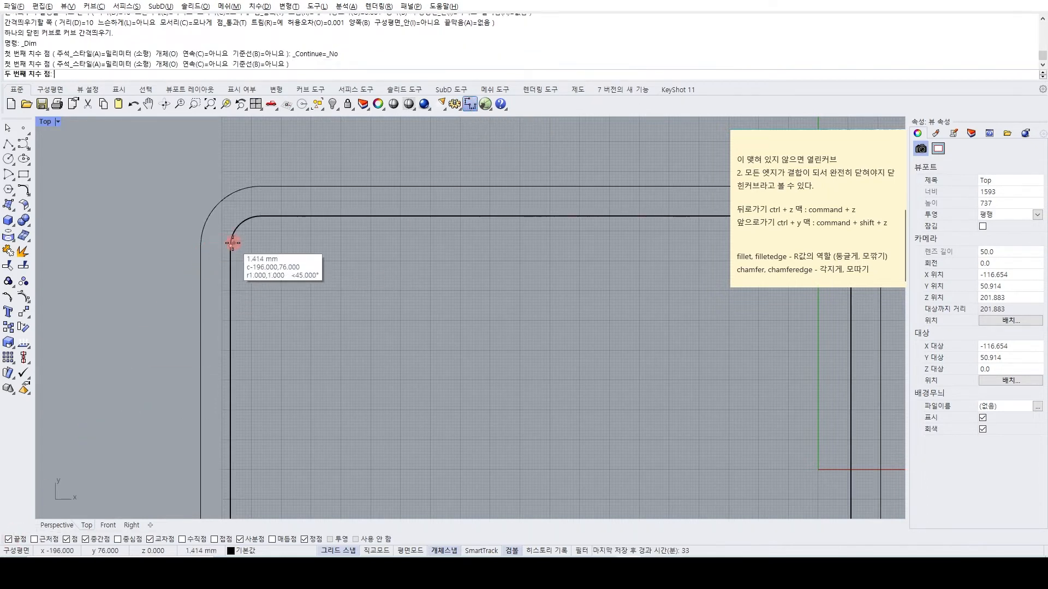
pyautogui.click(202, 246)
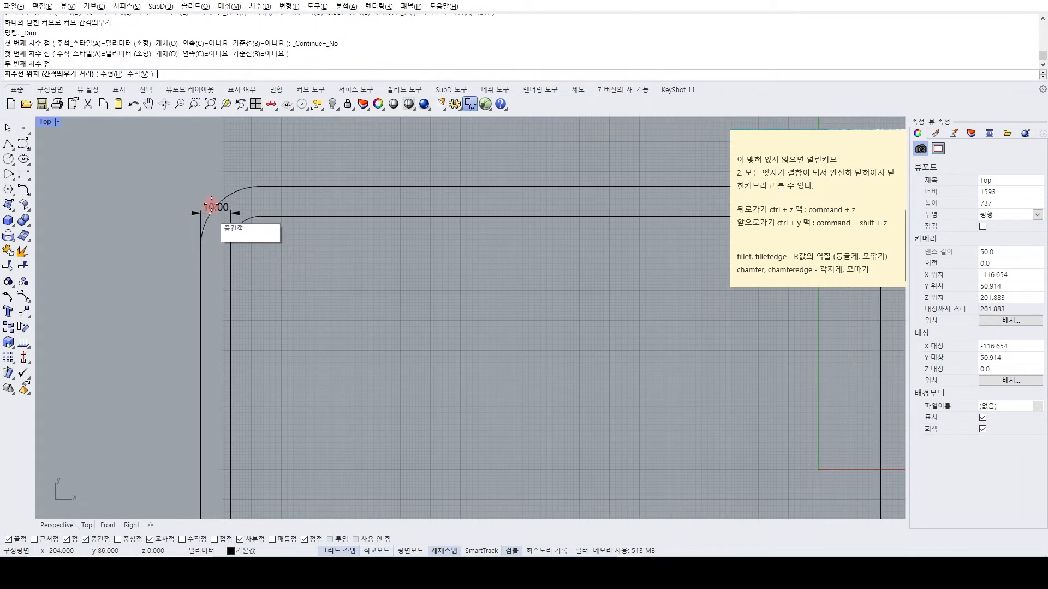
pyautogui.click(212, 179)
# Add a linear dimension for the vertical gap between the top edges of the original and offset curves, near their upper-left corner.
pyautogui.rightClick(241, 202)
pyautogui.click(257, 216)
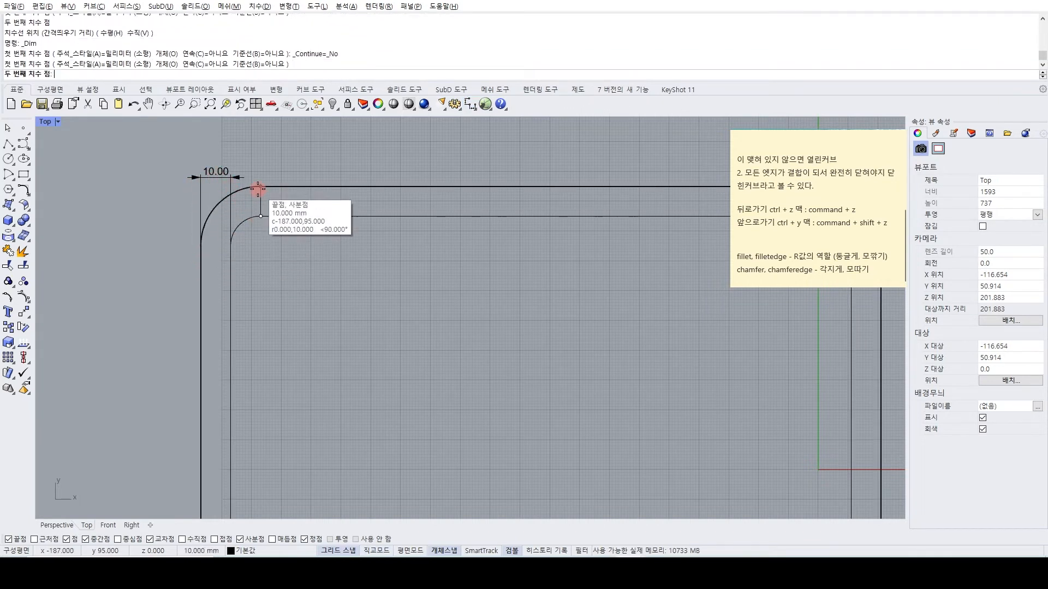
pyautogui.click(257, 186)
pyautogui.click(305, 190)
# Offset the second rounded rectangle outward by a distance of 5.
pyautogui.scroll(-6, 306, 270)
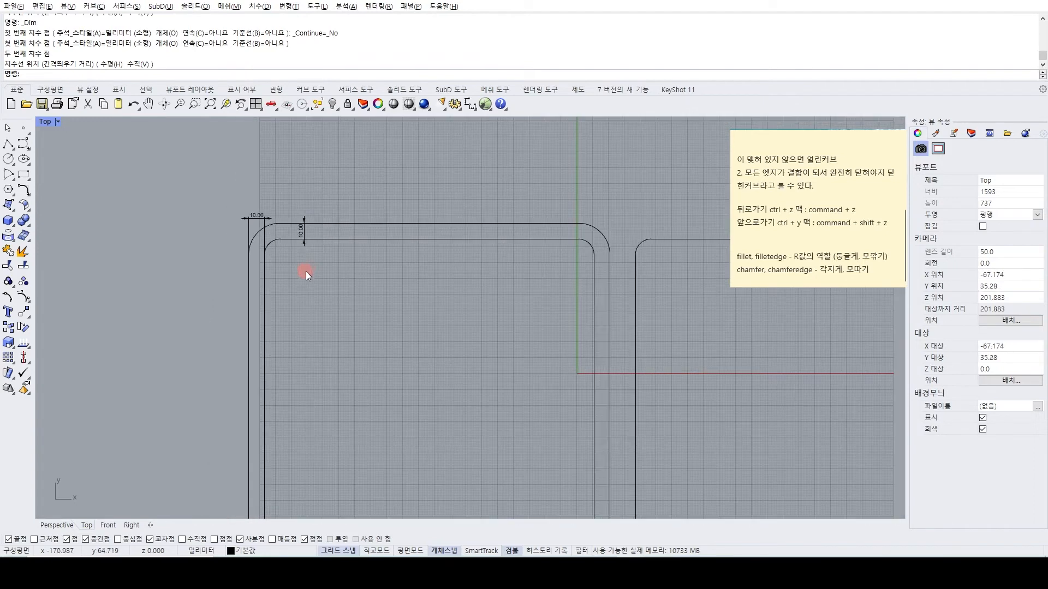
pyautogui.scroll(-6, 308, 269)
pyautogui.moveTo(323, 302); pyautogui.dragTo(271, 269, button='right')
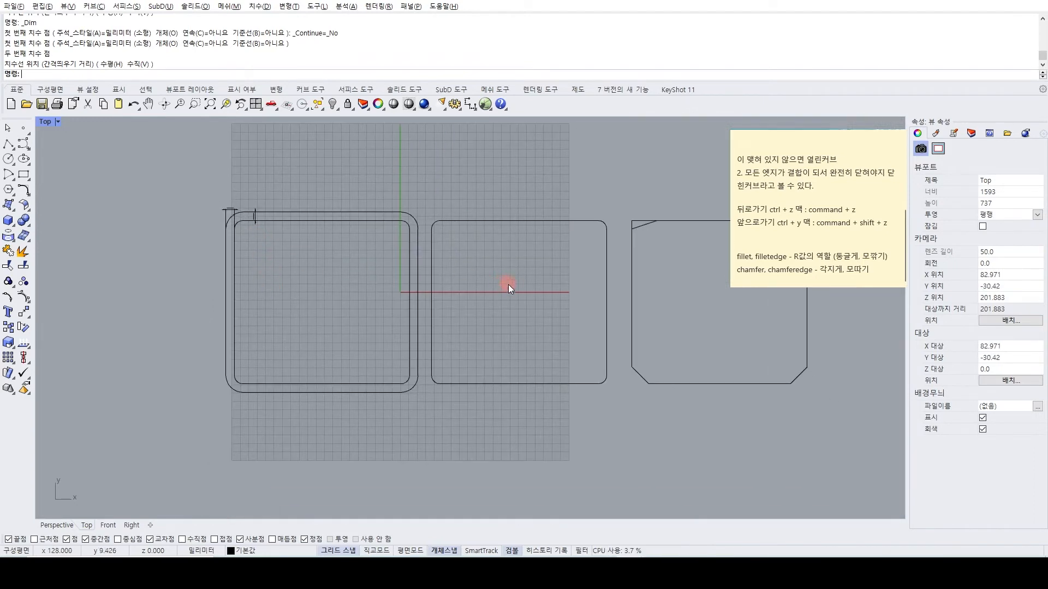
pyautogui.write('o')
pyautogui.press('Return')
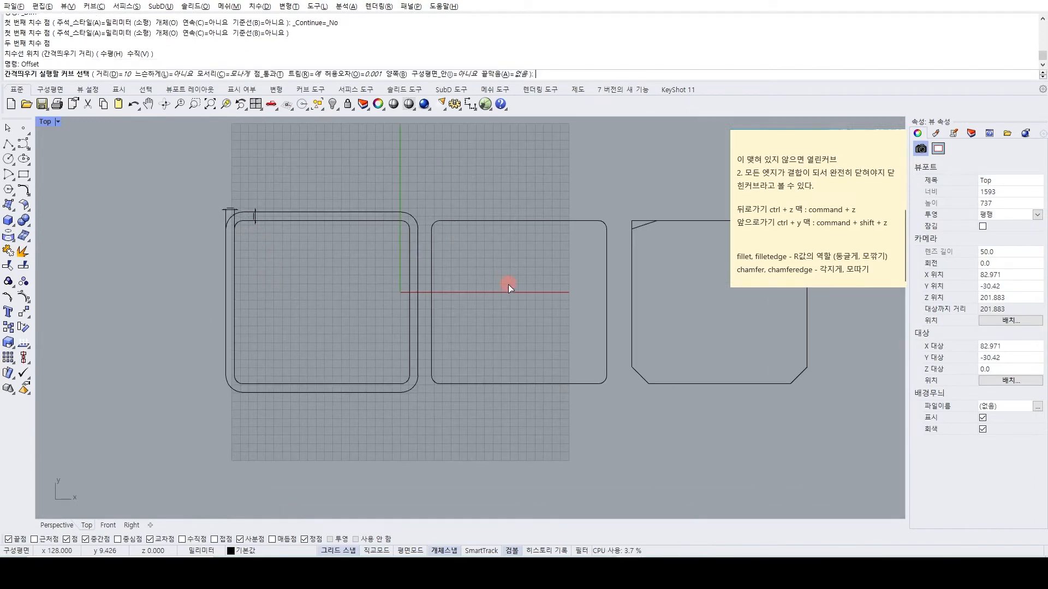
pyautogui.write('5')
pyautogui.press('Return')
pyautogui.click(486, 224)
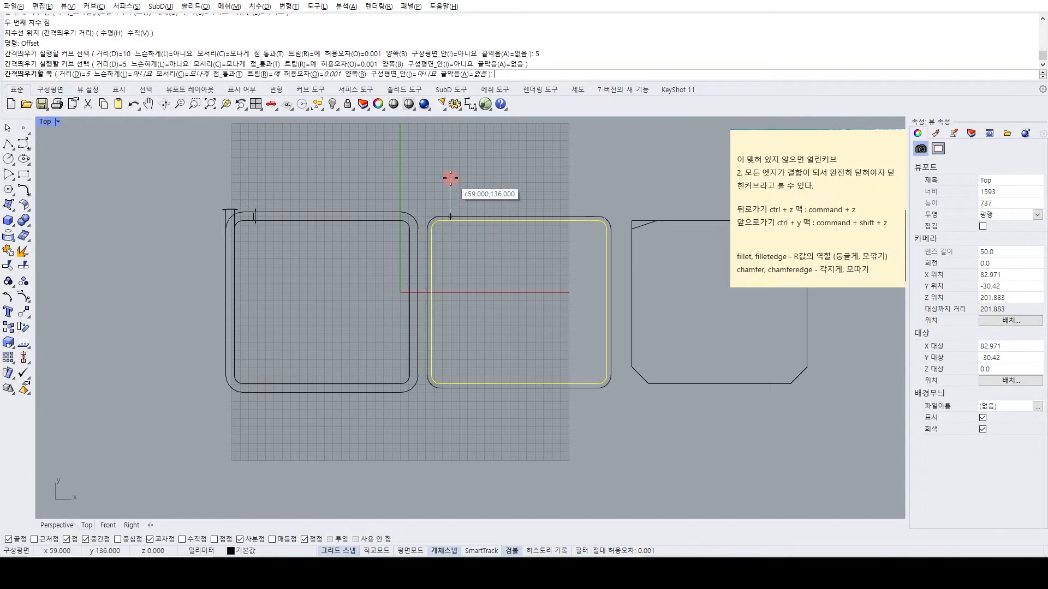
pyautogui.click(469, 202)
# Repeat the 5-unit outward offset on the outermost curves around the second rounded rectangle.
pyautogui.click(463, 215)
pyautogui.press('Return')
pyautogui.click(463, 202)
pyautogui.click(461, 212)
pyautogui.press('Return')
pyautogui.click(479, 196)
pyautogui.press('Escape')
# Undo the offsets and dimensions on the first two rounded rectangles, leaving only the three practice shapes.
pyautogui.hotkey('ctrl', 'z')
pyautogui.hotkey('ctrl', 'z')
pyautogui.hotkey('ctrl', 'z')
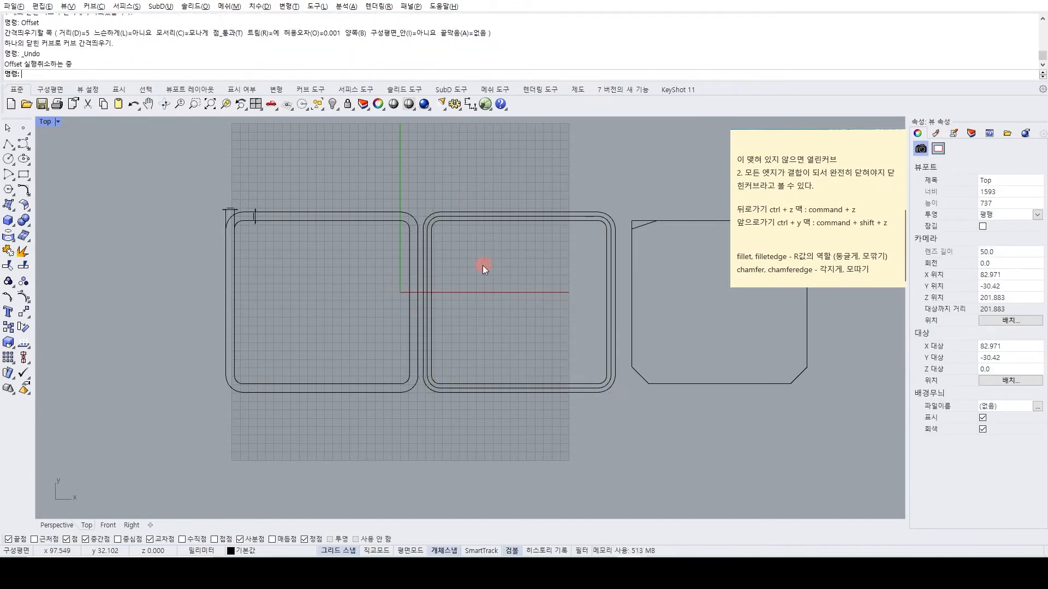
pyautogui.hotkey('ctrl', 'z')
pyautogui.hotkey('ctrl', 'z')
pyautogui.hotkey('ctrl', 'z')
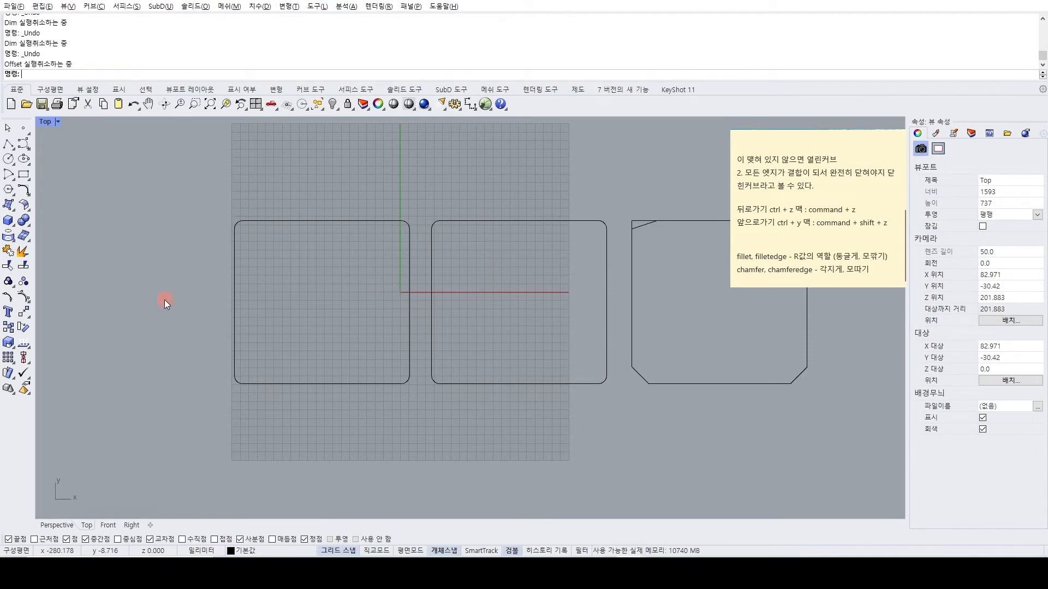
# Draw a circle of 40 mm radius centred on the midpoint of the first rounded rectangle's left edge.
pyautogui.click(8, 161)
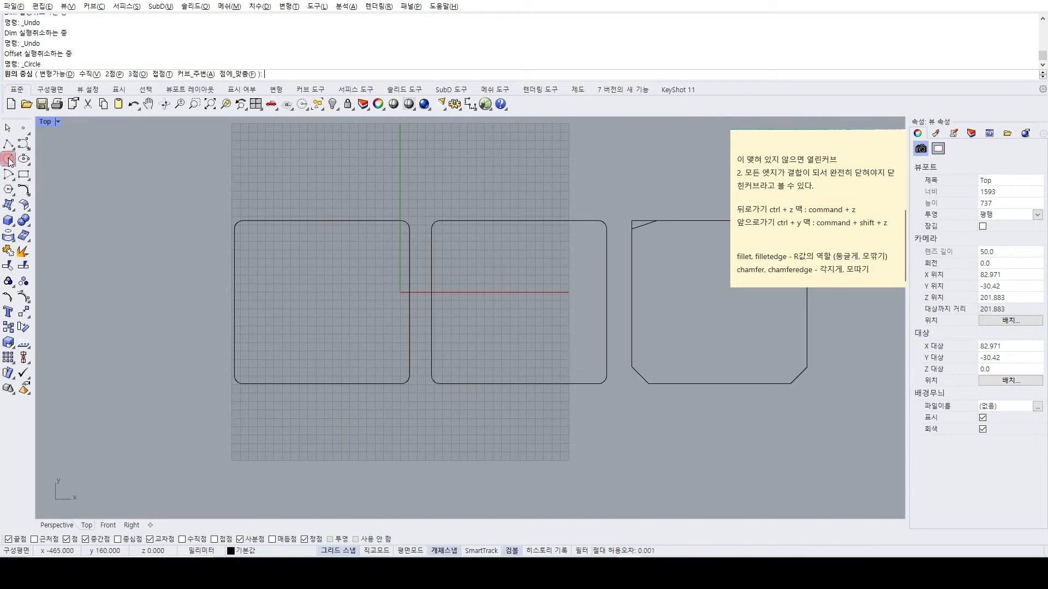
pyautogui.scroll(2, 248, 322)
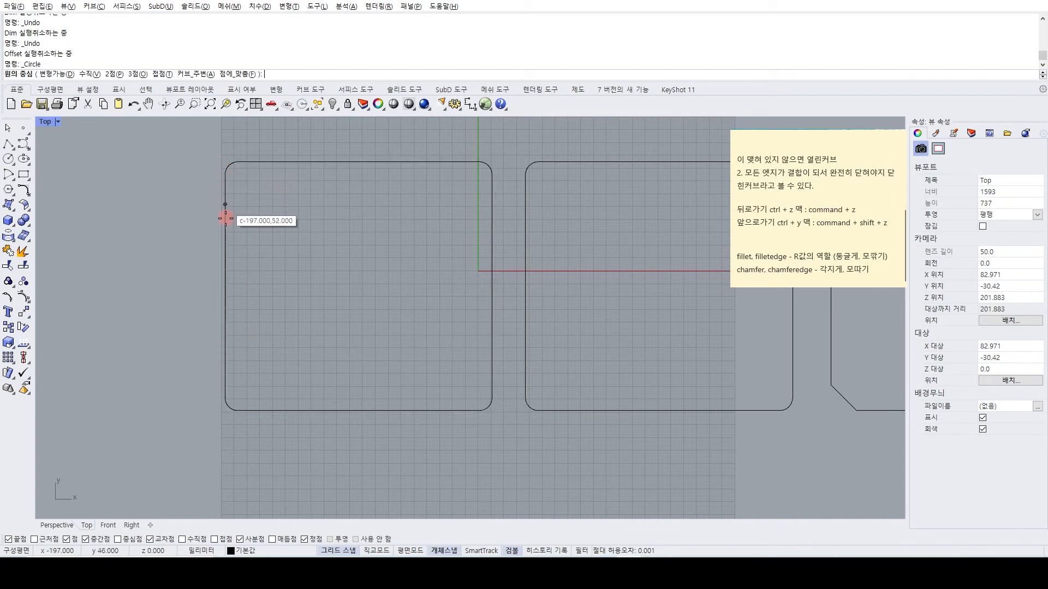
pyautogui.click(225, 286)
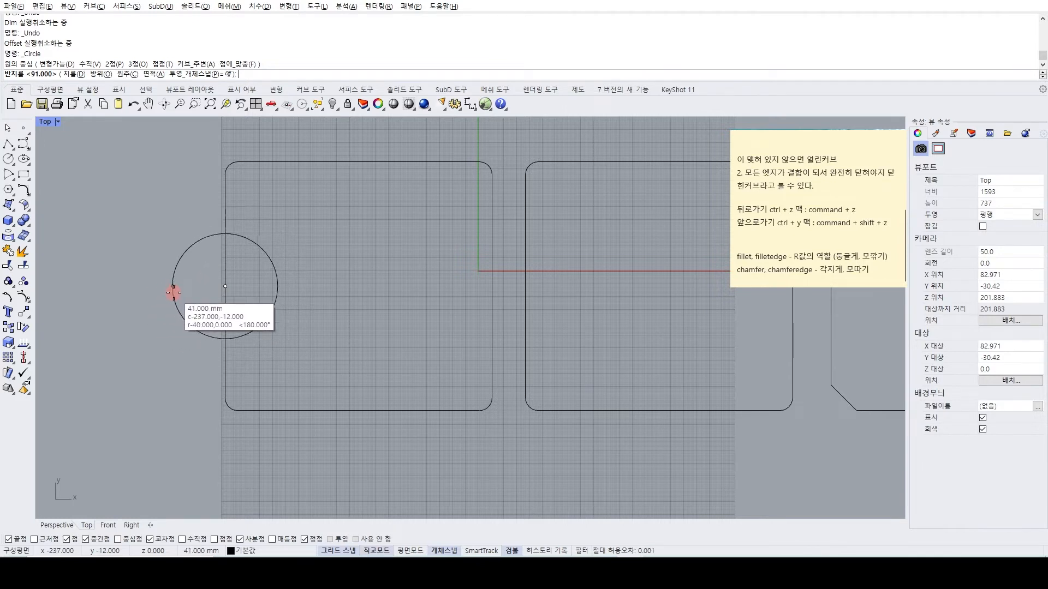
pyautogui.keyDown('shift'); pyautogui.click(174, 292); pyautogui.keyUp('shift')
pyautogui.click(176, 276)
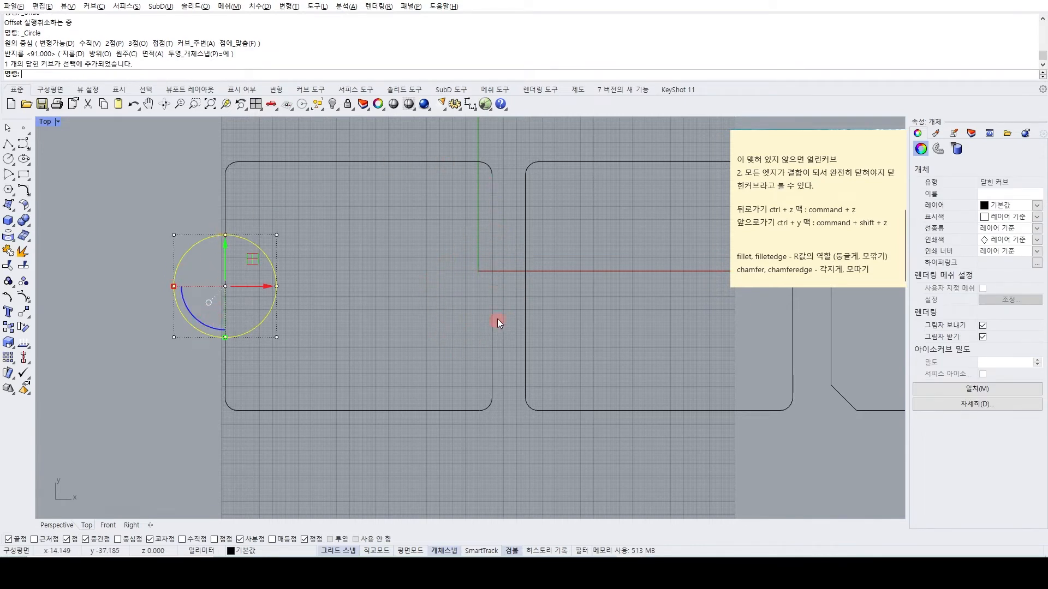
# Mirror a copy of the circle to the right edge, using a vertical mirror line through the midpoint of the first rectangle's top edge.
pyautogui.moveTo(414, 247); pyautogui.dragTo(395, 260, button='right')
pyautogui.click(342, 297)
pyautogui.write('mi')
pyautogui.press('Return')
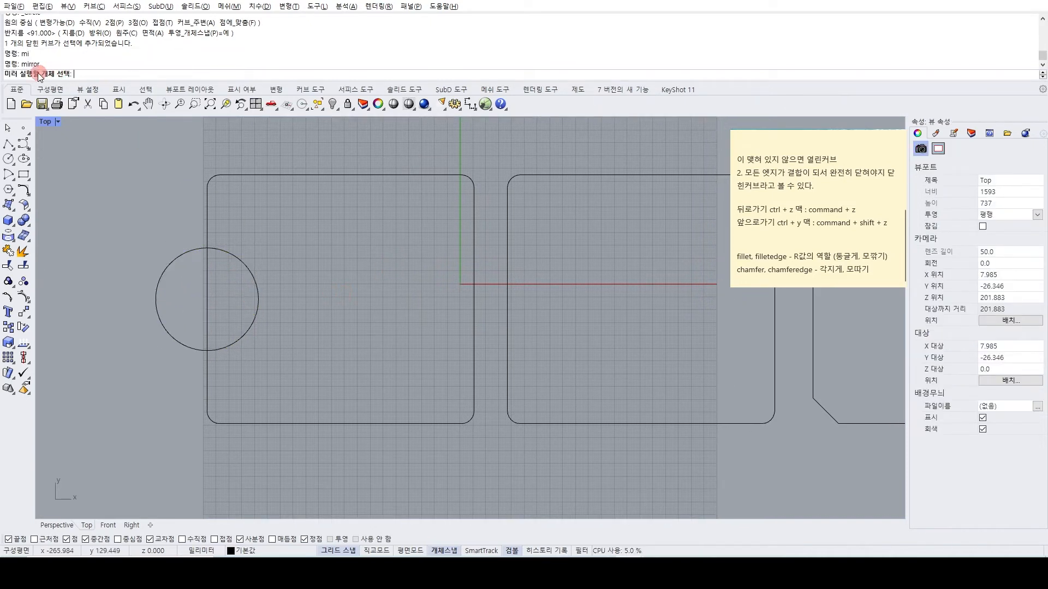
pyautogui.click(242, 263)
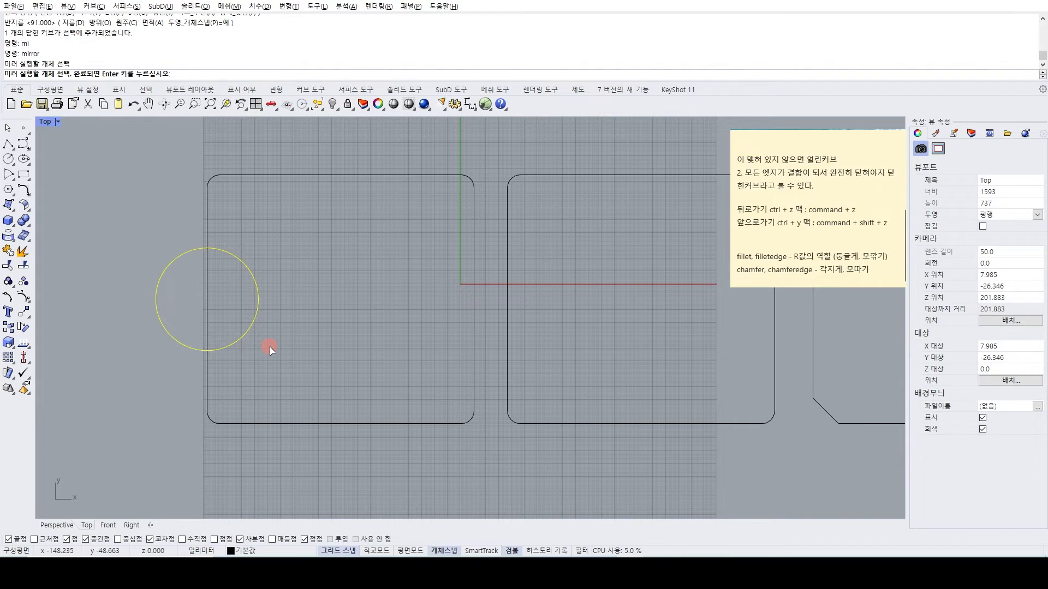
pyautogui.press('Return')
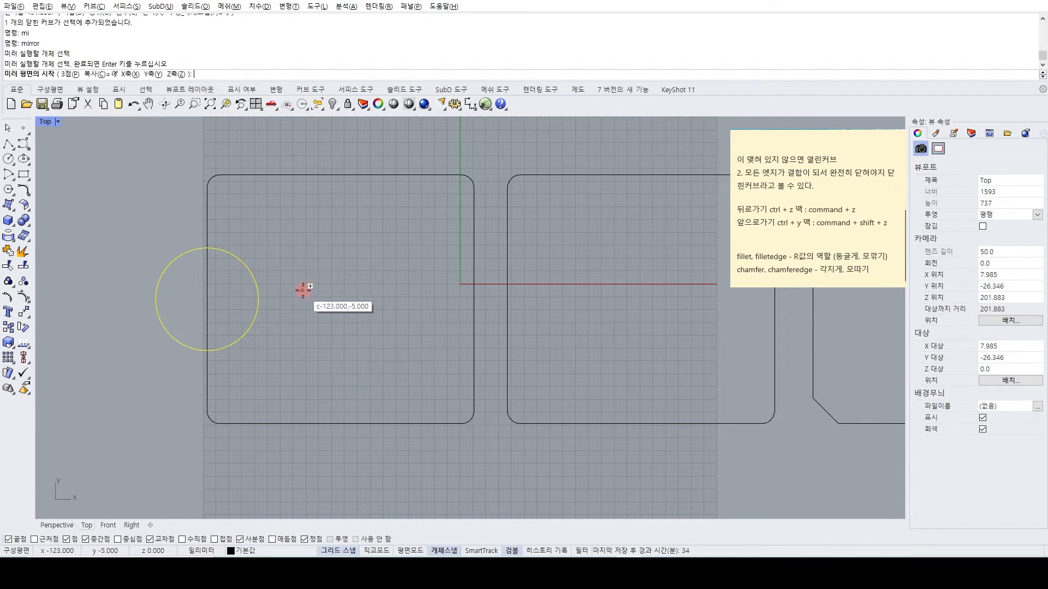
pyautogui.click(342, 176)
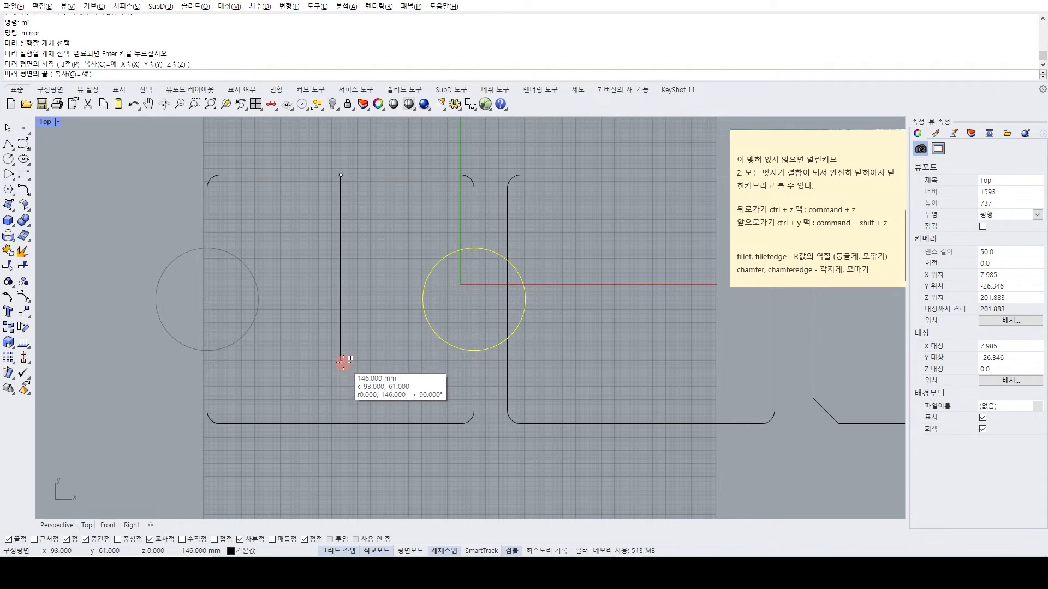
pyautogui.click(343, 362)
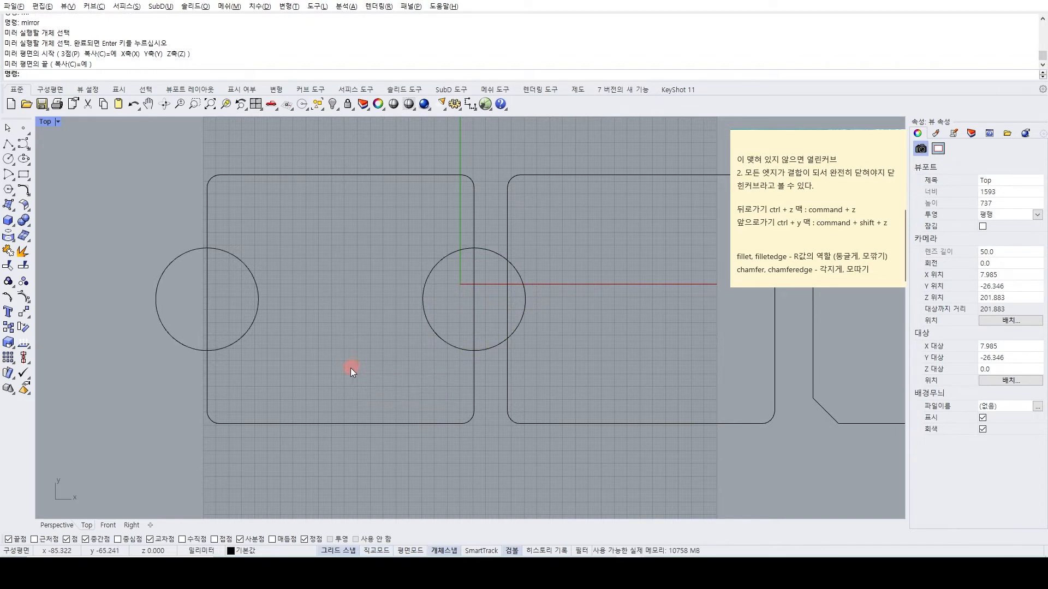
# Draw a smaller circle centred on the midpoint of the first rounded rectangle's top edge.
pyautogui.moveTo(321, 318); pyautogui.dragTo(323, 350, button='right')
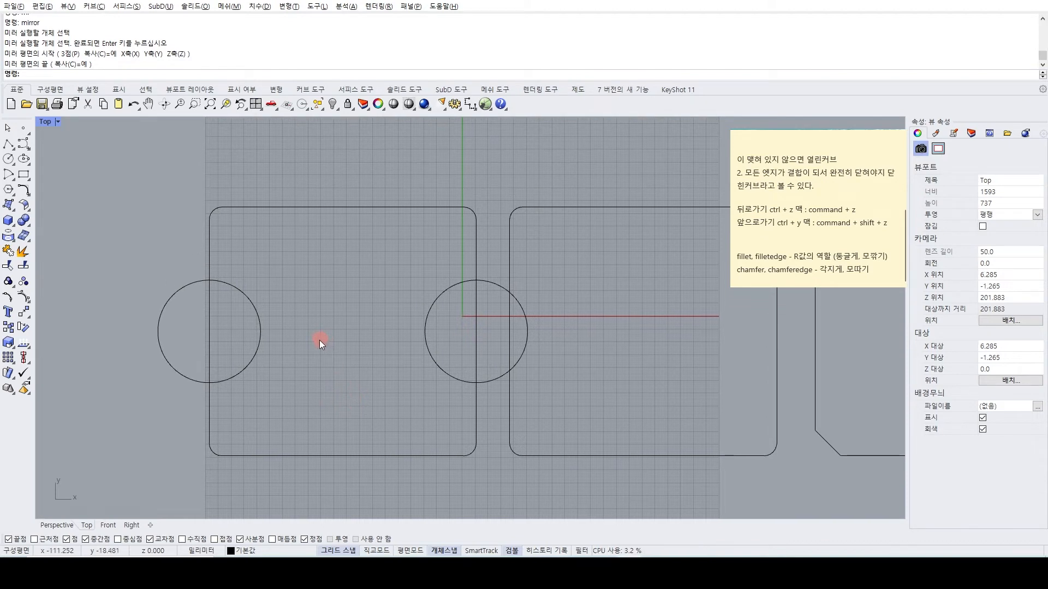
pyautogui.click(8, 158)
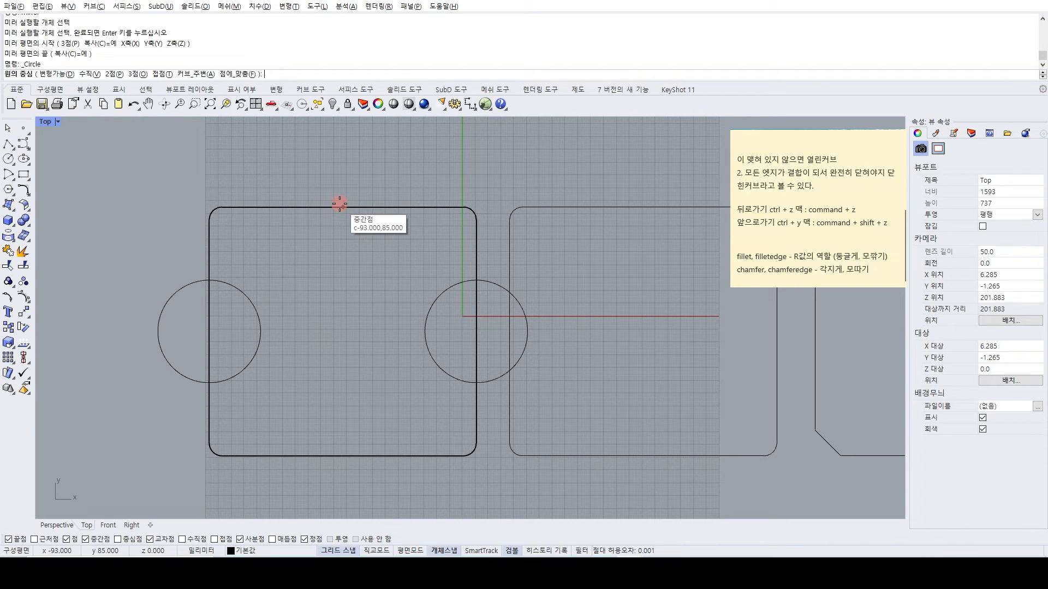
pyautogui.click(342, 204)
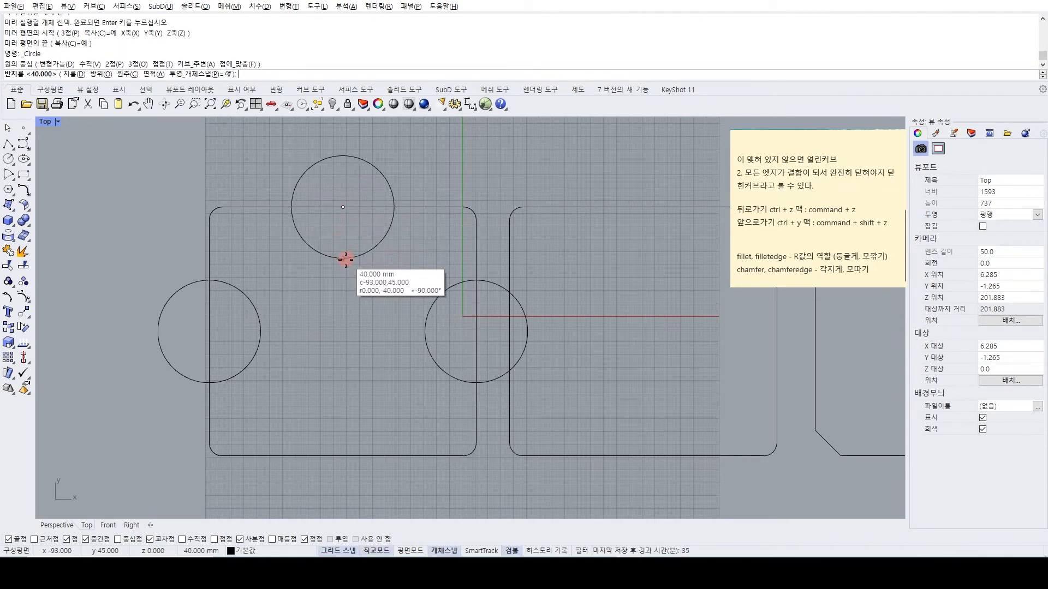
pyautogui.click(350, 240)
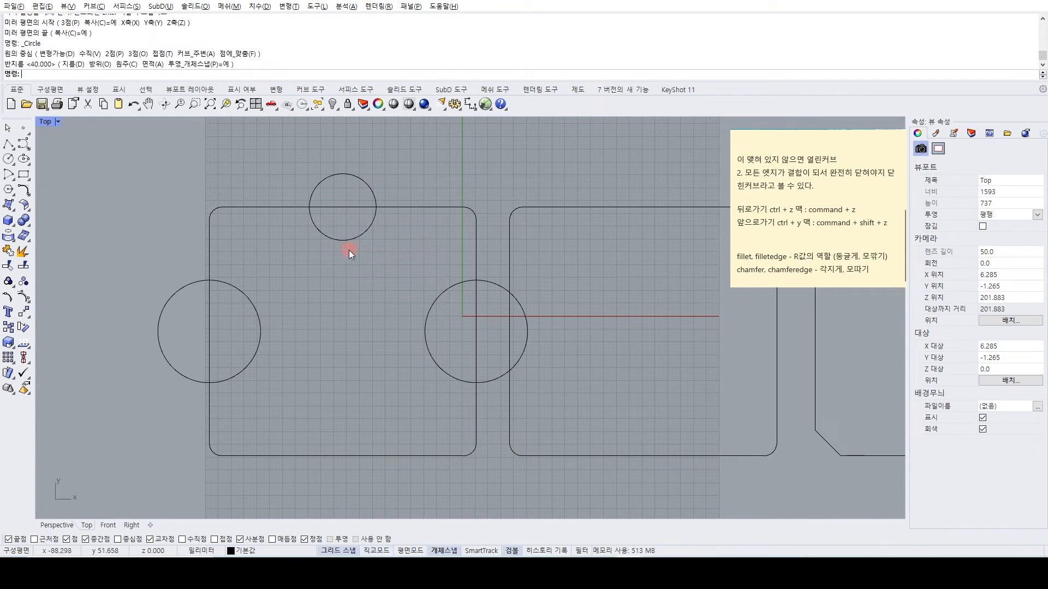
# Mirror a copy of the small circle to the bottom edge, using a horizontal mirror line through the midpoint of the rectangle's left edge.
pyautogui.write('mi')
pyautogui.press('Return')
pyautogui.click(22, 76)
pyautogui.click(359, 178)
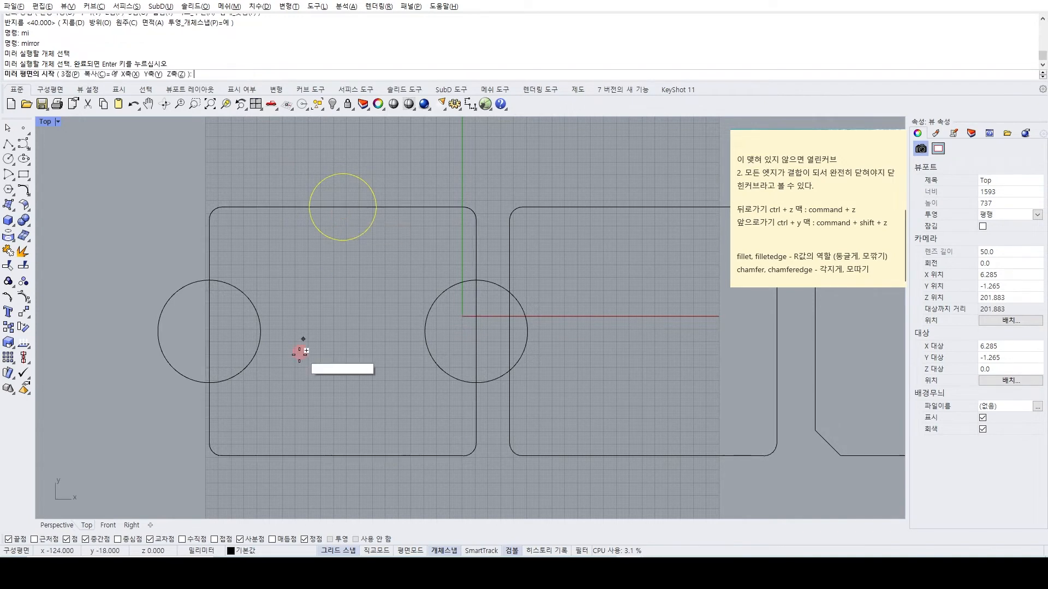
pyautogui.click(210, 331)
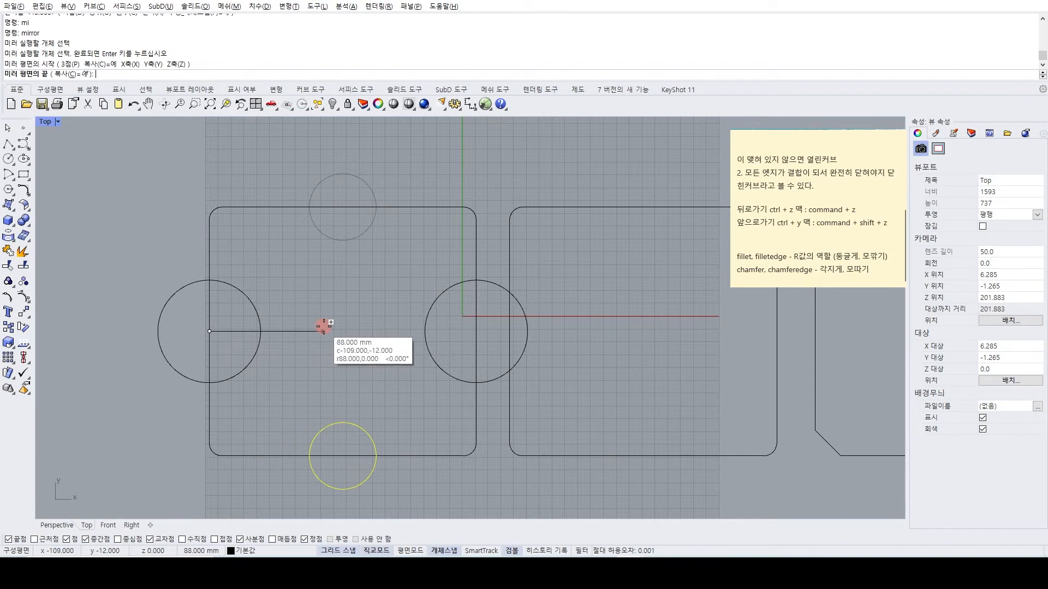
pyautogui.click(402, 332)
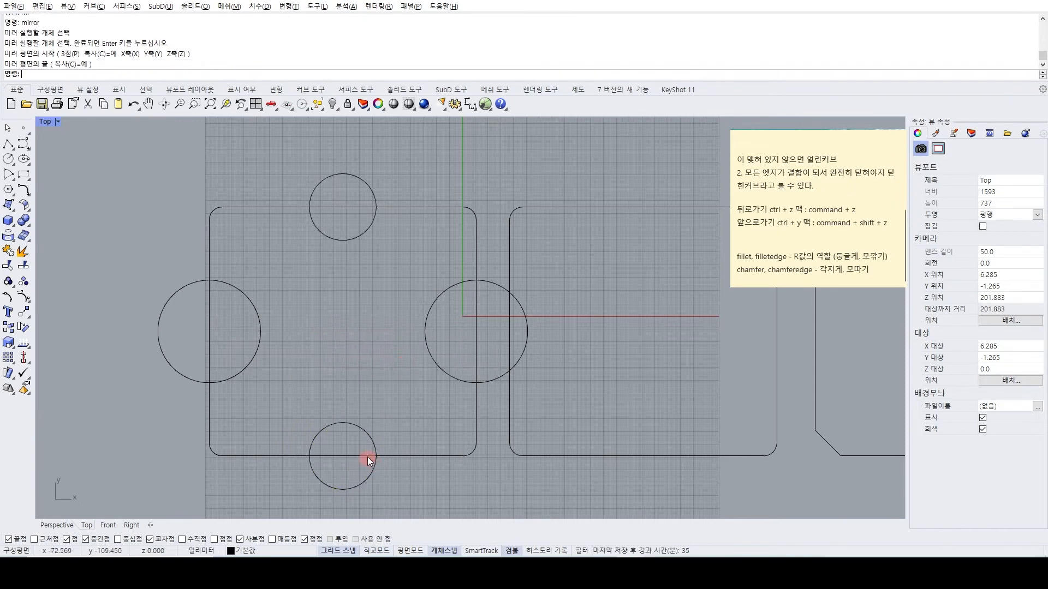
# Switch to the reference drawing window and examine the curve examples, down to the offset and mirror ones.
pyautogui.scroll(-6, 355, 415)
pyautogui.scroll(-2, 426, 405)
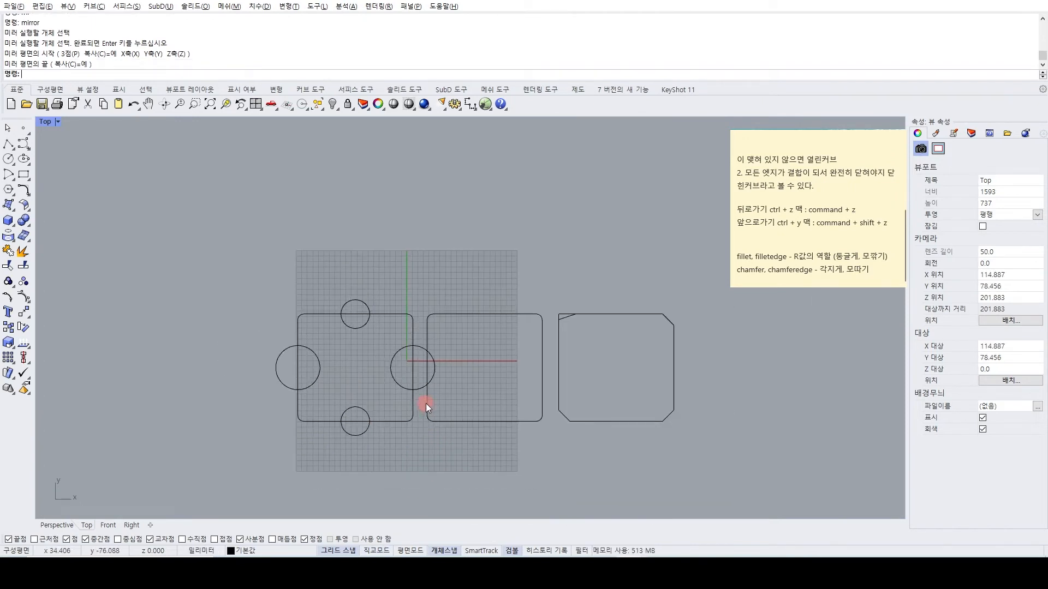
pyautogui.moveTo(443, 390); pyautogui.dragTo(376, 367, button='right')
pyautogui.moveTo(629, 572)
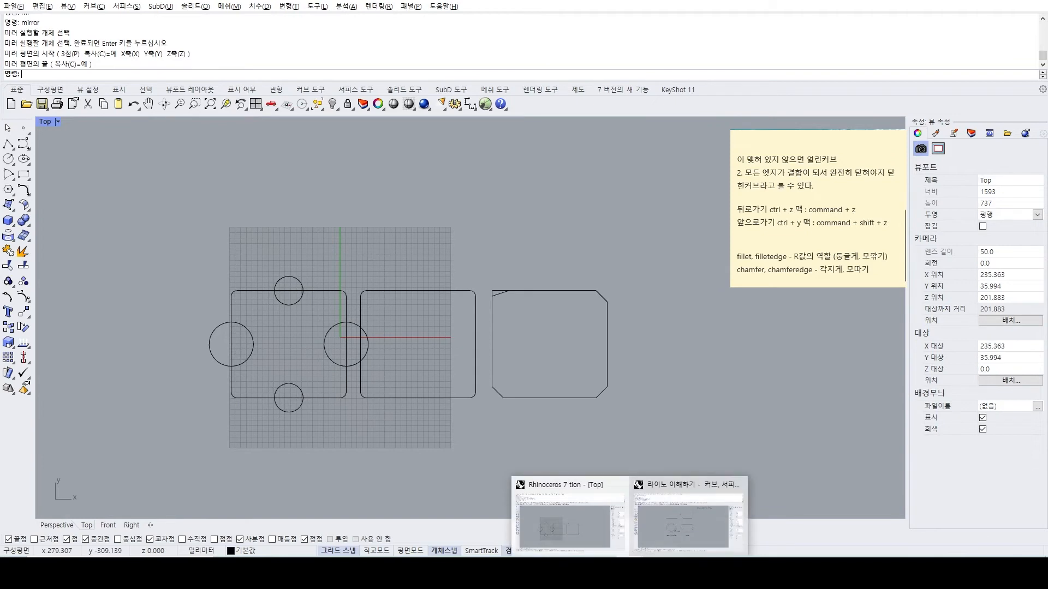
pyautogui.click(662, 542)
pyautogui.scroll(-4, 633, 387)
pyautogui.moveTo(539, 382); pyautogui.dragTo(493, 450, button='right')
pyautogui.moveTo(486, 272); pyautogui.dragTo(440, 264, button='right')
pyautogui.scroll(2, 437, 422)
pyautogui.moveTo(437, 425); pyautogui.dragTo(451, 370, button='right')
pyautogui.scroll(-3, 436, 260)
pyautogui.scroll(2, 369, 295)
pyautogui.scroll(-2, 371, 283)
pyautogui.scroll(3, 411, 358)
pyautogui.moveTo(379, 331); pyautogui.dragTo(370, 274, button='right')
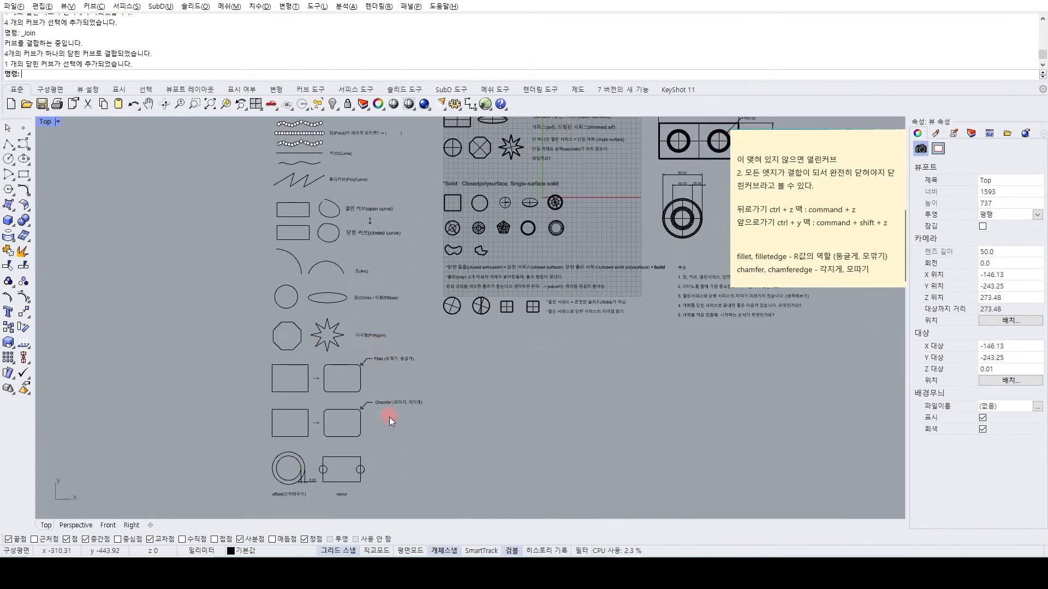
# Add the line "offset - 간격띄우기" to the sticky note, separated from the chamfer entry by a blank line.
pyautogui.click(864, 268)
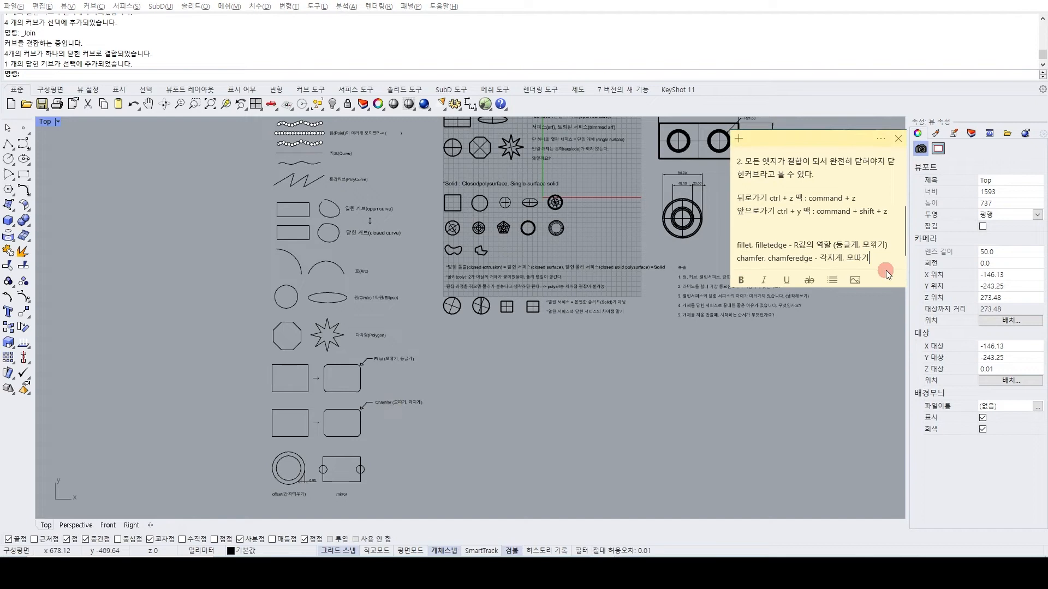
pyautogui.press('Return')
pyautogui.press('Return')
pyautogui.press('BackSpace')
pyautogui.write('offset - 간격띄우기')
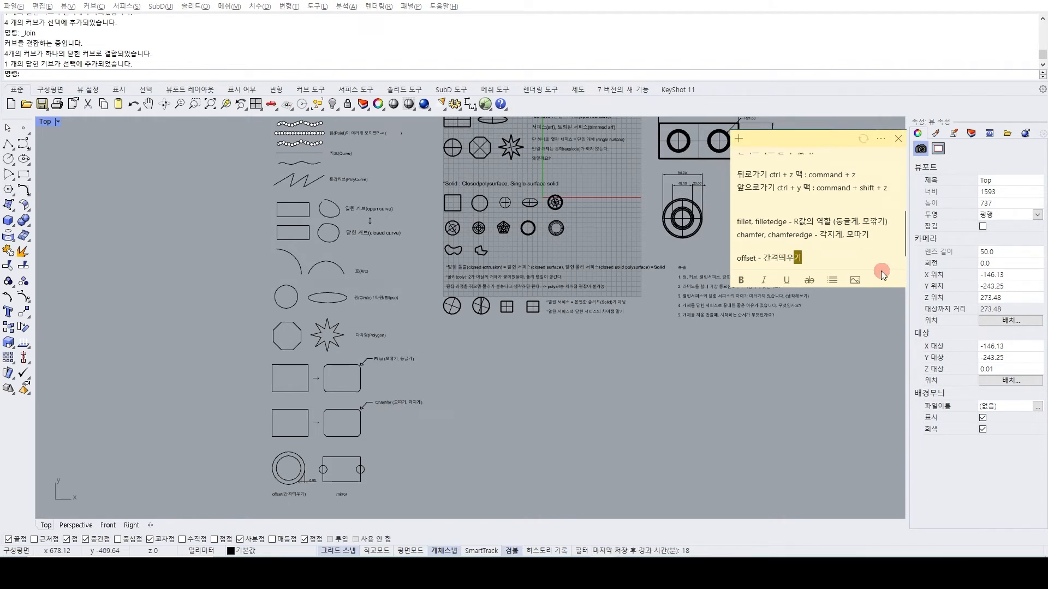
# Add the line "mirror - 개체 대칭" below the offset entry in the sticky note.
pyautogui.press('Return')
pyautogui.write('mirror -')
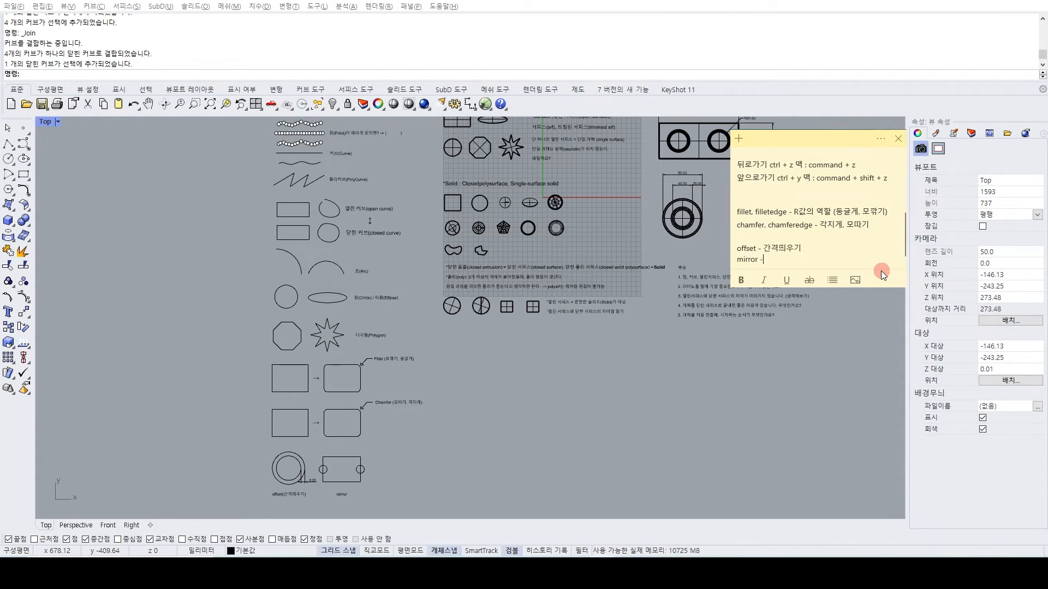
pyautogui.write(' 개체')
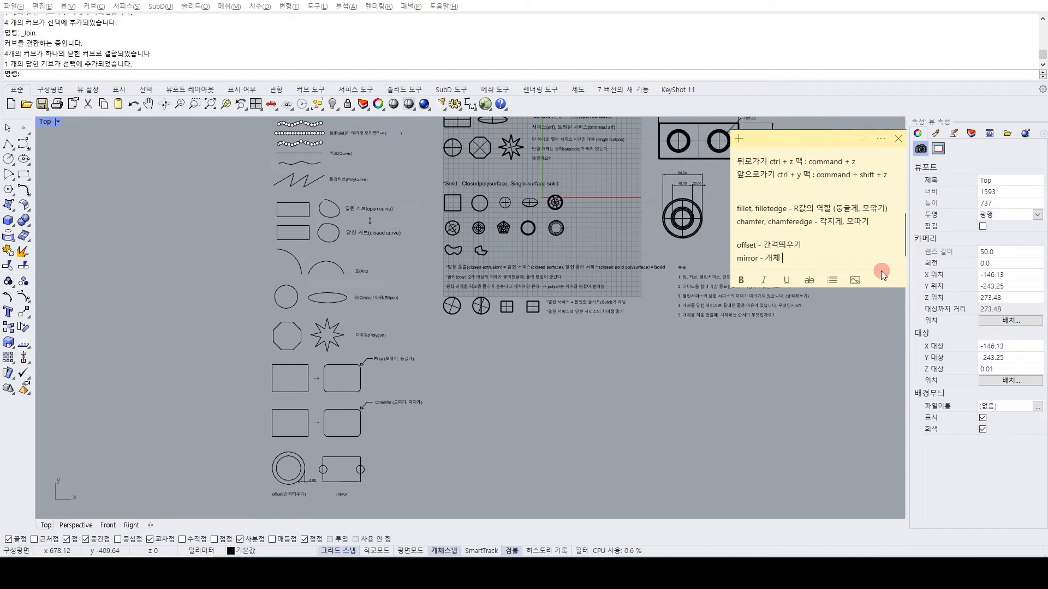
pyautogui.write('ㄷㅐ칭')
pyautogui.press('BackSpace')
pyautogui.press('BackSpace')
pyautogui.write('대칭')
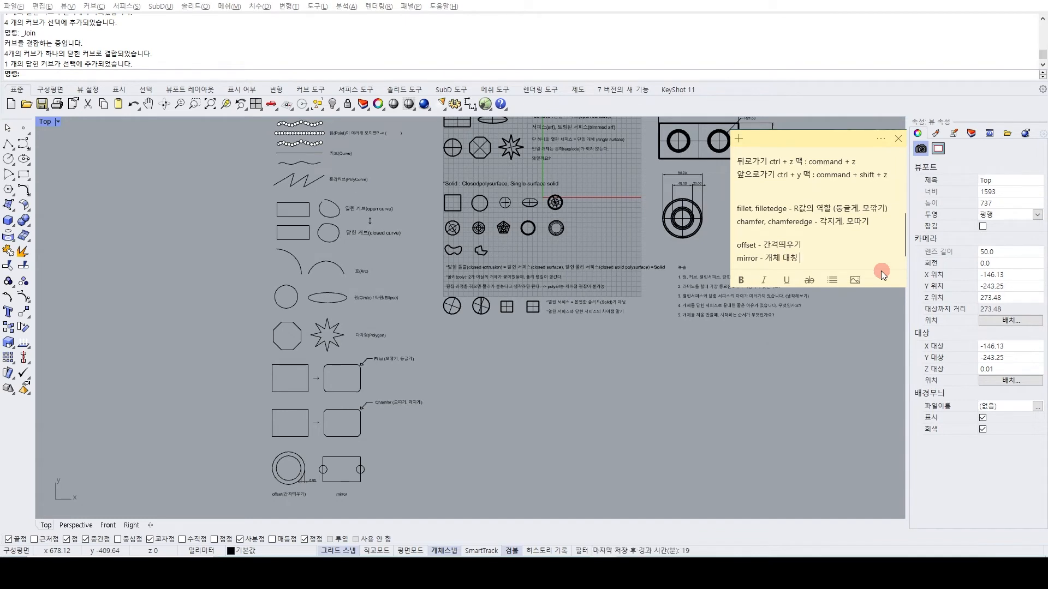
# Add the line "개체 ? - 점, 커브, 서피스, 솔리드" to the sticky note, after a blank line.
pyautogui.press('Return')
pyautogui.press('Return')
pyautogui.write('개체 ㄱ')
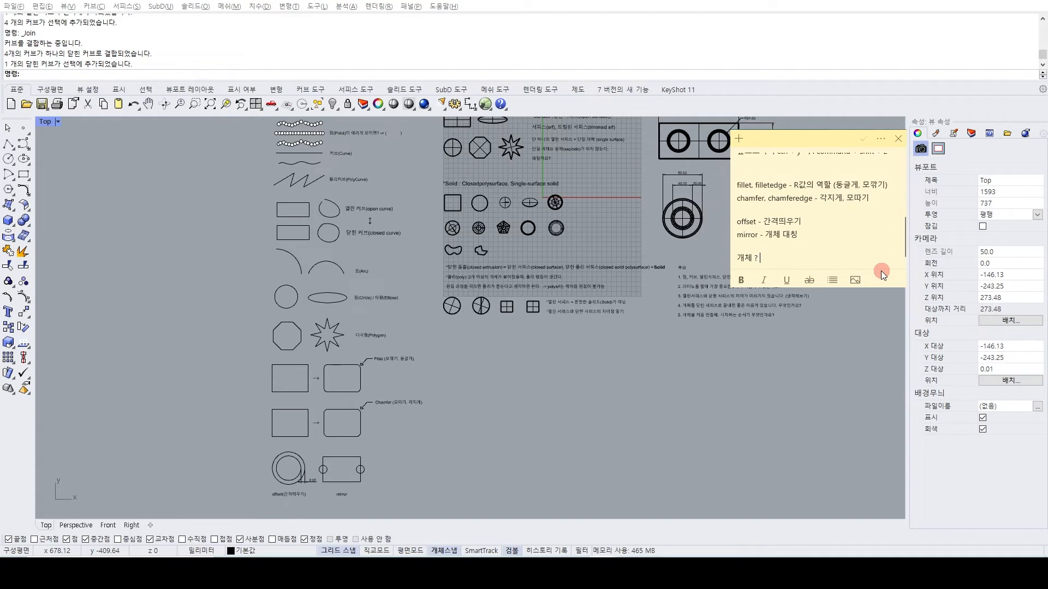
pyautogui.write(' -')
pyautogui.write('점, ㅋ')
pyautogui.write('ㅓ브, ')
pyautogui.write('서피스')
pyautogui.write(', 솔리드')
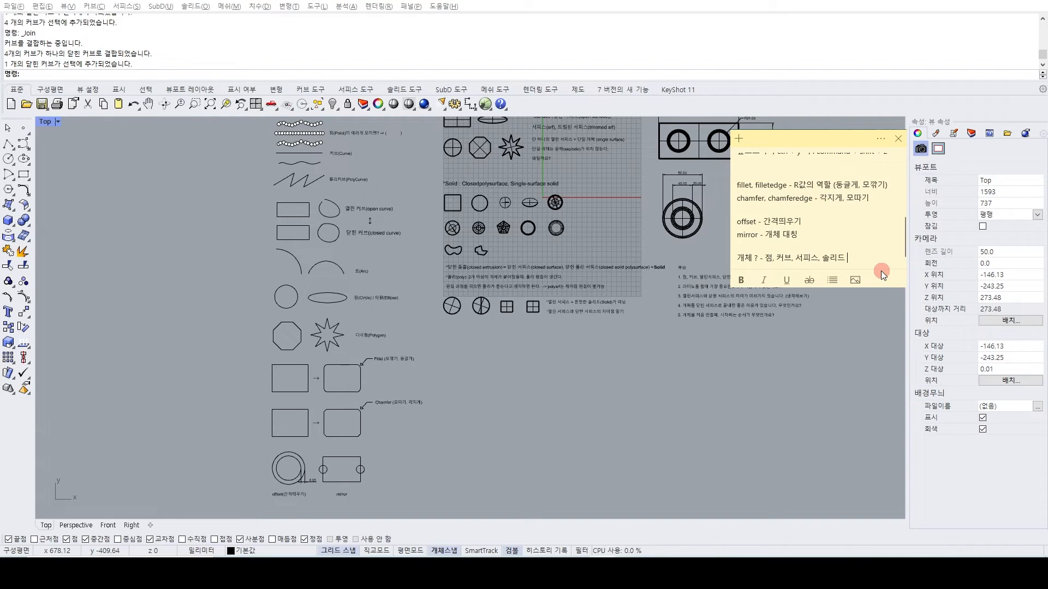
# Return to the reference drawing and look over its title and the curve and surface sections.
pyautogui.click(506, 441)
pyautogui.scroll(-4, 523, 366)
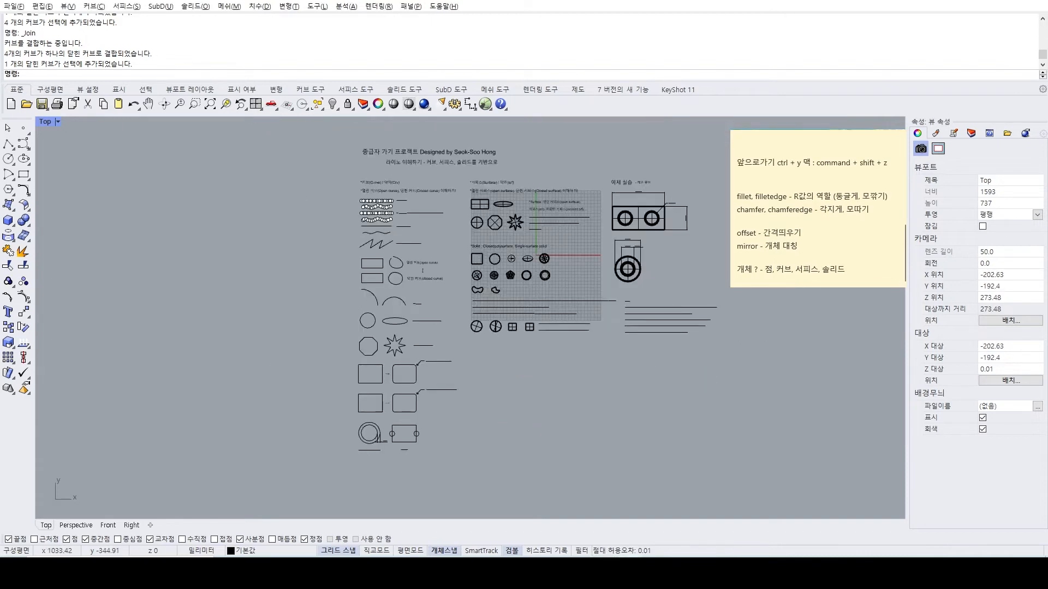
pyautogui.scroll(4, 594, 241)
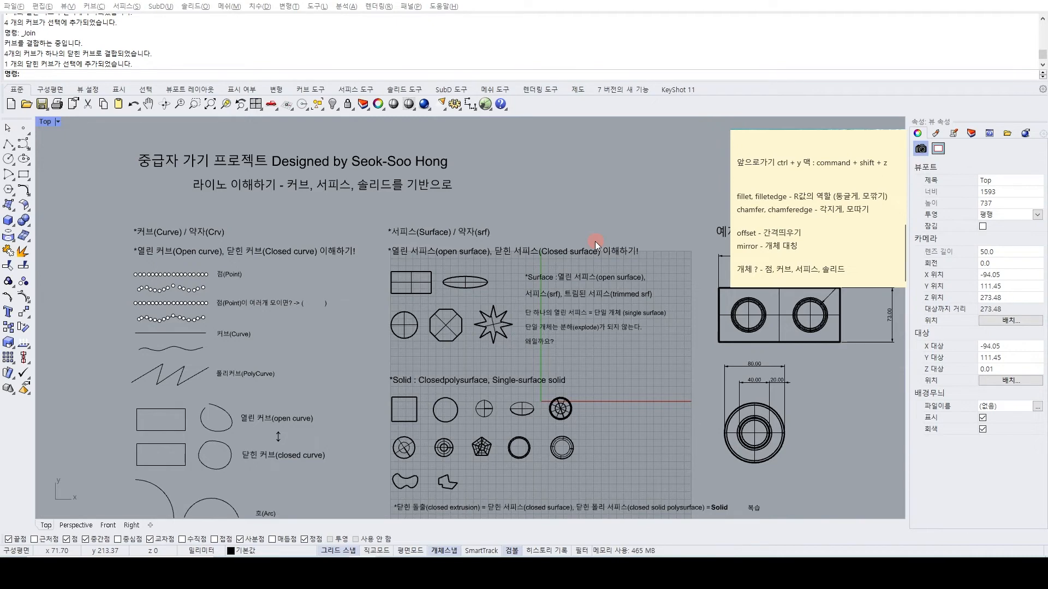
# Isolate the flat circular surface and the box solid in the Perspective view, hiding all other objects.
pyautogui.click(79, 525)
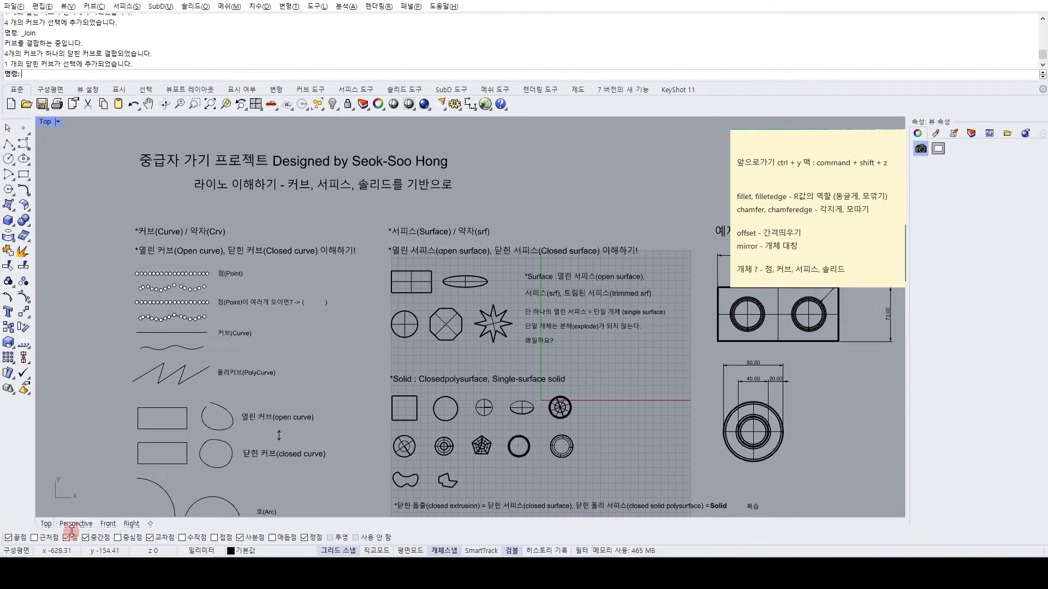
pyautogui.moveTo(360, 320); pyautogui.dragTo(399, 283, button='right')
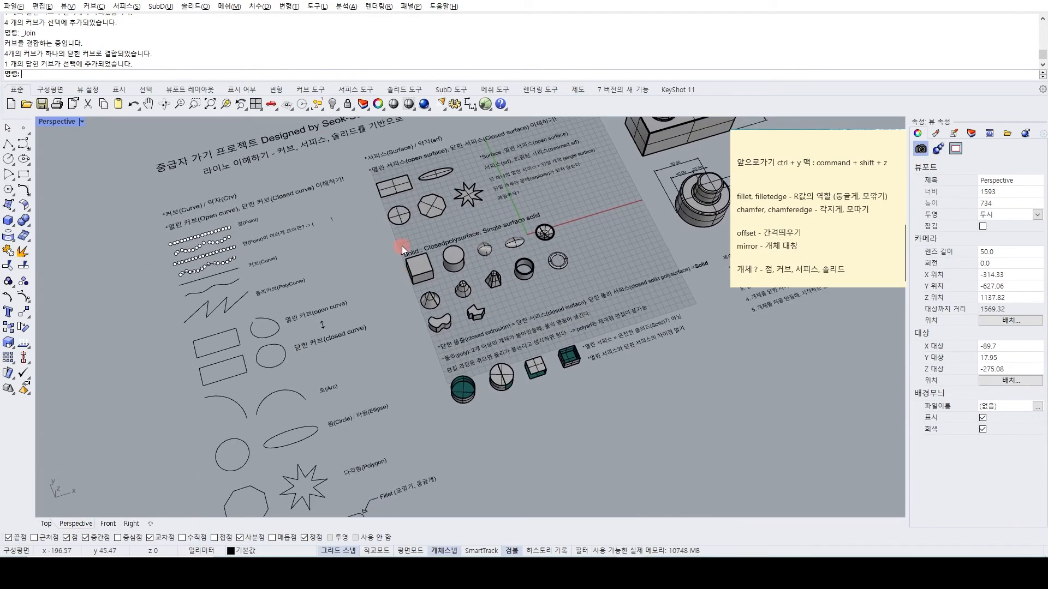
pyautogui.scroll(9, 454, 232)
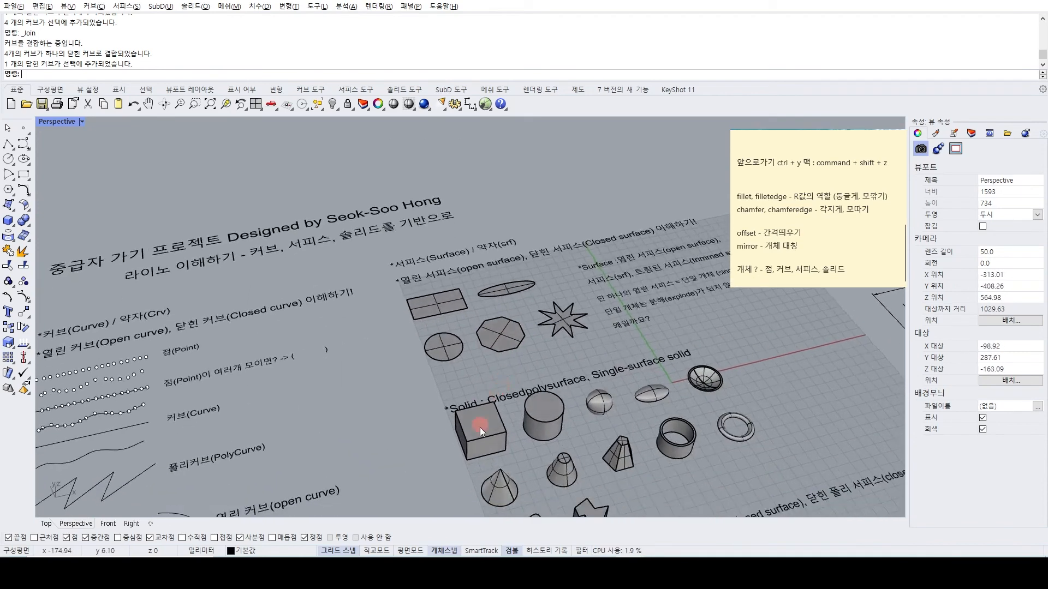
pyautogui.click(480, 438)
pyautogui.keyDown('shift'); pyautogui.click(394, 280); pyautogui.keyUp('shift')
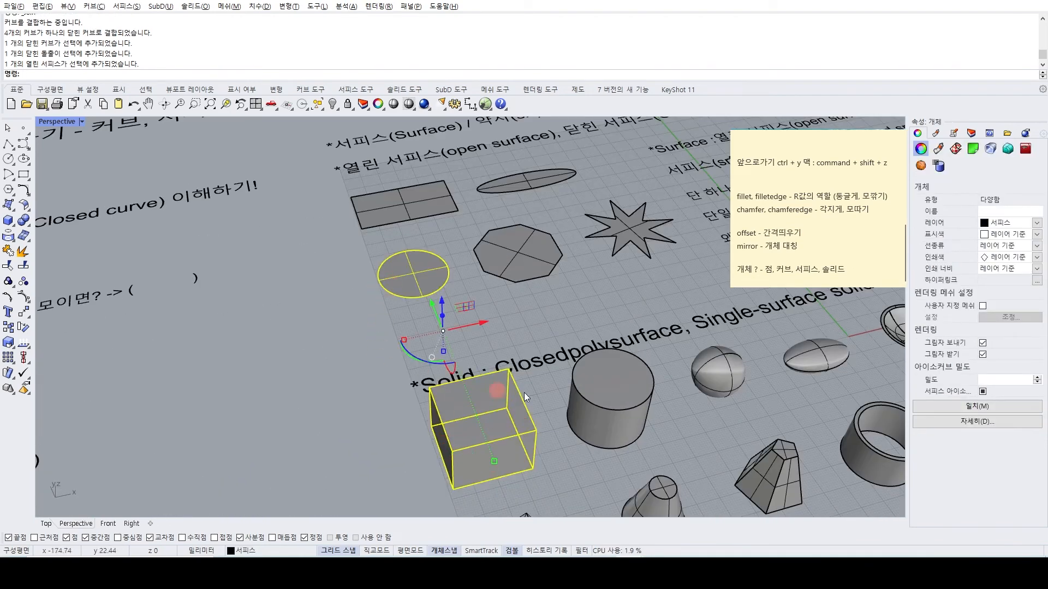
pyautogui.scroll(-4, 394, 280)
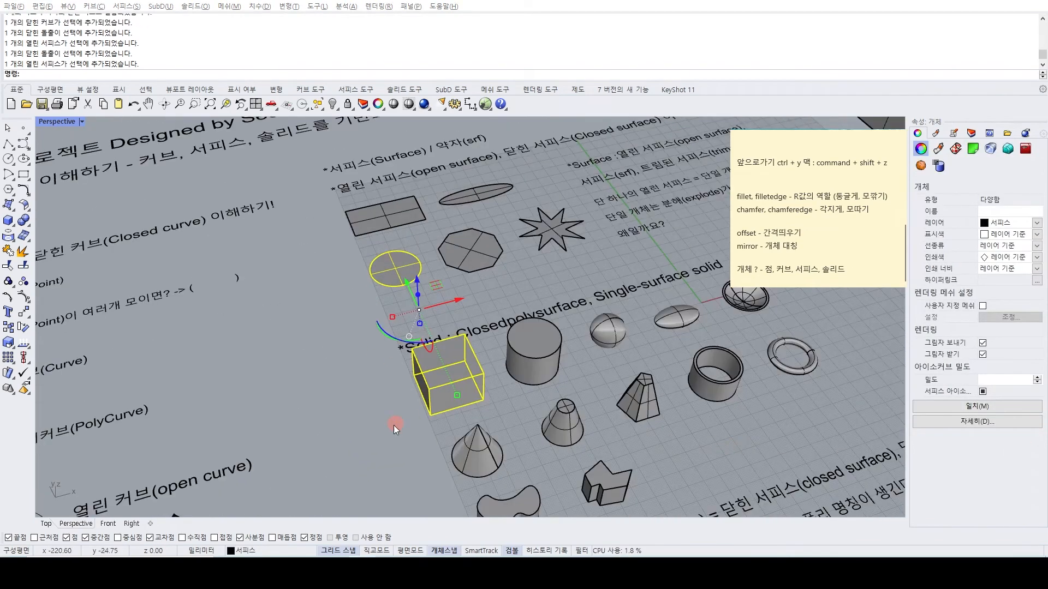
pyautogui.click(317, 378)
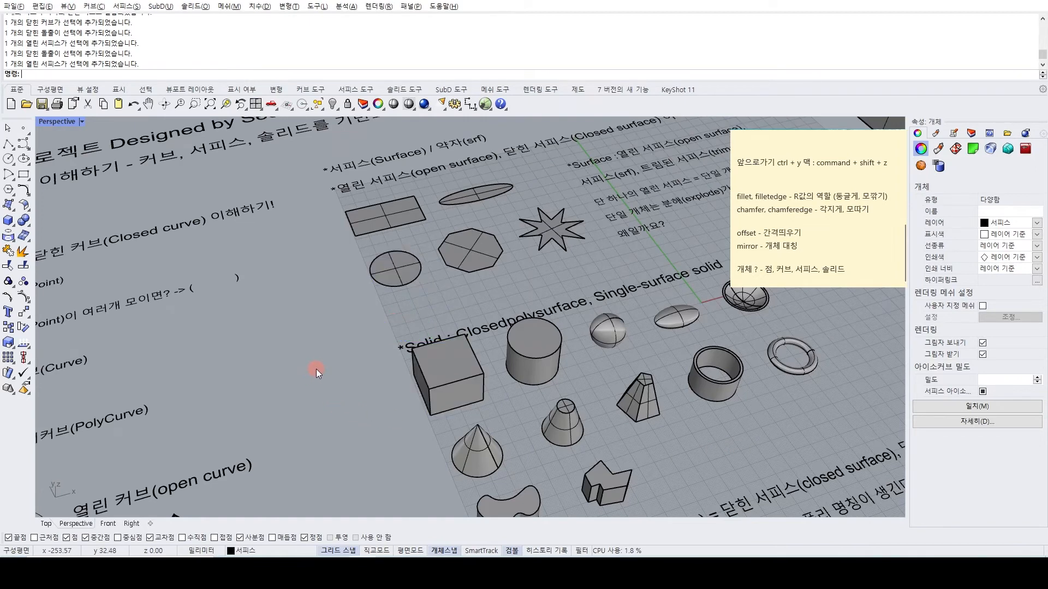
pyautogui.click(423, 365)
pyautogui.keyDown('shift'); pyautogui.click(411, 276); pyautogui.keyUp('shift')
pyautogui.write('isolate')
pyautogui.press('Return')
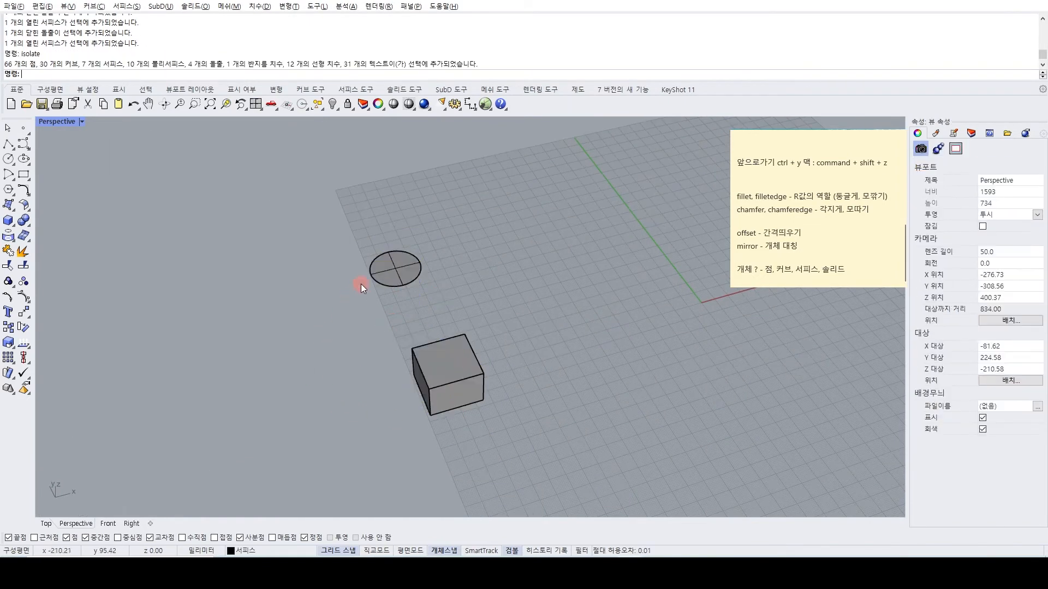
# Check the object type of the isolated circular surface and of the box in their properties.
pyautogui.click(375, 273)
pyautogui.moveTo(395, 286); pyautogui.dragTo(437, 309, button='right')
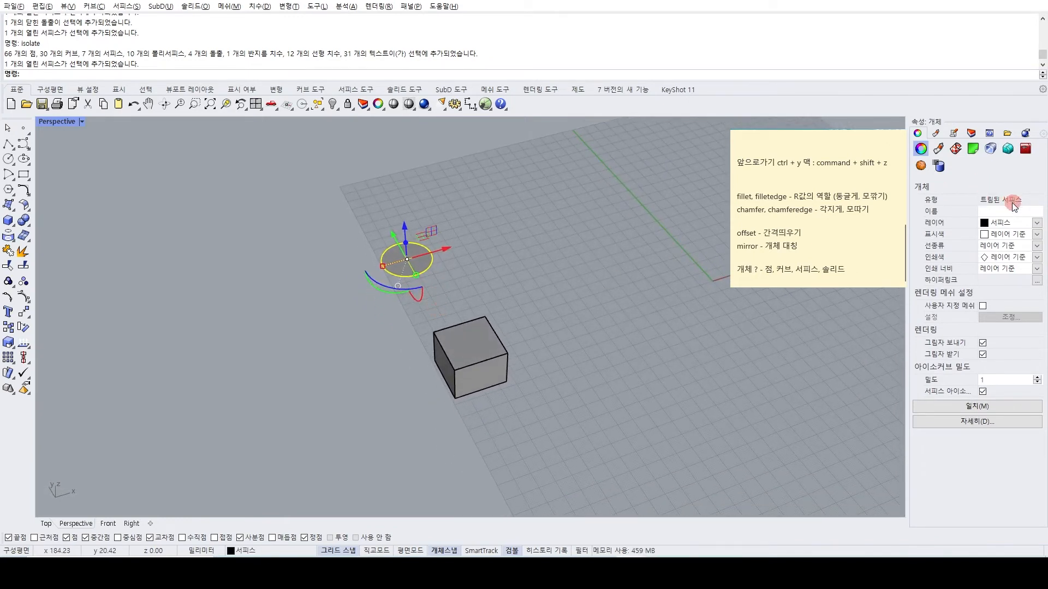
pyautogui.click(463, 354)
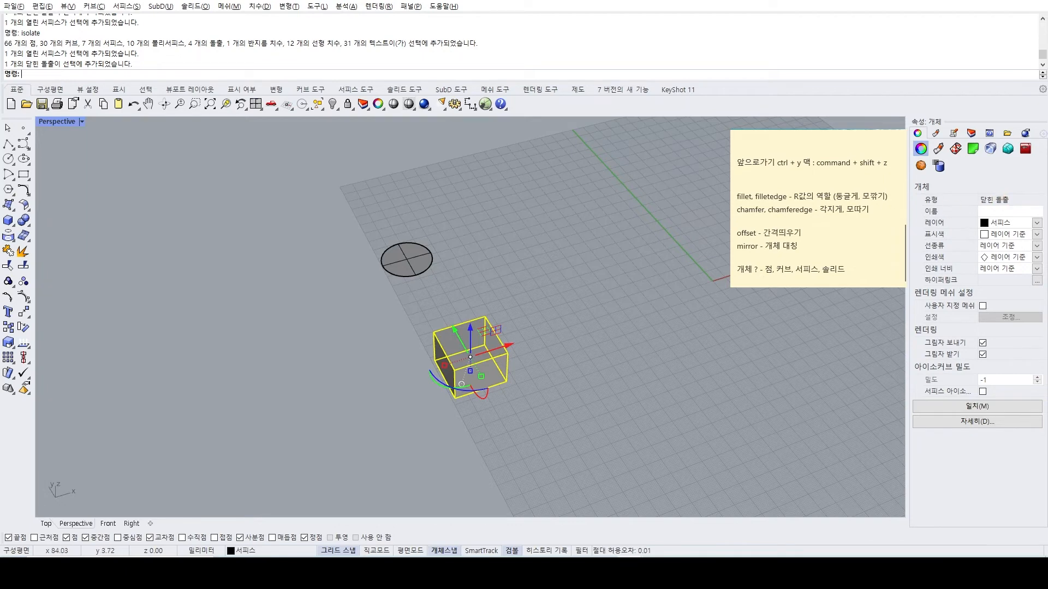
pyautogui.click(511, 300)
# Examine the isolated circular surface and the box from different angles and distances.
pyautogui.moveTo(511, 299); pyautogui.dragTo(568, 283, button='right')
pyautogui.scroll(-4, 517, 304)
pyautogui.scroll(2, 591, 281)
pyautogui.scroll(4, 553, 277)
pyautogui.scroll(4, 566, 284)
pyautogui.scroll(-7, 565, 285)
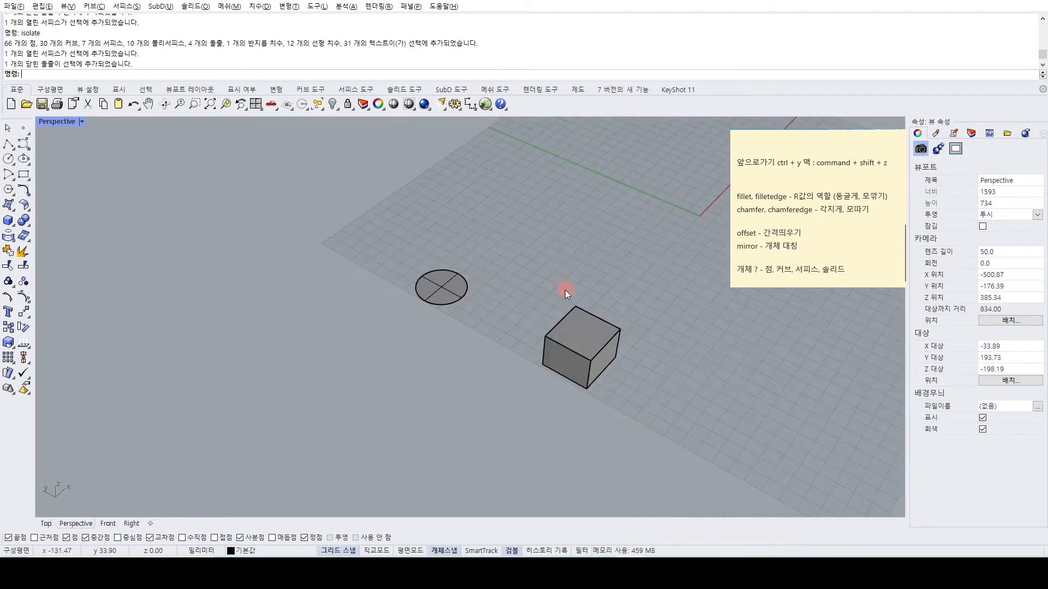
pyautogui.scroll(3, 564, 291)
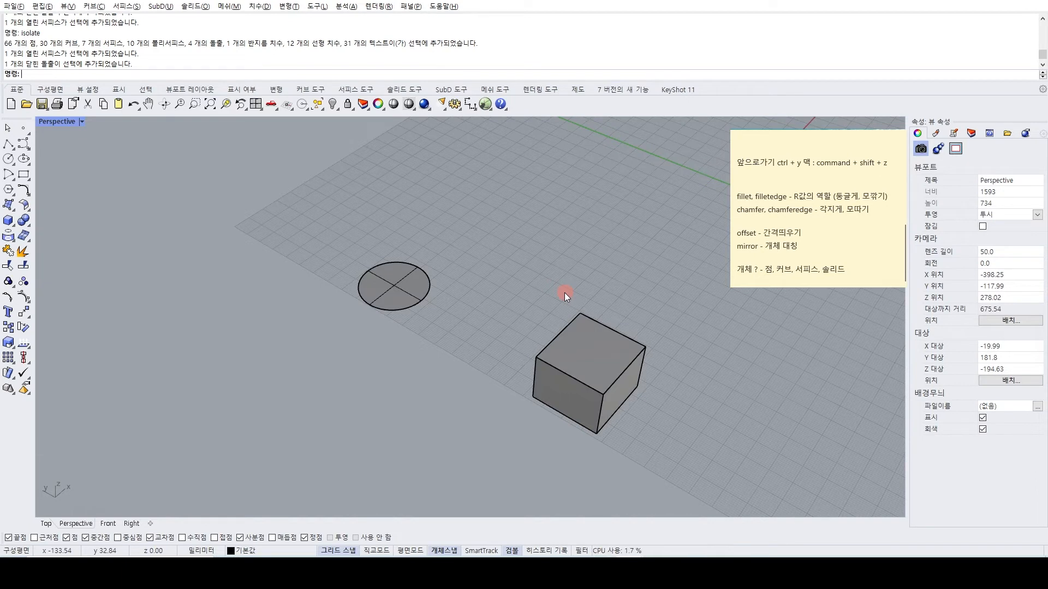
pyautogui.moveTo(469, 297)
pyautogui.mouseDown(button='right')
pyautogui.moveTo(445, 298)
pyautogui.moveTo(453, 295)
pyautogui.mouseUp(button='right')
pyautogui.scroll(2, 430, 308)
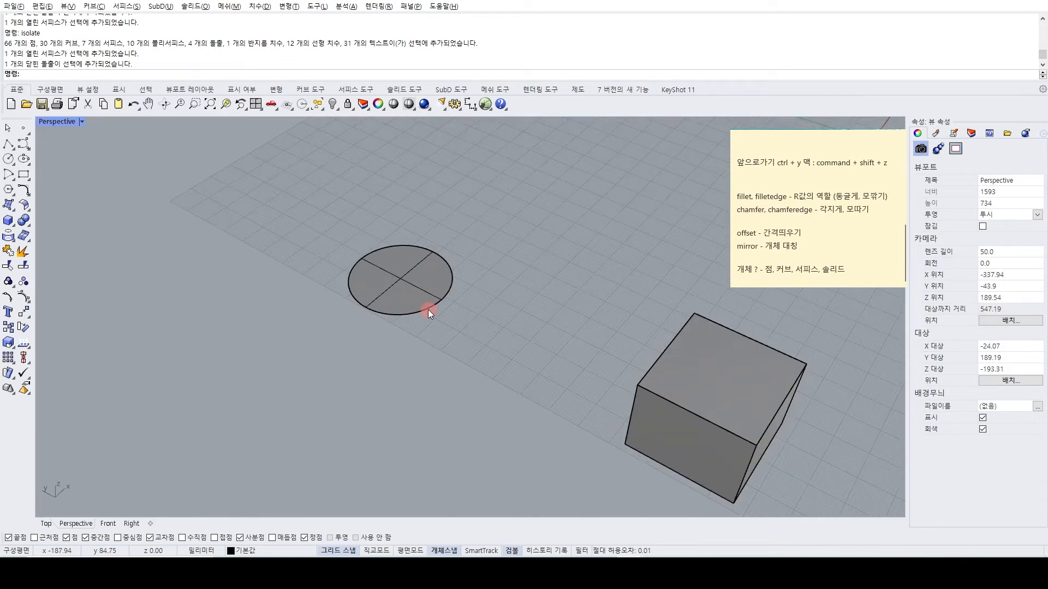
pyautogui.scroll(-2, 428, 310)
pyautogui.scroll(2, 414, 310)
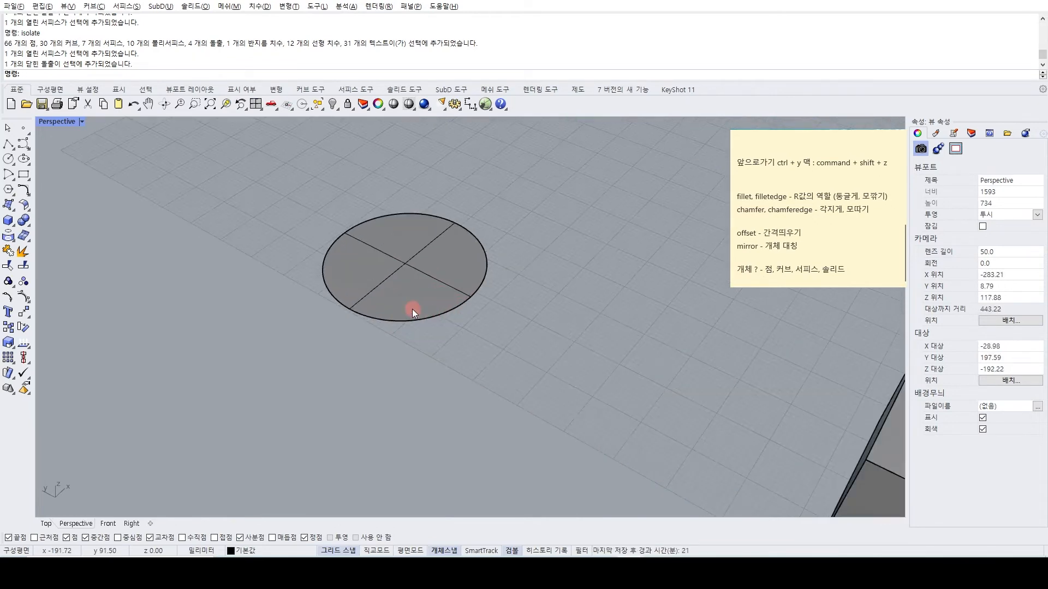
pyautogui.scroll(-2, 405, 310)
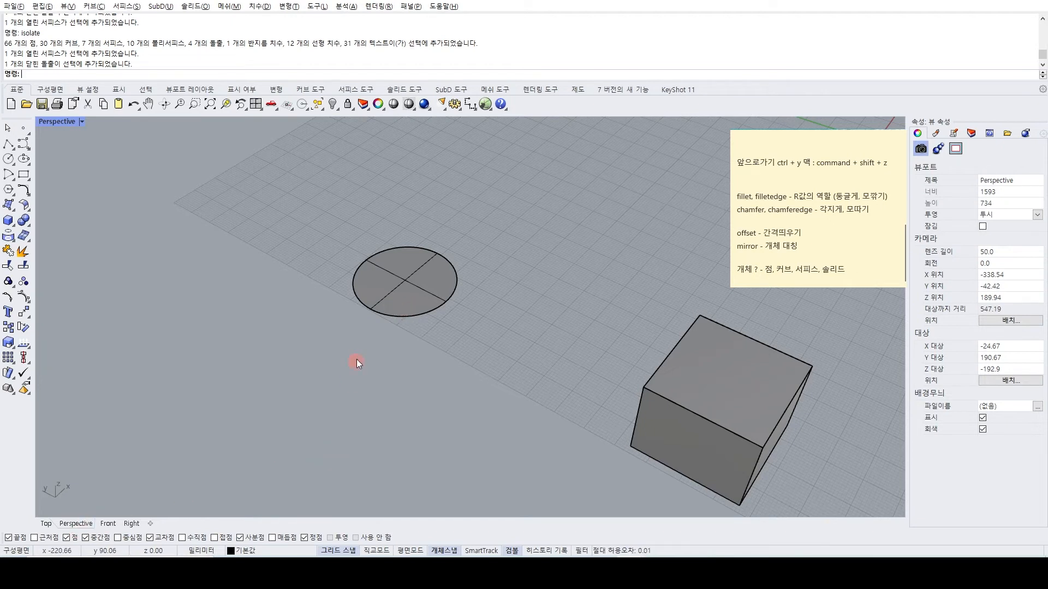
pyautogui.scroll(-3, 391, 320)
pyautogui.scroll(4, 395, 313)
pyautogui.click(394, 313)
pyautogui.scroll(3, 394, 313)
pyautogui.click(377, 359)
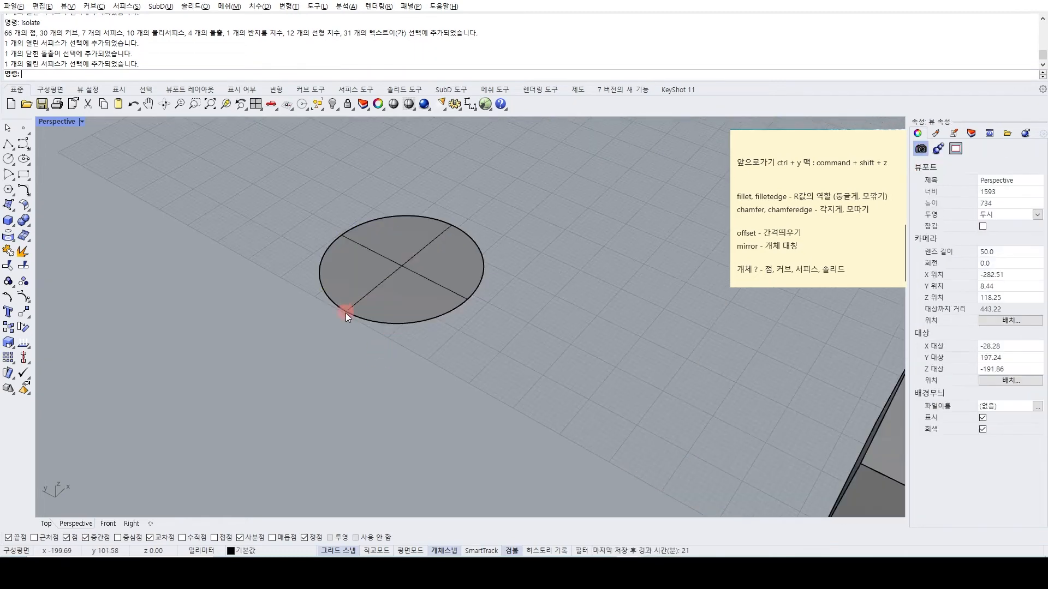
# Select the circular surface and inspect its thickness edge-on in the Front and Right views.
pyautogui.click(375, 297)
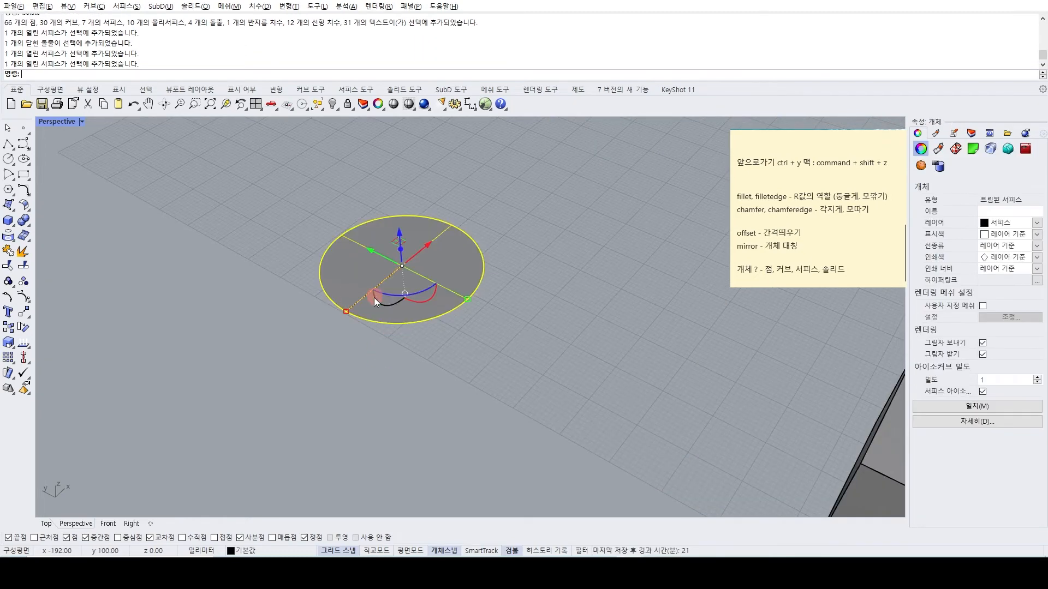
pyautogui.click(107, 523)
pyautogui.scroll(6, 374, 346)
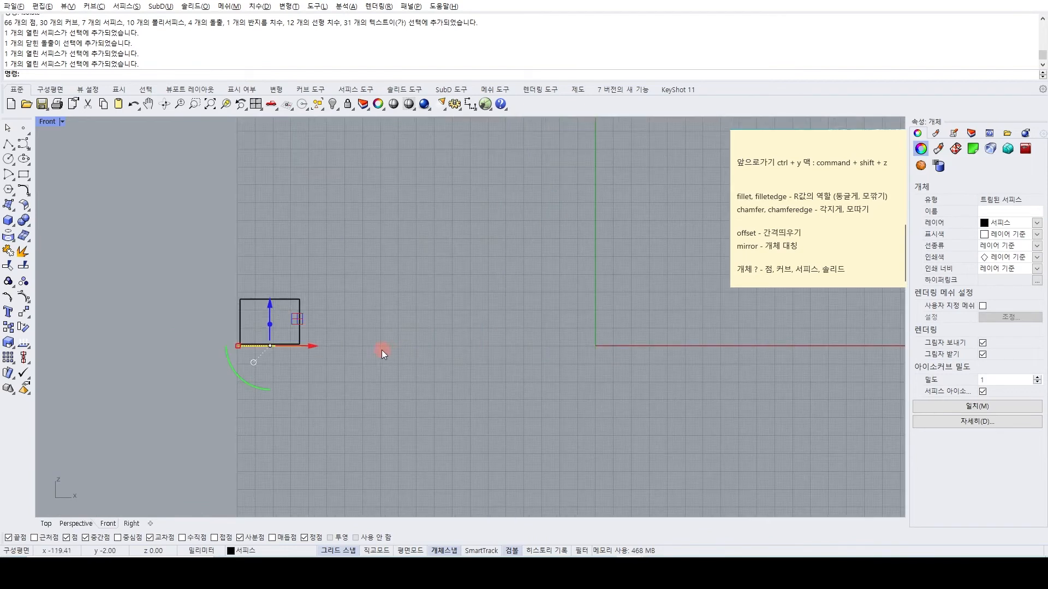
pyautogui.click(132, 523)
pyautogui.scroll(5, 647, 400)
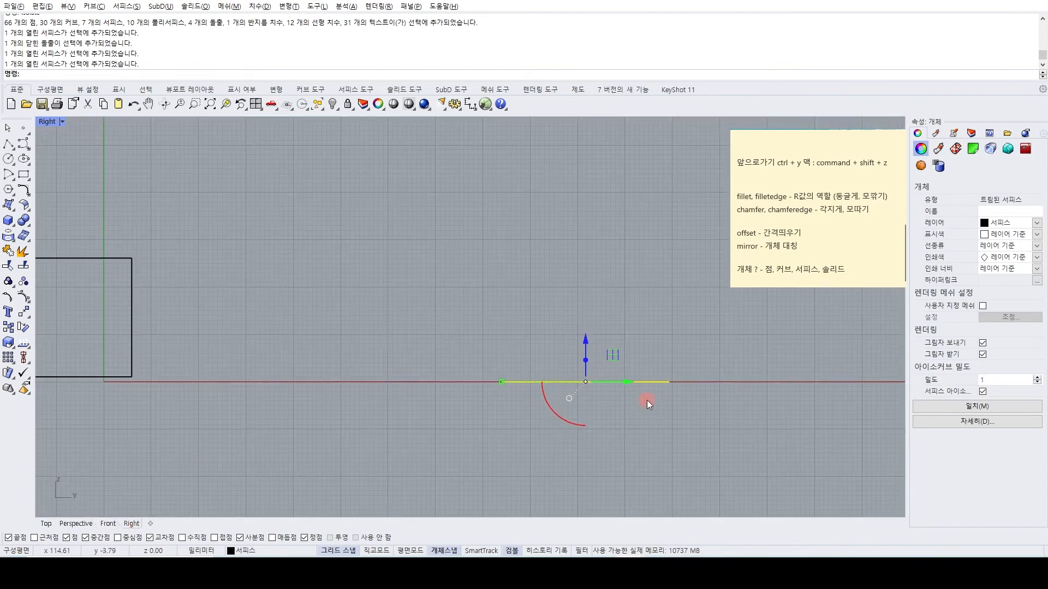
pyautogui.scroll(5, 707, 371)
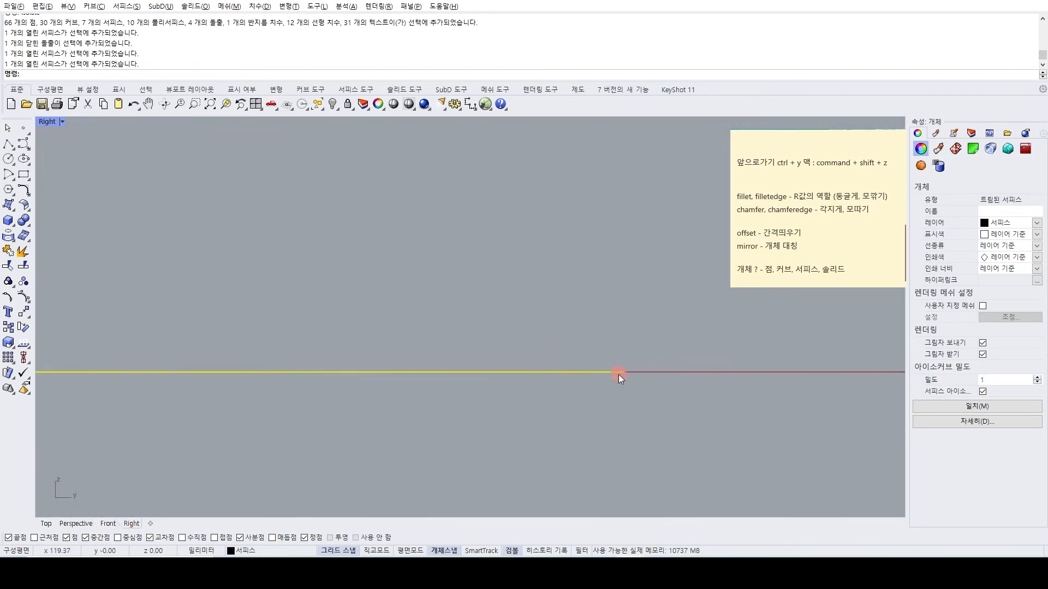
pyautogui.scroll(4, 623, 369)
pyautogui.scroll(4, 650, 375)
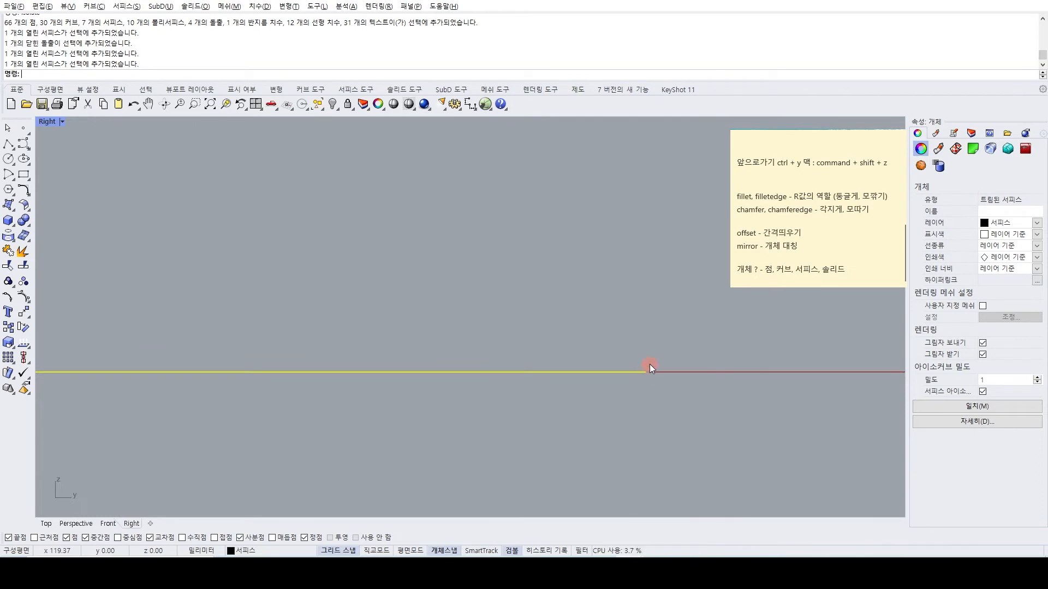
pyautogui.moveTo(646, 372); pyautogui.dragTo(650, 353, button='right')
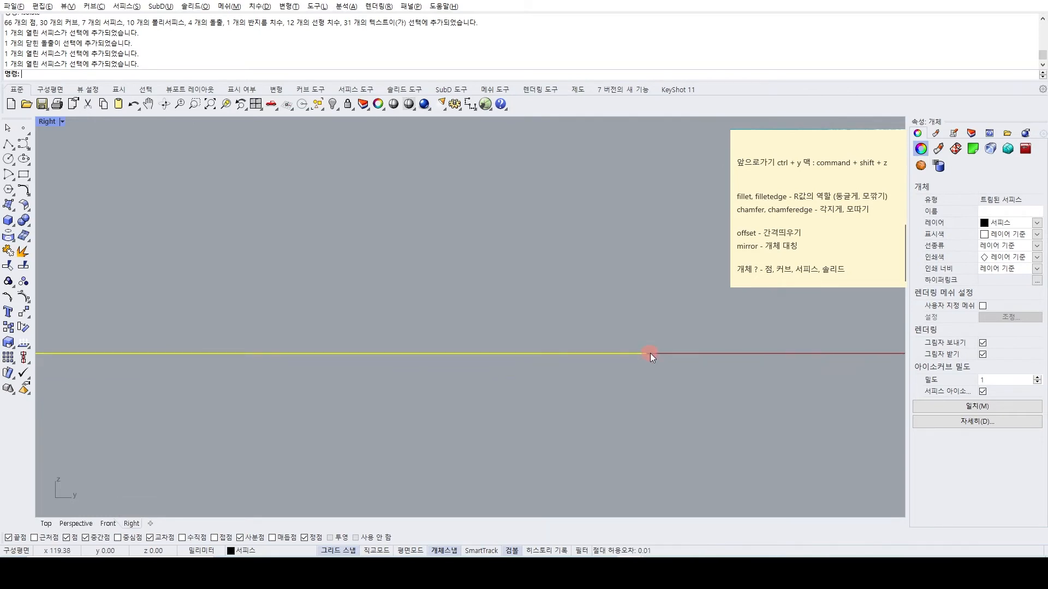
pyautogui.scroll(-10, 658, 352)
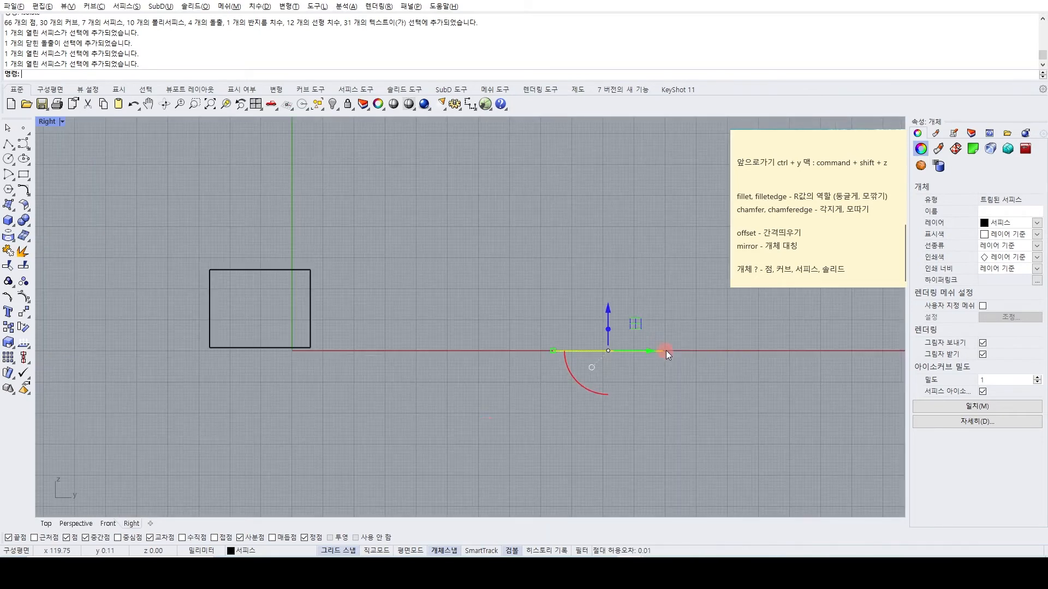
# Draw a slightly smaller circle beside the isolated circular surface in the Perspective view.
pyautogui.click(79, 526)
pyautogui.scroll(-3, 430, 329)
pyautogui.click(373, 399)
pyautogui.moveTo(373, 398); pyautogui.dragTo(356, 397, button='right')
pyautogui.click(8, 158)
pyautogui.click(281, 356)
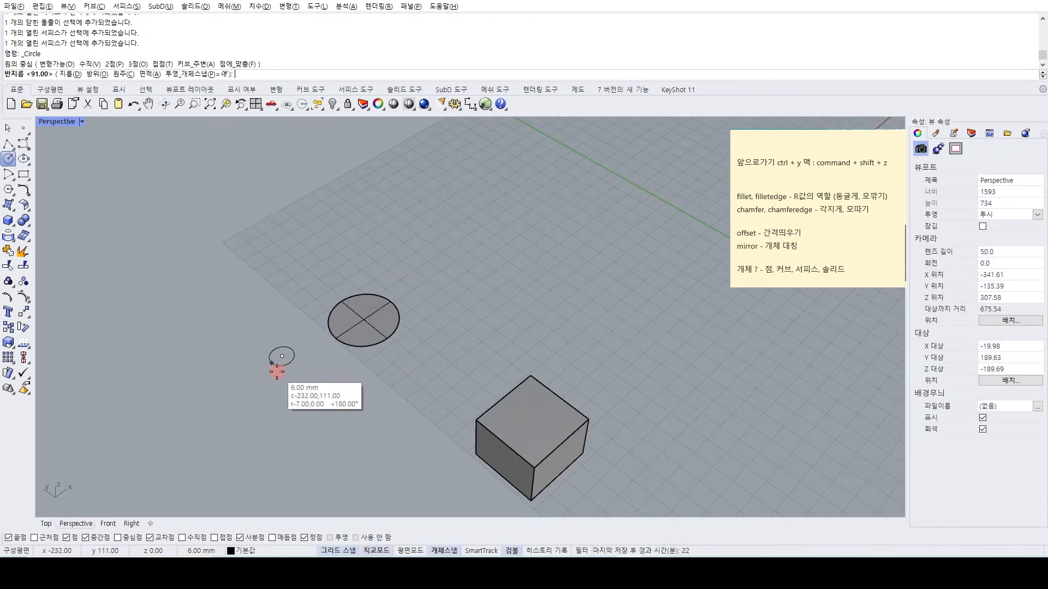
pyautogui.click(270, 384)
# Extrude the new circle 0.1 mm into a thin solid disc.
pyautogui.click(276, 380)
pyautogui.write('extrudecrv')
pyautogui.press('Return')
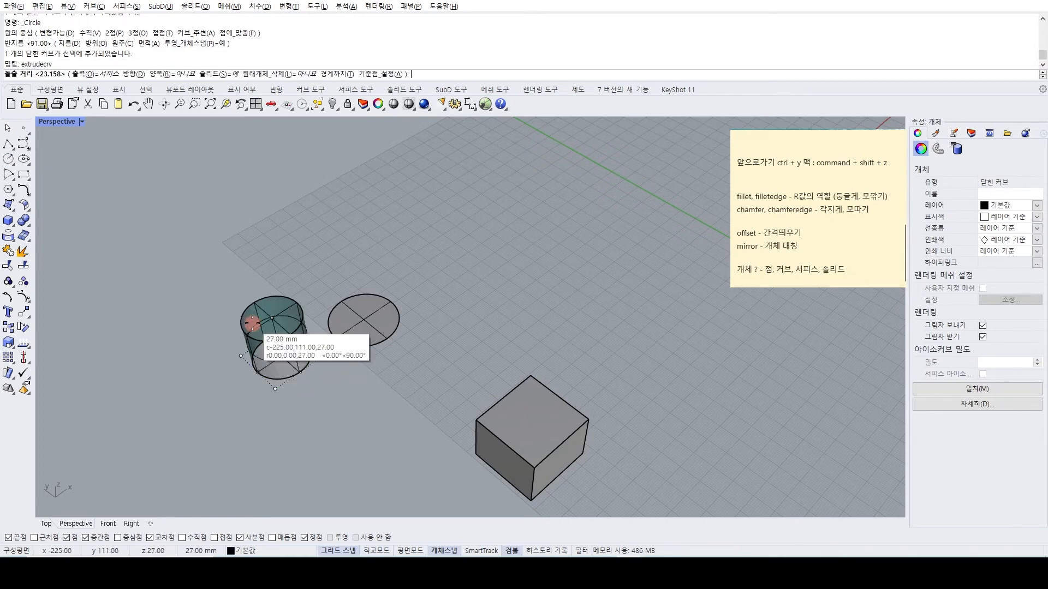
pyautogui.write('0.1')
pyautogui.press('Return')
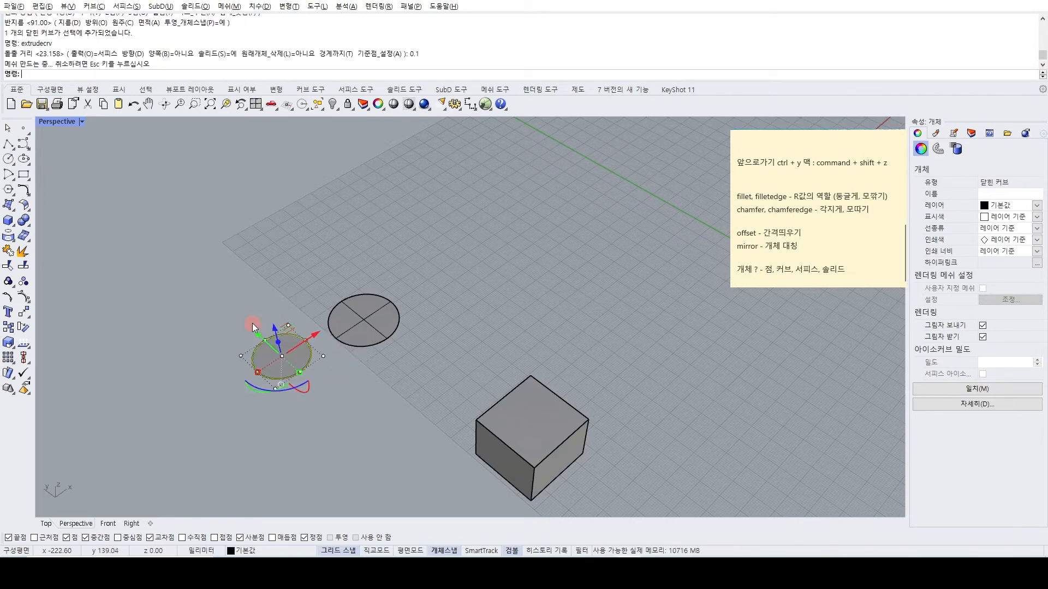
pyautogui.click(218, 330)
# Check the thin disc's object type and inspect its thickness edge-on in the Right view.
pyautogui.scroll(2, 289, 365)
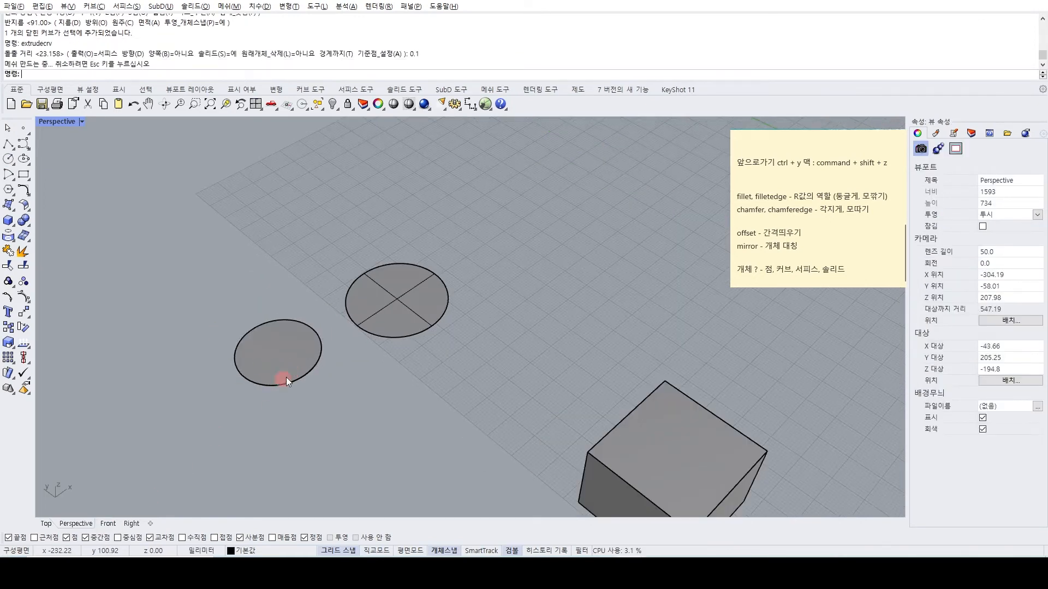
pyautogui.click(272, 370)
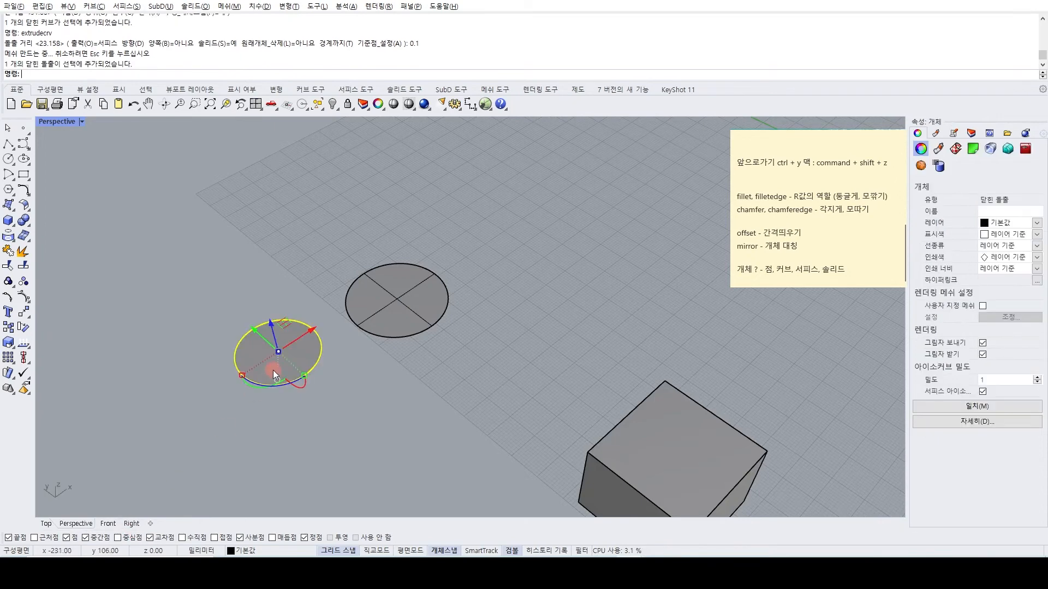
pyautogui.click(560, 344)
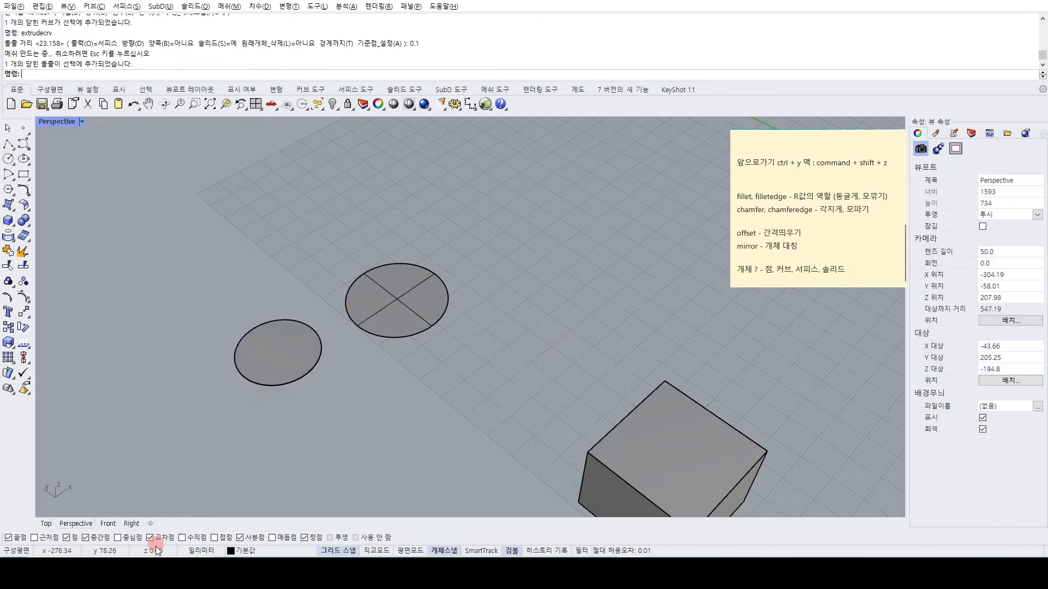
pyautogui.click(131, 524)
pyautogui.scroll(12, 664, 349)
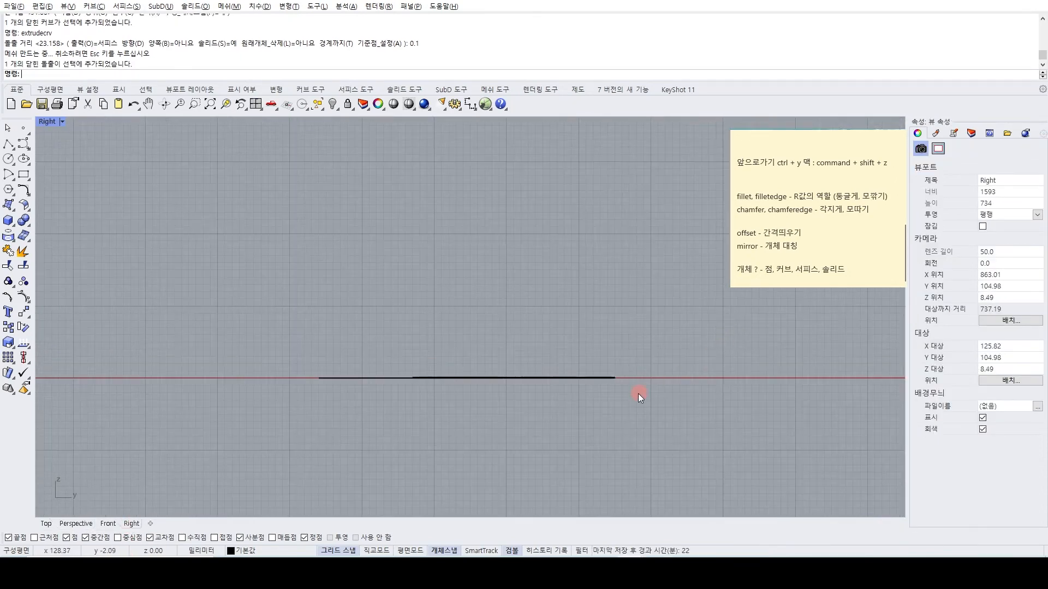
pyautogui.scroll(8, 600, 360)
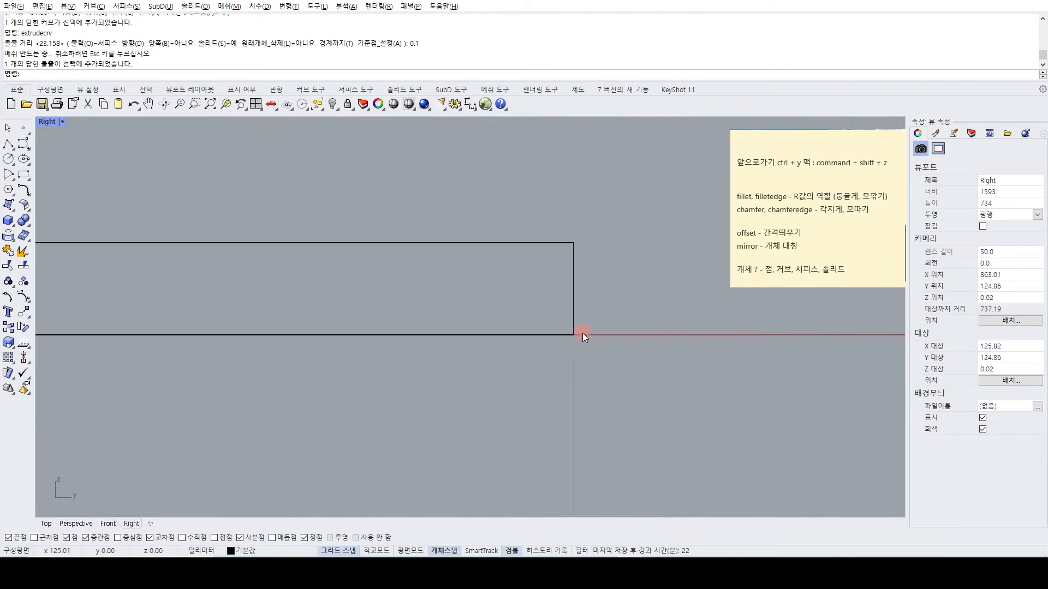
pyautogui.scroll(-6, 576, 322)
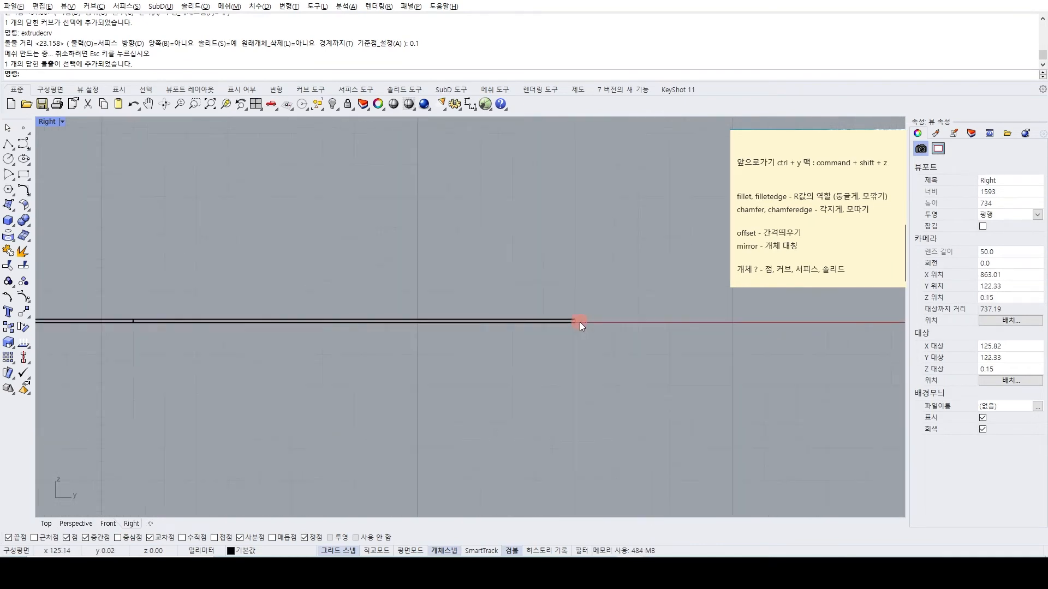
# Recheck the original circular surface's object type and compare it with the thin disc and the box in the Perspective view.
pyautogui.click(76, 524)
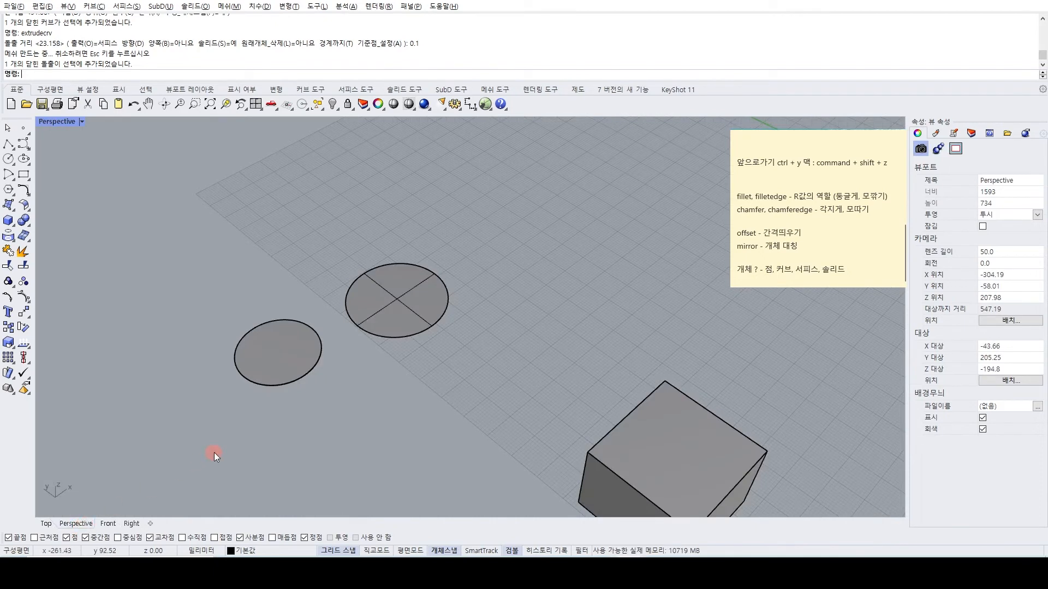
pyautogui.click(418, 279)
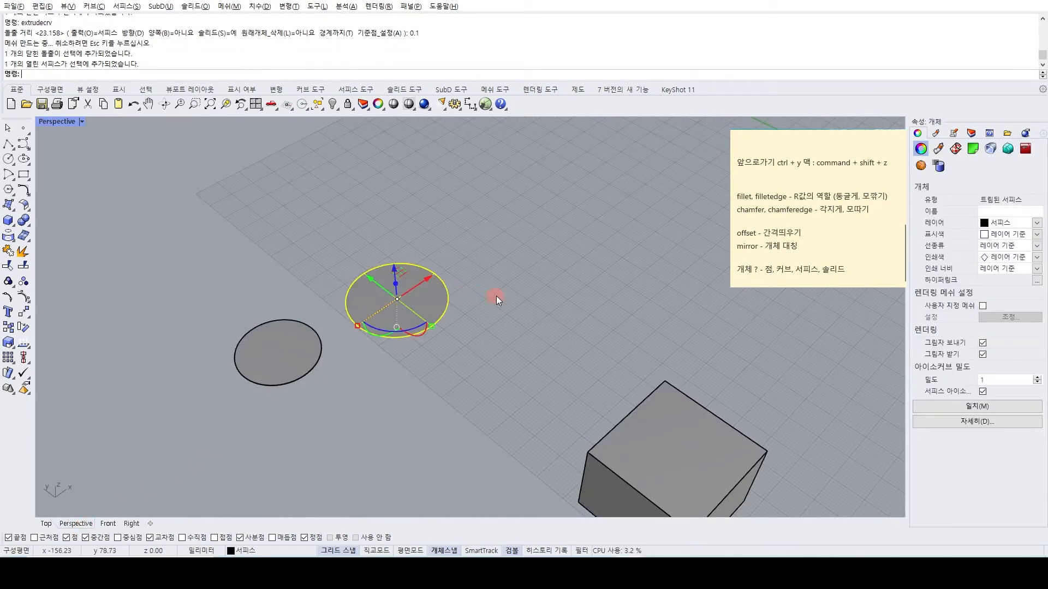
pyautogui.keyDown('shift'); pyautogui.moveTo(495, 298); pyautogui.dragTo(512, 302, button='right'); pyautogui.keyUp('shift')
pyautogui.click(512, 298)
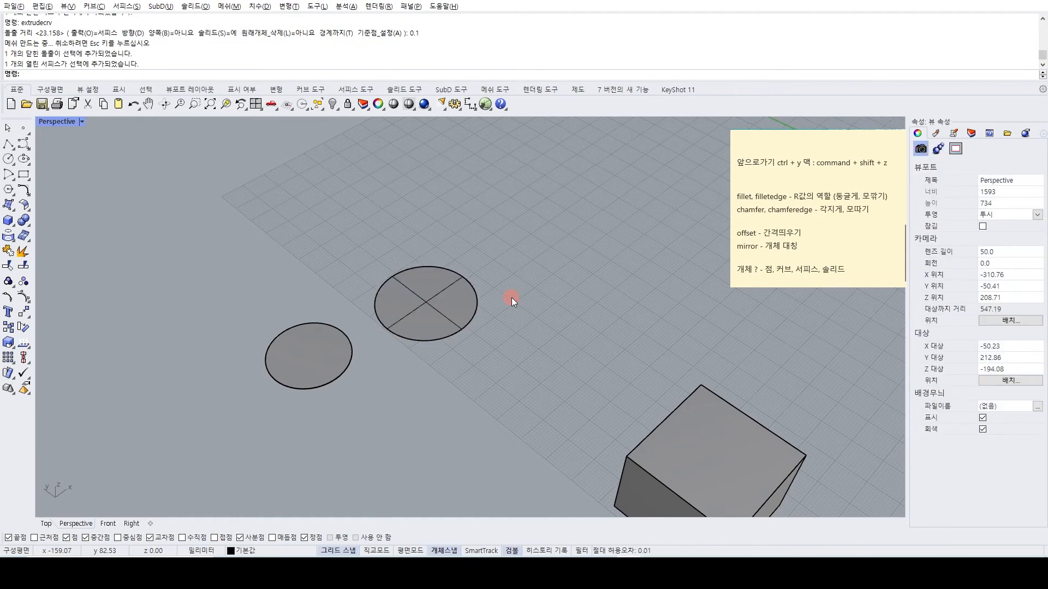
pyautogui.scroll(-5, 513, 296)
pyautogui.scroll(4, 523, 295)
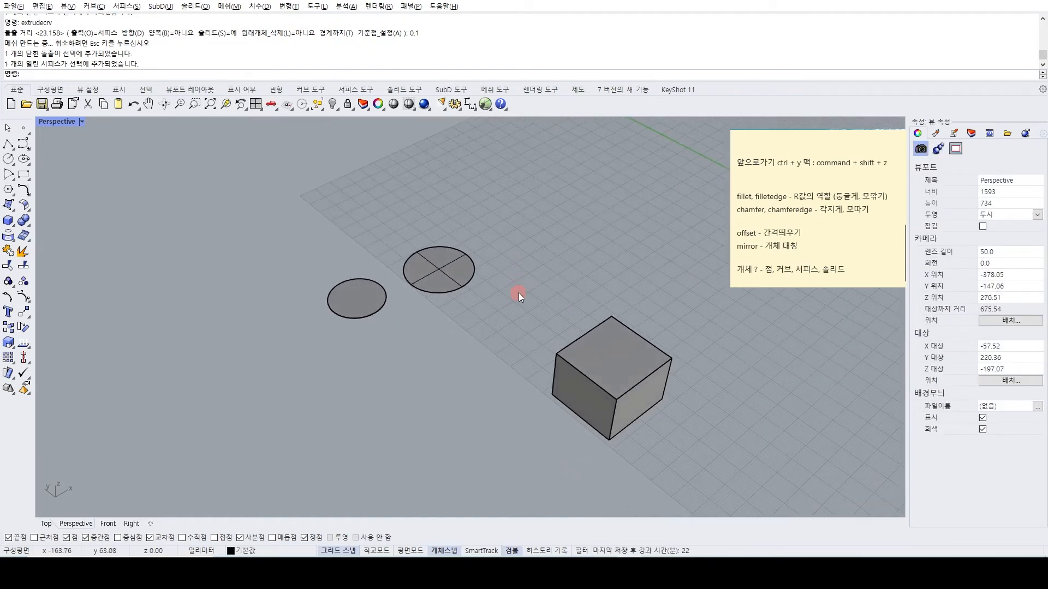
# Select the circular surface and the thin disc in turn to compare their object types.
pyautogui.scroll(1, 519, 294)
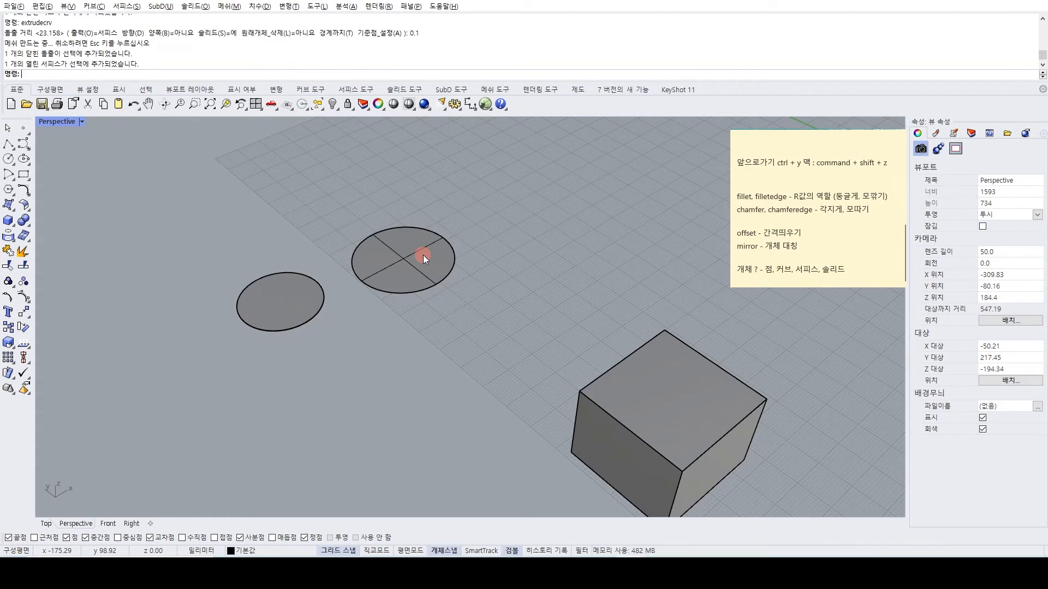
pyautogui.click(387, 260)
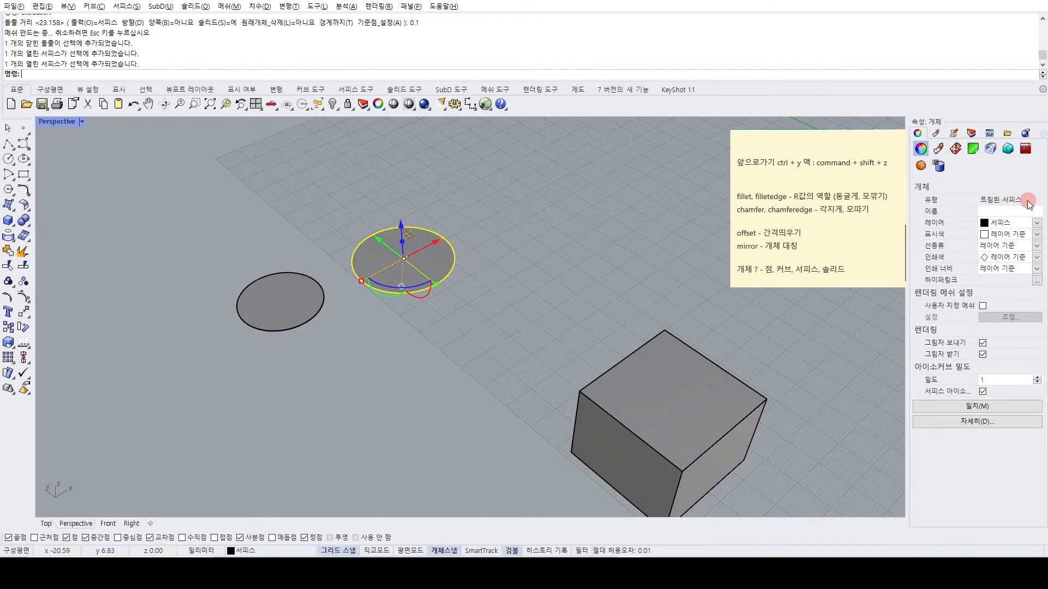
pyautogui.click(248, 281)
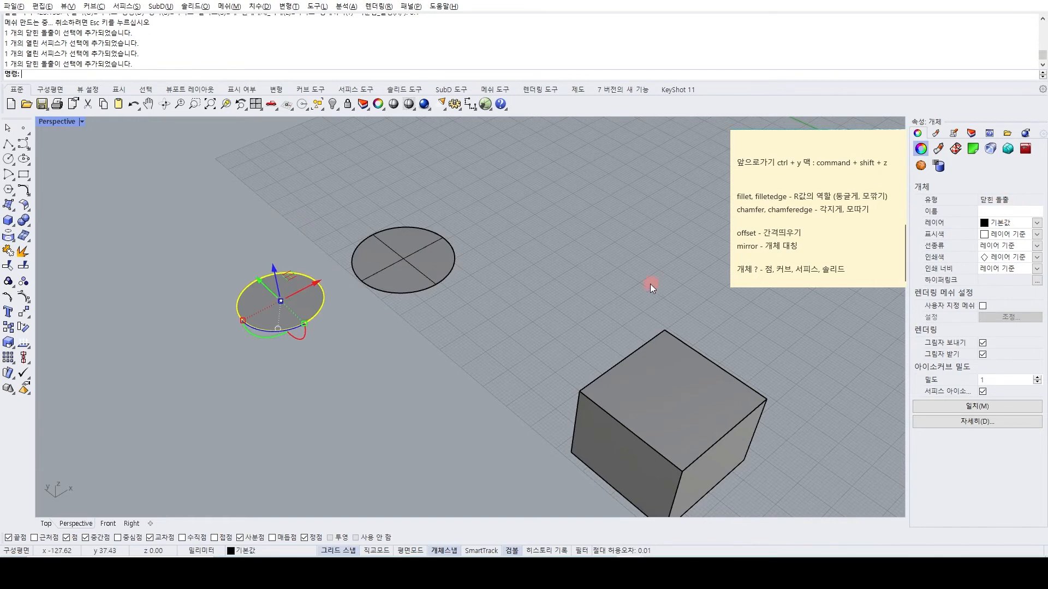
pyautogui.click(572, 299)
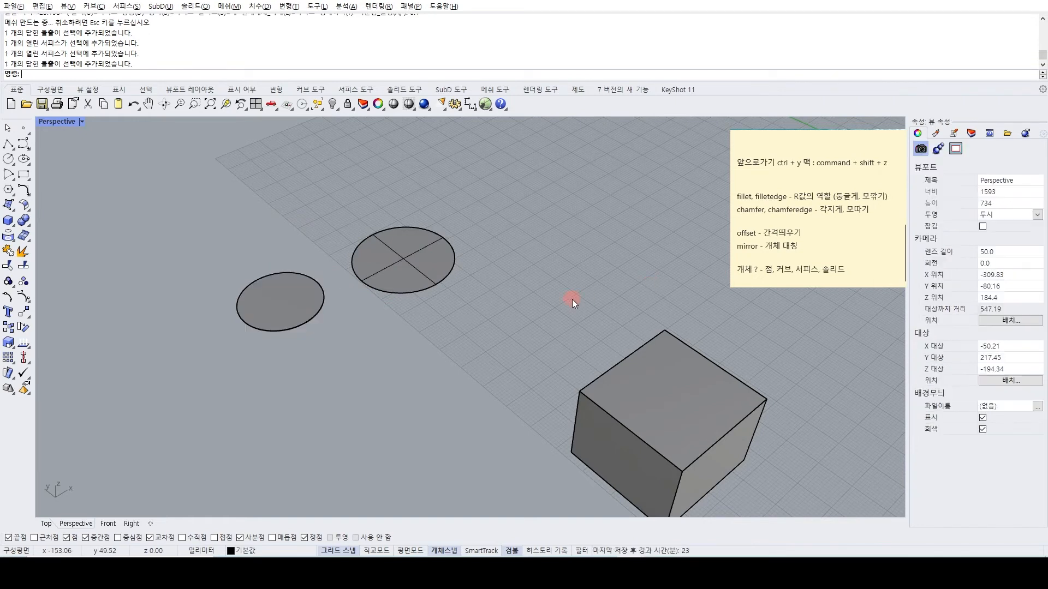
pyautogui.click(306, 284)
pyautogui.click(400, 288)
pyautogui.click(306, 273)
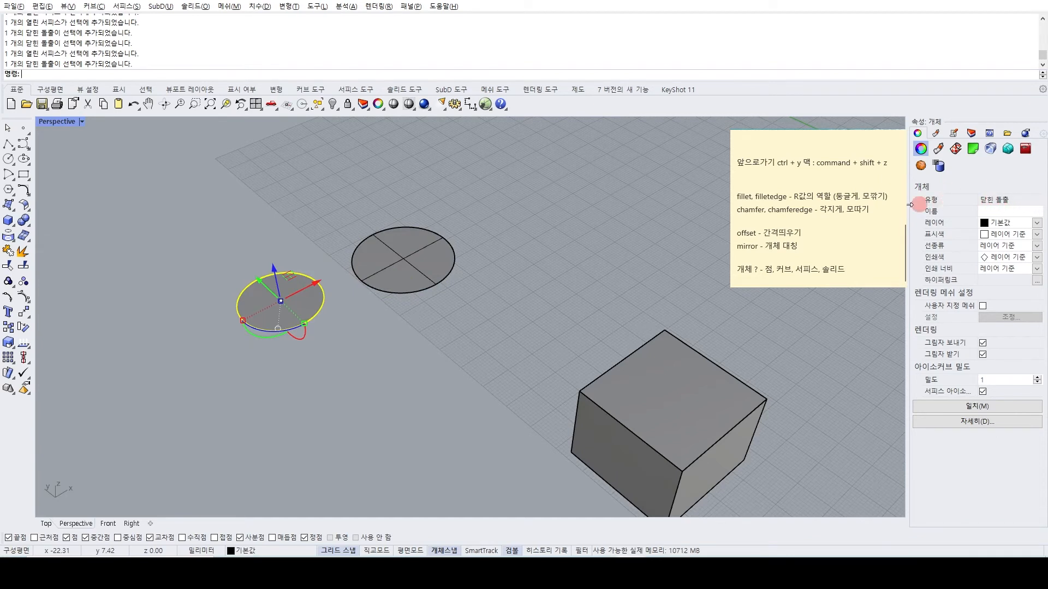
pyautogui.click(431, 249)
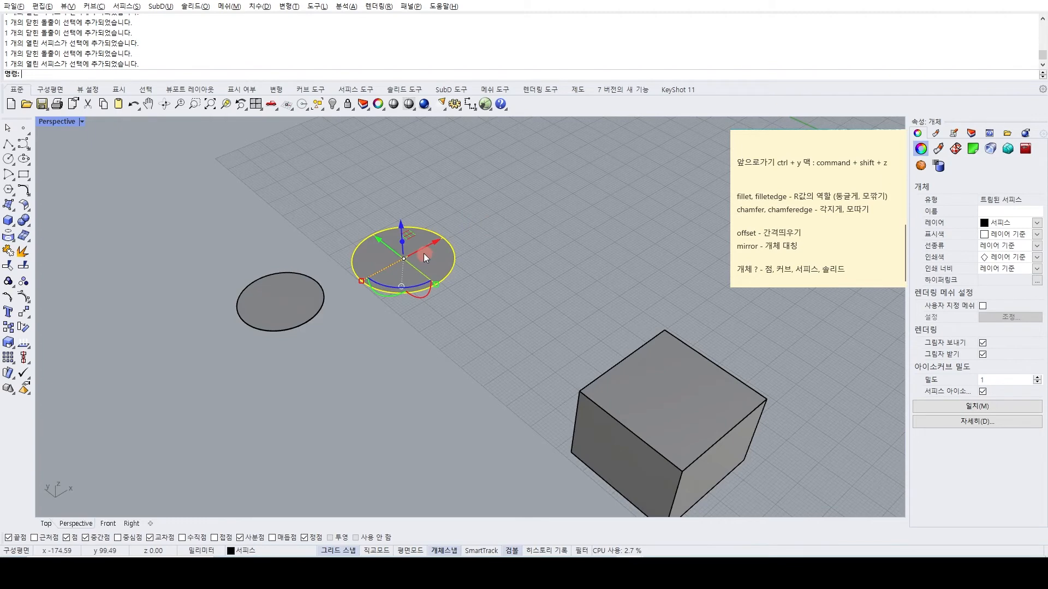
pyautogui.click(421, 336)
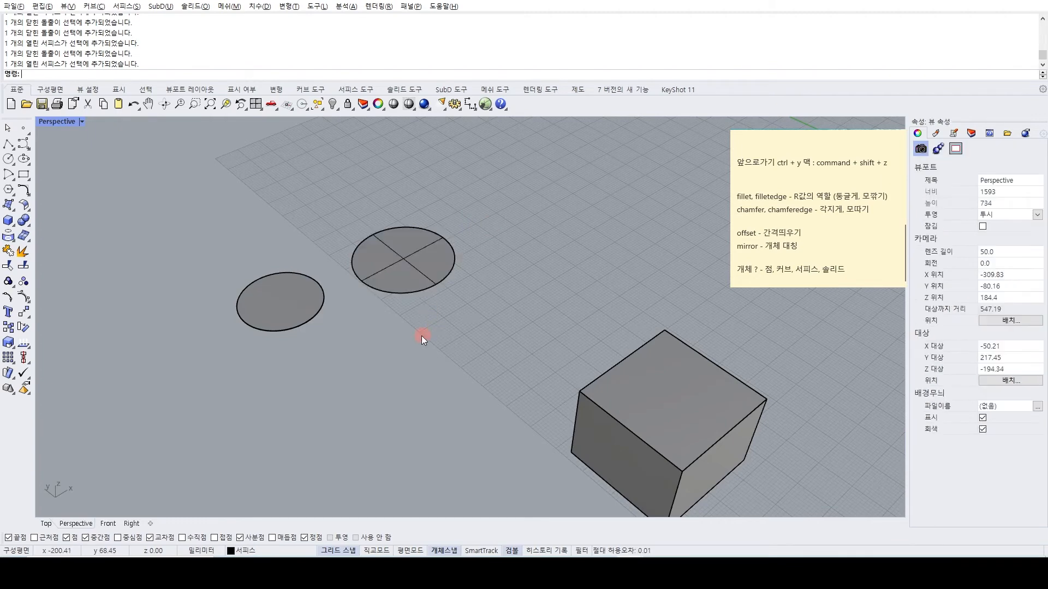
# Undo the disc extrusion, its circle, the object isolation and the last join to bring back the full lesson layout.
pyautogui.hotkey('ctrl', 'z')
pyautogui.hotkey('ctrl', 'z')
pyautogui.hotkey('ctrl', 'z')
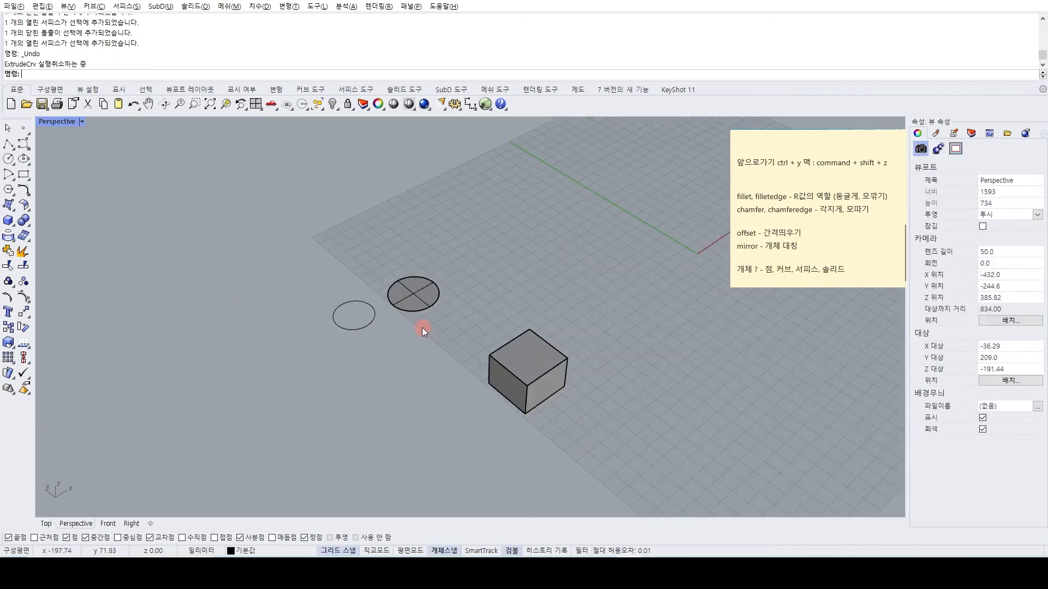
pyautogui.moveTo(415, 333); pyautogui.dragTo(348, 386, button='right')
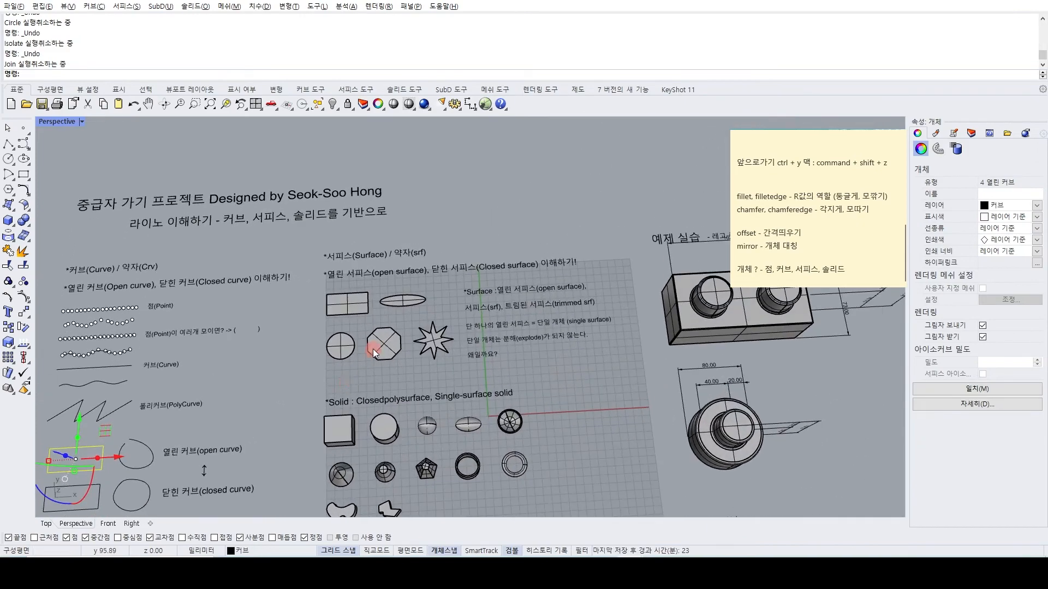
# Examine the Surface section's headings and its notes on open, trimmed and single surfaces.
pyautogui.scroll(5, 374, 350)
pyautogui.click(231, 379)
pyautogui.moveTo(230, 379); pyautogui.dragTo(268, 337, button='right')
pyautogui.scroll(2, 308, 229)
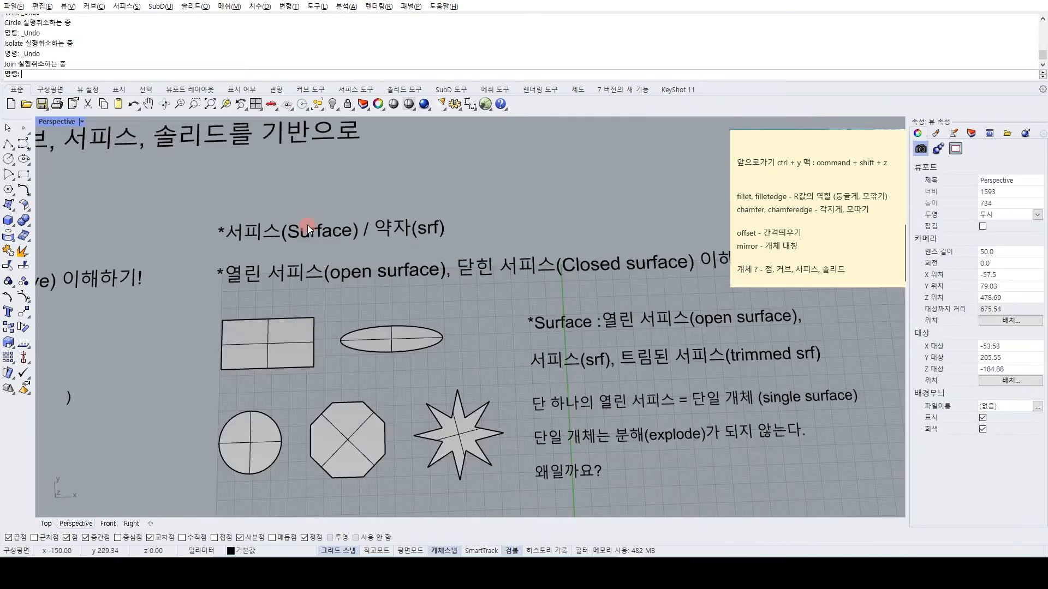
pyautogui.keyDown('shift'); pyautogui.moveTo(311, 232); pyautogui.dragTo(253, 245, button='right'); pyautogui.keyUp('shift')
pyautogui.keyDown('shift'); pyautogui.moveTo(312, 301); pyautogui.dragTo(313, 263, button='right'); pyautogui.keyUp('shift')
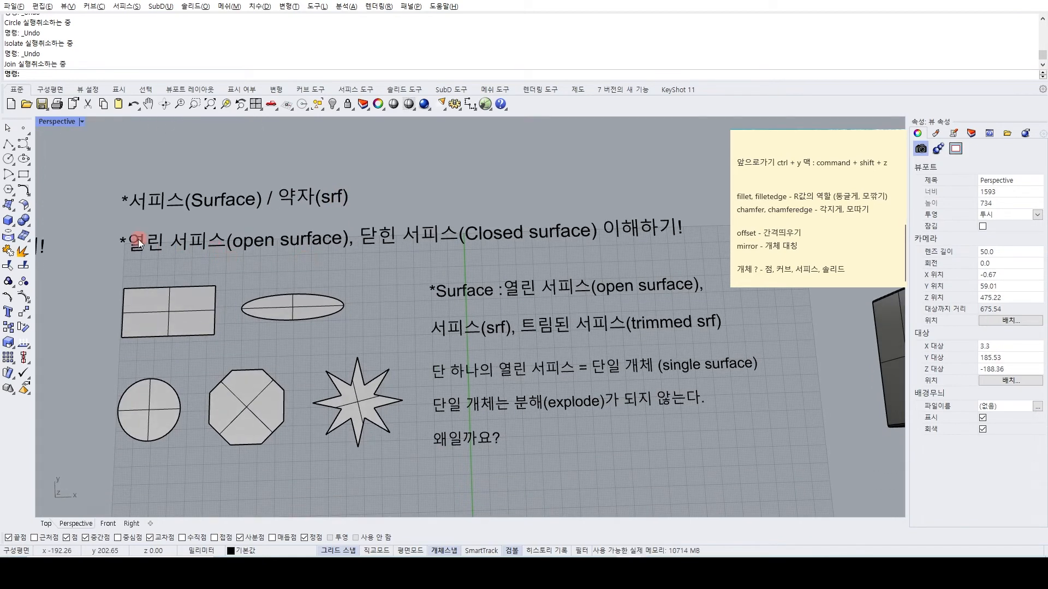
pyautogui.keyDown('shift'); pyautogui.moveTo(412, 258); pyautogui.dragTo(348, 259, button='right'); pyautogui.keyUp('shift')
pyautogui.keyDown('shift'); pyautogui.moveTo(445, 312); pyautogui.dragTo(519, 293, button='right'); pyautogui.keyUp('shift')
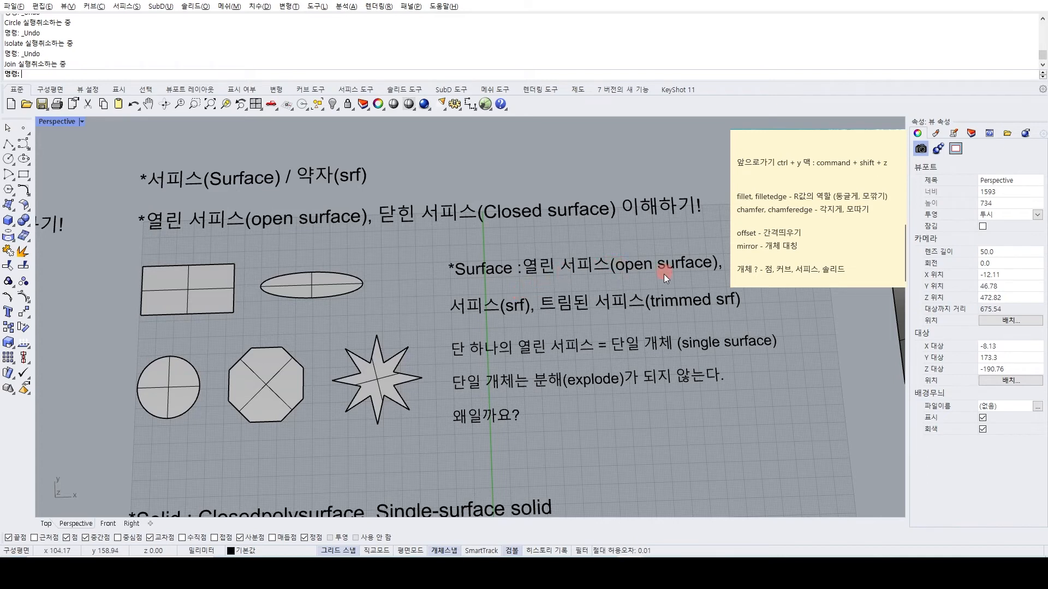
pyautogui.keyDown('shift'); pyautogui.moveTo(664, 273); pyautogui.dragTo(635, 279, button='right'); pyautogui.keyUp('shift')
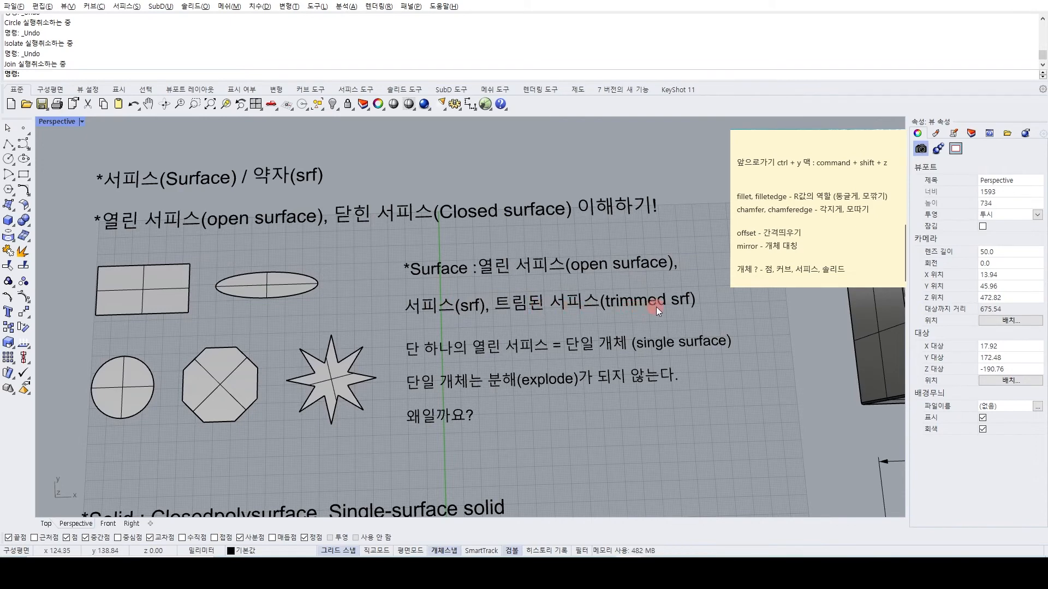
pyautogui.keyDown('shift'); pyautogui.moveTo(658, 305); pyautogui.dragTo(647, 270, button='right'); pyautogui.keyUp('shift')
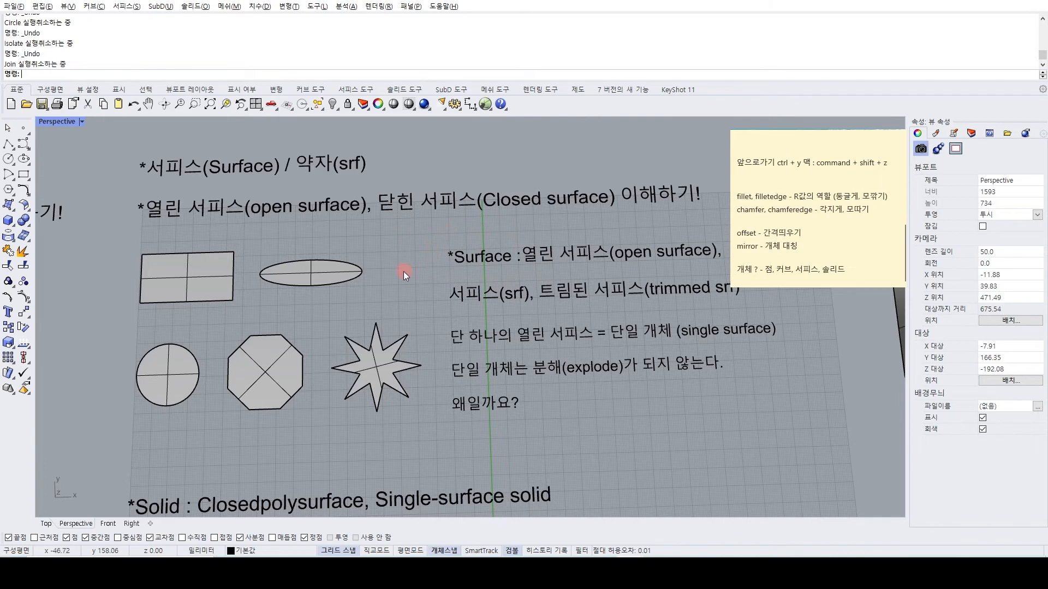
# Check the object types of the flat rectangle, ellipse, star, octagon and circle in the Surface section.
pyautogui.click(186, 280)
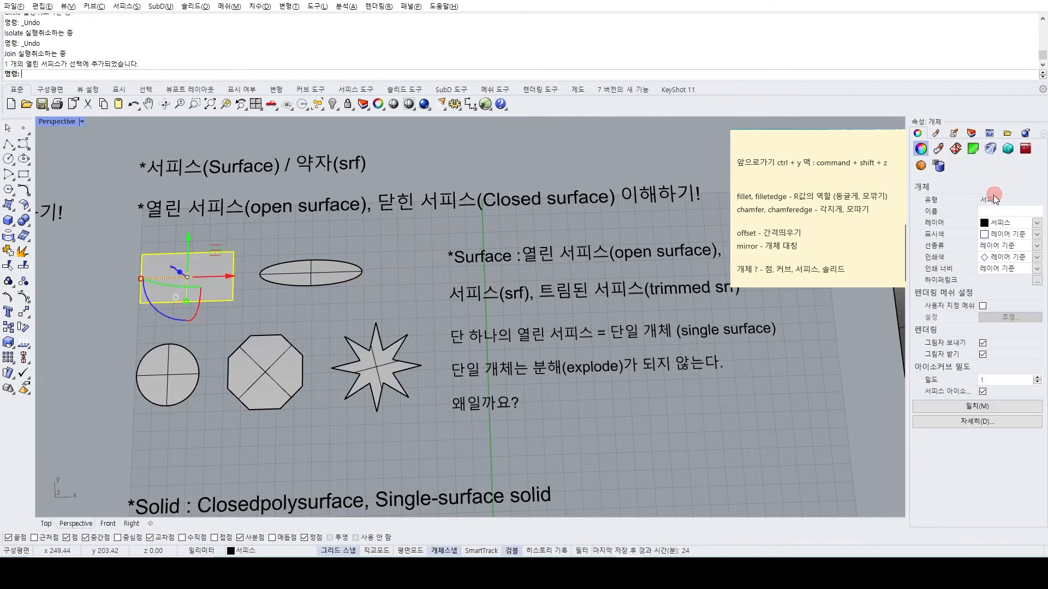
pyautogui.click(343, 277)
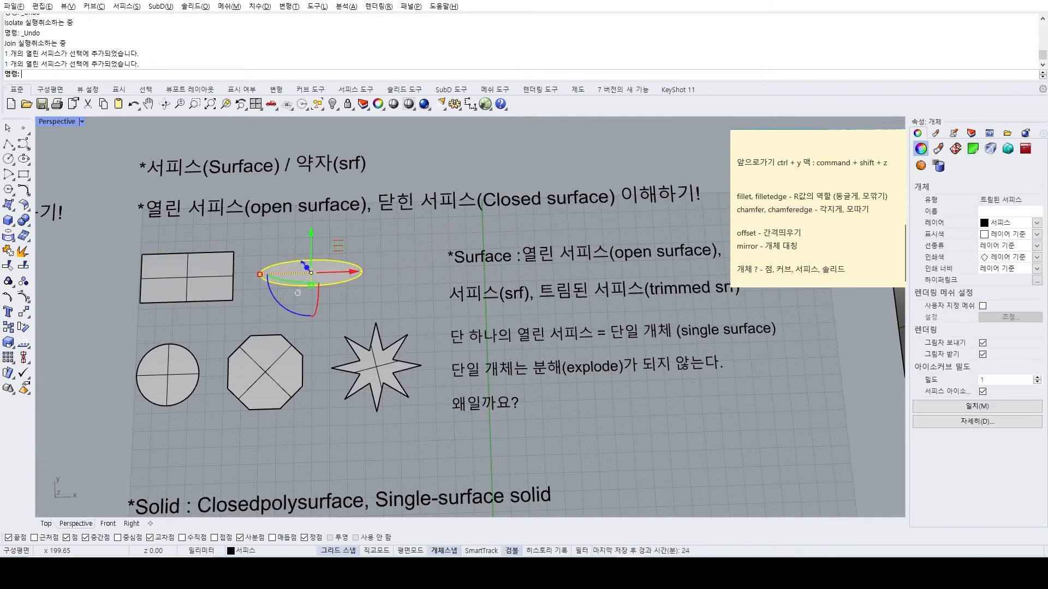
pyautogui.click(357, 398)
pyautogui.click(290, 369)
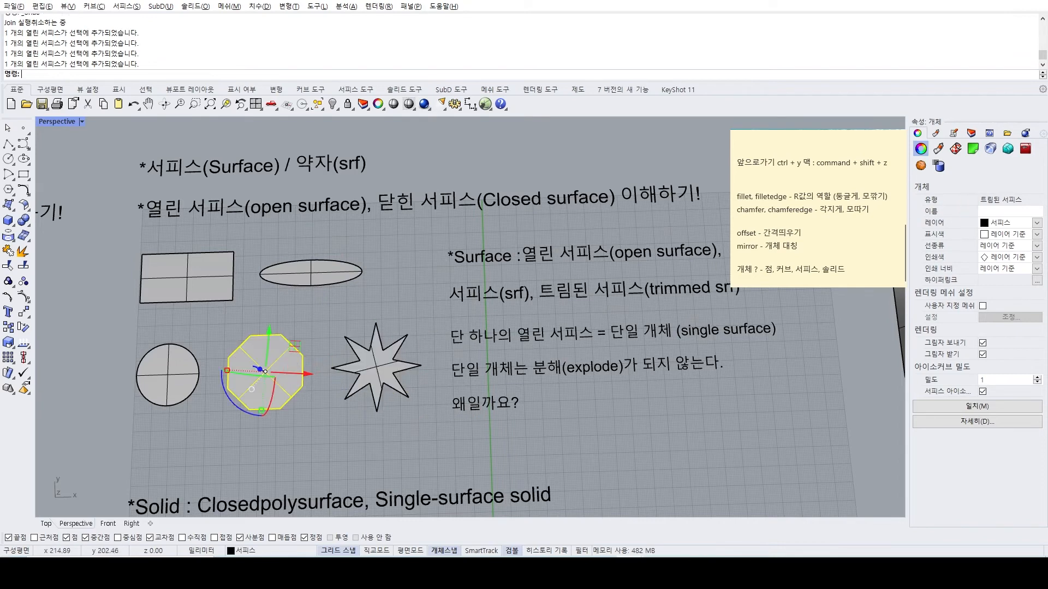
pyautogui.click(158, 388)
pyautogui.click(336, 307)
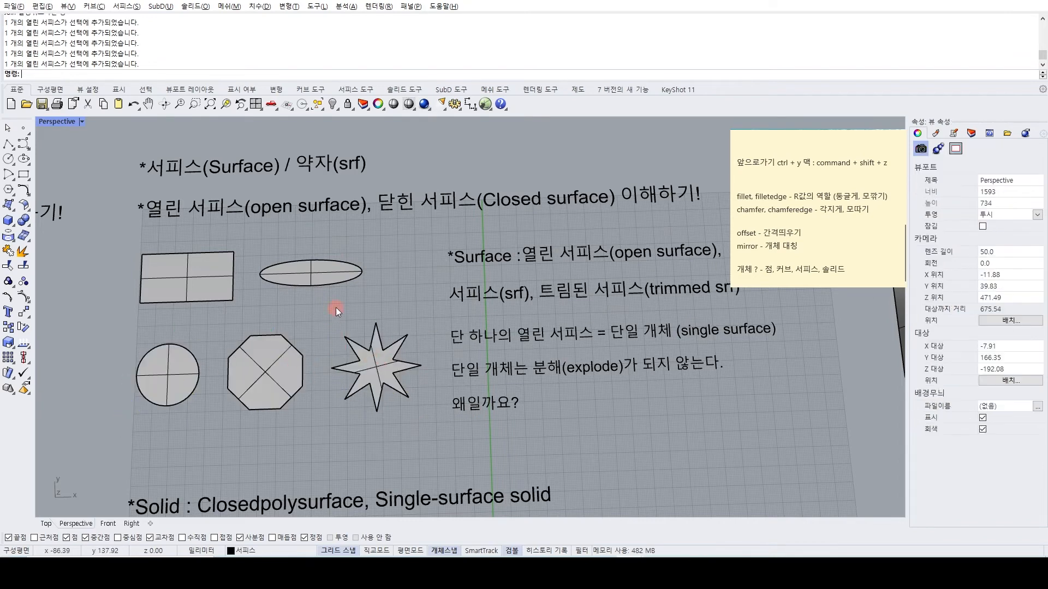
# Examine the Solid section's example shapes and the notes below them on closed extrusions, closed surfaces and polysurfaces.
pyautogui.keyDown('shift'); pyautogui.moveTo(336, 307); pyautogui.dragTo(332, 315, button='right'); pyautogui.keyUp('shift')
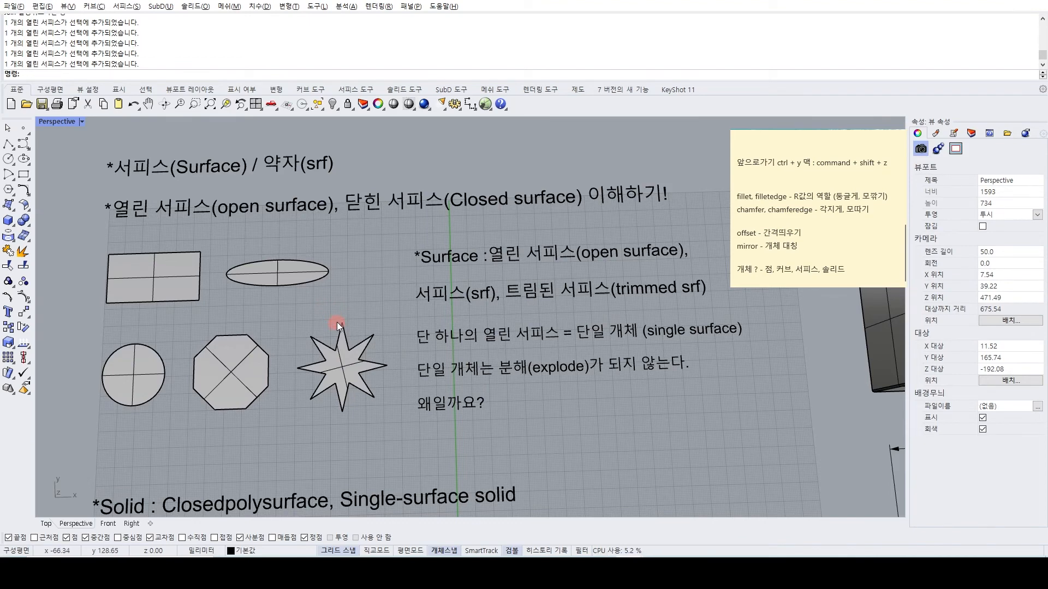
pyautogui.moveTo(336, 322); pyautogui.dragTo(349, 330, button='right')
pyautogui.scroll(-2, 448, 288)
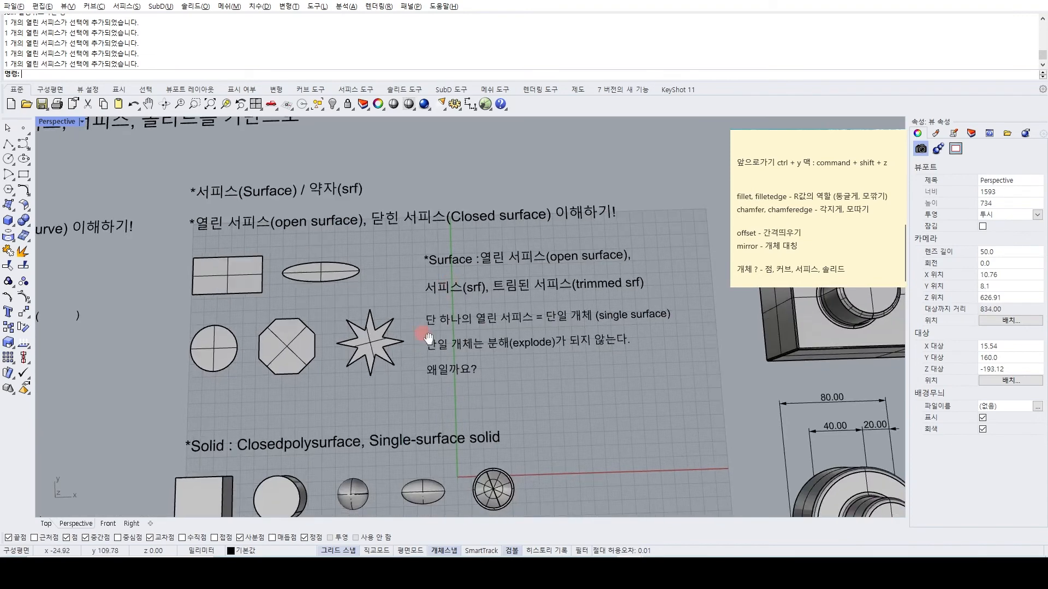
pyautogui.moveTo(425, 336); pyautogui.dragTo(412, 323, button='right')
pyautogui.scroll(3, 247, 382)
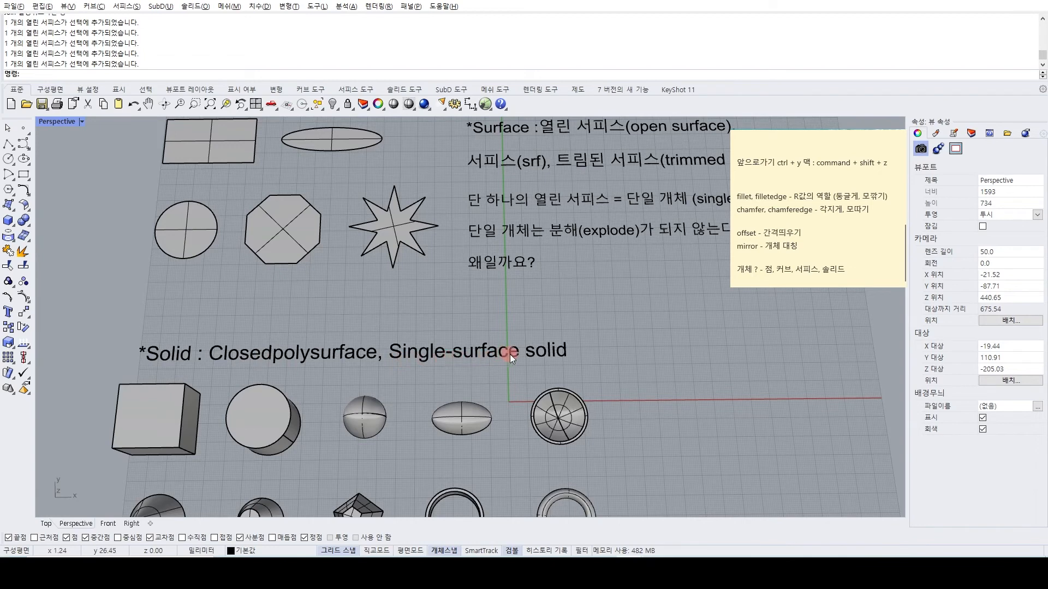
pyautogui.scroll(-3, 539, 354)
pyautogui.keyDown('shift'); pyautogui.moveTo(508, 364); pyautogui.dragTo(489, 299, button='right'); pyautogui.keyUp('shift')
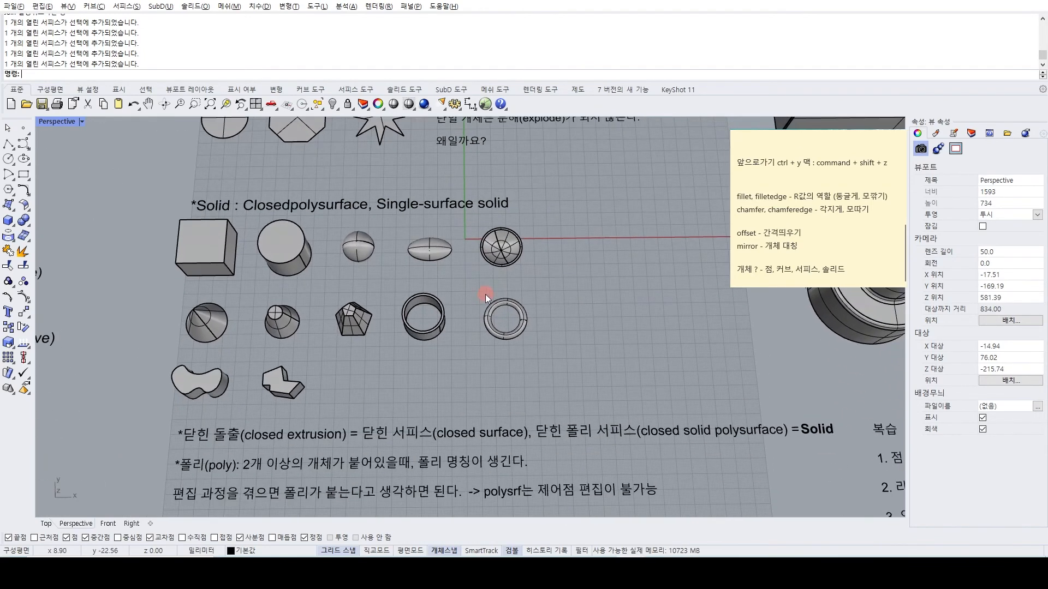
pyautogui.keyDown('shift'); pyautogui.moveTo(451, 369); pyautogui.dragTo(440, 347, button='right'); pyautogui.keyUp('shift')
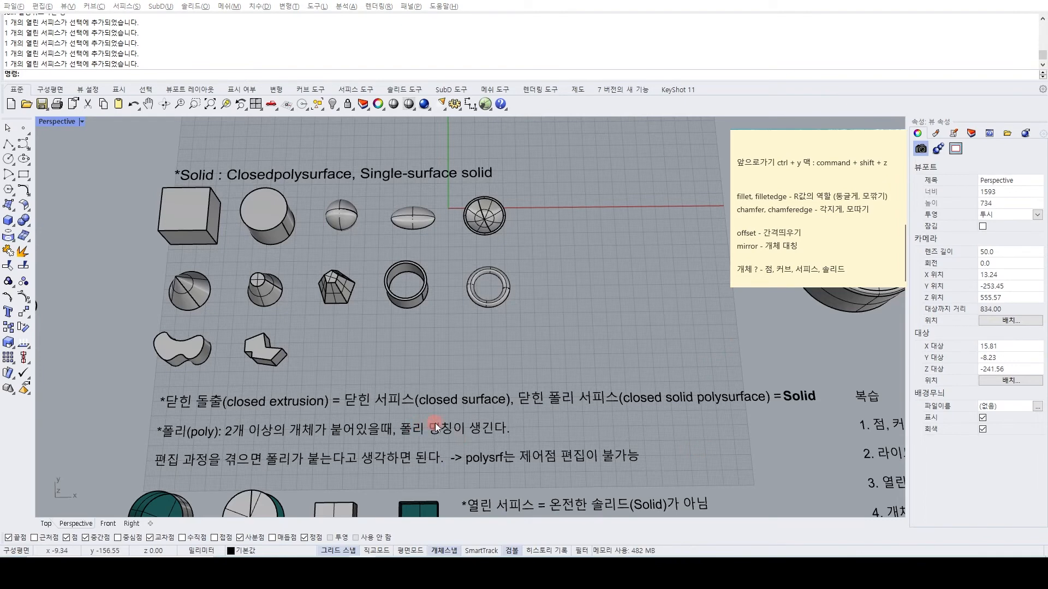
# Review the Curve section's examples from points and polycurves down to open and closed curves, arcs, circles and ellipses.
pyautogui.scroll(-4, 456, 365)
pyautogui.keyDown('shift'); pyautogui.moveTo(189, 226); pyautogui.dragTo(412, 321, button='right'); pyautogui.keyUp('shift')
pyautogui.moveTo(392, 297); pyautogui.dragTo(346, 257, button='right')
pyautogui.scroll(3, 354, 287)
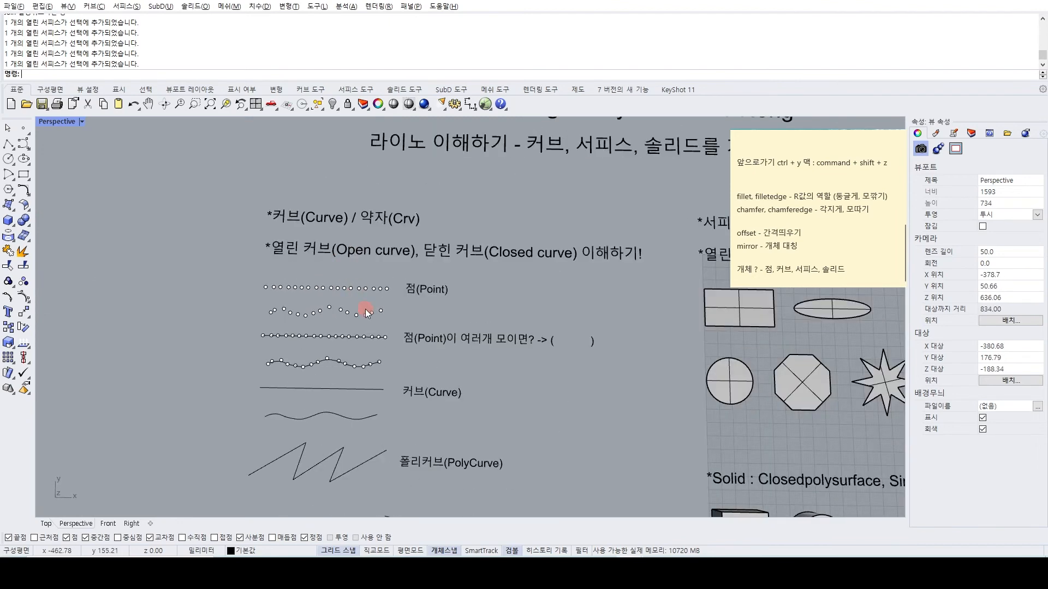
pyautogui.keyDown('shift'); pyautogui.moveTo(382, 394); pyautogui.dragTo(343, 256, button='right'); pyautogui.keyUp('shift')
pyautogui.scroll(-4, 445, 279)
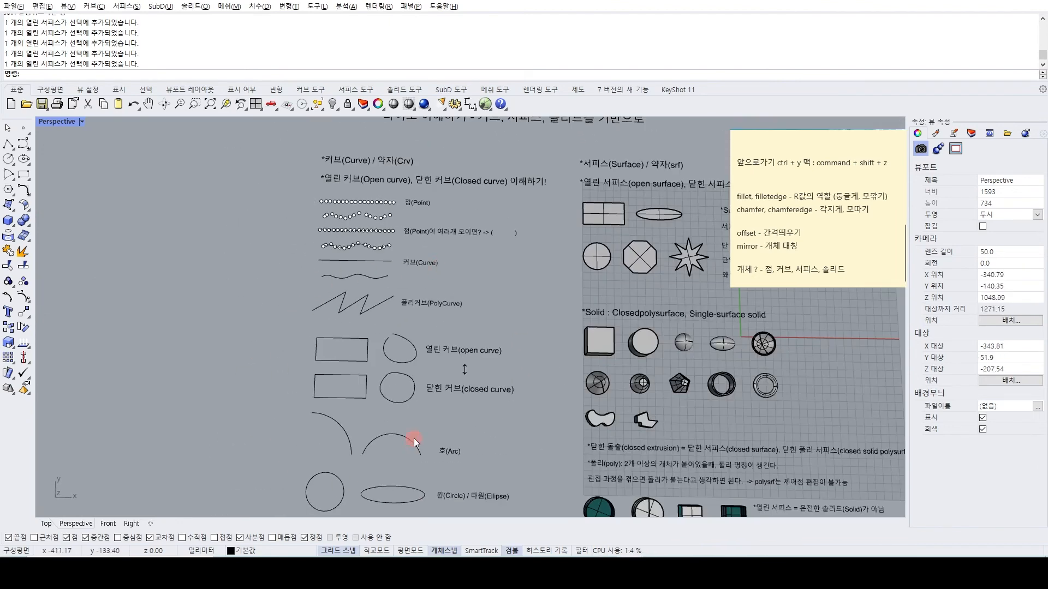
pyautogui.keyDown('shift'); pyautogui.moveTo(415, 446); pyautogui.dragTo(365, 370, button='right'); pyautogui.keyUp('shift')
pyautogui.keyDown('shift'); pyautogui.moveTo(576, 202); pyautogui.dragTo(334, 337, button='right'); pyautogui.keyUp('shift')
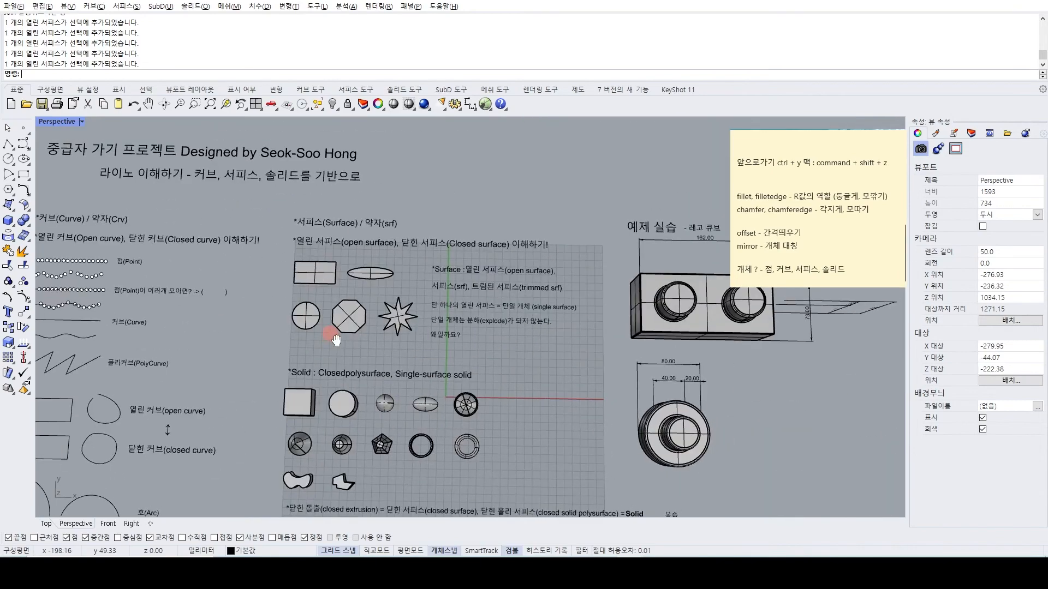
# Compare the flat surface examples with the solid examples from an angled Perspective view.
pyautogui.scroll(4, 374, 272)
pyautogui.keyDown('shift'); pyautogui.moveTo(374, 271); pyautogui.dragTo(303, 287, button='right'); pyautogui.keyUp('shift')
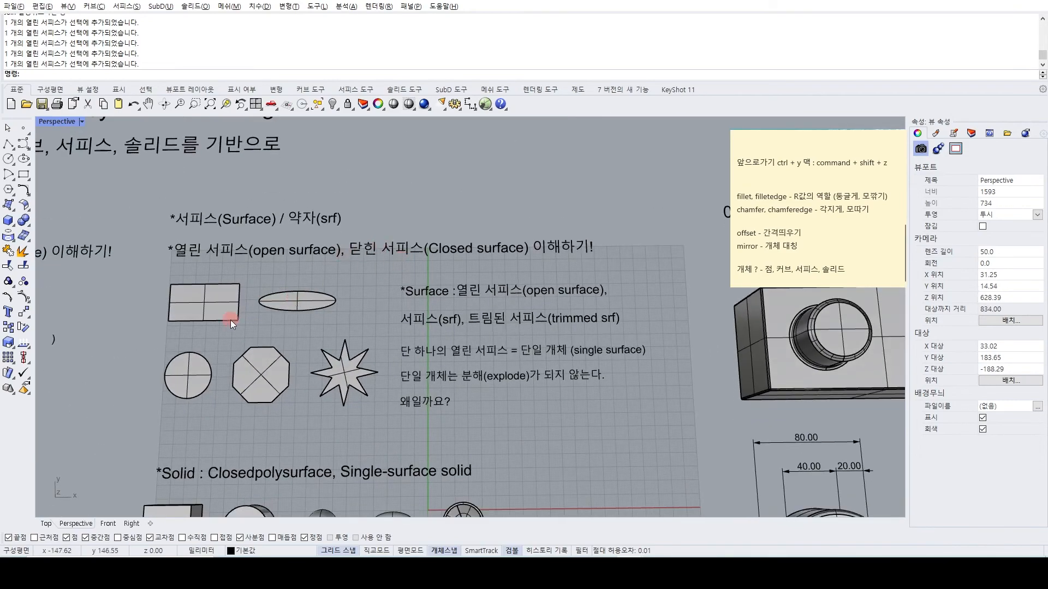
pyautogui.scroll(-2, 348, 315)
pyautogui.keyDown('shift'); pyautogui.moveTo(311, 389); pyautogui.dragTo(270, 222, button='right'); pyautogui.keyUp('shift')
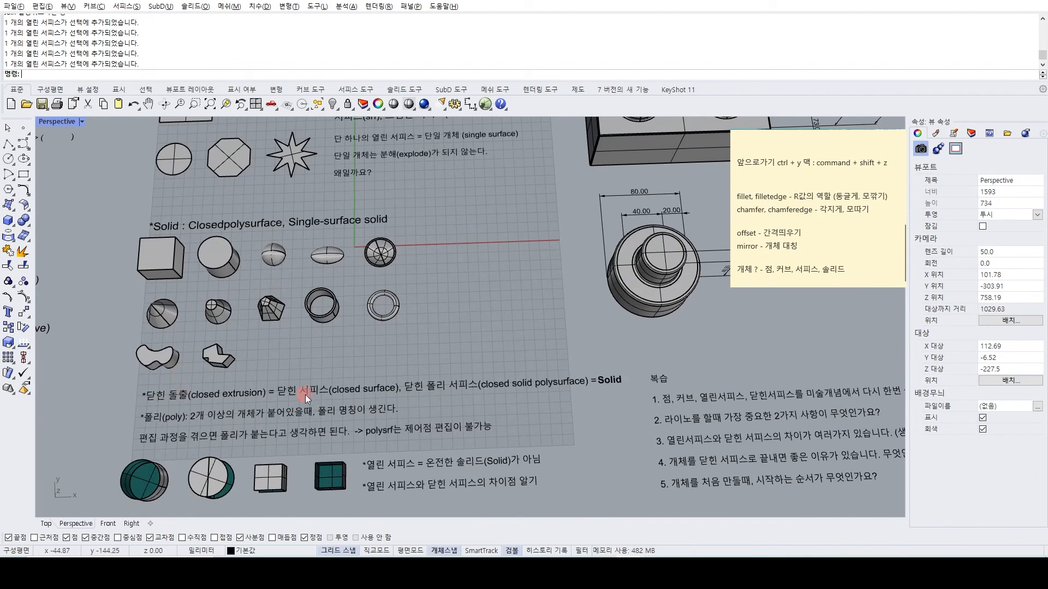
pyautogui.keyDown('shift'); pyautogui.moveTo(233, 290); pyautogui.dragTo(322, 215, button='right'); pyautogui.keyUp('shift')
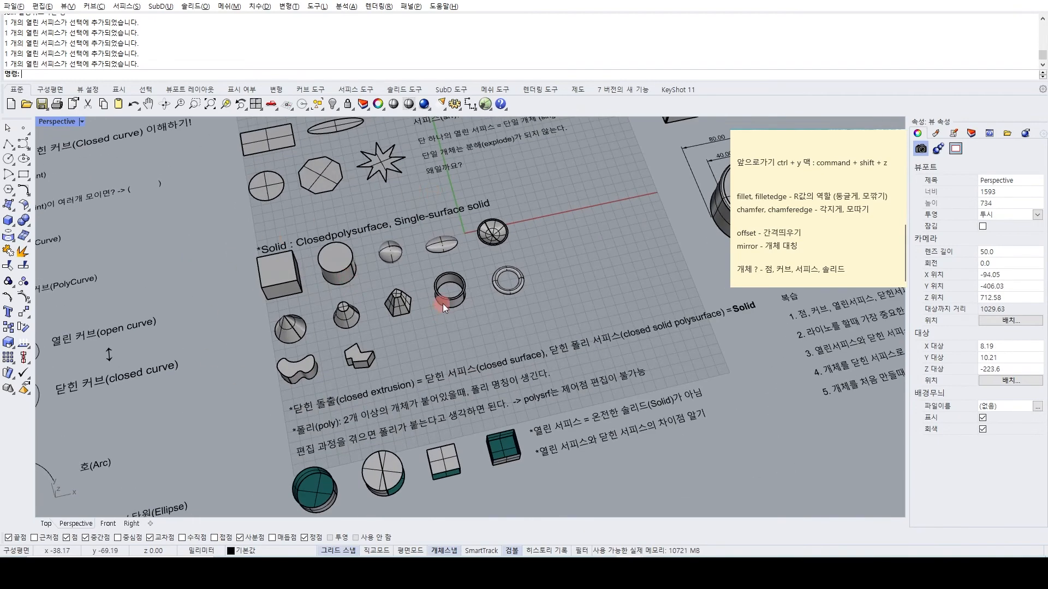
pyautogui.keyDown('shift'); pyautogui.moveTo(441, 303); pyautogui.dragTo(389, 340, button='right'); pyautogui.keyUp('shift')
pyautogui.scroll(2, 243, 358)
pyautogui.moveTo(242, 358); pyautogui.dragTo(247, 280, button='right')
pyautogui.scroll(1, 303, 323)
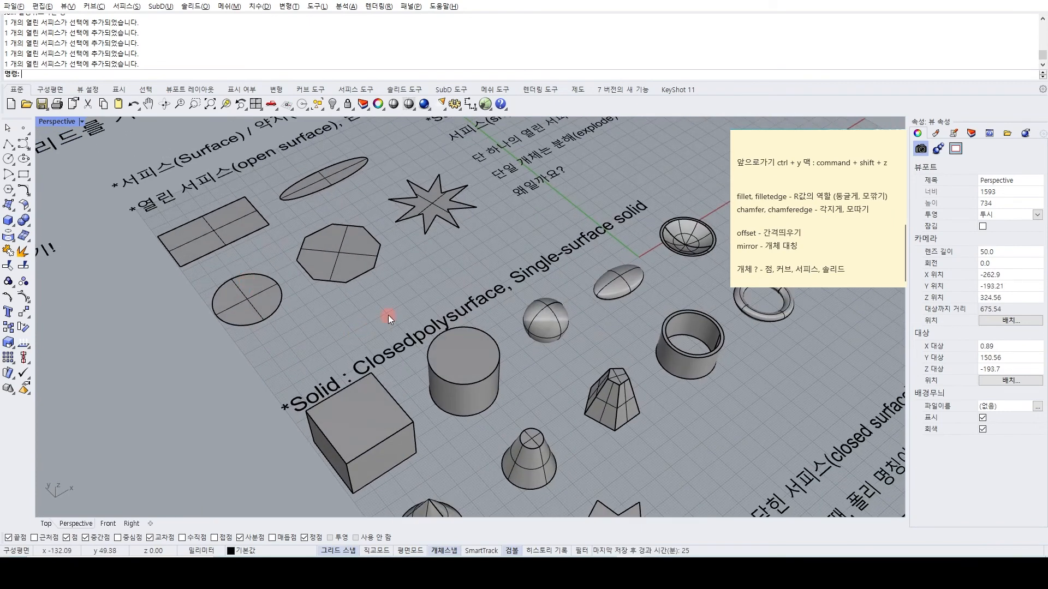
# Add the lines "열린서피스 ?" and "닫힌서피스 ?" at the end of the sticky note.
pyautogui.click(883, 265)
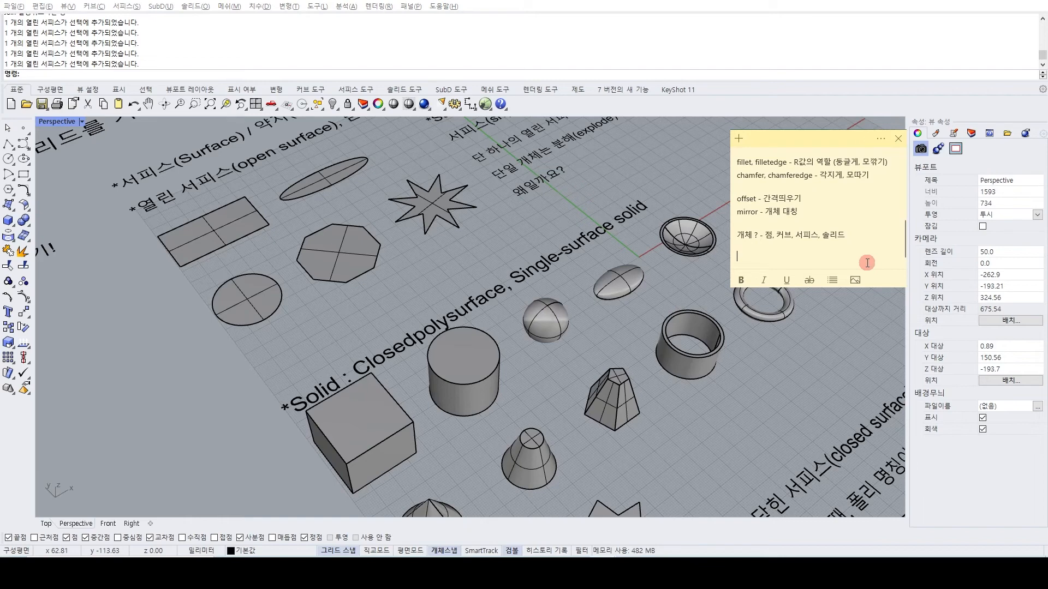
pyautogui.write('ㅇ열린서피스 ?')
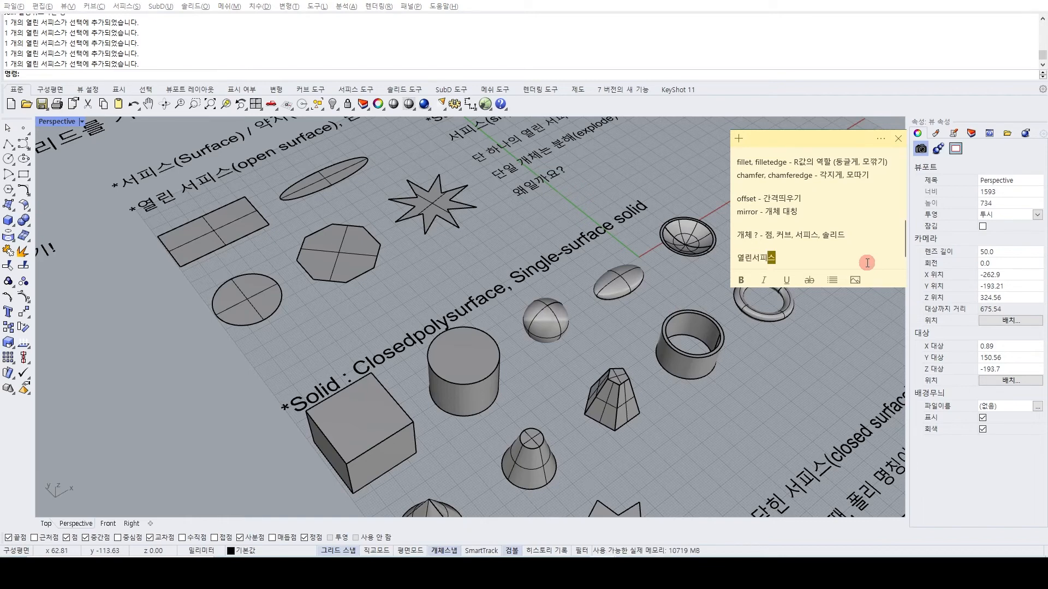
pyautogui.press('Return')
pyautogui.write('닫힌ㅅ')
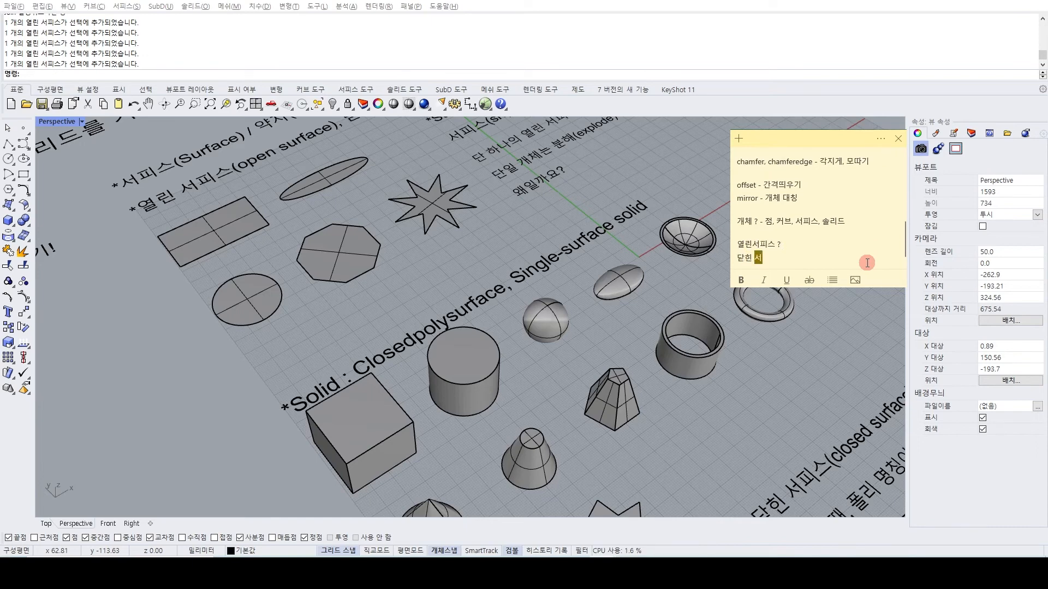
pyautogui.write('서피스 ?')
# Add the line "1. 두께값은 누가 있다? -> 닫힌서피스 있다." below "닫힌서피스 ?" in the sticky note.
pyautogui.press('Return')
pyautogui.write('1.')
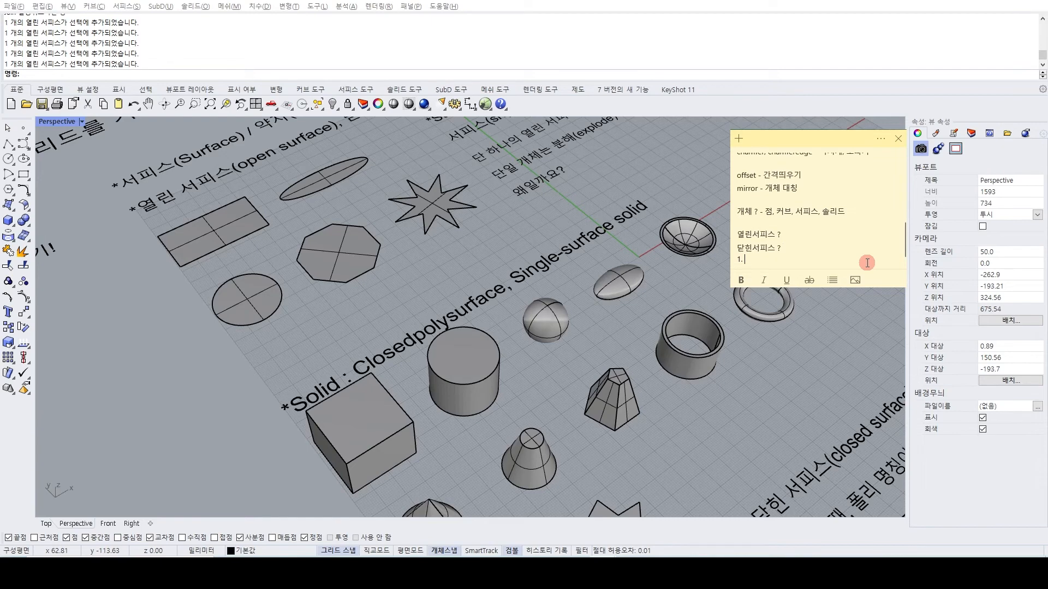
pyautogui.write(' 두께값은 누가 있다?')
pyautogui.write(' -> 닫힌서피스가')
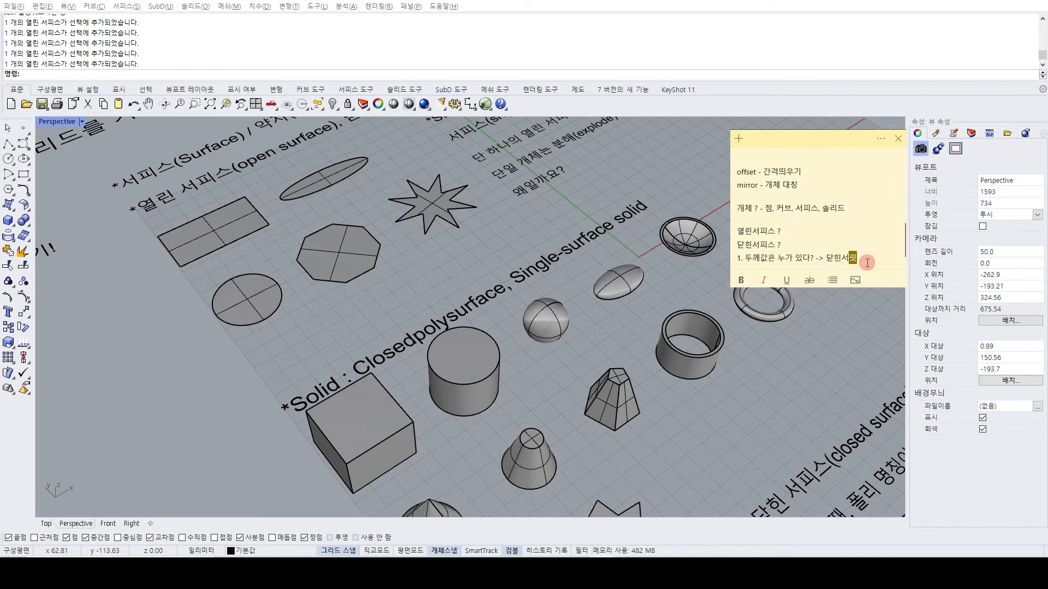
pyautogui.write('다.')
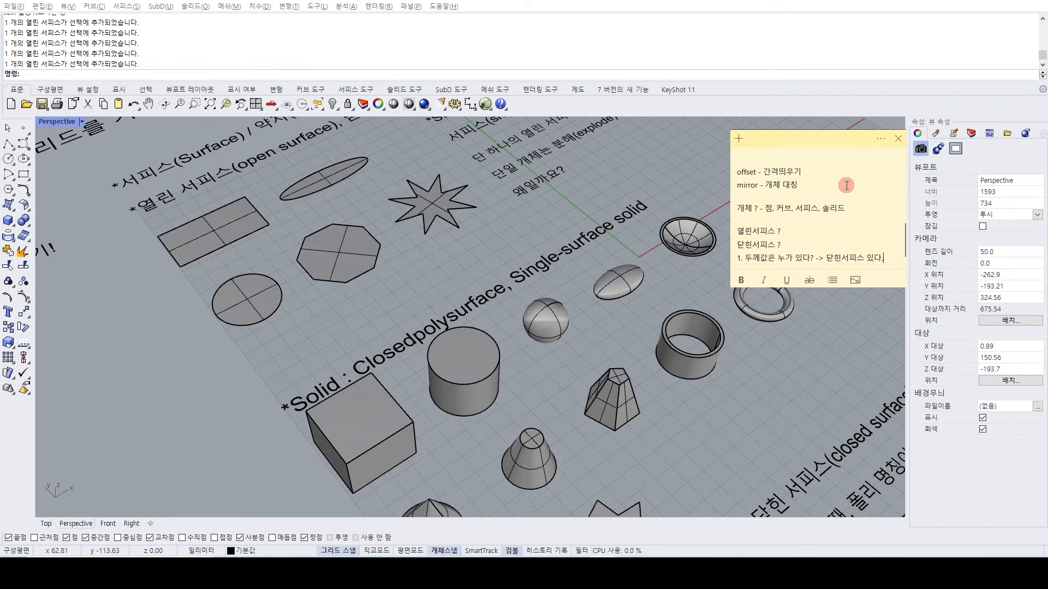
# Add the note line "2. 가상의 모델링을 직접 구현, 생산, 공정의 과정을 겪을라고 하면 닫힌 서피스 ? 열린 서피스 ? -> 닫힌서피스".
pyautogui.press('Return')
pyautogui.write('2.')
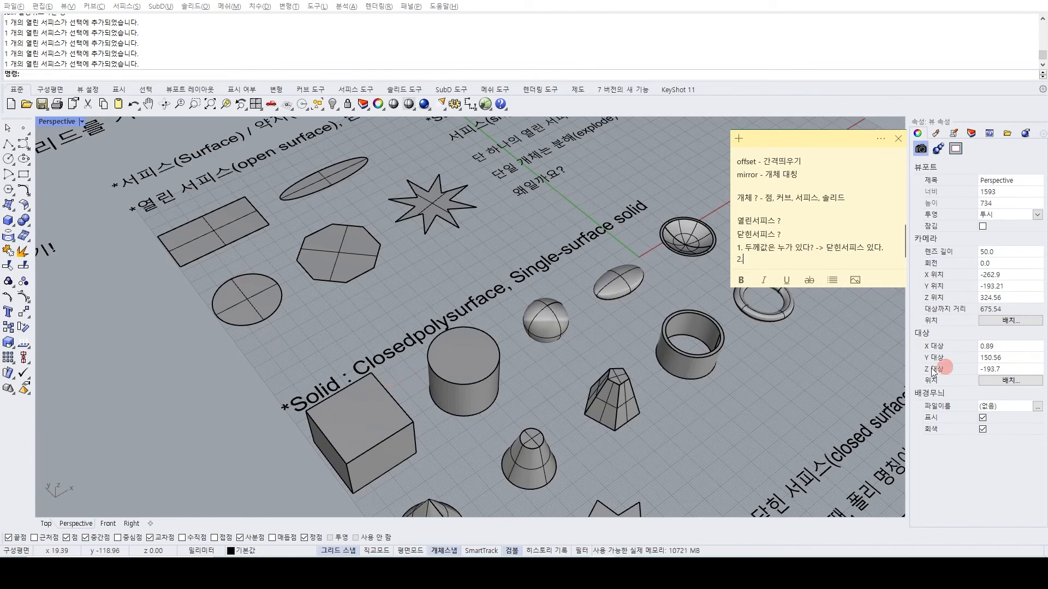
pyautogui.click(756, 261)
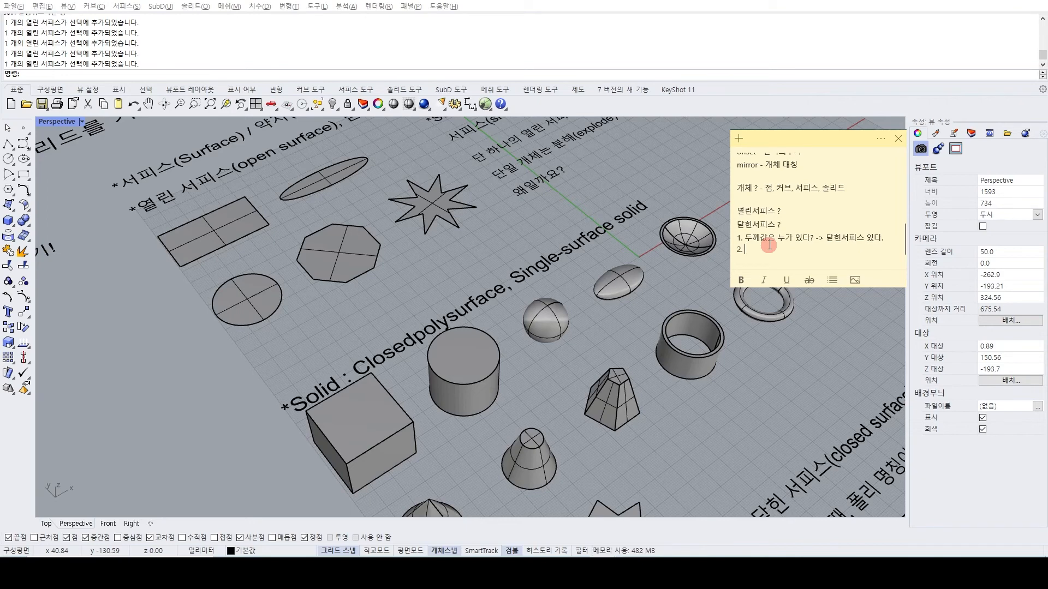
pyautogui.write('가상의 모델링을 직접 ')
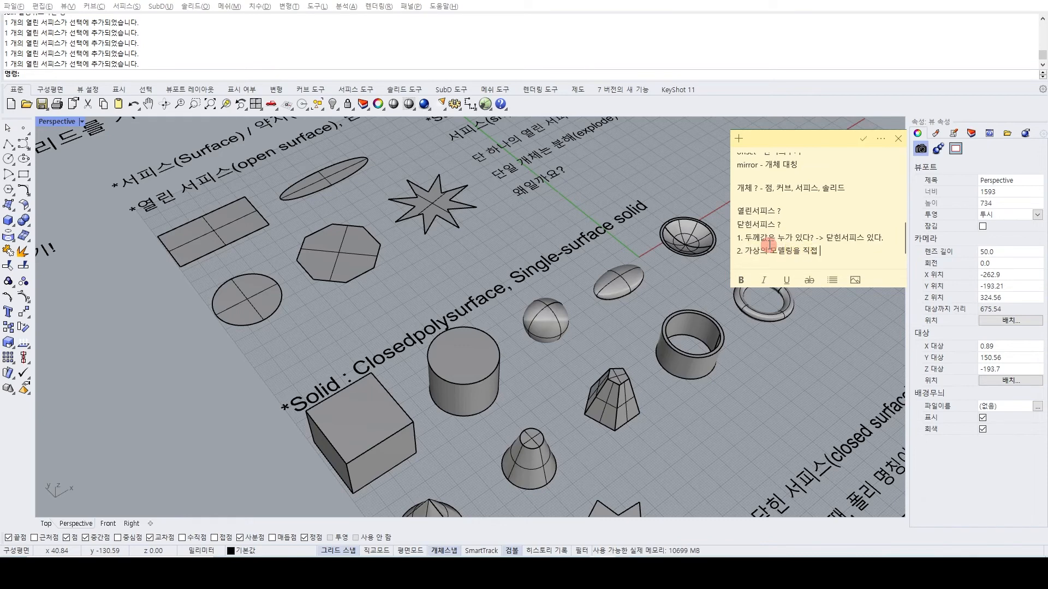
pyautogui.write('ㅁ')
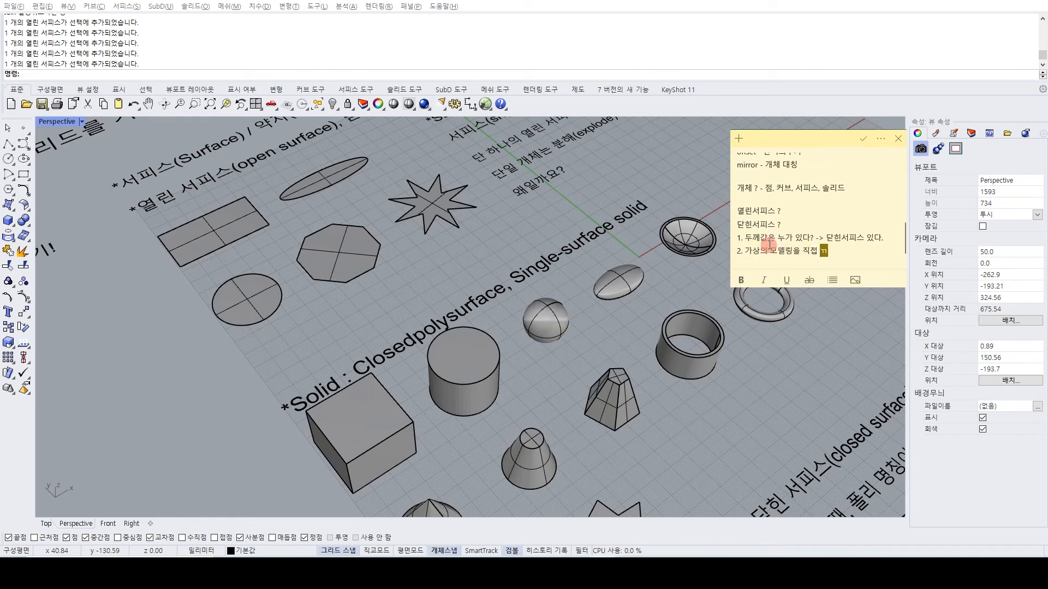
pyautogui.write('구현, 생사')
pyautogui.write('ㄴ, 공정의 괒ㅇ')
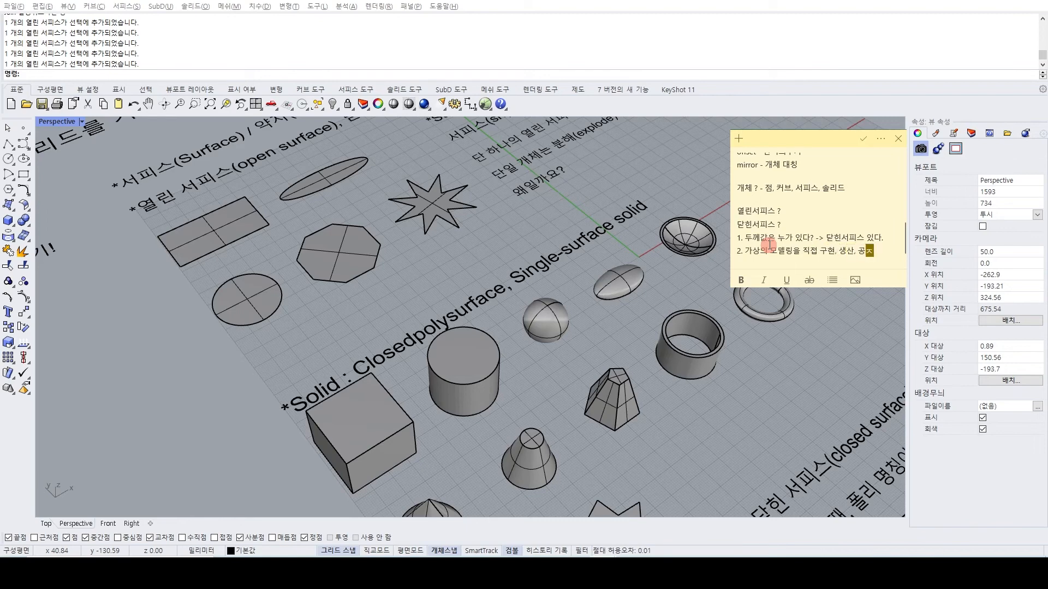
pyautogui.write('정 을 ㄱ')
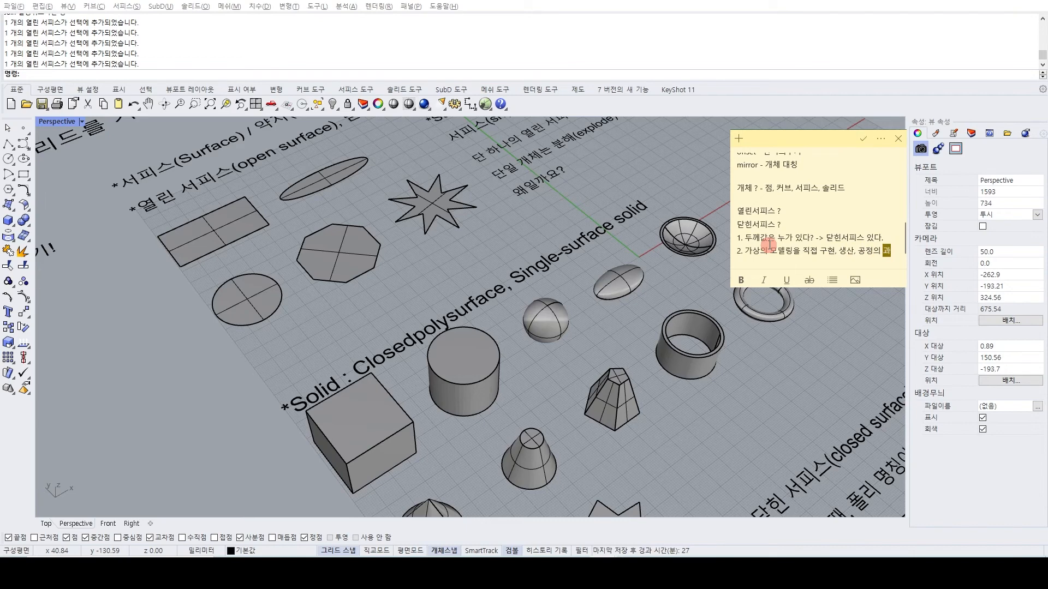
pyautogui.write('ㅕㄲ을라고 하면 ')
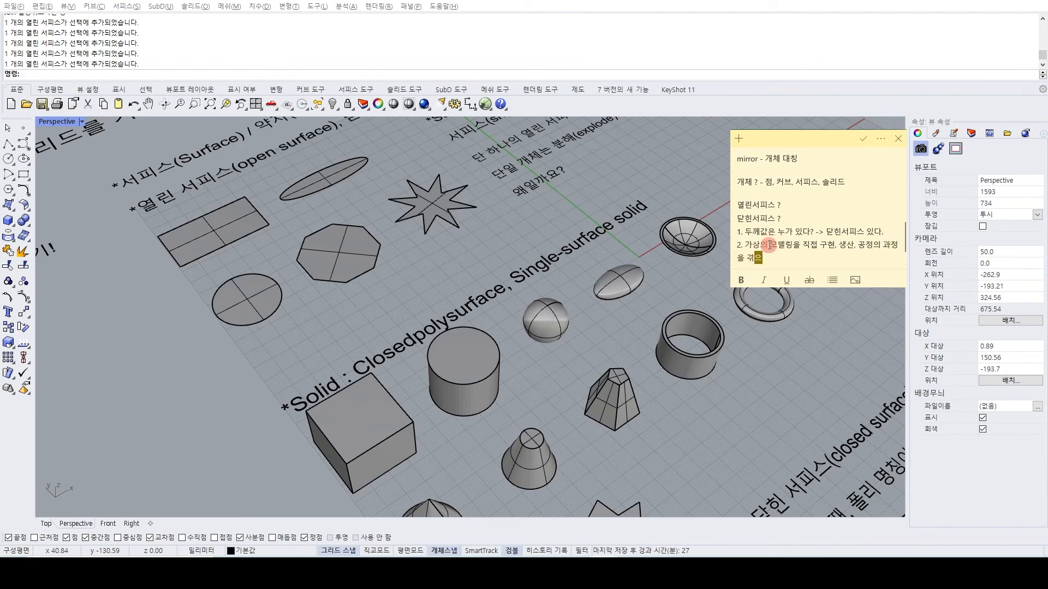
pyautogui.write('닫힌')
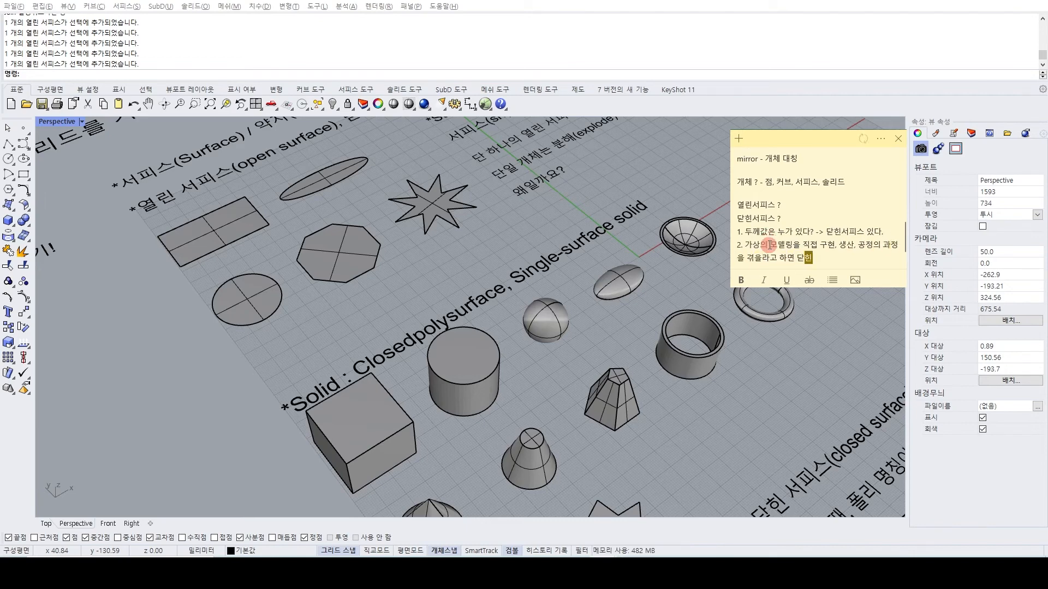
pyautogui.write(' 서핏스 ? 열')
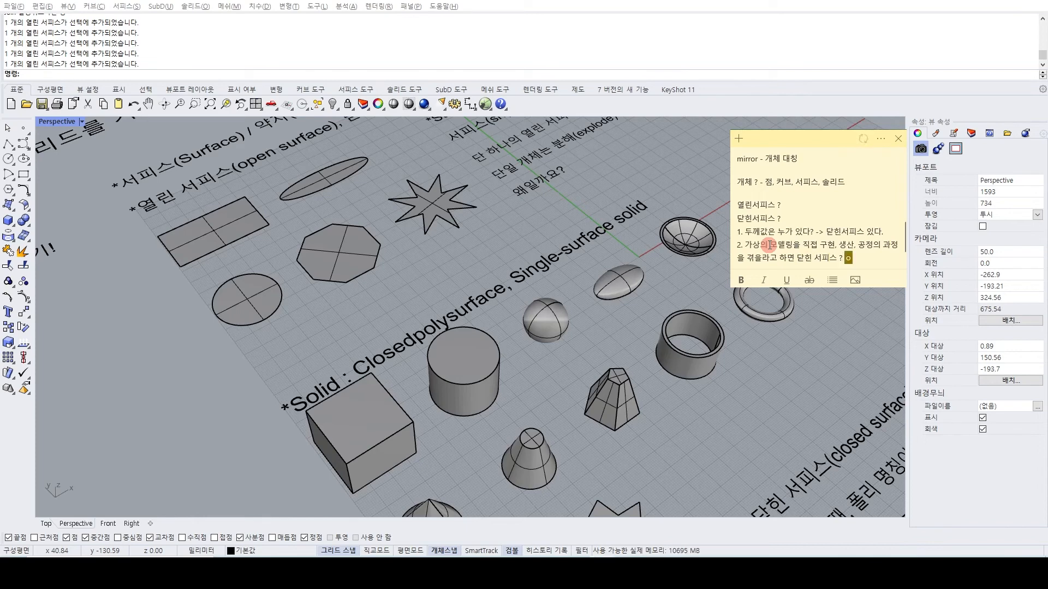
pyautogui.write('린 서피스 ?')
pyautogui.write(' -> 닫힌서피')
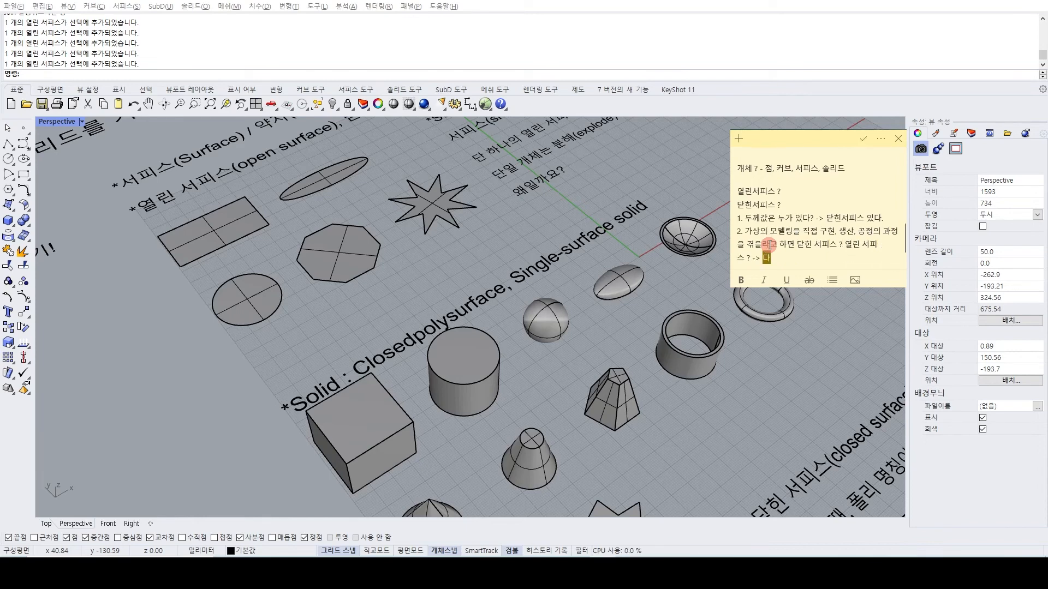
pyautogui.write('스')
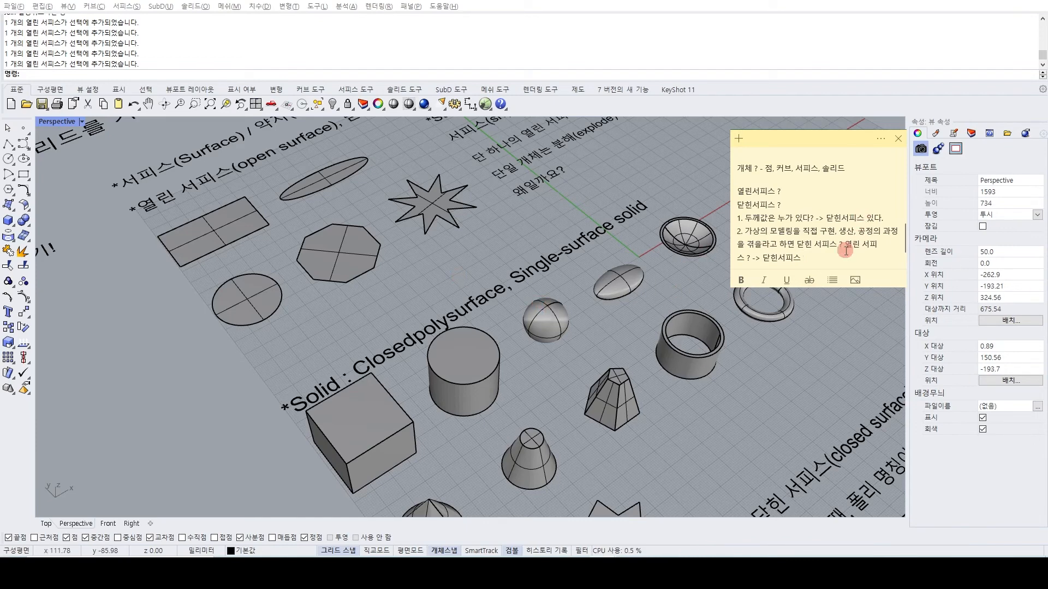
# Leave a blank line and add the question "질문! - 종이는 닫힌서피스일까요? 열린서피스일까요?" at the end of the sticky note.
pyautogui.press('Return')
pyautogui.press('Return')
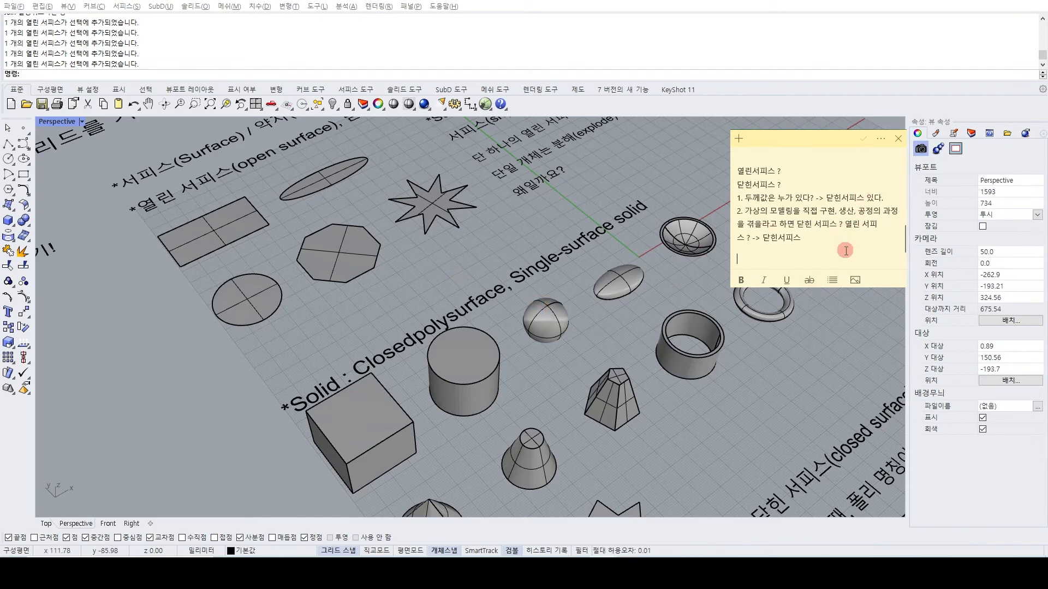
pyautogui.write('질문!')
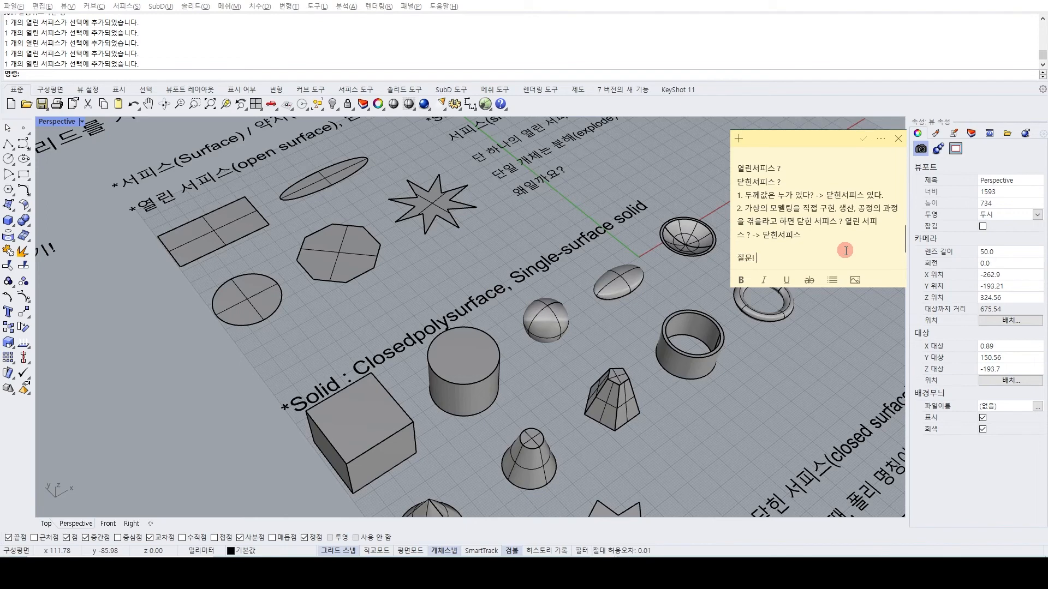
pyautogui.write(' - 종이는 닫힌서피스일까요? 열린서피스일')
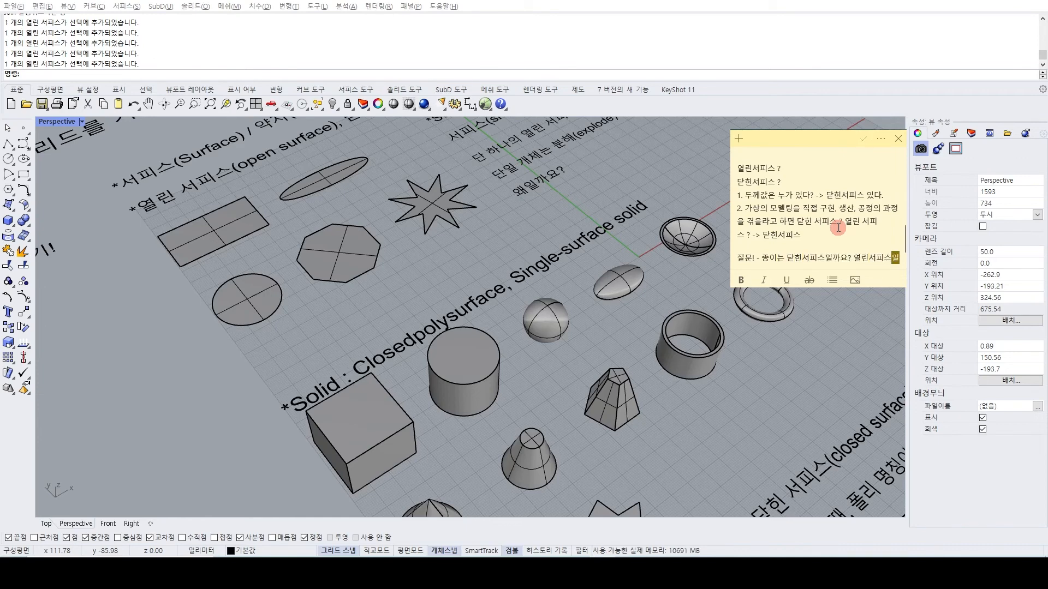
pyautogui.write('까요?')
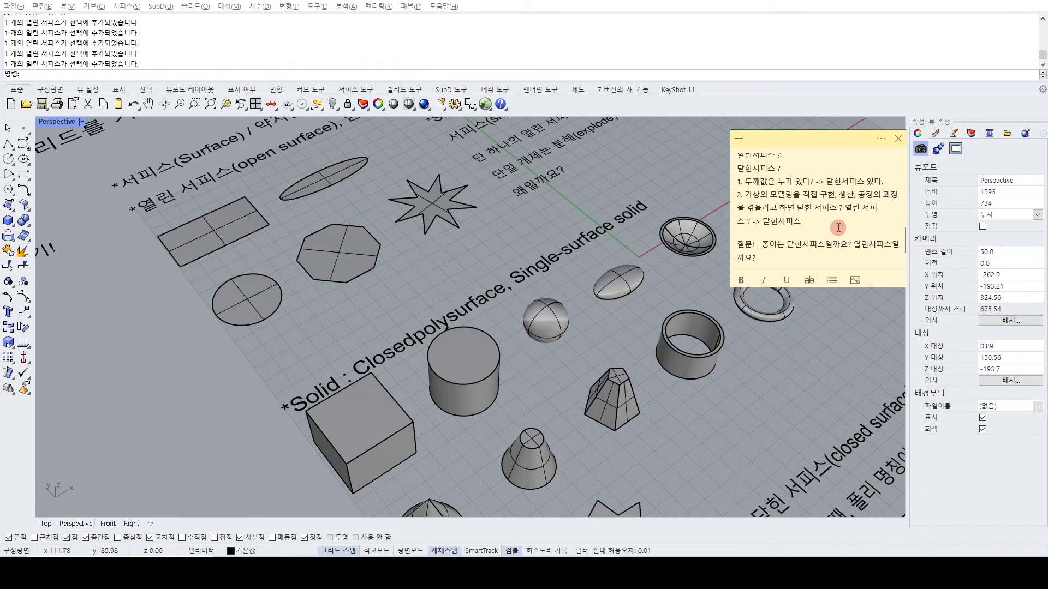
# Leave a blank line and add "3d ->" at the end of the sticky note.
pyautogui.press('Return')
pyautogui.press('Return')
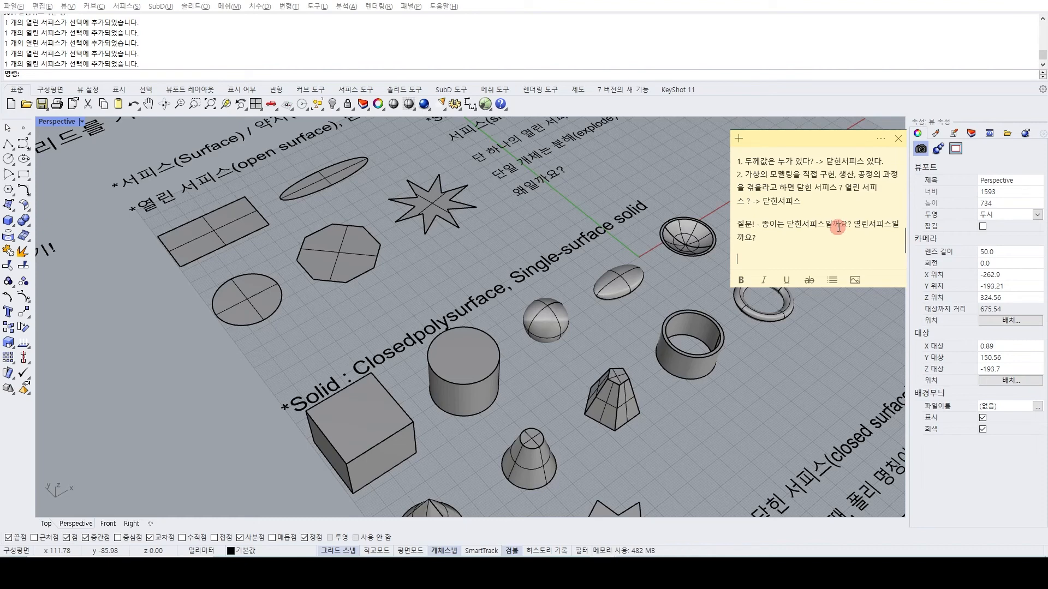
pyautogui.write('3d ->')
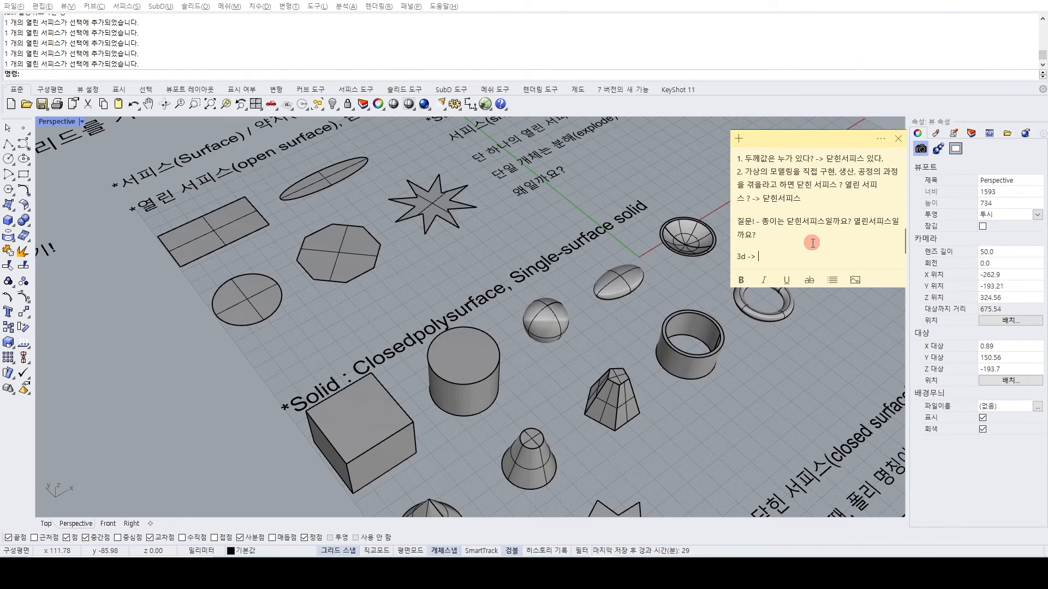
# Isolate the rectangular open surface so that all other objects are hidden.
pyautogui.click(186, 309)
pyautogui.scroll(-4, 328, 309)
pyautogui.moveTo(327, 309); pyautogui.dragTo(296, 303, button='right')
pyautogui.scroll(4, 262, 289)
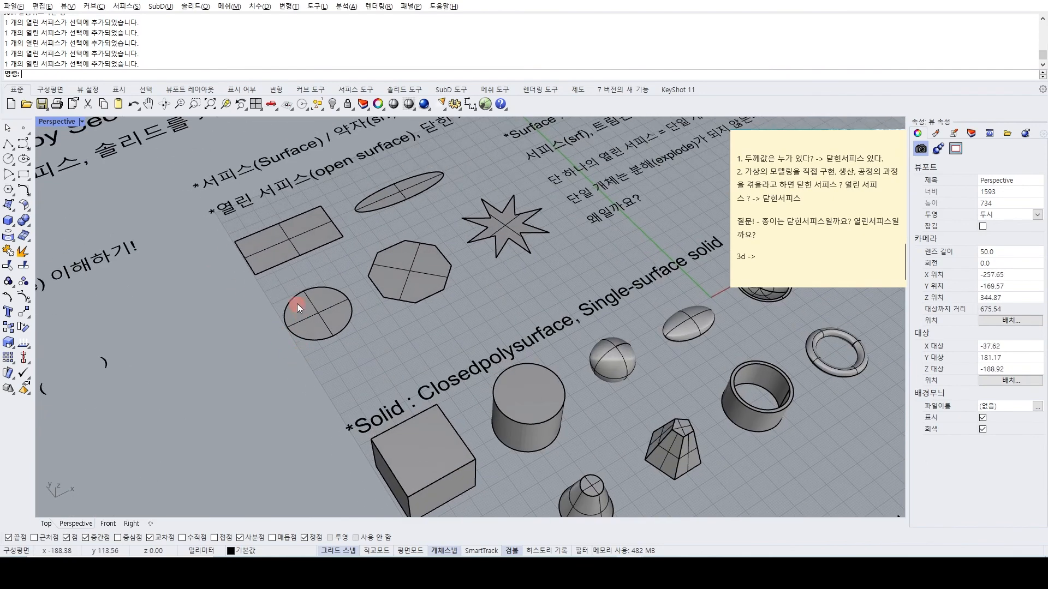
pyautogui.click(282, 271)
pyautogui.write('isolate')
pyautogui.press('Return')
# Duplicate the isolated rectangular surface in place through the clipboard and deselect it.
pyautogui.keyDown('shift'); pyautogui.moveTo(206, 289); pyautogui.dragTo(309, 326, button='right'); pyautogui.keyUp('shift')
pyautogui.scroll(2, 251, 311)
pyautogui.click(312, 327)
pyautogui.hotkey('ctrl', 'c')
pyautogui.hotkey('ctrl', 'v')
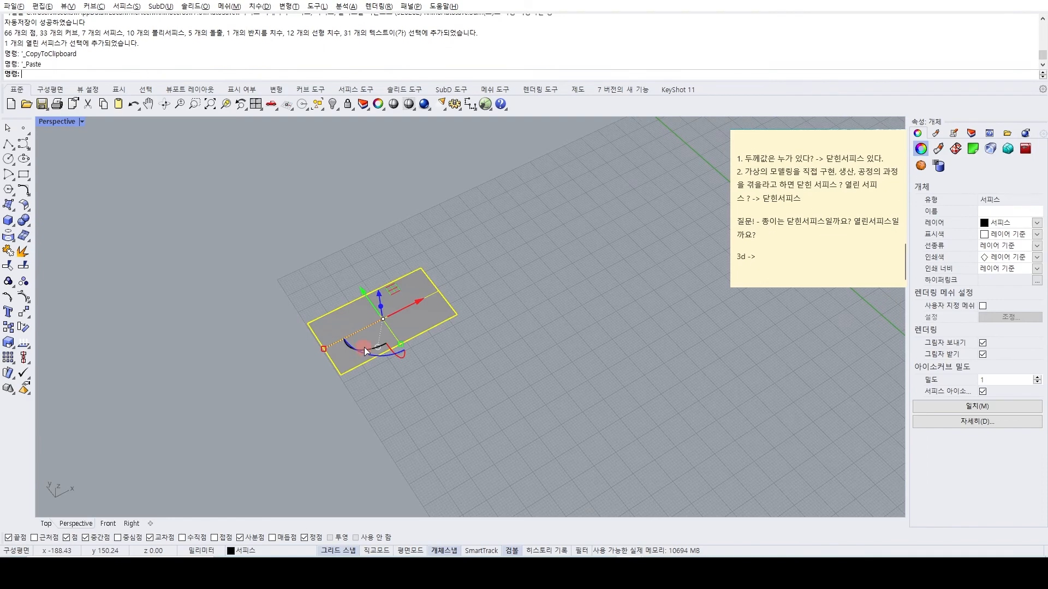
pyautogui.press('Escape')
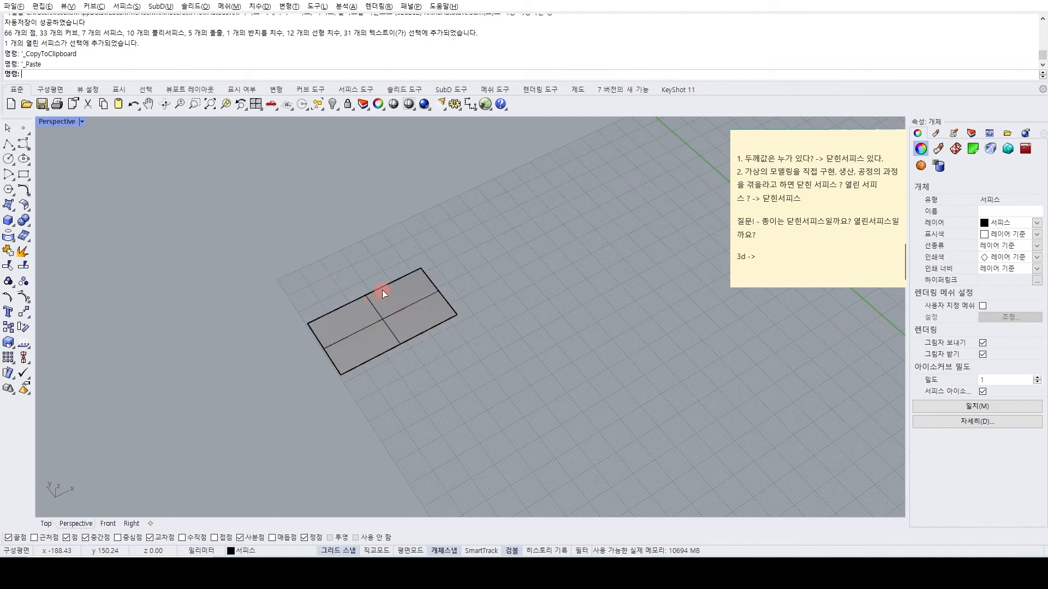
# Rotate one of the two overlapping rectangles 90° about its short axis so that it stands upright.
pyautogui.moveTo(339, 280); pyautogui.dragTo(422, 313, button='right')
pyautogui.click(422, 313)
pyautogui.click(429, 343)
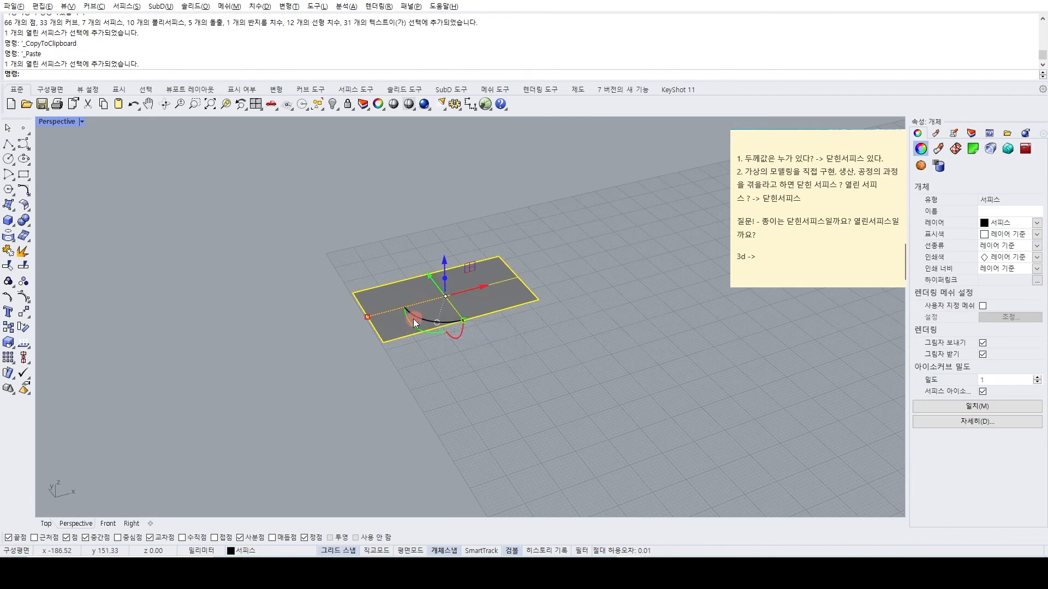
pyautogui.moveTo(410, 318); pyautogui.dragTo(464, 402)
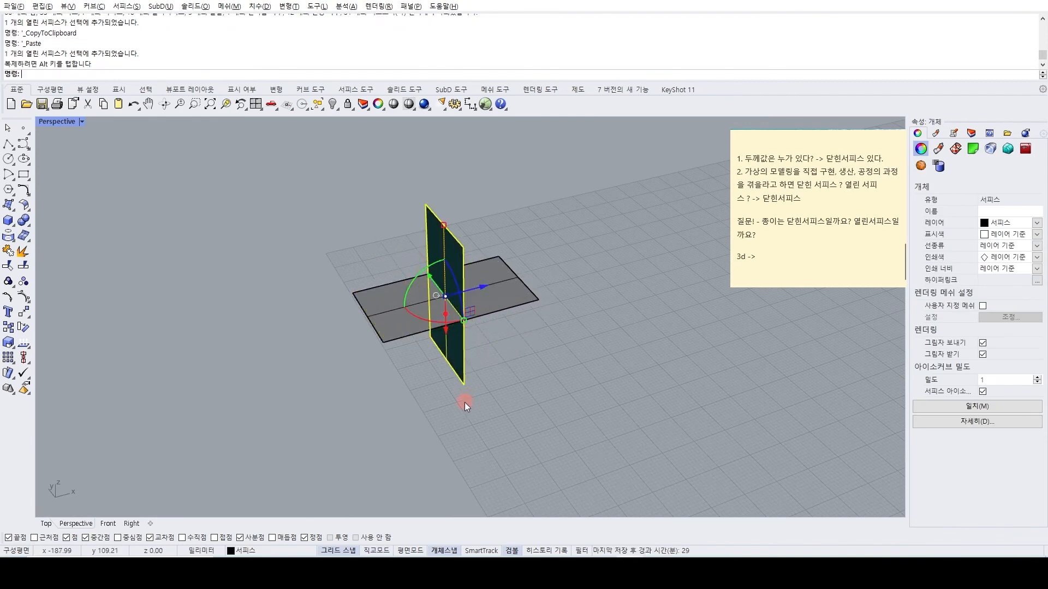
# Move the upright rectangle by its lower front corner onto the flat rectangle's front right corner.
pyautogui.write('M')
pyautogui.press('Return')
pyautogui.click(464, 385)
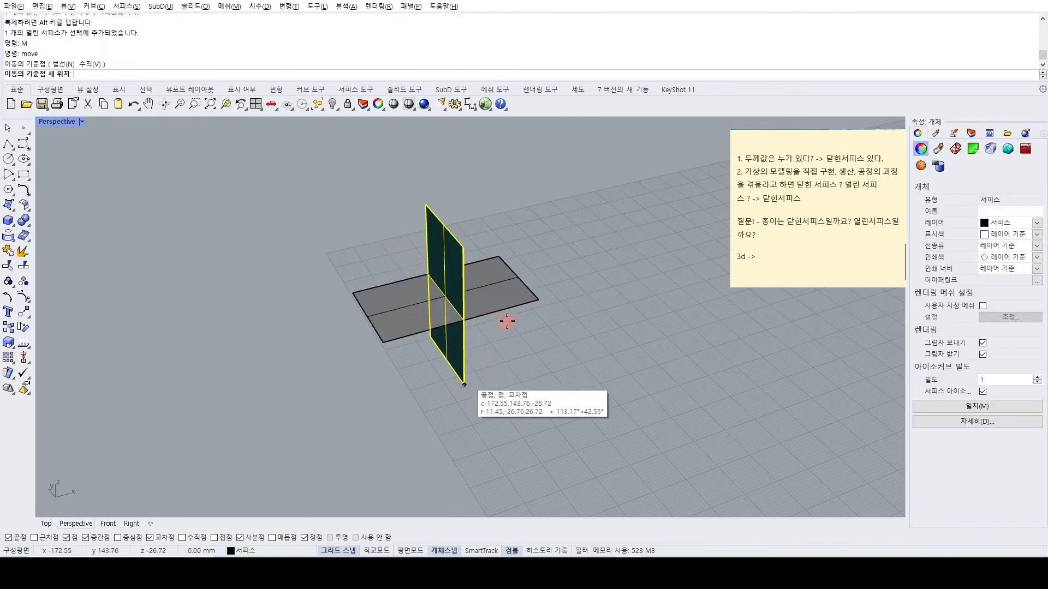
pyautogui.click(533, 300)
# Copy the upright rectangle from the flat rectangle's front right corner to its front left corner.
pyautogui.hotkey('ctrl', 'c')
pyautogui.press('Delete')
pyautogui.press('Return')
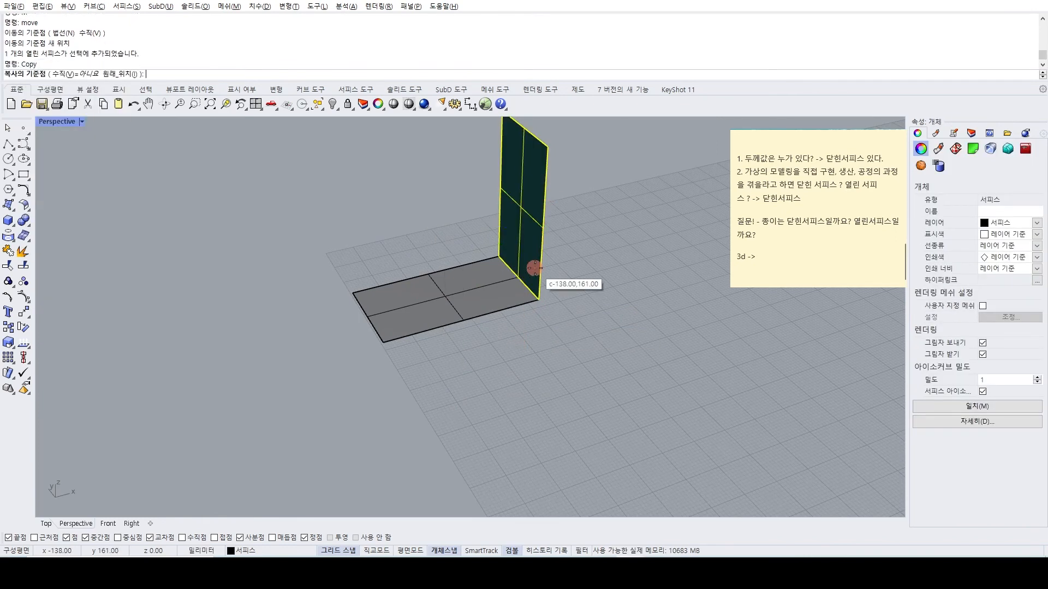
pyautogui.click(534, 300)
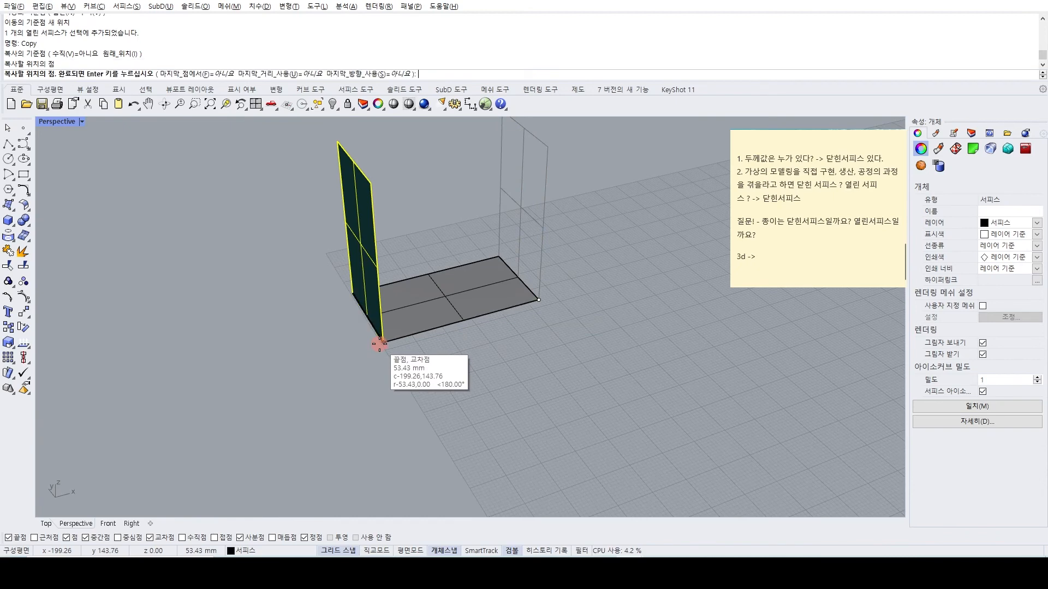
pyautogui.press('Return')
# Draw two lines connecting the matching upper corners of the two upright surfaces.
pyautogui.scroll(-6, 315, 361)
pyautogui.click(294, 359)
pyautogui.write('line')
pyautogui.press('Return')
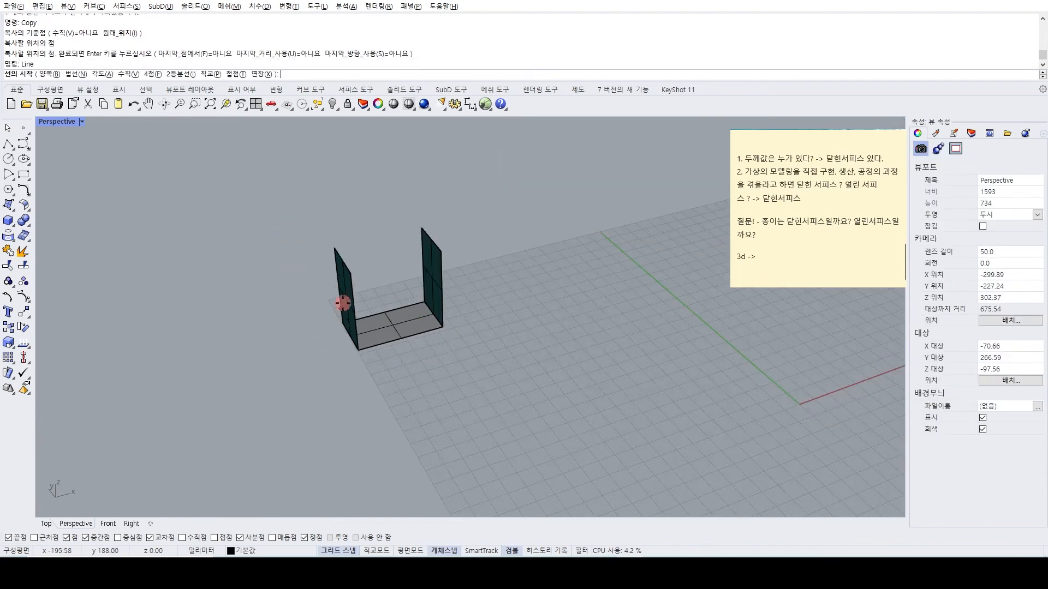
pyautogui.click(353, 278)
pyautogui.click(437, 253)
pyautogui.press('Return')
pyautogui.click(425, 229)
pyautogui.click(334, 252)
pyautogui.scroll(2, 317, 293)
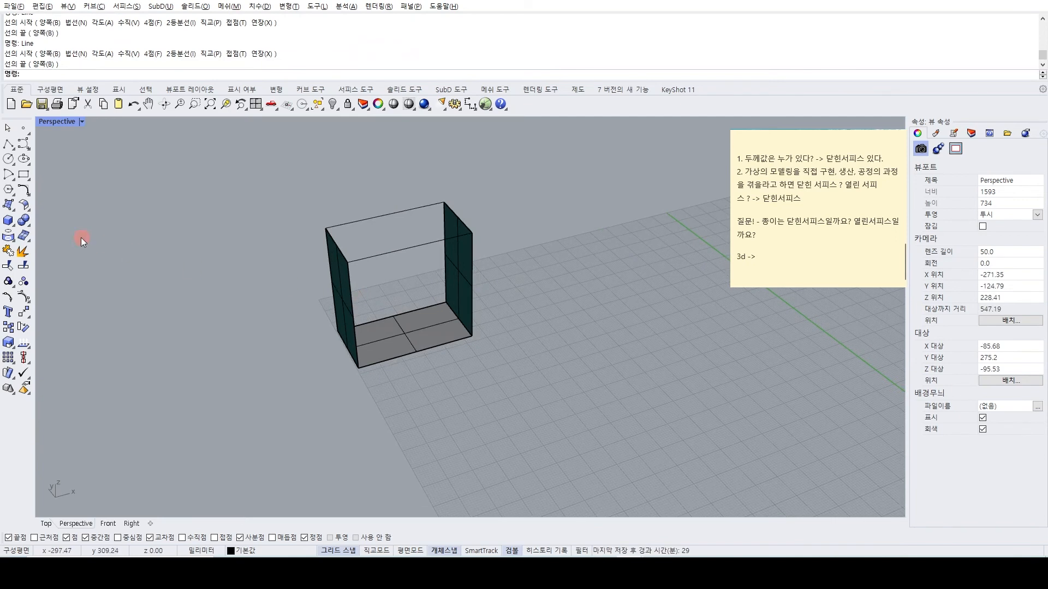
# Create a planar surface closing the front side from its upper line, two vertical edges and base edge.
pyautogui.click(10, 207)
pyautogui.click(363, 254)
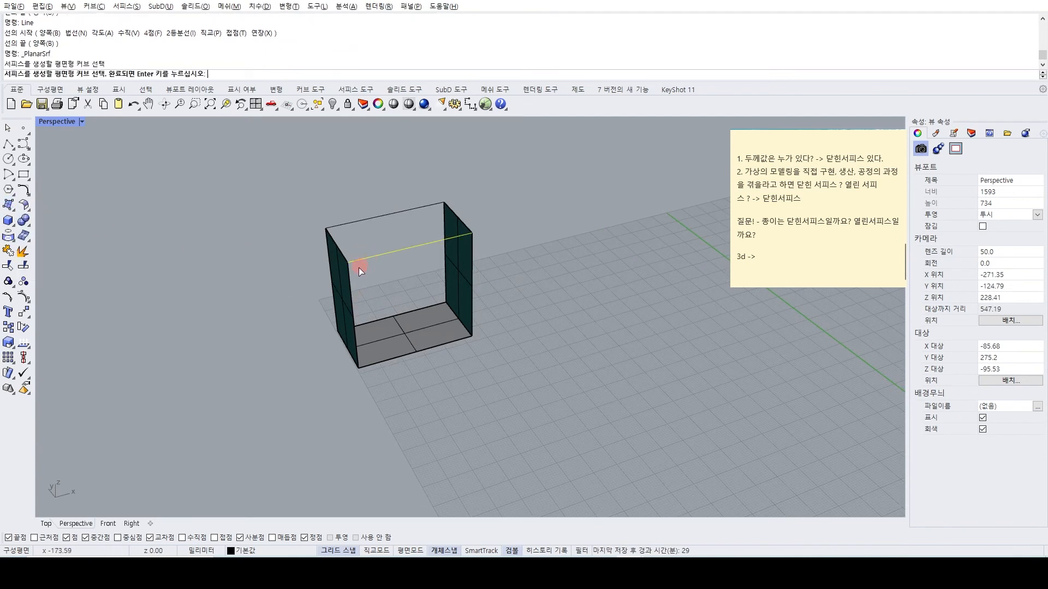
pyautogui.click(349, 279)
pyautogui.click(365, 366)
pyautogui.click(475, 256)
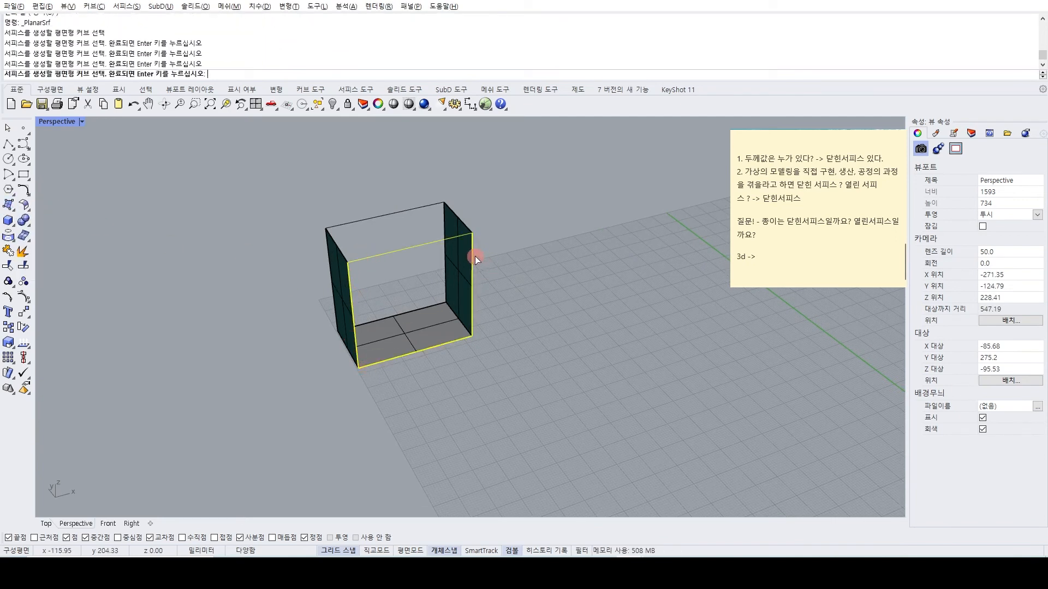
pyautogui.press('Return')
# Create a planar surface closing the back side of the box from its four boundary edges.
pyautogui.moveTo(409, 276); pyautogui.dragTo(492, 334, button='right')
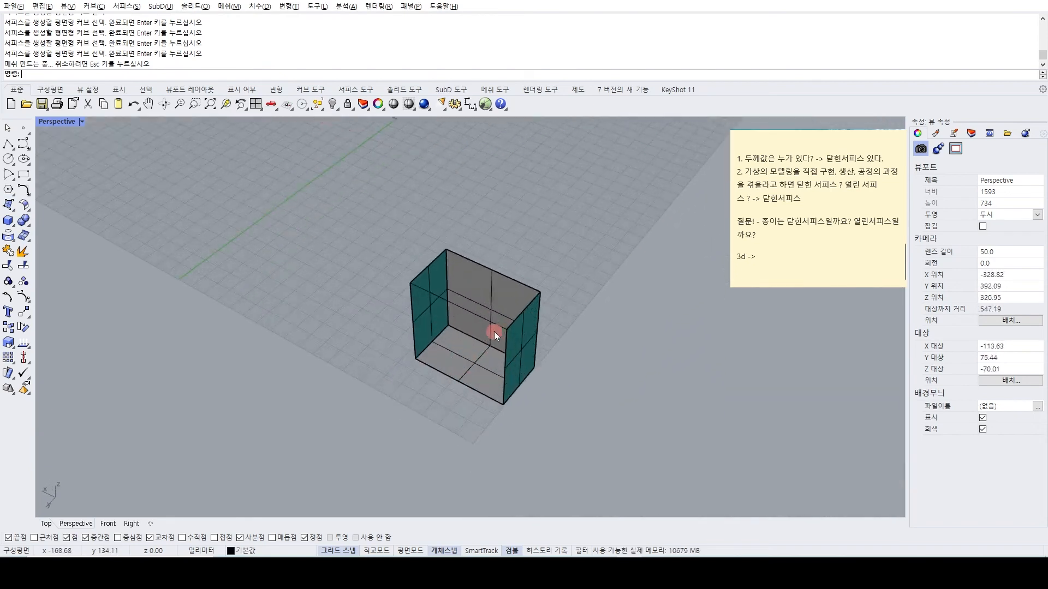
pyautogui.press('Return')
pyautogui.click(494, 326)
pyautogui.click(504, 345)
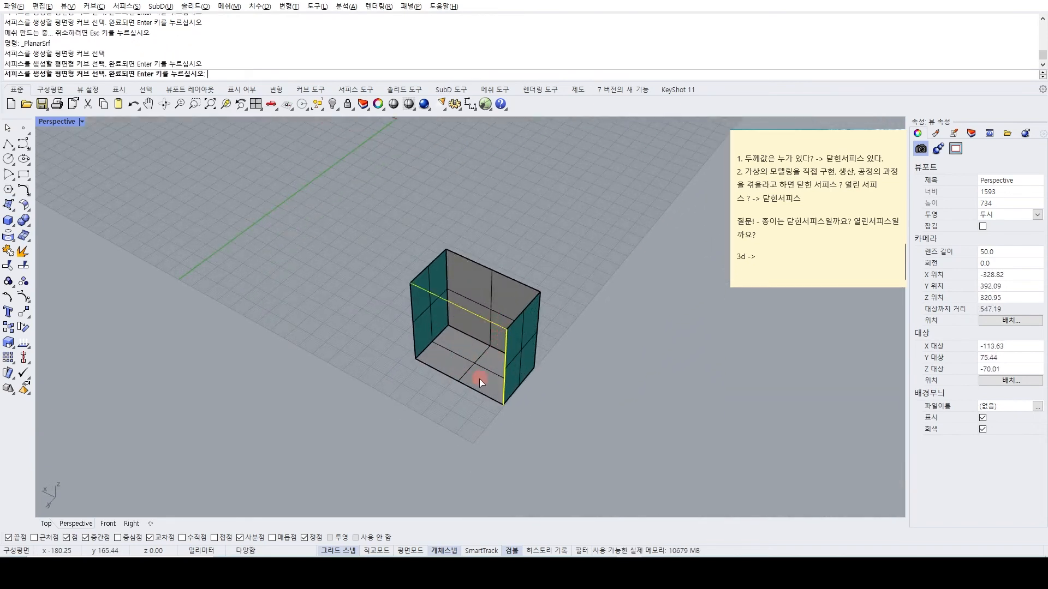
pyautogui.click(470, 388)
pyautogui.click(411, 313)
pyautogui.press('Return')
# Create a planar surface closing the top of the box from the two lines and the two upper edges.
pyautogui.moveTo(415, 311); pyautogui.dragTo(327, 368, button='right')
pyautogui.scroll(2, 326, 328)
pyautogui.press('Return')
pyautogui.click(318, 275)
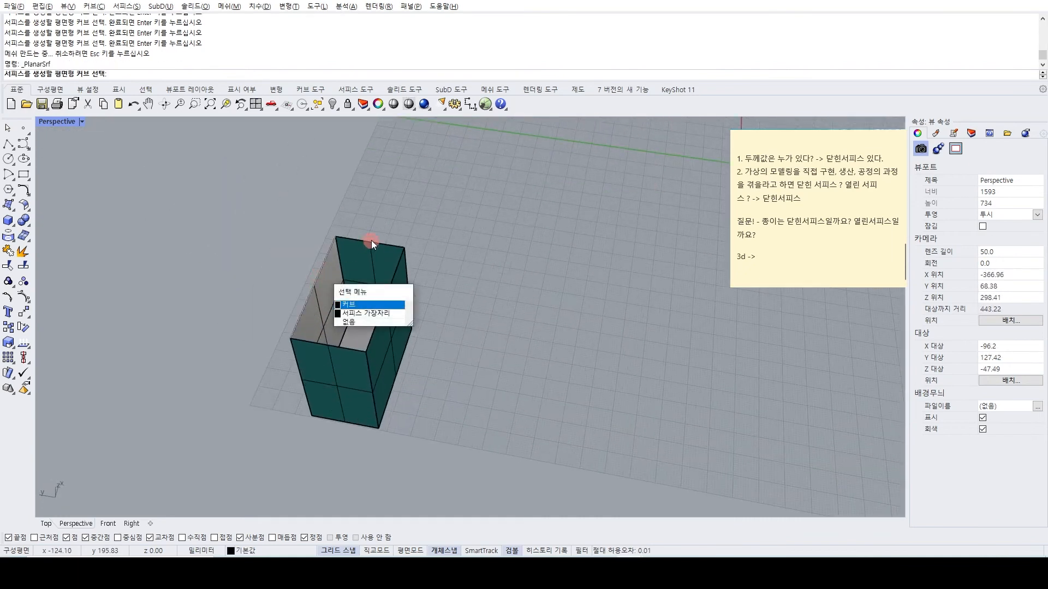
pyautogui.click(372, 241)
pyautogui.click(391, 281)
pyautogui.click(345, 348)
pyautogui.click(345, 347)
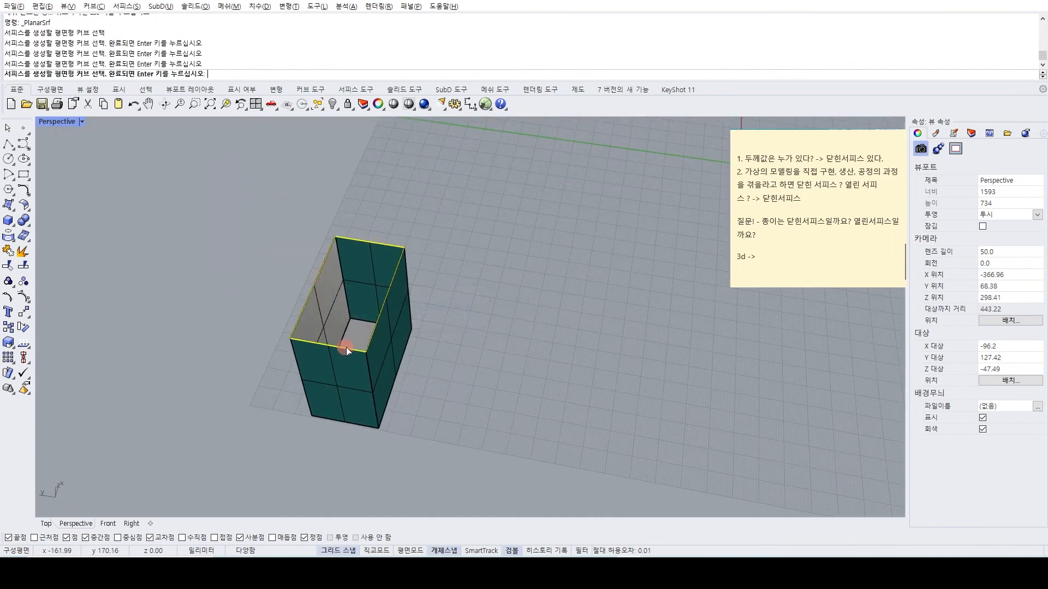
pyautogui.press('Return')
# Join all six faces into one polysurface and select it to check its object type.
pyautogui.scroll(-6, 366, 356)
pyautogui.hotkey('ctrl', 'a')
pyautogui.hotkey('ctrl', 'j')
pyautogui.click(266, 414)
pyautogui.moveTo(267, 414); pyautogui.dragTo(287, 362, button='right')
pyautogui.scroll(3, 397, 365)
pyautogui.click(397, 365)
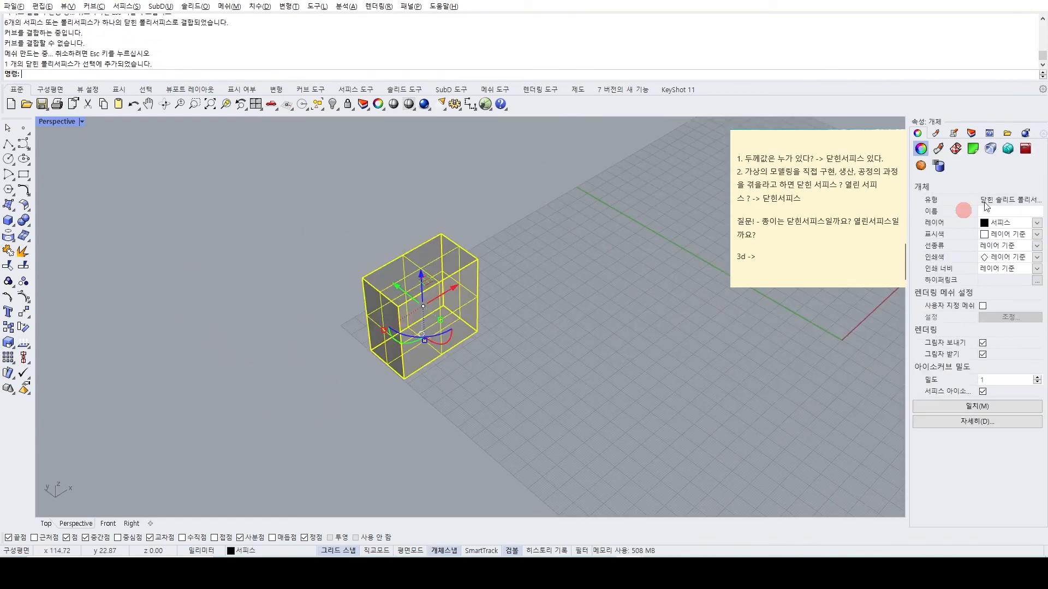
# Show all the hidden objects again and deselect the box.
pyautogui.hotkey('ctrl', 'alt', 'h')
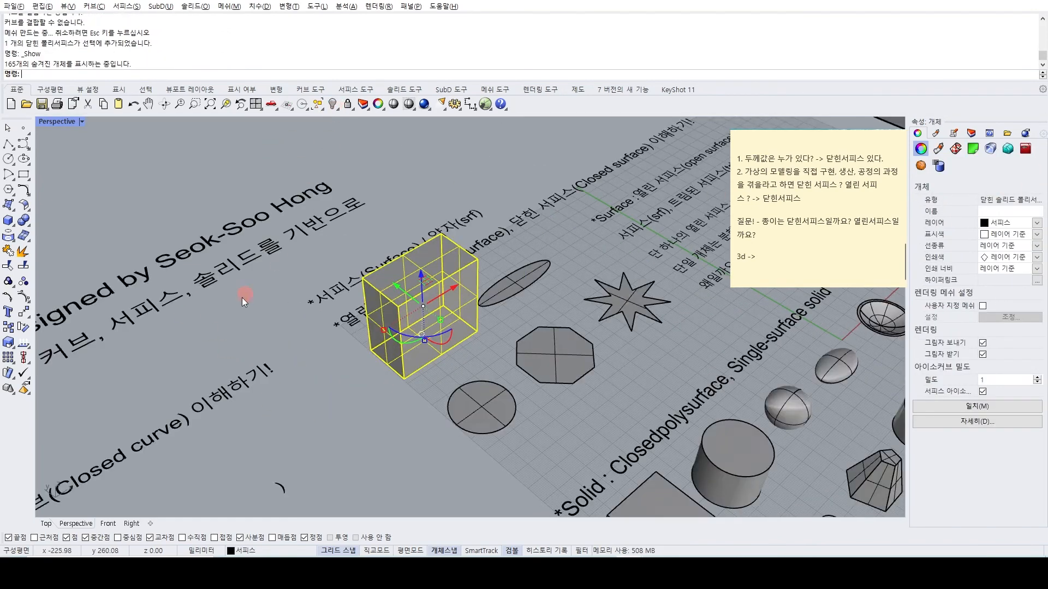
pyautogui.scroll(-3, 278, 368)
pyautogui.click(278, 366)
# Add the line "열린서피스도 모든 면을 다 매꾸면, 닫힌서피스가 될 수 있다." below "3d ->" in the sticky note.
pyautogui.click(833, 266)
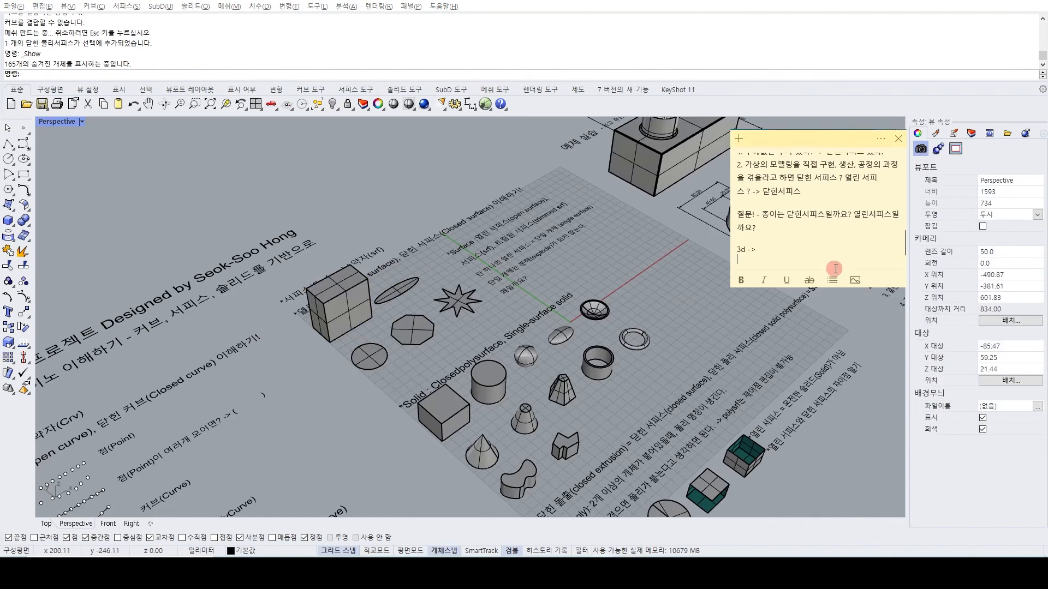
pyautogui.press('Return')
pyautogui.write('열린섶')
pyautogui.write('모드')
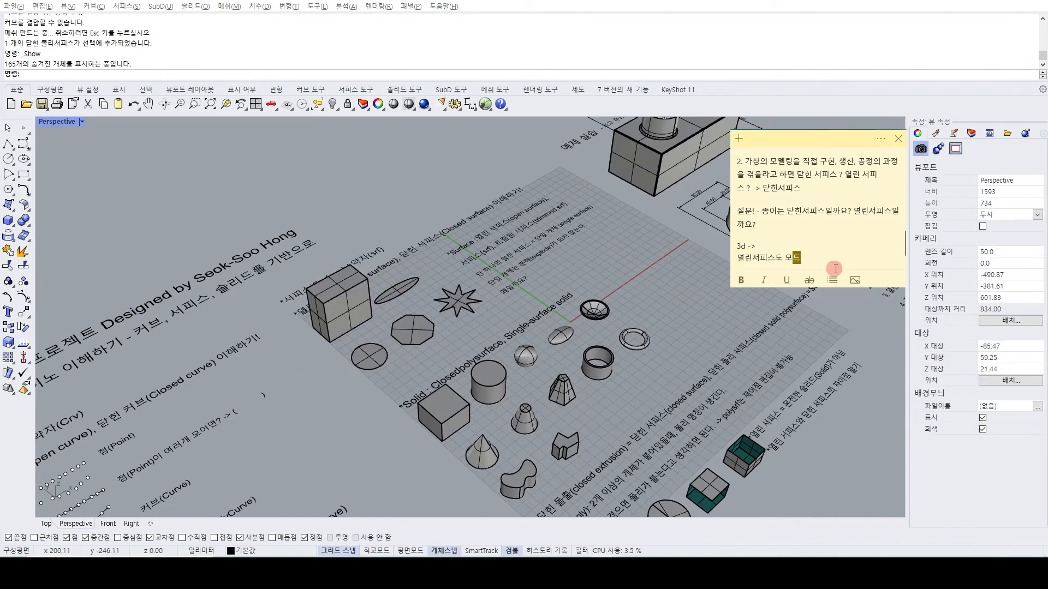
pyautogui.write('면을 다')
pyautogui.write(' 매끔')
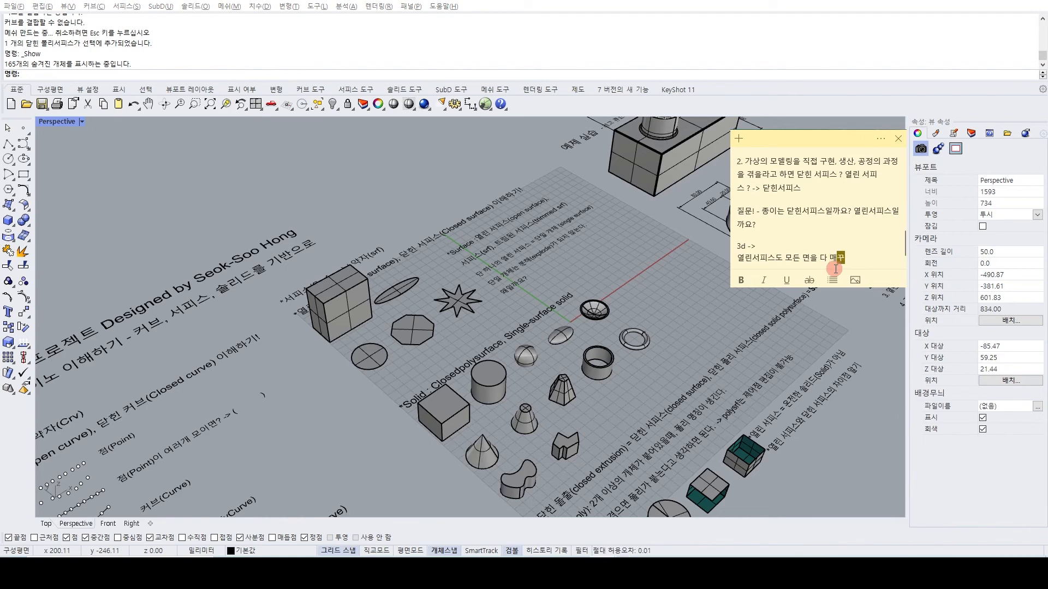
pyautogui.write('ㅁ')
pyautogui.write('ㄱ')
pyautogui.press('BackSpace')
pyautogui.write('꾸며 ㄴ')
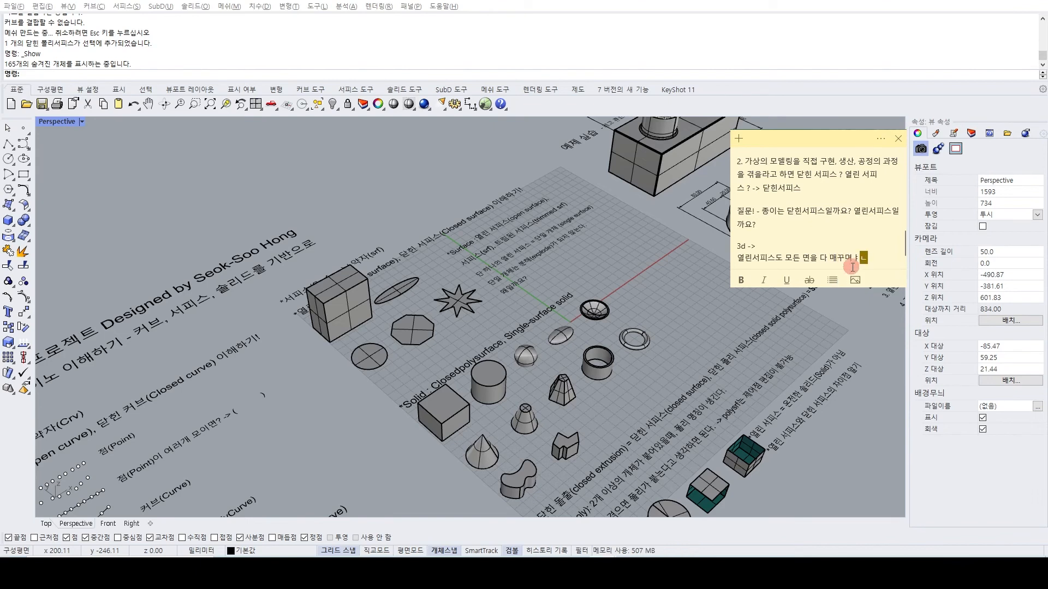
pyautogui.write('ㄴ 닫힌섬')
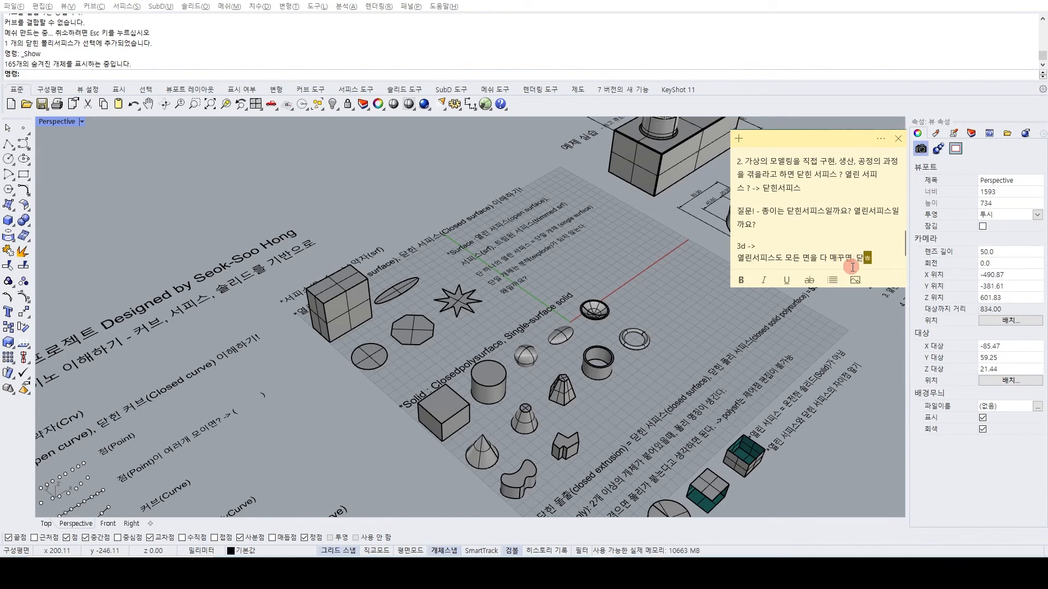
pyautogui.write('피스가 될 수 있다.')
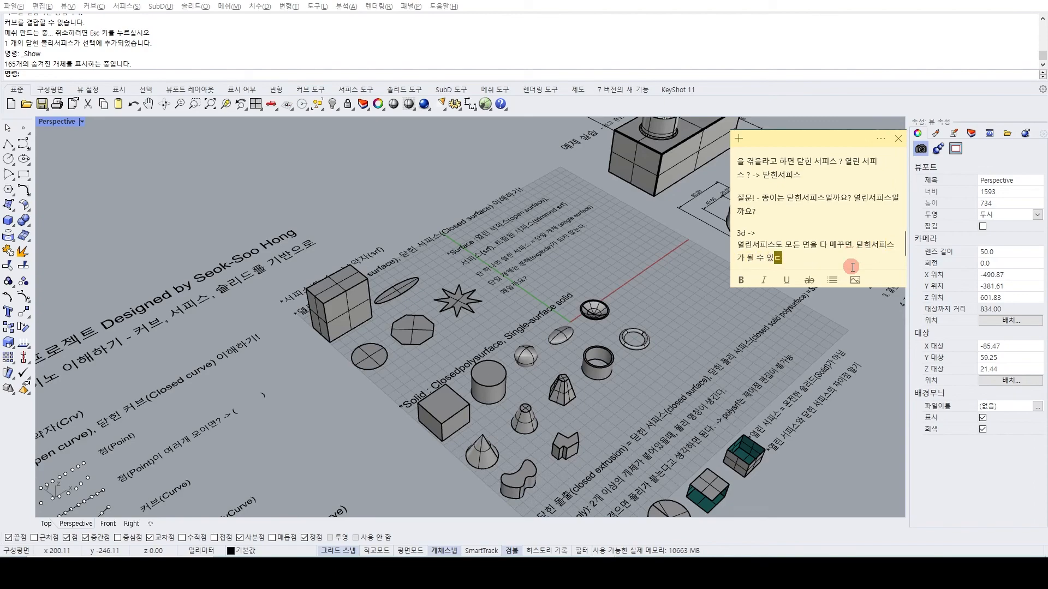
# Examine the sample solids and the text notes on closed extrusions and polysurfaces below them.
pyautogui.scroll(-4, 338, 422)
pyautogui.moveTo(456, 381); pyautogui.dragTo(360, 415, button='right')
pyautogui.keyDown('shift'); pyautogui.moveTo(360, 415); pyautogui.dragTo(349, 372, button='right'); pyautogui.keyUp('shift')
pyautogui.scroll(6, 370, 218)
pyautogui.moveTo(359, 301); pyautogui.dragTo(374, 338, button='right')
pyautogui.scroll(4, 388, 355)
pyautogui.scroll(-5, 456, 375)
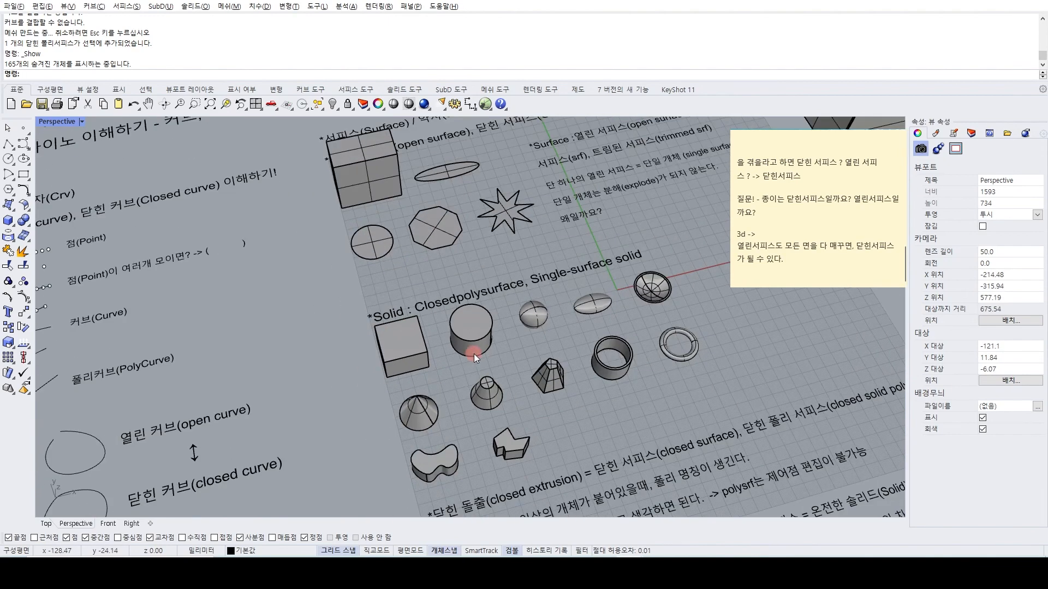
pyautogui.scroll(3, 491, 371)
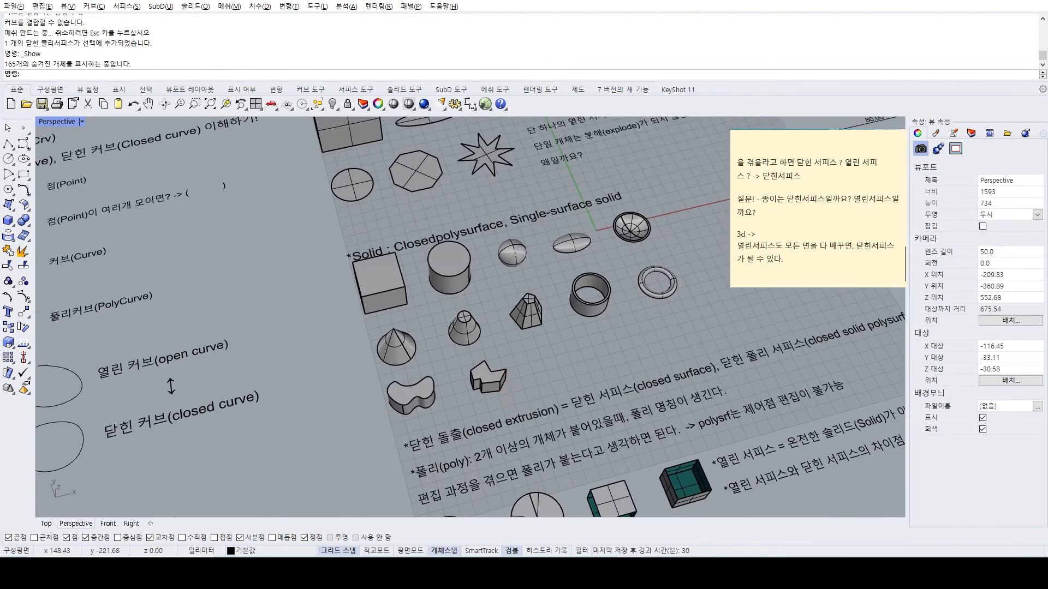
pyautogui.scroll(-2, 404, 306)
pyautogui.scroll(5, 385, 311)
pyautogui.scroll(-4, 336, 282)
pyautogui.scroll(2, 343, 274)
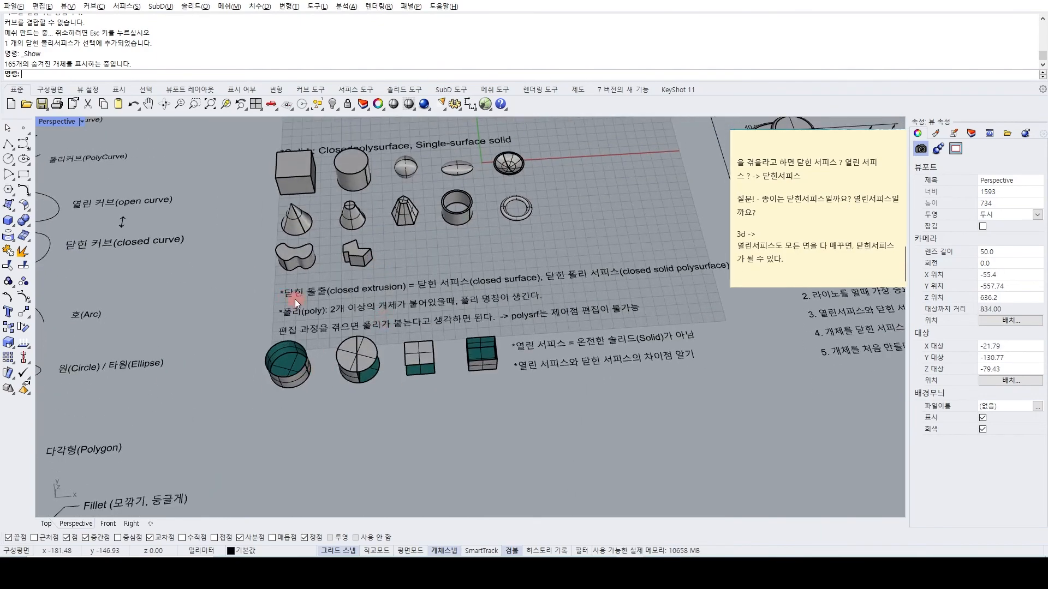
# Examine the open polysurface examples up close and select the cylinder without a top cap to check its object type.
pyautogui.scroll(1, 315, 346)
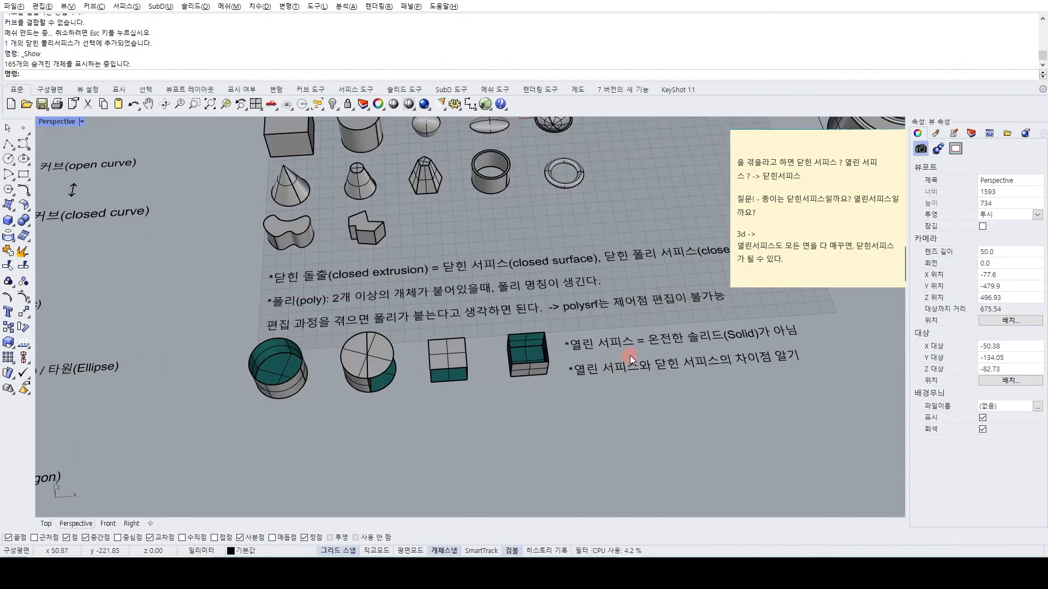
pyautogui.scroll(1, 629, 356)
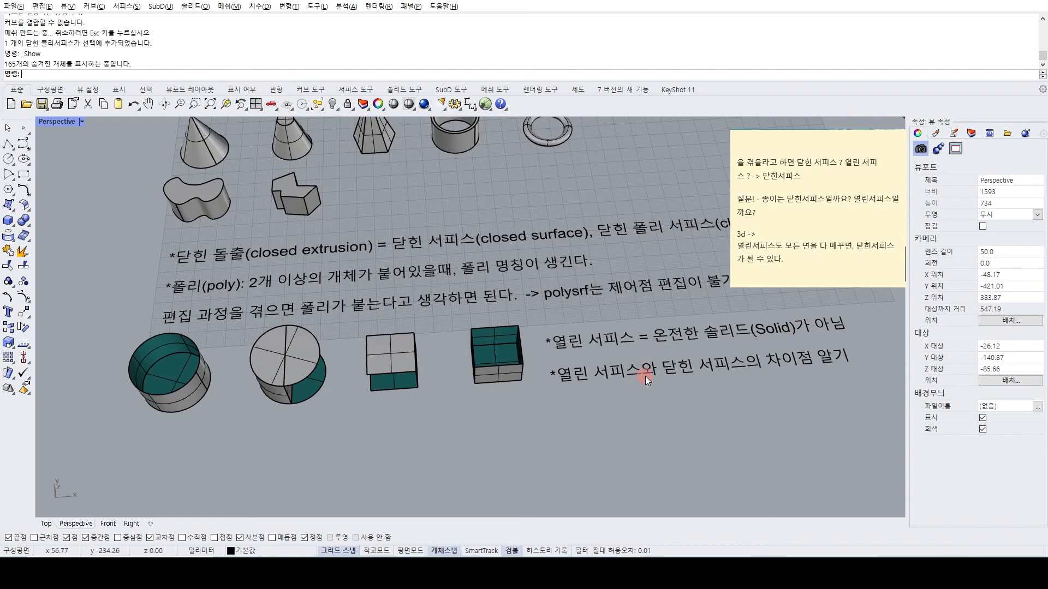
pyautogui.scroll(-5, 589, 329)
pyautogui.moveTo(589, 329); pyautogui.dragTo(585, 342, button='right')
pyautogui.scroll(7, 377, 379)
pyautogui.moveTo(369, 385); pyautogui.dragTo(391, 362, button='right')
pyautogui.scroll(2, 391, 362)
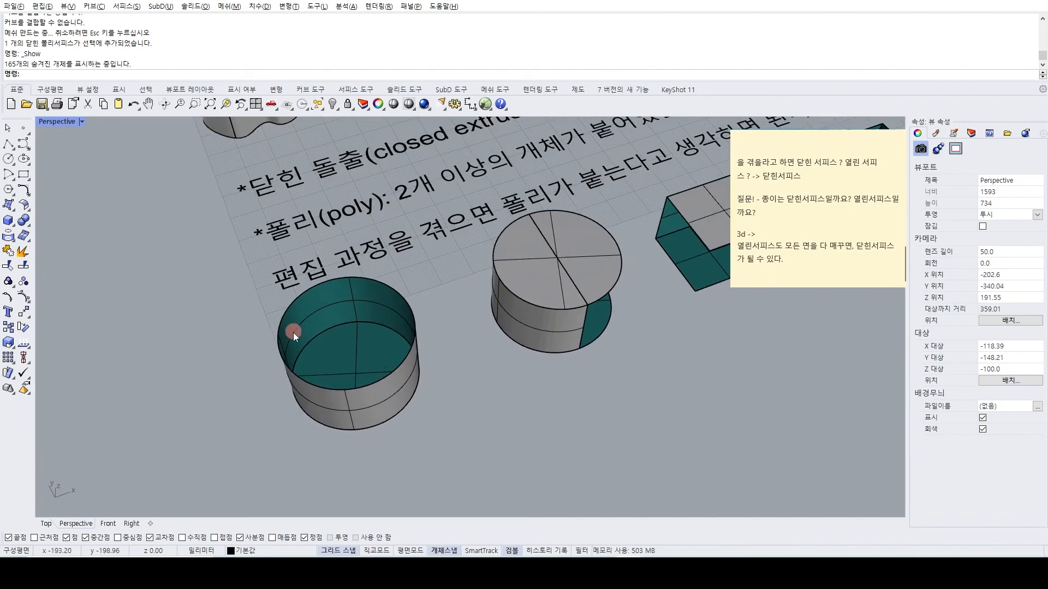
pyautogui.moveTo(322, 341); pyautogui.dragTo(338, 300, button='right')
pyautogui.scroll(-5, 312, 365)
pyautogui.scroll(5, 349, 312)
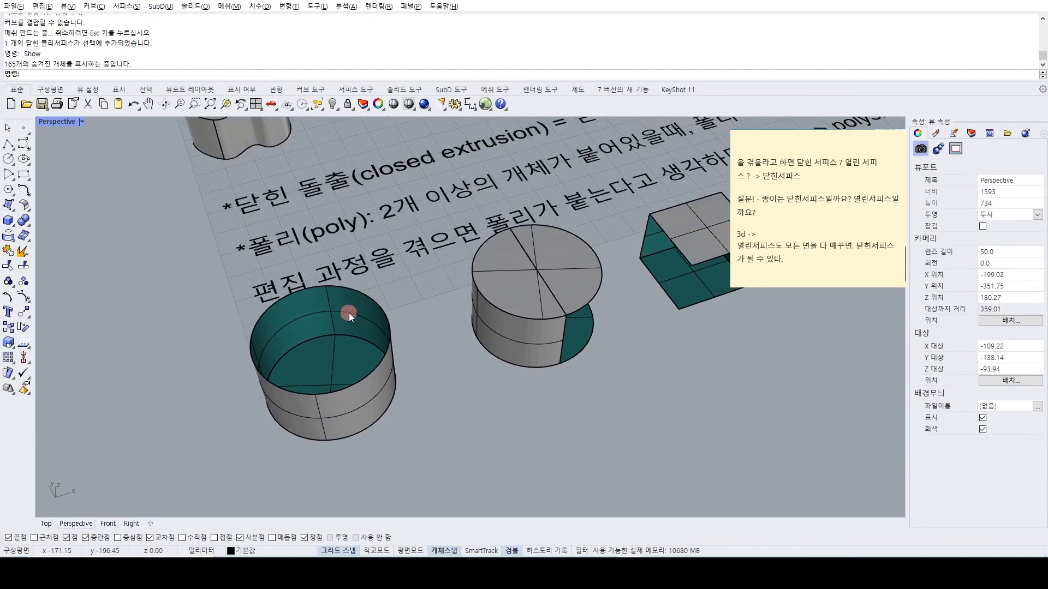
pyautogui.scroll(2, 369, 315)
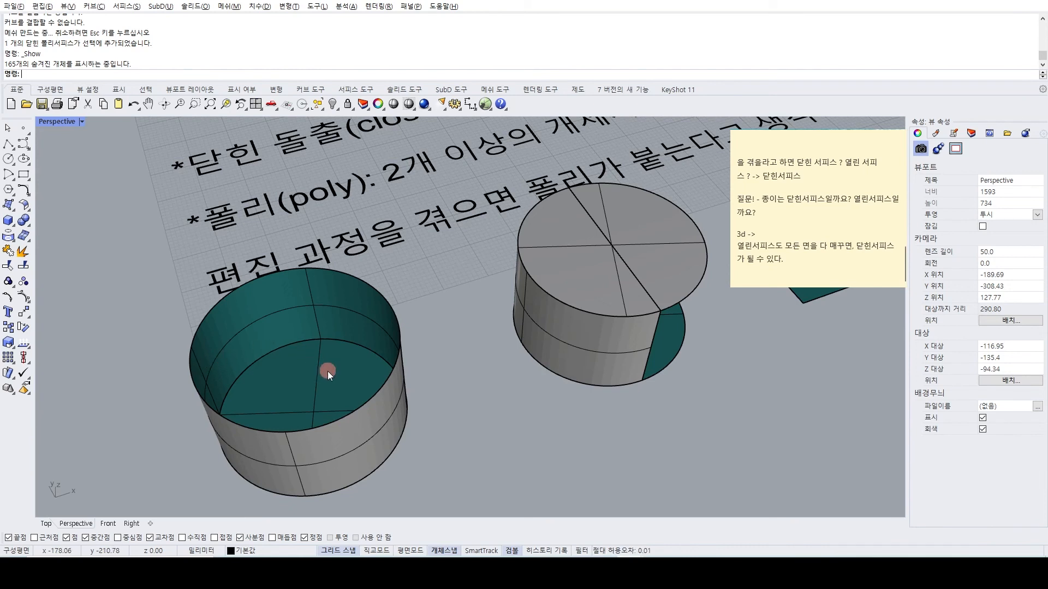
pyautogui.click(308, 369)
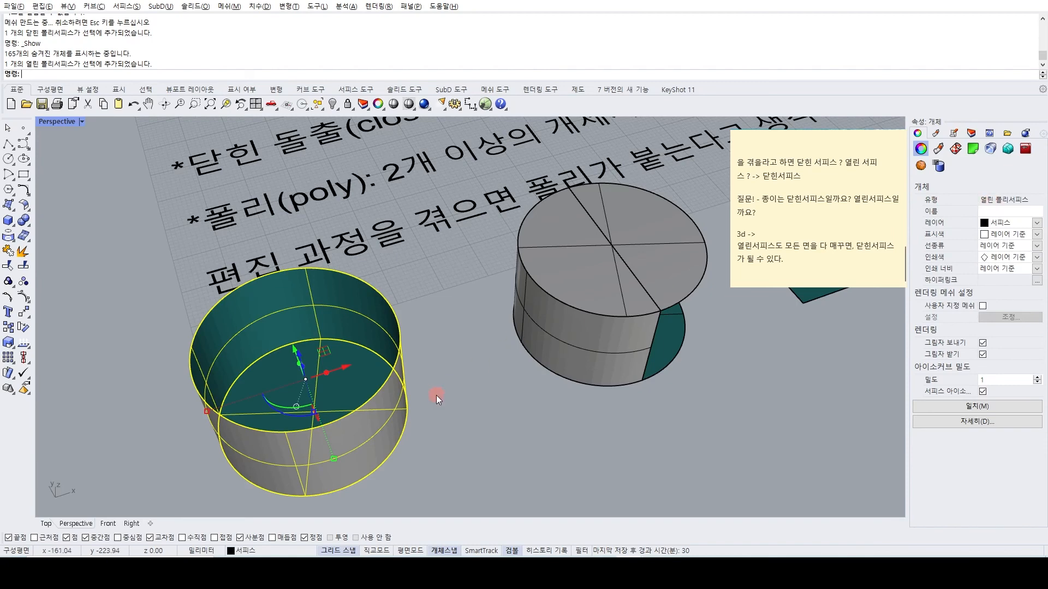
# Cap the open top of the cylinder without a lid to make it a closed solid.
pyautogui.click(447, 372)
pyautogui.scroll(2, 392, 342)
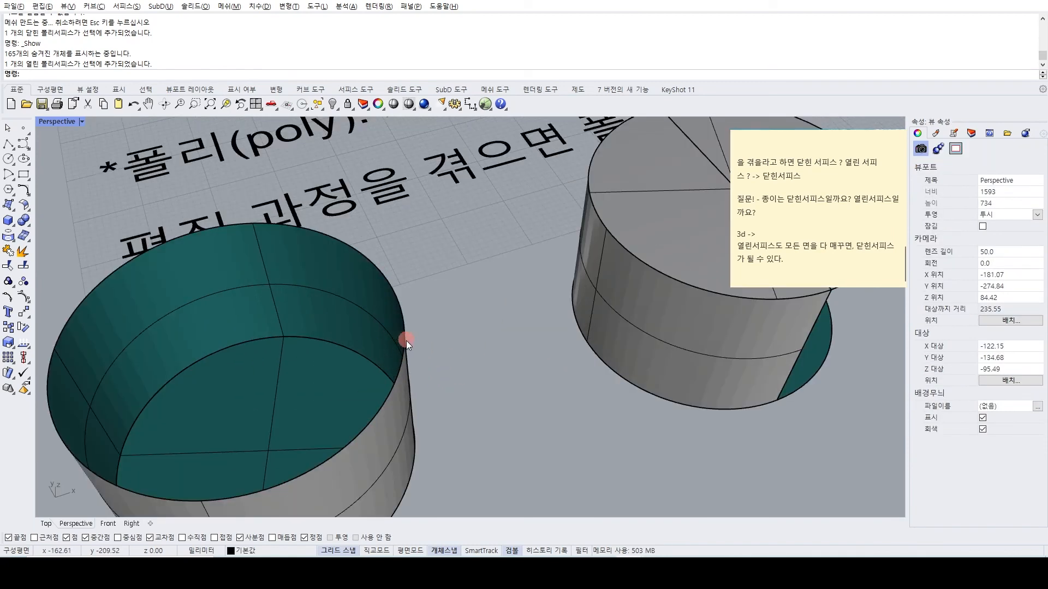
pyautogui.scroll(2, 404, 342)
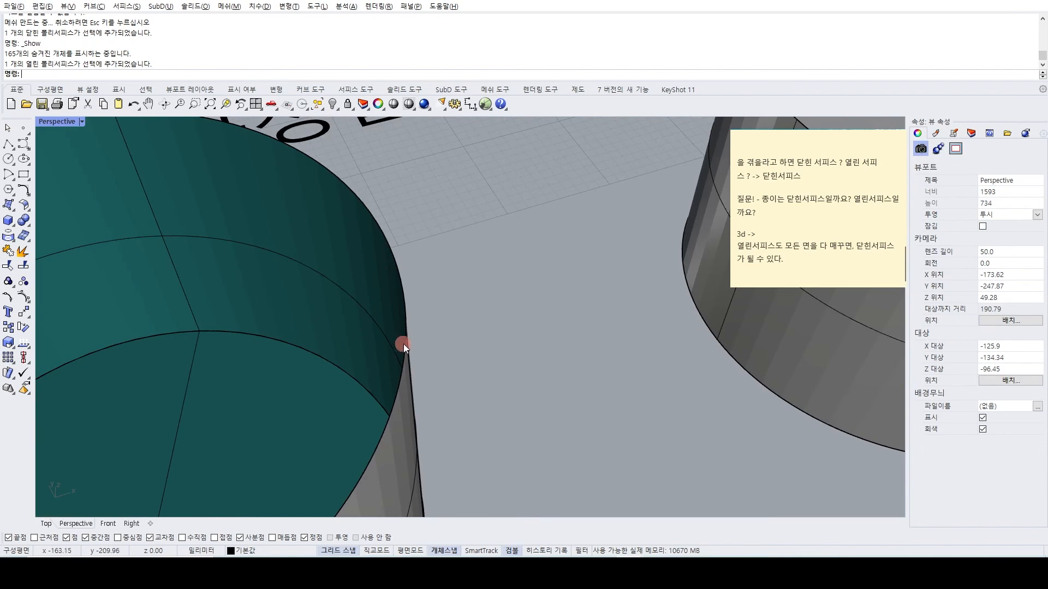
pyautogui.scroll(-5, 409, 341)
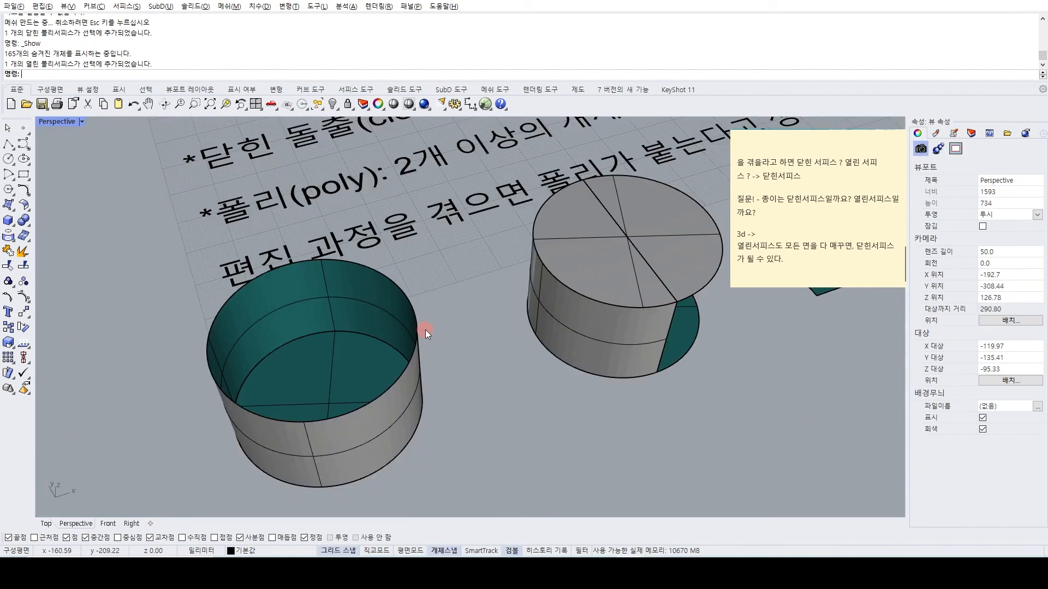
pyautogui.click(371, 307)
pyautogui.write('Cap')
pyautogui.press('Return')
# Shell the capped cylinder with a thickness of 1 mm and its top face removed, and undo the shell after inspecting the rim.
pyautogui.write('Shg')
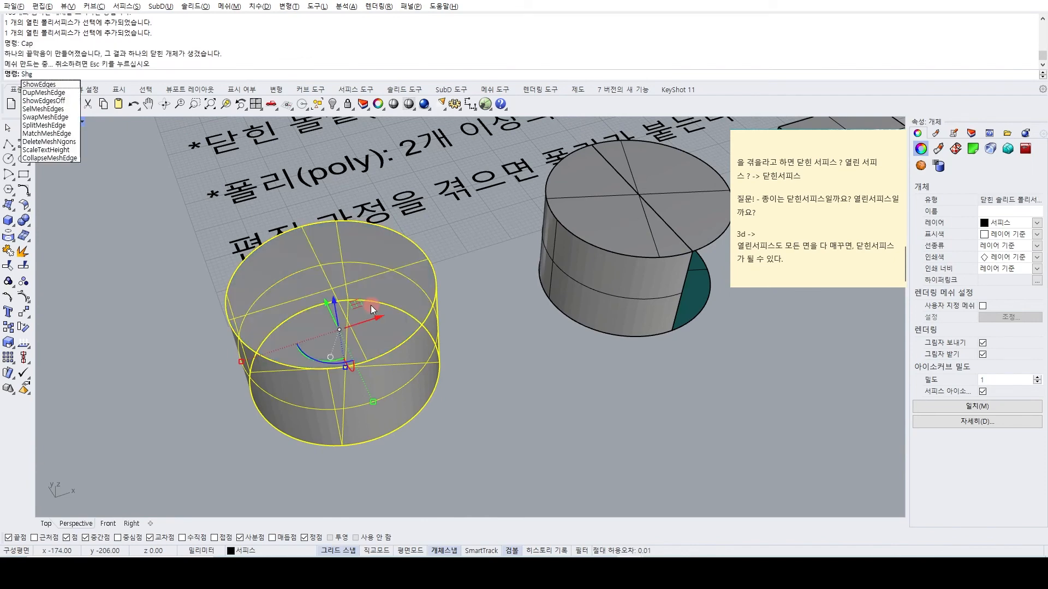
pyautogui.press('BackSpace')
pyautogui.write('ell')
pyautogui.press('Return')
pyautogui.click(371, 306)
pyautogui.press('Return')
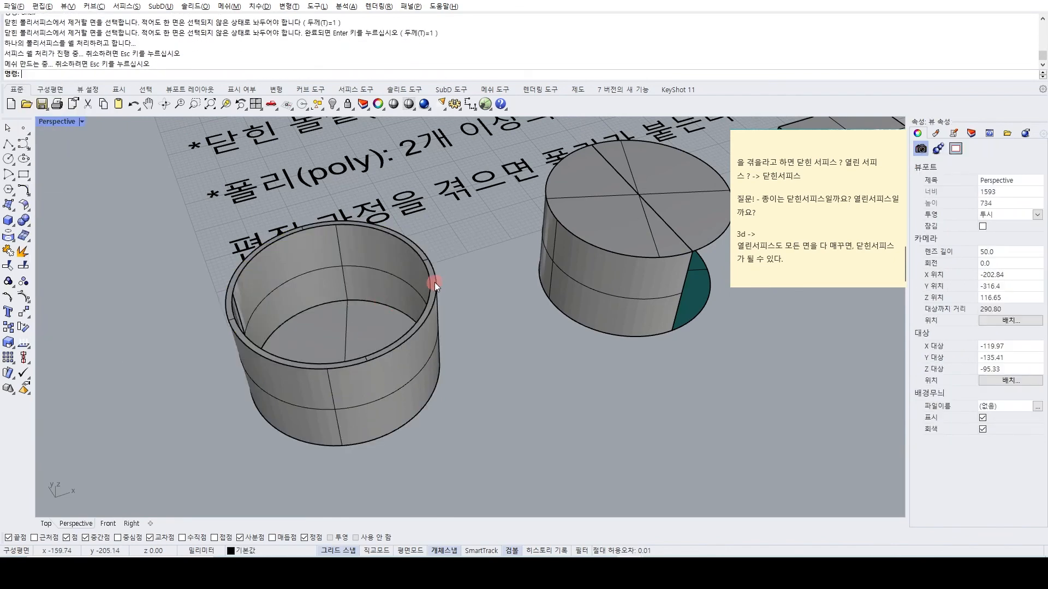
pyautogui.scroll(5, 435, 283)
pyautogui.scroll(-2, 402, 217)
pyautogui.hotkey('ctrl', 'z')
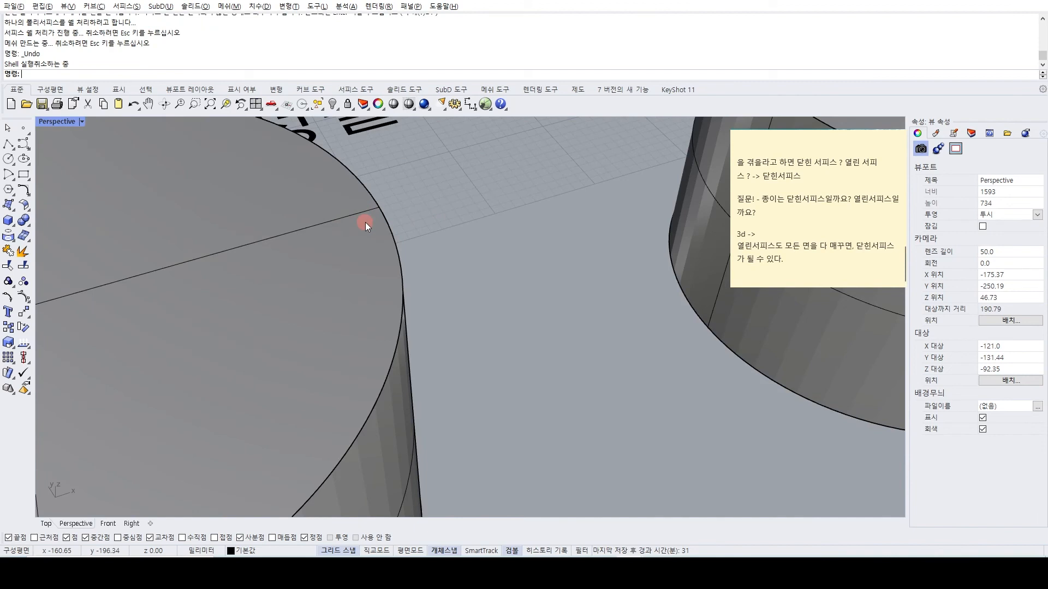
# Shell the capped cylinder with a thickness of 0.02 mm, removing its top face, and inspect the thin wall up close.
pyautogui.press('Return')
pyautogui.write('0.02')
pyautogui.press('Return')
pyautogui.click(345, 226)
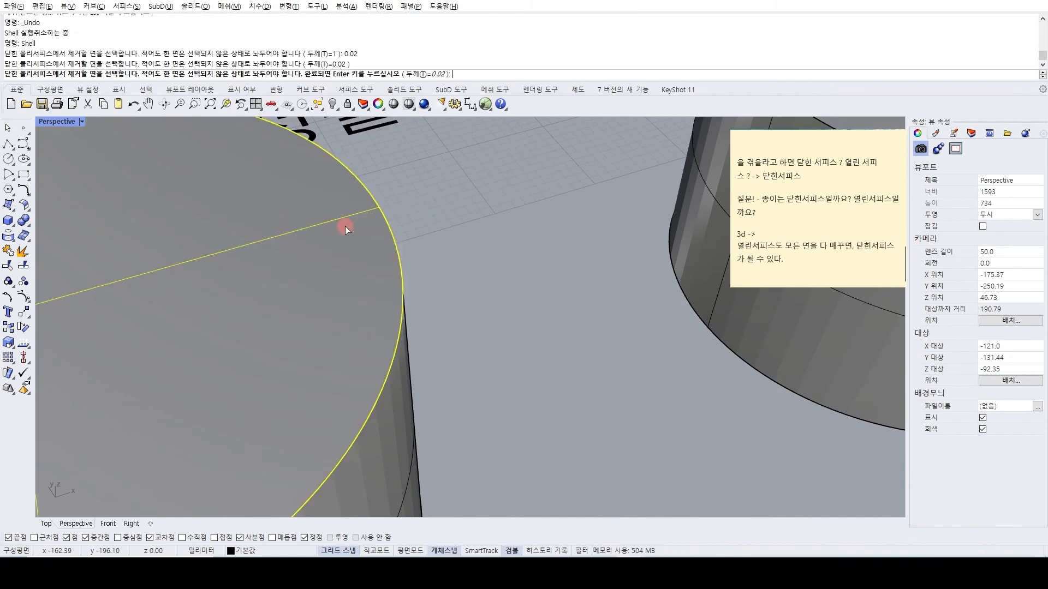
pyautogui.press('Return')
pyautogui.scroll(2, 408, 202)
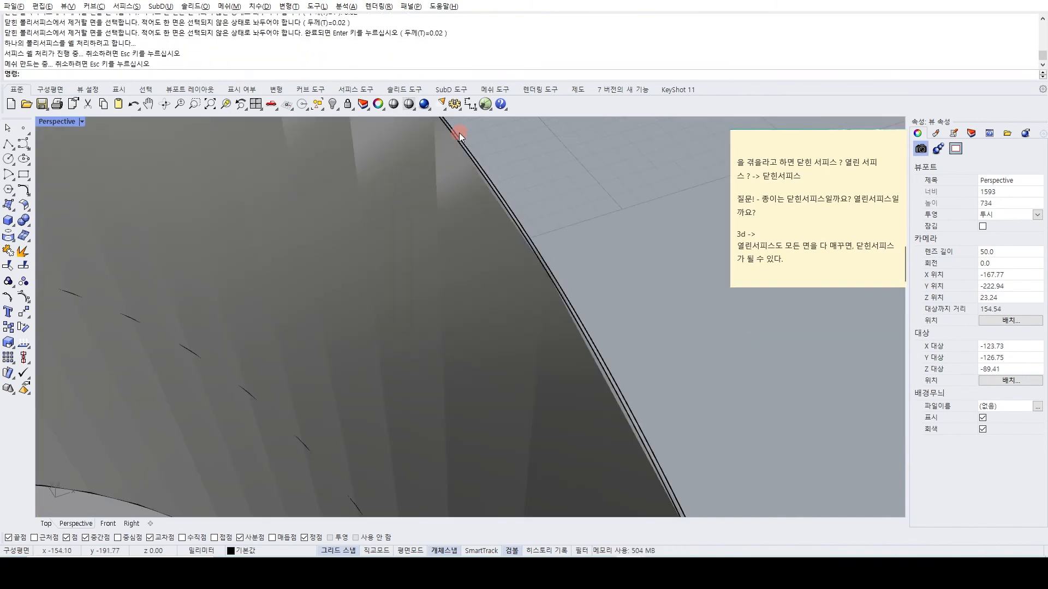
# Undo the thin shell and the cap on the cylinder.
pyautogui.scroll(-5, 464, 180)
pyautogui.hotkey('ctrl', 'z')
pyautogui.scroll(-1, 508, 316)
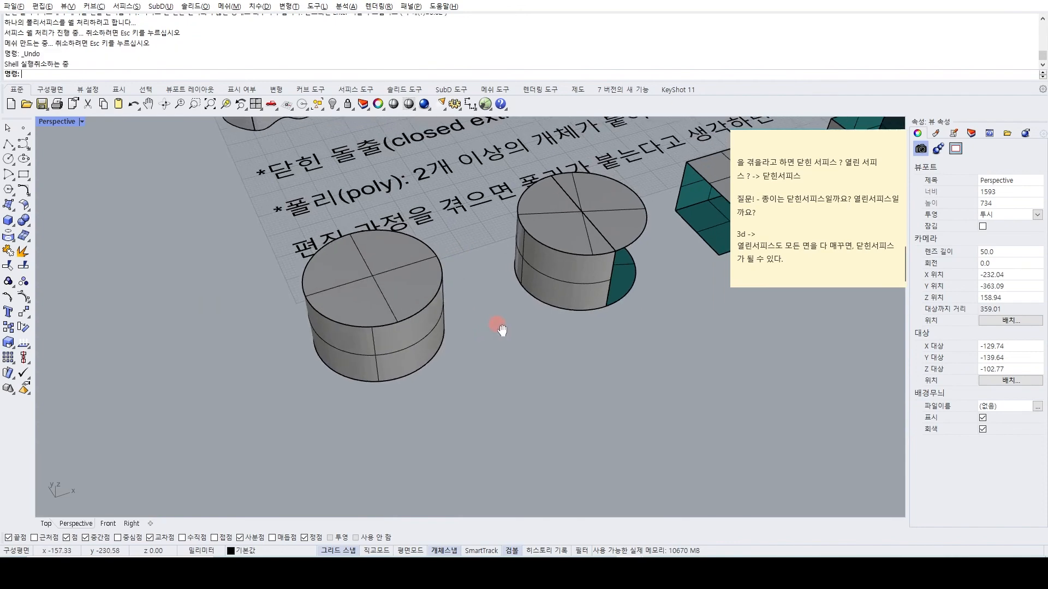
pyautogui.hotkey('ctrl', 'z')
pyautogui.scroll(-4, 404, 264)
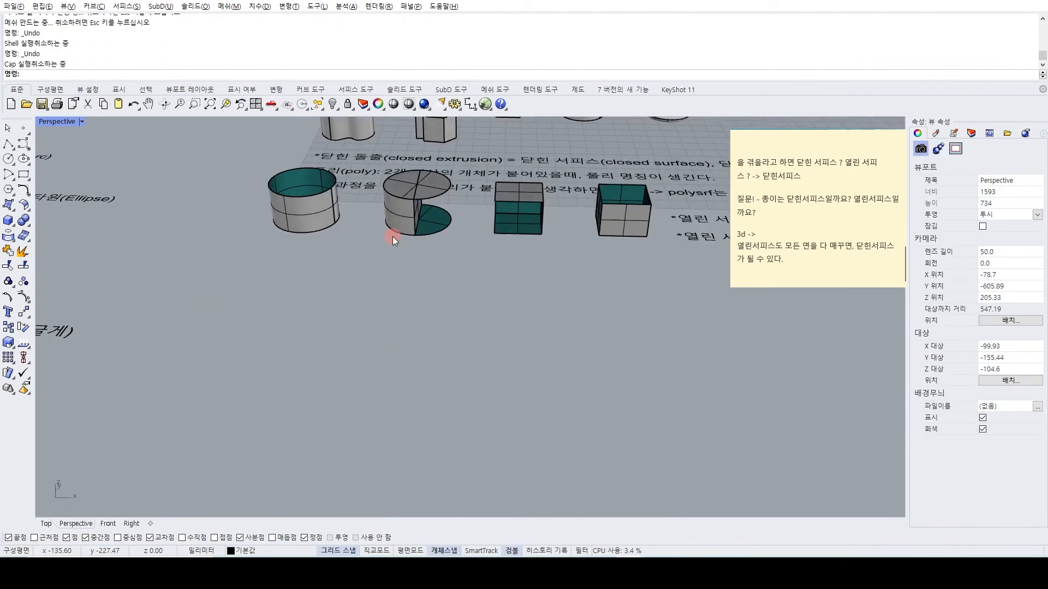
# Examine the other open polysurface examples and the notes on closed extrusions and the term poly above them.
pyautogui.moveTo(394, 225); pyautogui.dragTo(365, 258, button='right')
pyautogui.scroll(2, 391, 248)
pyautogui.scroll(6, 411, 279)
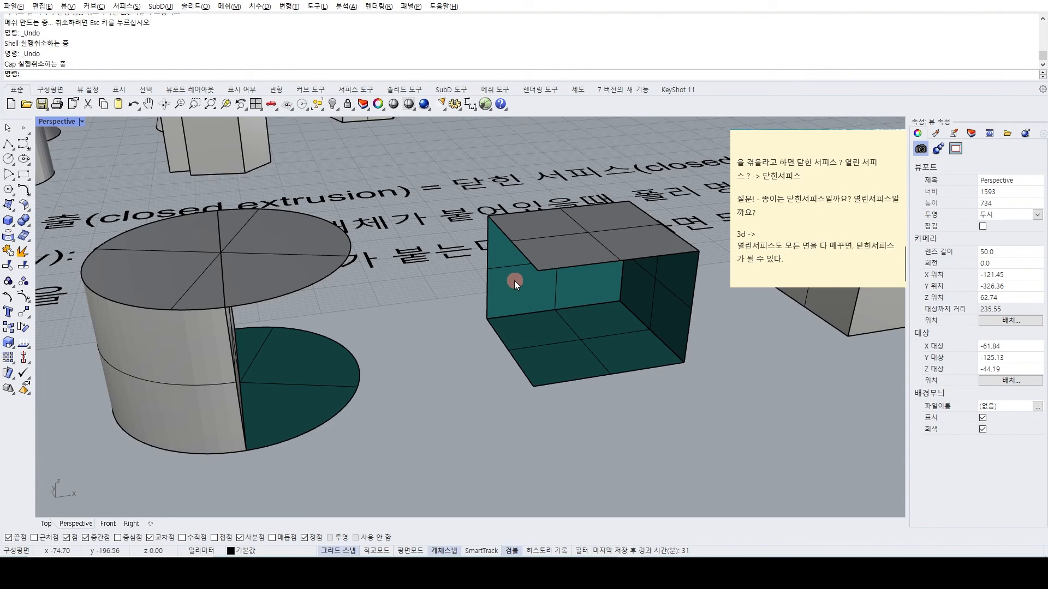
pyautogui.moveTo(565, 330); pyautogui.dragTo(453, 328, button='right')
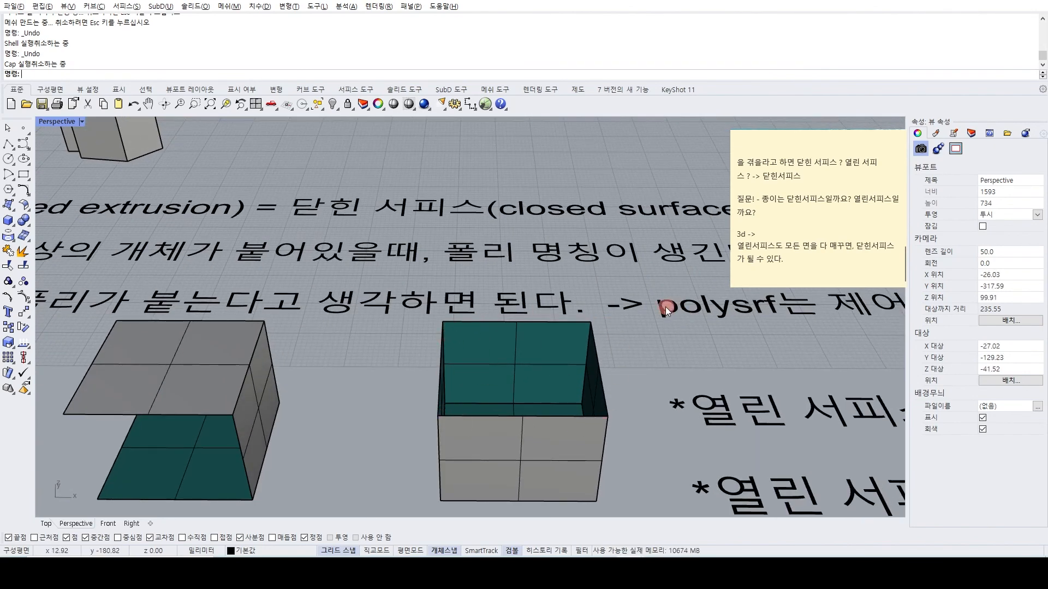
pyautogui.scroll(-8, 666, 307)
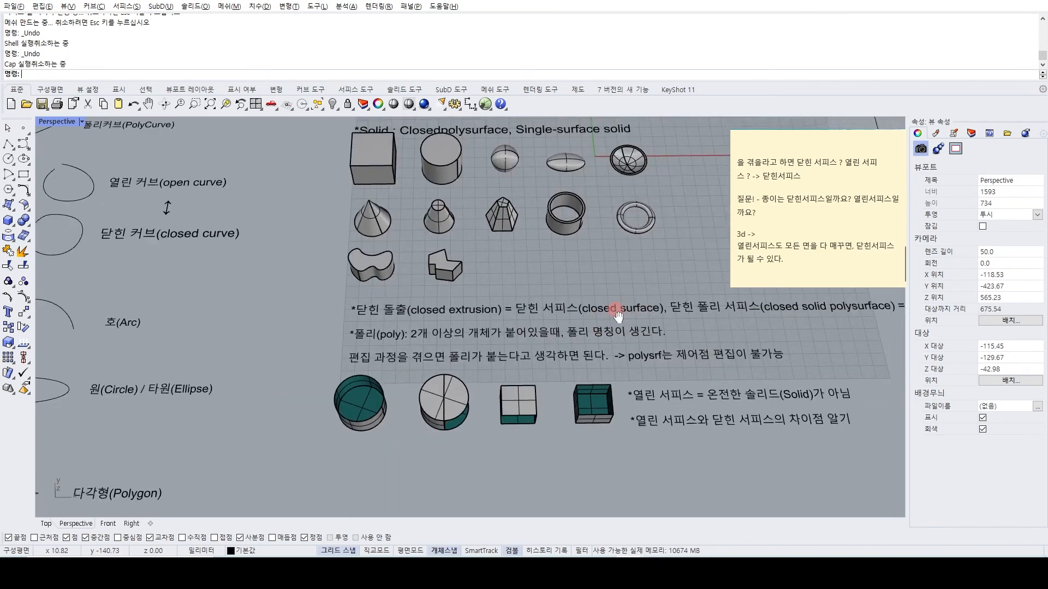
pyautogui.moveTo(618, 315); pyautogui.dragTo(506, 325, button='right')
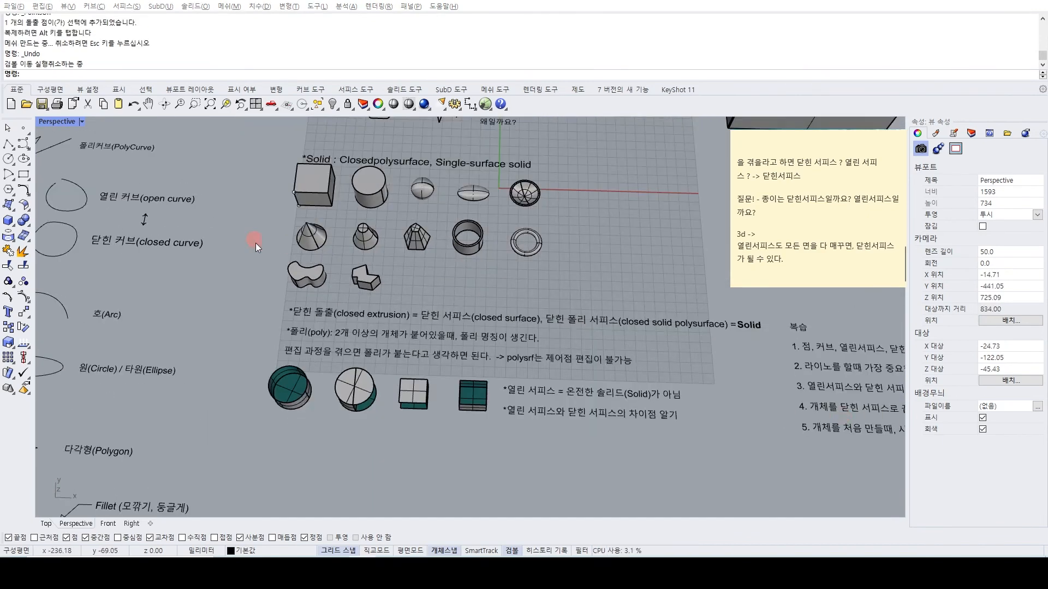
pyautogui.scroll(3, 305, 339)
pyautogui.moveTo(379, 348); pyautogui.dragTo(478, 354, button='right')
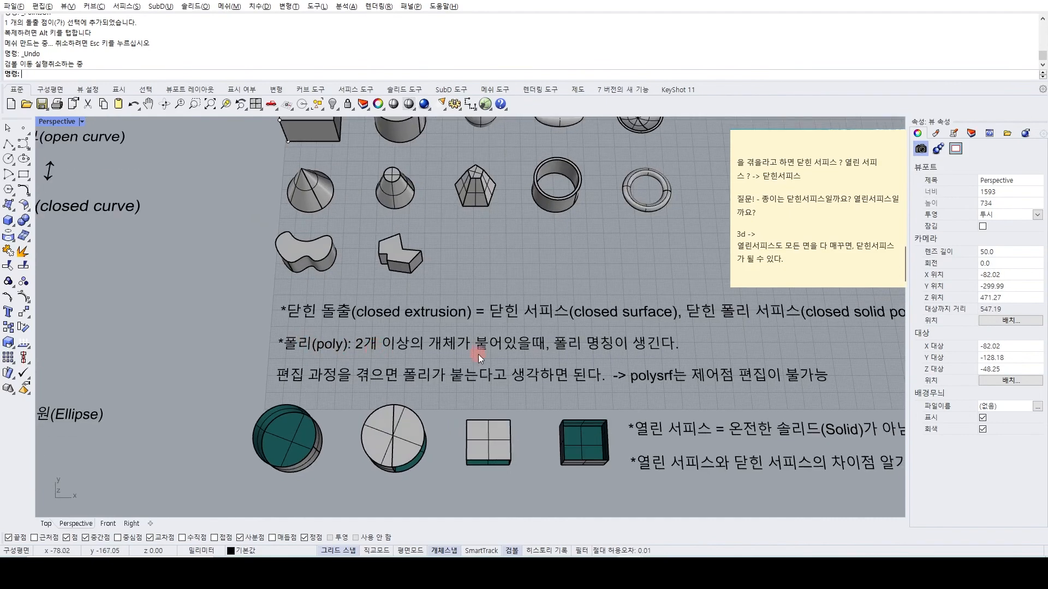
# Draw a rectangle corner to corner in the empty area beside the curve examples.
pyautogui.scroll(-3, 632, 346)
pyautogui.scroll(3, 267, 314)
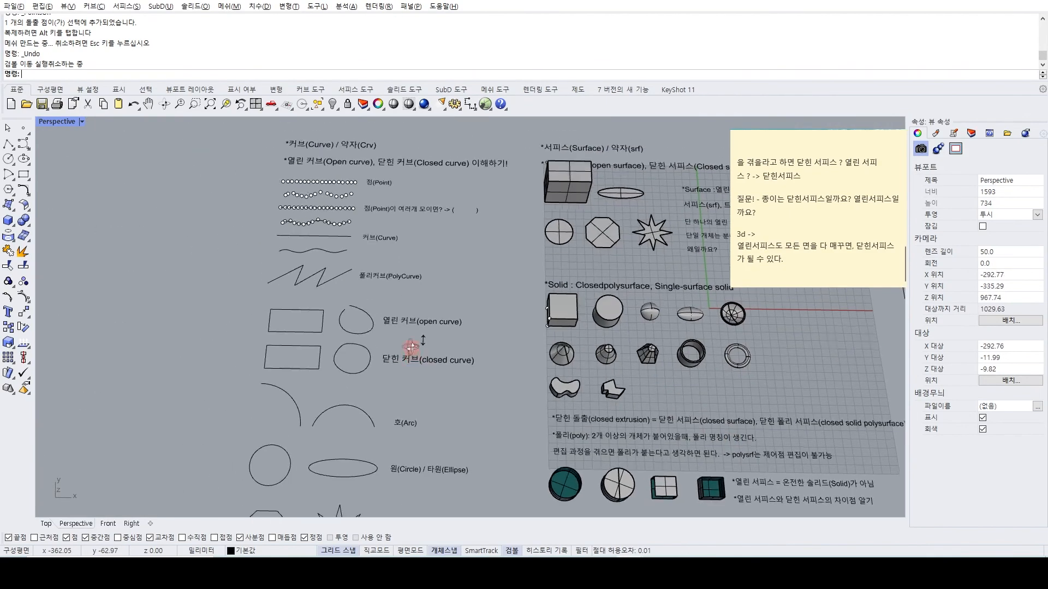
pyautogui.click(23, 174)
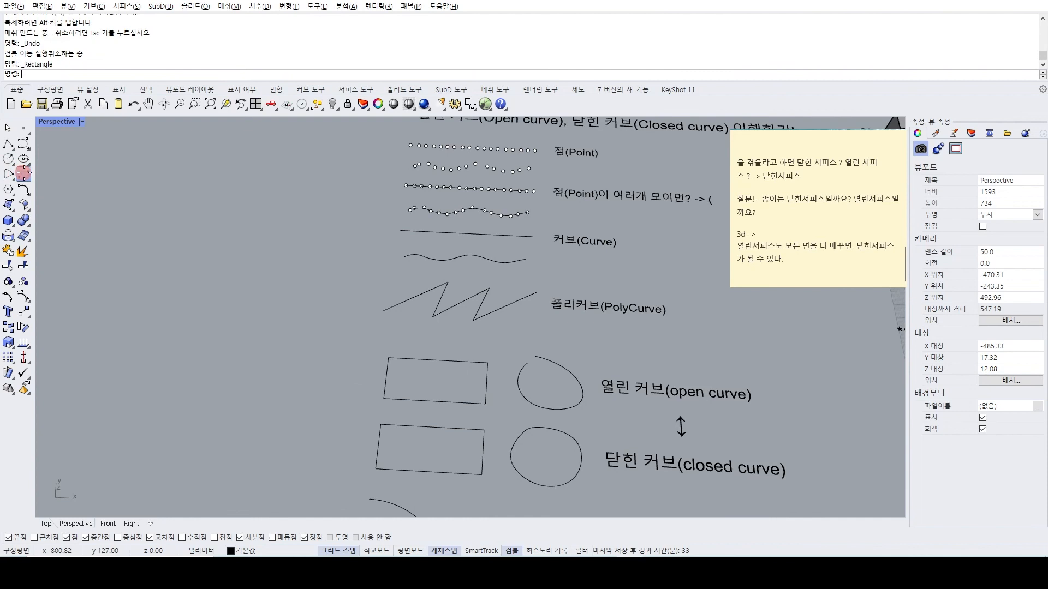
pyautogui.click(279, 278)
pyautogui.click(113, 374)
pyautogui.keyDown('shift'); pyautogui.moveTo(155, 398); pyautogui.dragTo(267, 424, button='right'); pyautogui.keyUp('shift')
# Duplicate the new rectangle in place and rotate one of the two upright, perpendicular to the other.
pyautogui.click(276, 407)
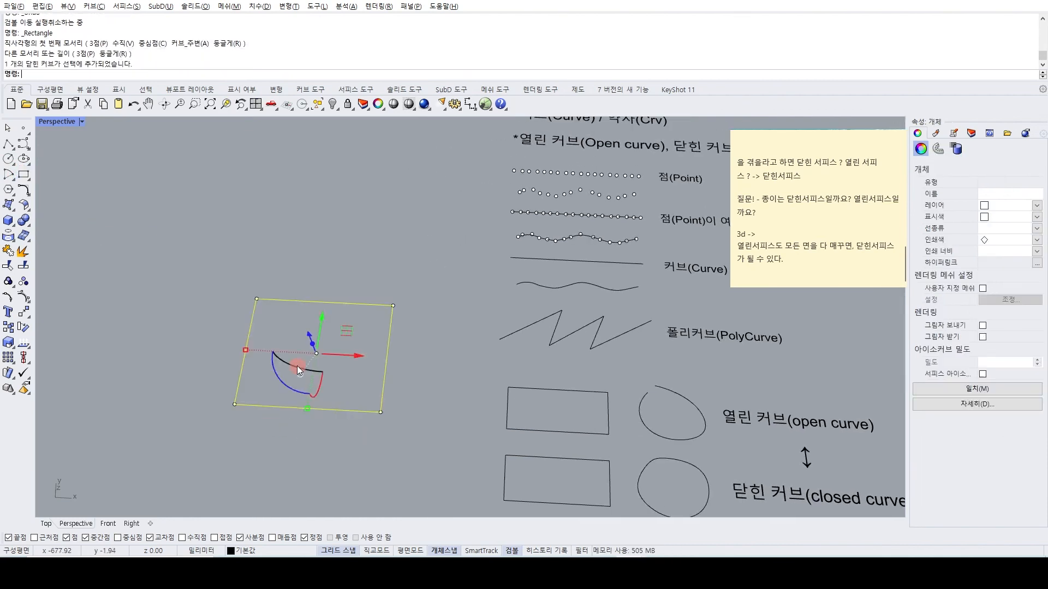
pyautogui.moveTo(299, 370); pyautogui.dragTo(299, 375, button='right')
pyautogui.hotkey('ctrl', 'c')
pyautogui.hotkey('ctrl', 'v')
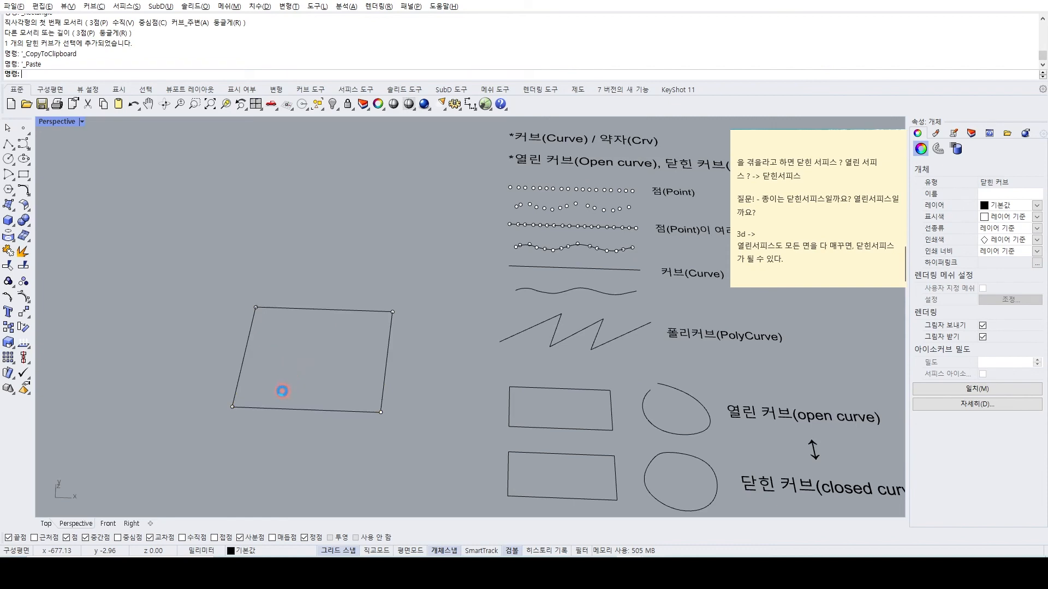
pyautogui.moveTo(283, 392); pyautogui.dragTo(234, 351)
pyautogui.click(230, 355)
pyautogui.moveTo(336, 483); pyautogui.dragTo(278, 435)
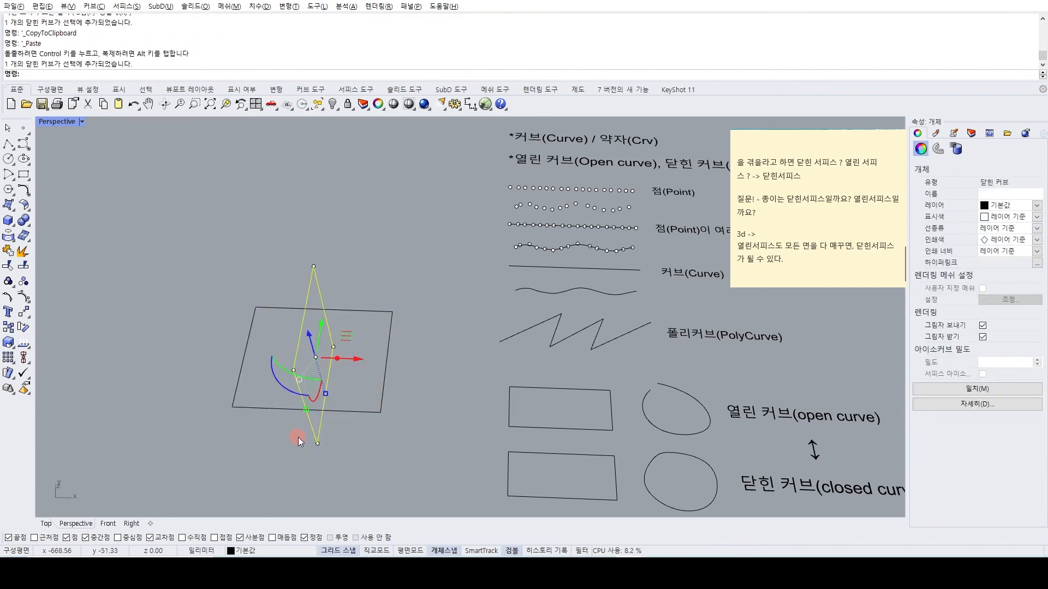
# Move the upright rectangle by its lowest corner onto the flat rectangle's near-left corner so they share an edge.
pyautogui.write('M')
pyautogui.press('Return')
pyautogui.click(317, 443)
pyautogui.click(233, 406)
# Create planar surfaces from the flat and the upright rectangle.
pyautogui.moveTo(269, 443); pyautogui.dragTo(172, 344)
pyautogui.click(9, 205)
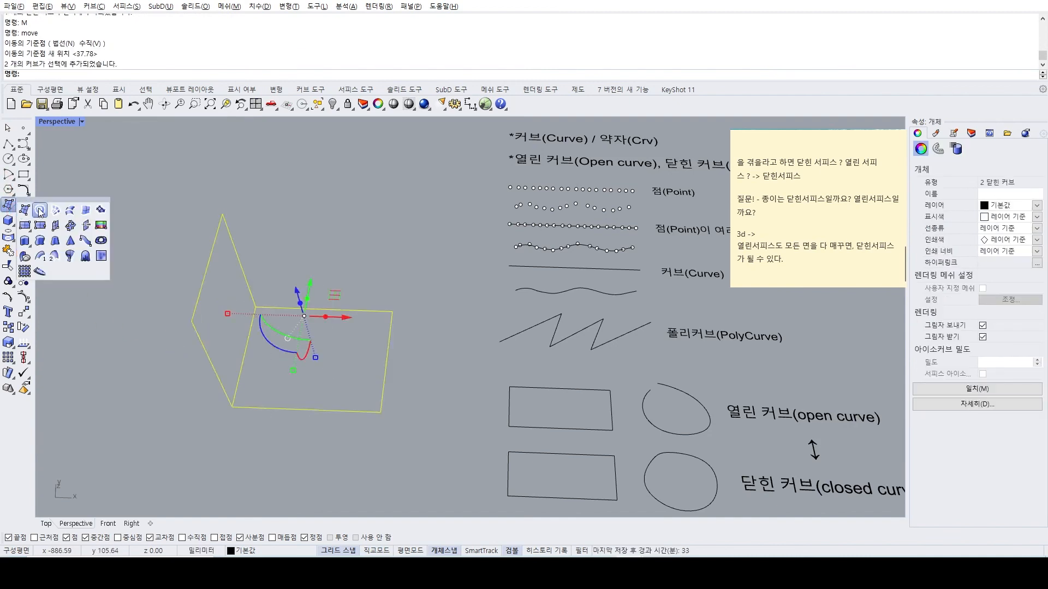
pyautogui.click(40, 212)
pyautogui.click(166, 333)
# Join the two perpendicular surfaces into one polysurface and check its object type.
pyautogui.click(324, 344)
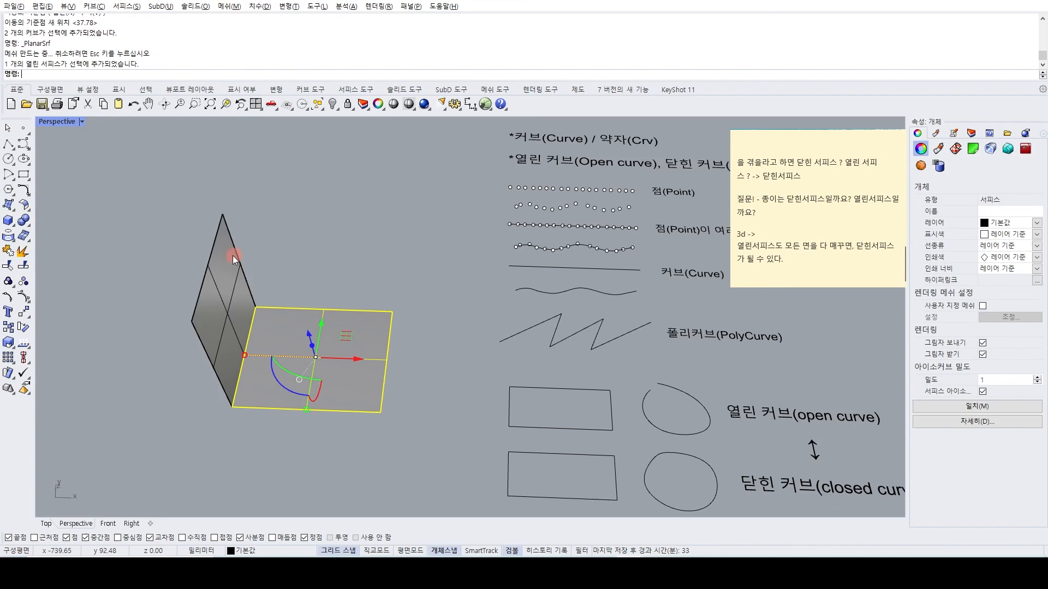
pyautogui.keyDown('shift'); pyautogui.click(219, 268); pyautogui.keyUp('shift')
pyautogui.hotkey('ctrl', 'j')
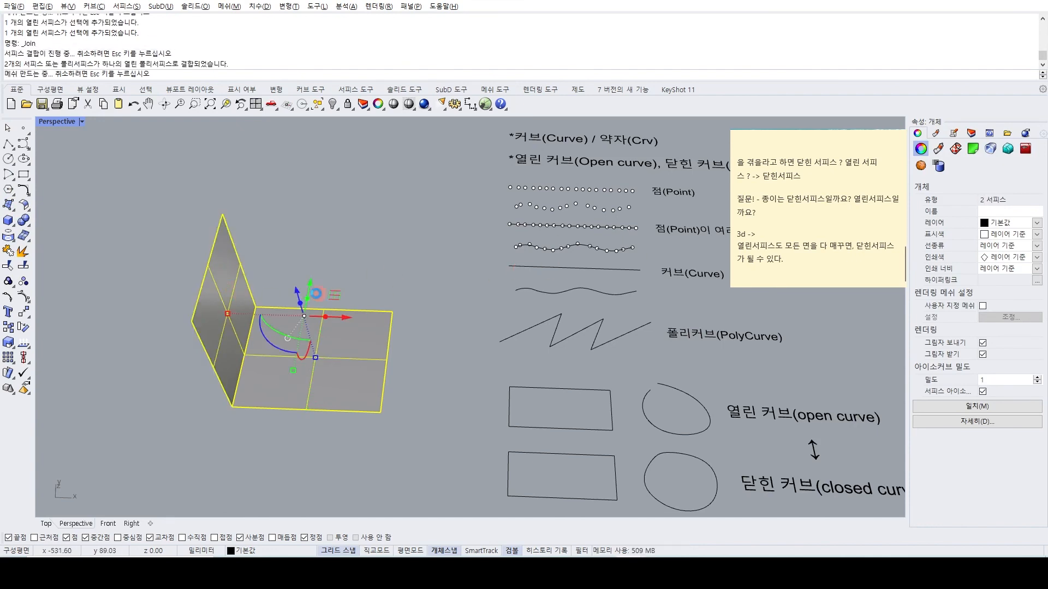
pyautogui.click(306, 242)
pyautogui.click(306, 365)
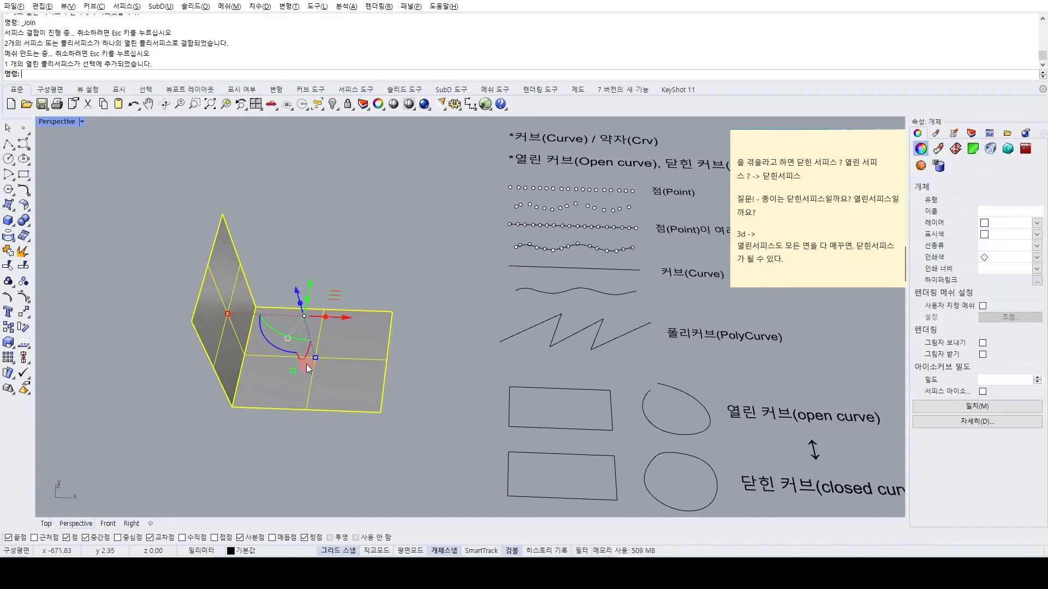
pyautogui.click(291, 247)
pyautogui.click(280, 355)
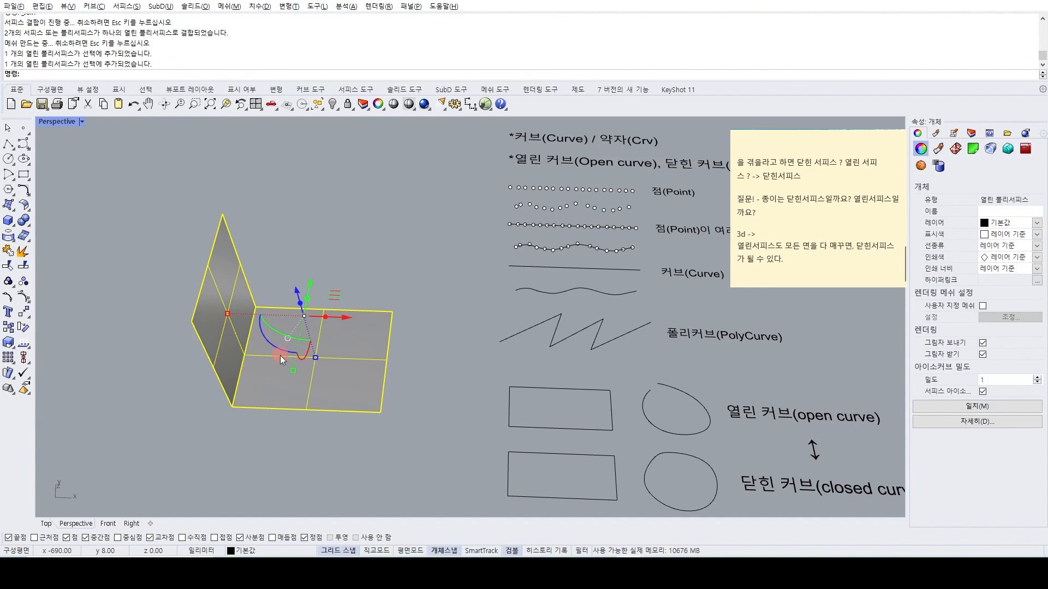
pyautogui.click(375, 237)
# Draw two separate straight lines that meet at a shared endpoint, beside the L-shaped polysurface.
pyautogui.scroll(-5, 355, 248)
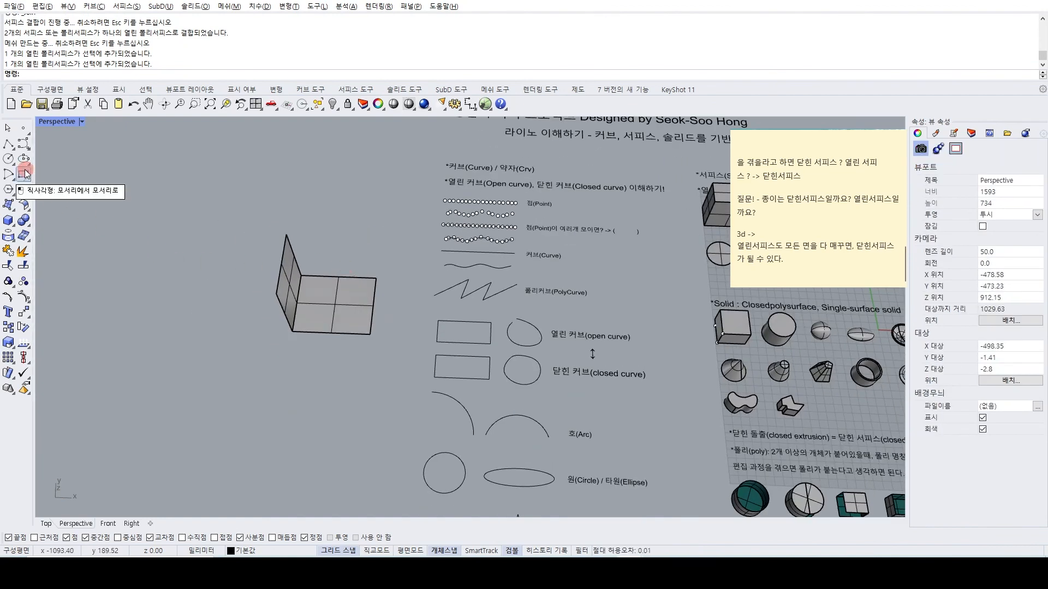
pyautogui.click(12, 146)
pyautogui.click(115, 339)
pyautogui.click(179, 288)
pyautogui.rightClick(179, 288)
pyautogui.rightClick(178, 288)
pyautogui.click(179, 288)
pyautogui.click(196, 356)
pyautogui.rightClick(195, 356)
# Join the two connected lines into a single curve.
pyautogui.moveTo(206, 253); pyautogui.dragTo(130, 310)
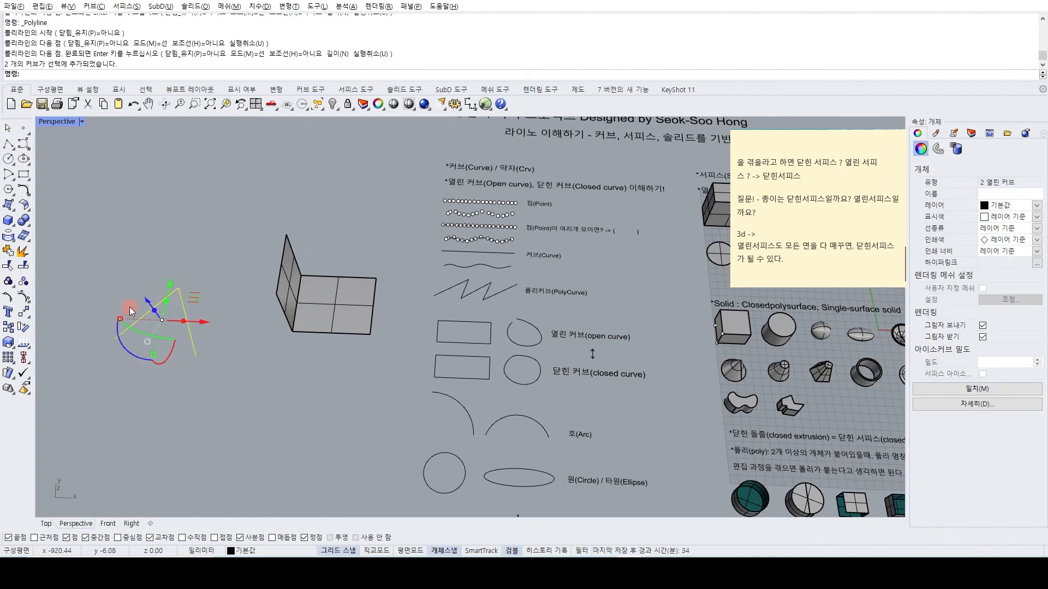
pyautogui.hotkey('ctrl', 'j')
pyautogui.click(139, 273)
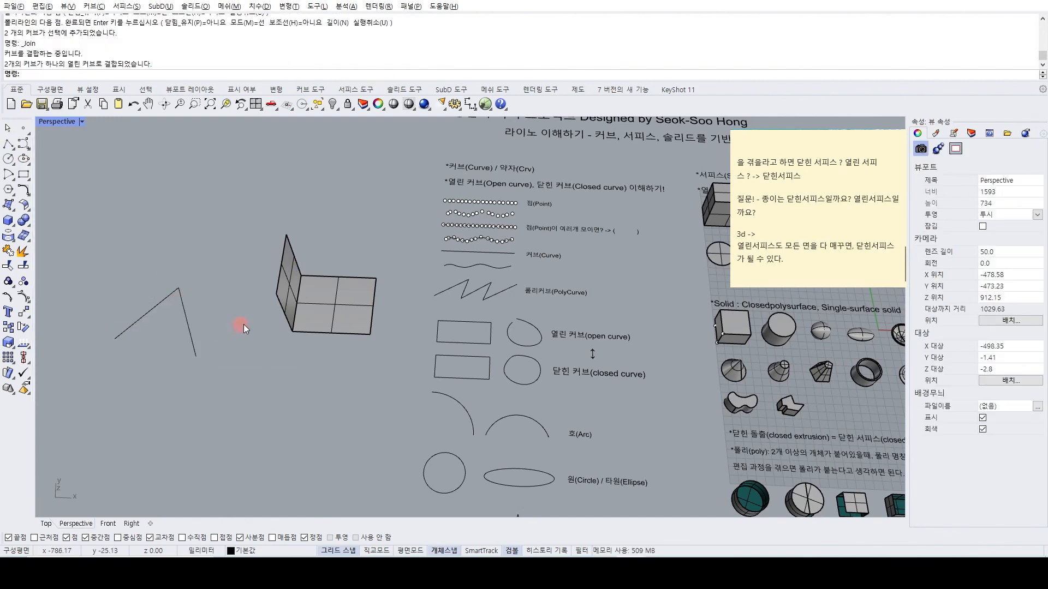
# Compare the object type of the L-shaped polysurface with that of the truncated cone among the solid examples.
pyautogui.click(317, 333)
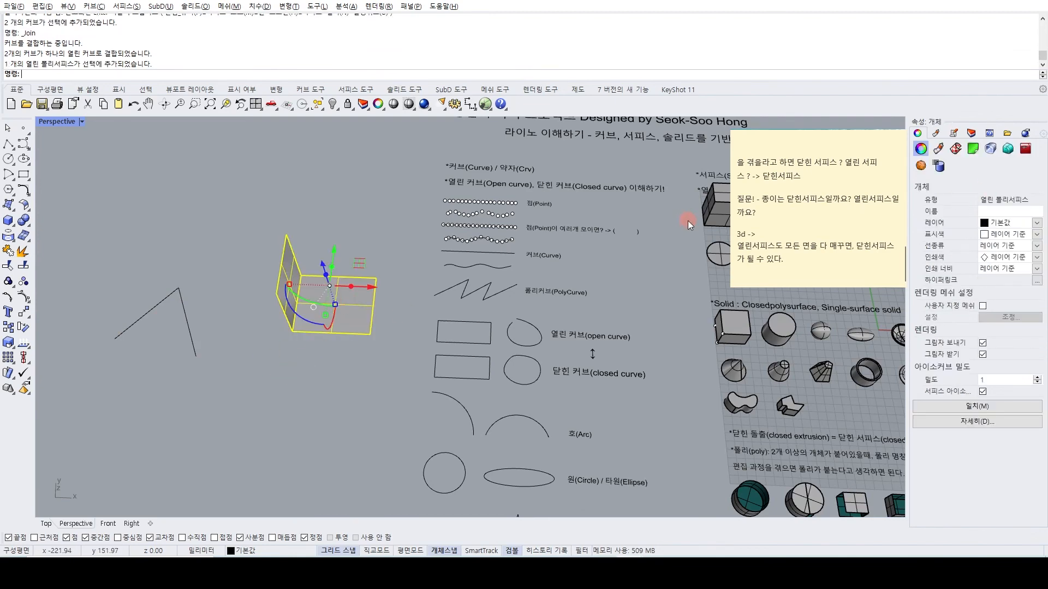
pyautogui.click(657, 292)
pyautogui.keyDown('shift'); pyautogui.moveTo(732, 341); pyautogui.dragTo(456, 352, button='right'); pyautogui.keyUp('shift')
pyautogui.scroll(6, 456, 355)
pyautogui.moveTo(455, 398); pyautogui.dragTo(453, 412, button='right')
pyautogui.scroll(5, 559, 379)
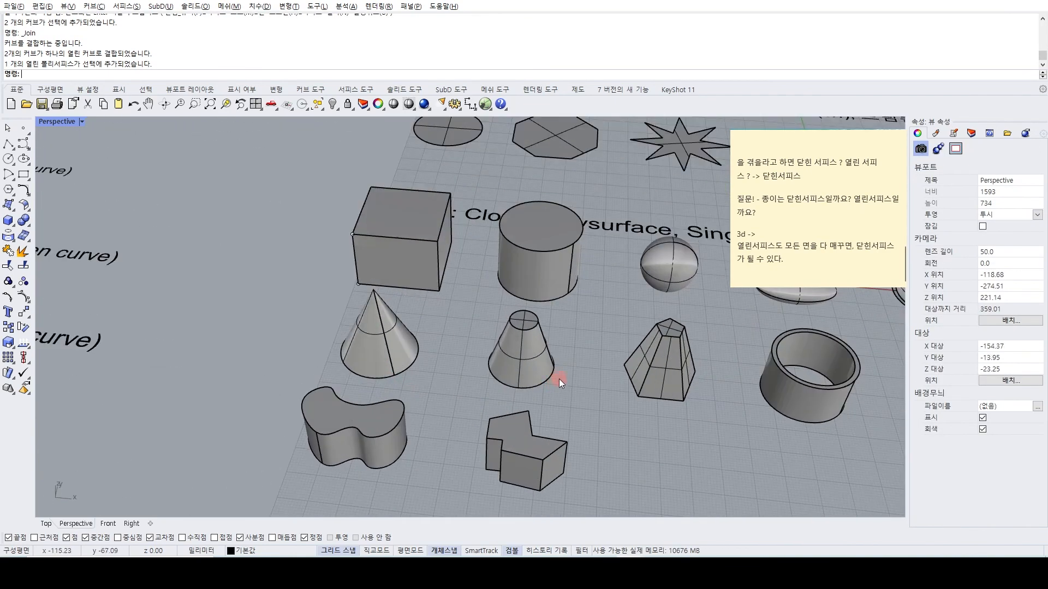
pyautogui.click(530, 339)
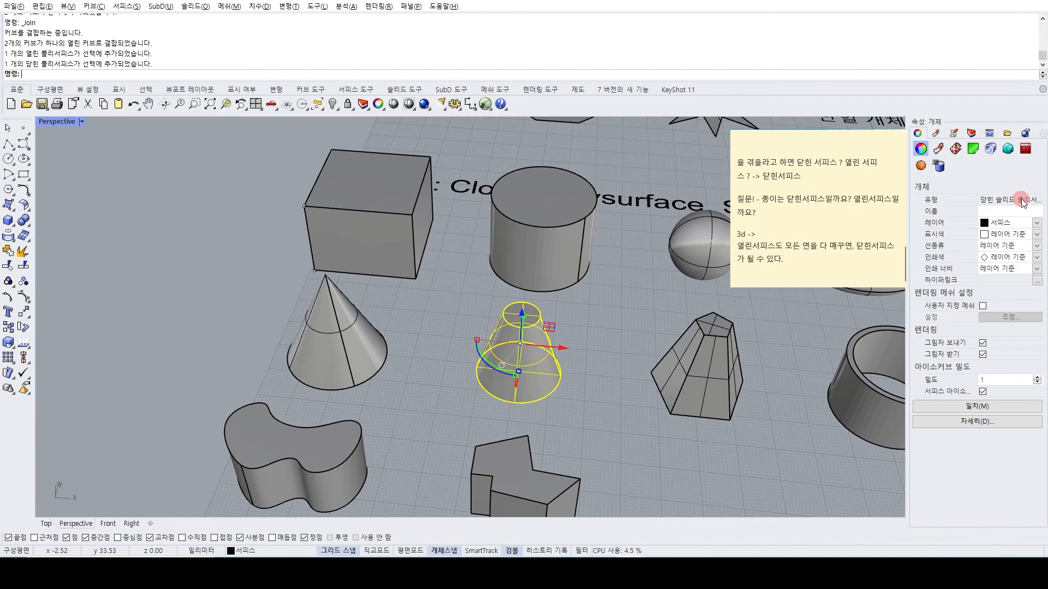
pyautogui.click(138, 338)
# Review the note on control point editing of polysurfaces and the notes on open, trimmed and single surfaces.
pyautogui.scroll(-7, 473, 227)
pyautogui.scroll(-4, 467, 235)
pyautogui.moveTo(490, 313); pyautogui.dragTo(376, 351, button='right')
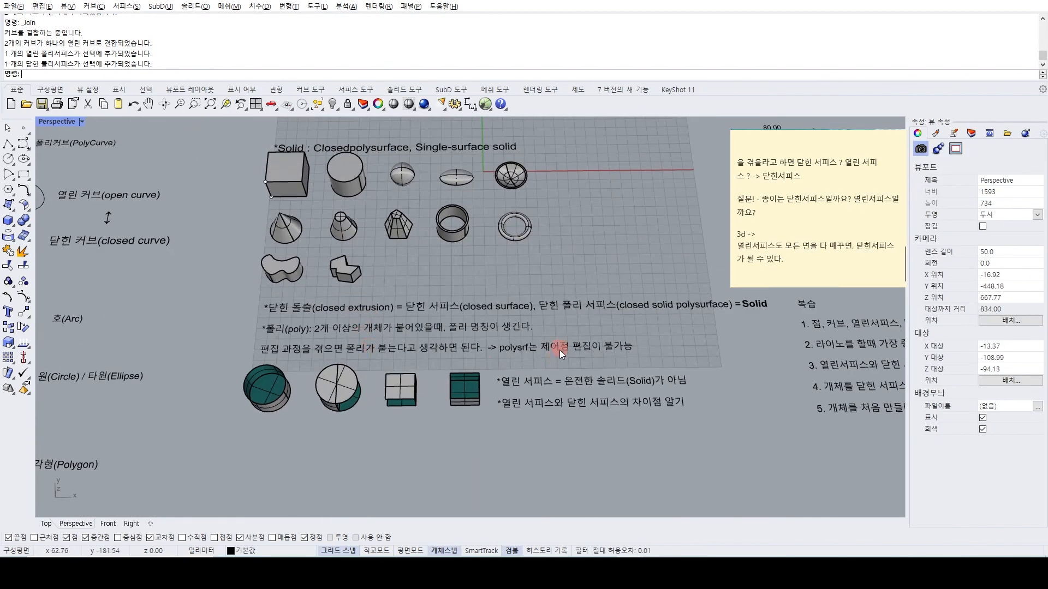
pyautogui.moveTo(559, 346); pyautogui.dragTo(484, 369, button='right')
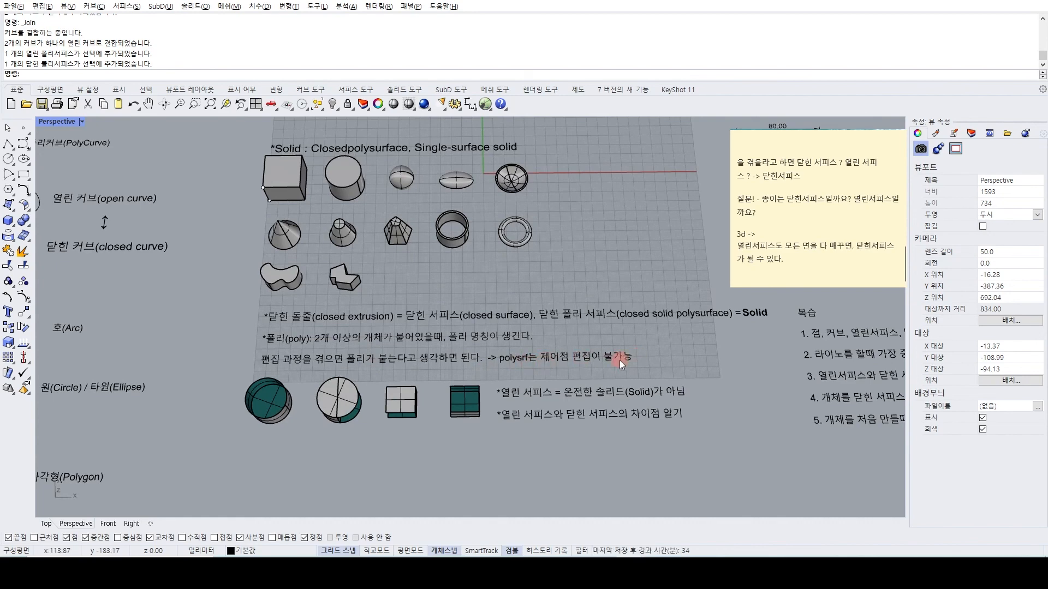
pyautogui.scroll(-5, 451, 269)
pyautogui.scroll(3, 461, 338)
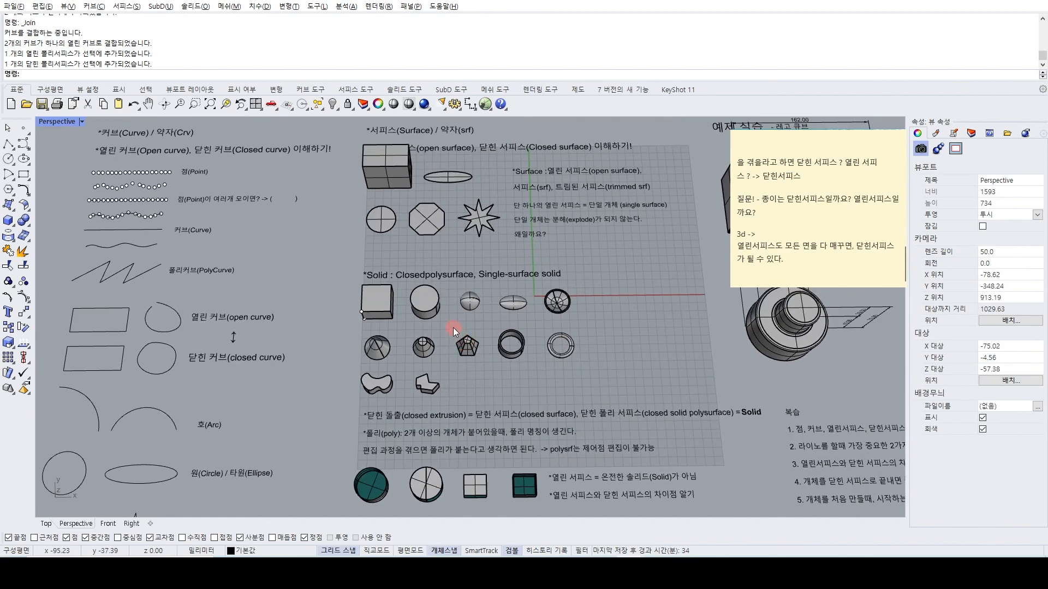
pyautogui.scroll(5, 392, 226)
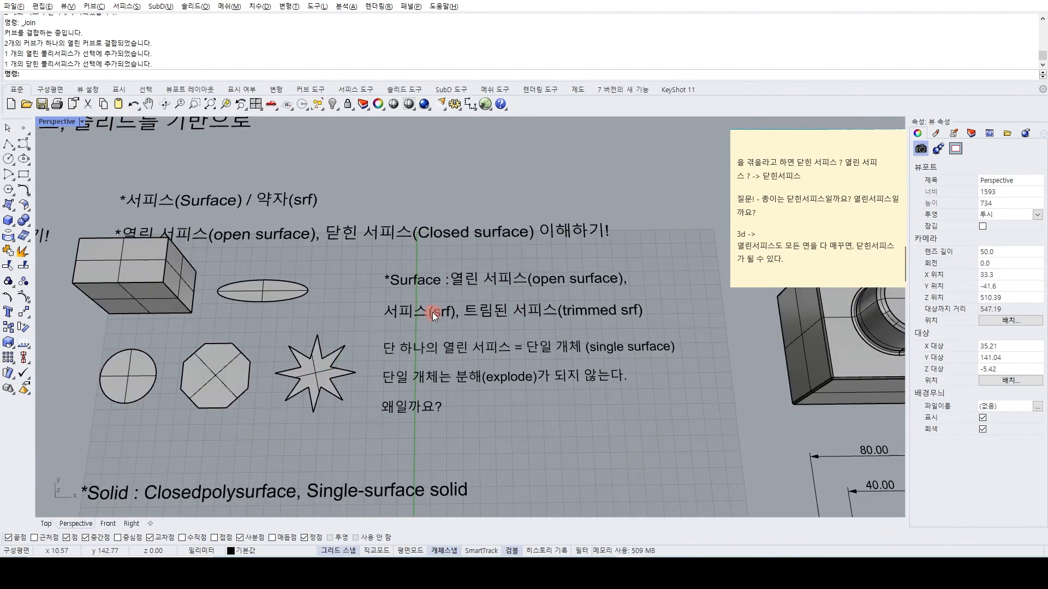
# Read the notes stating that a single open surface is a single object and cannot be exploded.
pyautogui.scroll(2, 432, 314)
pyautogui.scroll(2, 435, 328)
pyautogui.scroll(-1, 439, 332)
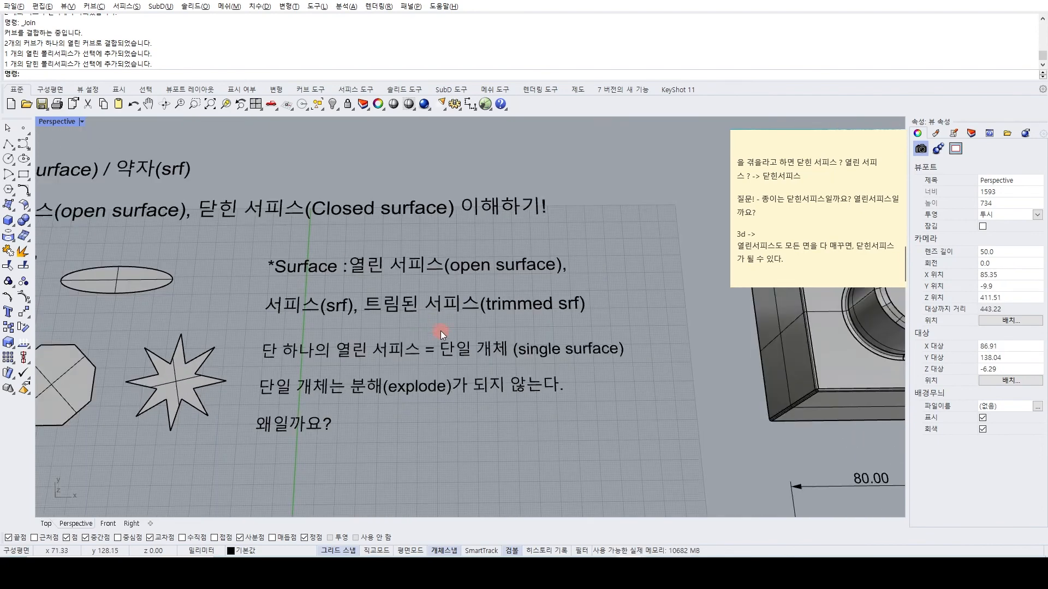
pyautogui.keyDown('shift'); pyautogui.moveTo(443, 335); pyautogui.dragTo(437, 316, button='right'); pyautogui.keyUp('shift')
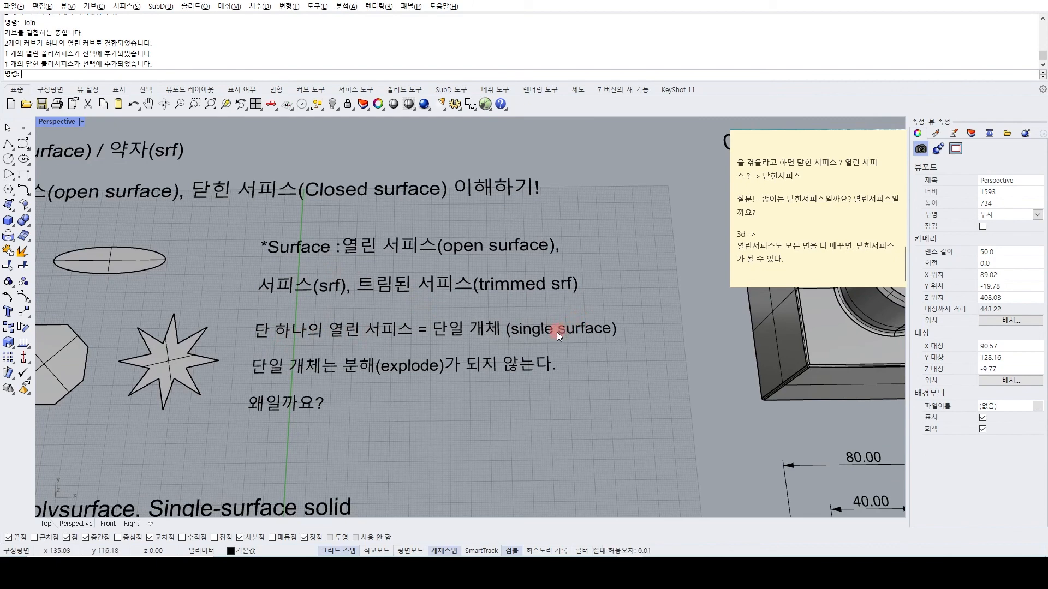
pyautogui.scroll(-3, 562, 329)
pyautogui.scroll(1, 549, 322)
# Isolate the circular planar surface and the L-shaped polysurface, hiding all other objects.
pyautogui.moveTo(535, 413); pyautogui.dragTo(522, 365, button='right')
pyautogui.scroll(6, 326, 363)
pyautogui.moveTo(327, 364); pyautogui.dragTo(418, 328, button='right')
pyautogui.scroll(5, 312, 414)
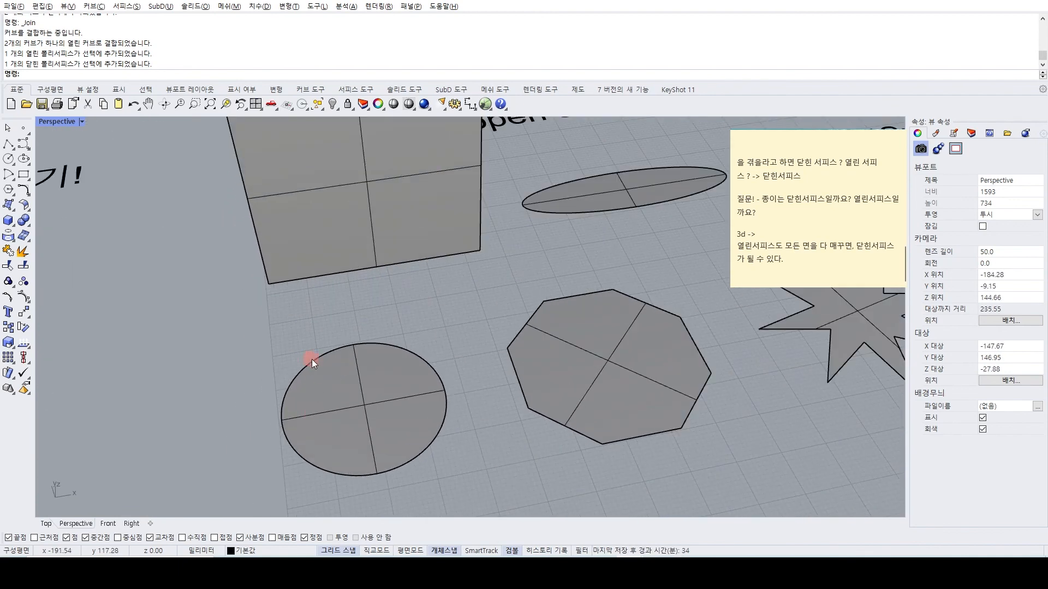
pyautogui.keyDown('shift'); pyautogui.moveTo(317, 365); pyautogui.dragTo(362, 401, button='right'); pyautogui.keyUp('shift')
pyautogui.click(367, 298)
pyautogui.keyDown('shift'); pyautogui.click(365, 397); pyautogui.keyUp('shift')
pyautogui.scroll(-11, 432, 321)
pyautogui.click(434, 320)
pyautogui.click(428, 356)
pyautogui.scroll(-8, 427, 355)
pyautogui.keyDown('shift'); pyautogui.click(171, 433); pyautogui.keyUp('shift')
pyautogui.hotkey('ctrl', 'i')
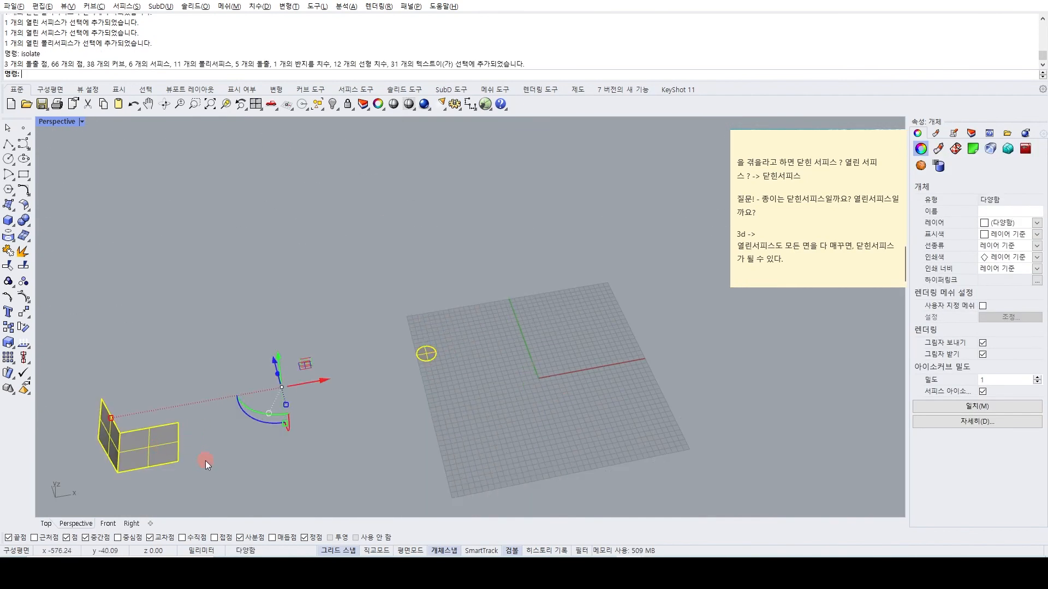
# Explode the L-shaped polysurface into separate surfaces and select one face to check the separation.
pyautogui.click(206, 461)
pyautogui.moveTo(429, 374); pyautogui.dragTo(418, 326, button='right')
pyautogui.scroll(5, 336, 367)
pyautogui.moveTo(289, 370); pyautogui.dragTo(302, 305, button='right')
pyautogui.scroll(5, 307, 302)
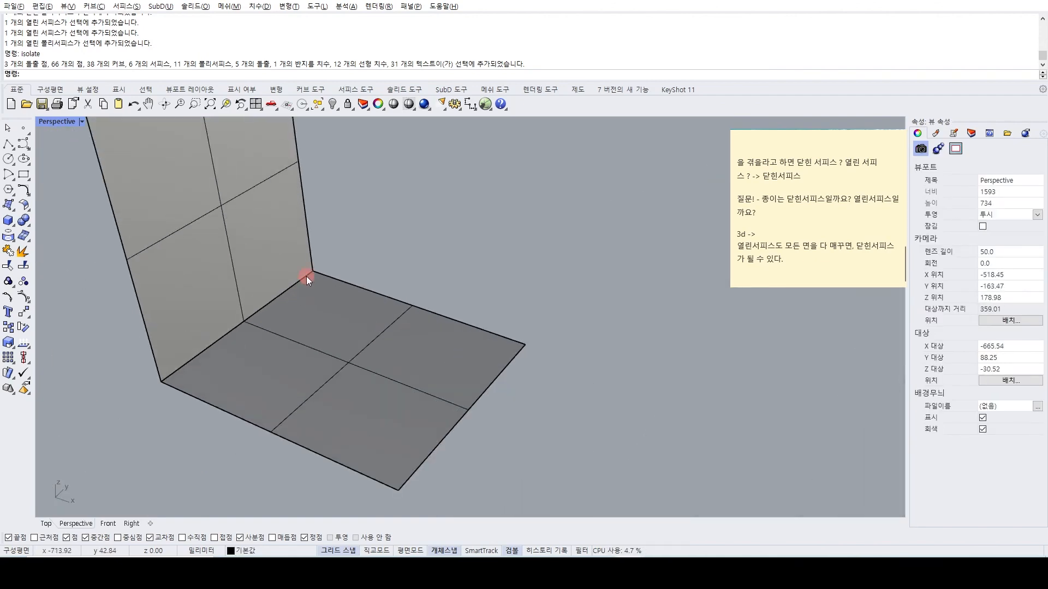
pyautogui.click(214, 354)
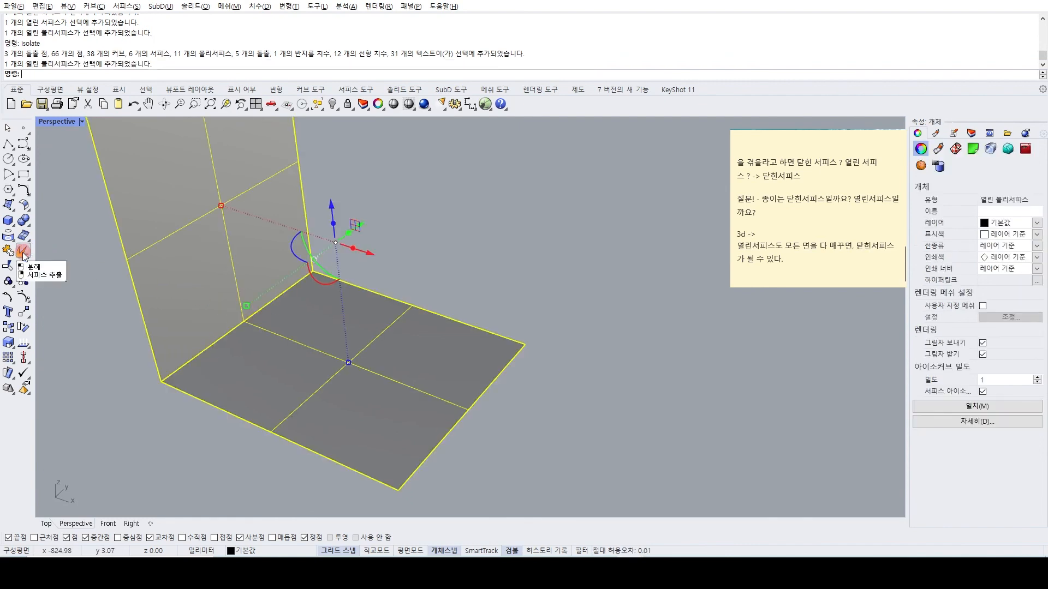
pyautogui.click(24, 252)
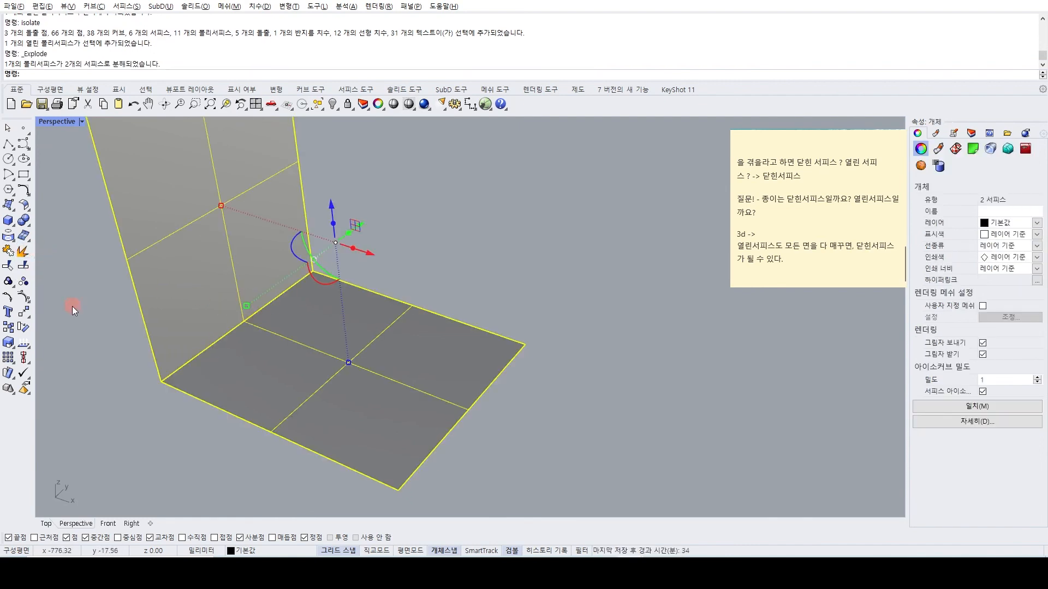
pyautogui.click(199, 278)
pyautogui.click(148, 411)
# Try to explode the circular trimmed surface.
pyautogui.scroll(-10, 148, 410)
pyautogui.moveTo(301, 334); pyautogui.dragTo(387, 341, button='right')
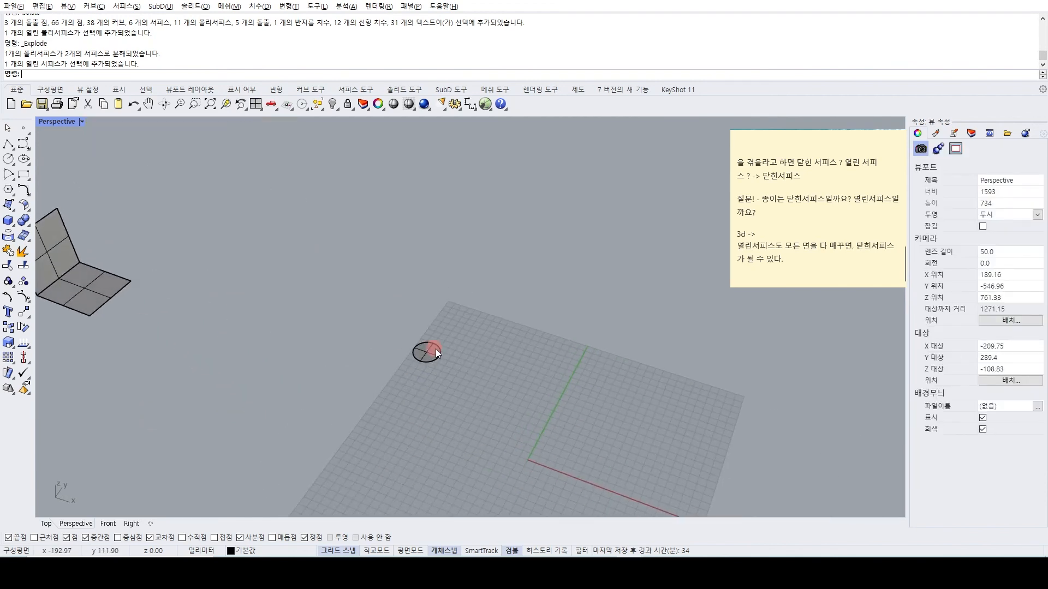
pyautogui.scroll(10, 431, 348)
pyautogui.click(393, 400)
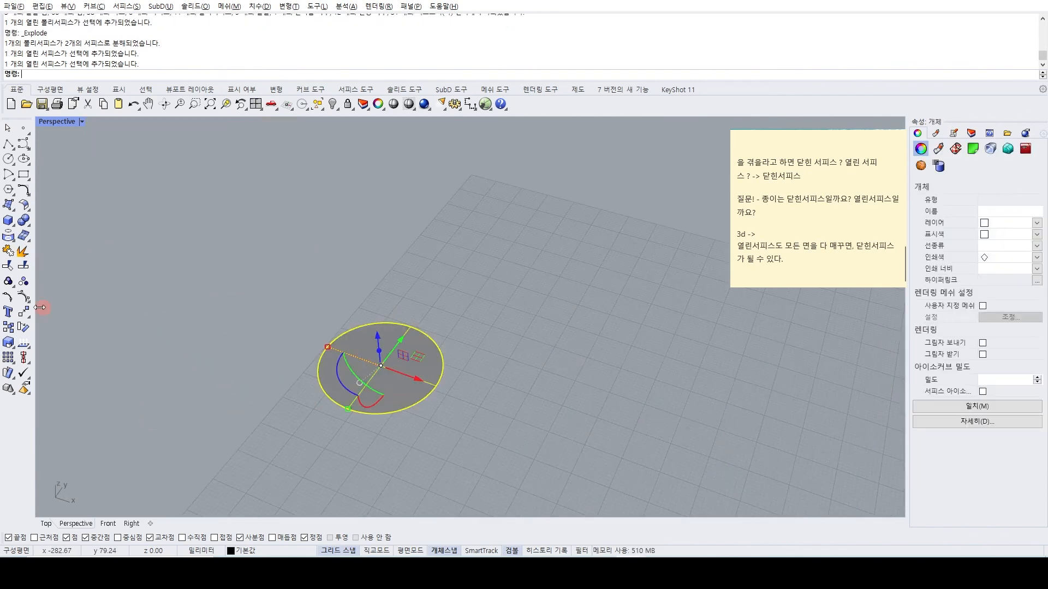
pyautogui.click(24, 251)
pyautogui.click(23, 251)
pyautogui.click(23, 251)
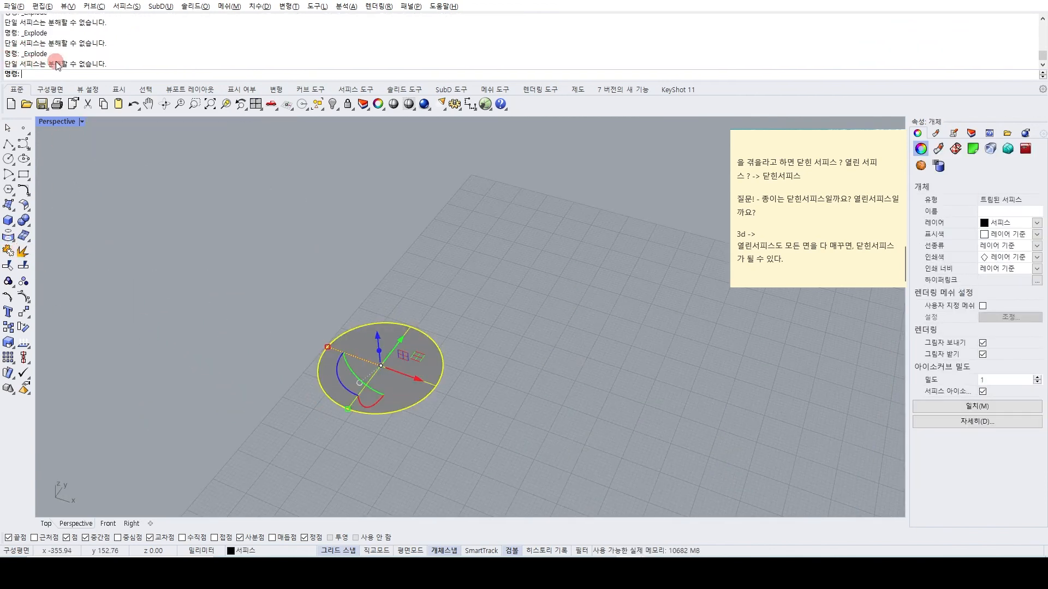
# Show all hidden objects again.
pyautogui.click(333, 103)
pyautogui.scroll(-10, 221, 284)
pyautogui.scroll(-6, 349, 355)
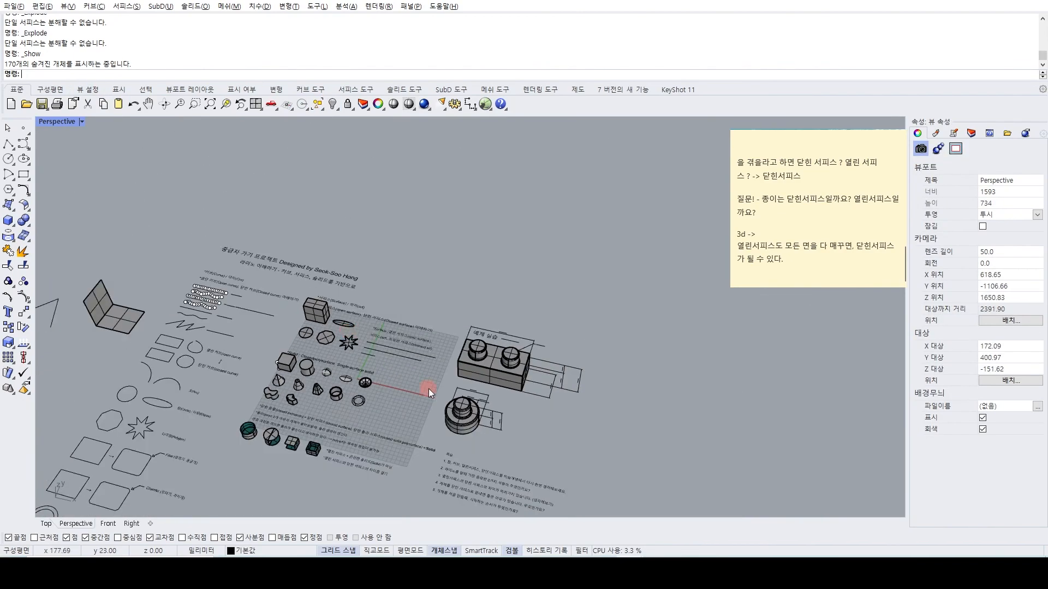
# Look over the Lego cube practice example and read the first review questions in the list beneath the practice models.
pyautogui.moveTo(426, 388); pyautogui.dragTo(365, 305, button='right')
pyautogui.scroll(3, 376, 327)
pyautogui.moveTo(382, 392); pyautogui.dragTo(367, 363, button='right')
pyautogui.scroll(8, 368, 243)
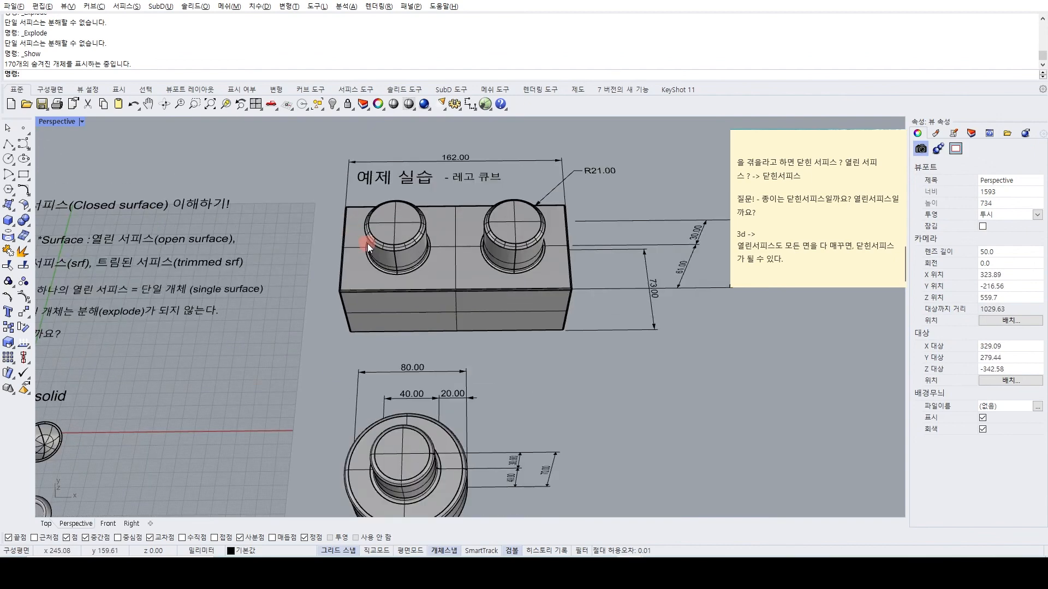
pyautogui.scroll(-6, 442, 206)
pyautogui.keyDown('shift'); pyautogui.moveTo(521, 376); pyautogui.dragTo(314, 212, button='right'); pyautogui.keyUp('shift')
pyautogui.scroll(2, 318, 289)
pyautogui.moveTo(225, 259)
pyautogui.mouseDown(button='right')
pyautogui.moveTo(219, 292)
pyautogui.moveTo(241, 270)
pyautogui.mouseUp(button='right')
pyautogui.scroll(2, 218, 302)
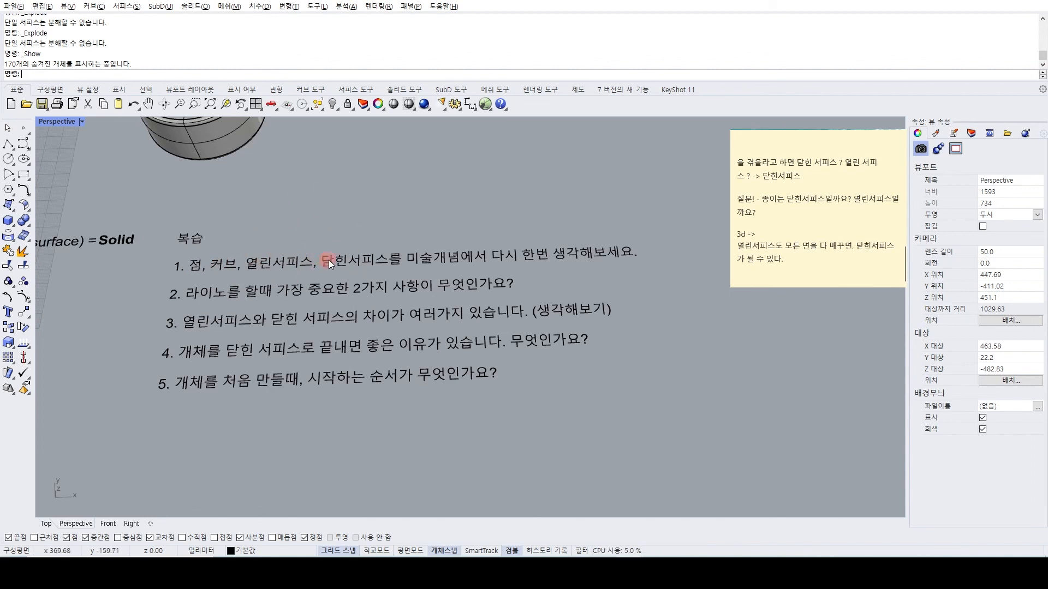
pyautogui.keyDown('shift'); pyautogui.moveTo(236, 277); pyautogui.dragTo(342, 275, button='right'); pyautogui.keyUp('shift')
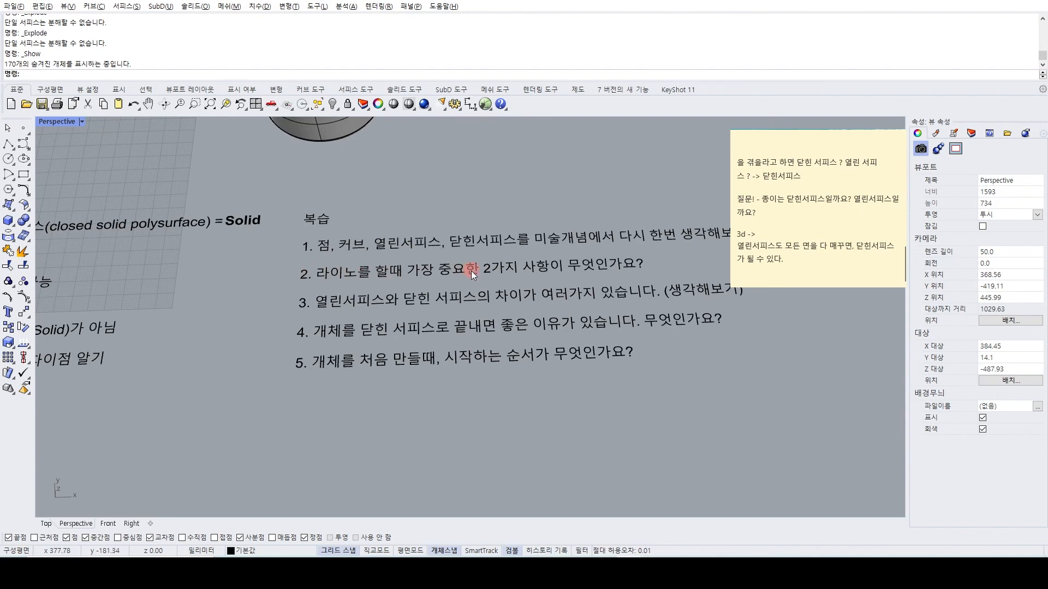
# Check the object type of the box among the solid examples.
pyautogui.scroll(-5, 563, 264)
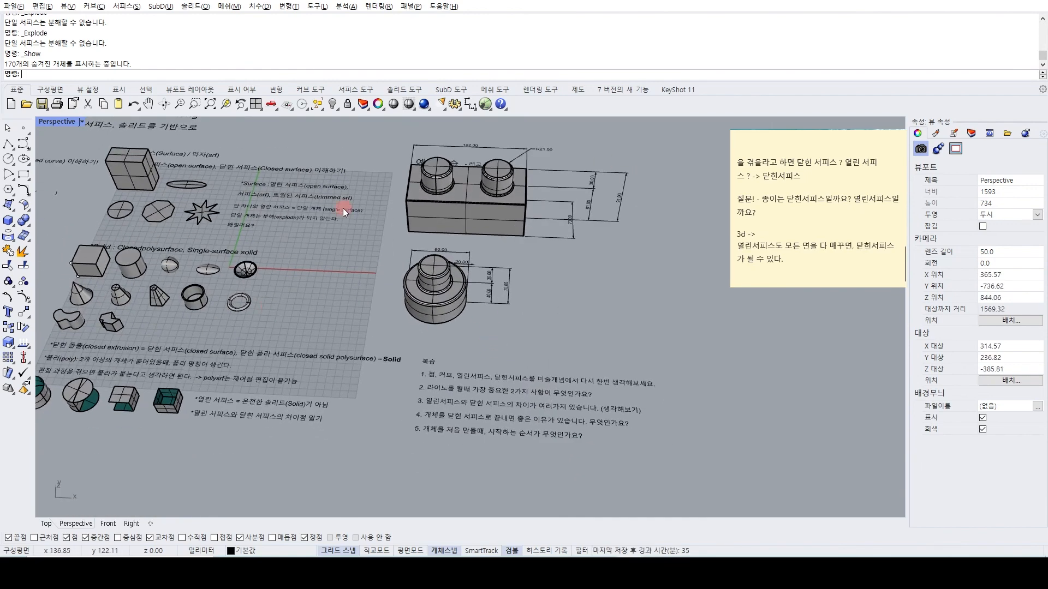
pyautogui.scroll(5, 191, 251)
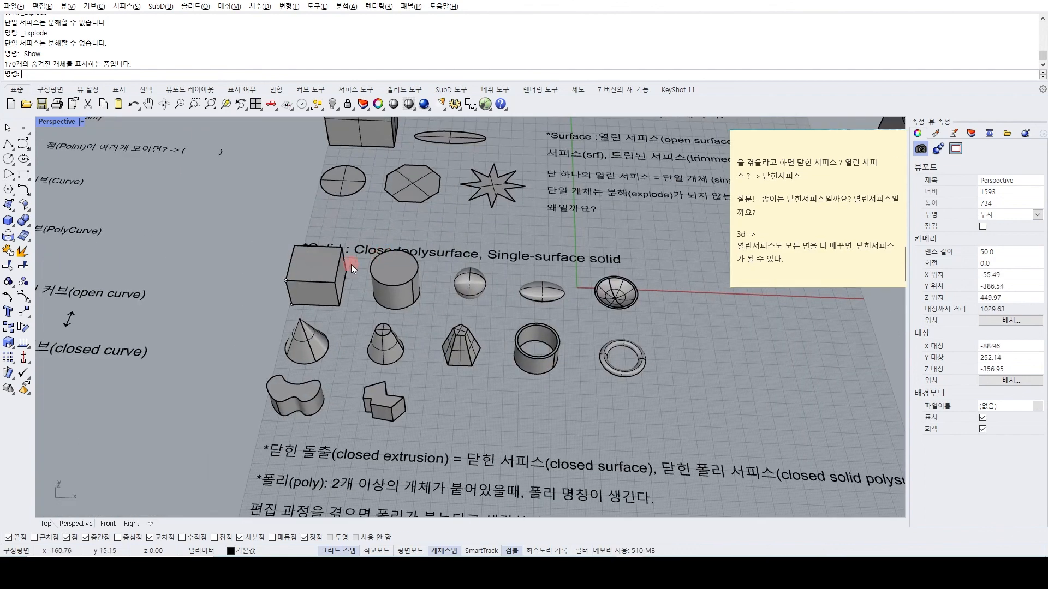
pyautogui.click(317, 276)
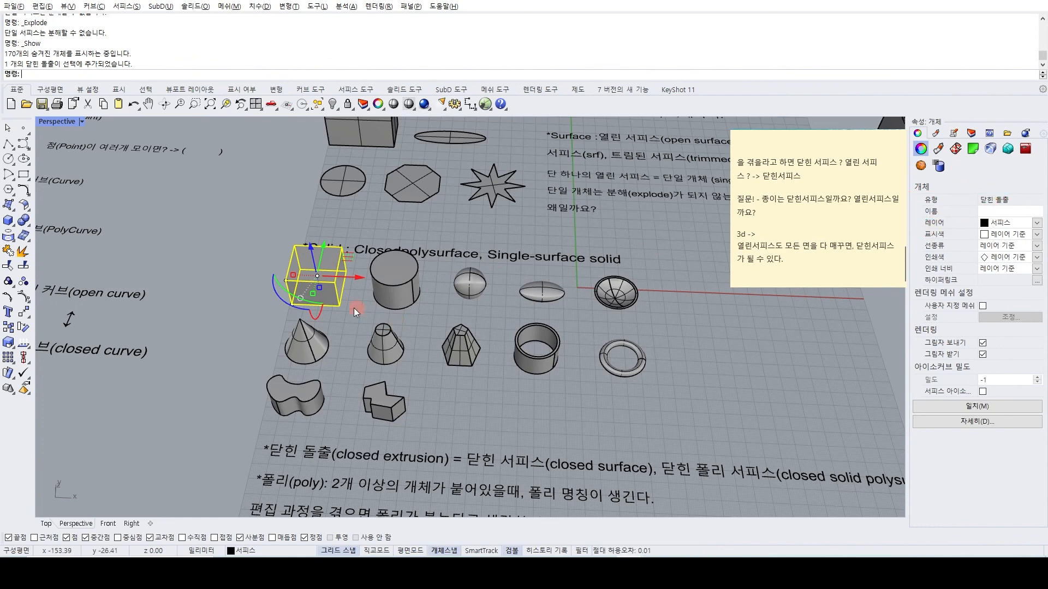
pyautogui.click(196, 272)
pyautogui.write('Fillet')
pyautogui.press('Return')
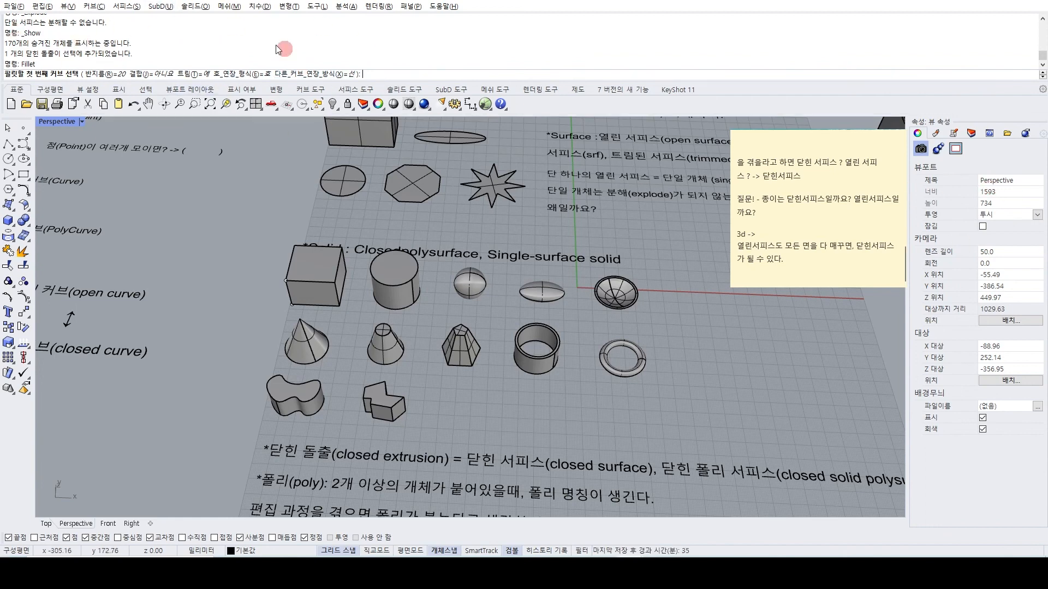
pyautogui.press('Escape')
# Read the review questions on open versus closed surfaces, finishing objects as closed surfaces, and the order of creating an object.
pyautogui.scroll(-10, 232, 229)
pyautogui.scroll(12, 483, 320)
pyautogui.moveTo(483, 320); pyautogui.dragTo(443, 345, button='right')
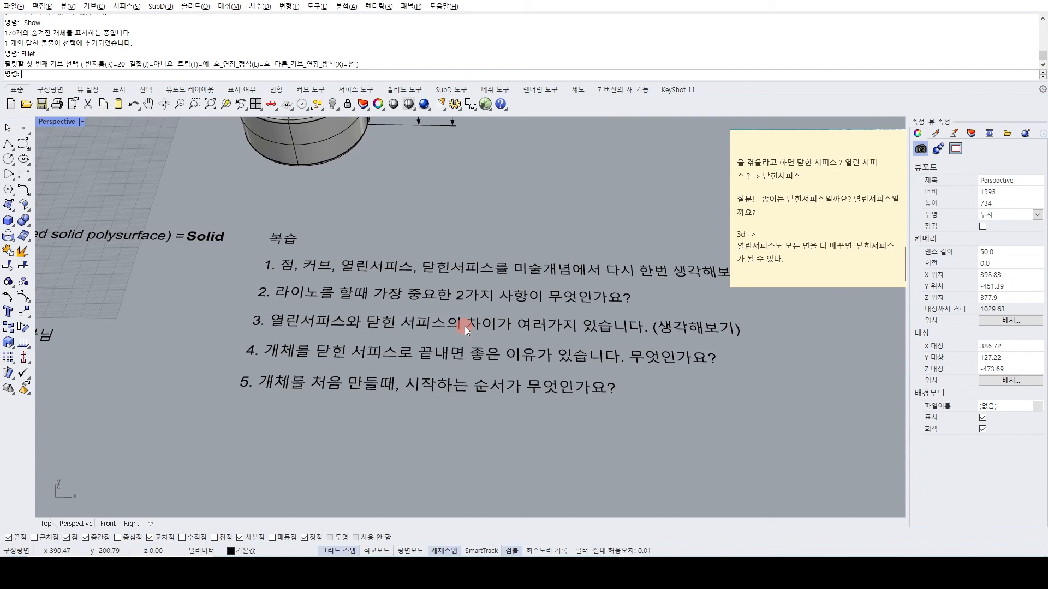
pyautogui.scroll(-2, 464, 326)
pyautogui.moveTo(313, 310)
pyautogui.keyDown('shift'); pyautogui.mouseDown(button='right')
pyautogui.moveTo(445, 300)
pyautogui.moveTo(444, 323)
pyautogui.mouseUp(button='right'); pyautogui.keyUp('shift')
pyautogui.scroll(2, 174, 339)
pyautogui.scroll(2, 188, 327)
pyautogui.scroll(-4, 216, 304)
pyautogui.keyDown('shift'); pyautogui.moveTo(655, 321); pyautogui.dragTo(428, 349, button='right'); pyautogui.keyUp('shift')
pyautogui.scroll(-2, 329, 330)
# Survey the whole lesson sheet of curves, surfaces, solids and practice models, and return to the review questions.
pyautogui.keyDown('shift'); pyautogui.moveTo(329, 305); pyautogui.dragTo(456, 336, button='right'); pyautogui.keyUp('shift')
pyautogui.moveTo(372, 294); pyautogui.dragTo(458, 285, button='right')
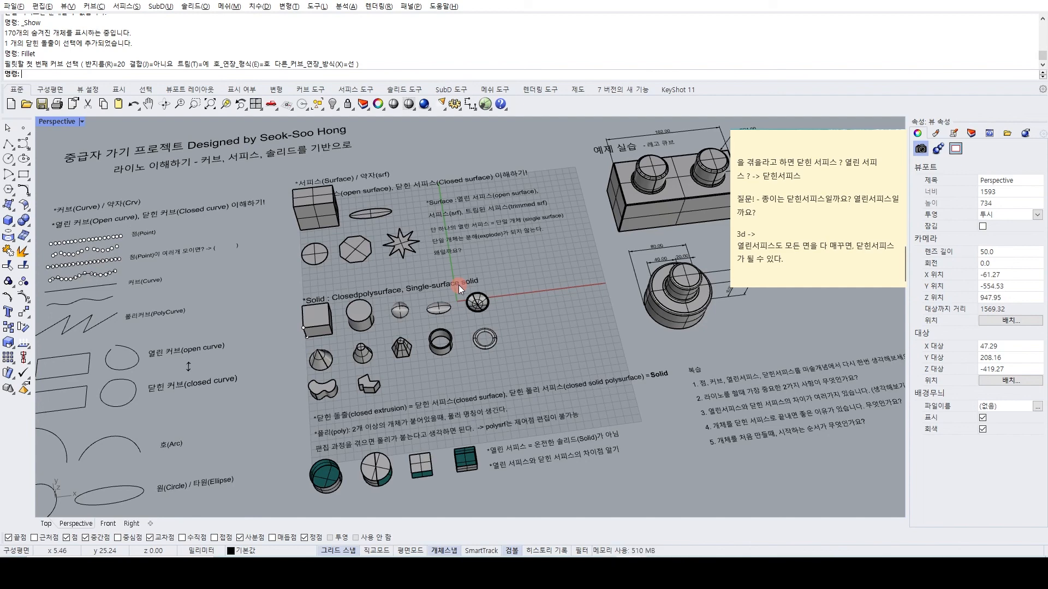
pyautogui.moveTo(459, 282); pyautogui.dragTo(280, 211, button='right')
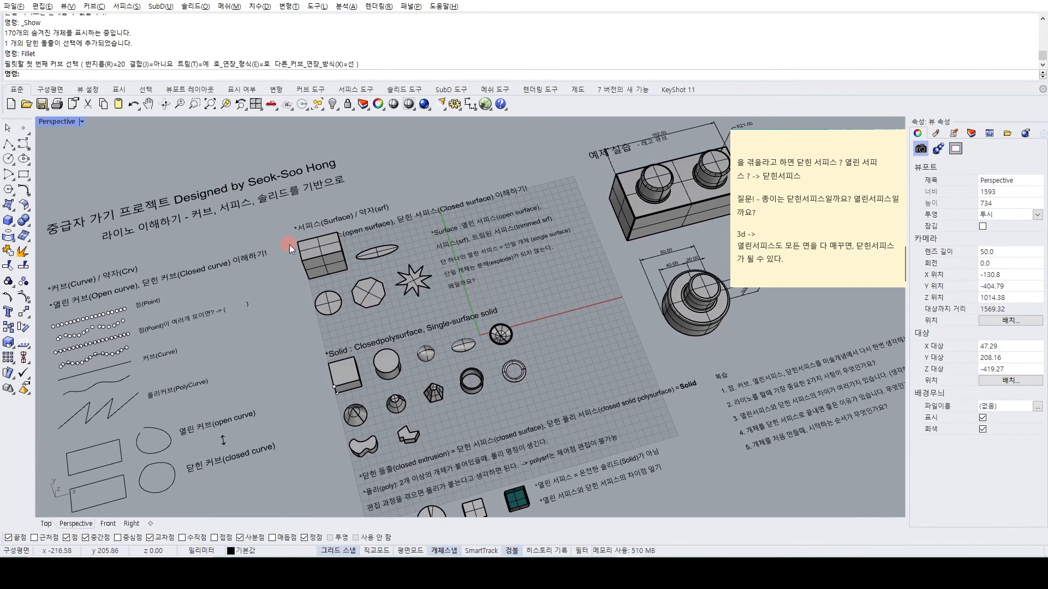
pyautogui.scroll(-3, 427, 286)
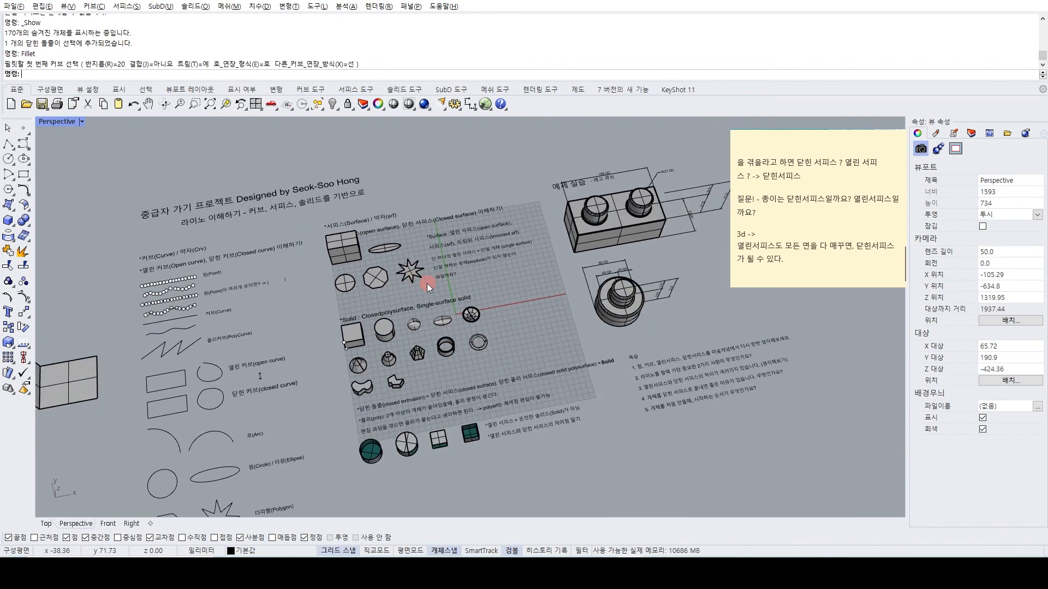
pyautogui.moveTo(436, 279); pyautogui.dragTo(426, 276, button='right')
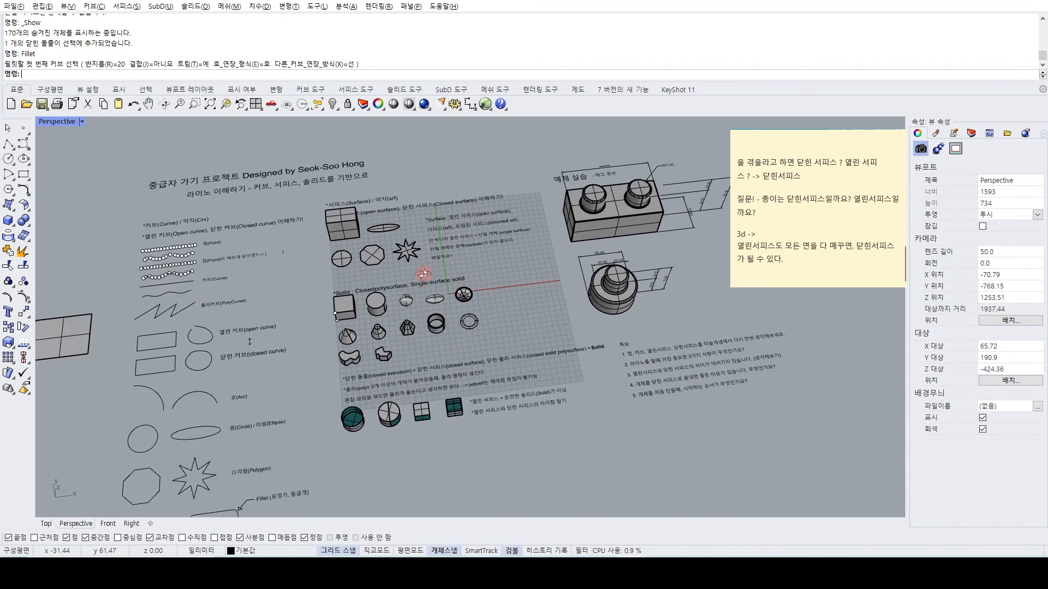
pyautogui.keyDown('shift'); pyautogui.moveTo(635, 316); pyautogui.dragTo(490, 312, button='right'); pyautogui.keyUp('shift')
pyautogui.scroll(8, 492, 315)
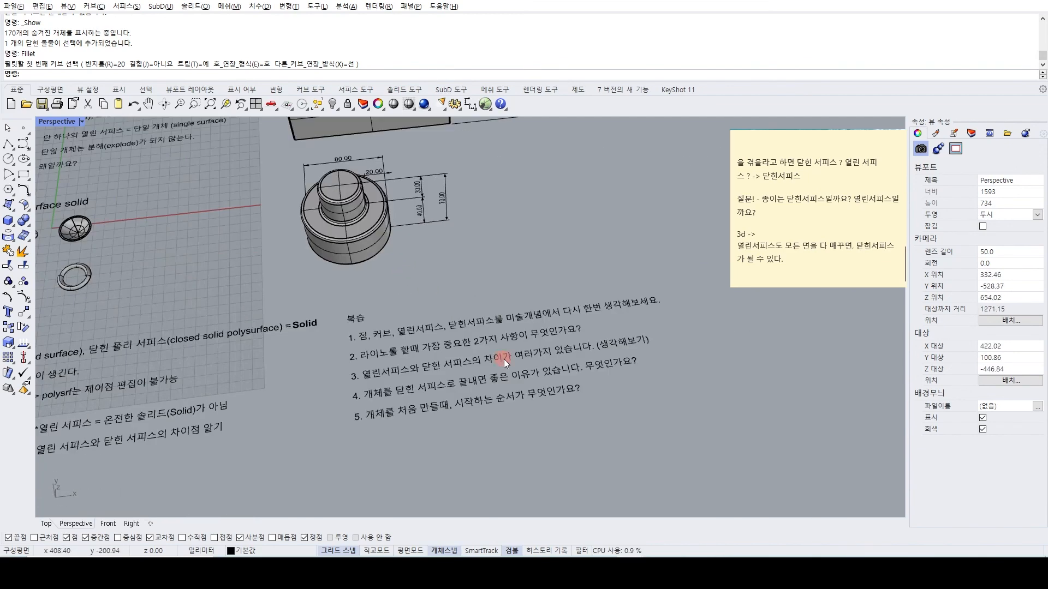